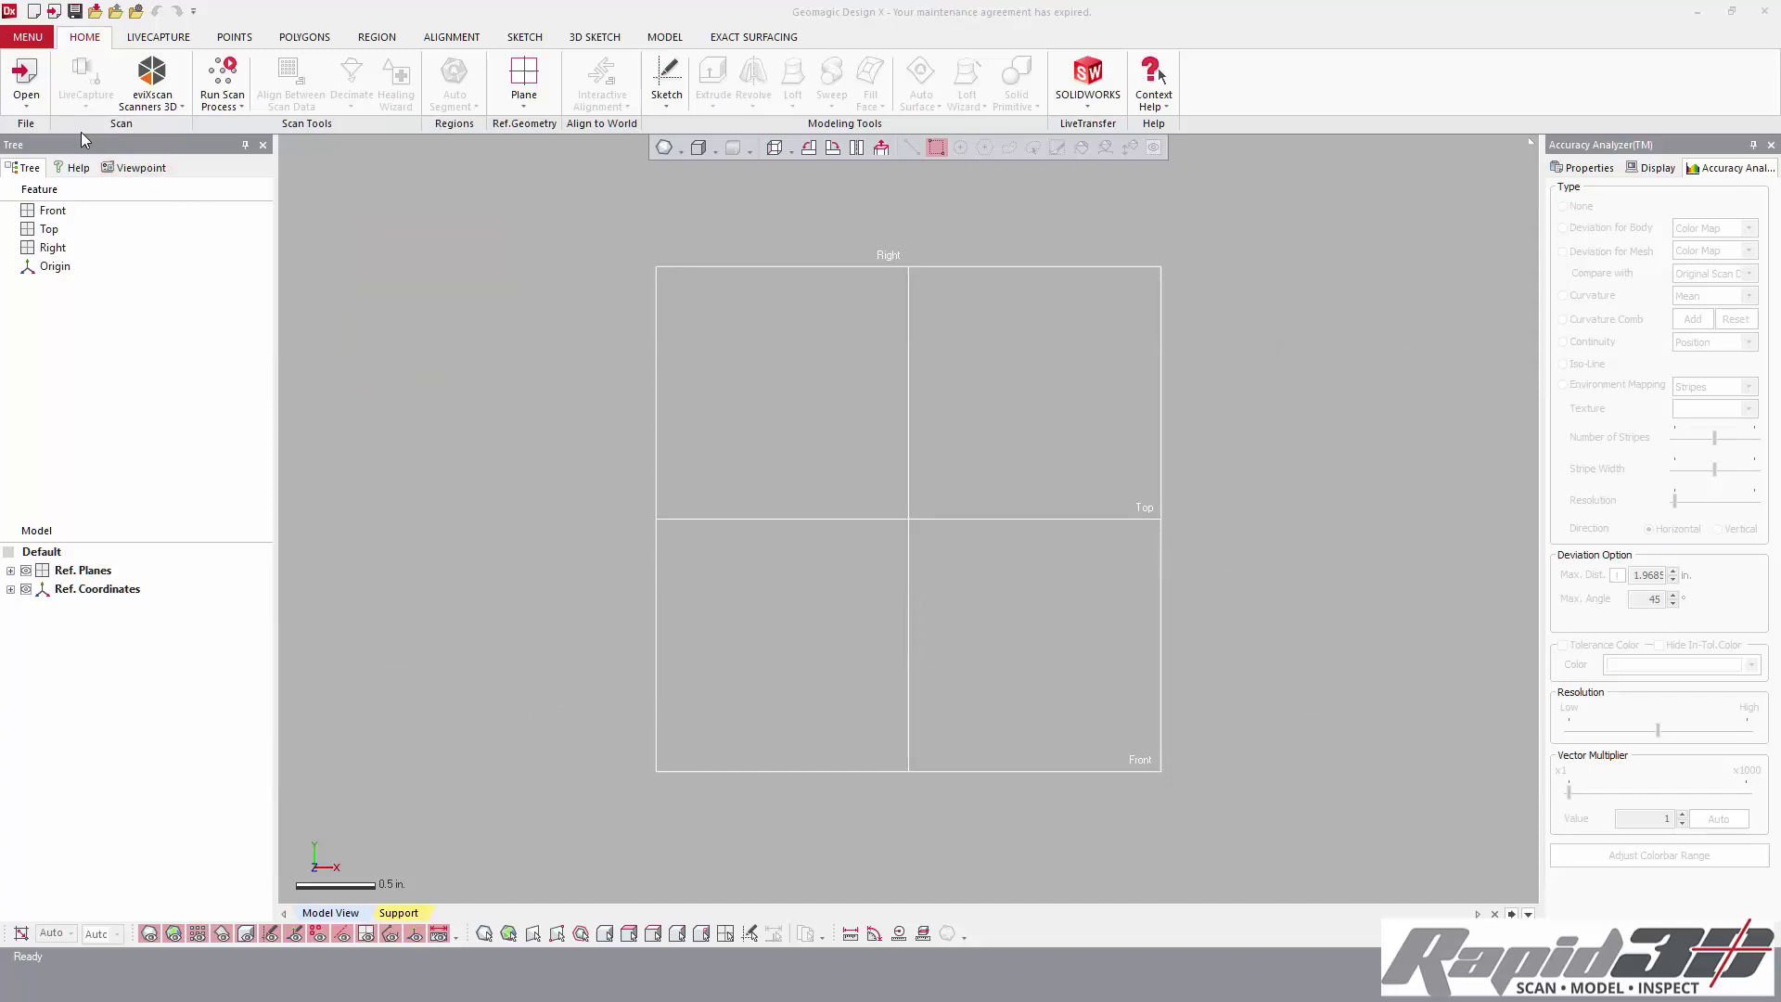
# - Import the scan file Flame-cut ID sprocket (inch).stl with its unit set to inches, without running the mesh buildup wizard
pyautogui.click(96, 12)
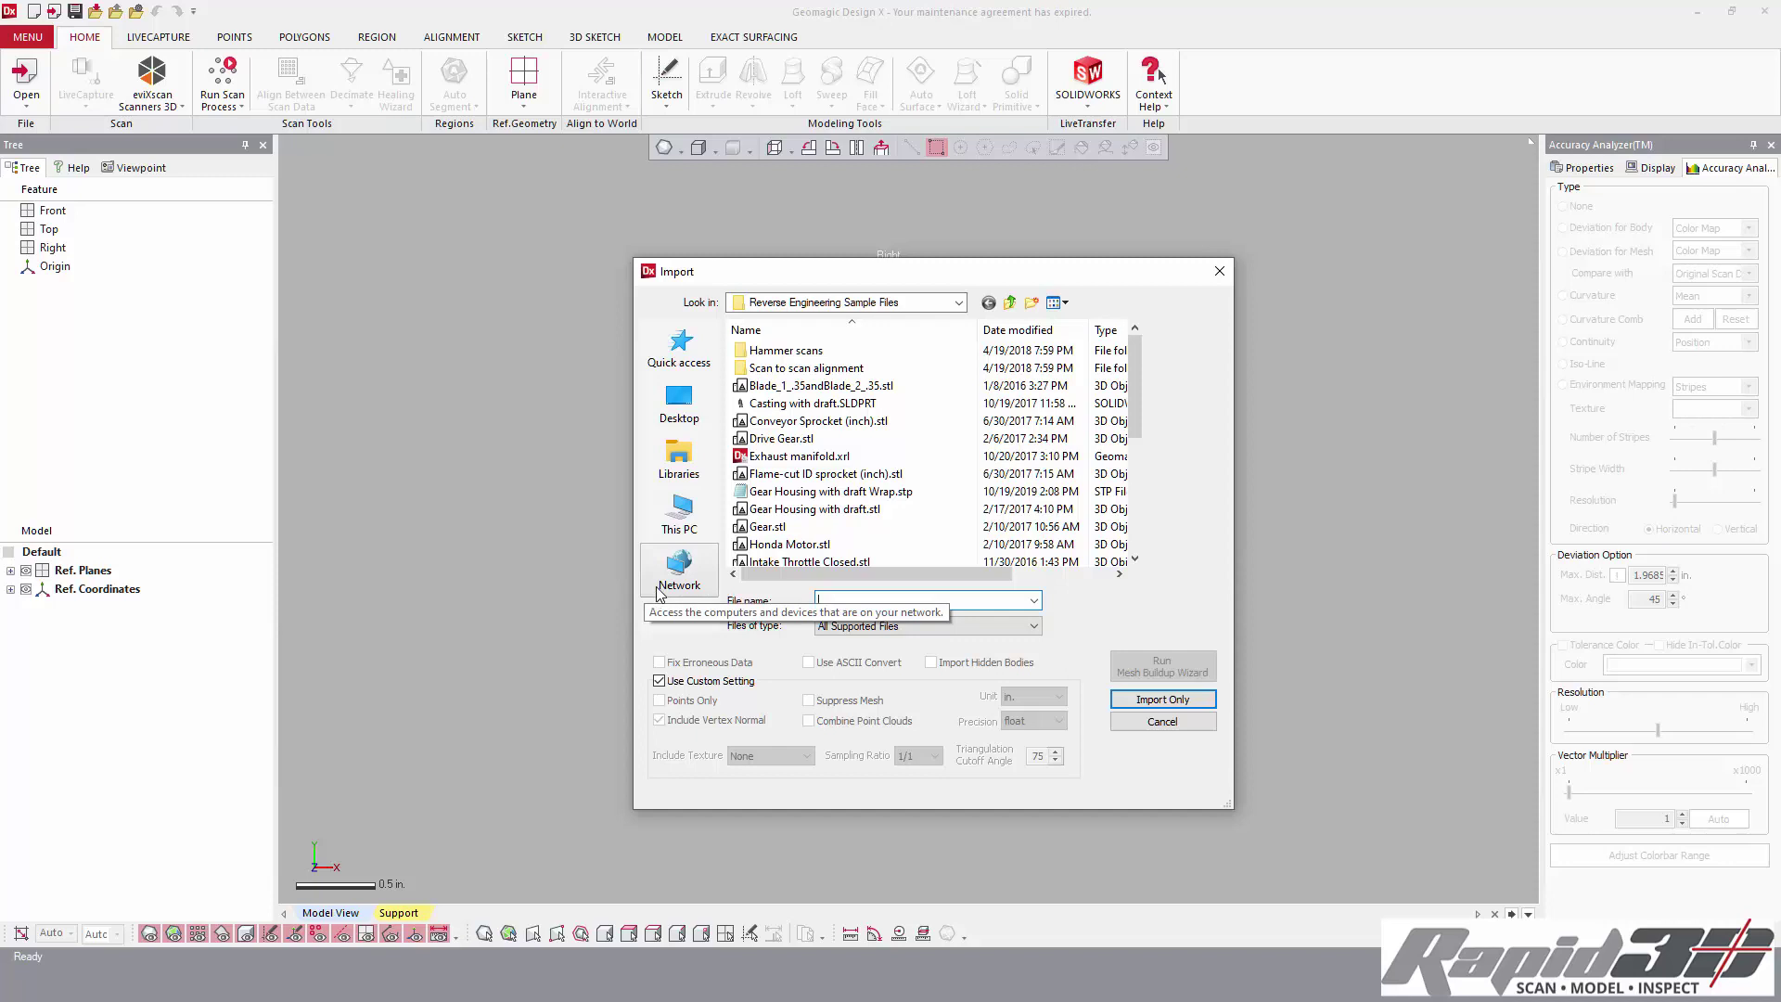
pyautogui.click(839, 475)
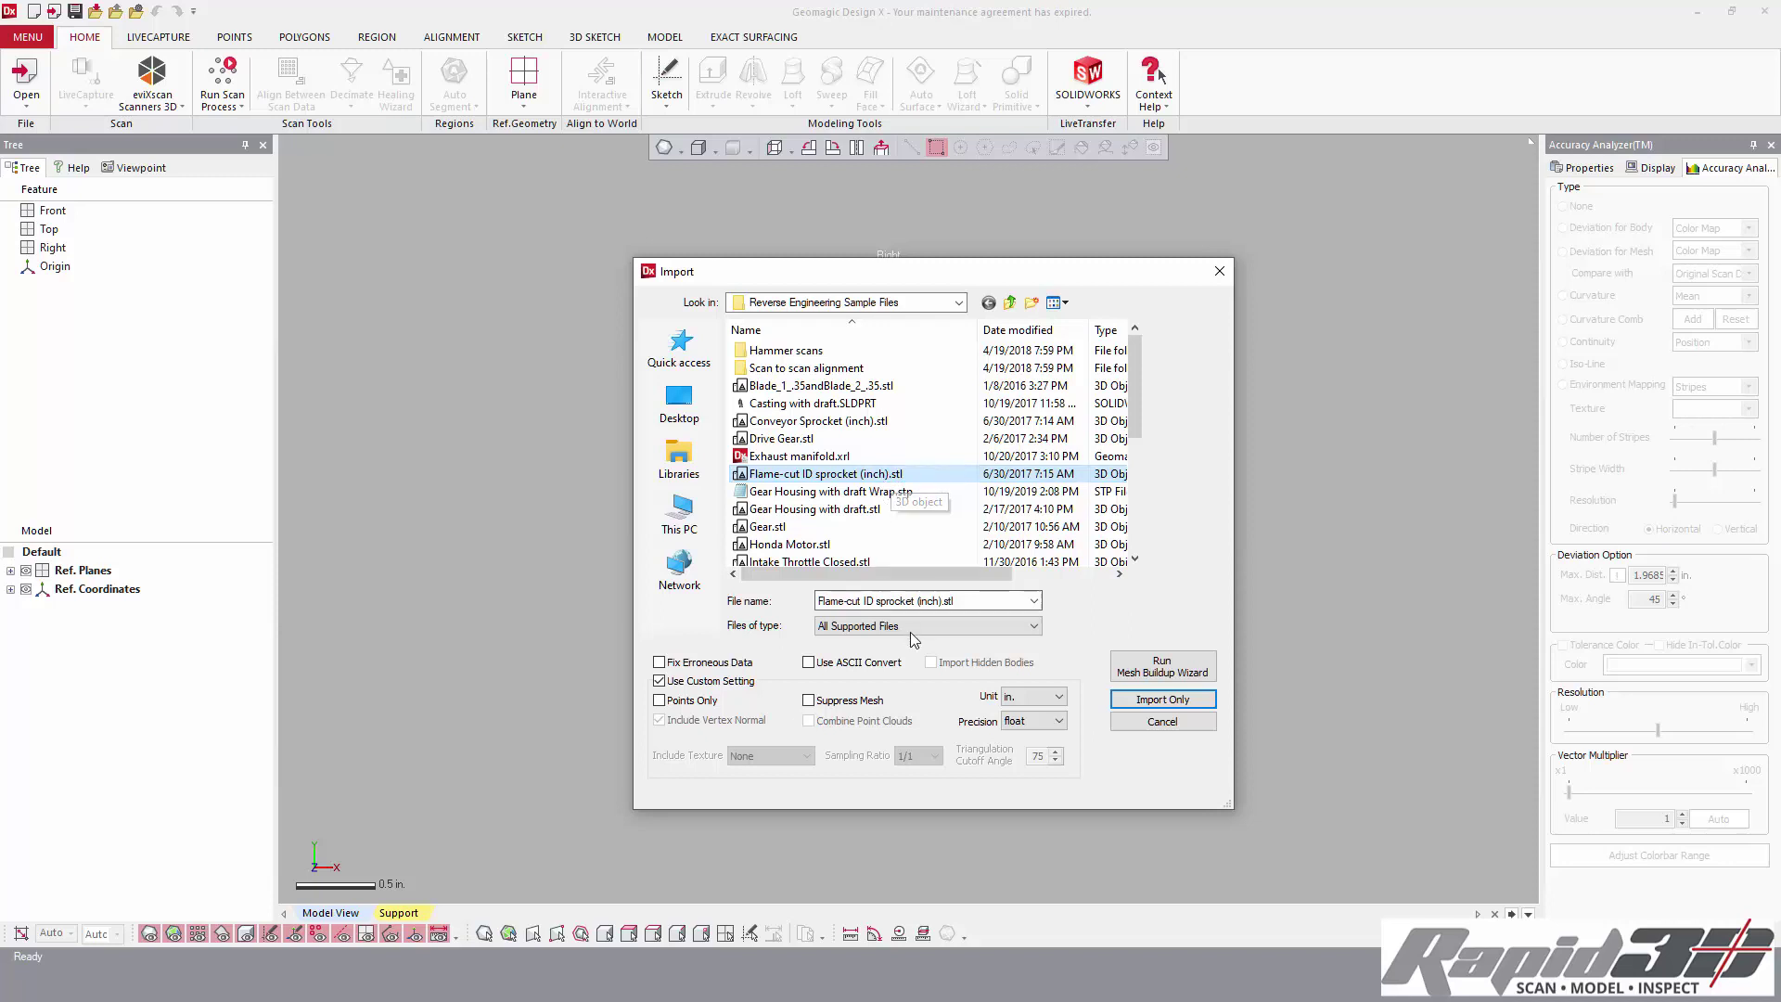
pyautogui.click(660, 682)
pyautogui.click(660, 683)
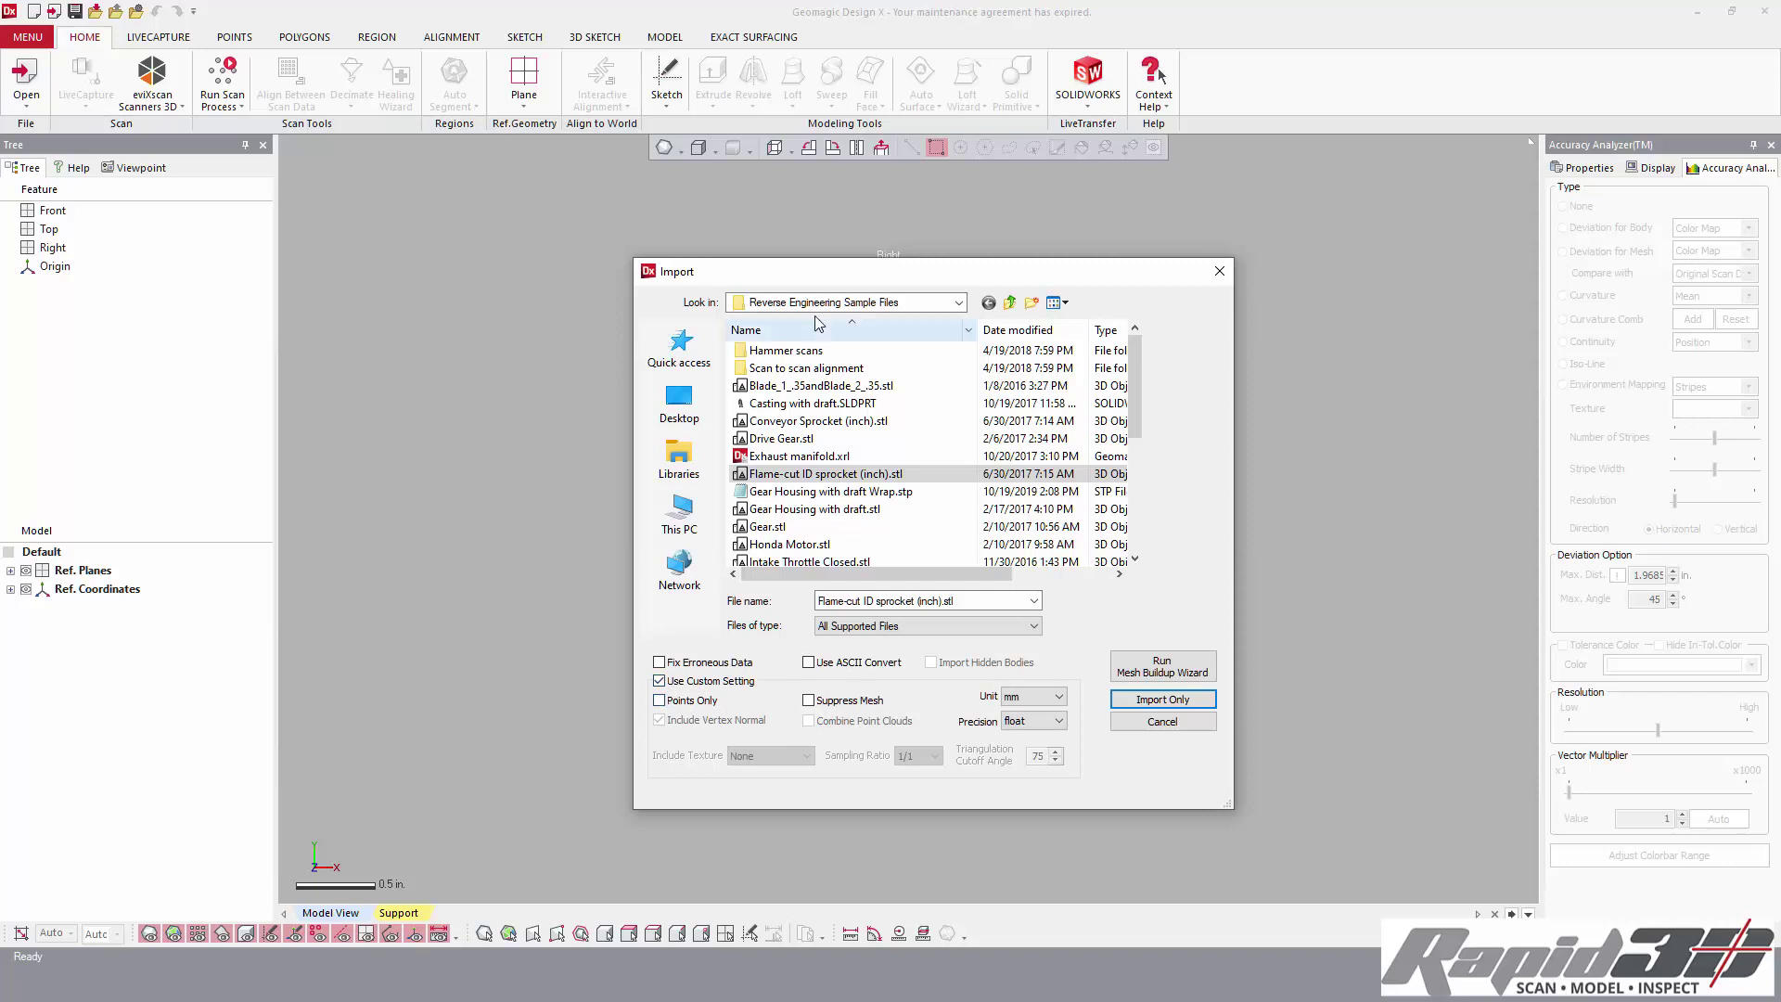
pyautogui.click(1025, 697)
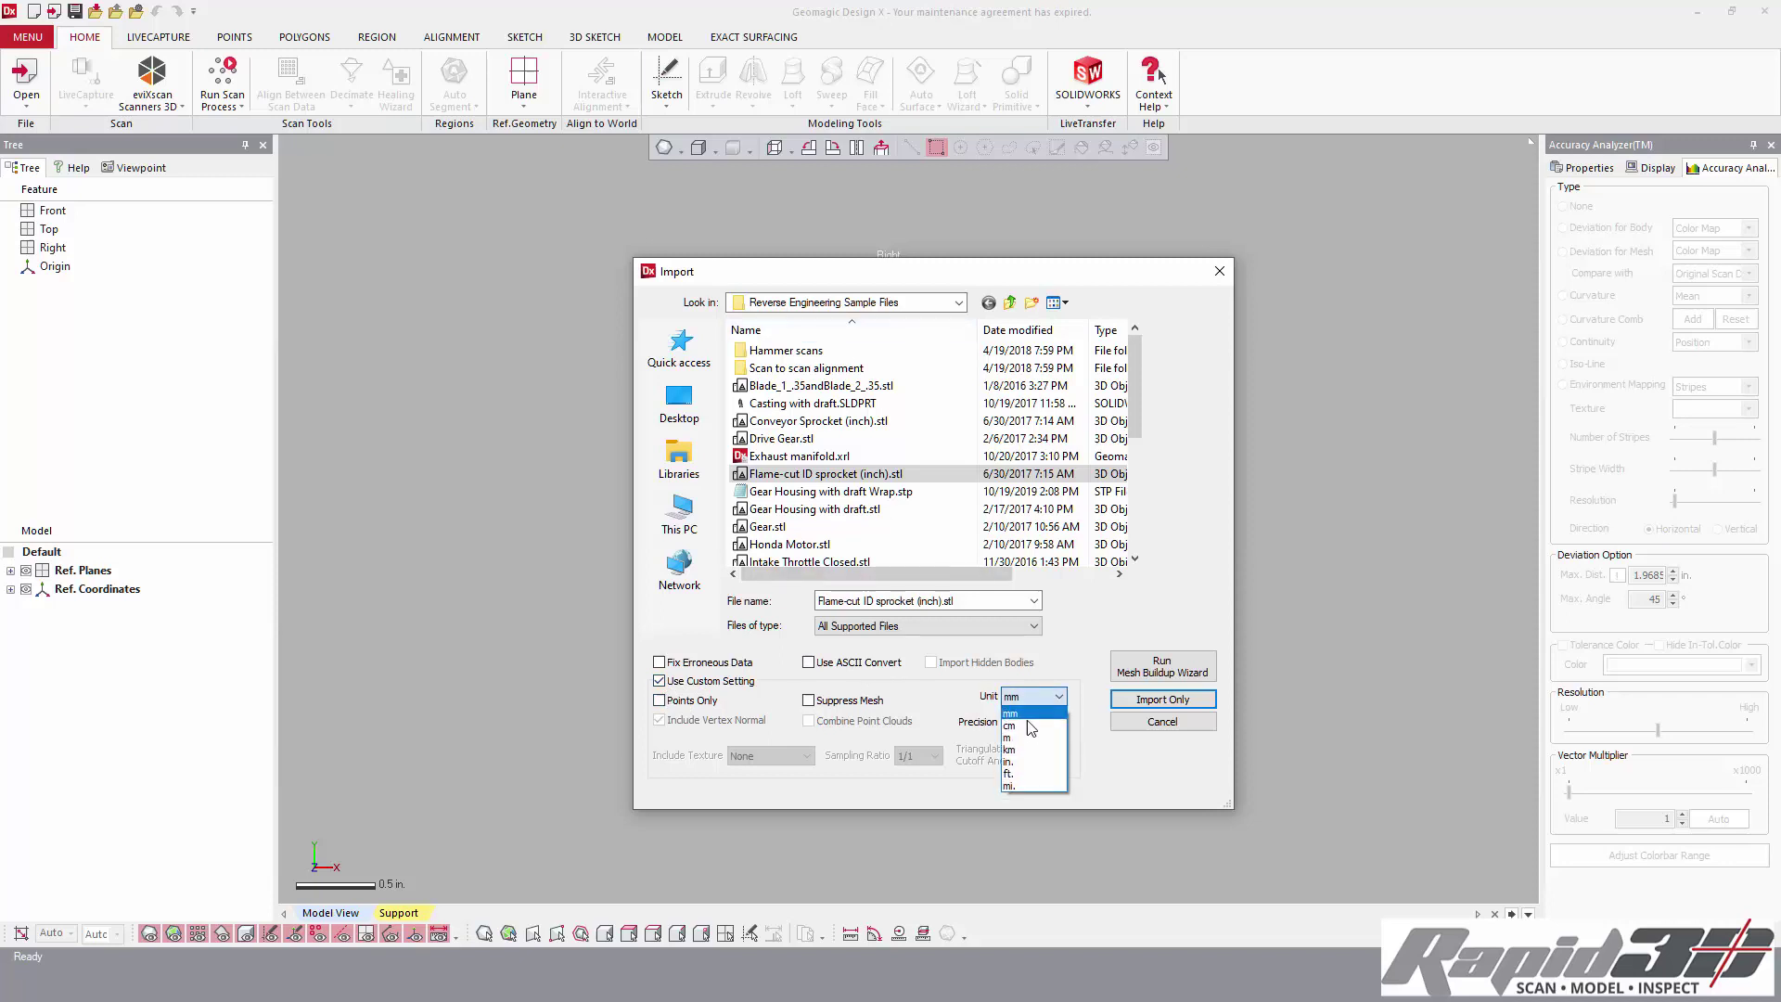
pyautogui.click(1162, 699)
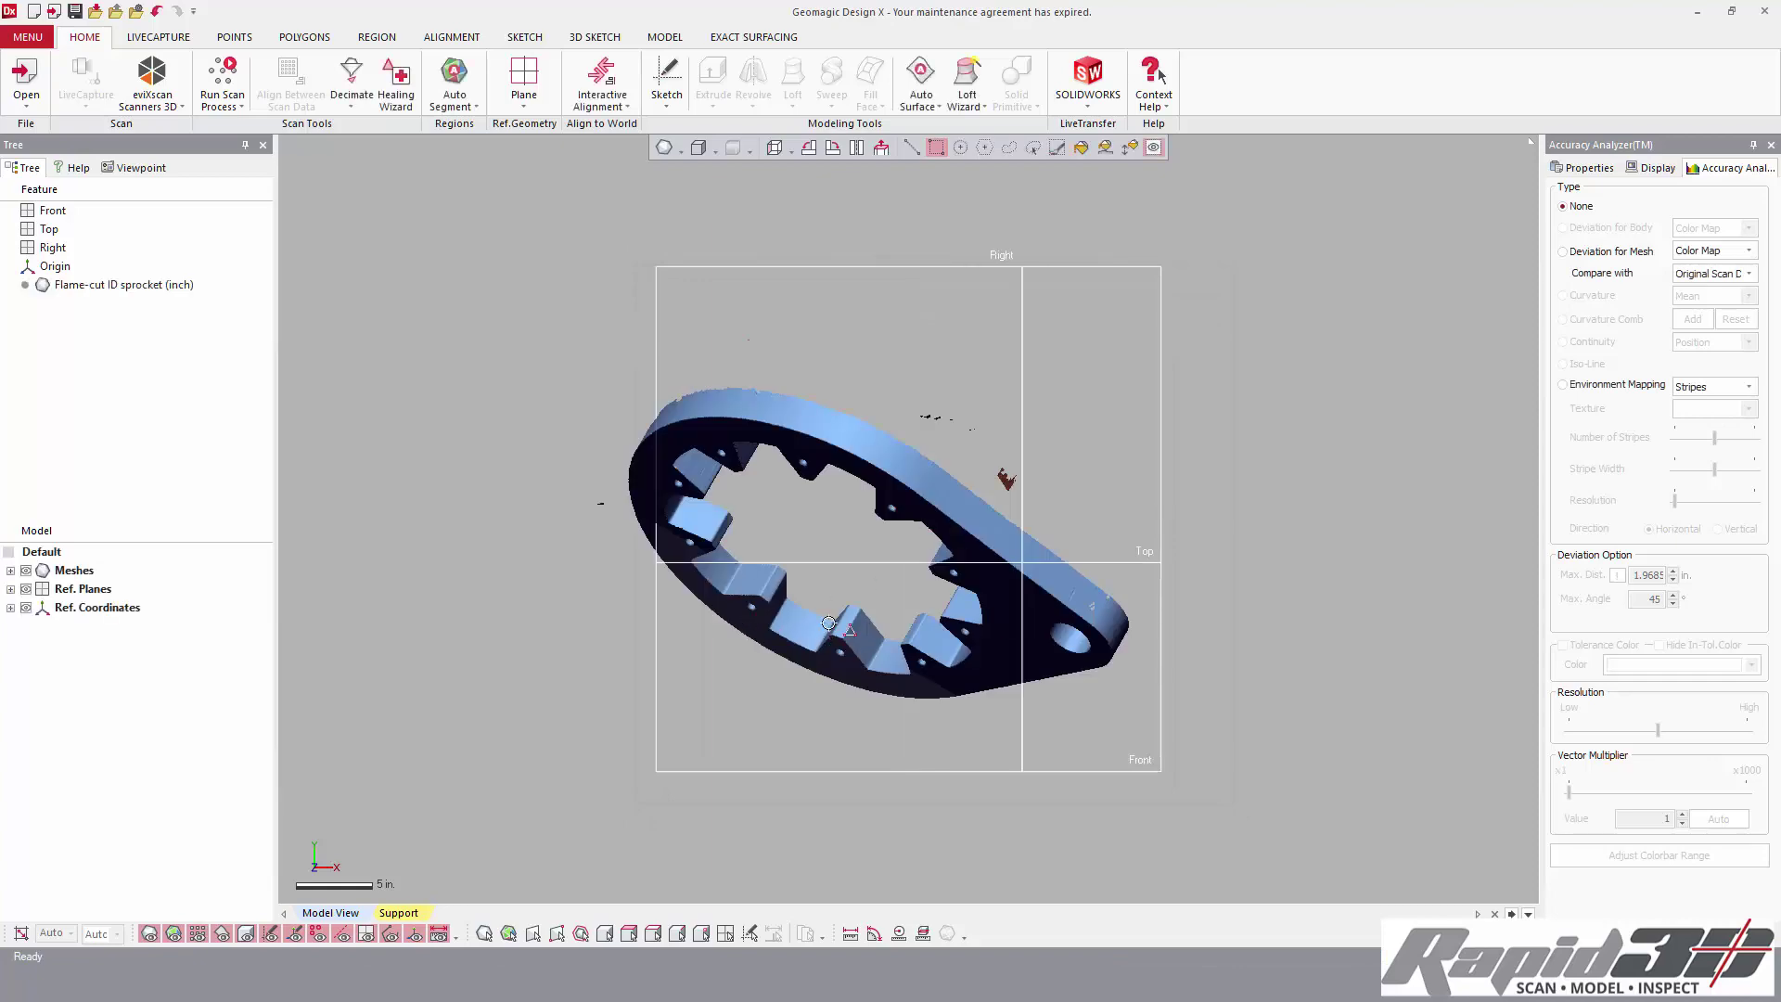
# - Flood-select the main sprocket body, invert the selection and delete the stray disconnected scan fragments
pyautogui.moveTo(824, 620); pyautogui.dragTo(930, 489, button='right')
pyautogui.scroll(5, 1113, 496)
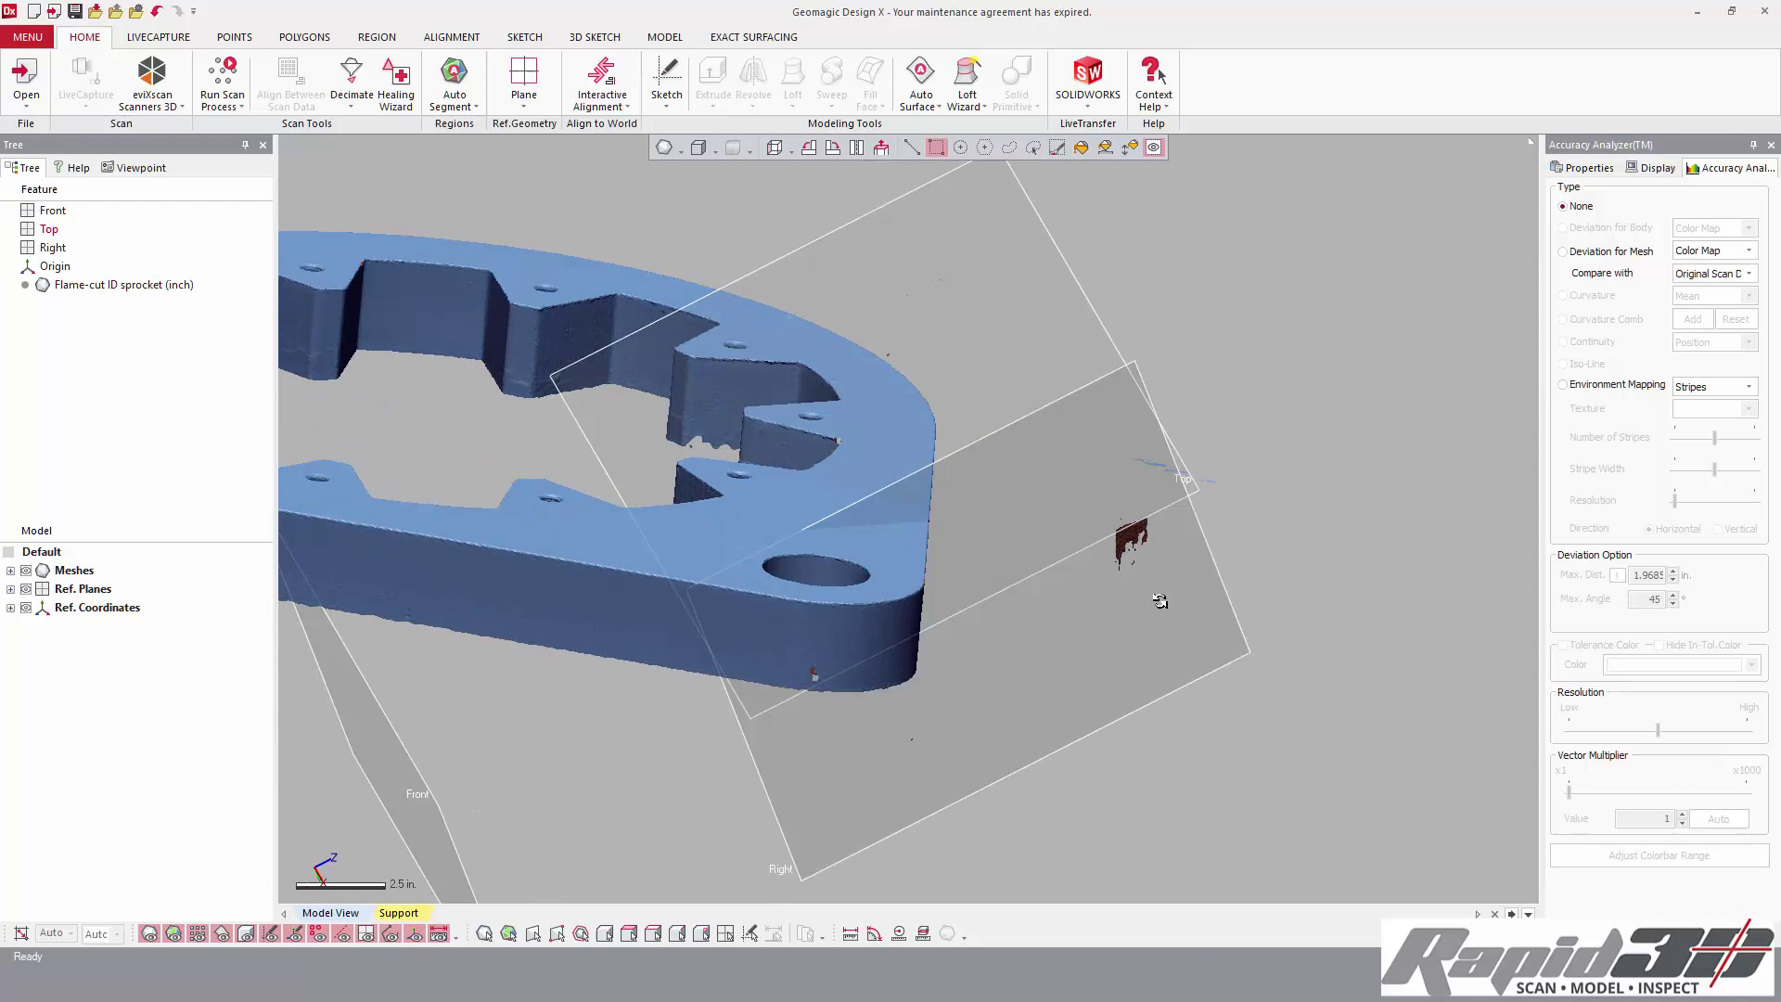
pyautogui.moveTo(817, 445); pyautogui.dragTo(993, 420, button='right')
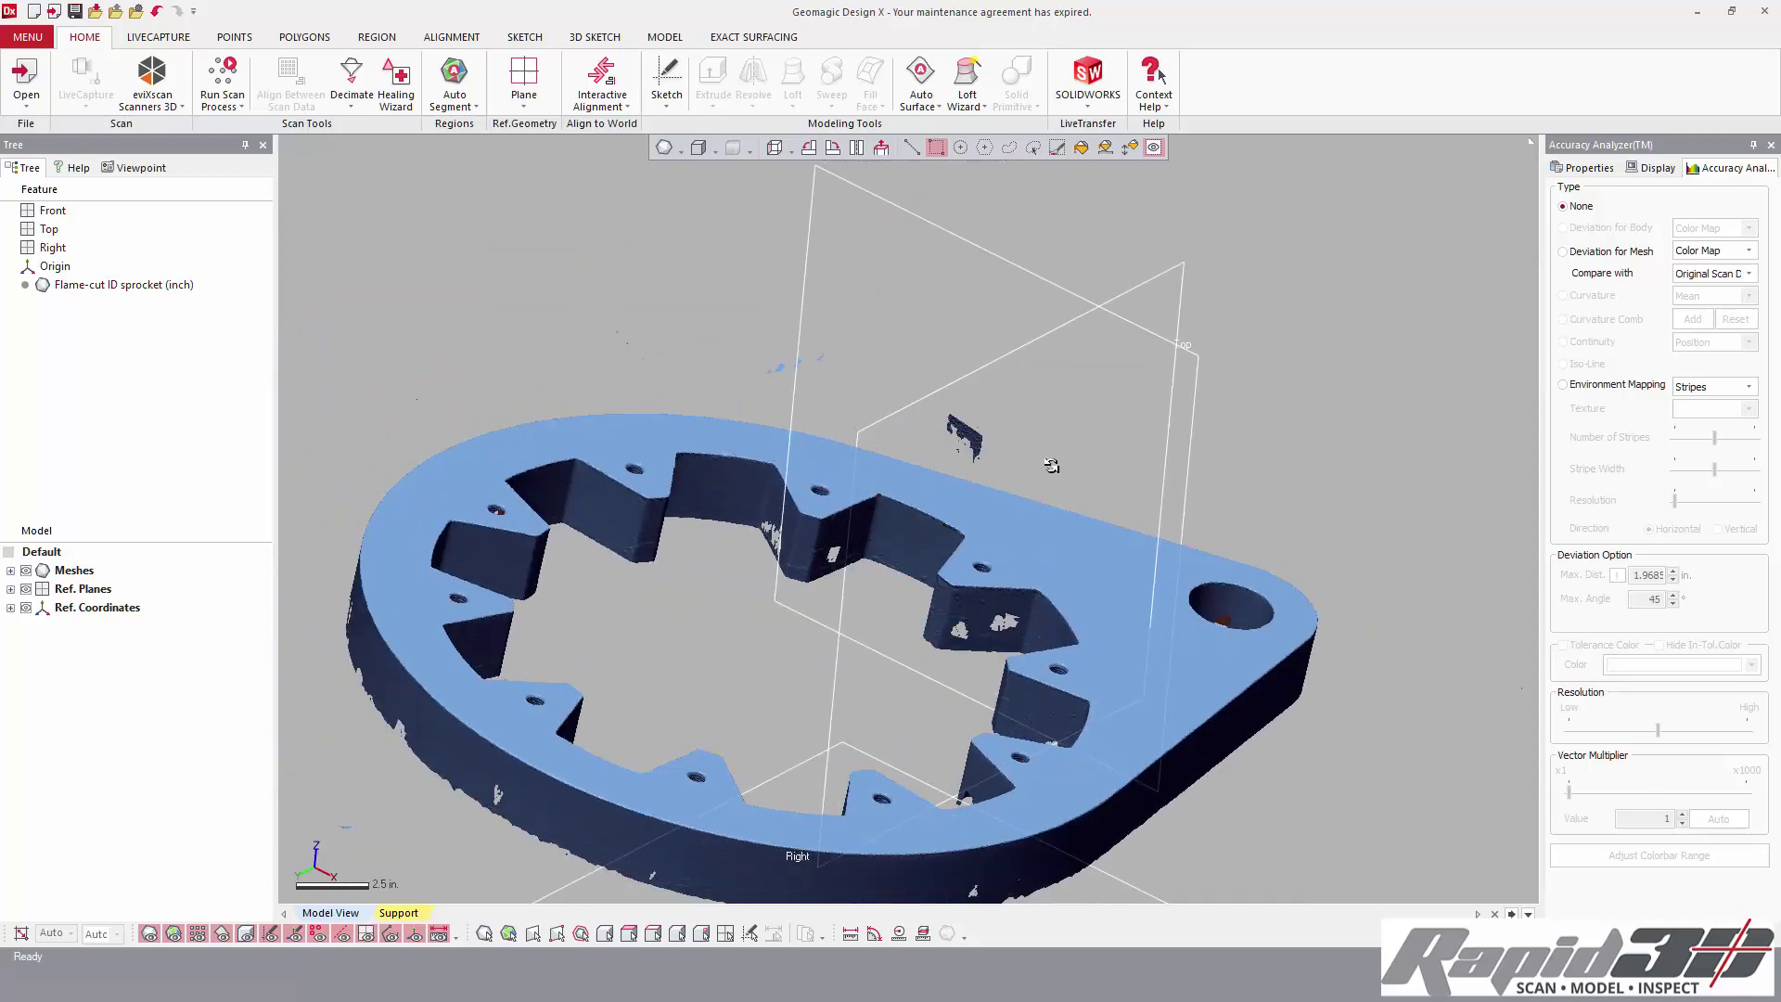
pyautogui.click(1082, 151)
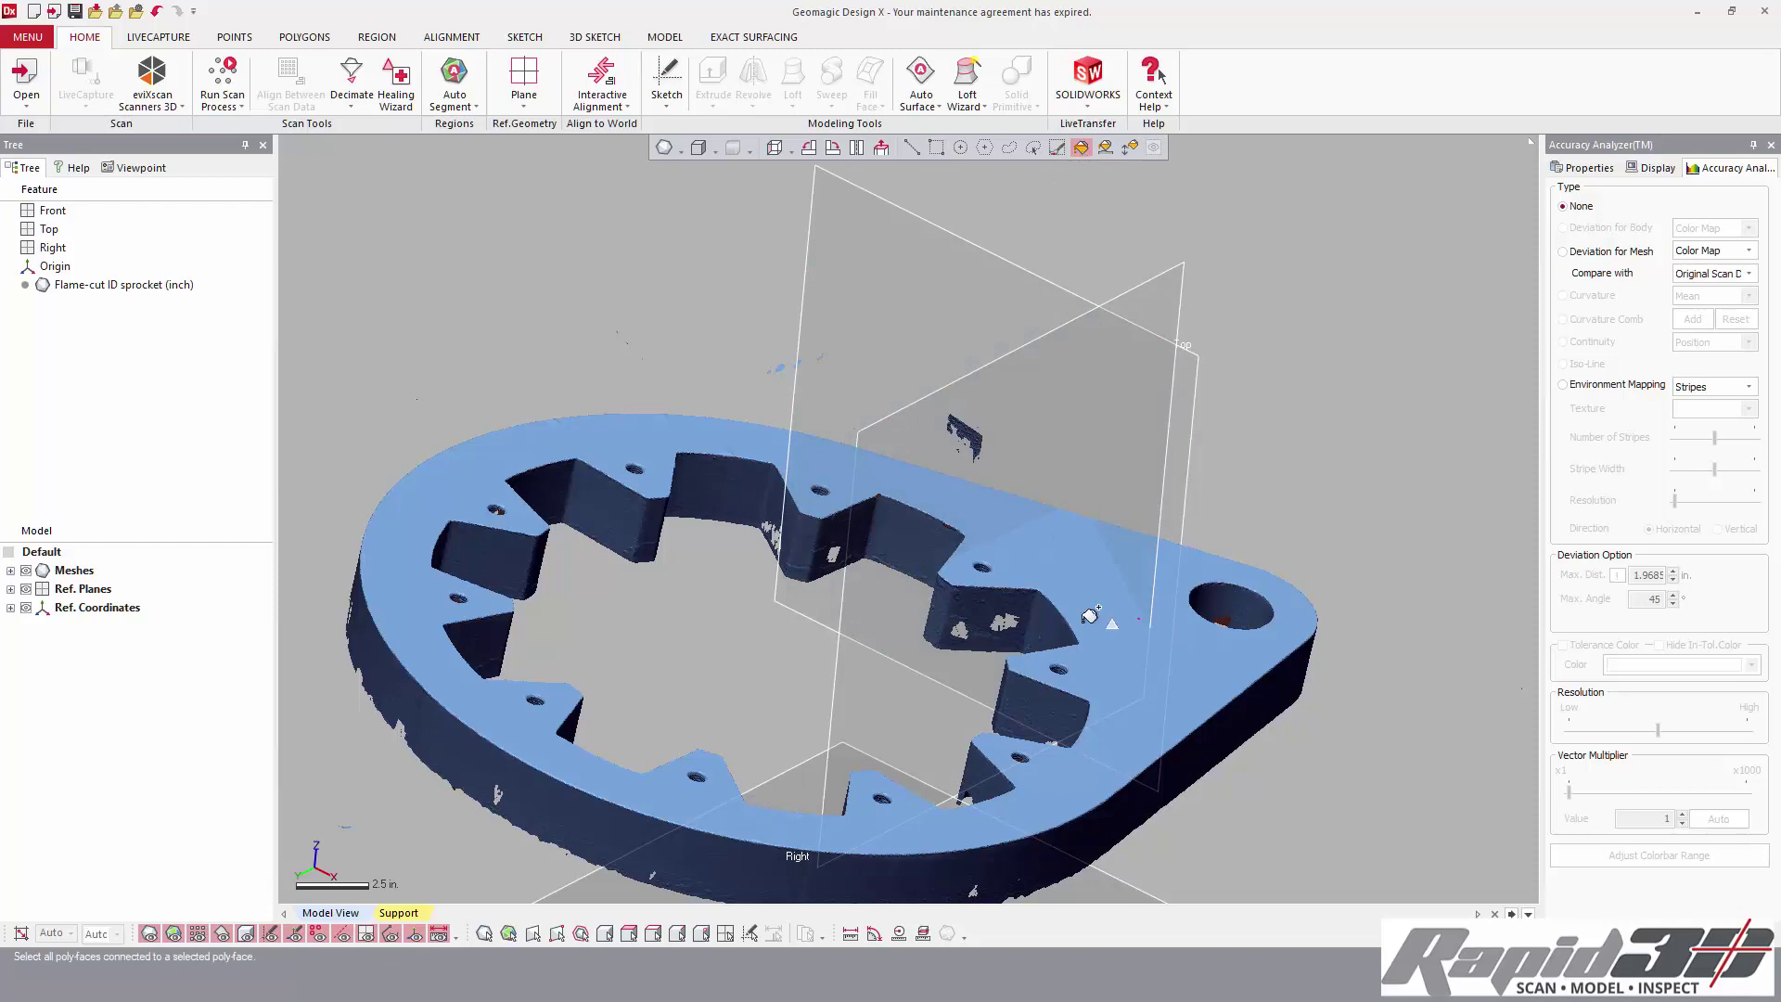
pyautogui.click(1096, 558)
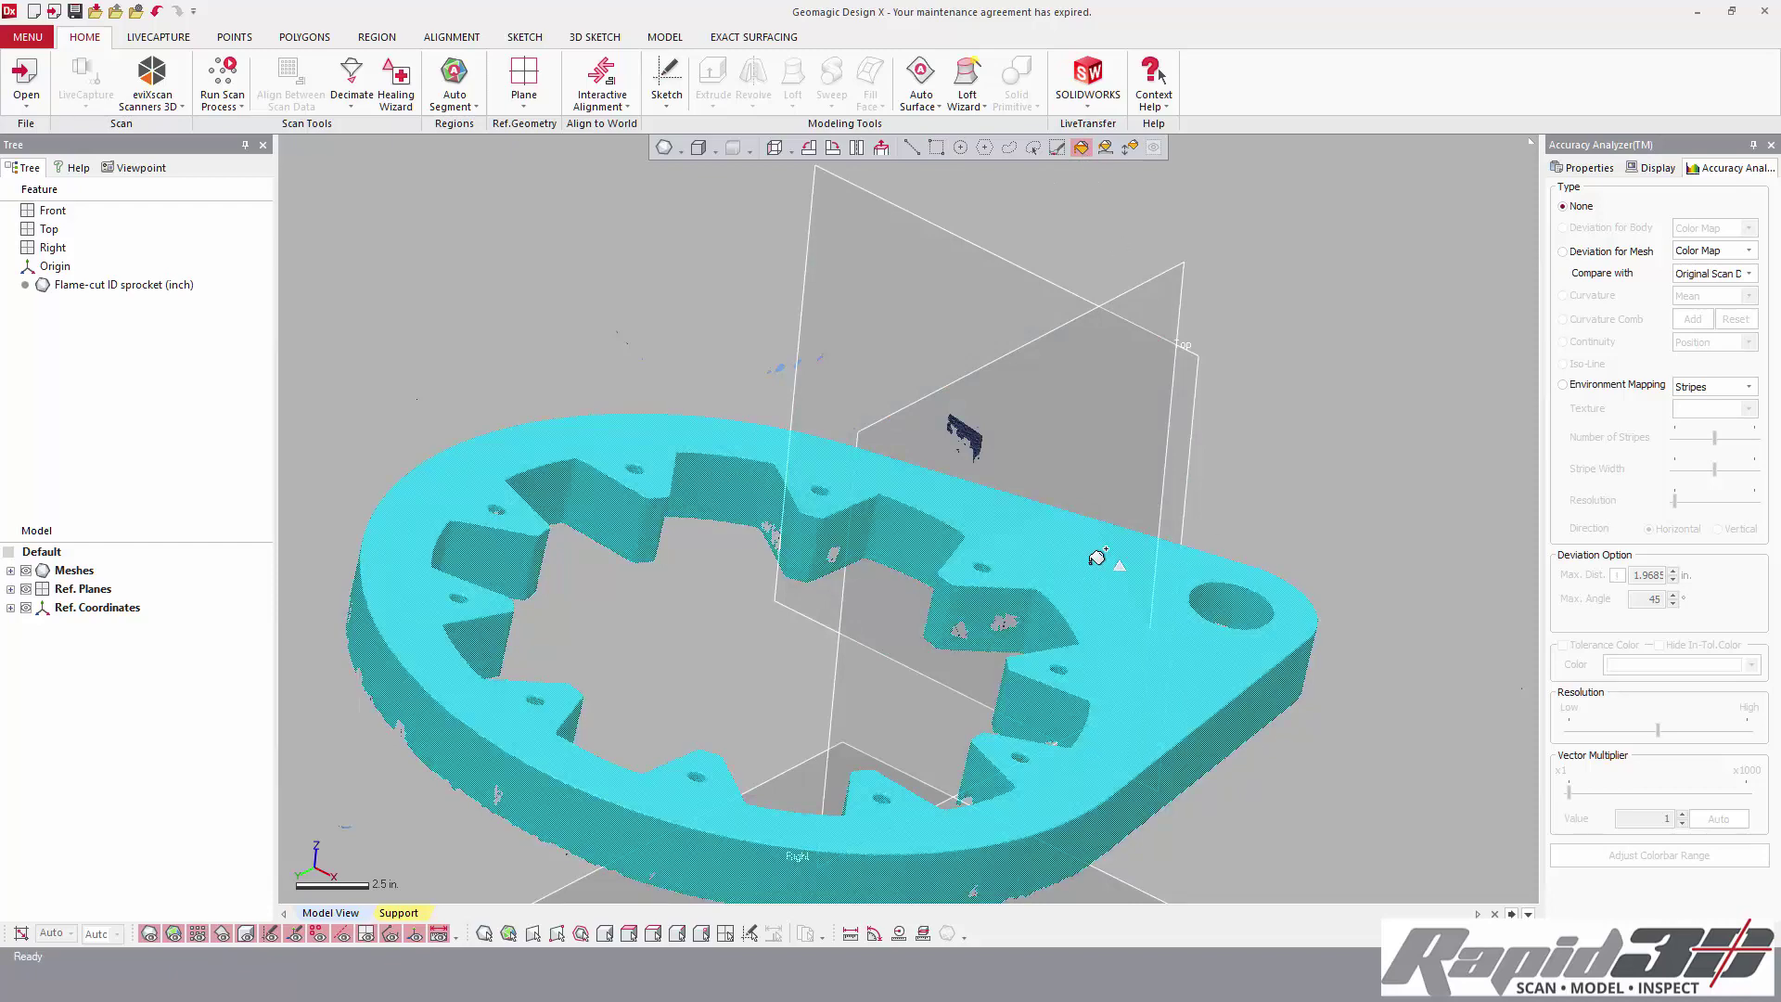
pyautogui.hotkey('shift', 'i')
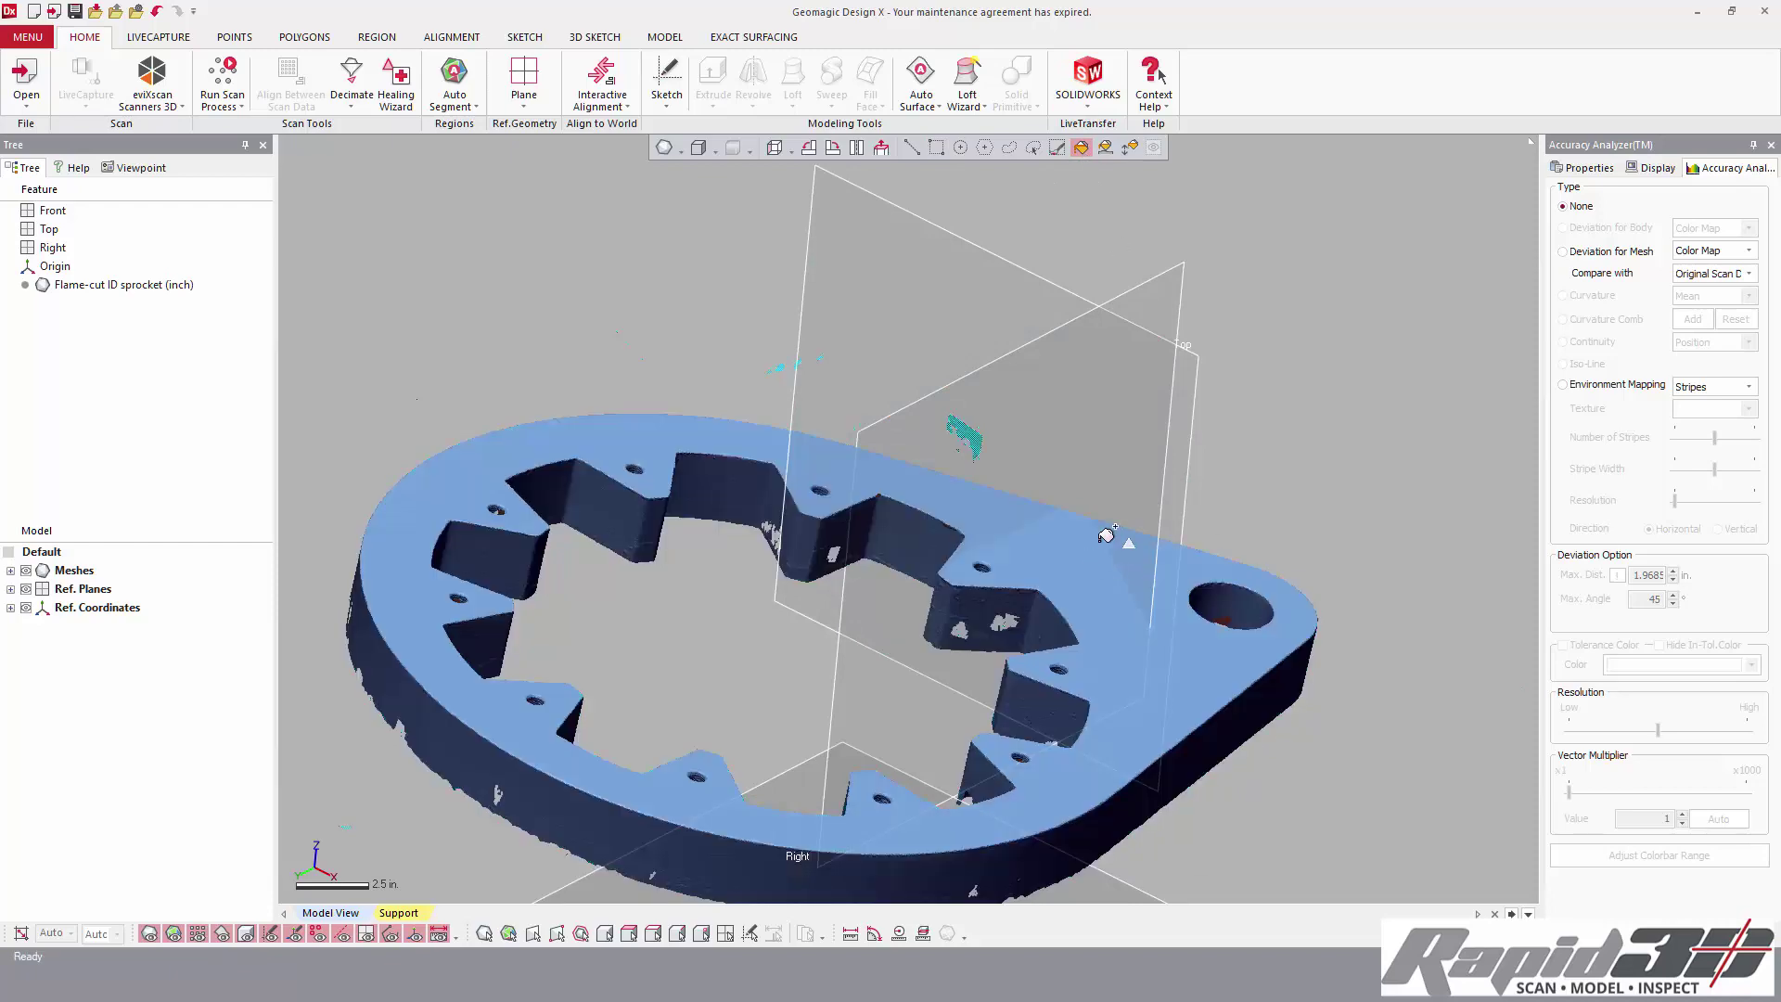
pyautogui.press('Delete')
pyautogui.moveTo(1068, 540)
pyautogui.mouseDown(button='right')
pyautogui.moveTo(993, 426)
pyautogui.moveTo(808, 586)
pyautogui.moveTo(863, 370)
pyautogui.moveTo(876, 451)
pyautogui.moveTo(798, 617)
pyautogui.moveTo(769, 402)
pyautogui.mouseUp(button='right')
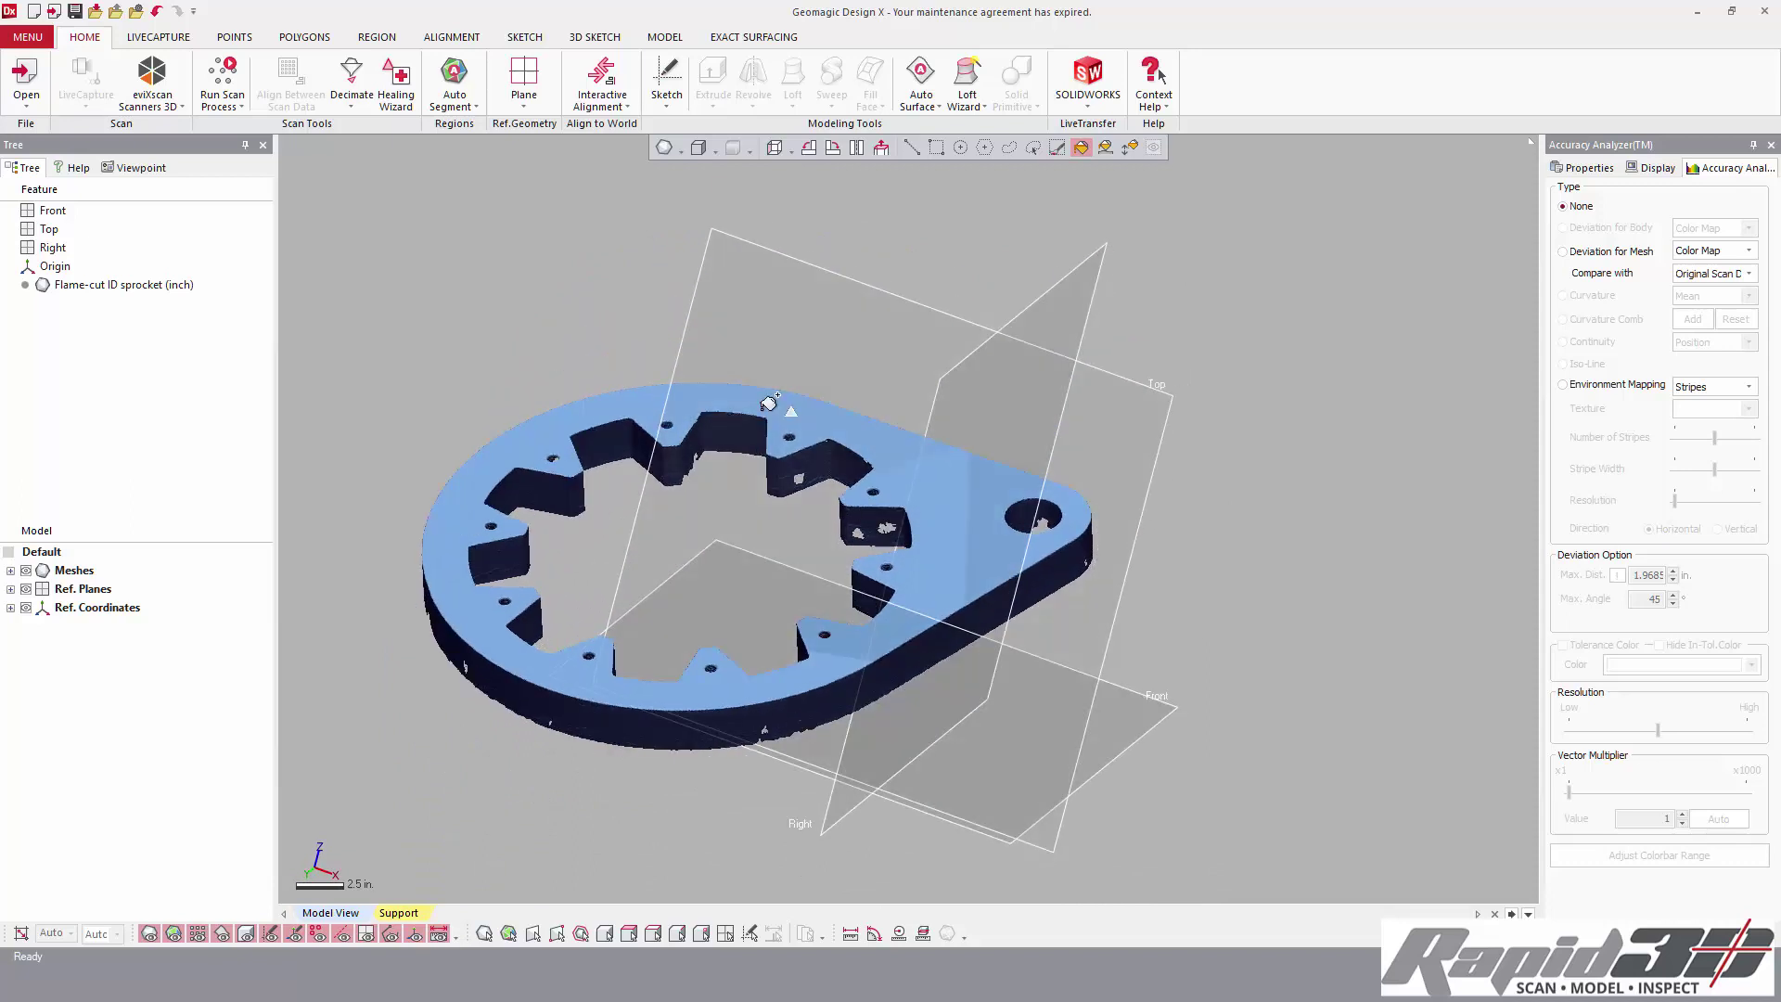
# - Add a best-fit reference plane extracted from the smart-selected flat top face of the sprocket mesh
pyautogui.click(523, 79)
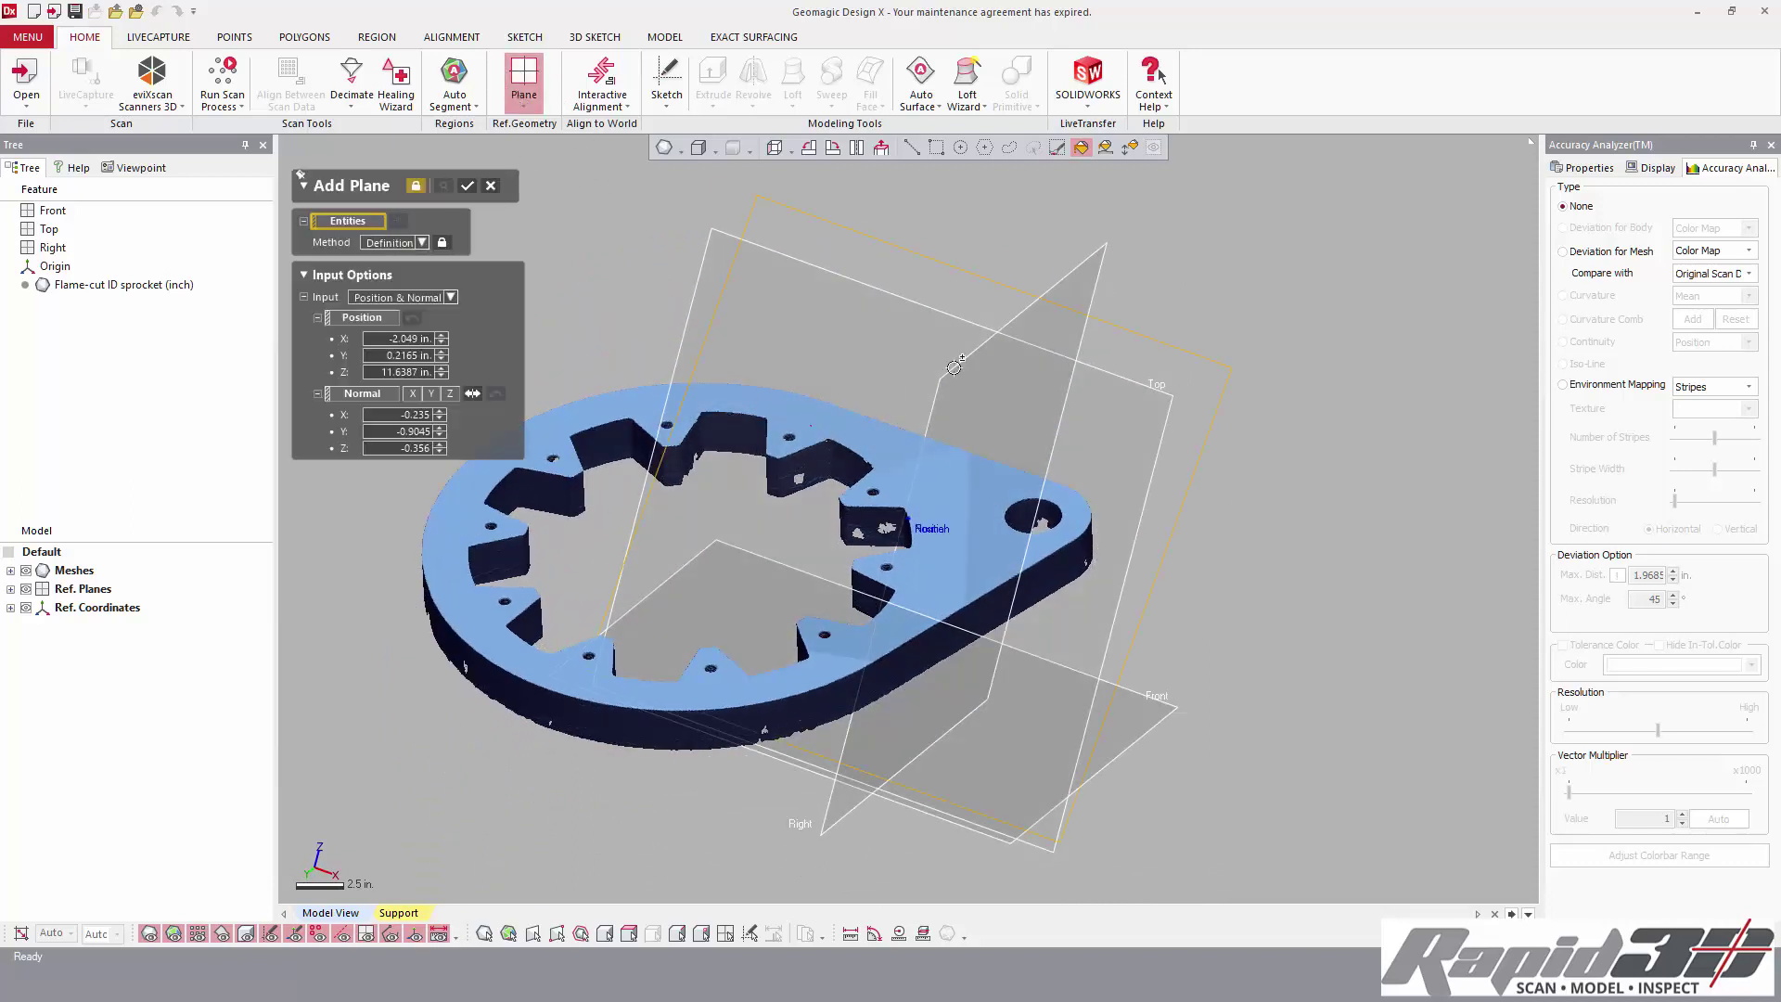
pyautogui.click(1130, 150)
pyautogui.click(945, 471)
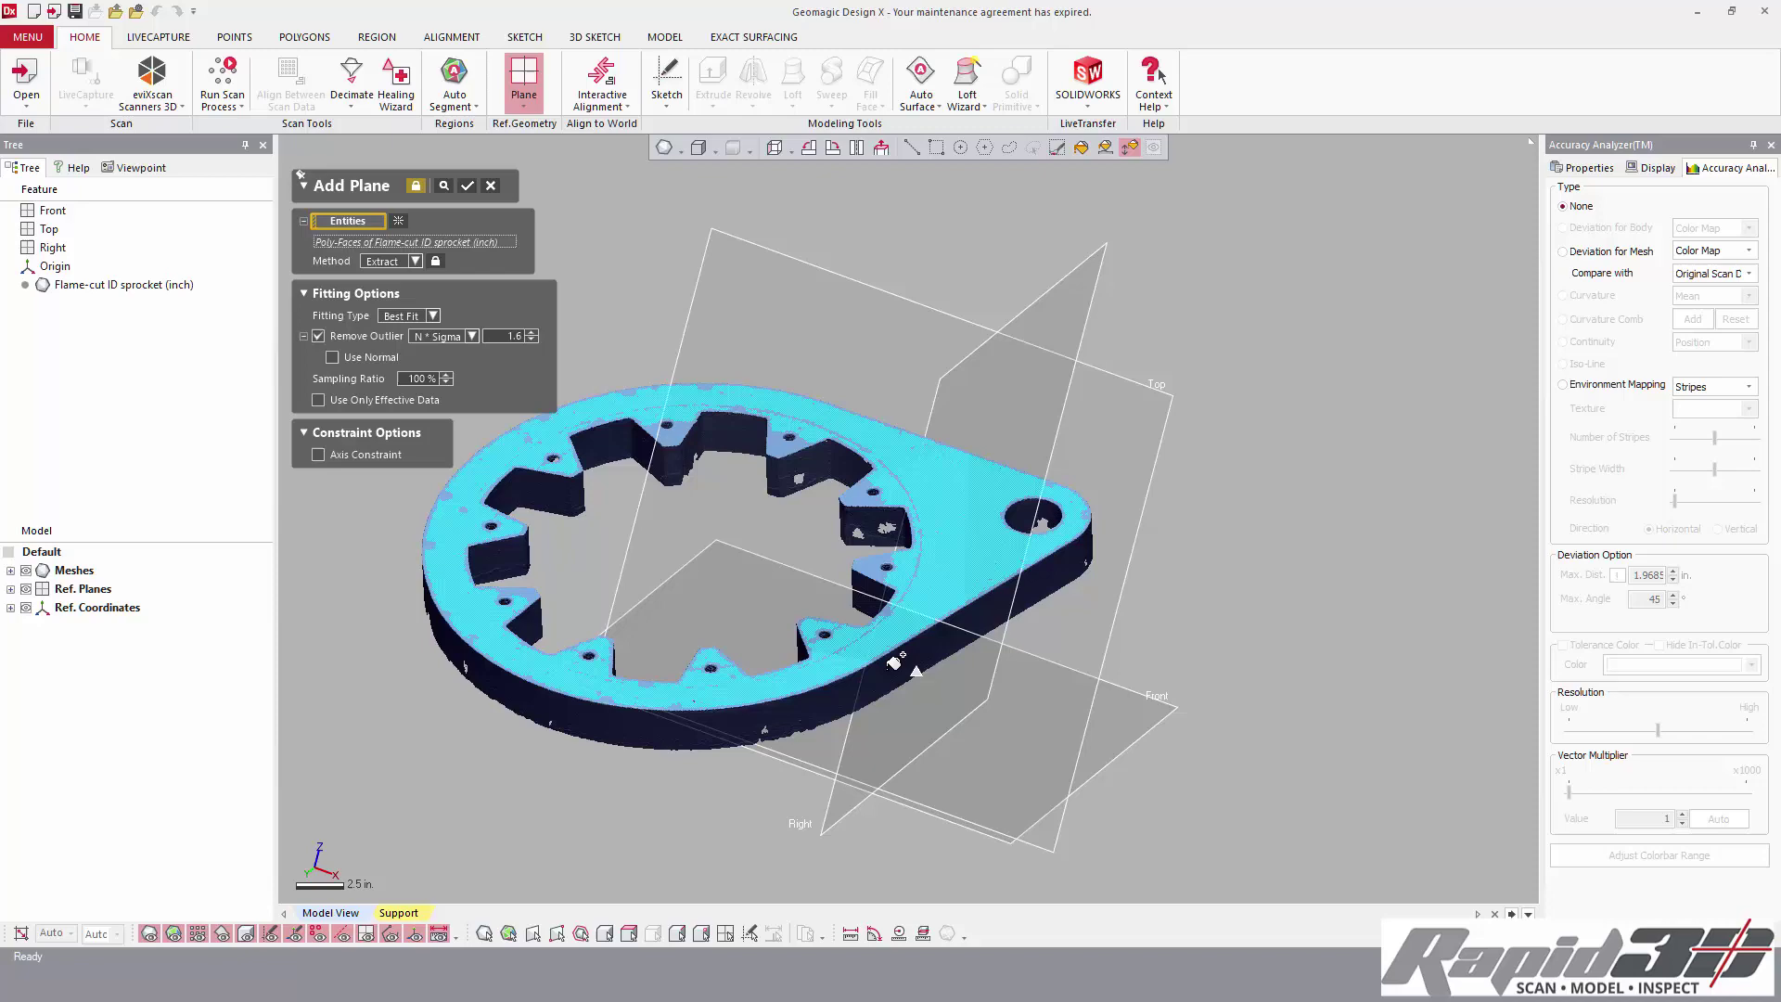
pyautogui.click(469, 187)
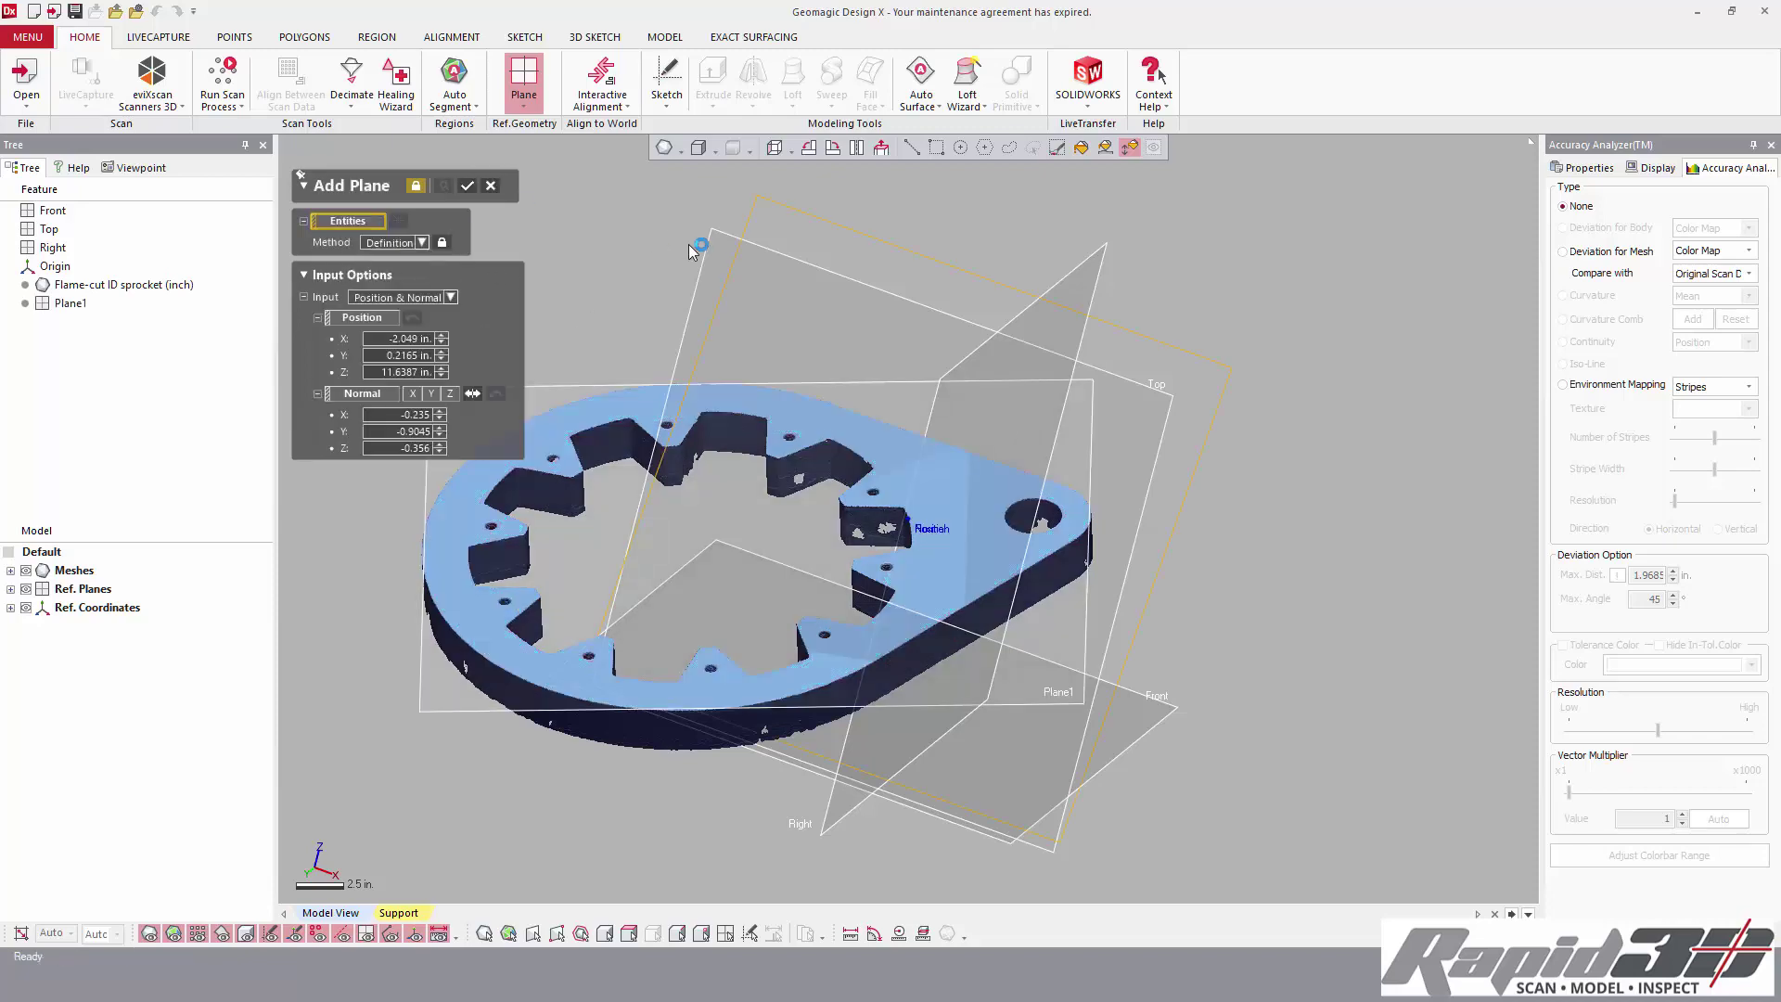
pyautogui.click(492, 186)
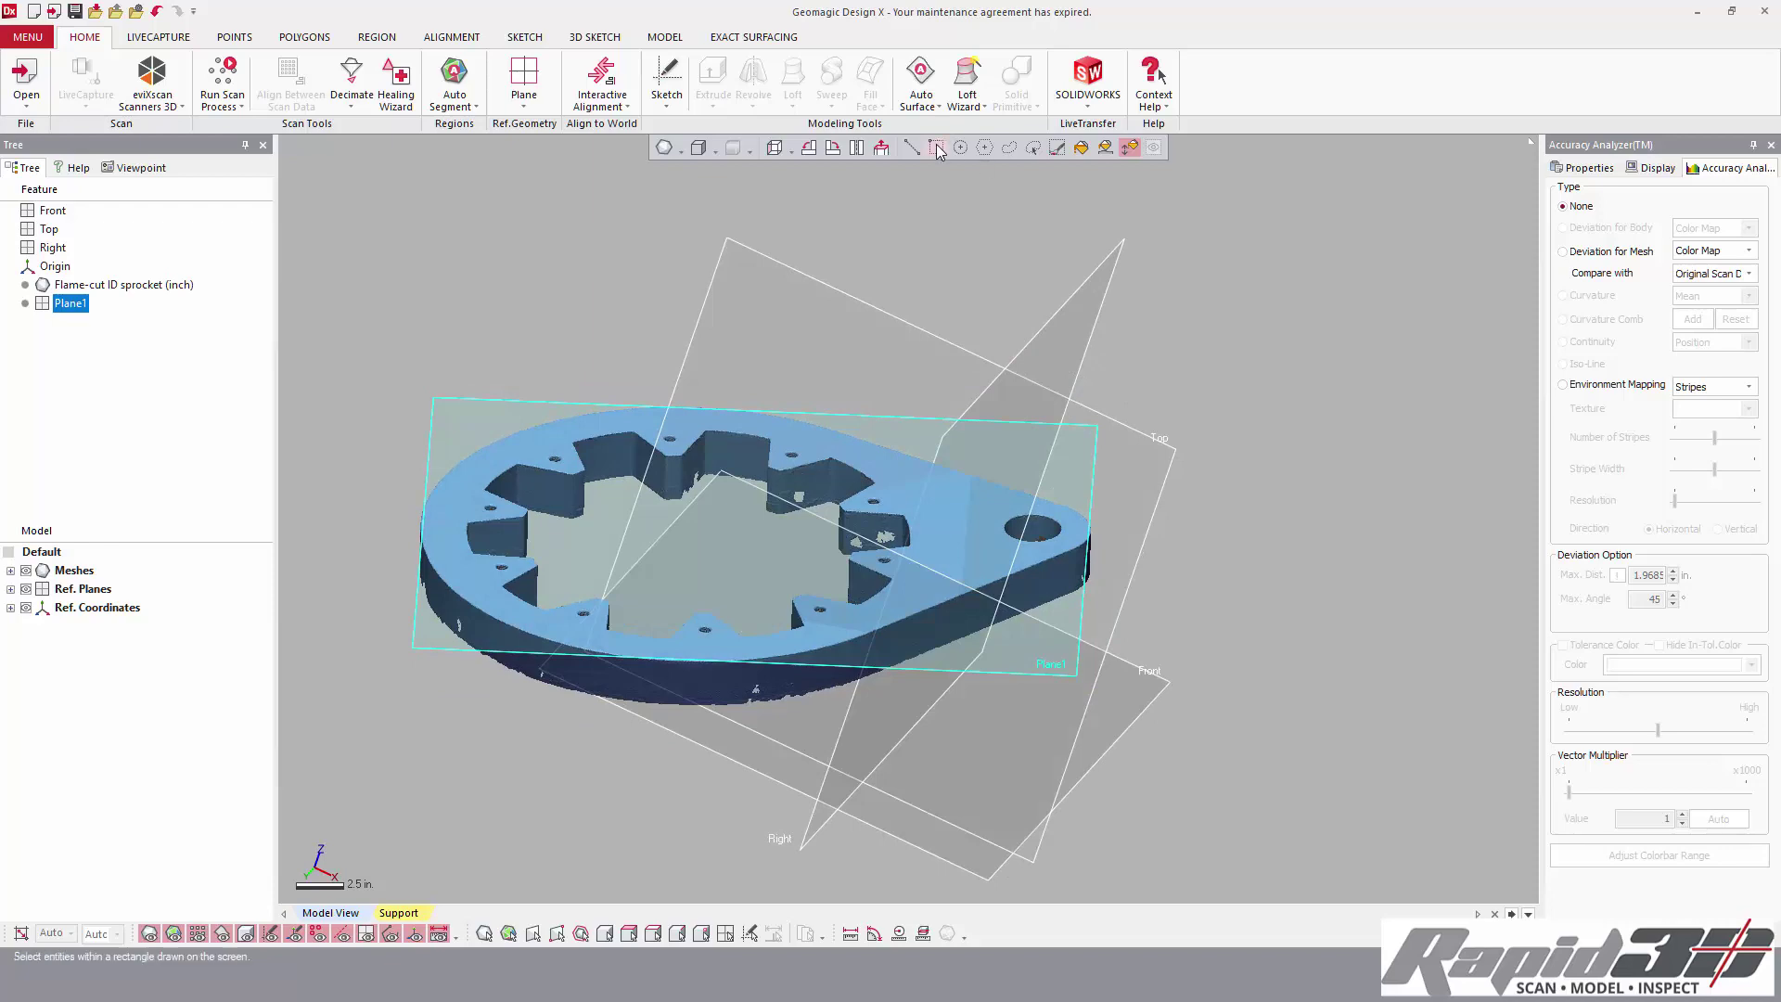
# - Start a mesh sketch on the extracted plane with its section polyline offset about 0.35 in. into the part
pyautogui.moveTo(841, 517); pyautogui.dragTo(1126, 517, button='right')
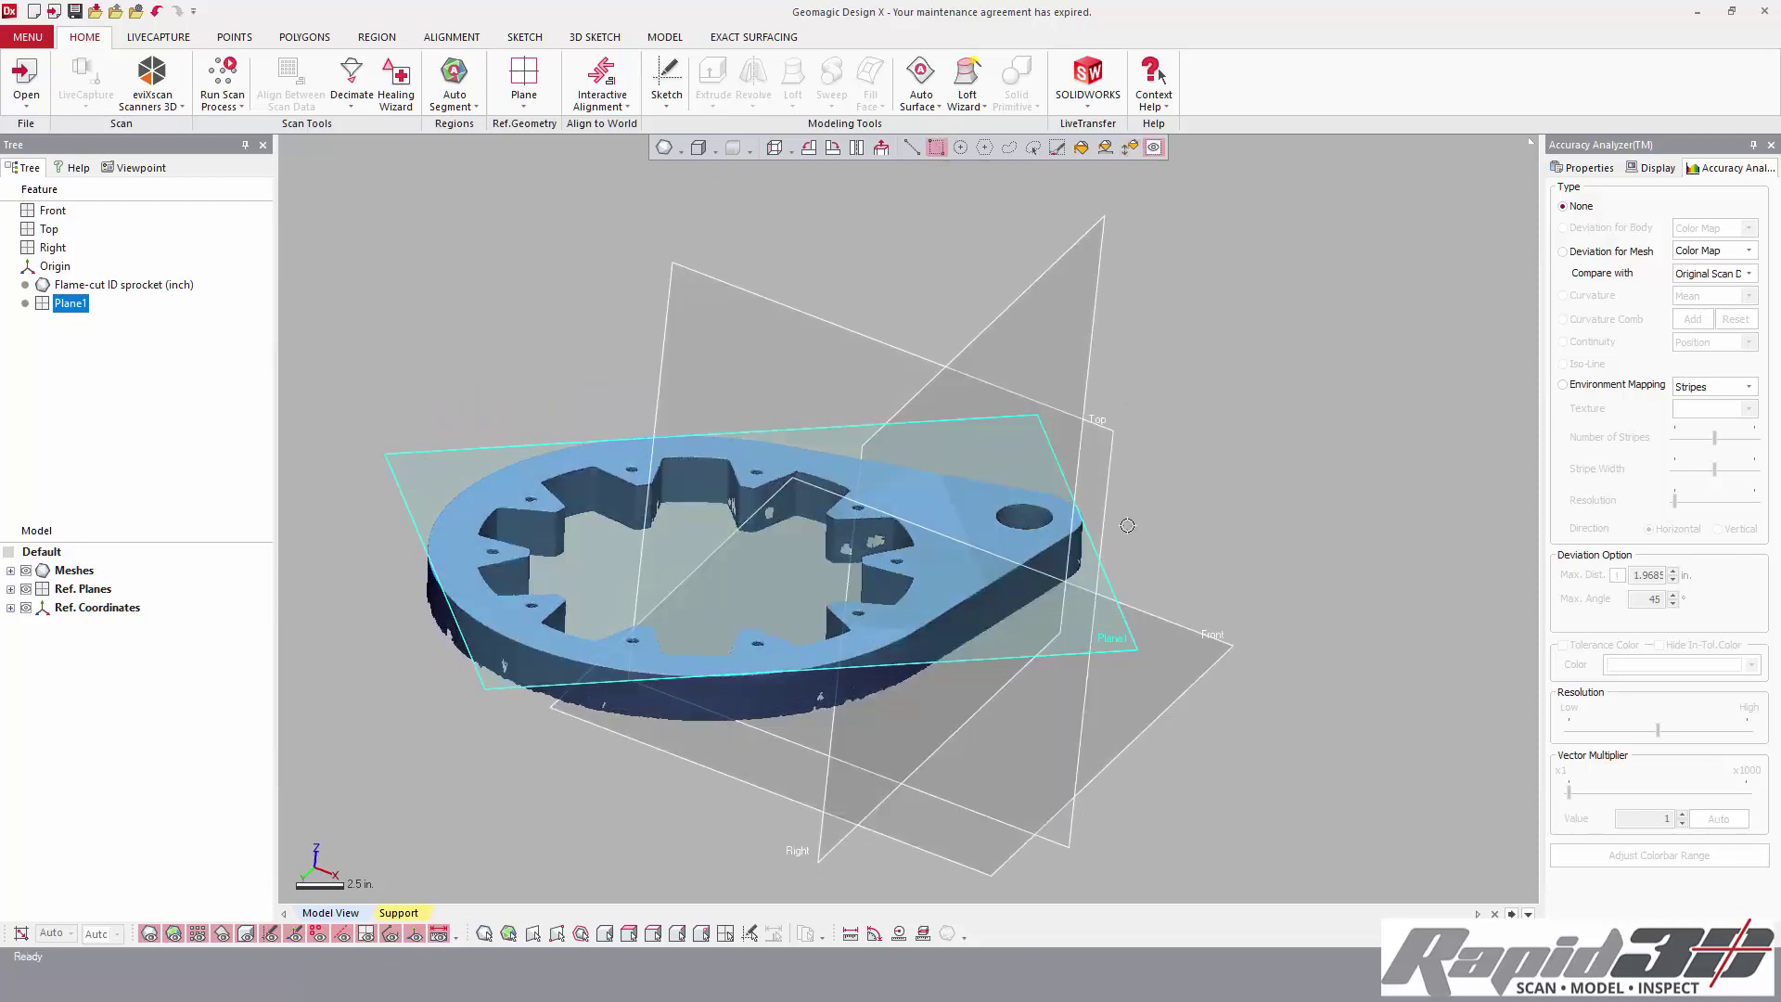
pyautogui.rightClick(1048, 451)
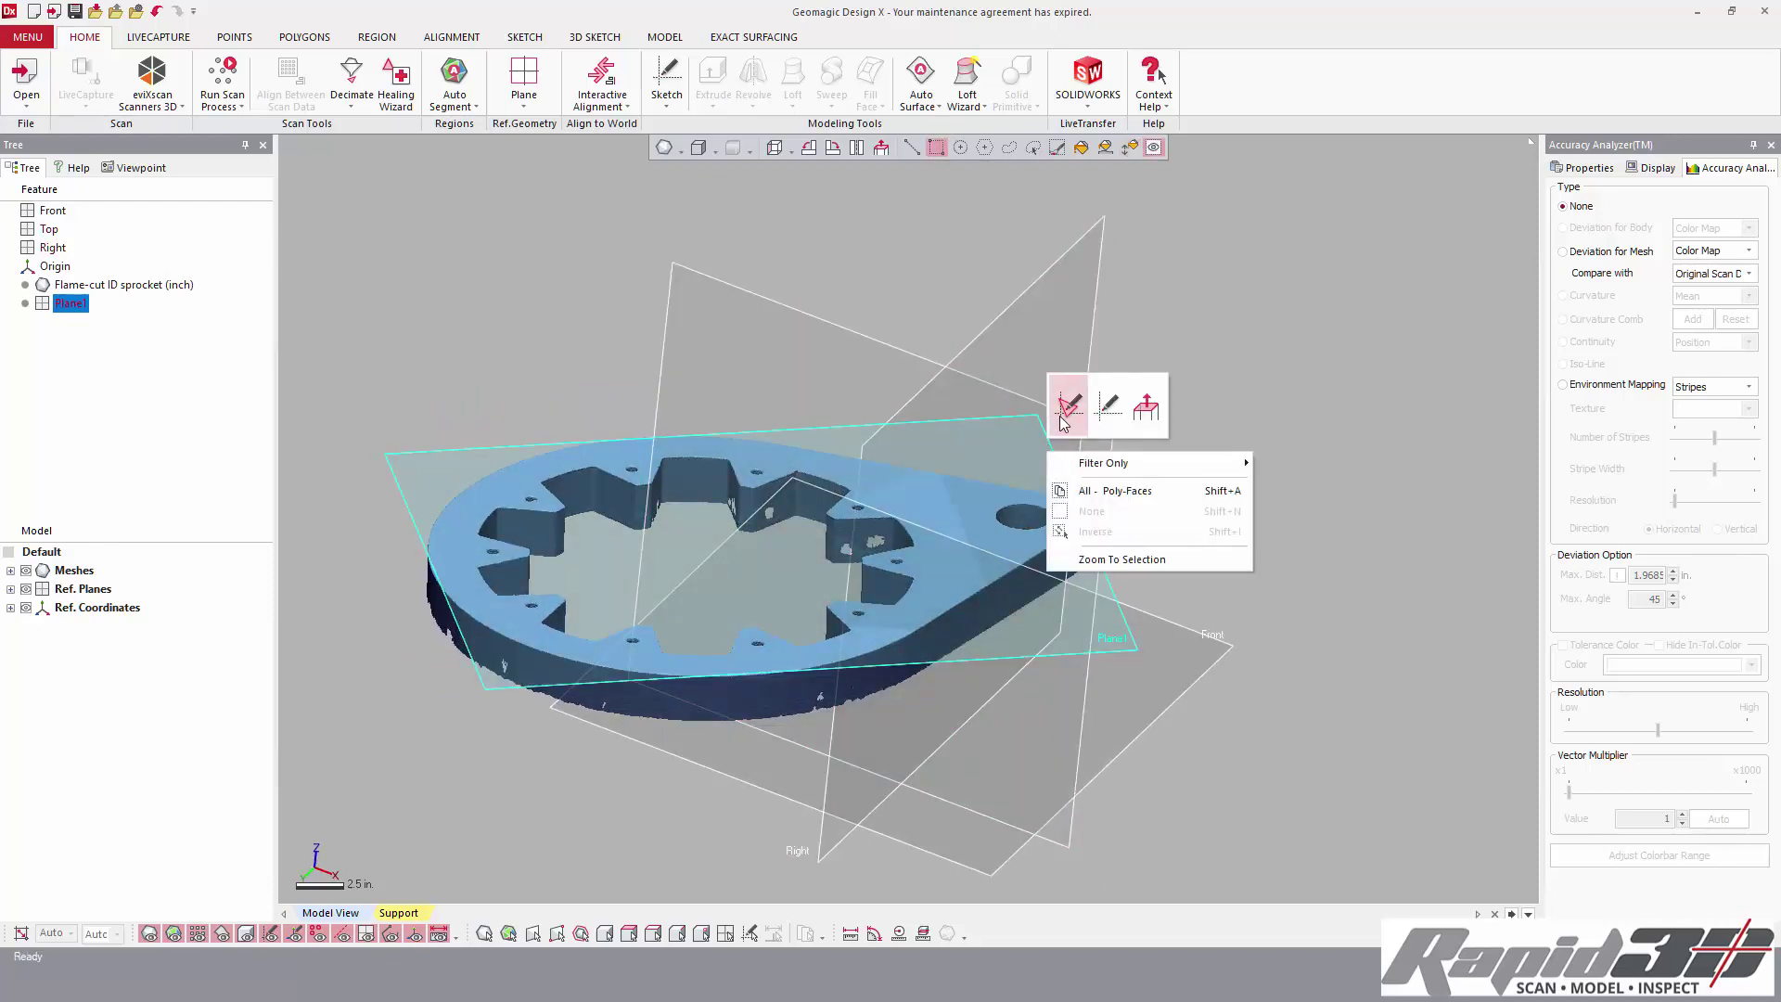
pyautogui.click(1067, 416)
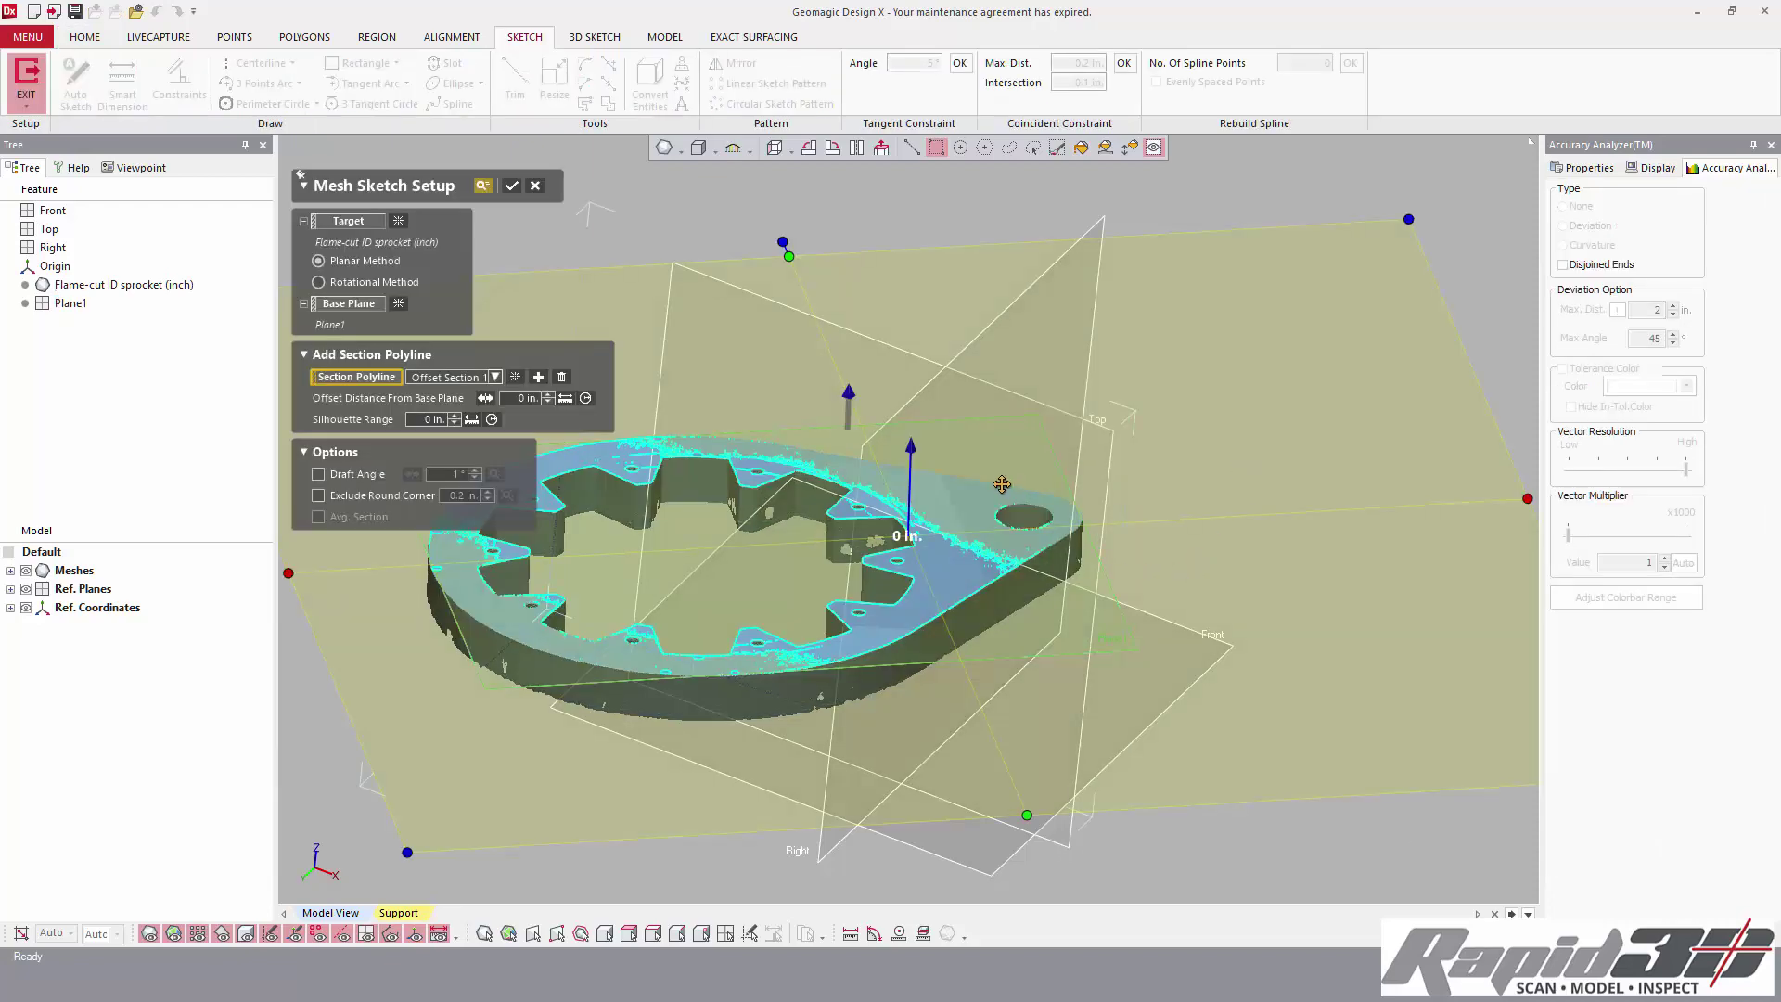
pyautogui.moveTo(913, 451); pyautogui.dragTo(913, 457)
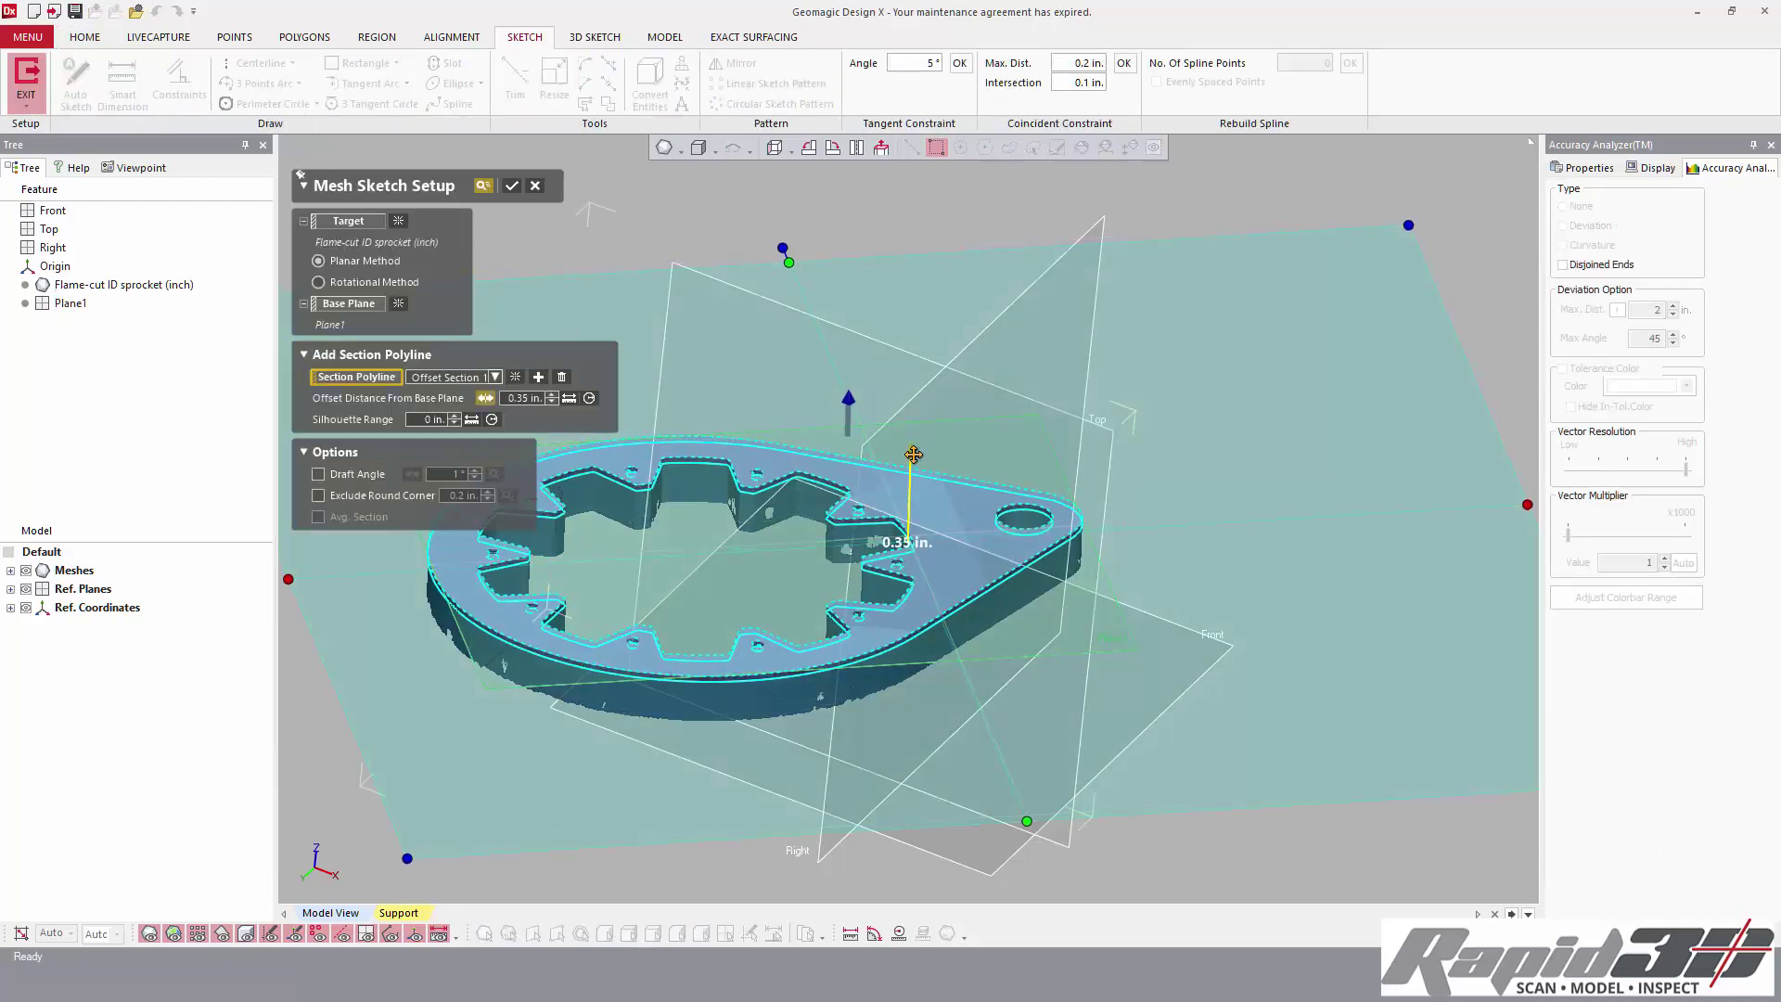
pyautogui.moveTo(1030, 578); pyautogui.dragTo(1030, 579)
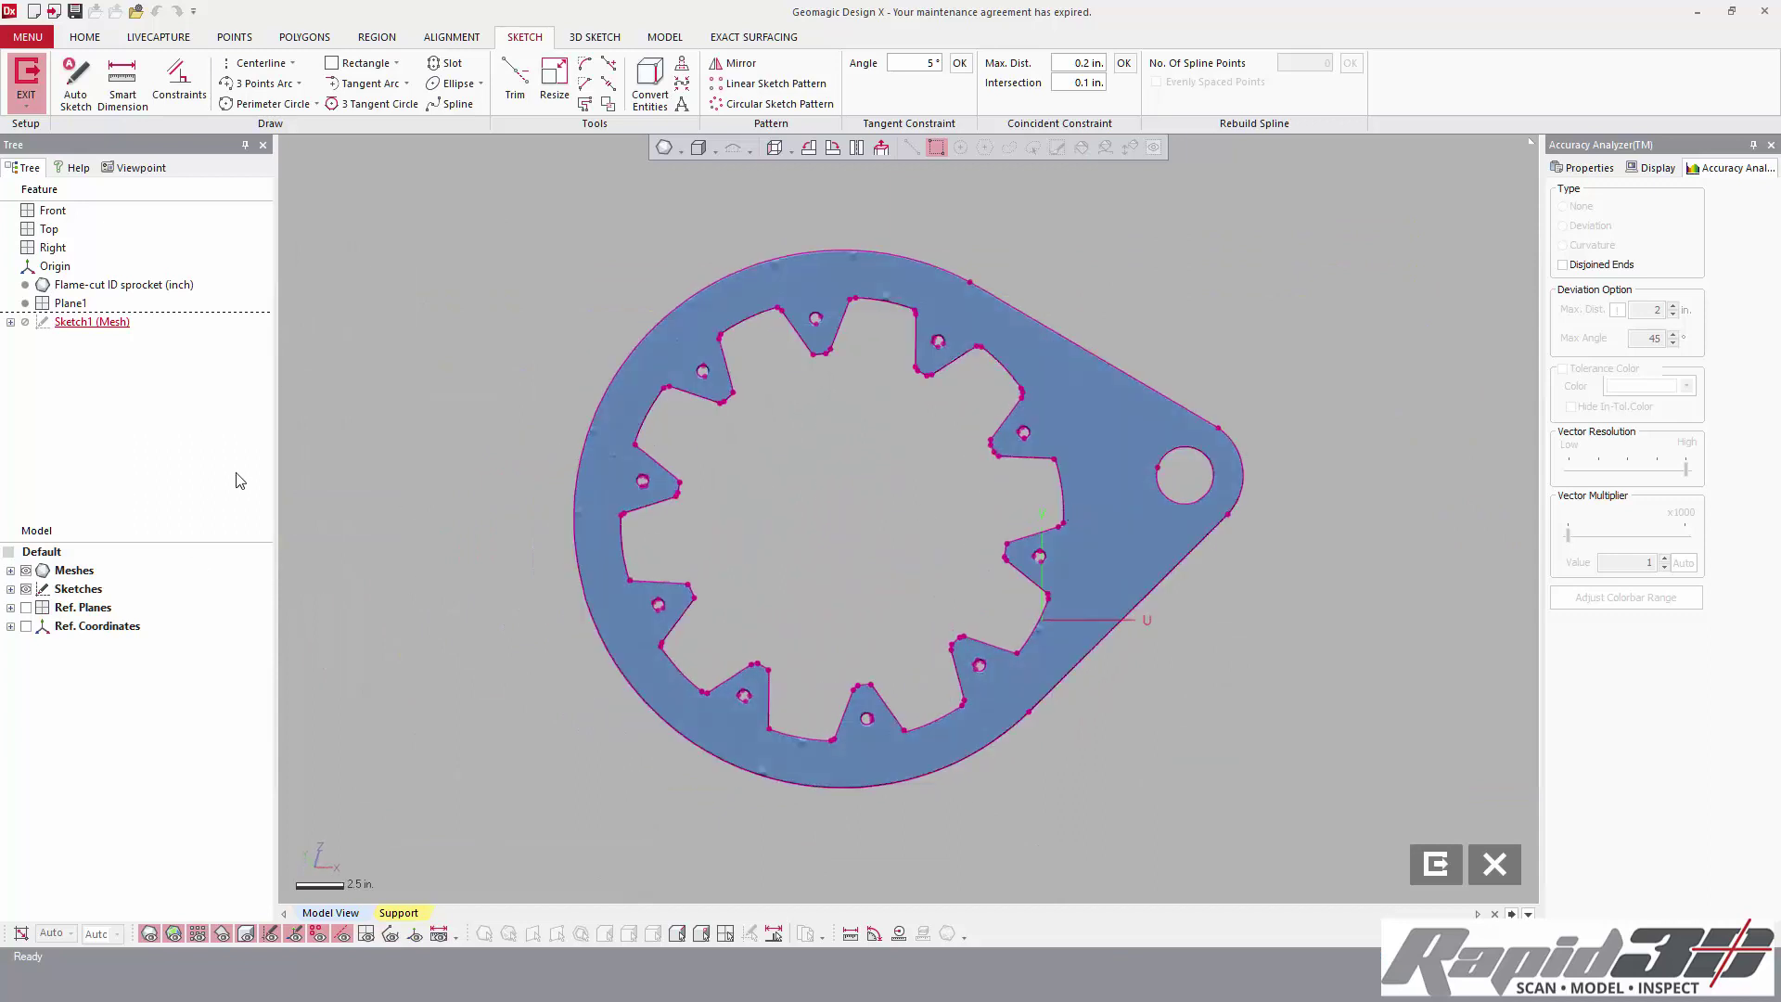
# - Hide the mesh and fit a circle through the inner arc segments between the sprocket teeth
pyautogui.click(26, 571)
pyautogui.moveTo(656, 423); pyautogui.dragTo(574, 443, button='middle')
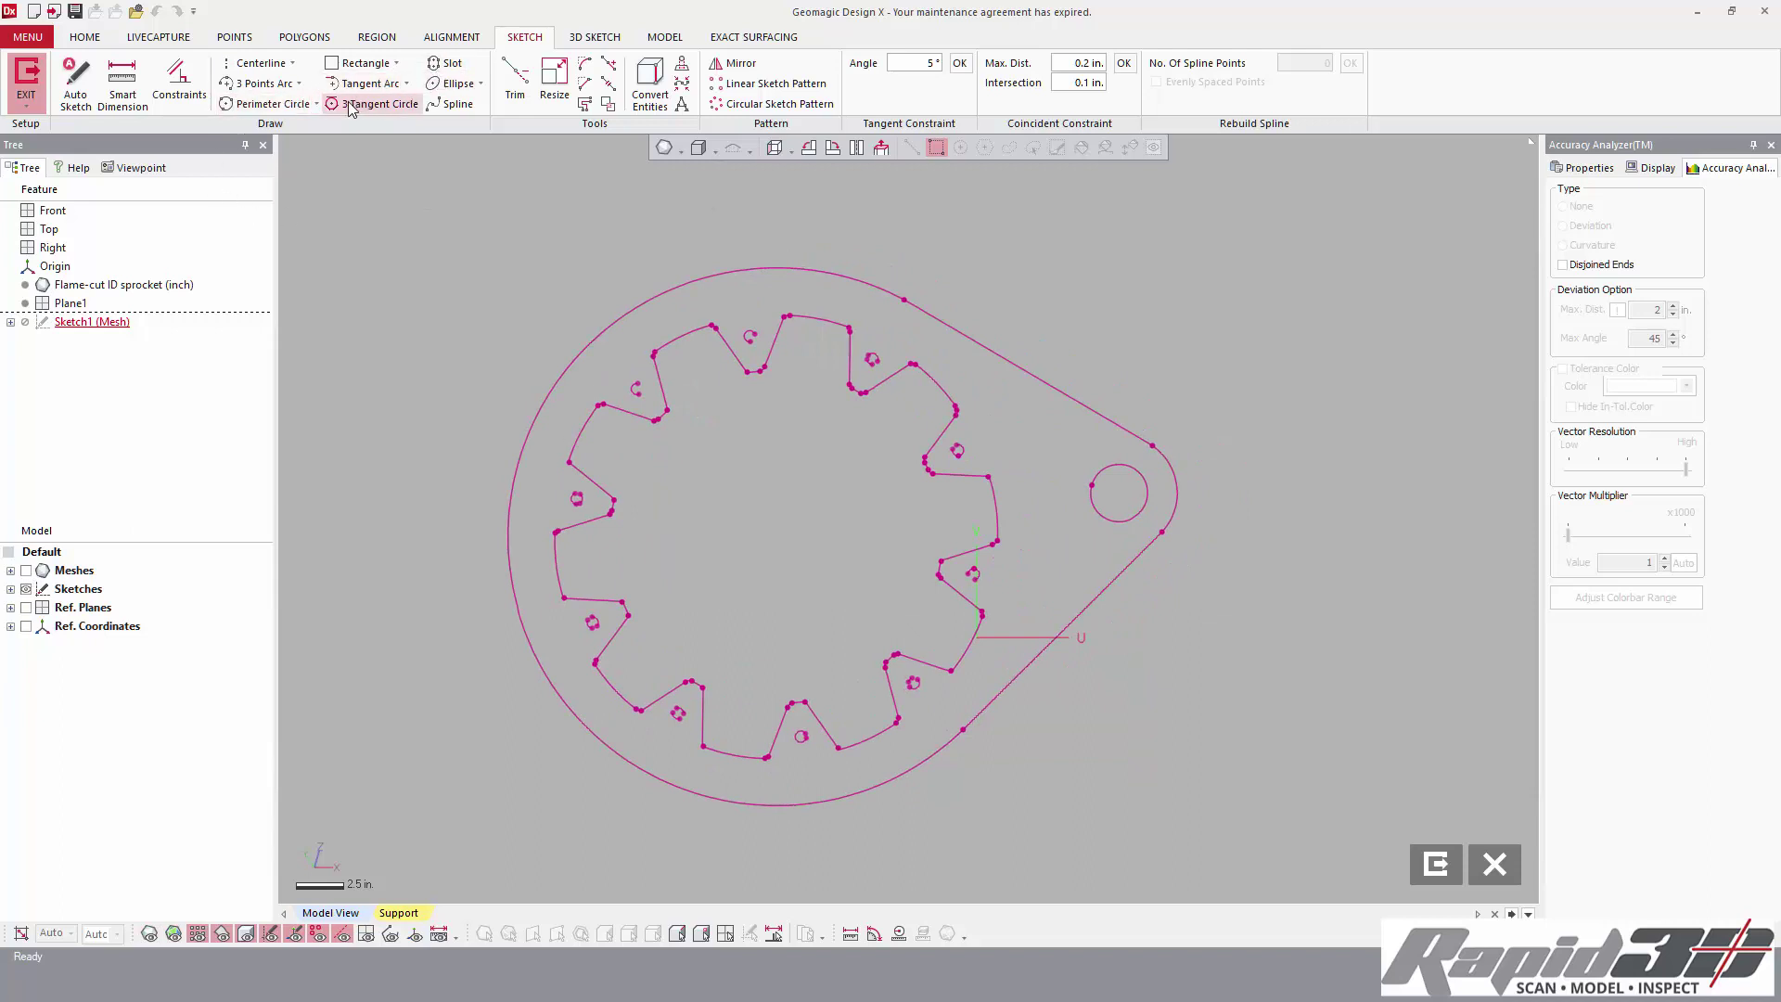
pyautogui.click(316, 104)
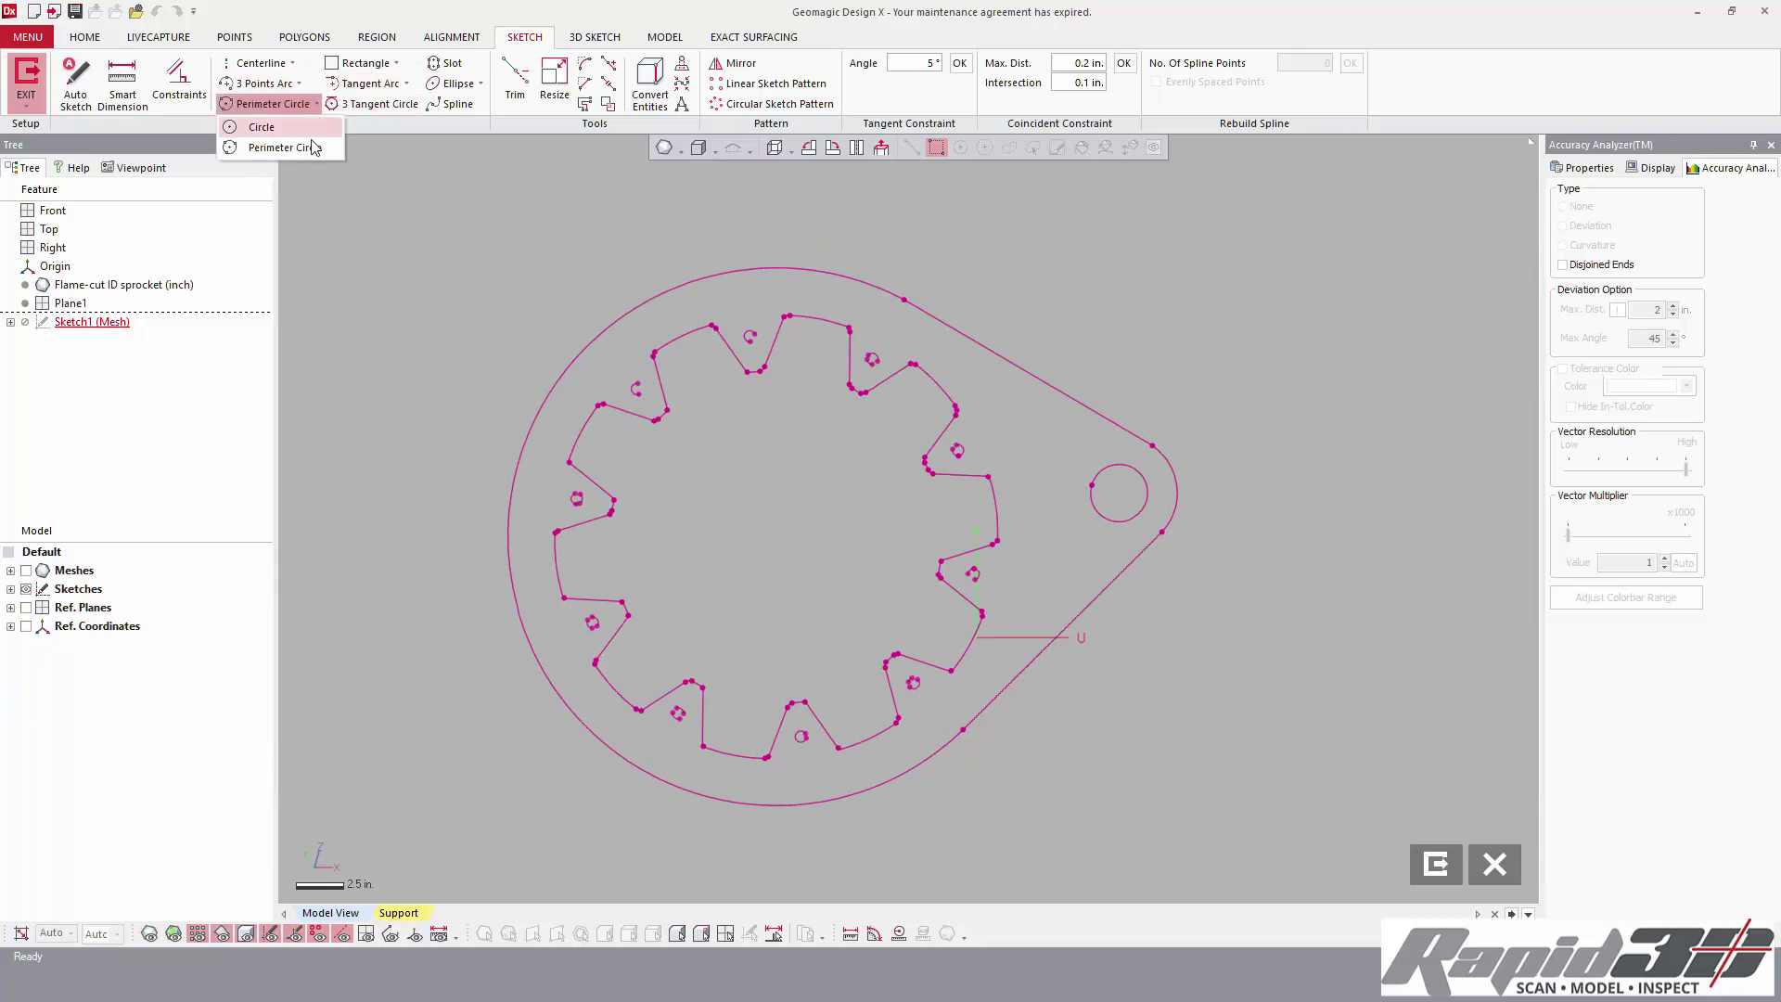
pyautogui.click(262, 128)
pyautogui.click(685, 336)
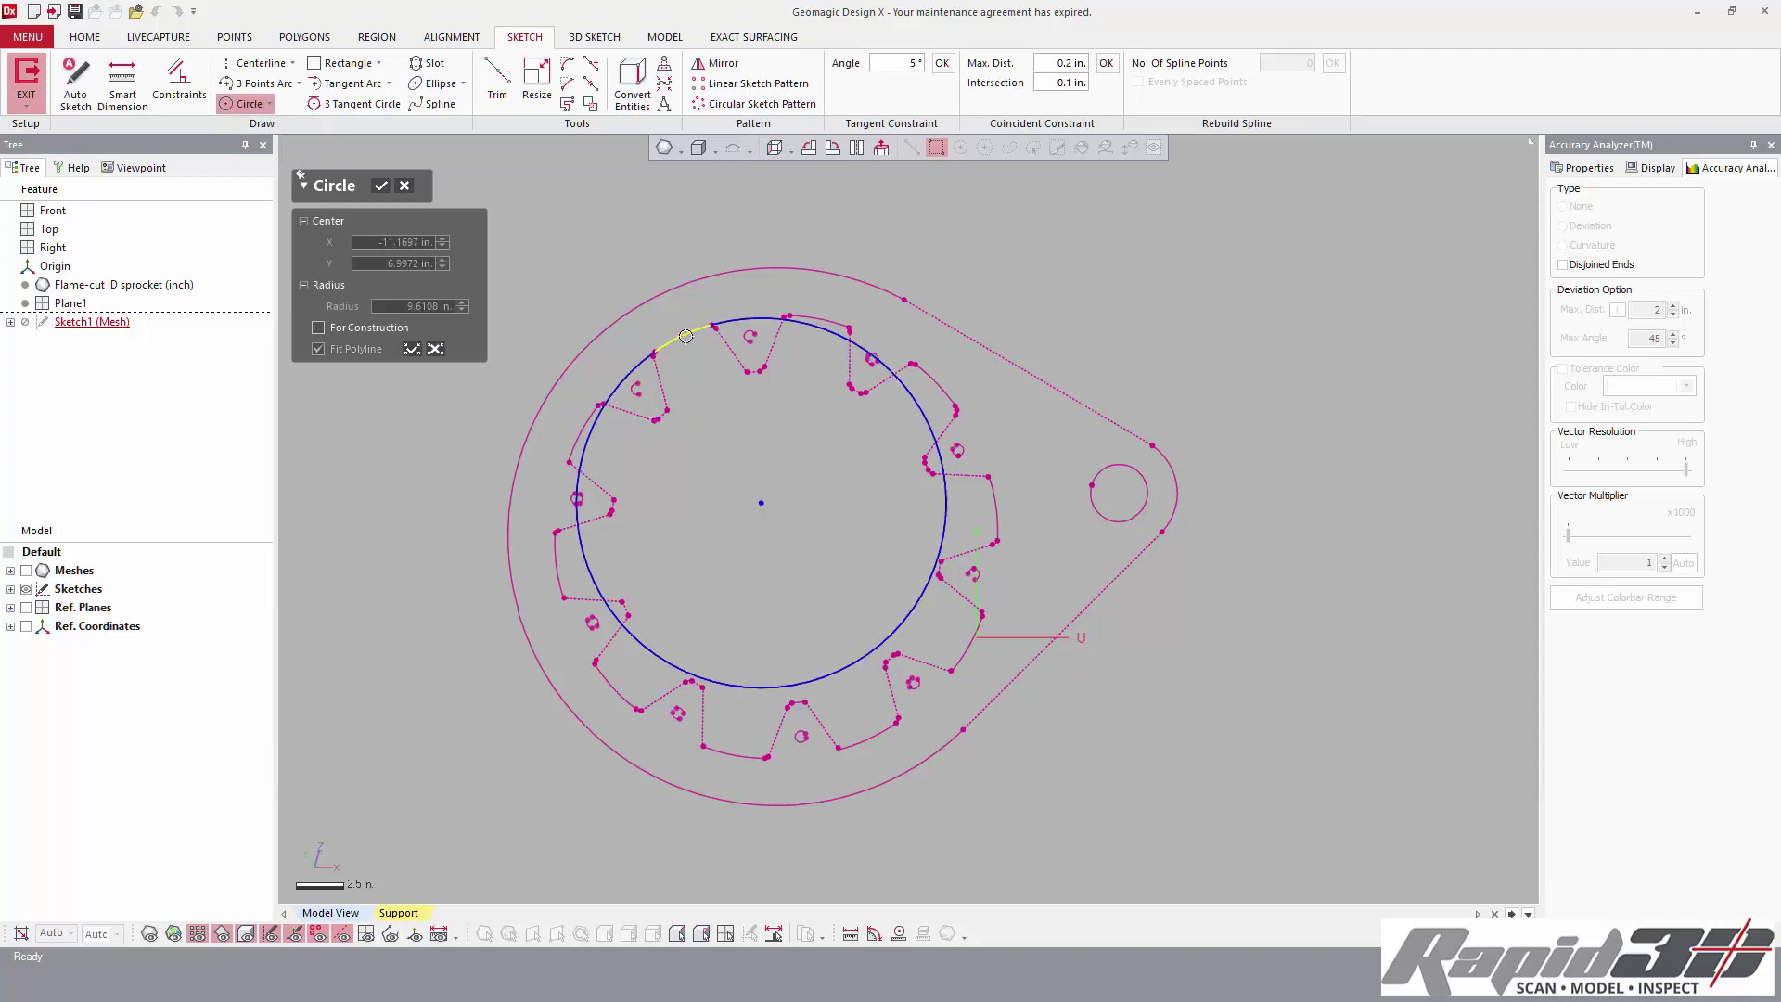
pyautogui.click(936, 389)
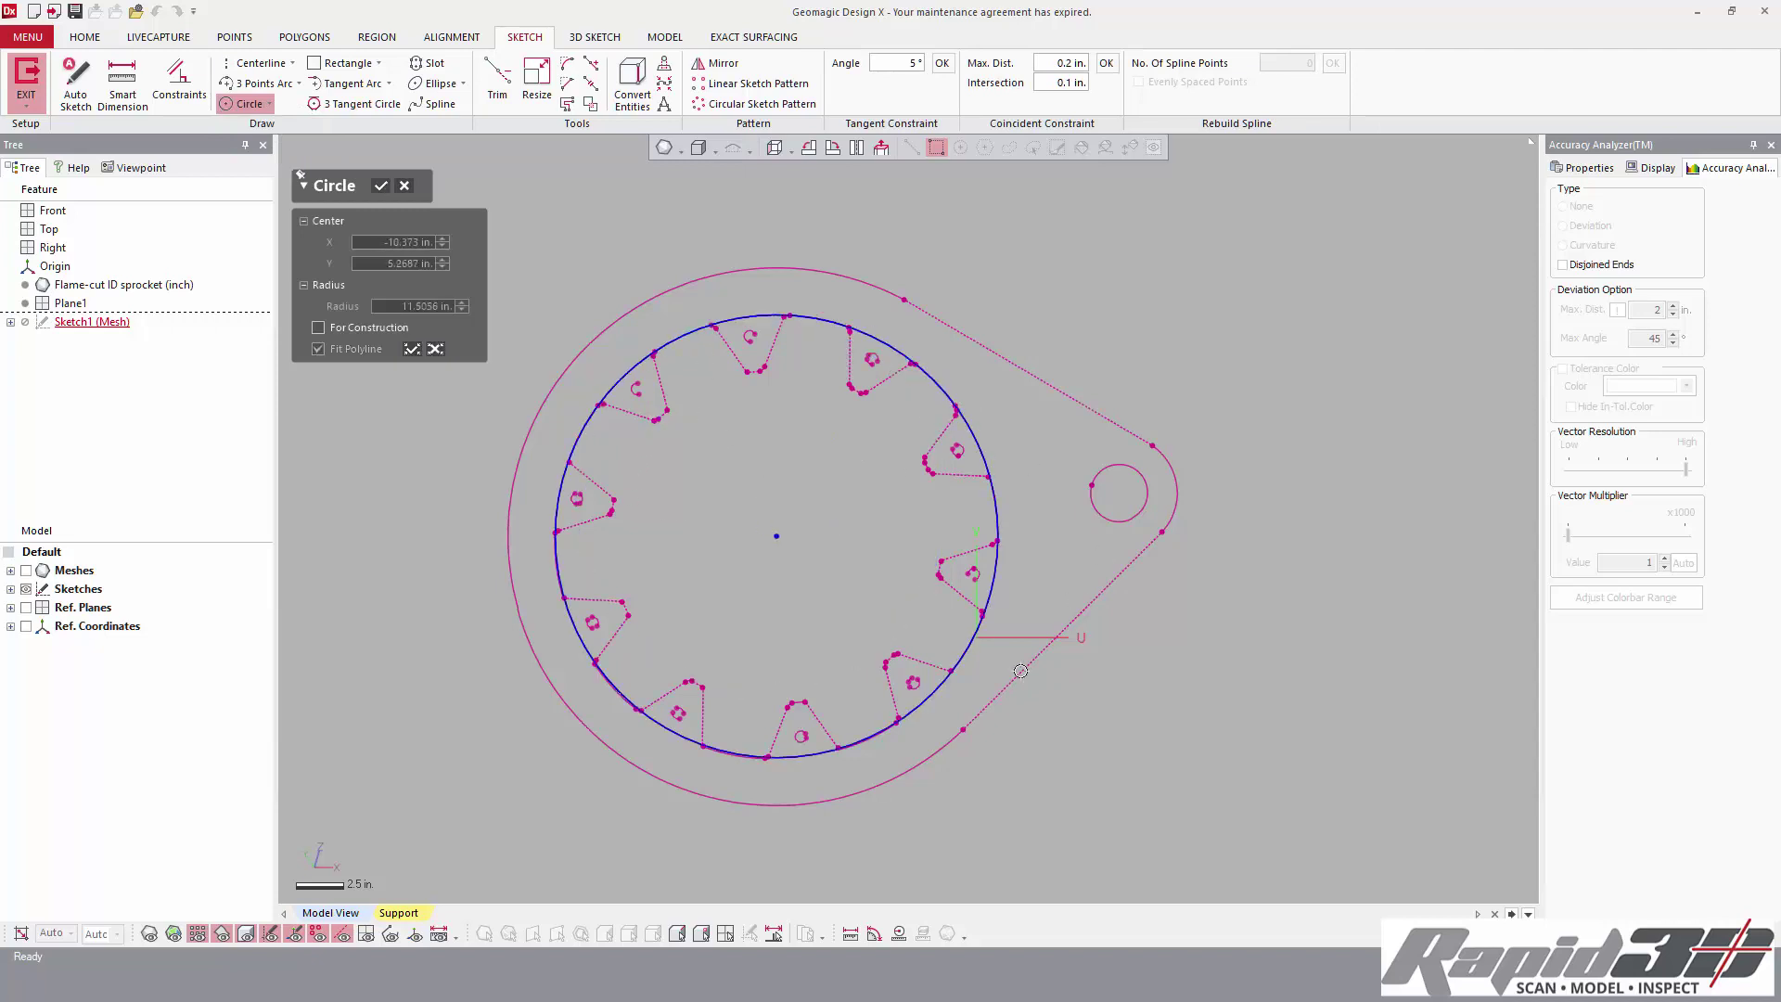
pyautogui.click(970, 657)
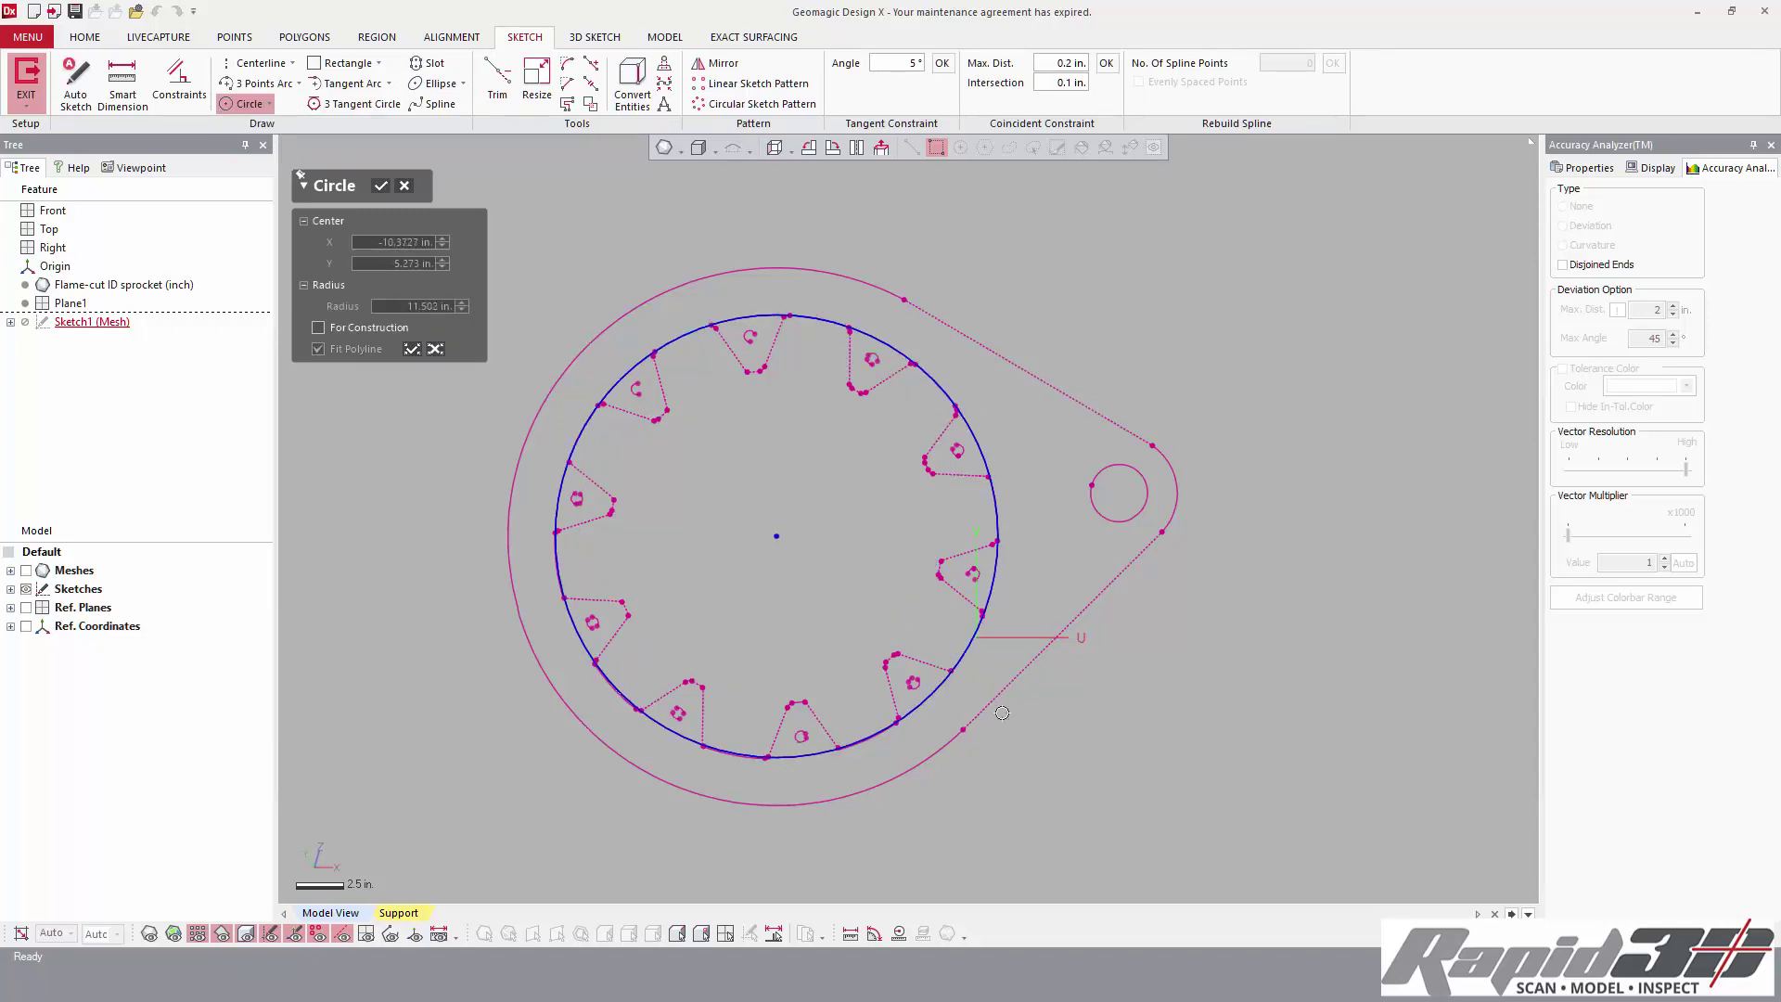
pyautogui.click(734, 753)
pyautogui.doubleClick(561, 583)
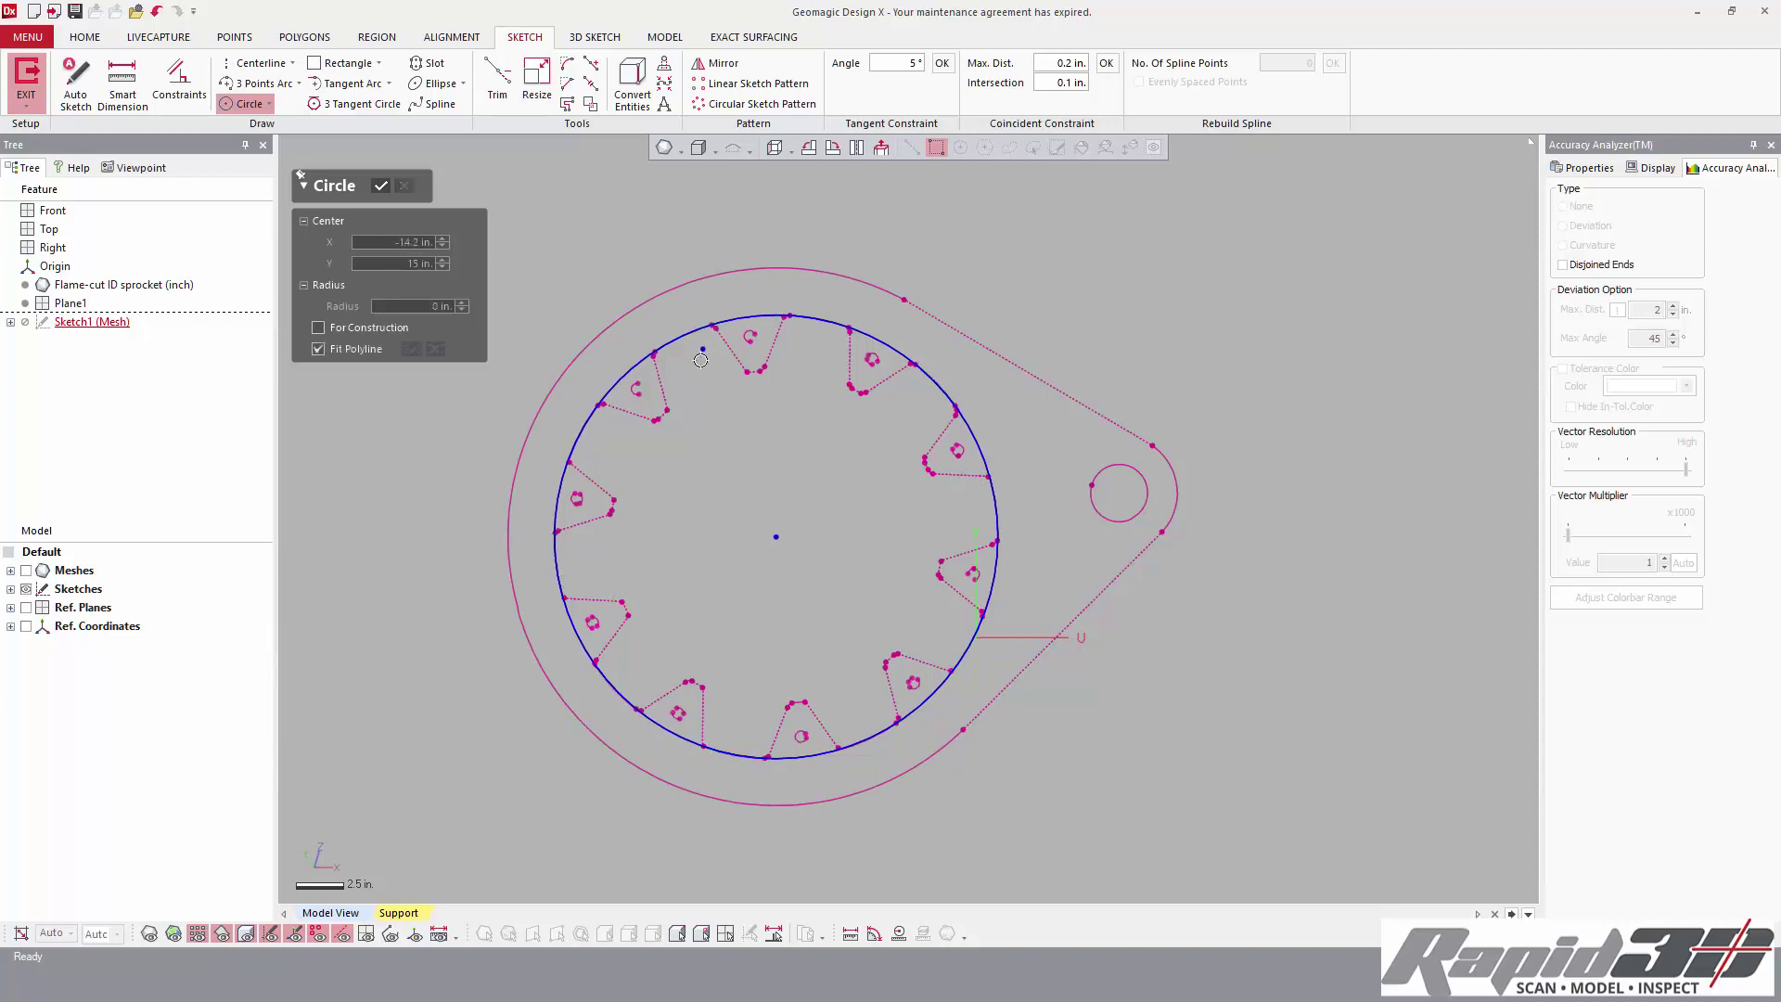
pyautogui.click(379, 188)
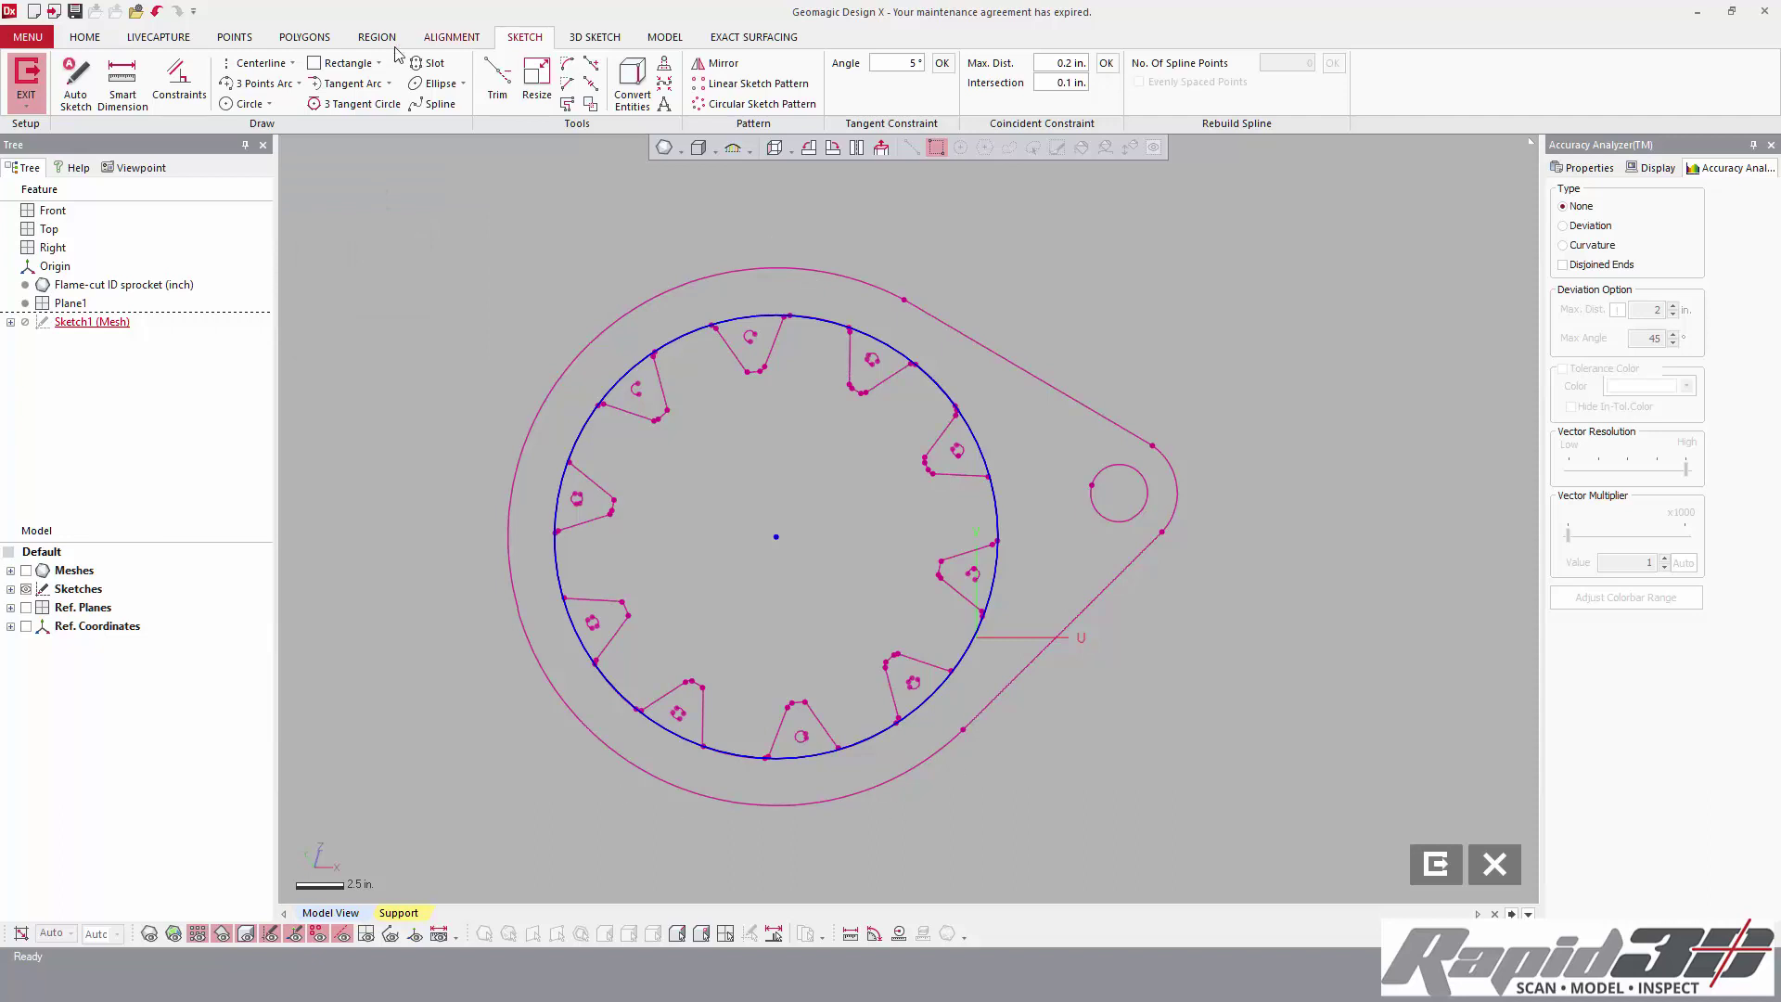
# - Fit a circle to the section outline of the single large hole in the pointed end
pyautogui.click(230, 104)
pyautogui.click(1118, 487)
pyautogui.press('Return')
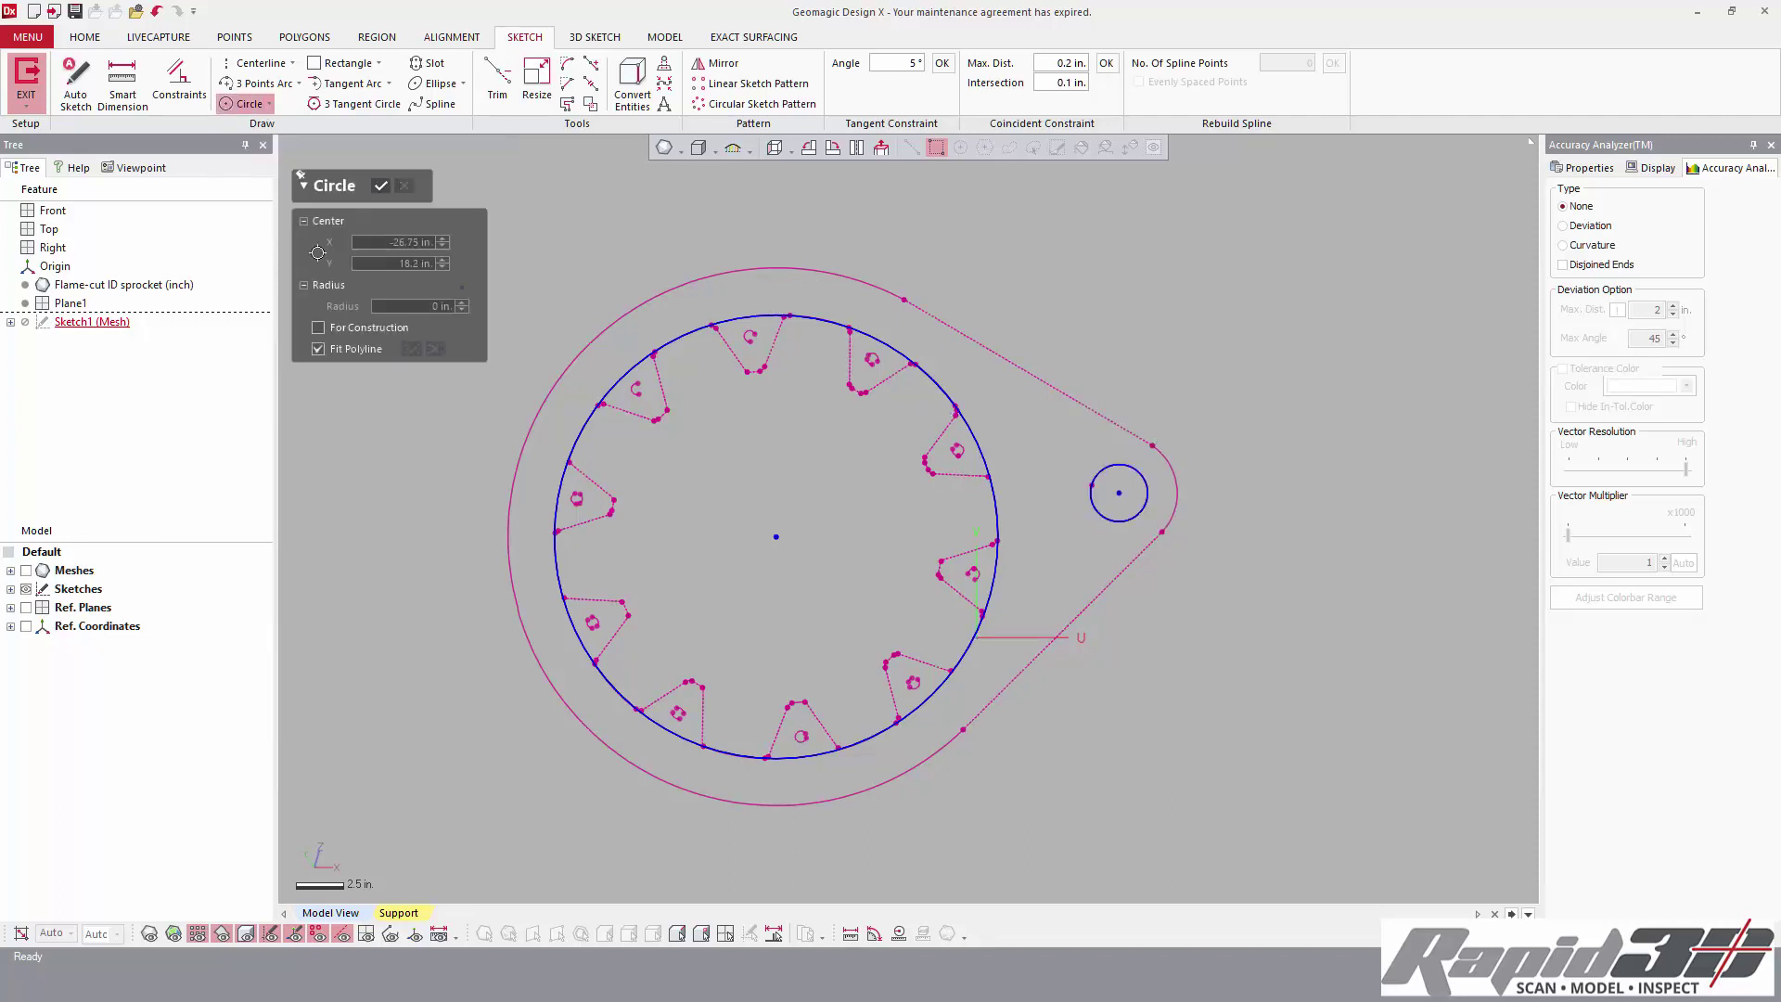
pyautogui.click(376, 185)
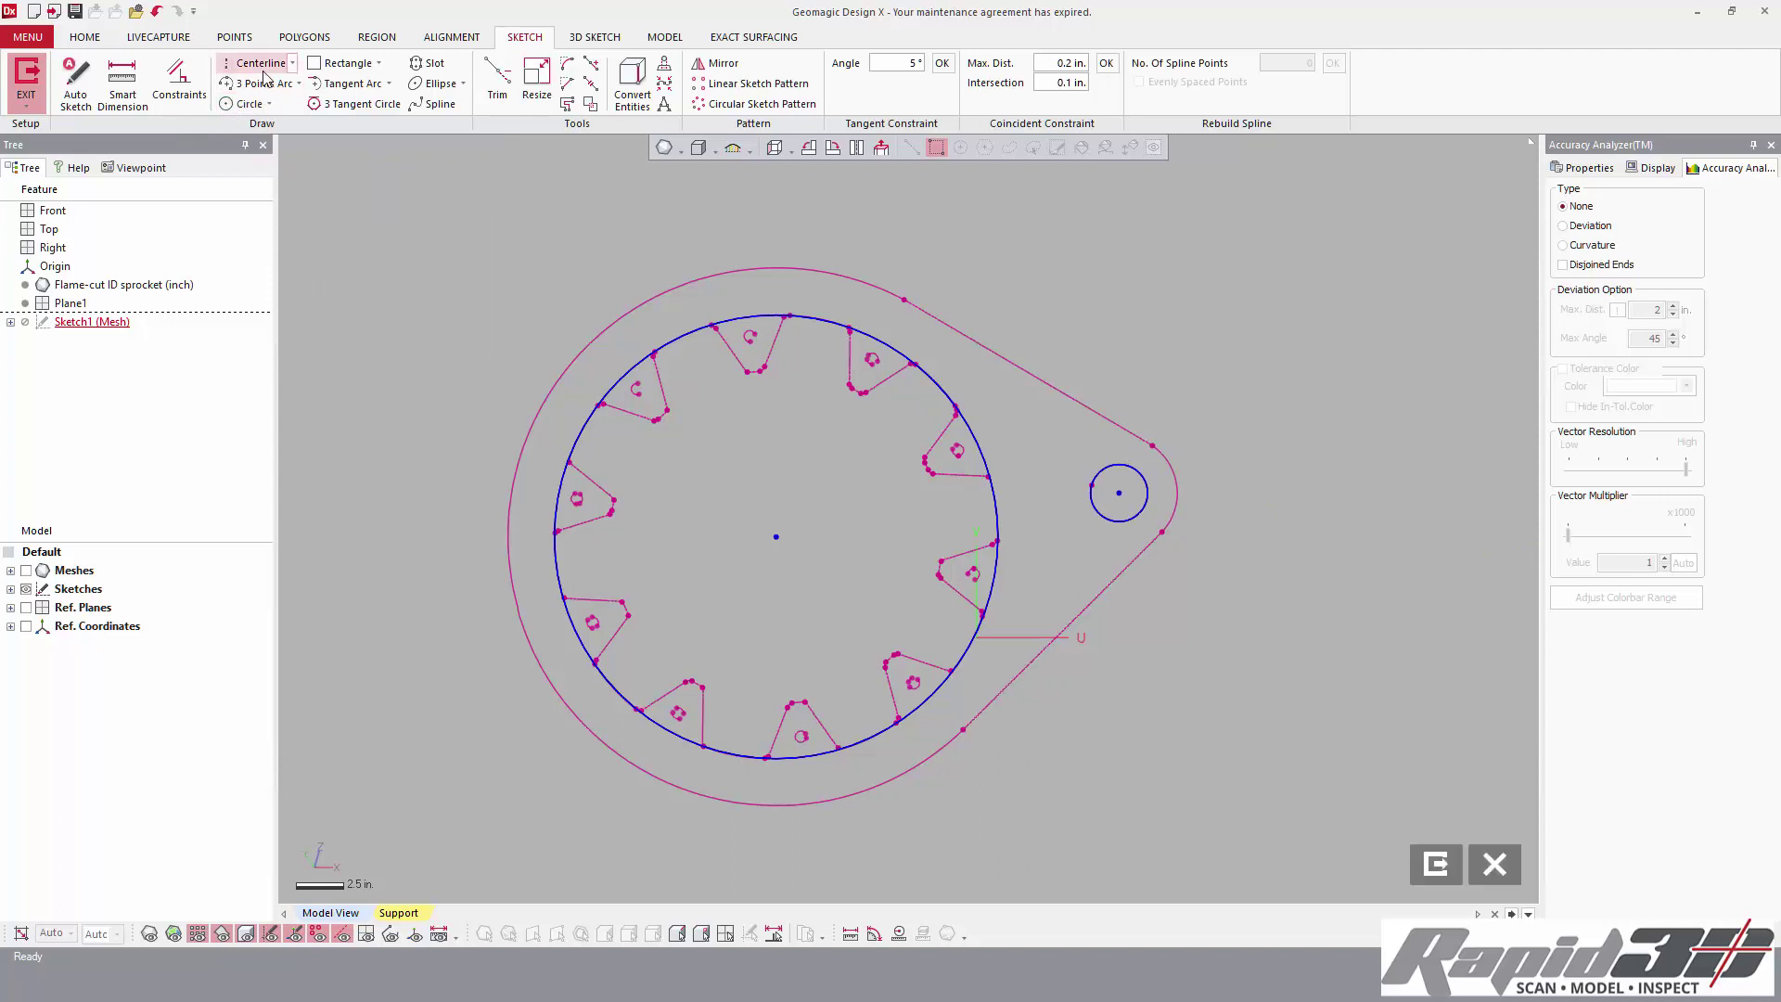
# - Draw a construction centerline from the large circle's center to the hole circle's center and finish the sketch
pyautogui.click(262, 63)
pyautogui.click(777, 537)
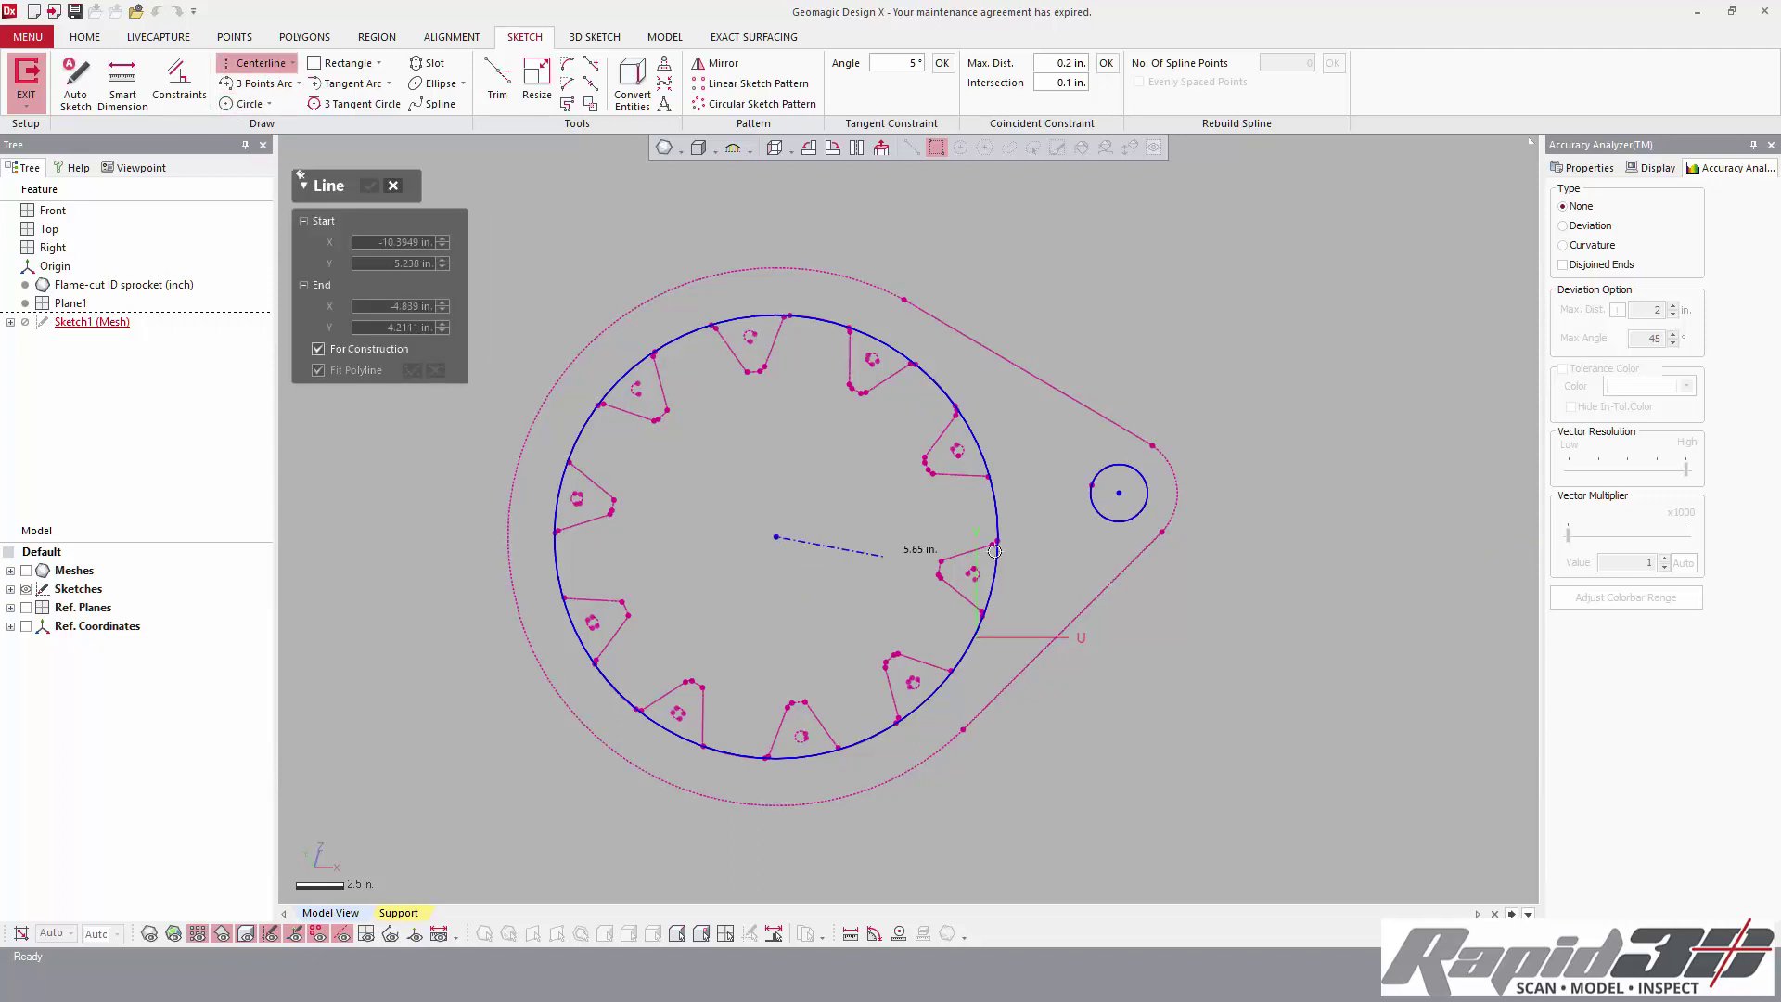
pyautogui.click(1116, 491)
pyautogui.click(1174, 563)
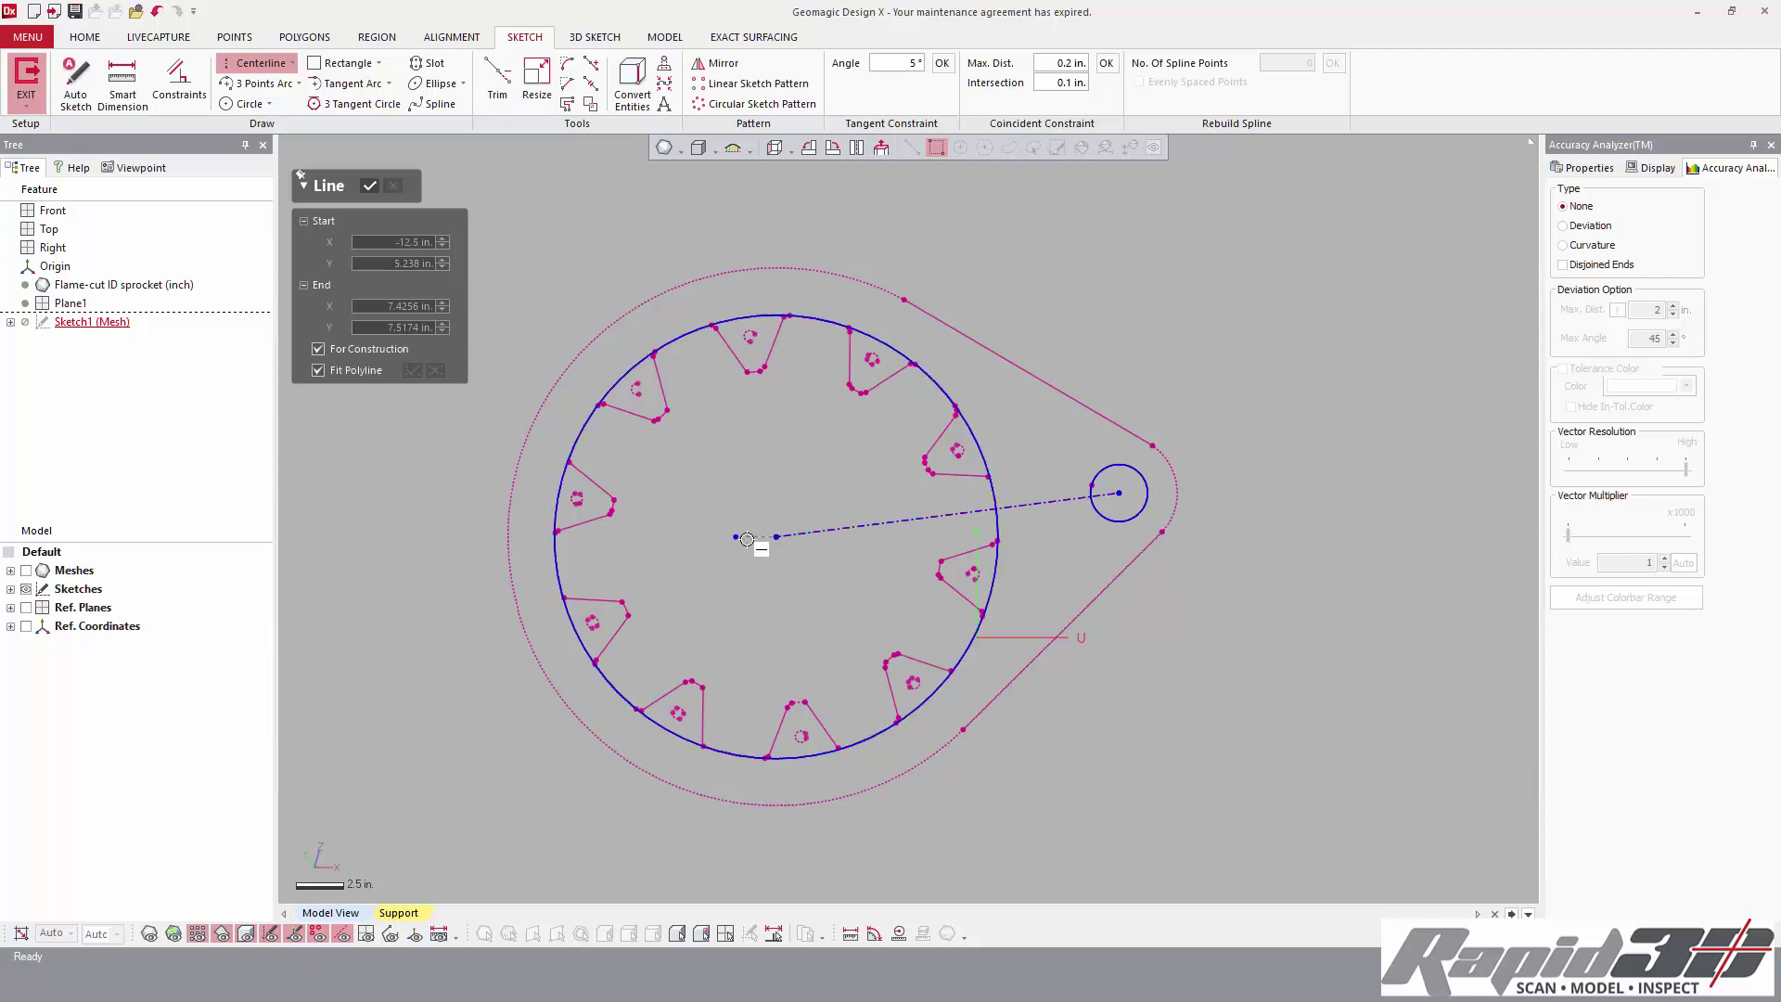
pyautogui.click(370, 186)
pyautogui.click(26, 84)
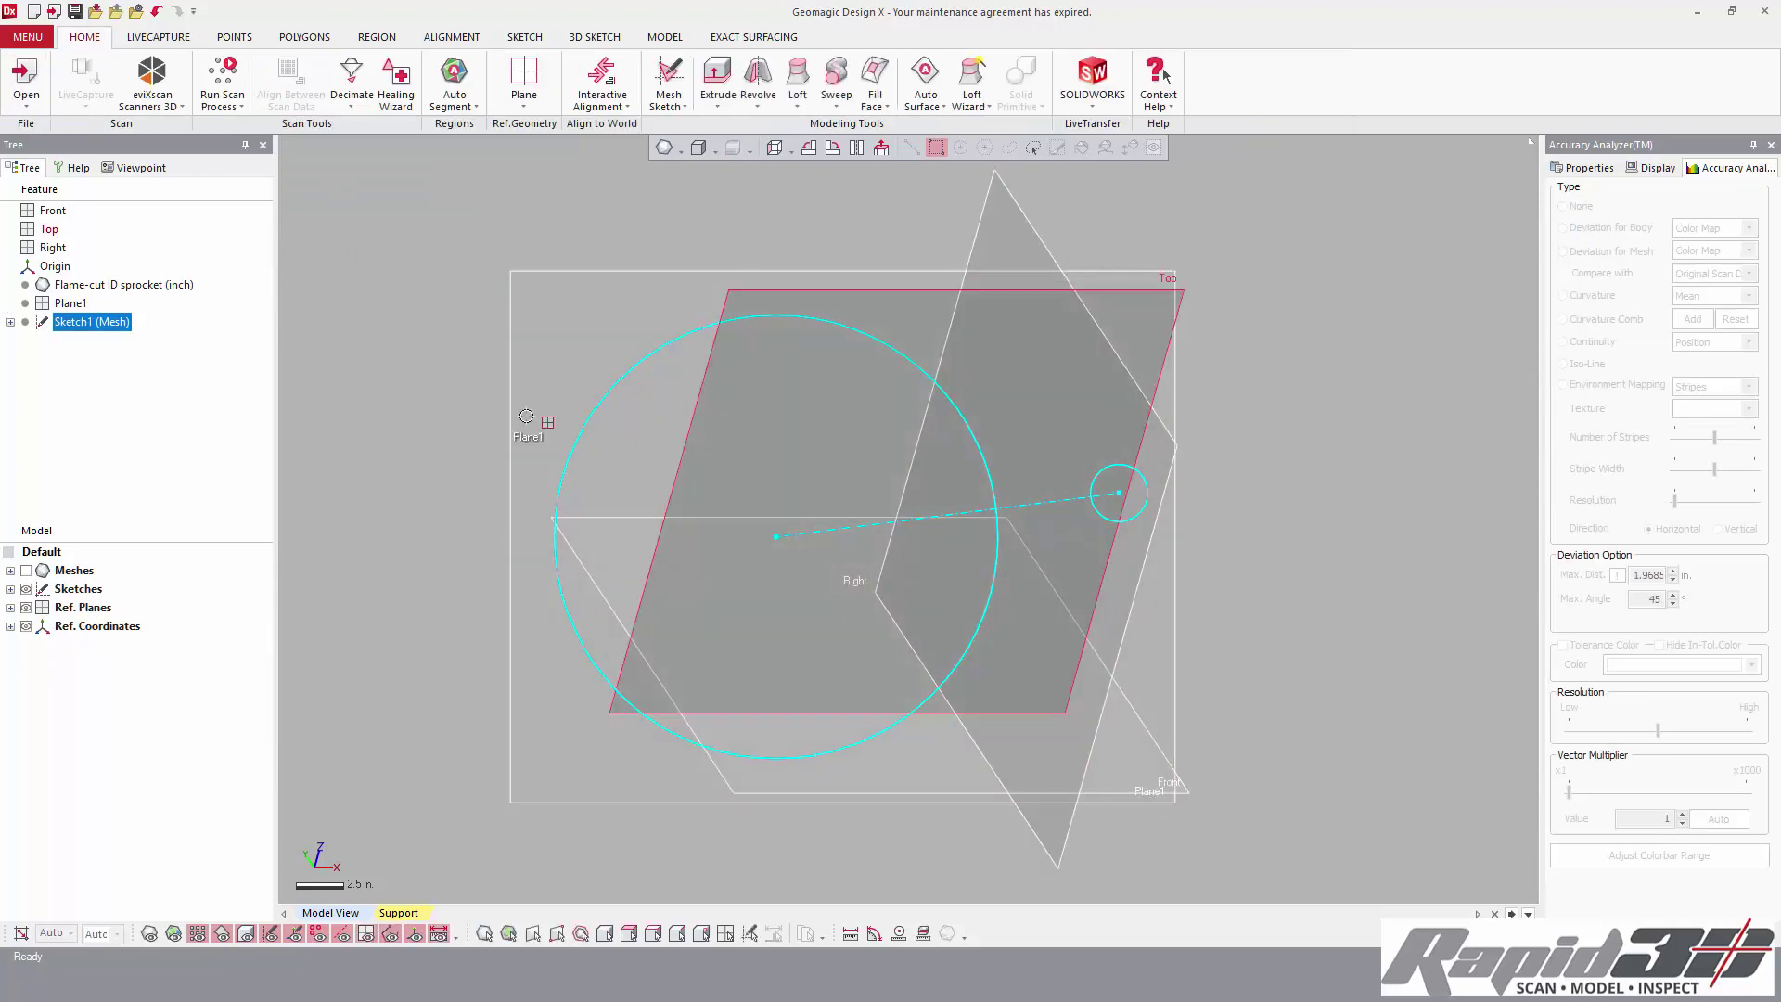
# - Show the sprocket mesh again and start an interactive alignment with it as the moving entity, using the 3-2-1 method
pyautogui.click(24, 573)
pyautogui.moveTo(668, 649); pyautogui.dragTo(631, 455, button='right')
pyautogui.click(604, 61)
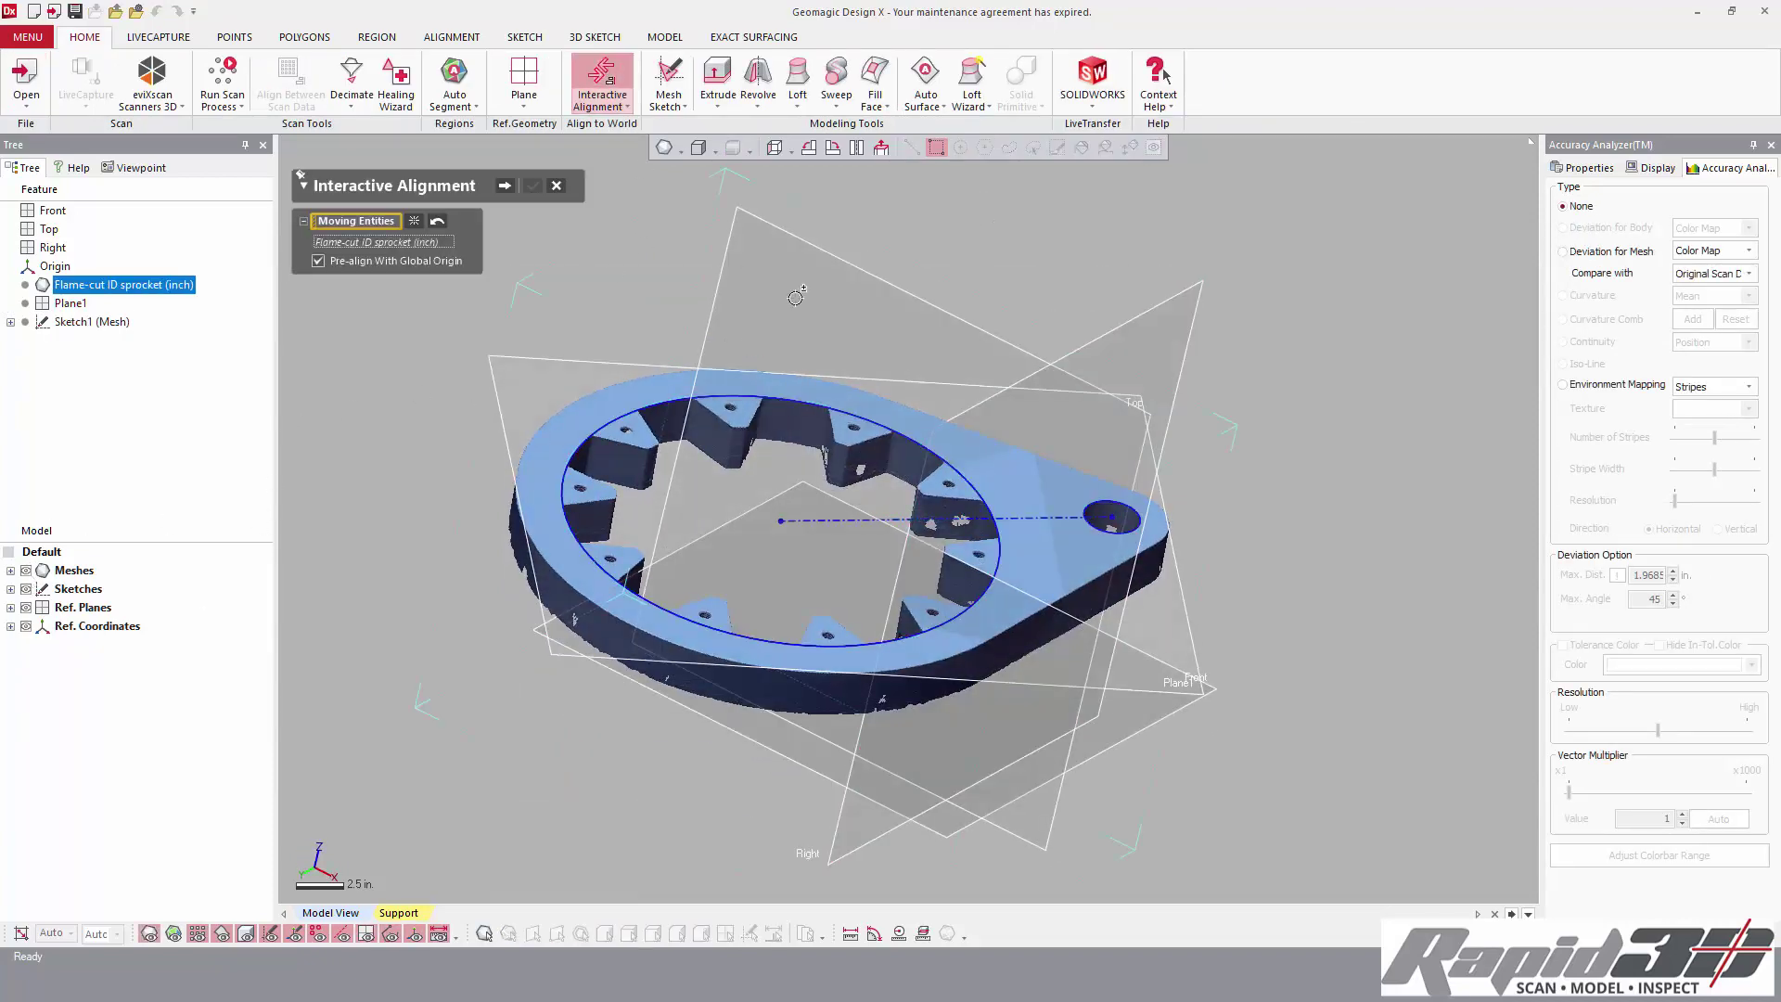
pyautogui.click(506, 187)
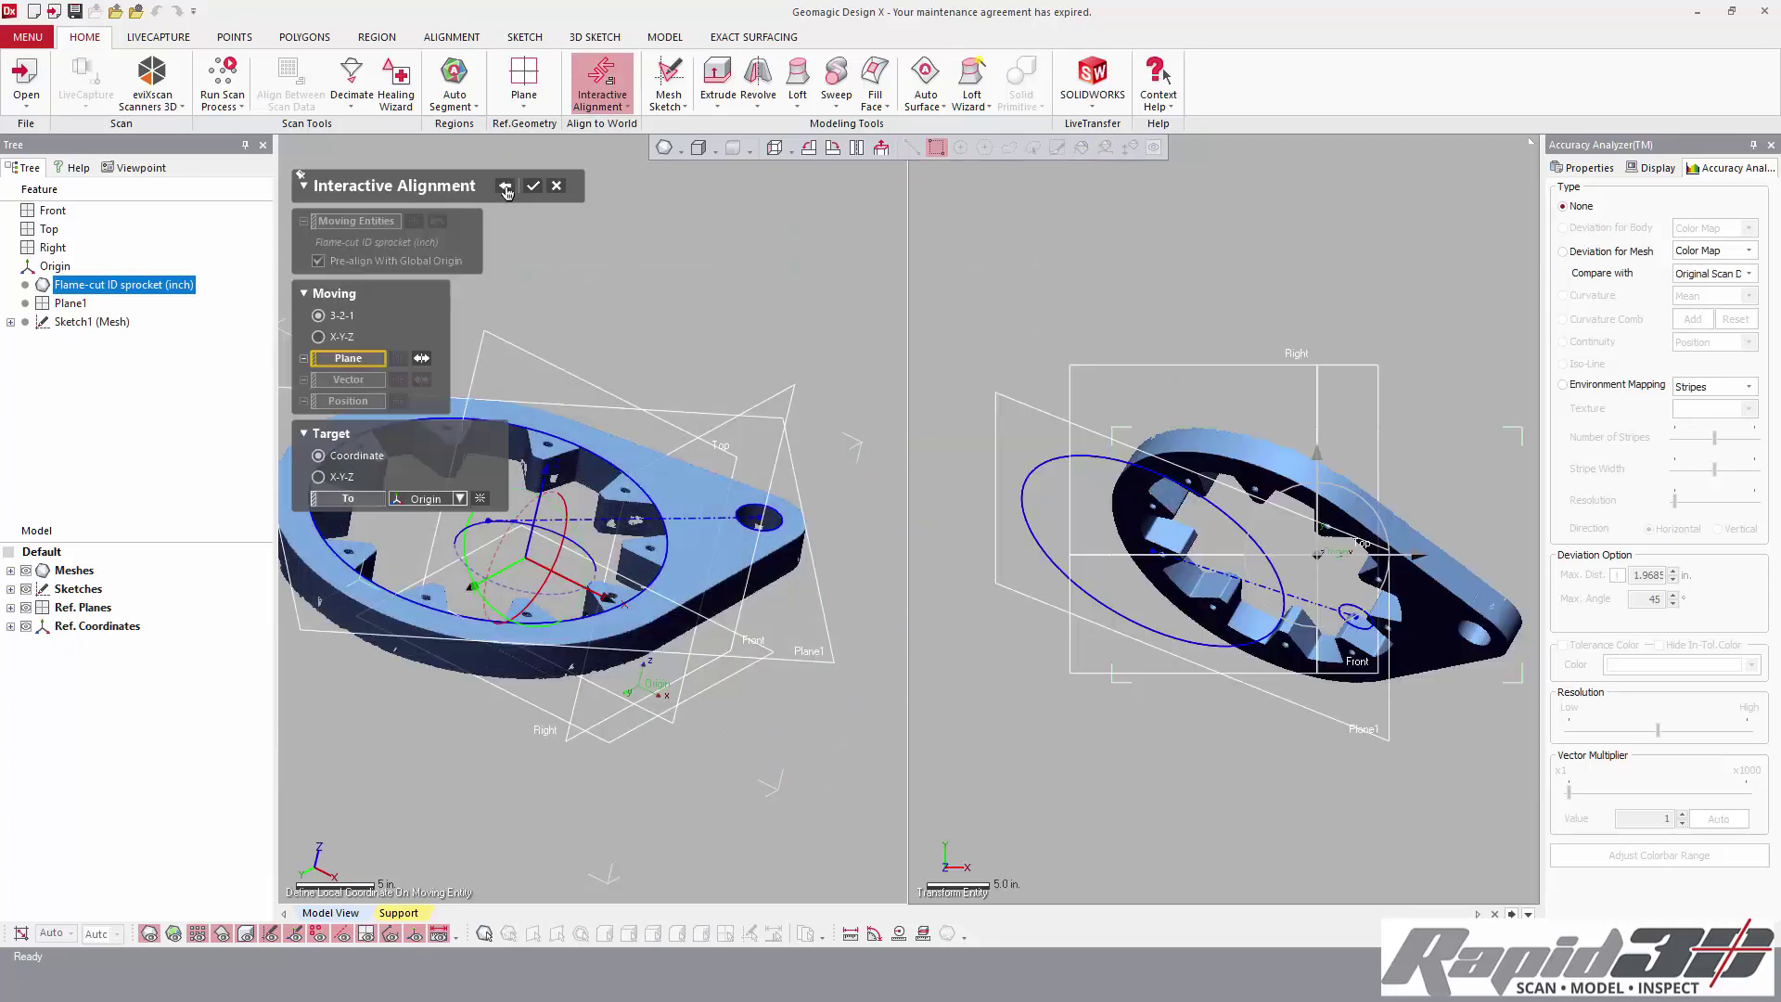
pyautogui.moveTo(490, 675)
pyautogui.mouseDown(button='right')
pyautogui.moveTo(491, 707)
pyautogui.moveTo(569, 764)
pyautogui.moveTo(517, 677)
pyautogui.mouseUp(button='right')
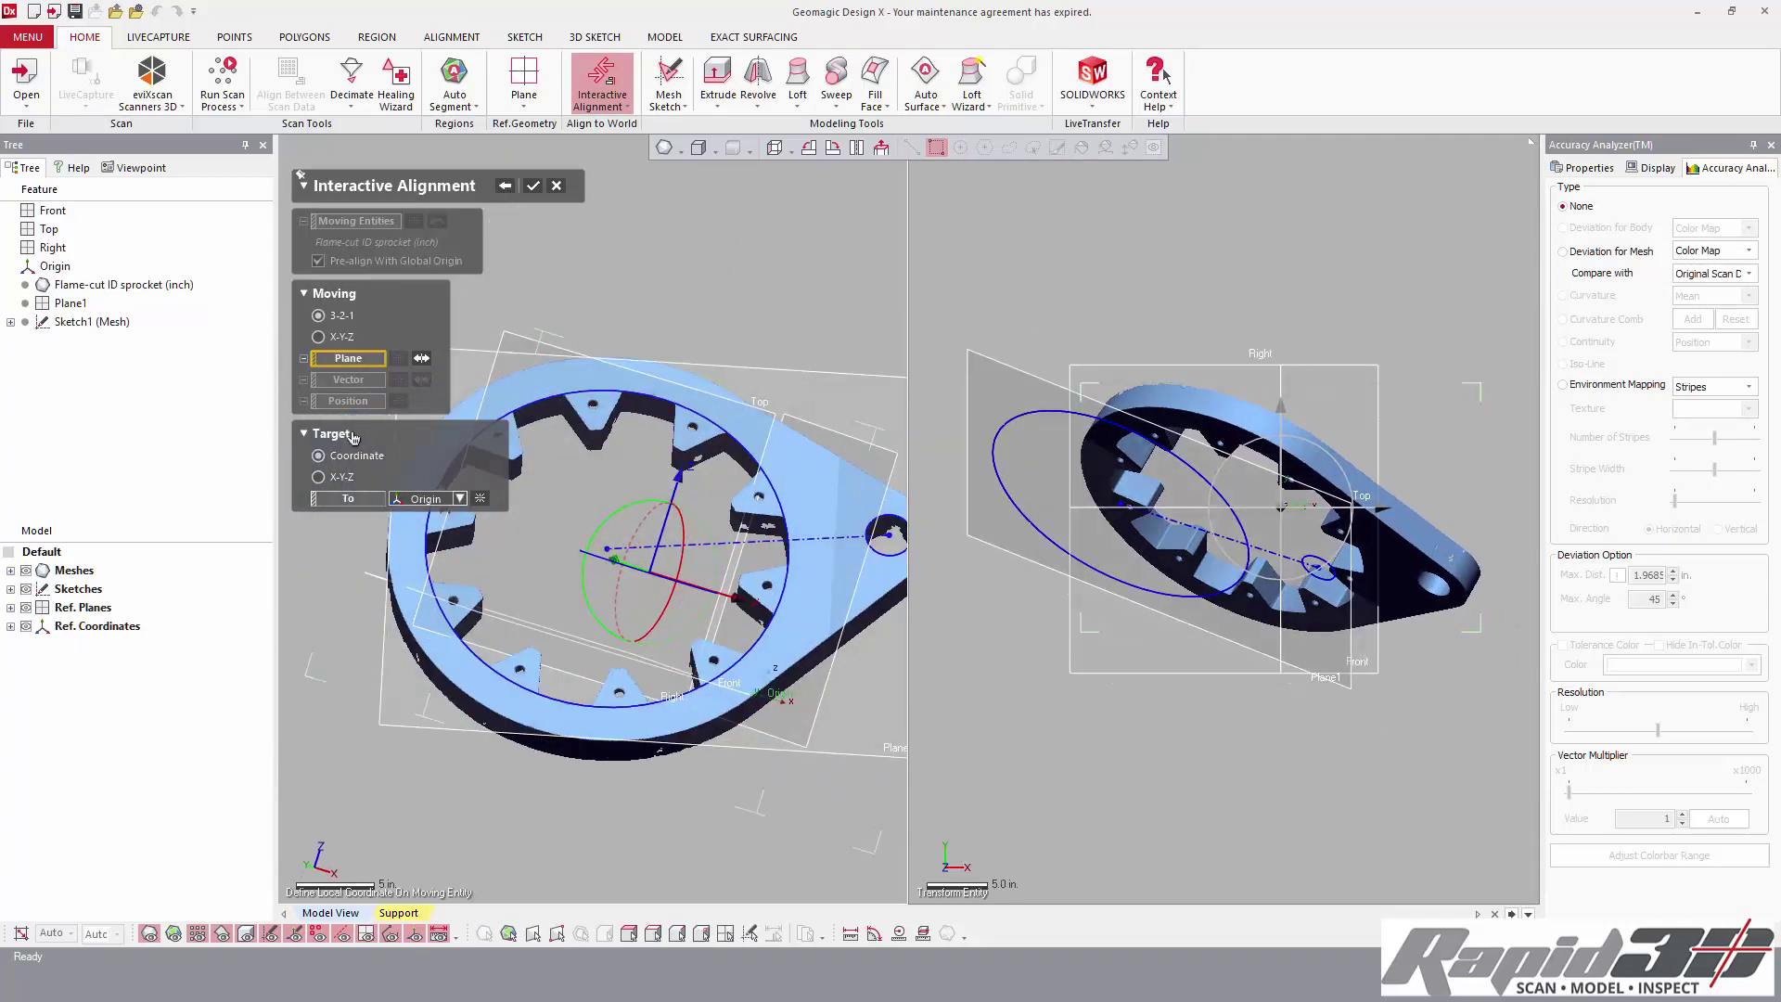
# - Set Plane1 as the alignment plane and the sketch centerline between the two circles as the alignment vector
pyautogui.click(349, 359)
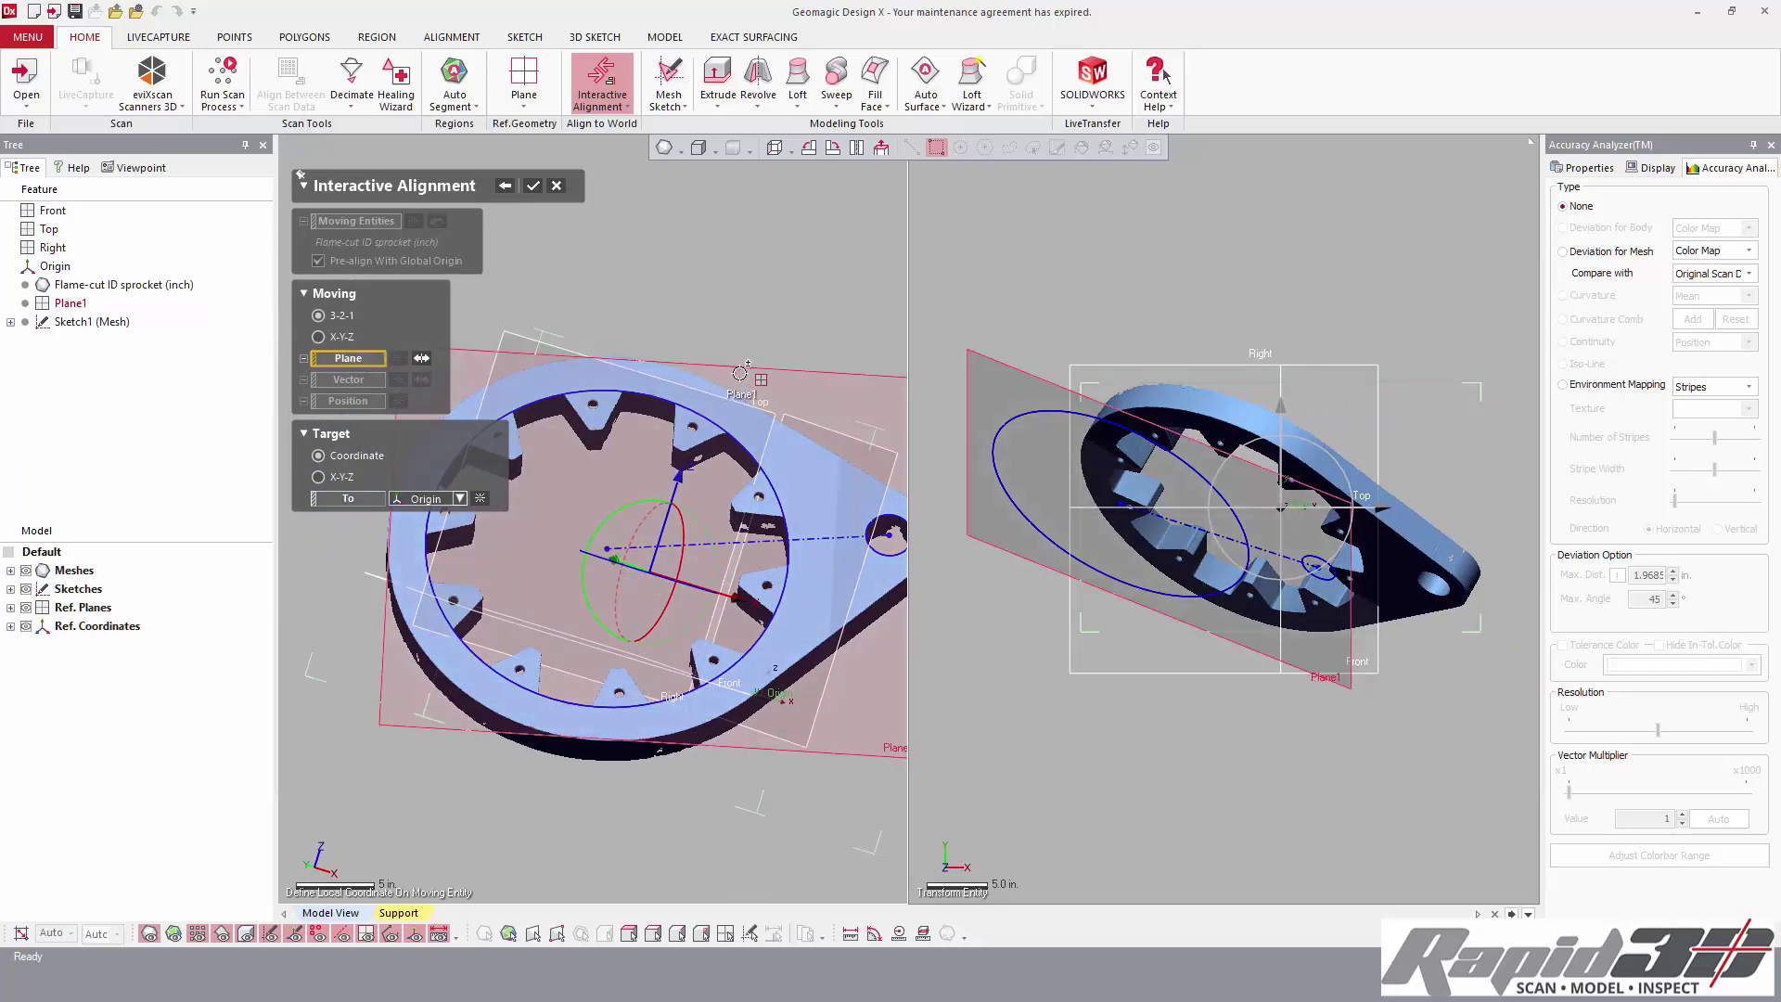
pyautogui.moveTo(738, 366); pyautogui.dragTo(804, 395, button='right')
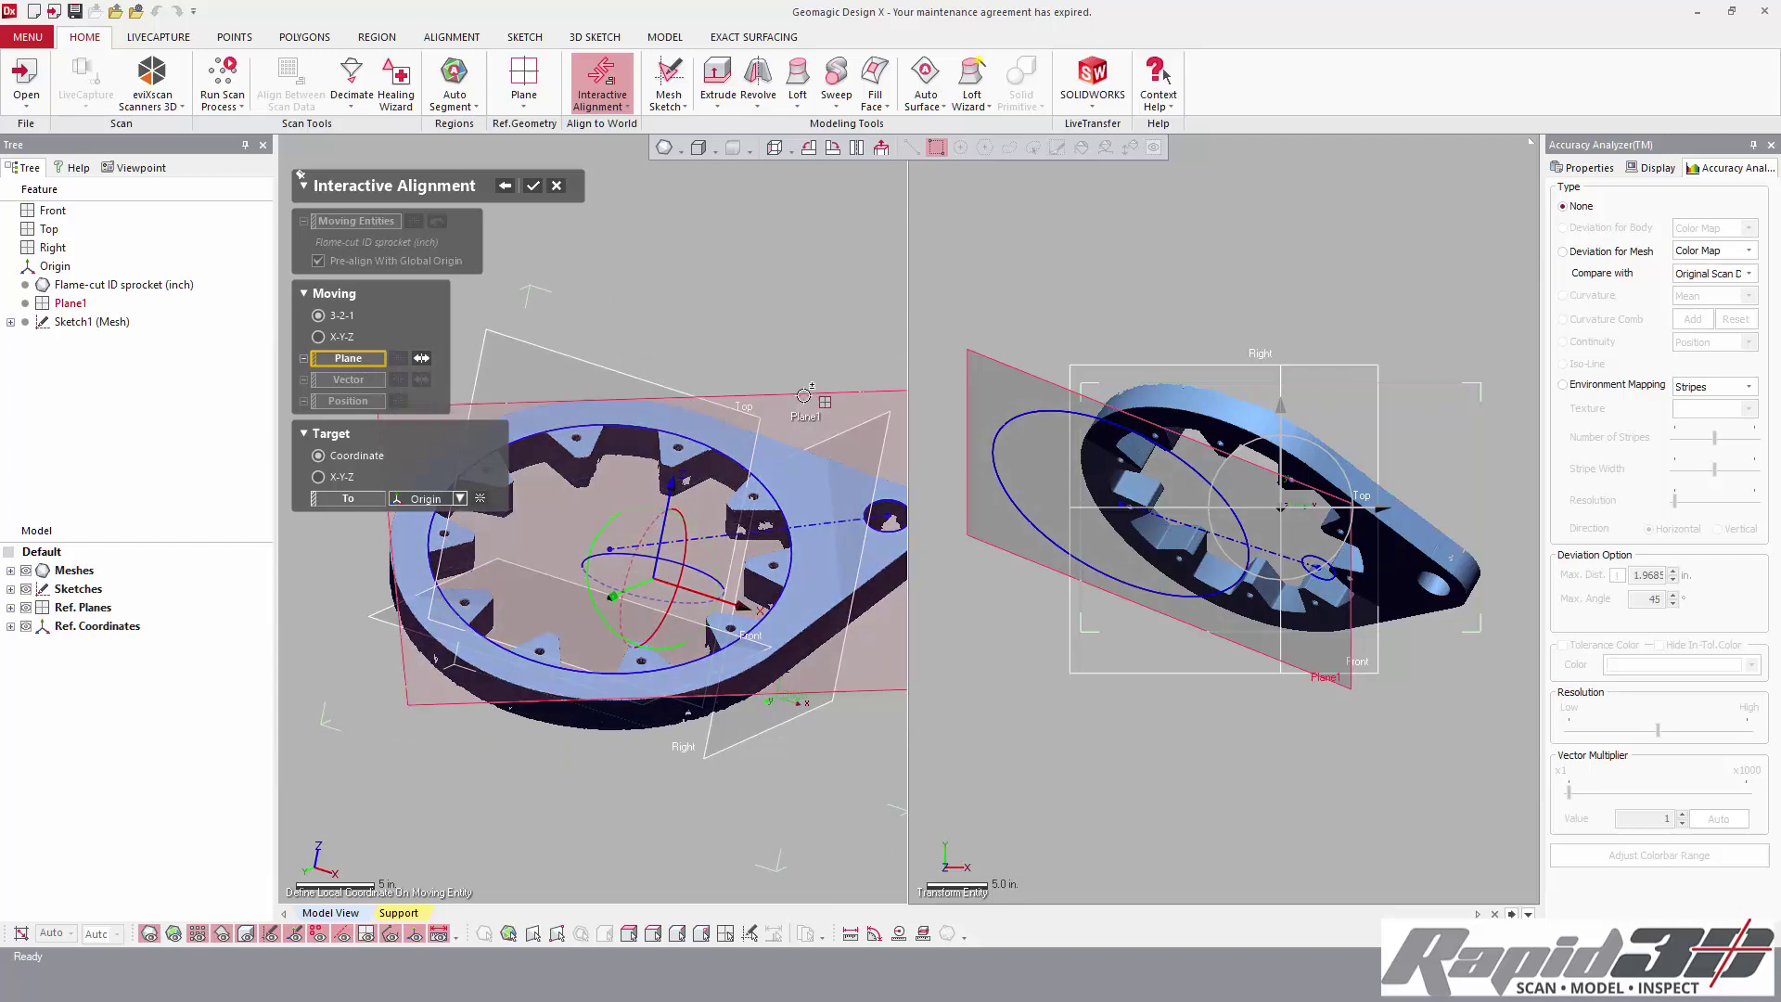
pyautogui.click(803, 396)
pyautogui.click(343, 400)
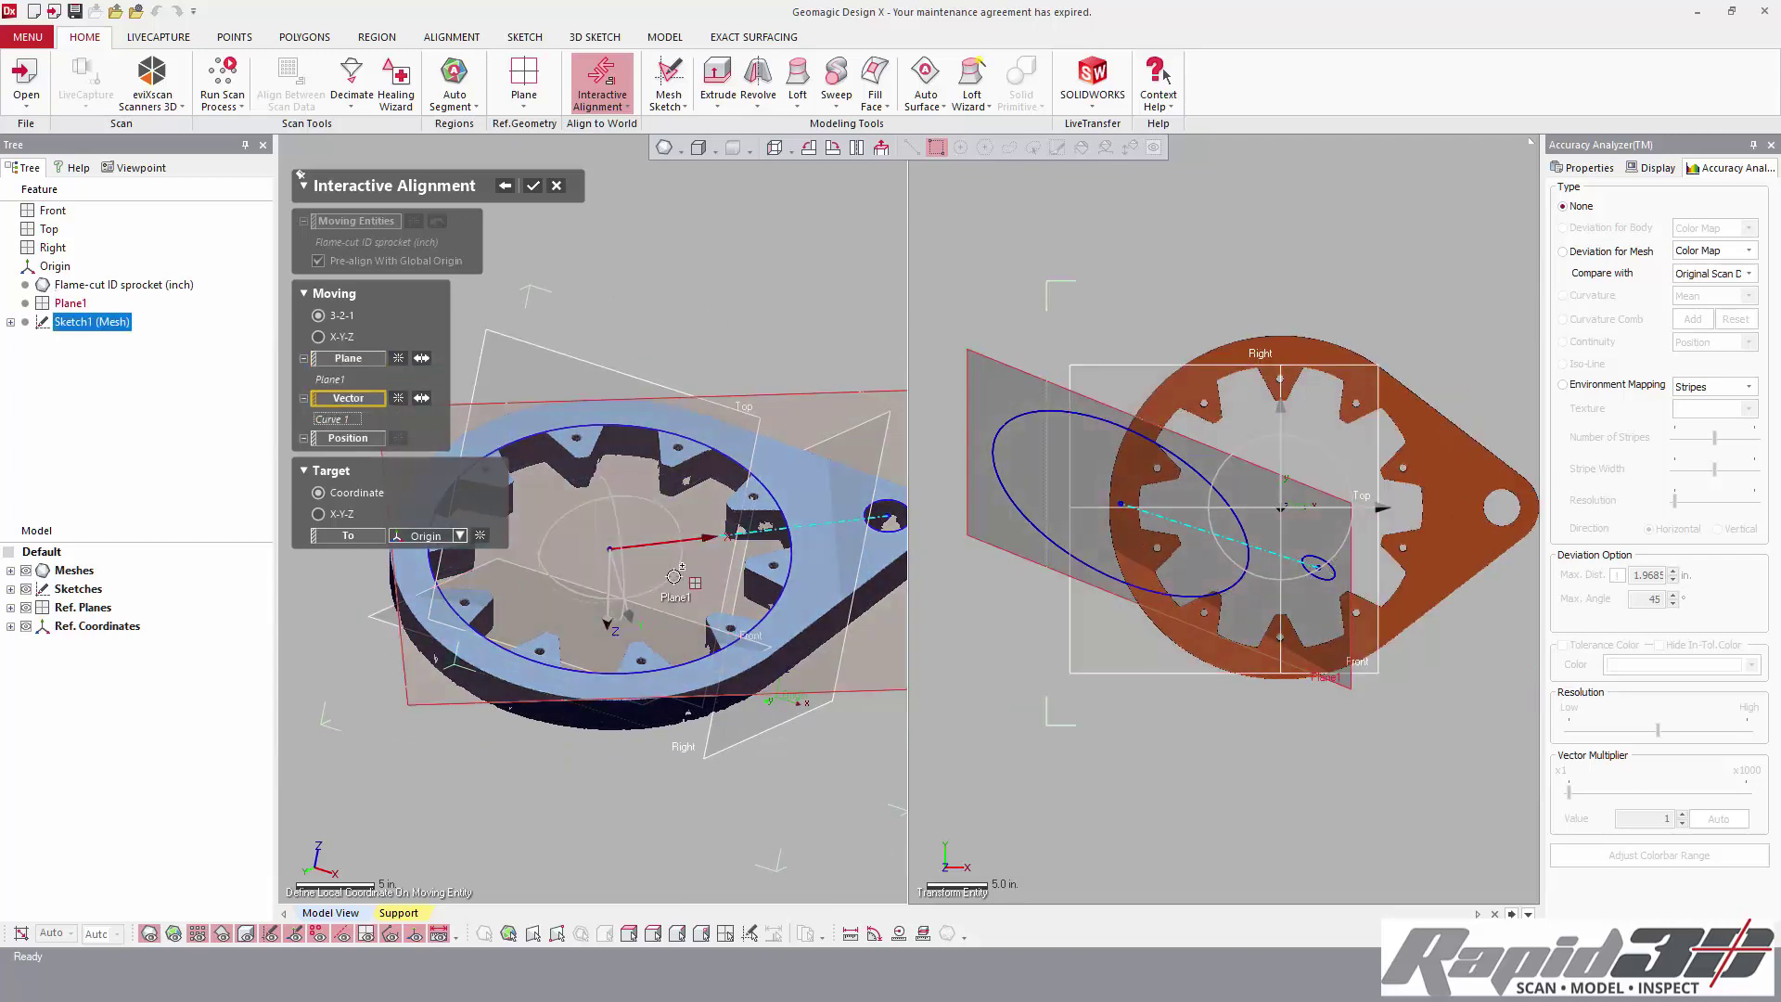
pyautogui.click(692, 540)
# - Set the alignment position to the centerline's endpoint at the large circle's center
pyautogui.scroll(3, 622, 549)
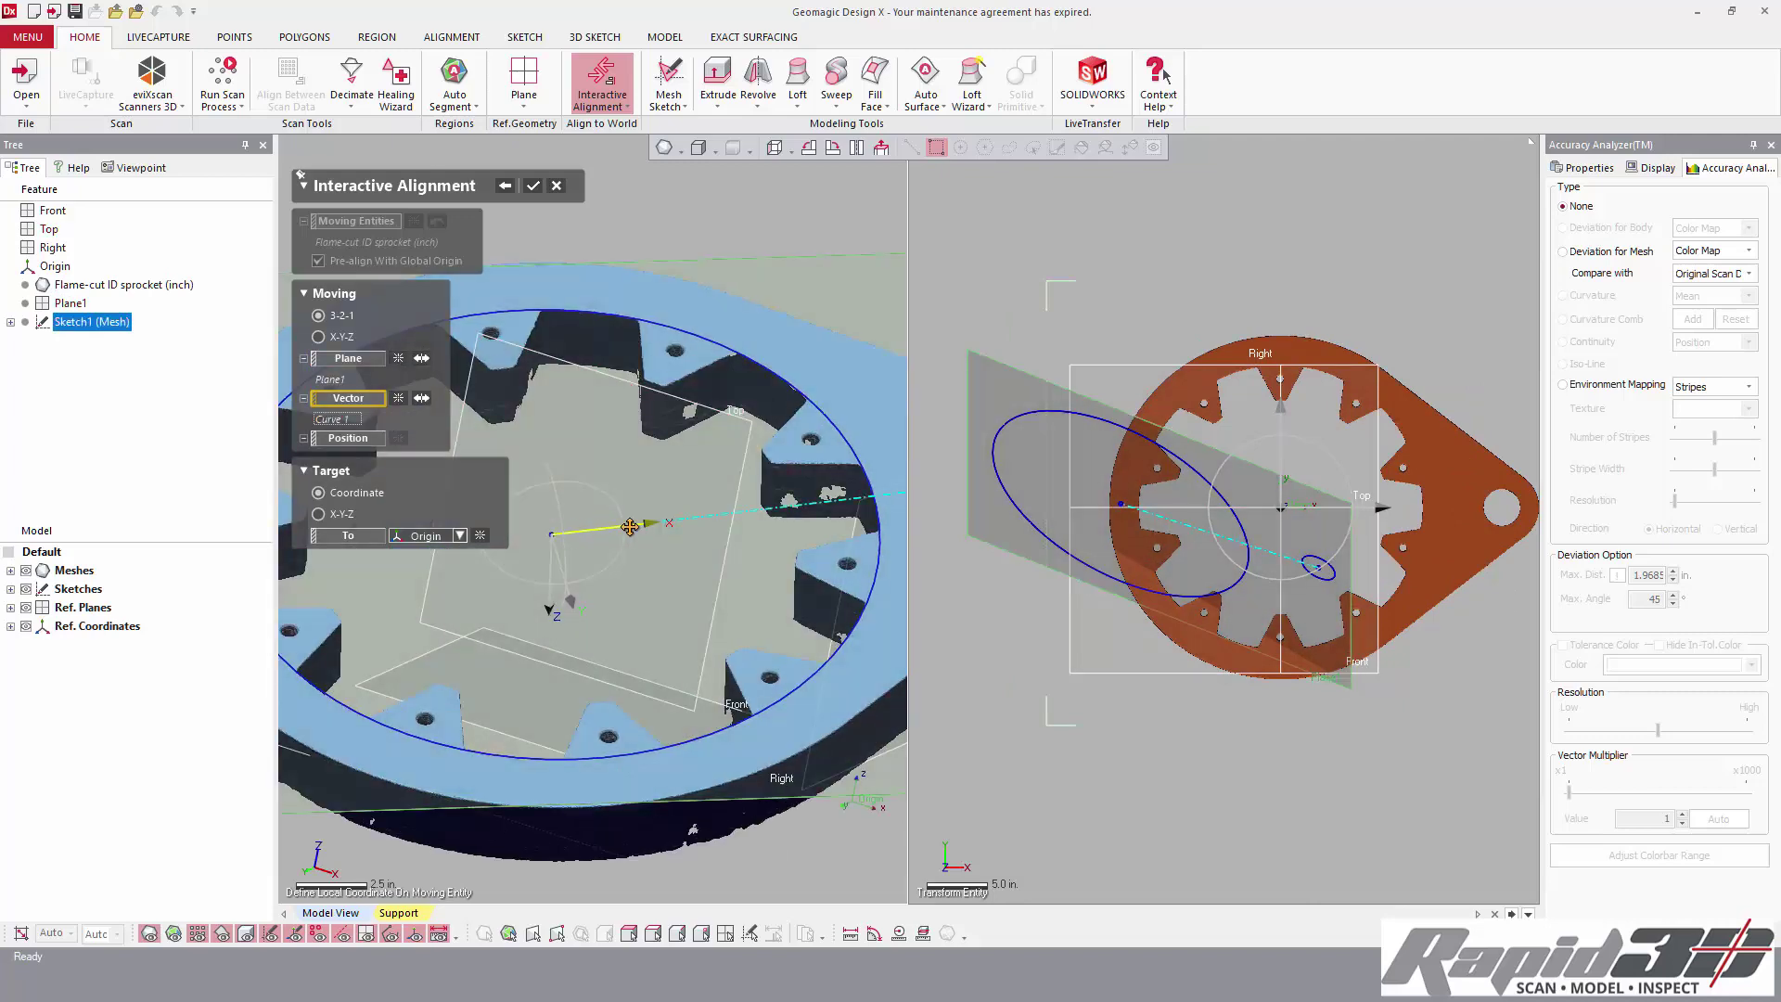
pyautogui.moveTo(680, 521); pyautogui.dragTo(744, 515)
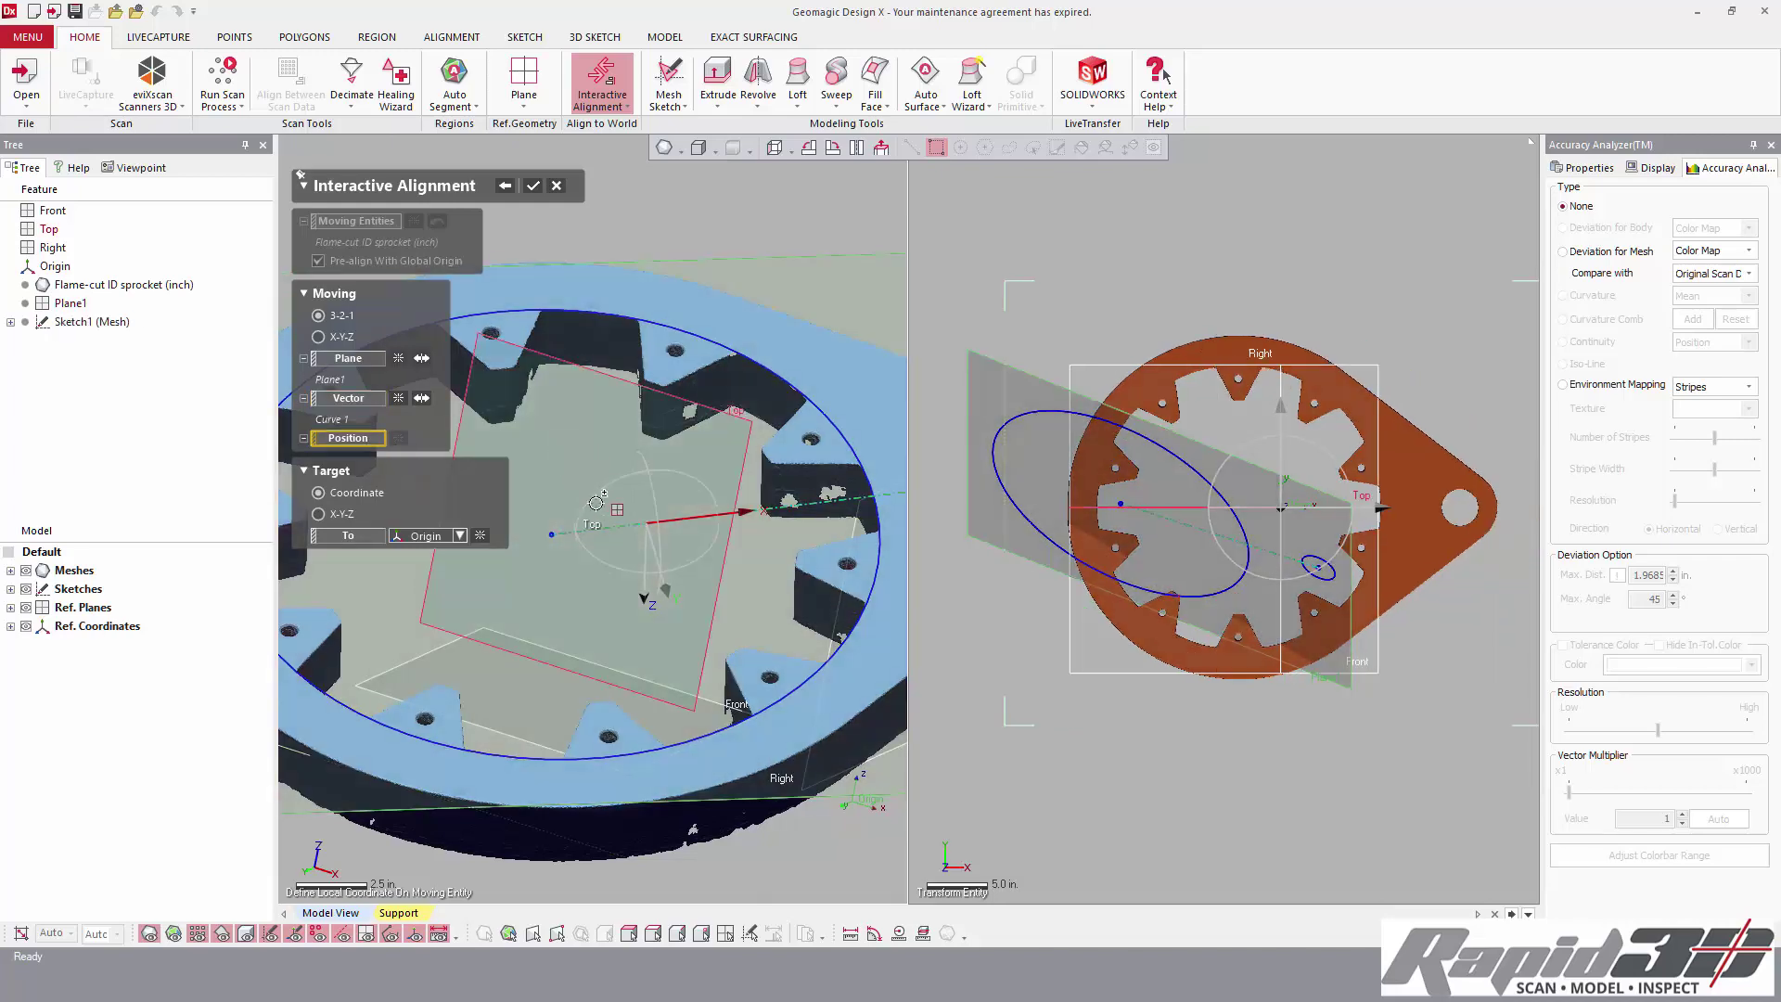
pyautogui.click(553, 535)
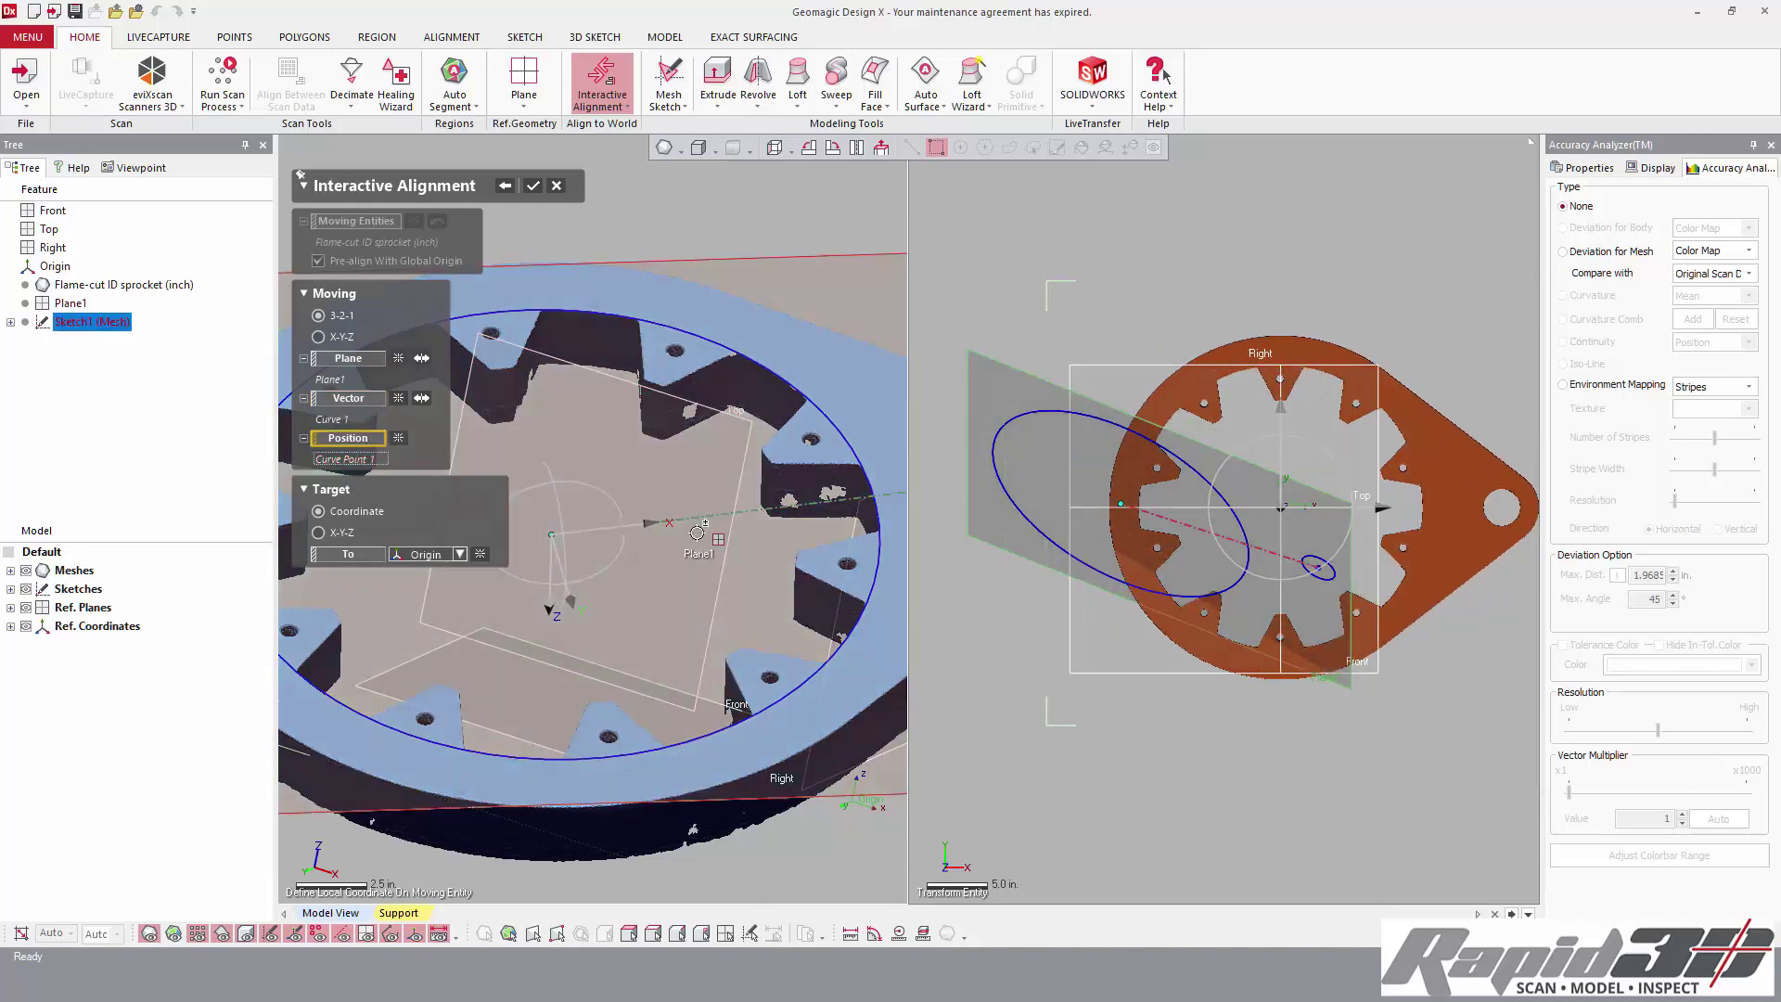
# - Flip the alignment plane's direction and apply the alignment to the world origin
pyautogui.moveTo(693, 589); pyautogui.dragTo(693, 548, button='right')
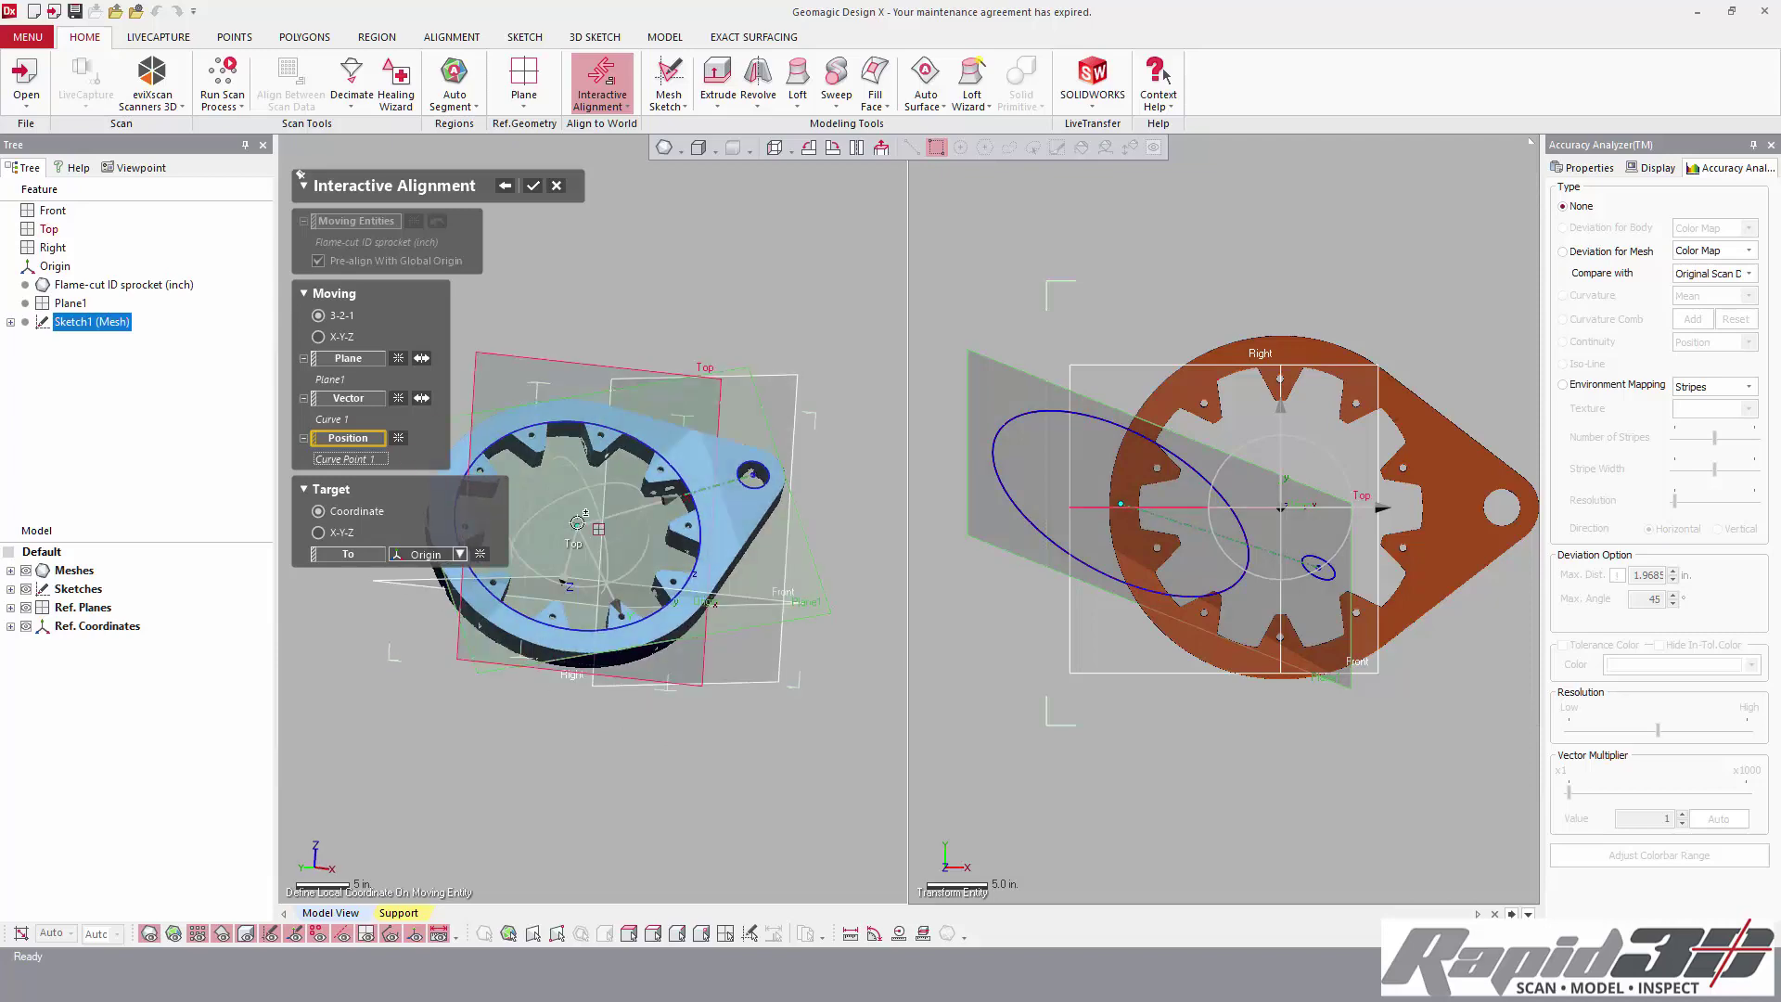
pyautogui.click(422, 359)
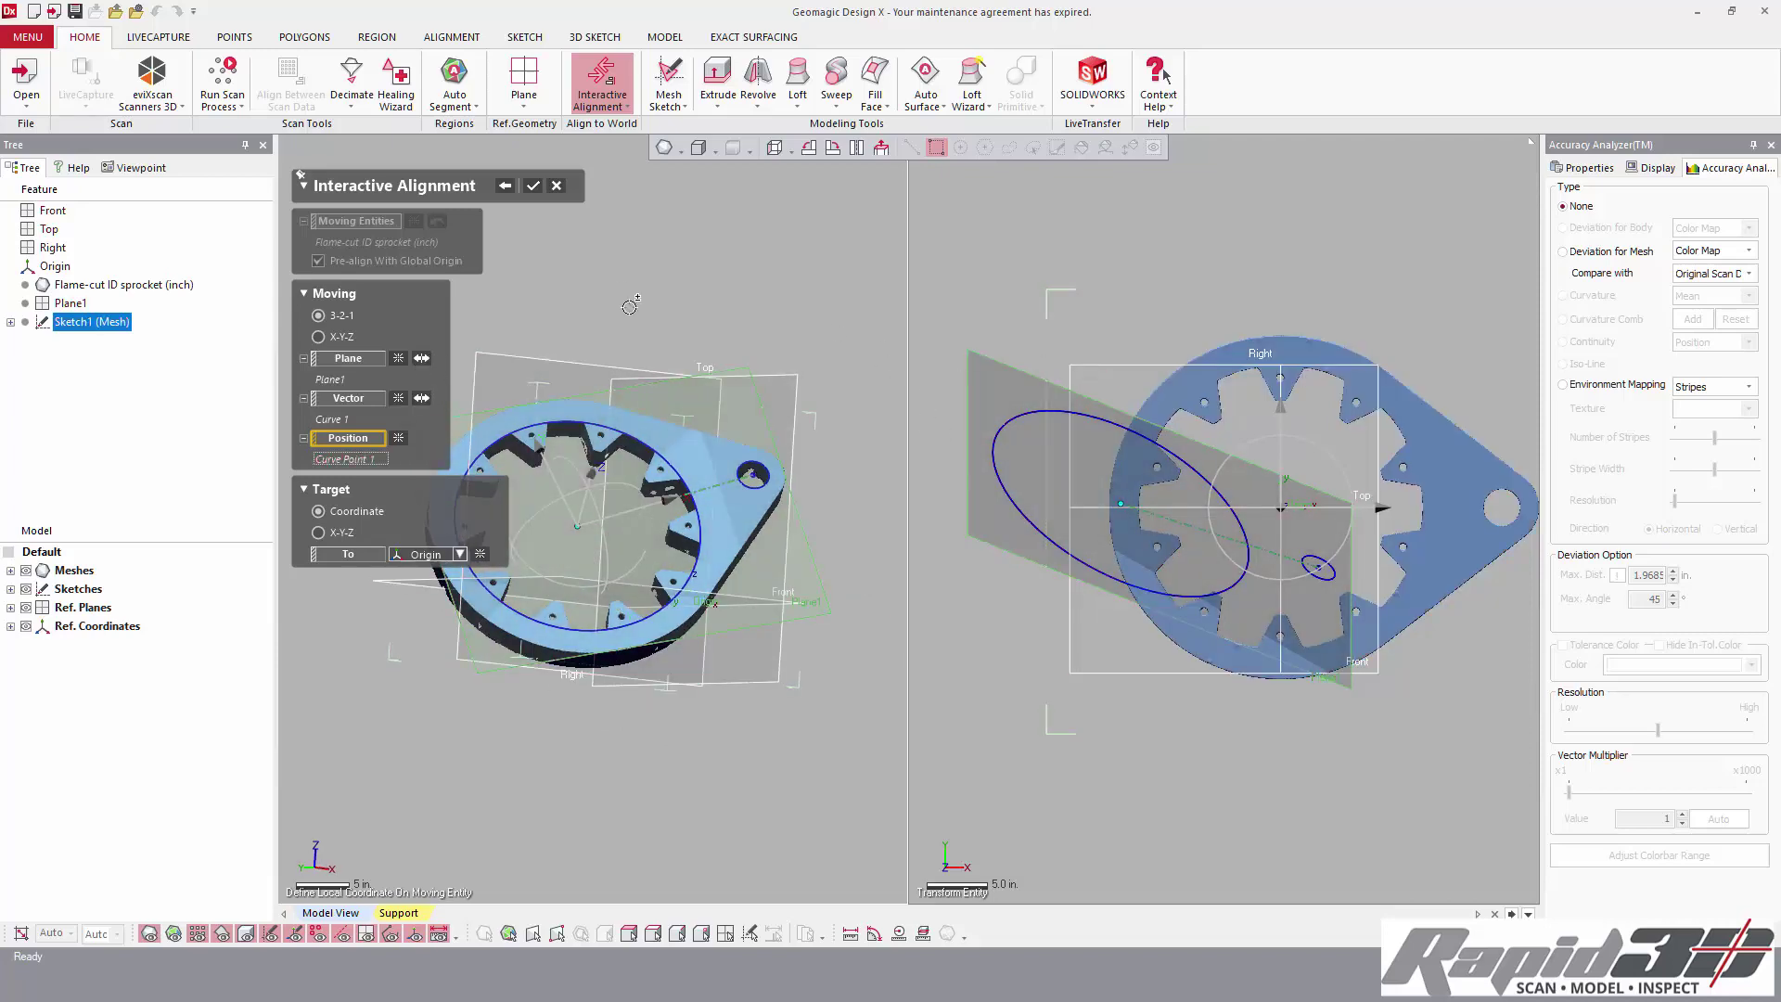
pyautogui.click(533, 188)
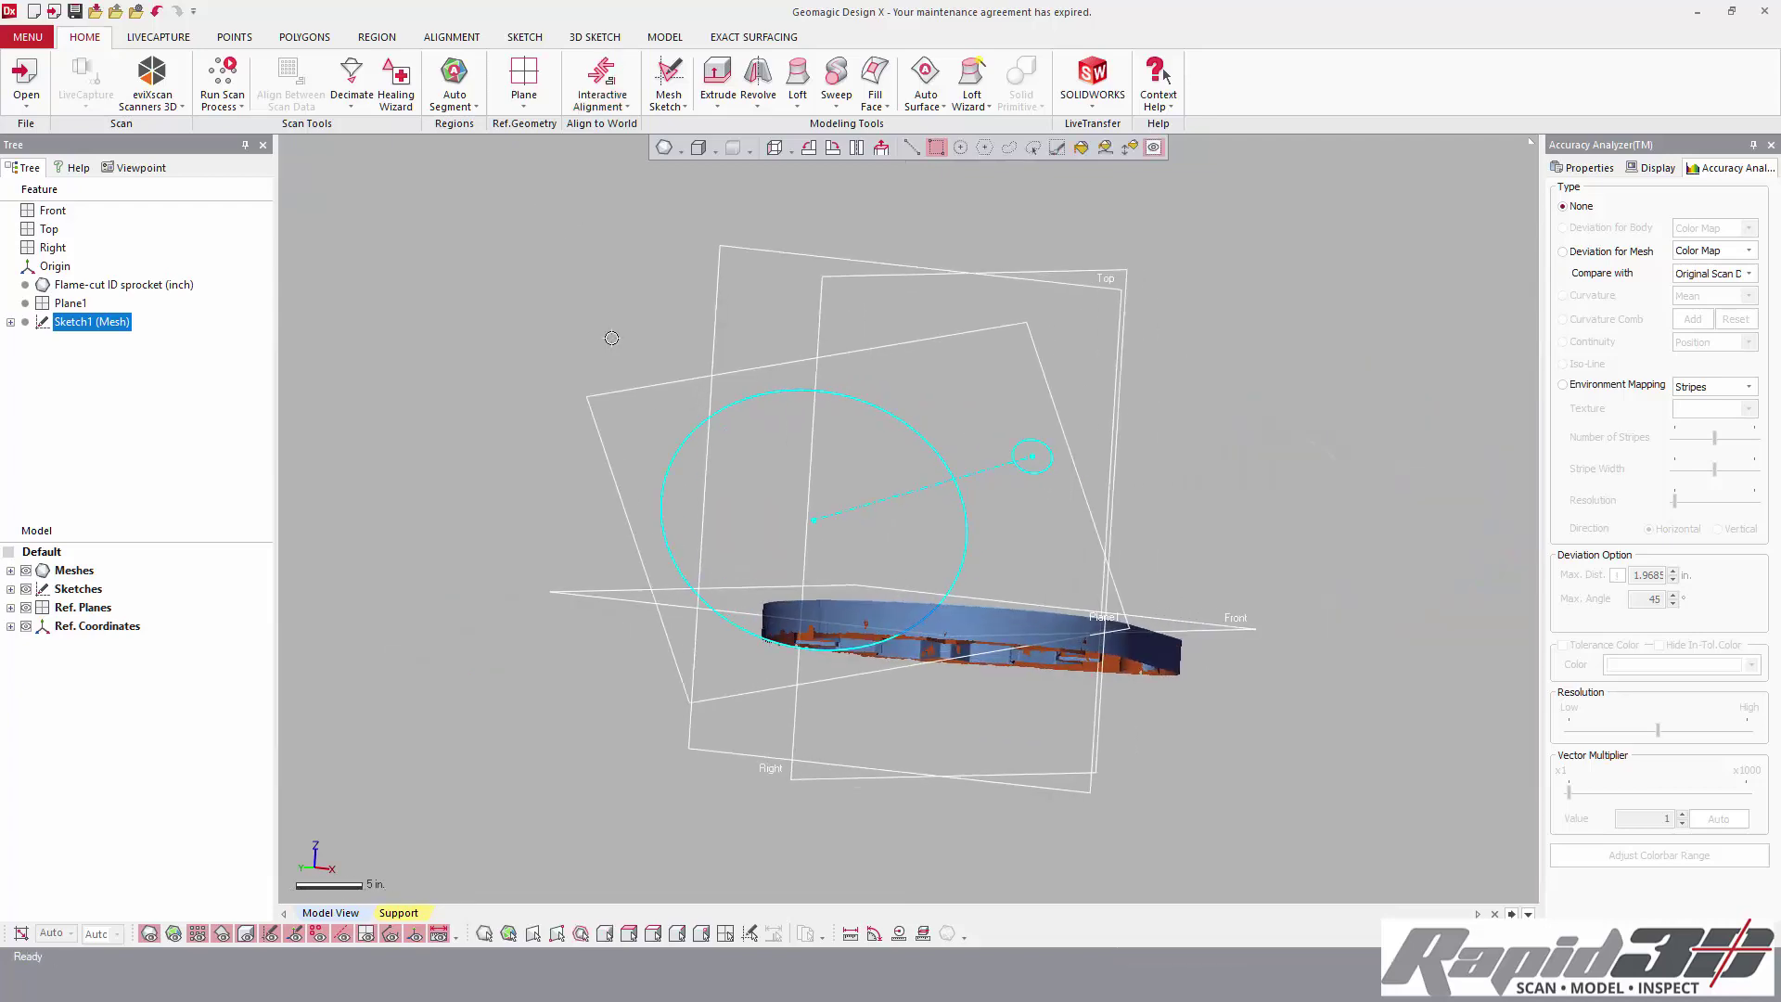
# - Delete the extracted plane and the mesh sketch used for the alignment, keeping the sprocket mesh
pyautogui.click(781, 156)
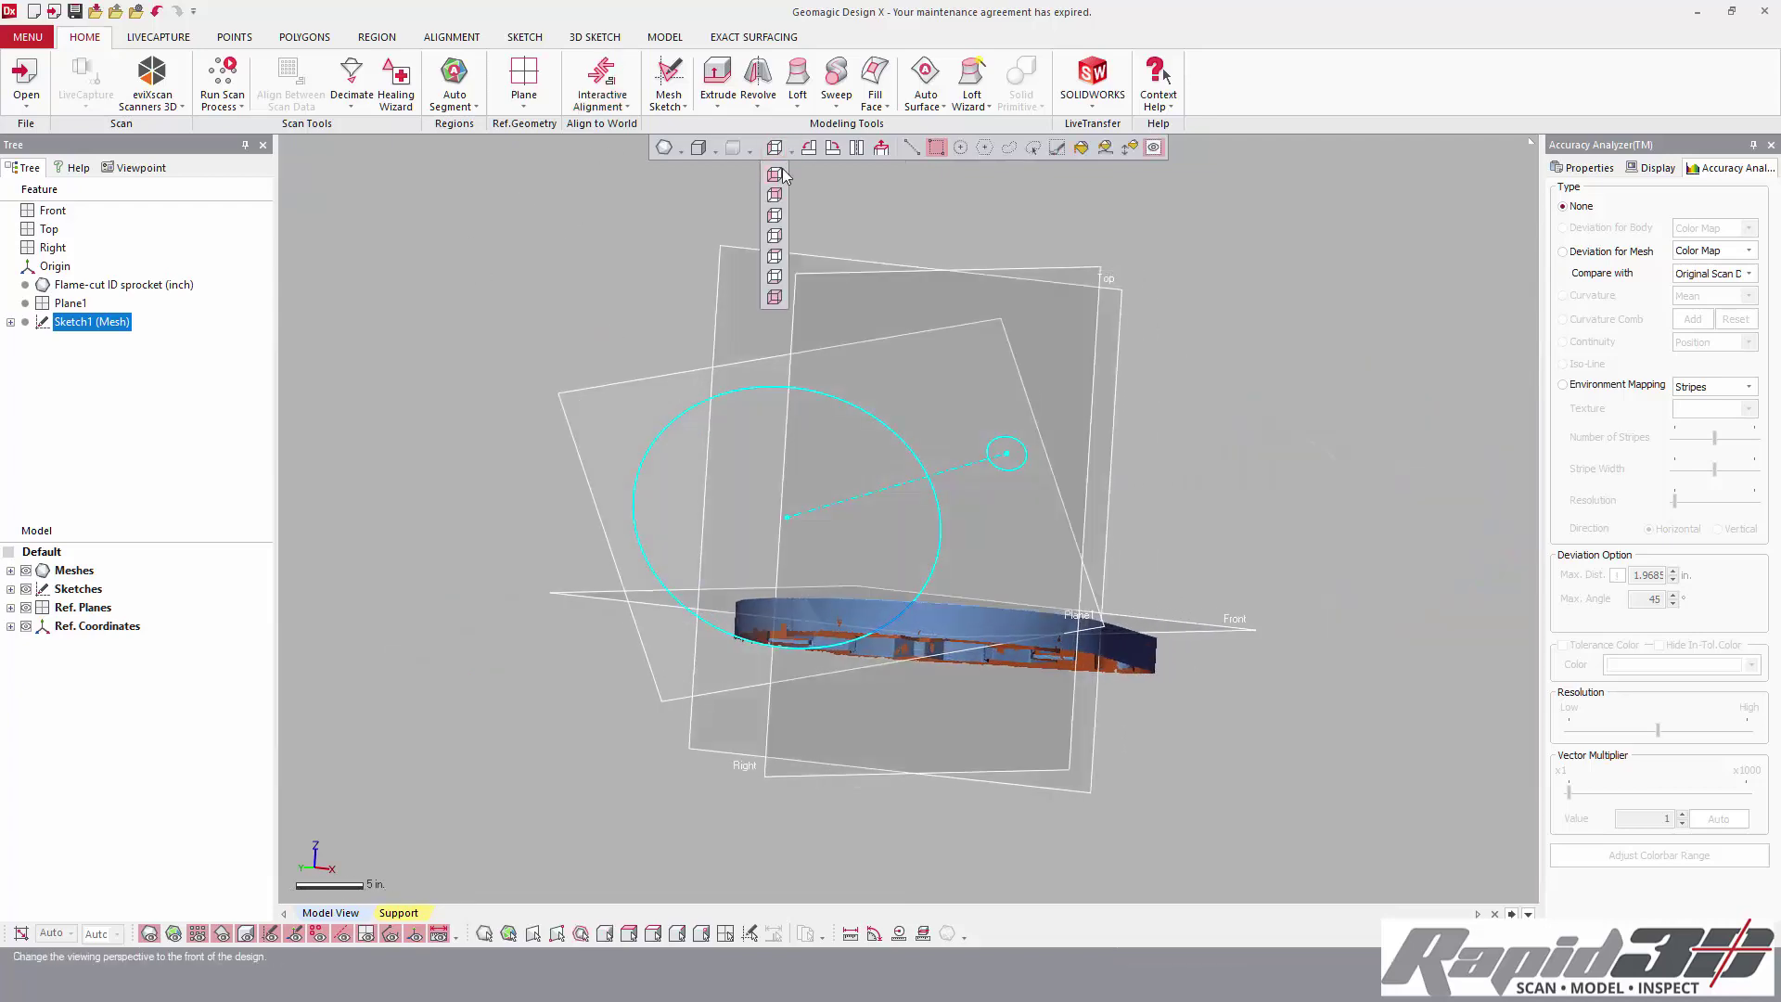
pyautogui.click(777, 178)
pyautogui.click(1396, 399)
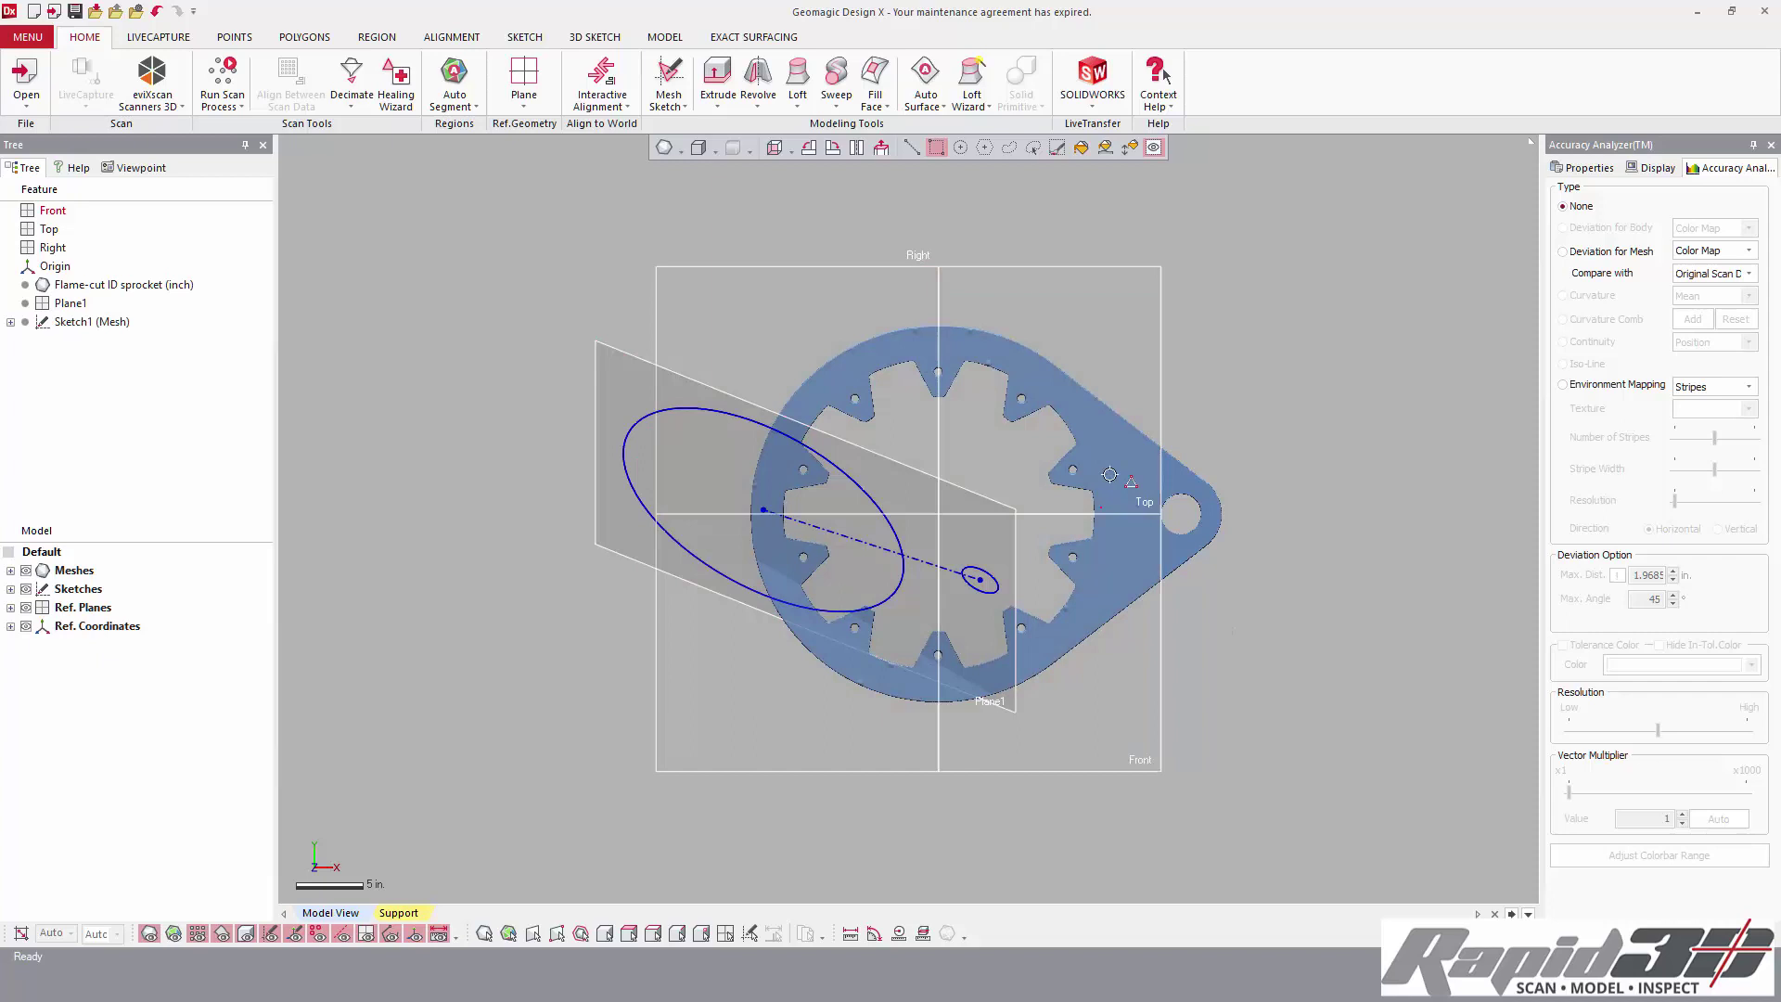
pyautogui.click(82, 285)
pyautogui.click(71, 304)
pyautogui.keyDown('ctrl'); pyautogui.click(81, 322); pyautogui.keyUp('ctrl')
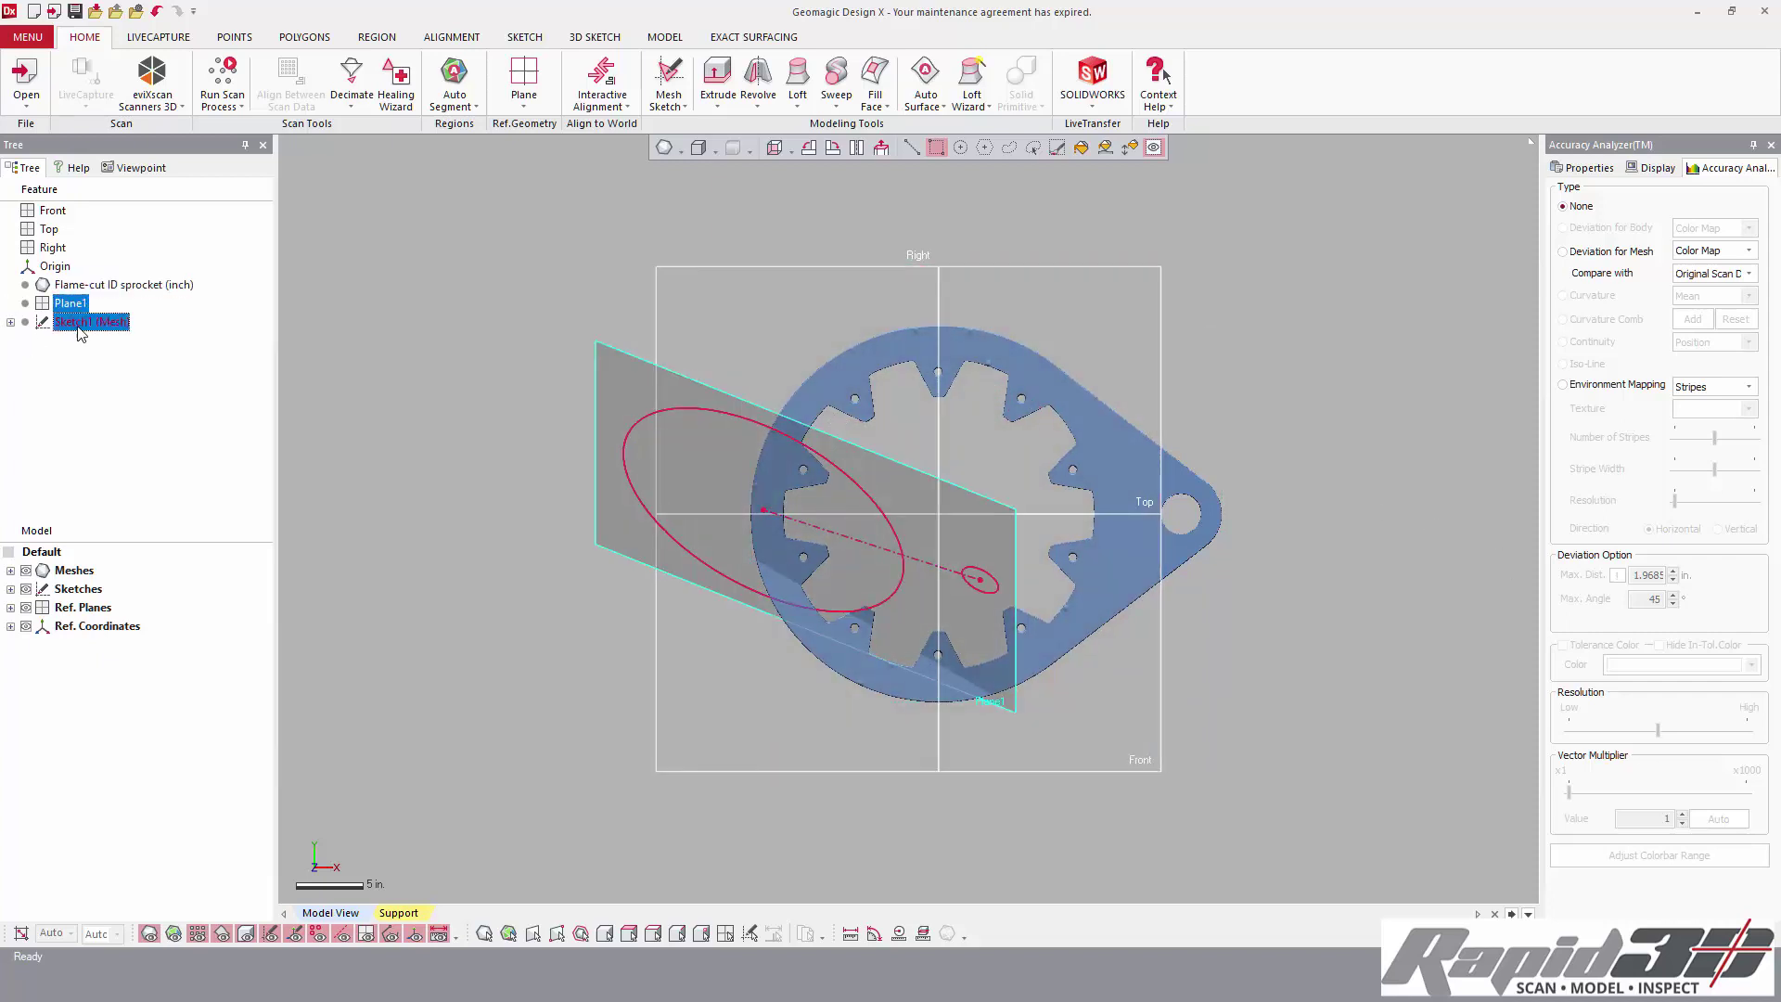
pyautogui.press('Delete')
pyautogui.press('Return')
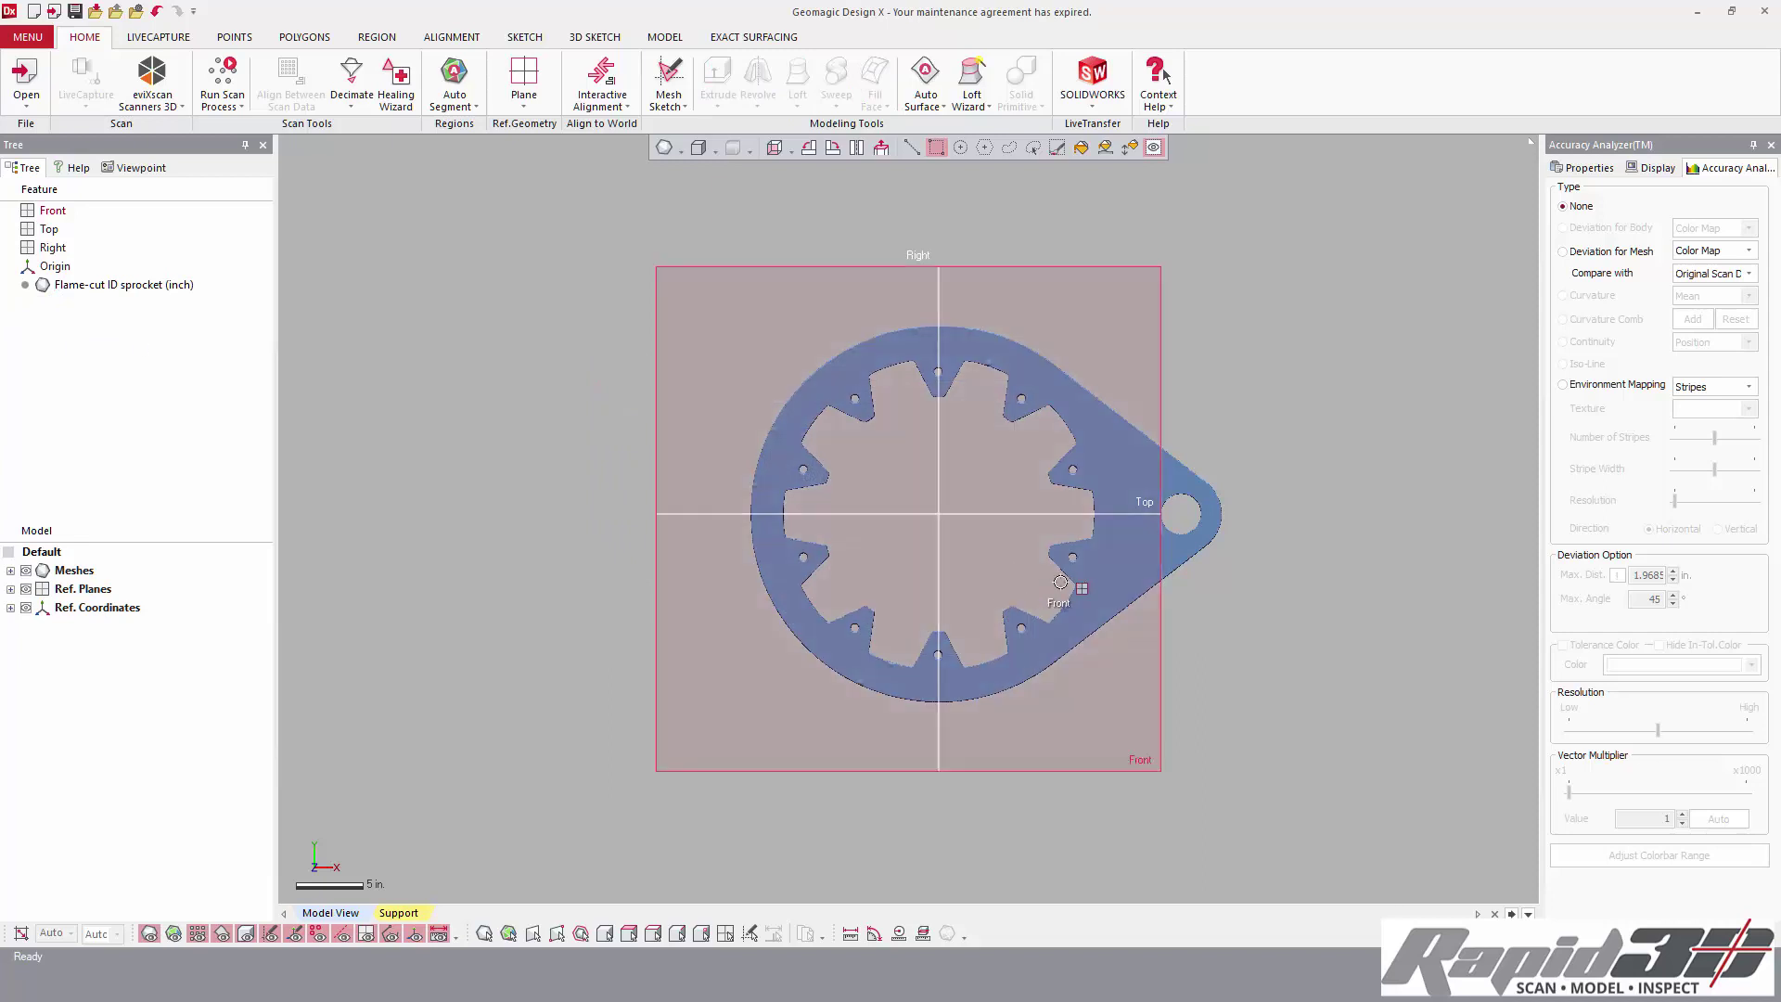
# - Start a mesh sketch on the Front plane with its section polyline offset into the sprocket's thickness
pyautogui.scroll(3, 1323, 445)
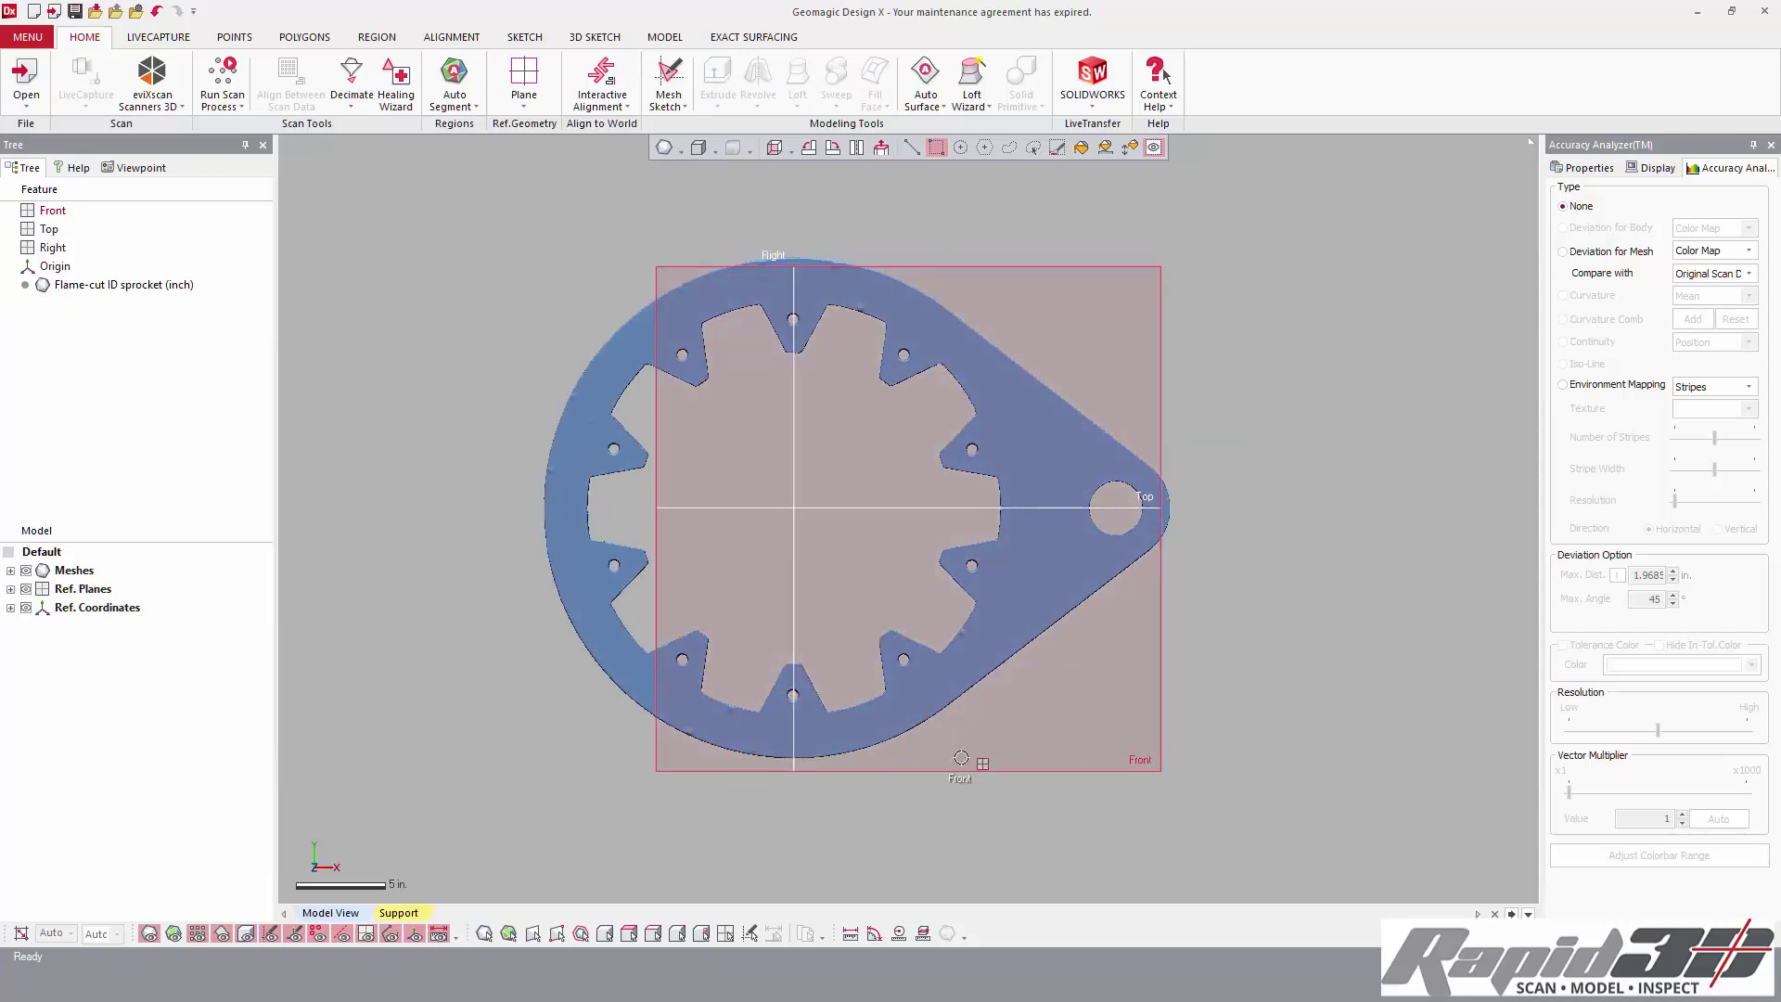
pyautogui.moveTo(954, 755); pyautogui.dragTo(1181, 386, button='right')
pyautogui.rightClick(1167, 375)
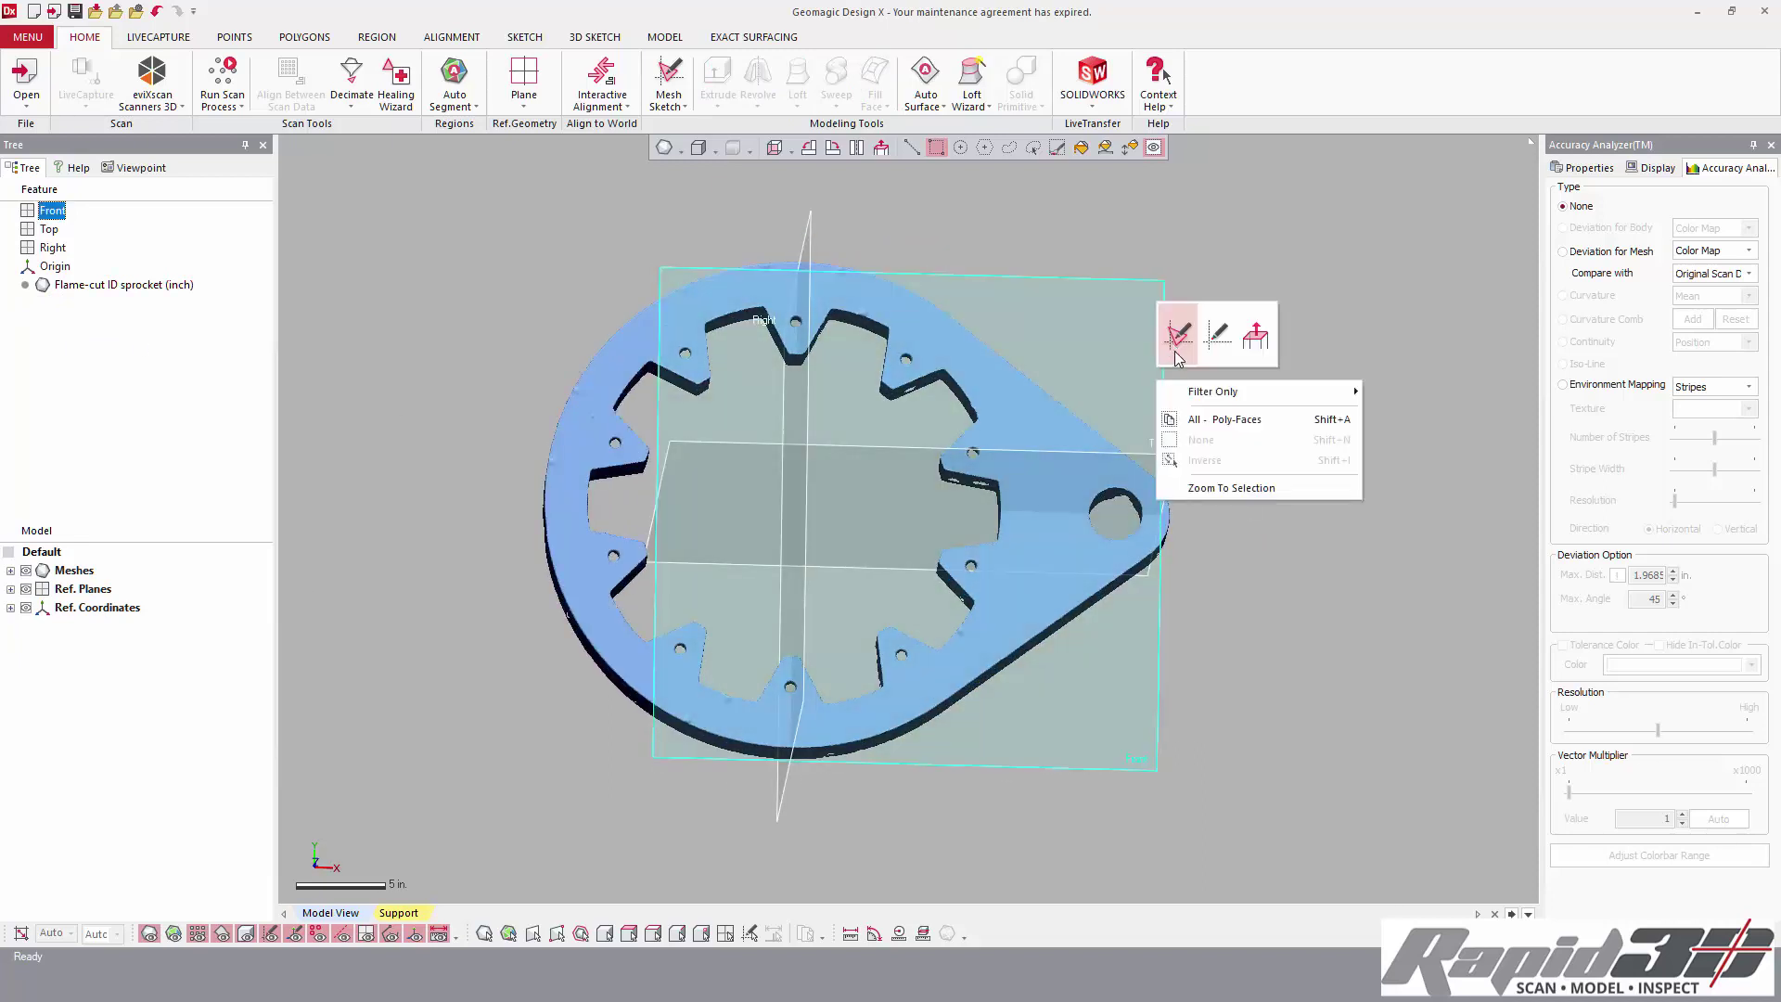
pyautogui.click(1206, 414)
pyautogui.moveTo(811, 686); pyautogui.dragTo(988, 418, button='right')
pyautogui.moveTo(934, 450); pyautogui.dragTo(930, 437)
pyautogui.press('Return')
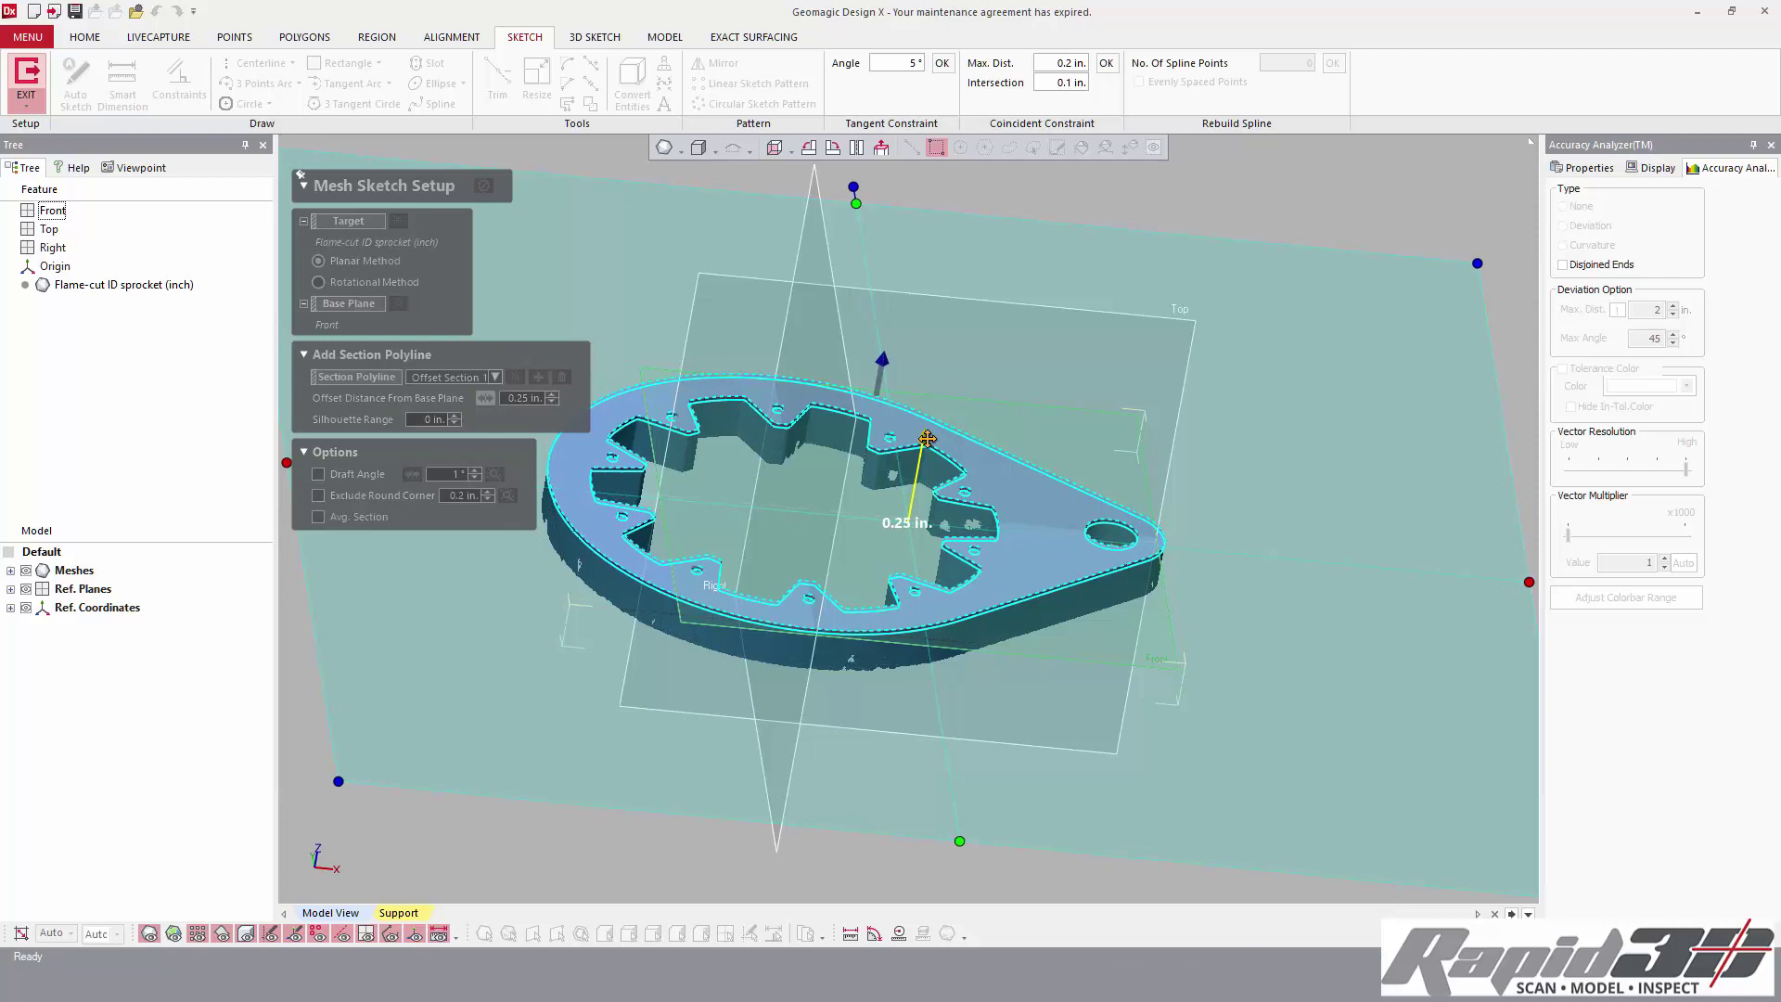
# - Hide the mesh and fit circles to the sprocket's outer arc and to the large hole in the pointed end
pyautogui.click(26, 570)
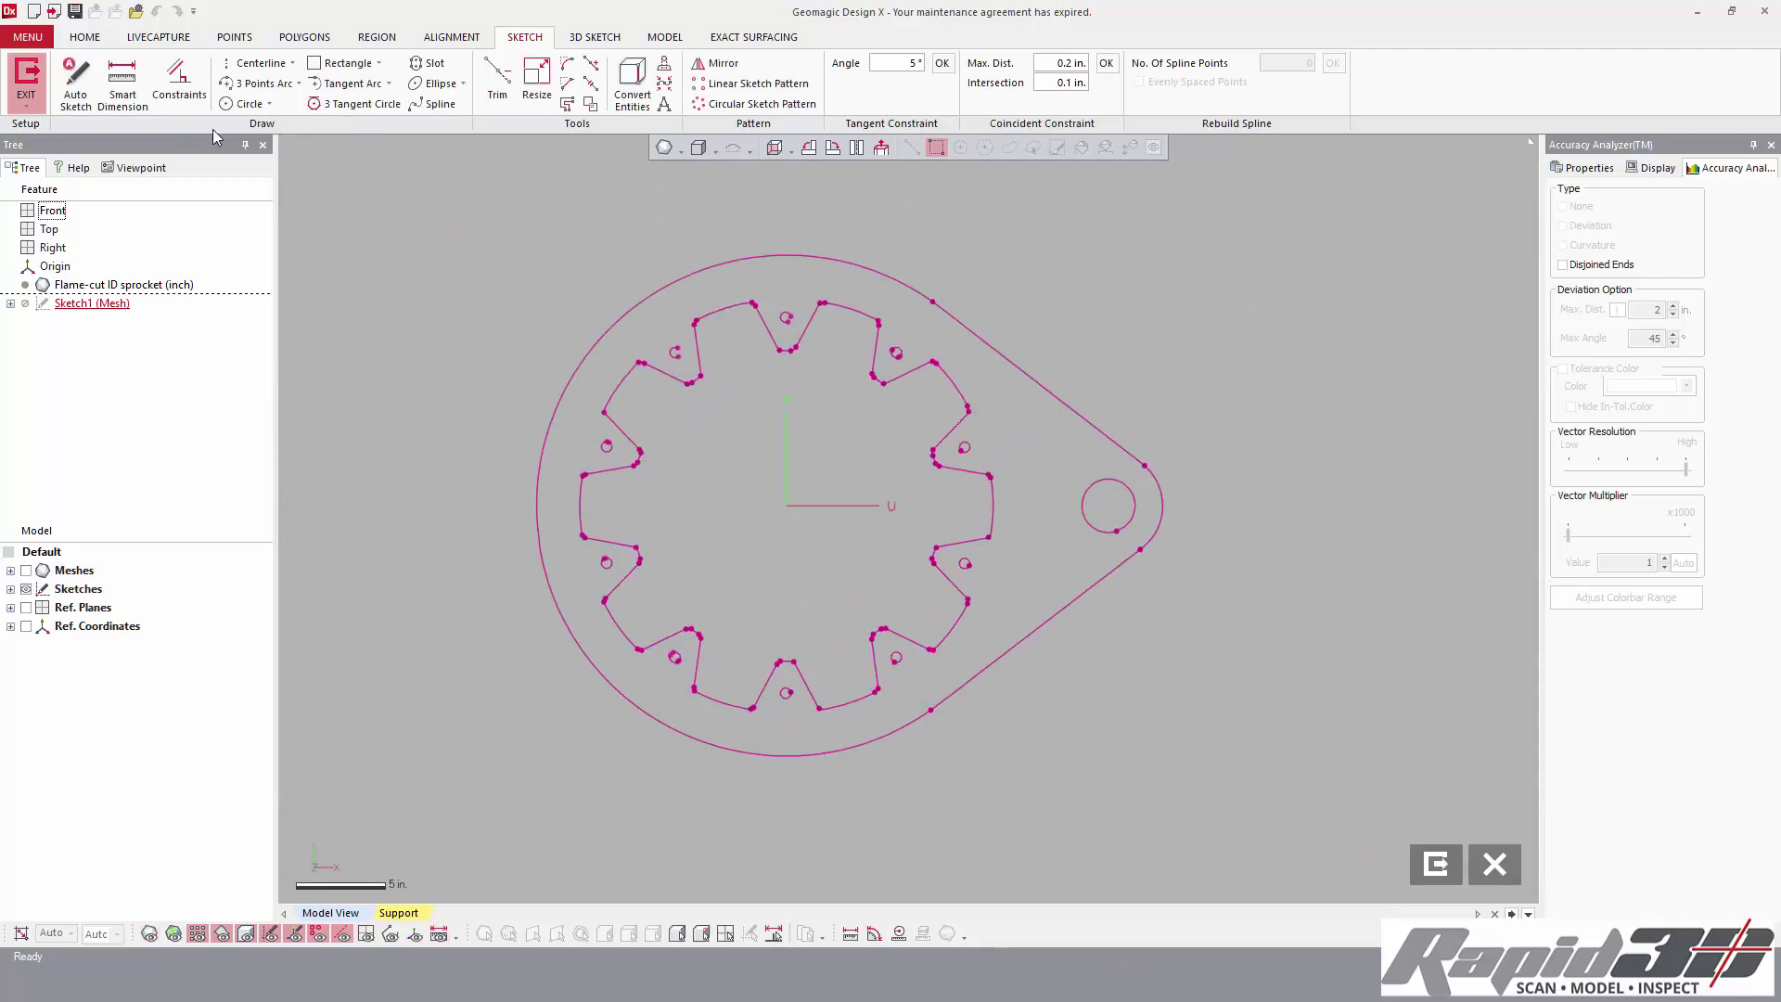
pyautogui.click(247, 103)
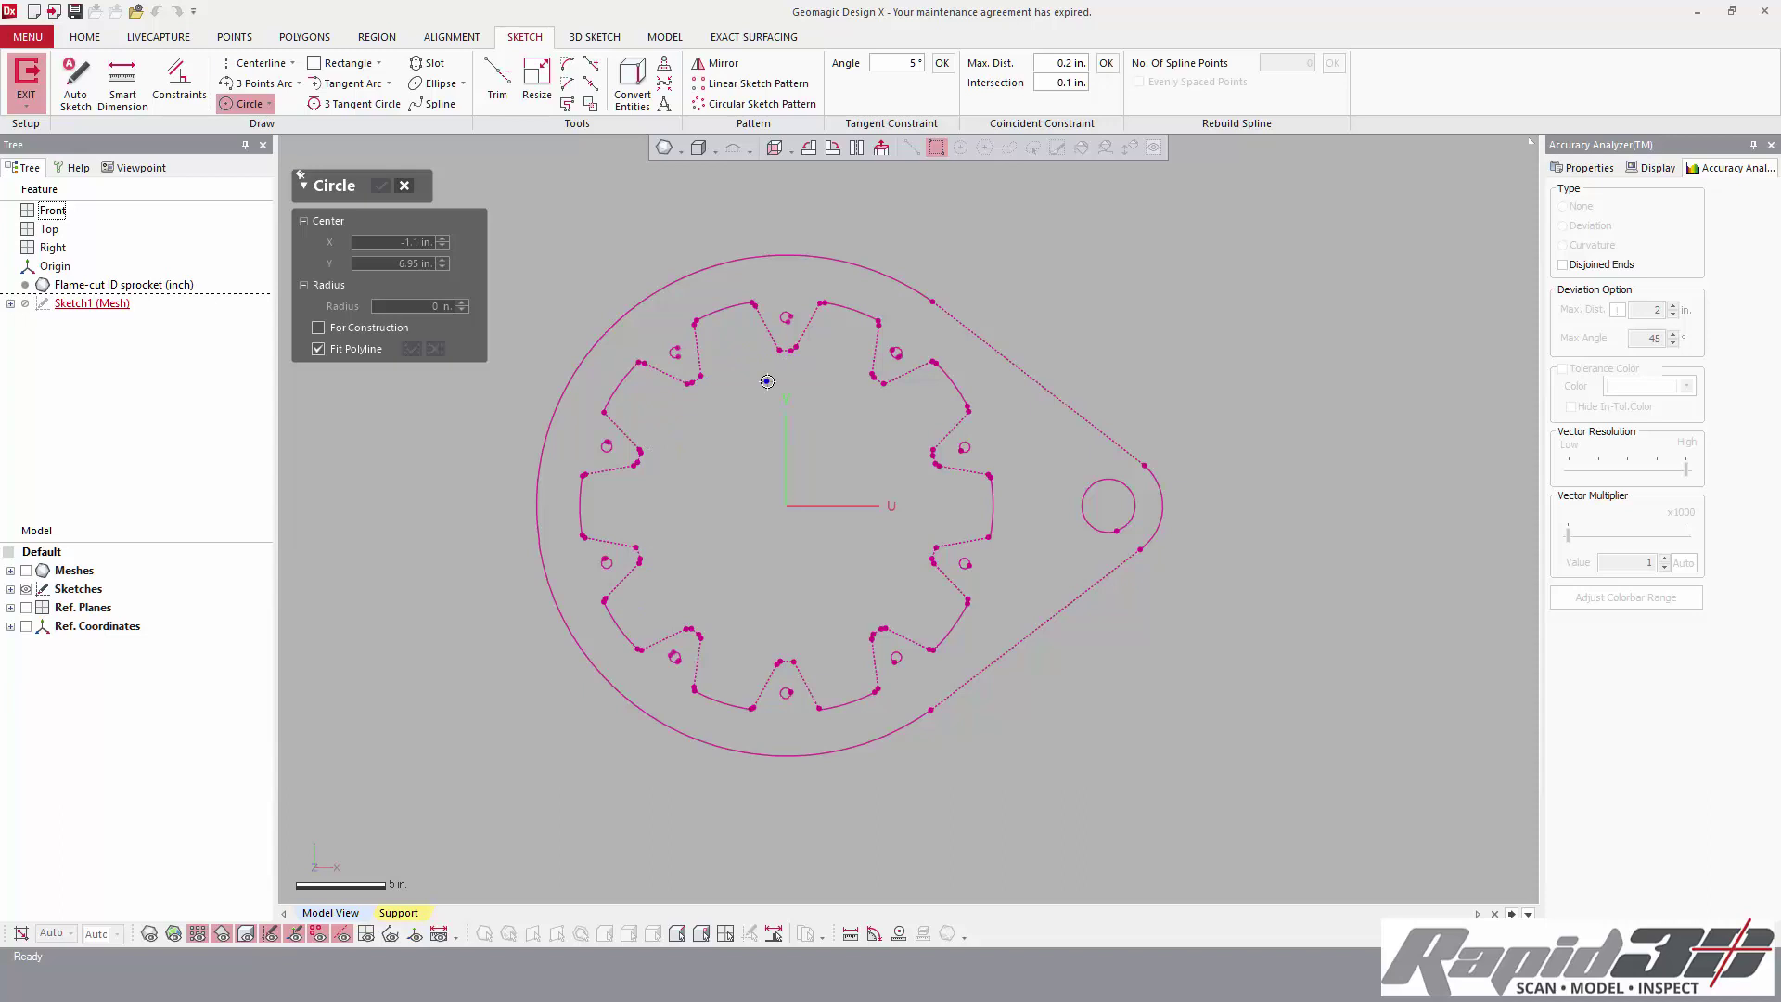
pyautogui.click(857, 262)
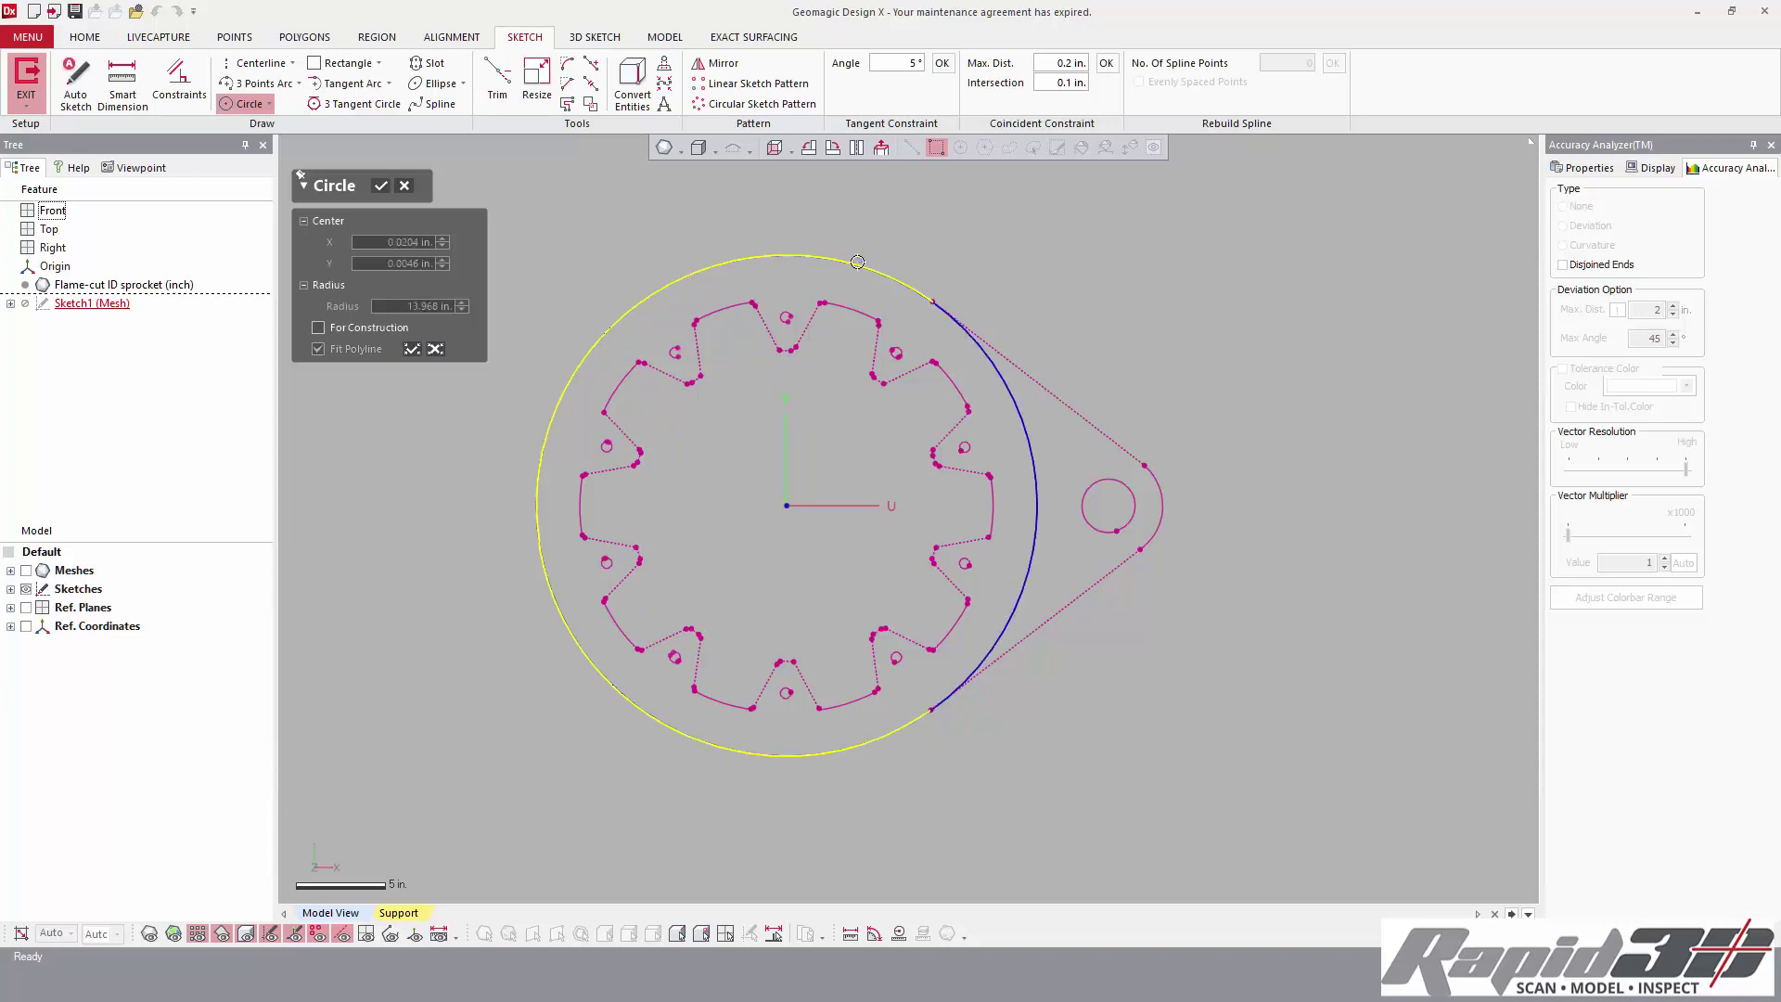
pyautogui.click(1136, 508)
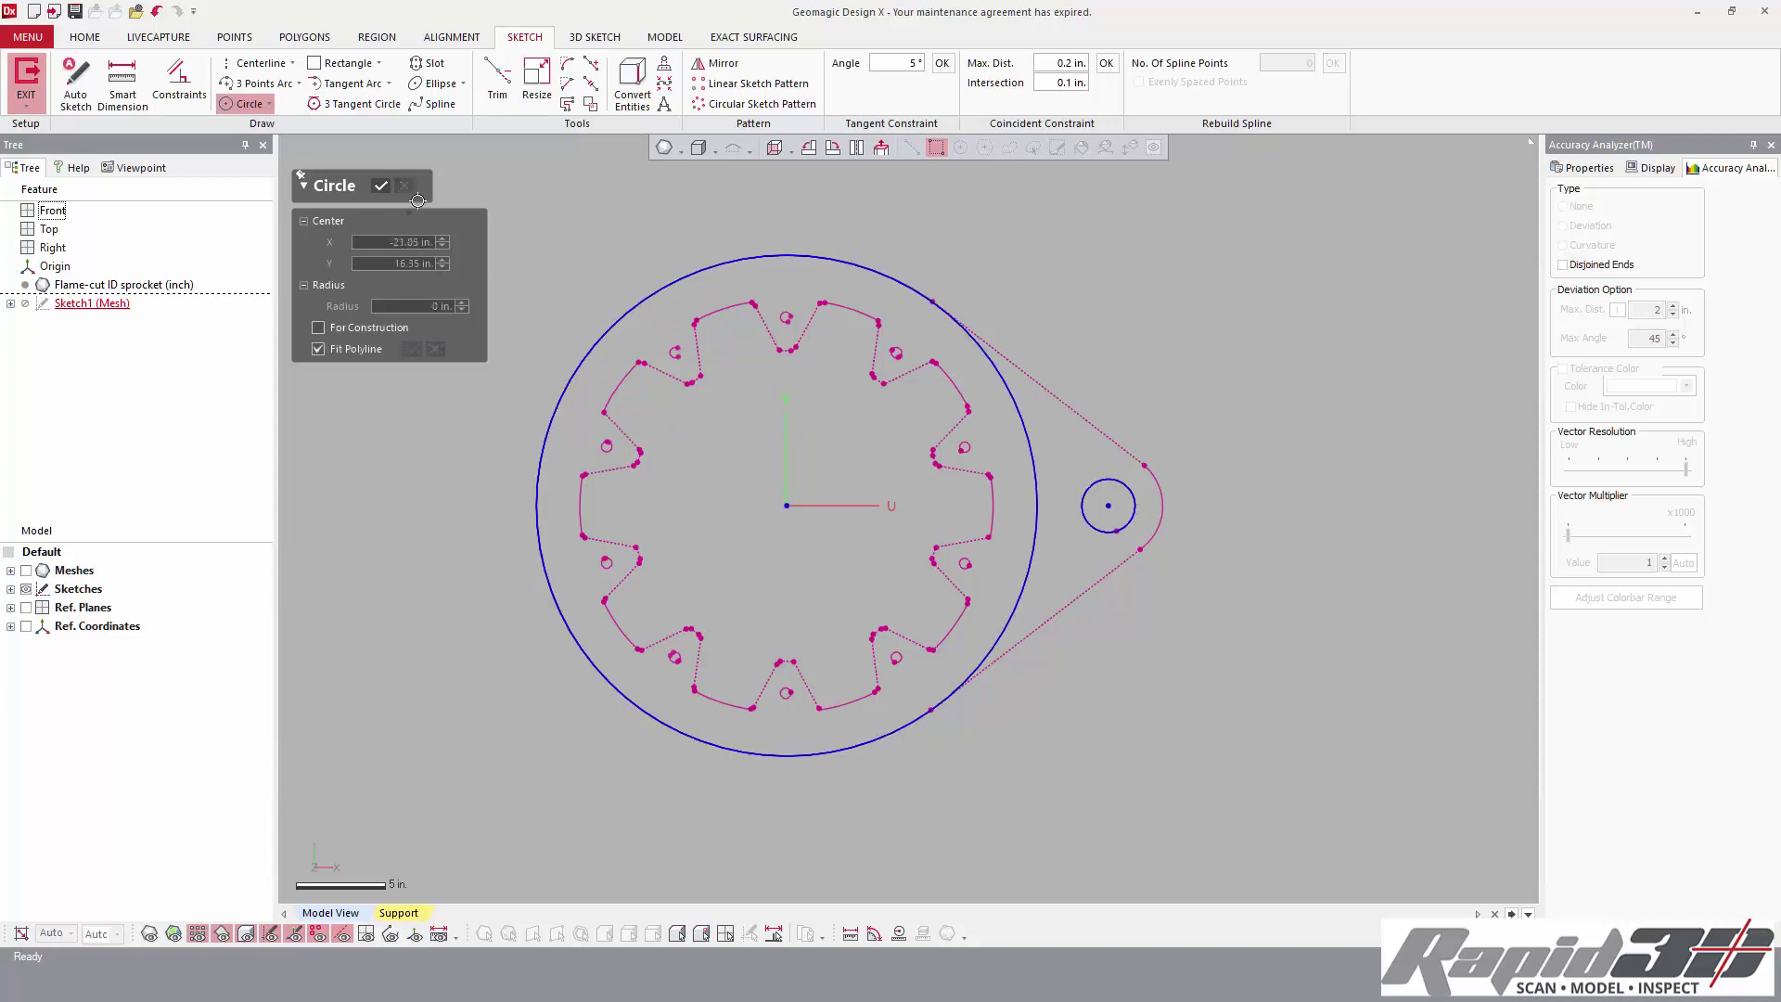
pyautogui.click(379, 188)
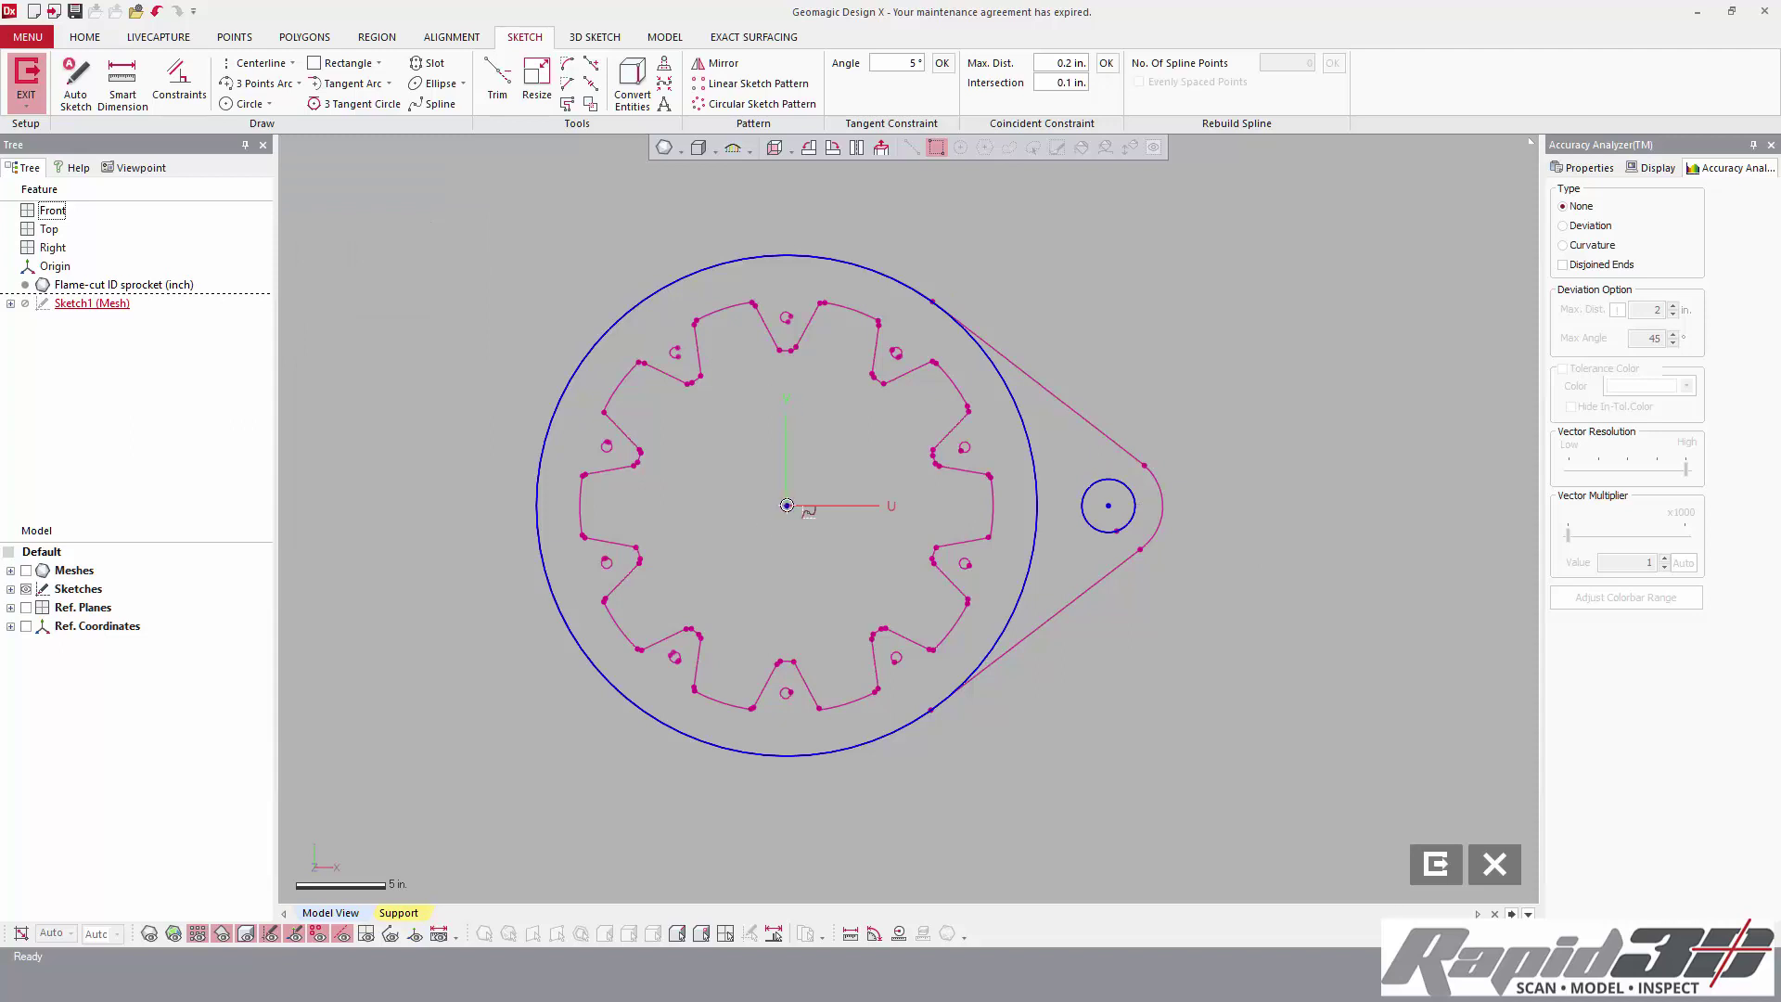
# - Move the outer circle's center onto the sketch origin so that the two coincide
pyautogui.scroll(10, 812, 523)
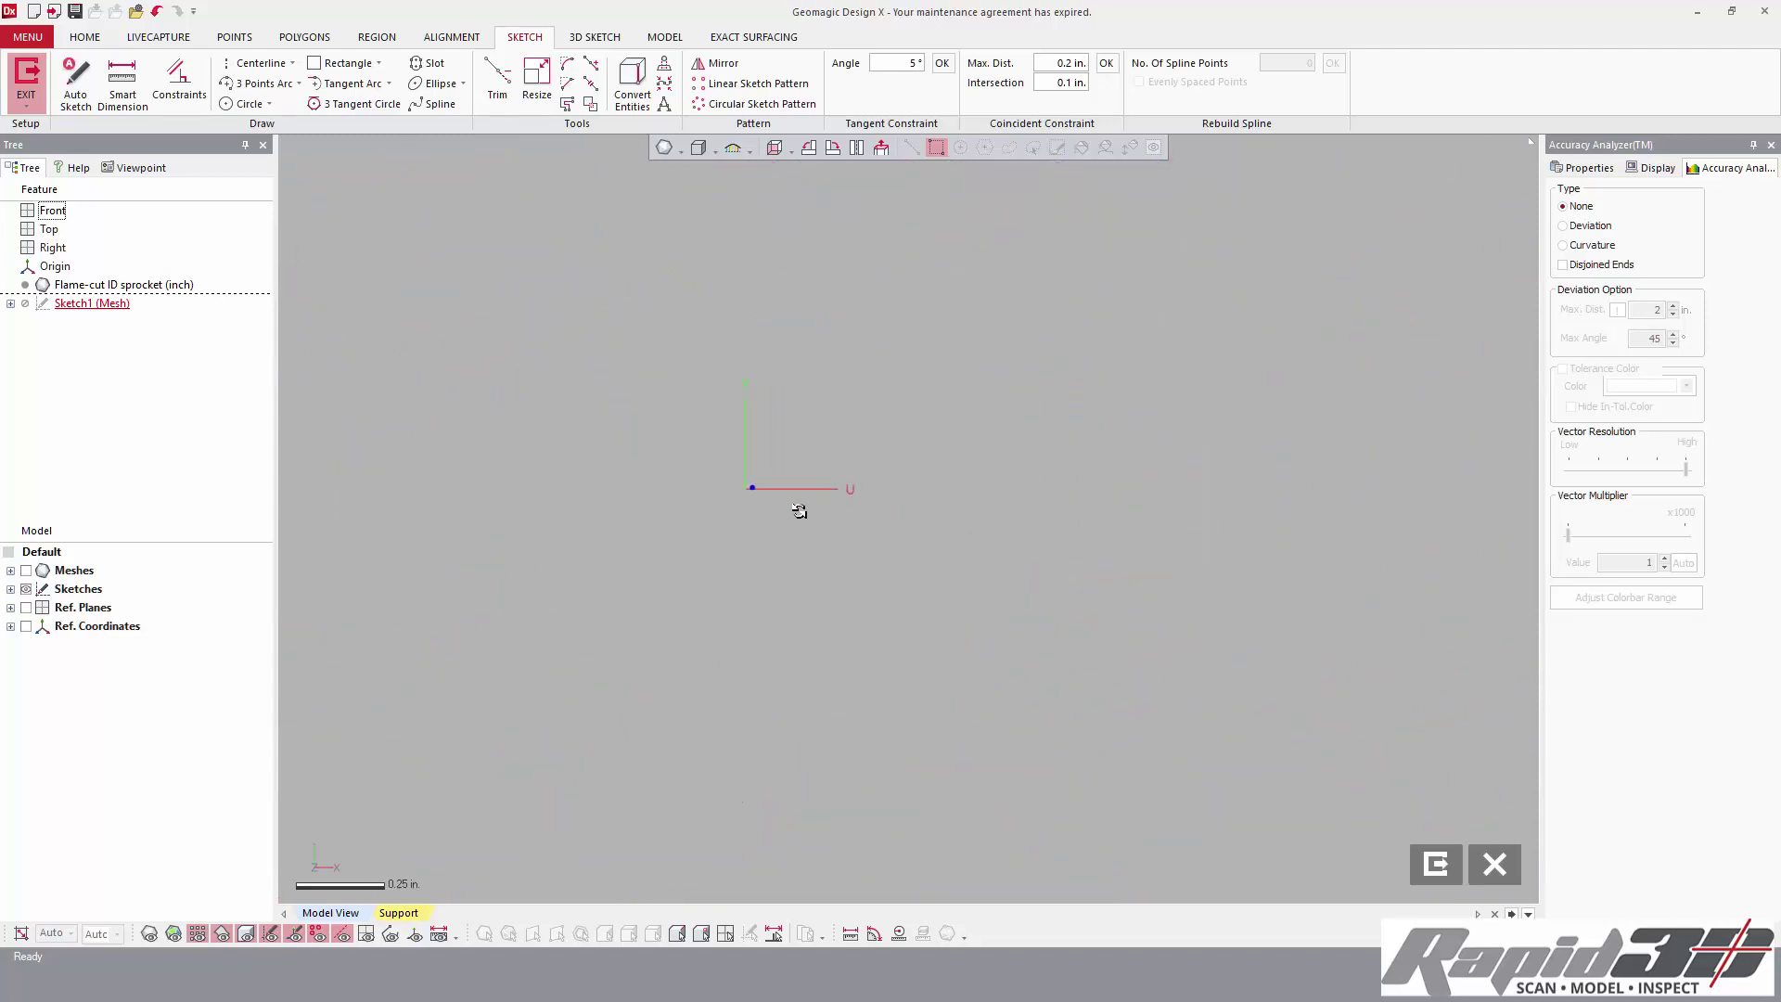
pyautogui.scroll(2, 761, 476)
pyautogui.moveTo(759, 474); pyautogui.dragTo(727, 476)
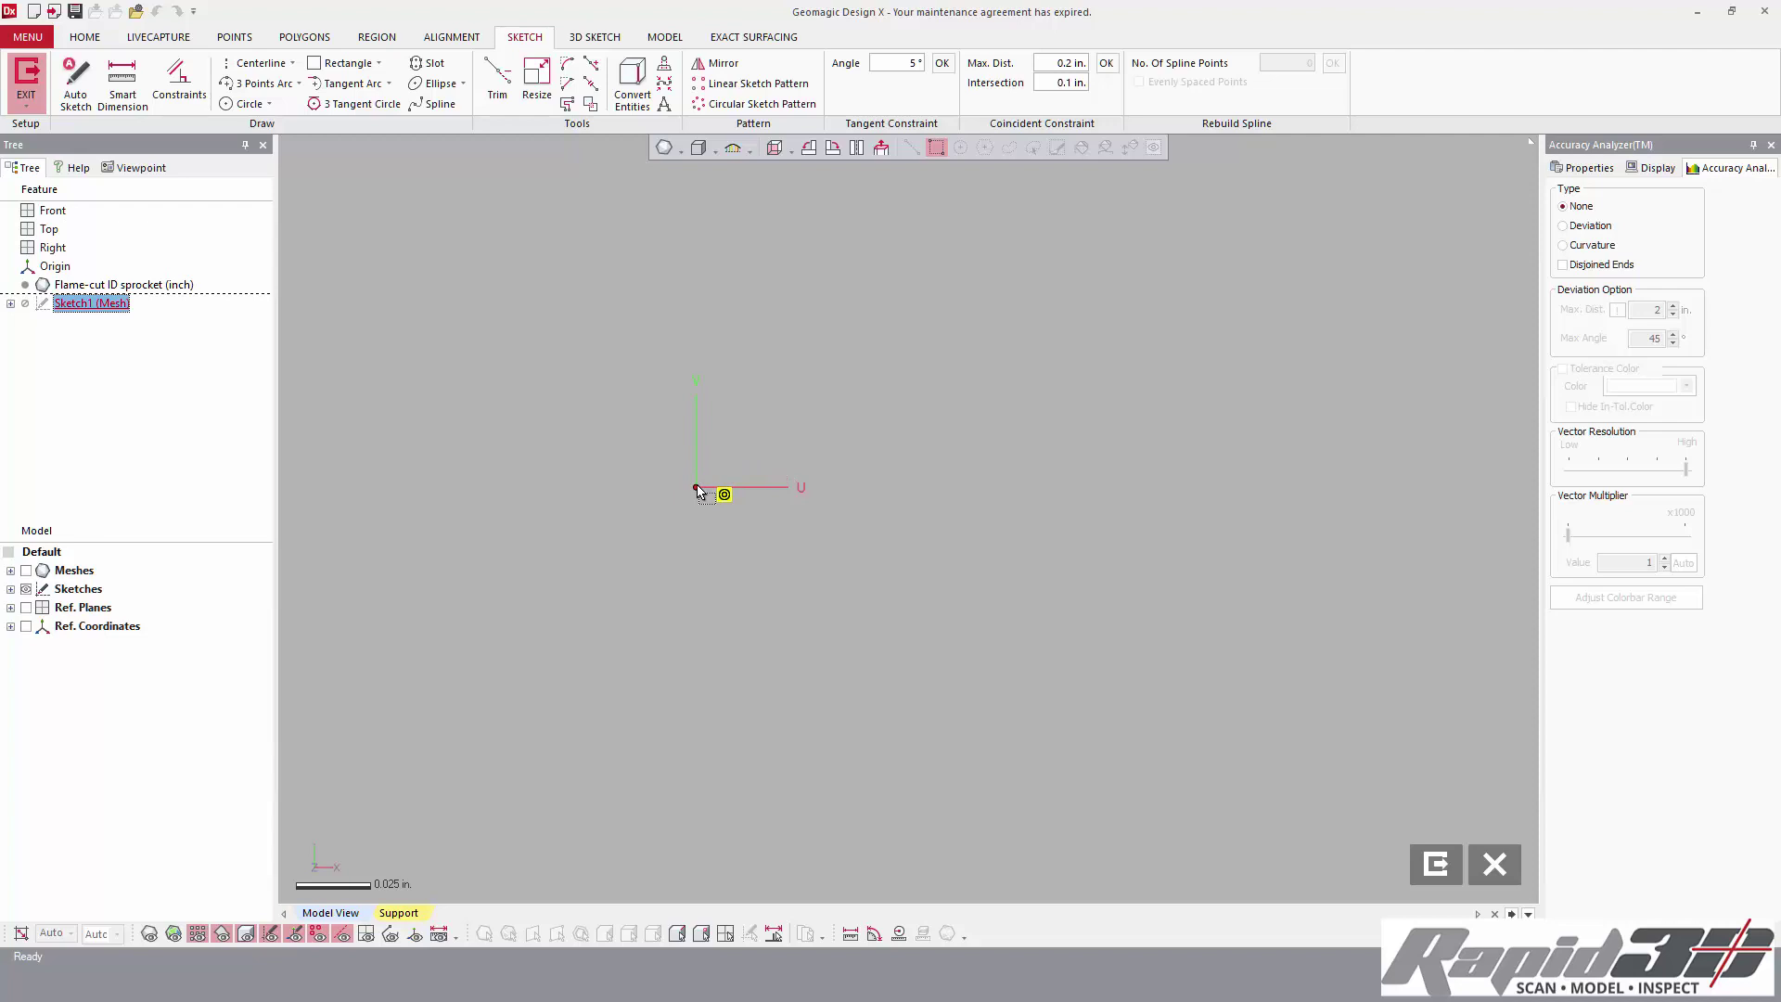
pyautogui.scroll(-15, 728, 520)
pyautogui.scroll(-2, 837, 514)
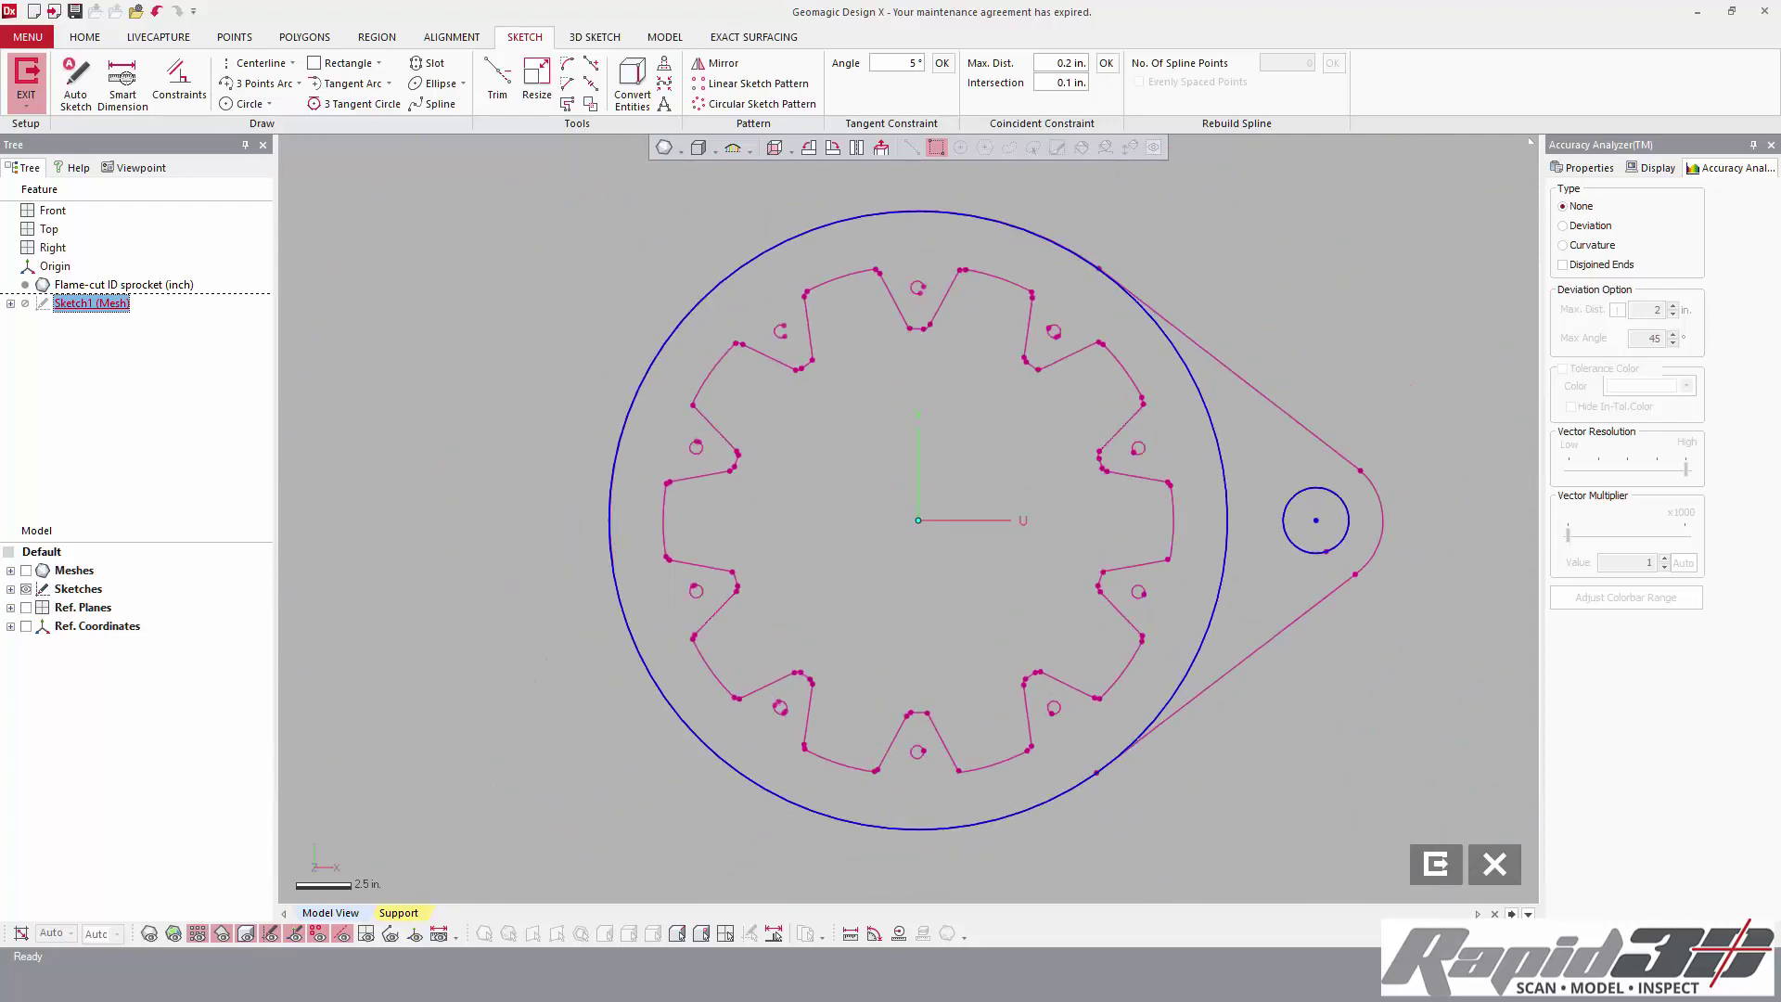
# - Dimension the radius of the sprocket's outer circle
pyautogui.click(128, 79)
pyautogui.click(760, 230)
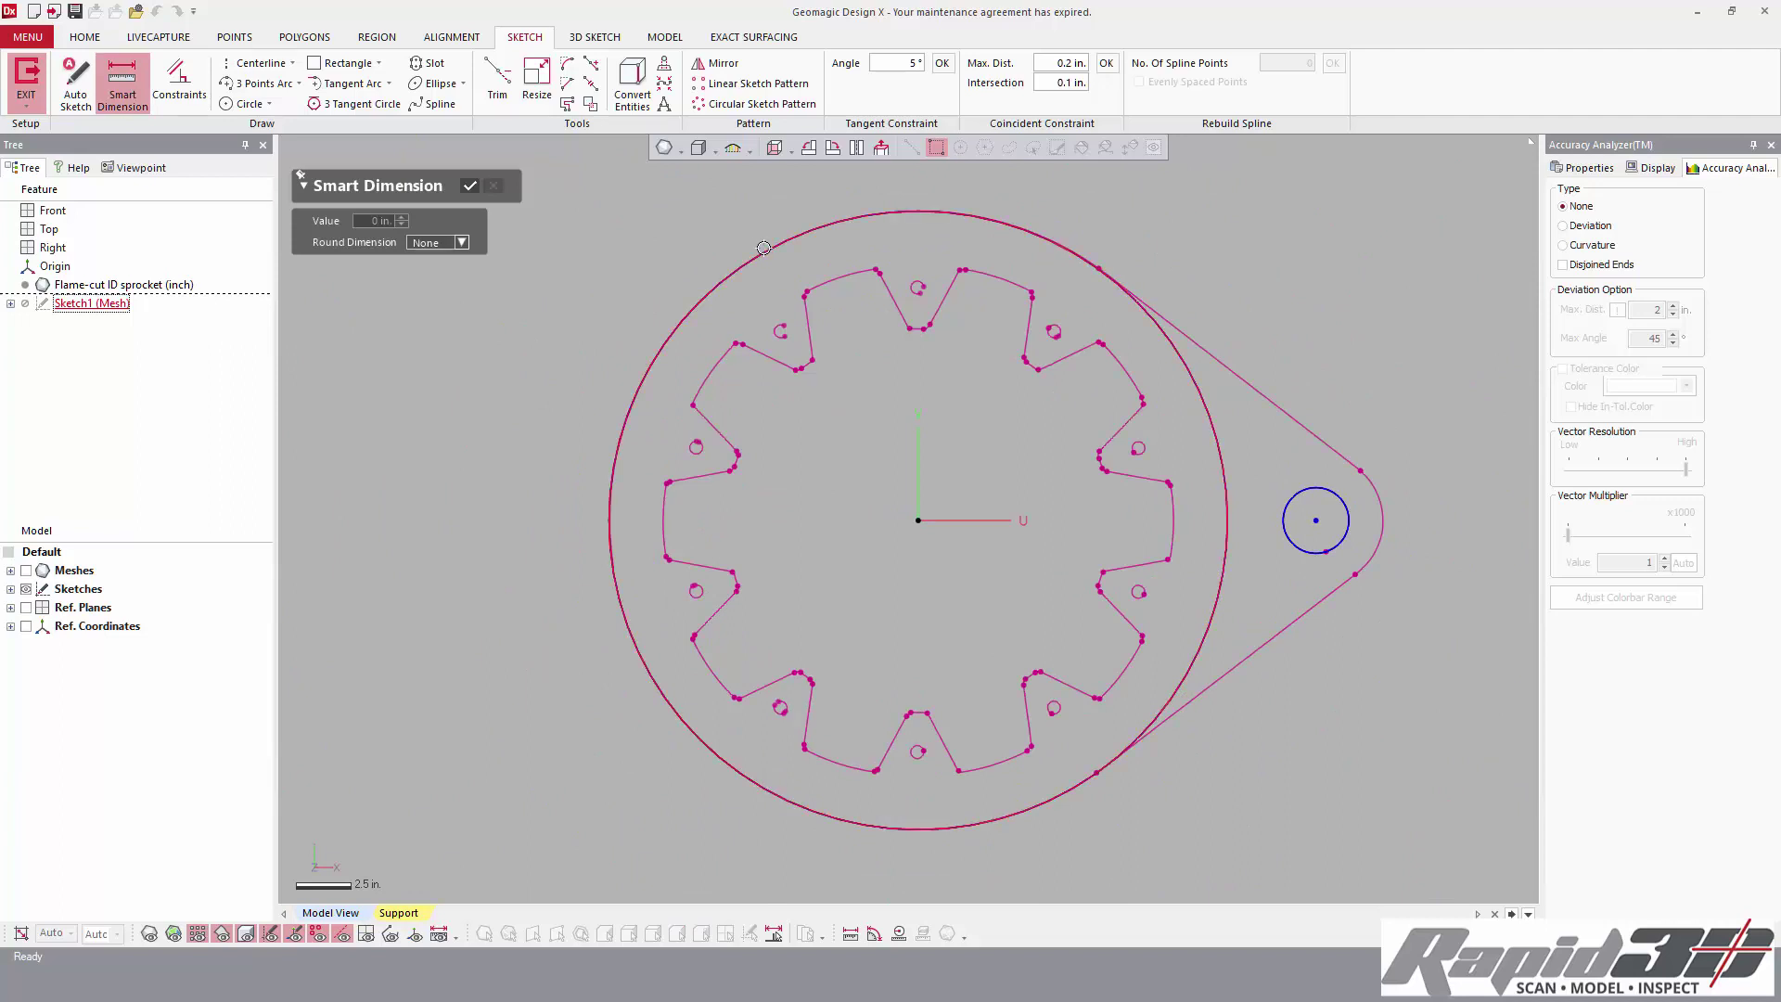
pyautogui.click(664, 237)
pyautogui.click(468, 186)
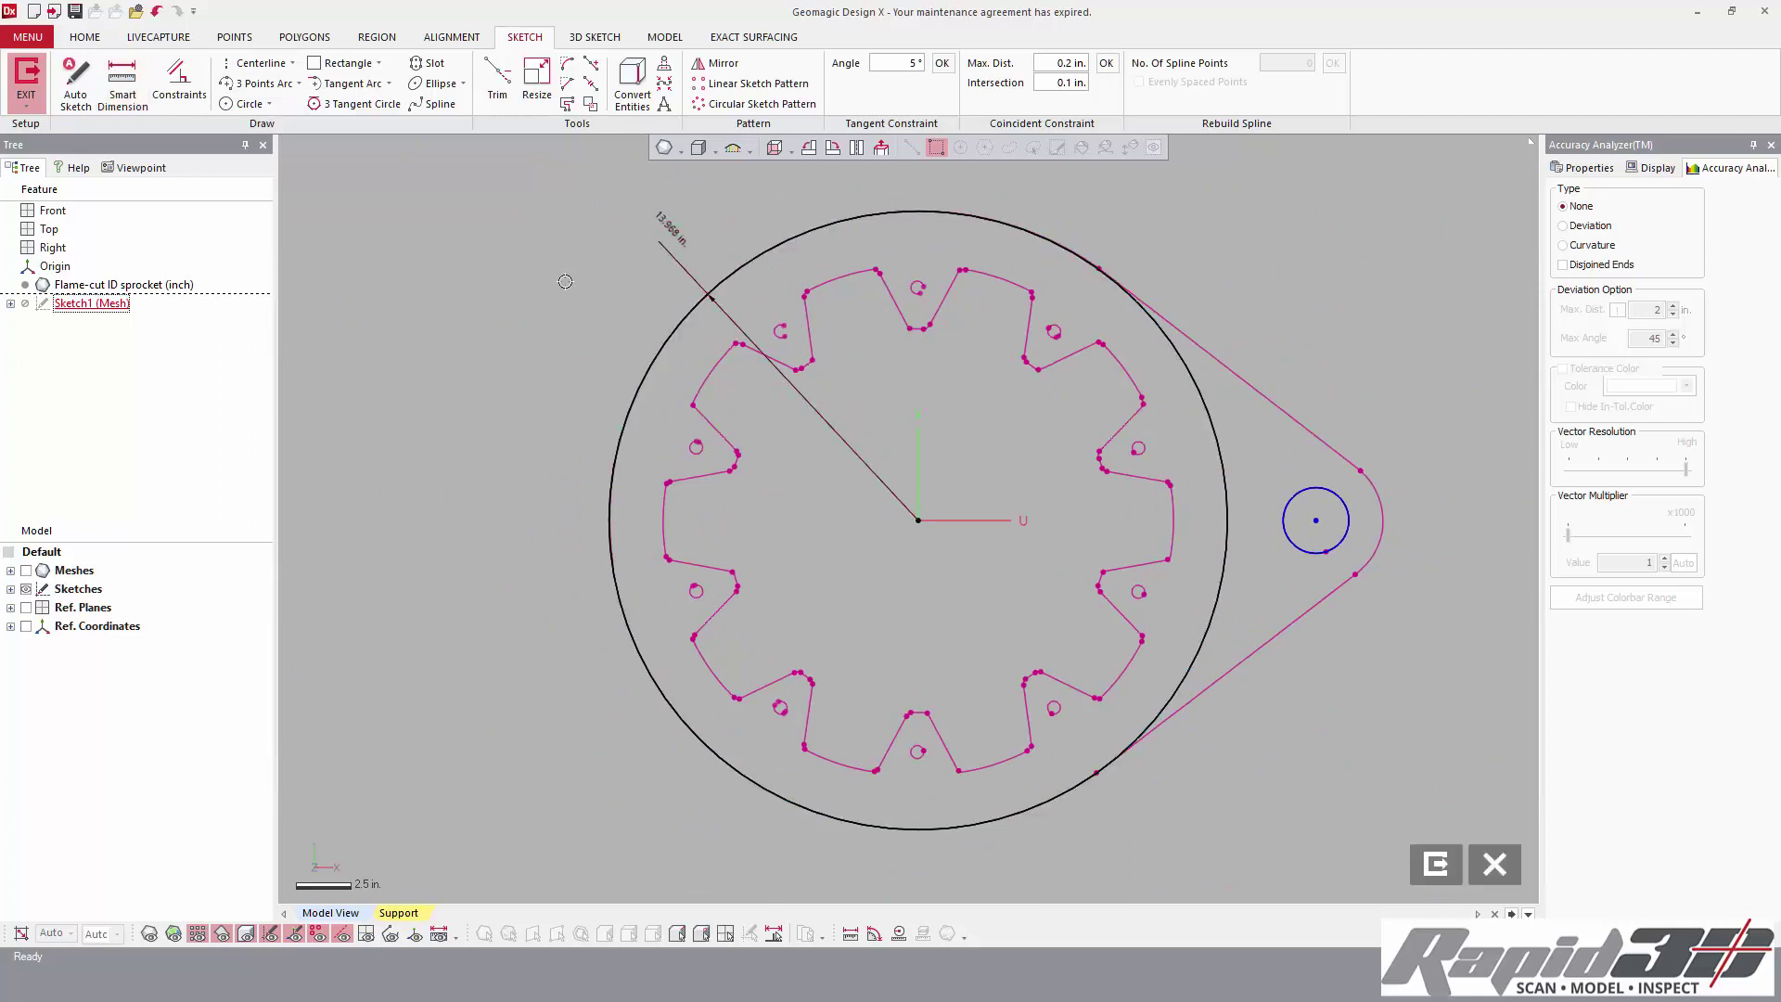
# - Dimension the radius of the hole circle in the pointed end
pyautogui.moveTo(835, 356); pyautogui.dragTo(603, 385, button='middle')
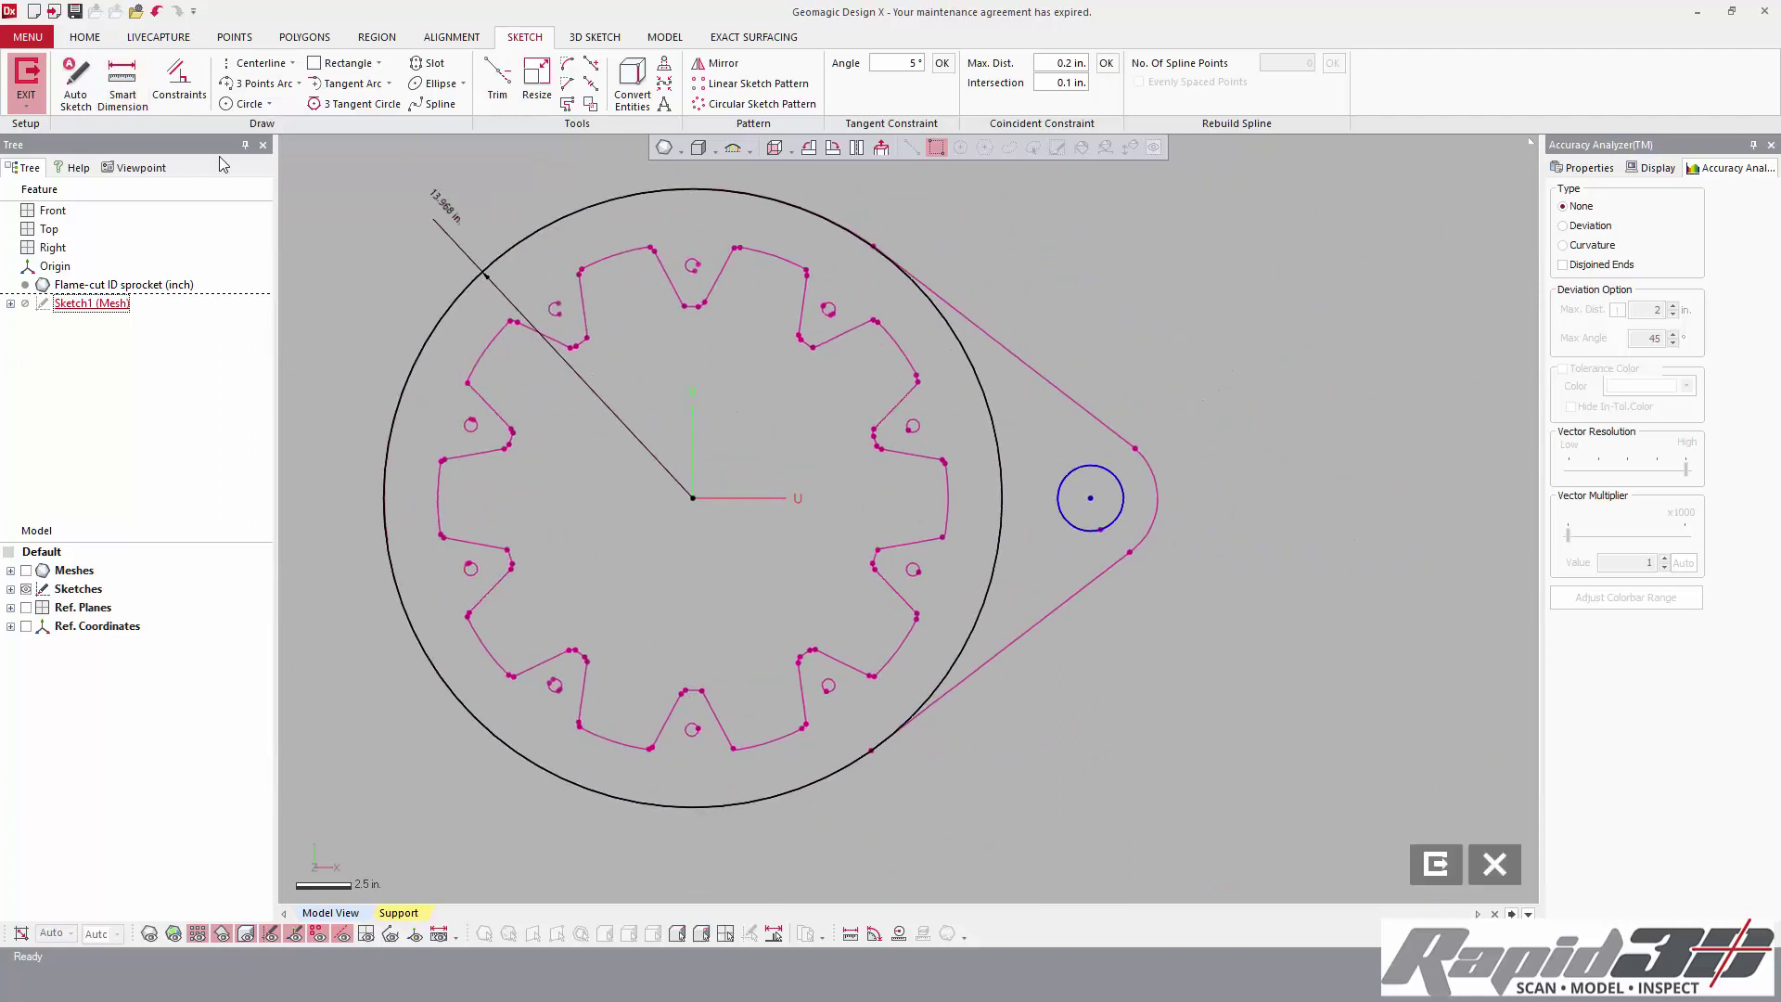
pyautogui.click(124, 86)
pyautogui.click(1119, 469)
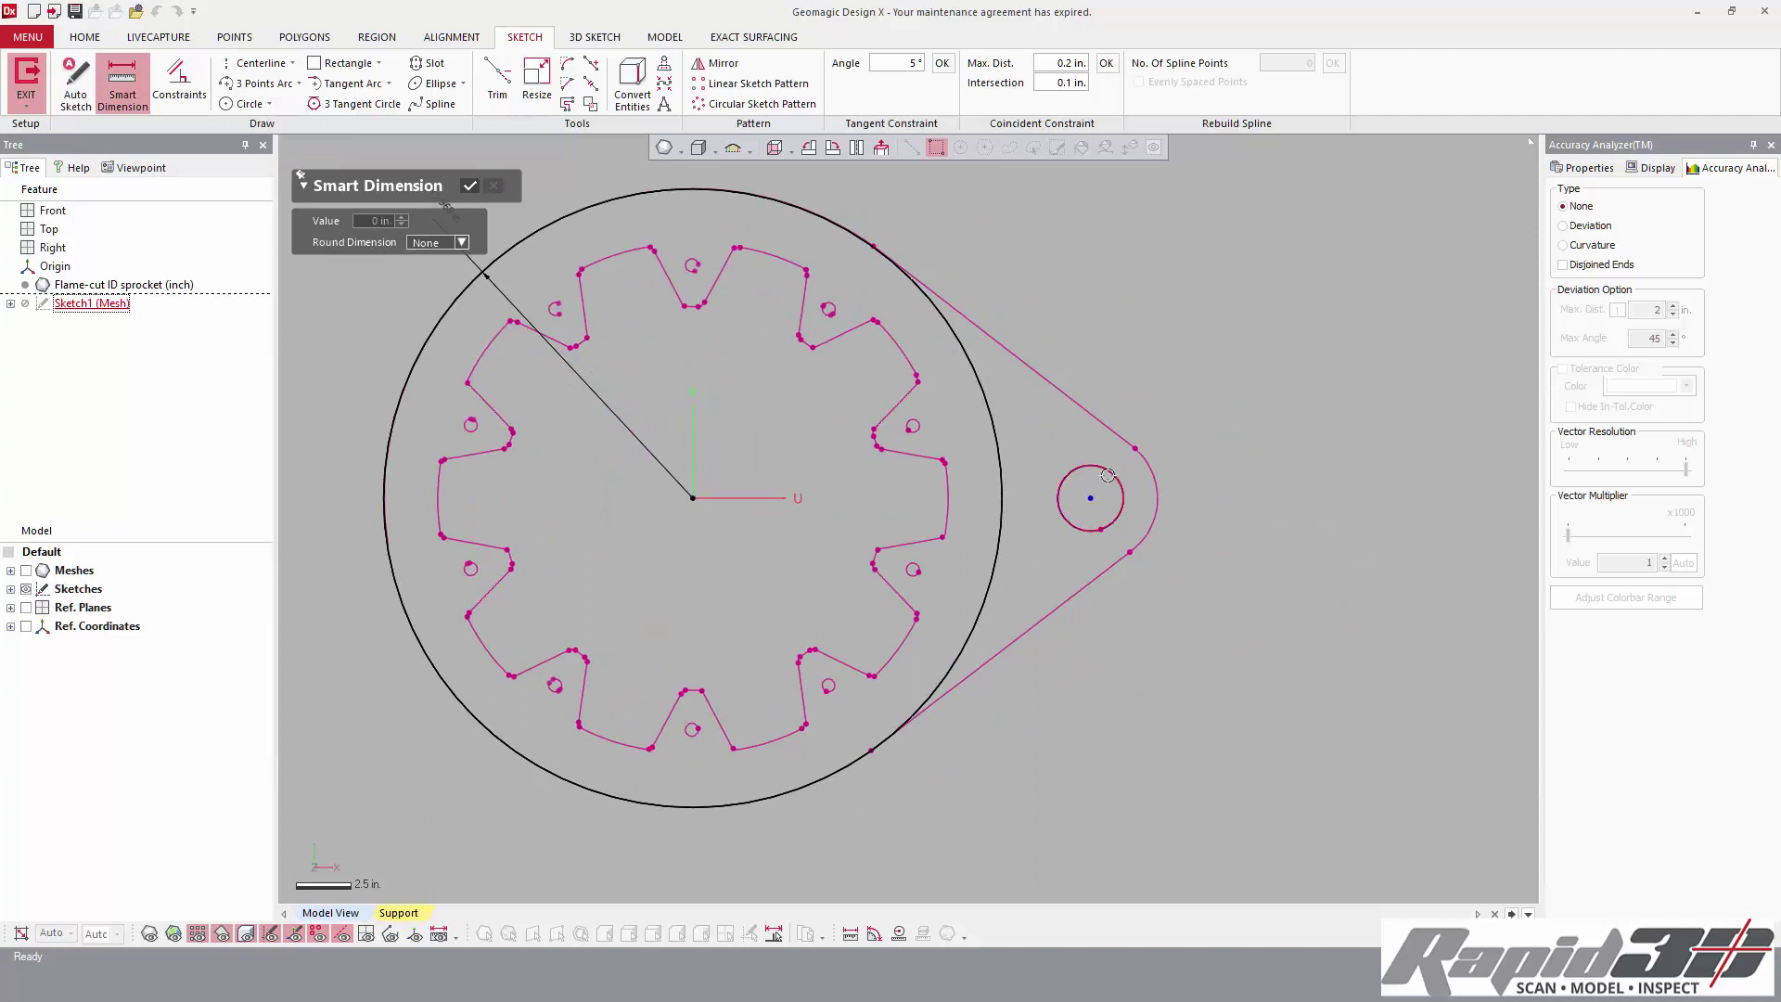
pyautogui.click(1198, 424)
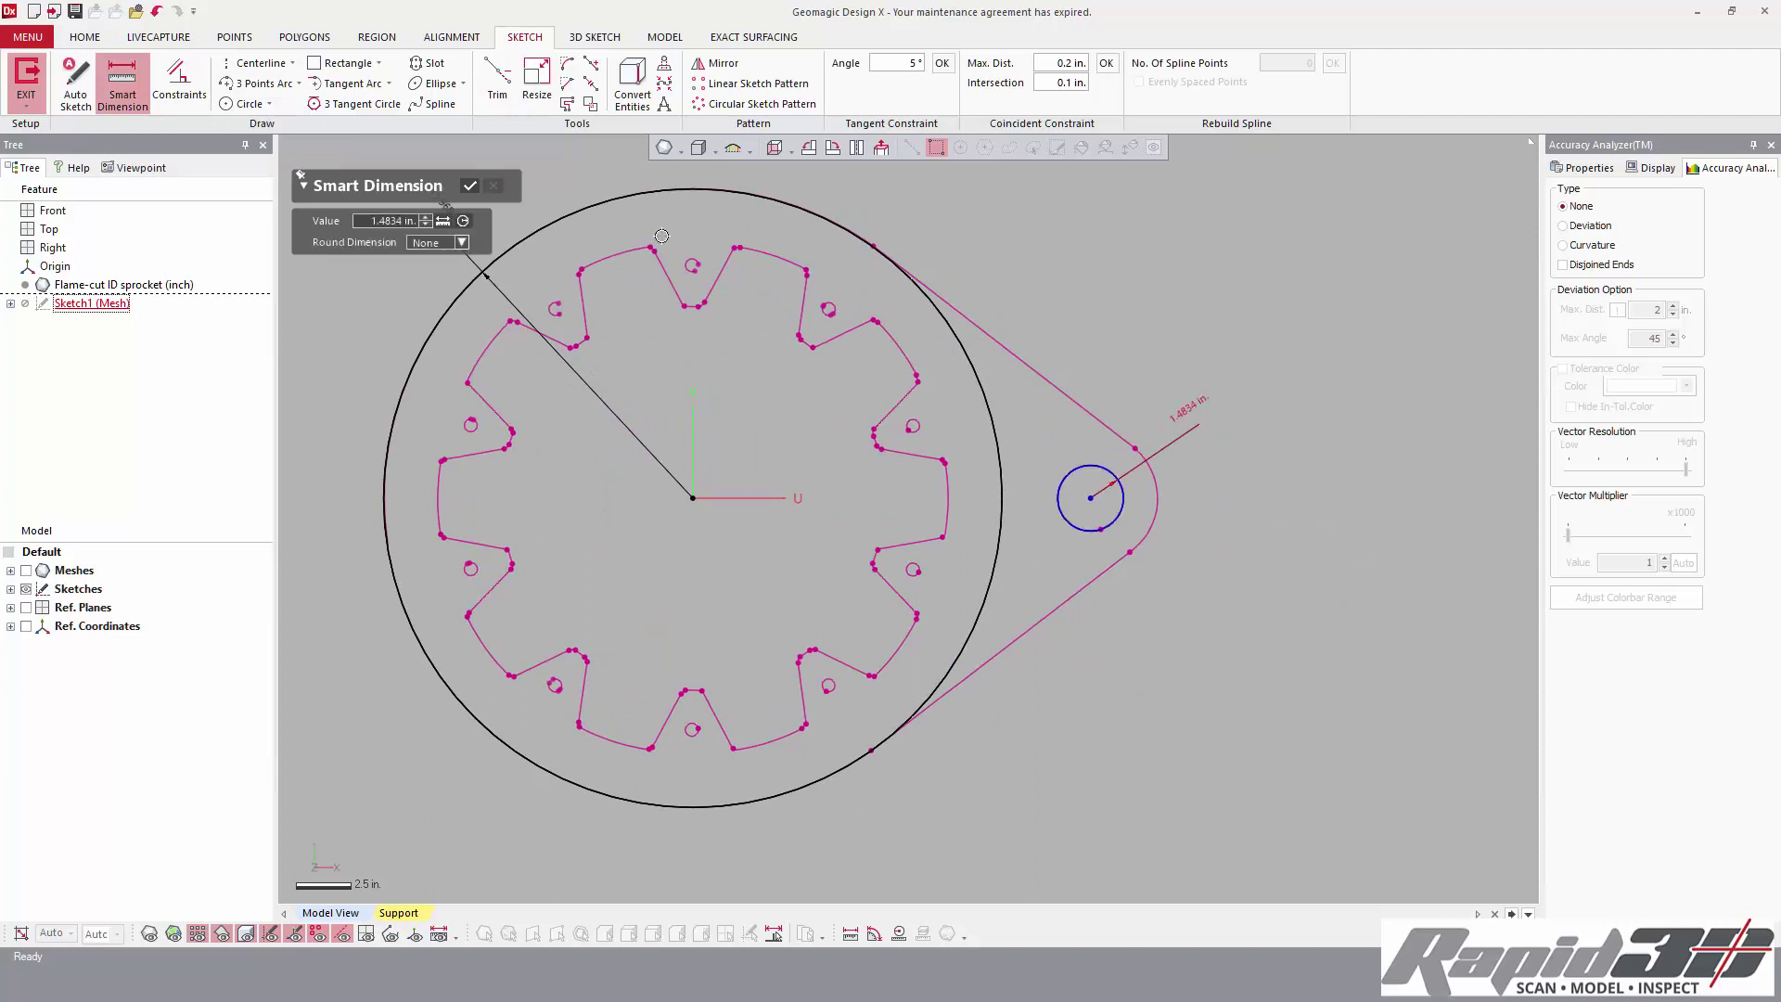
pyautogui.click(471, 187)
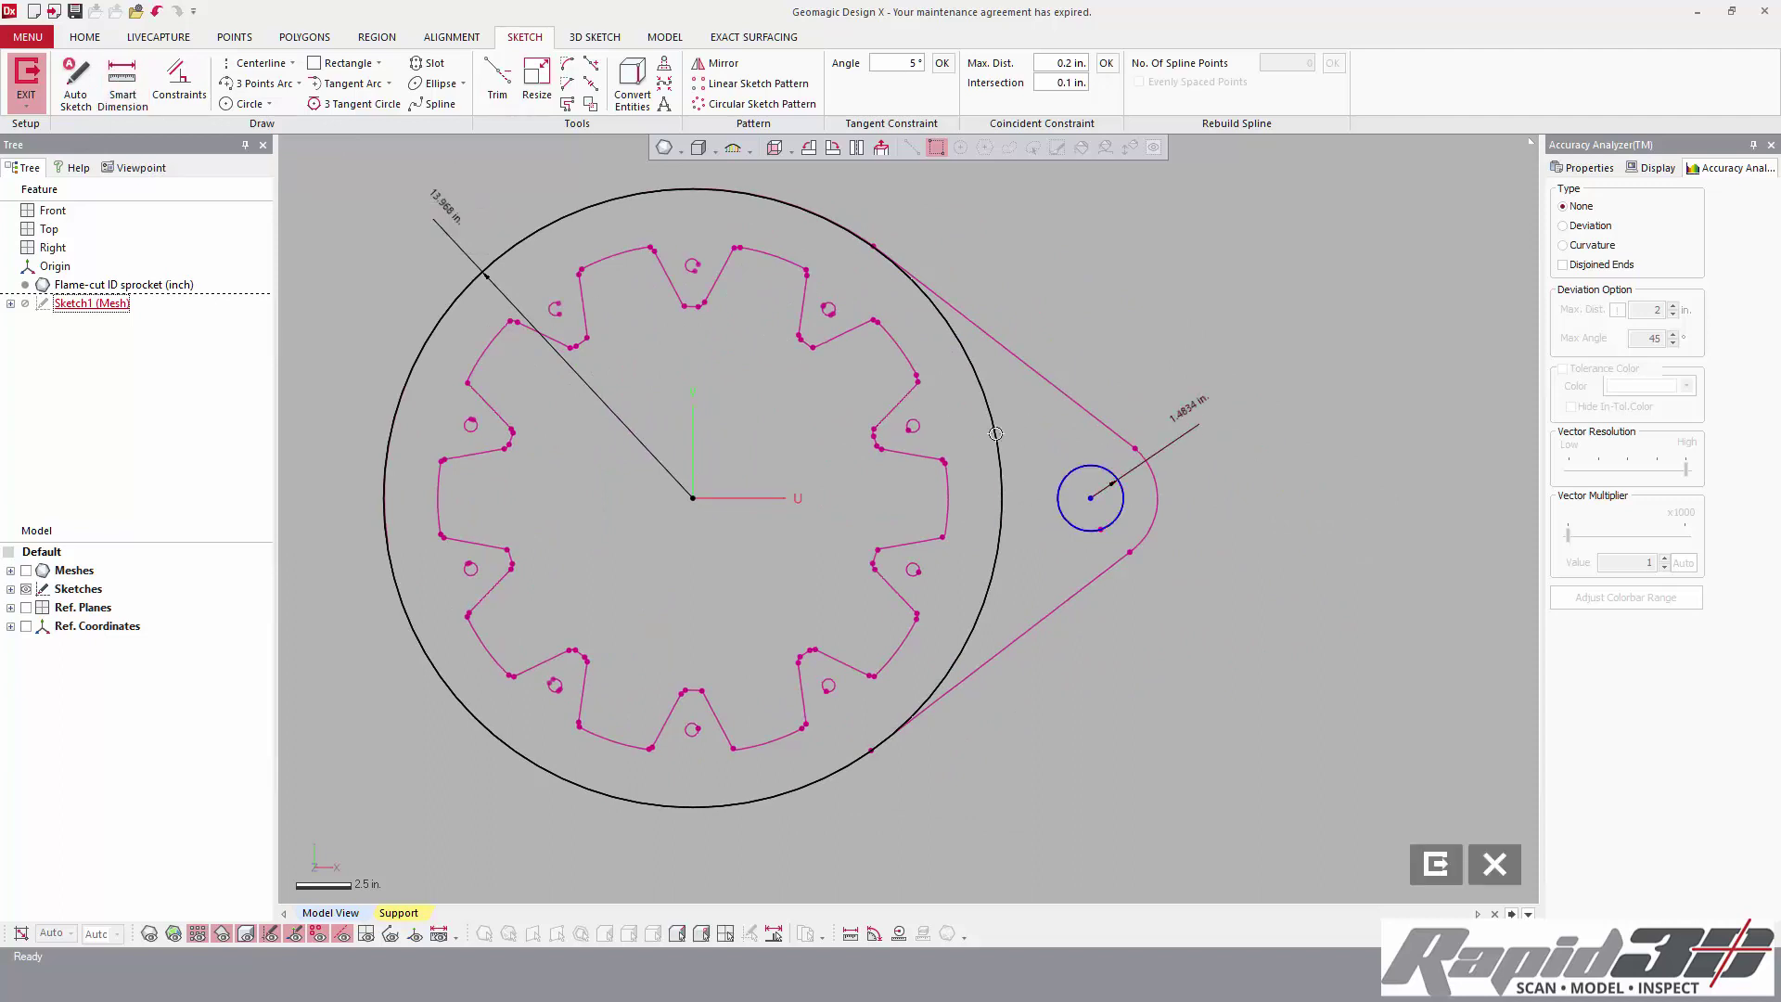
# - Draw a construction centerline from the outer circle's center at the origin to the hole circle's center
pyautogui.click(252, 68)
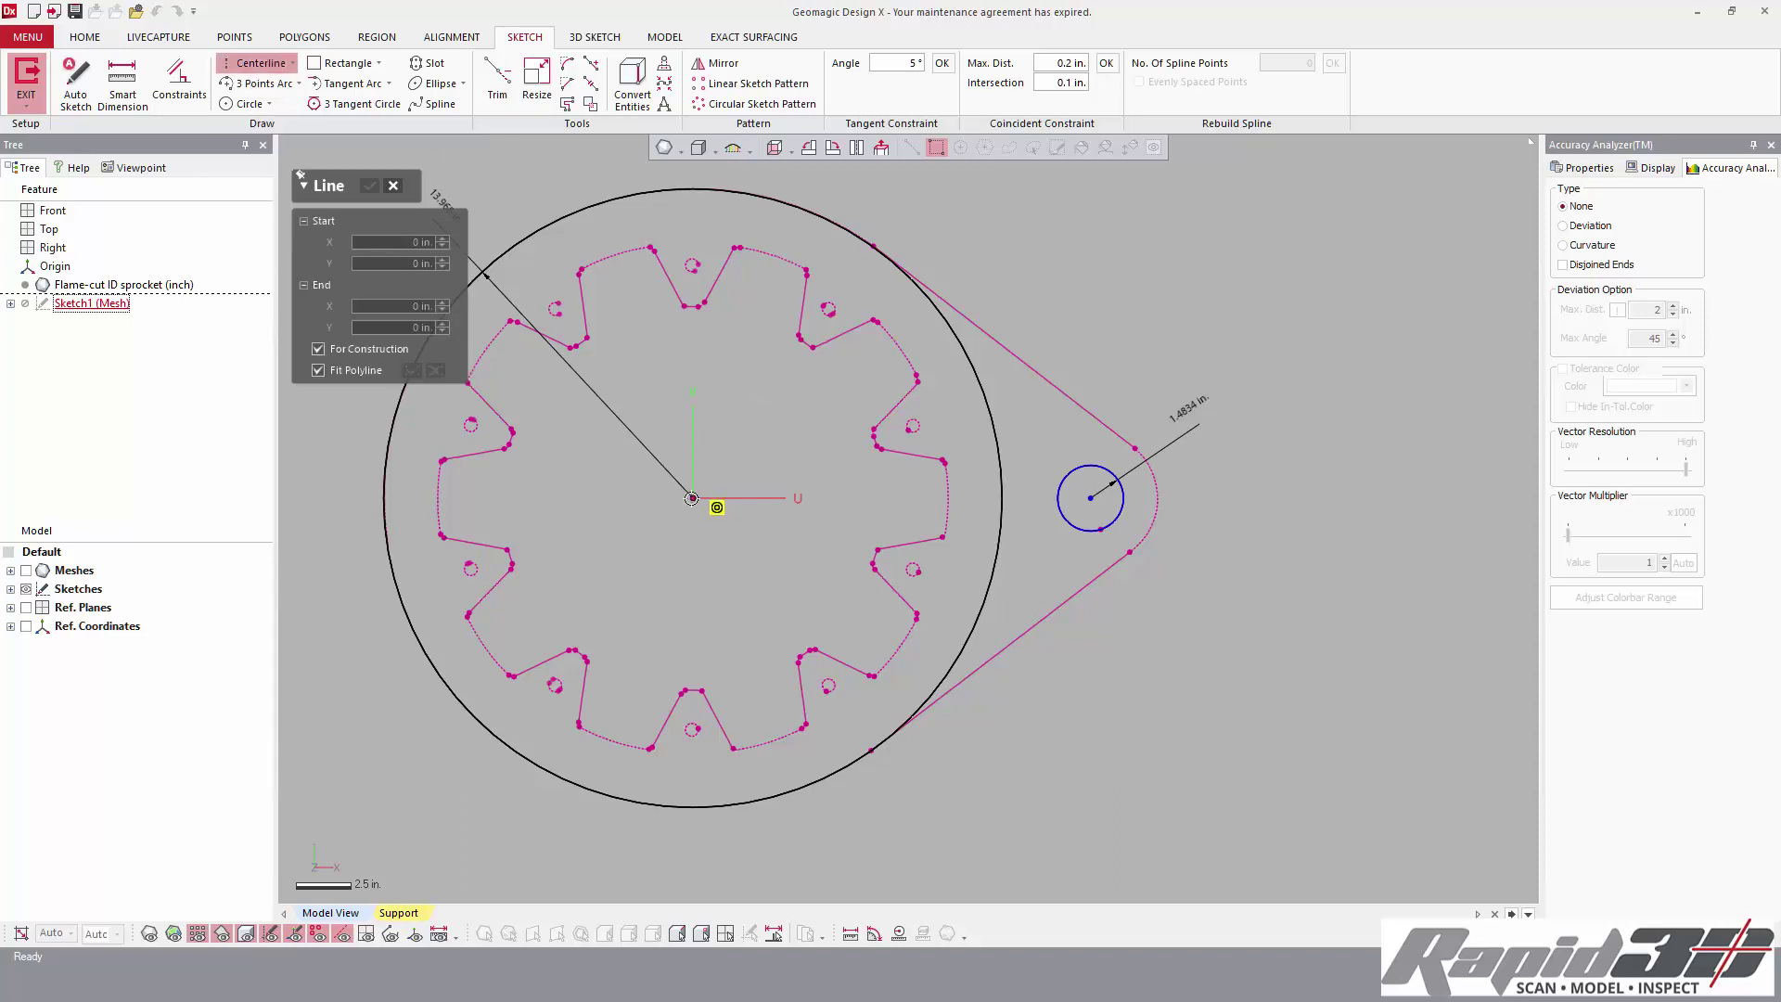
pyautogui.click(692, 499)
pyautogui.click(1090, 499)
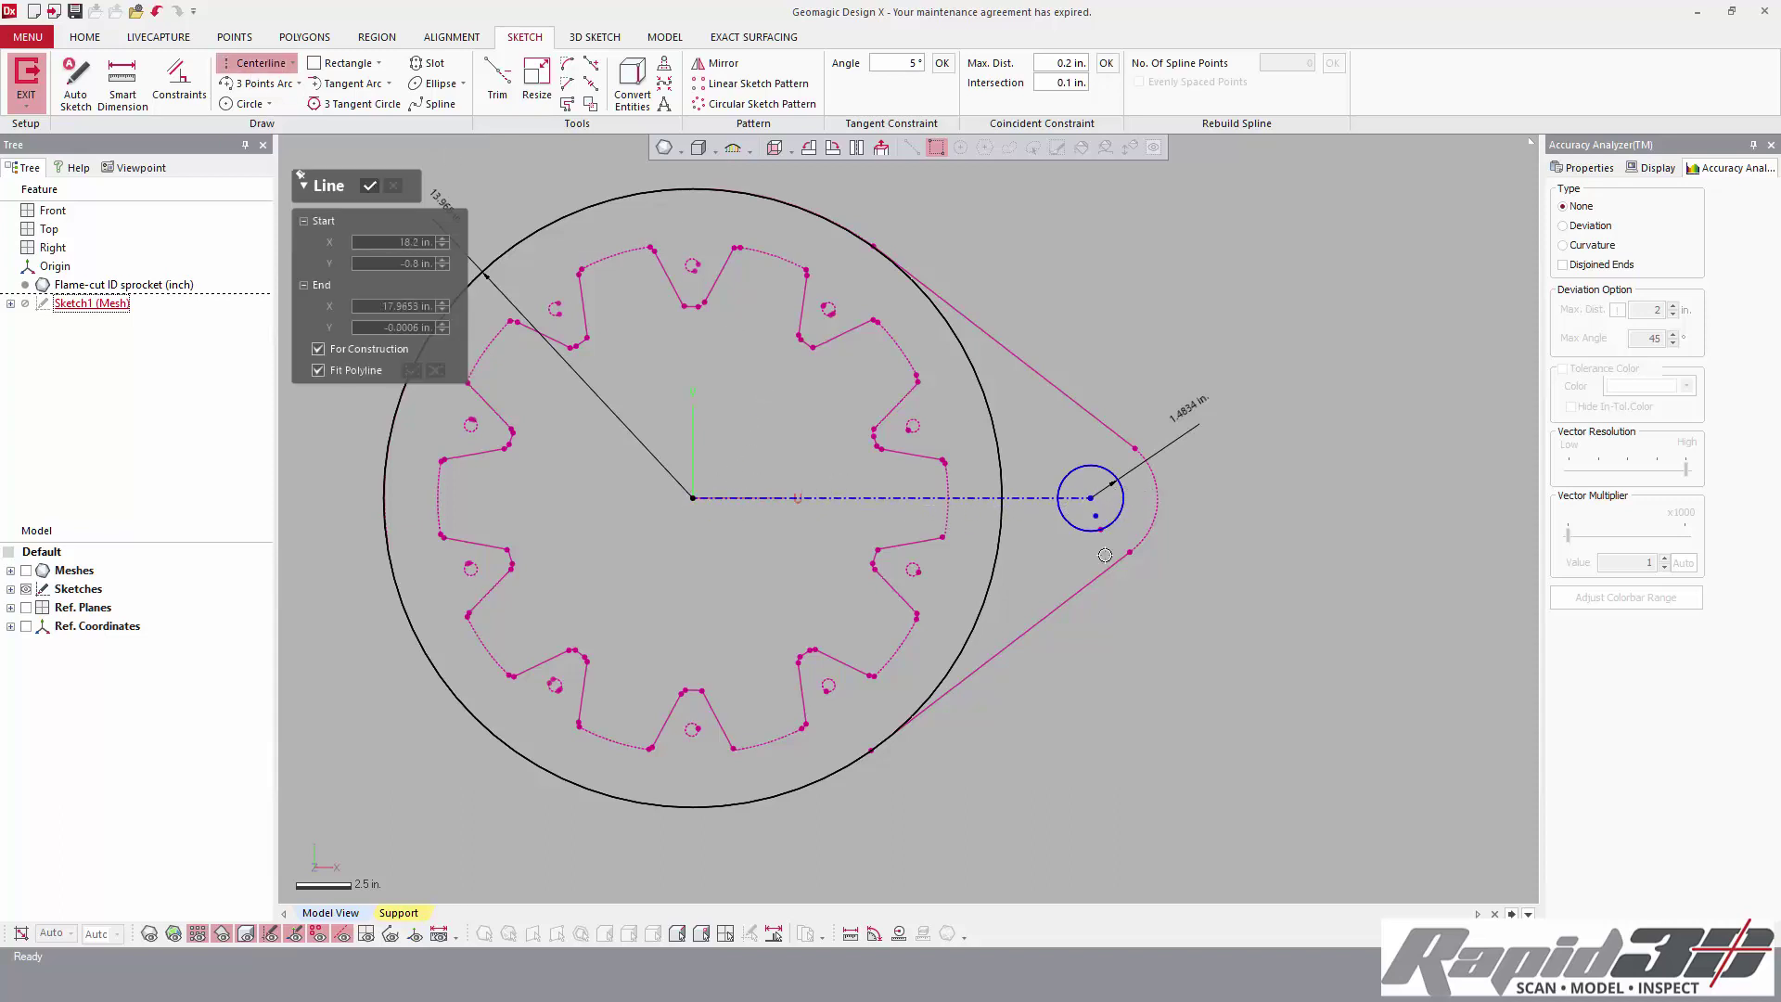
pyautogui.press('Escape')
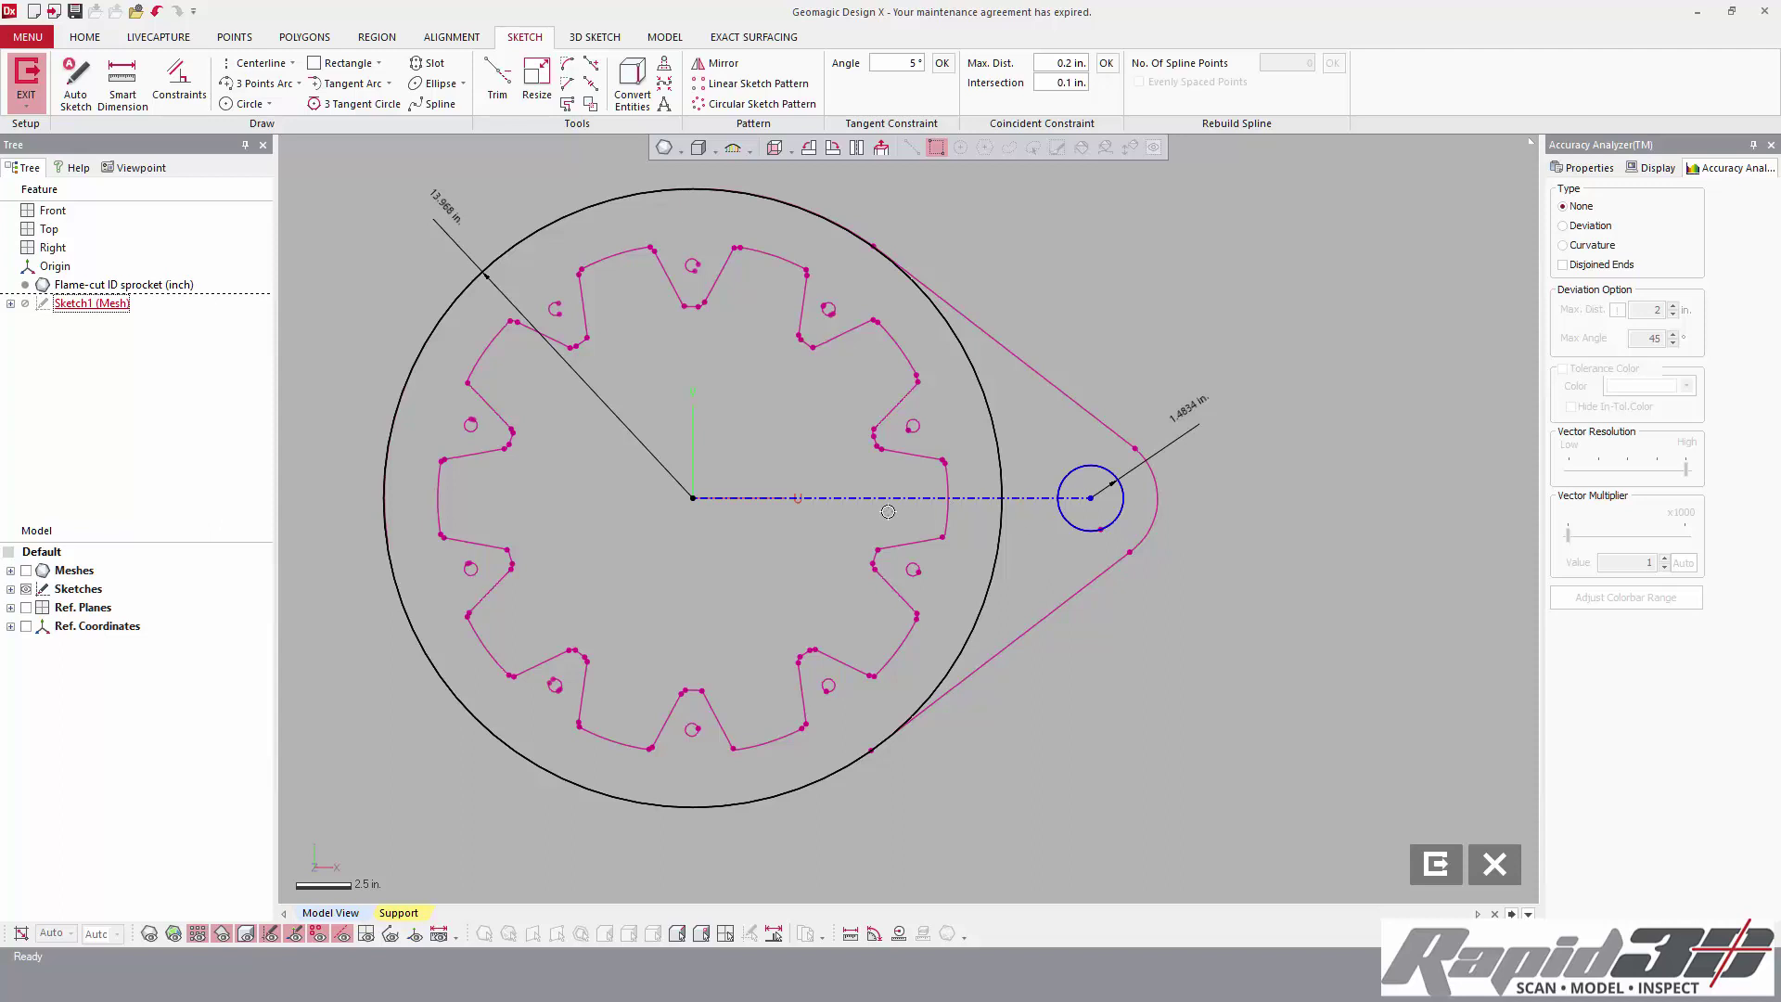
# - Apply a horizontal constraint to the construction centerline between the outer circle and the hole circle
pyautogui.rightClick(1039, 498)
pyautogui.click(1057, 454)
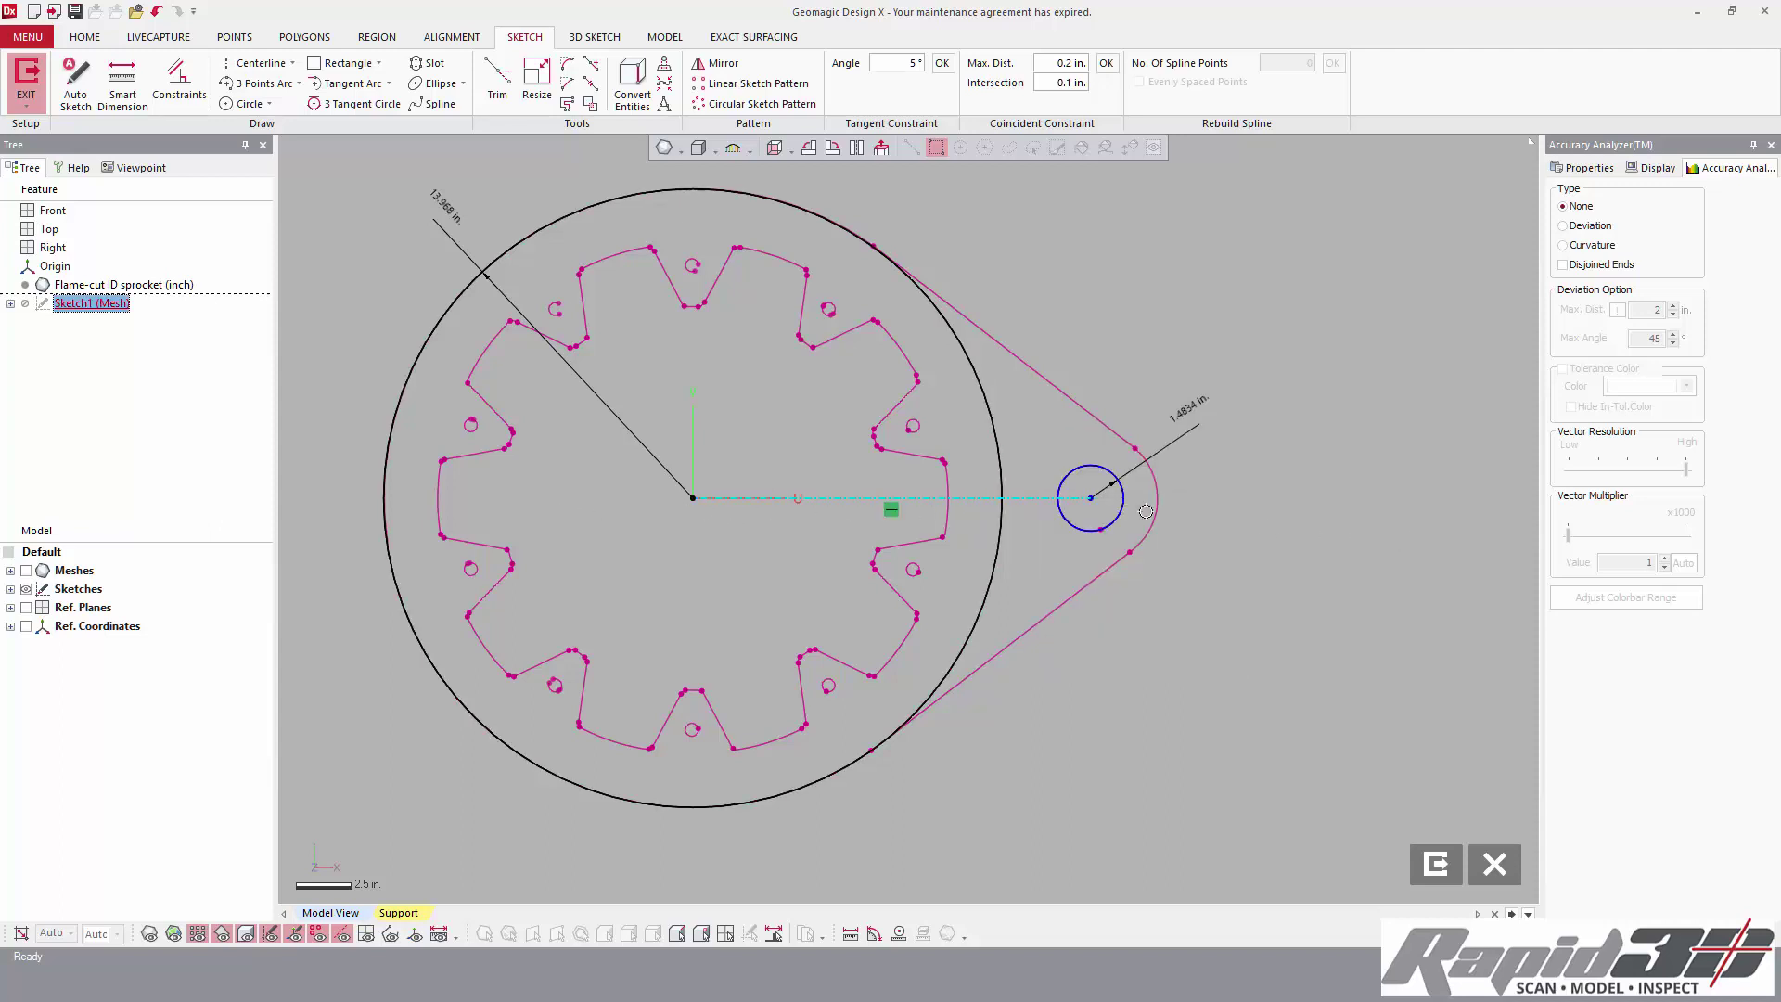
pyautogui.click(1233, 513)
# - Dimension the centerline's length between the two circle centers, placing the dimension above the profile
pyautogui.click(122, 84)
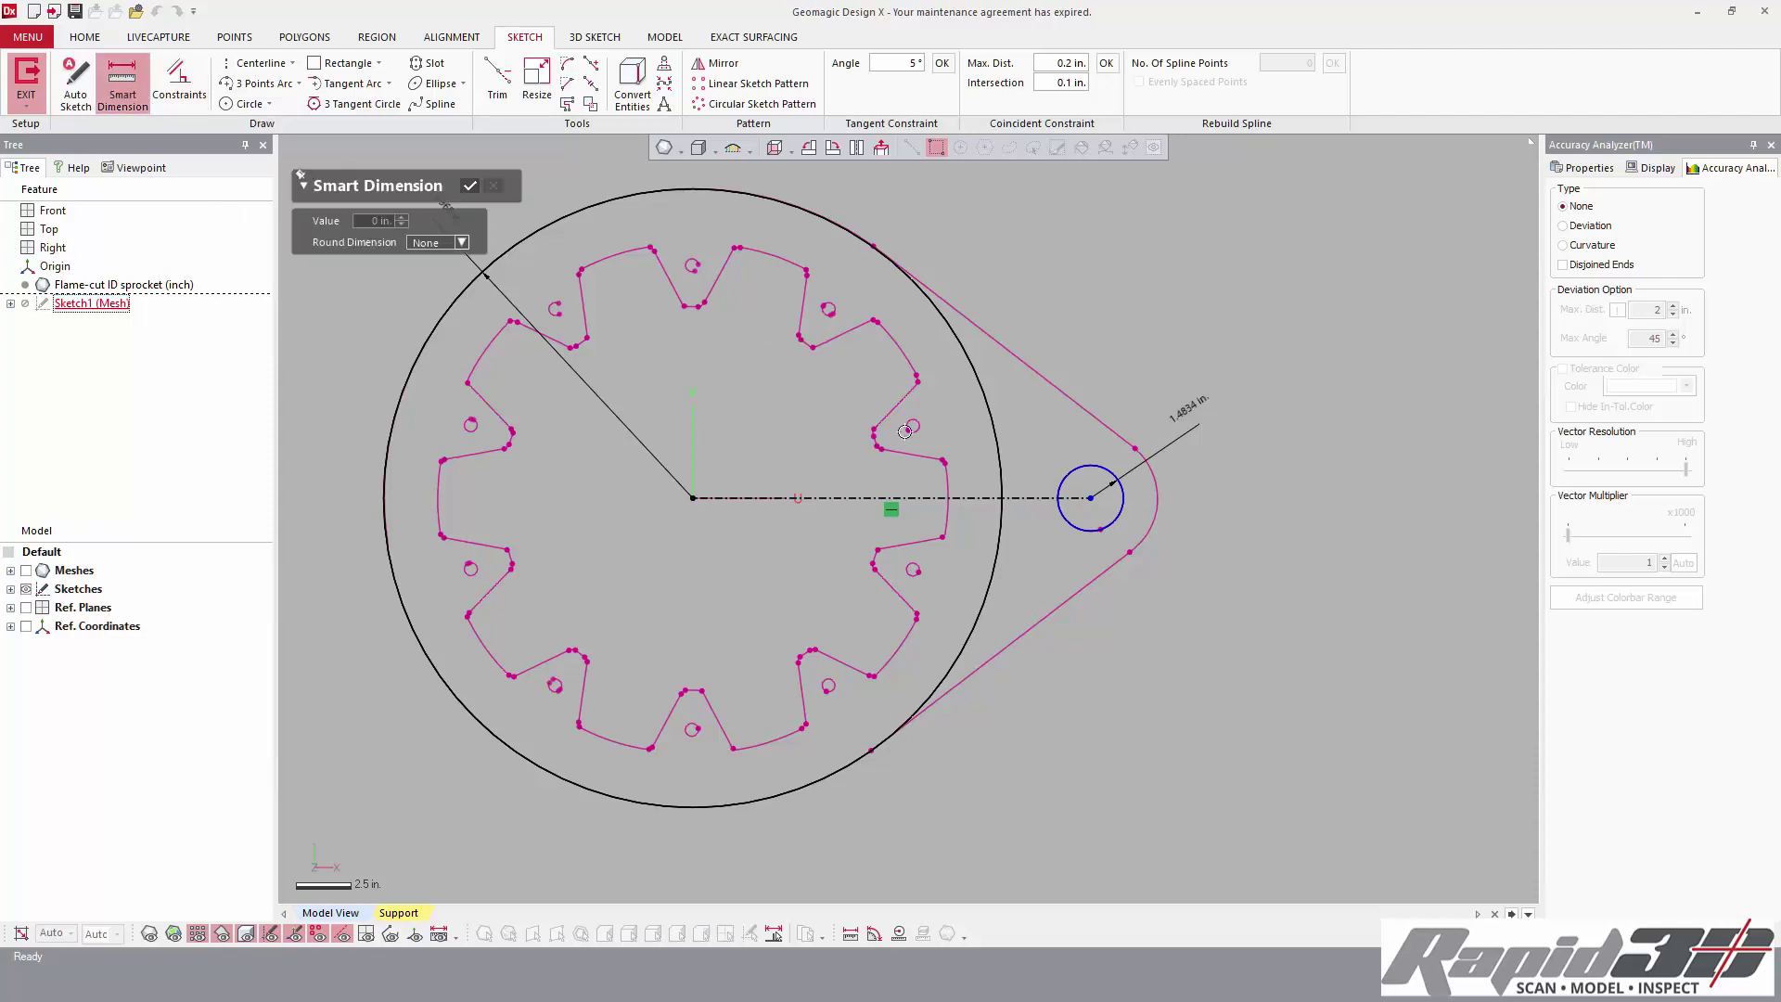
pyautogui.click(1026, 497)
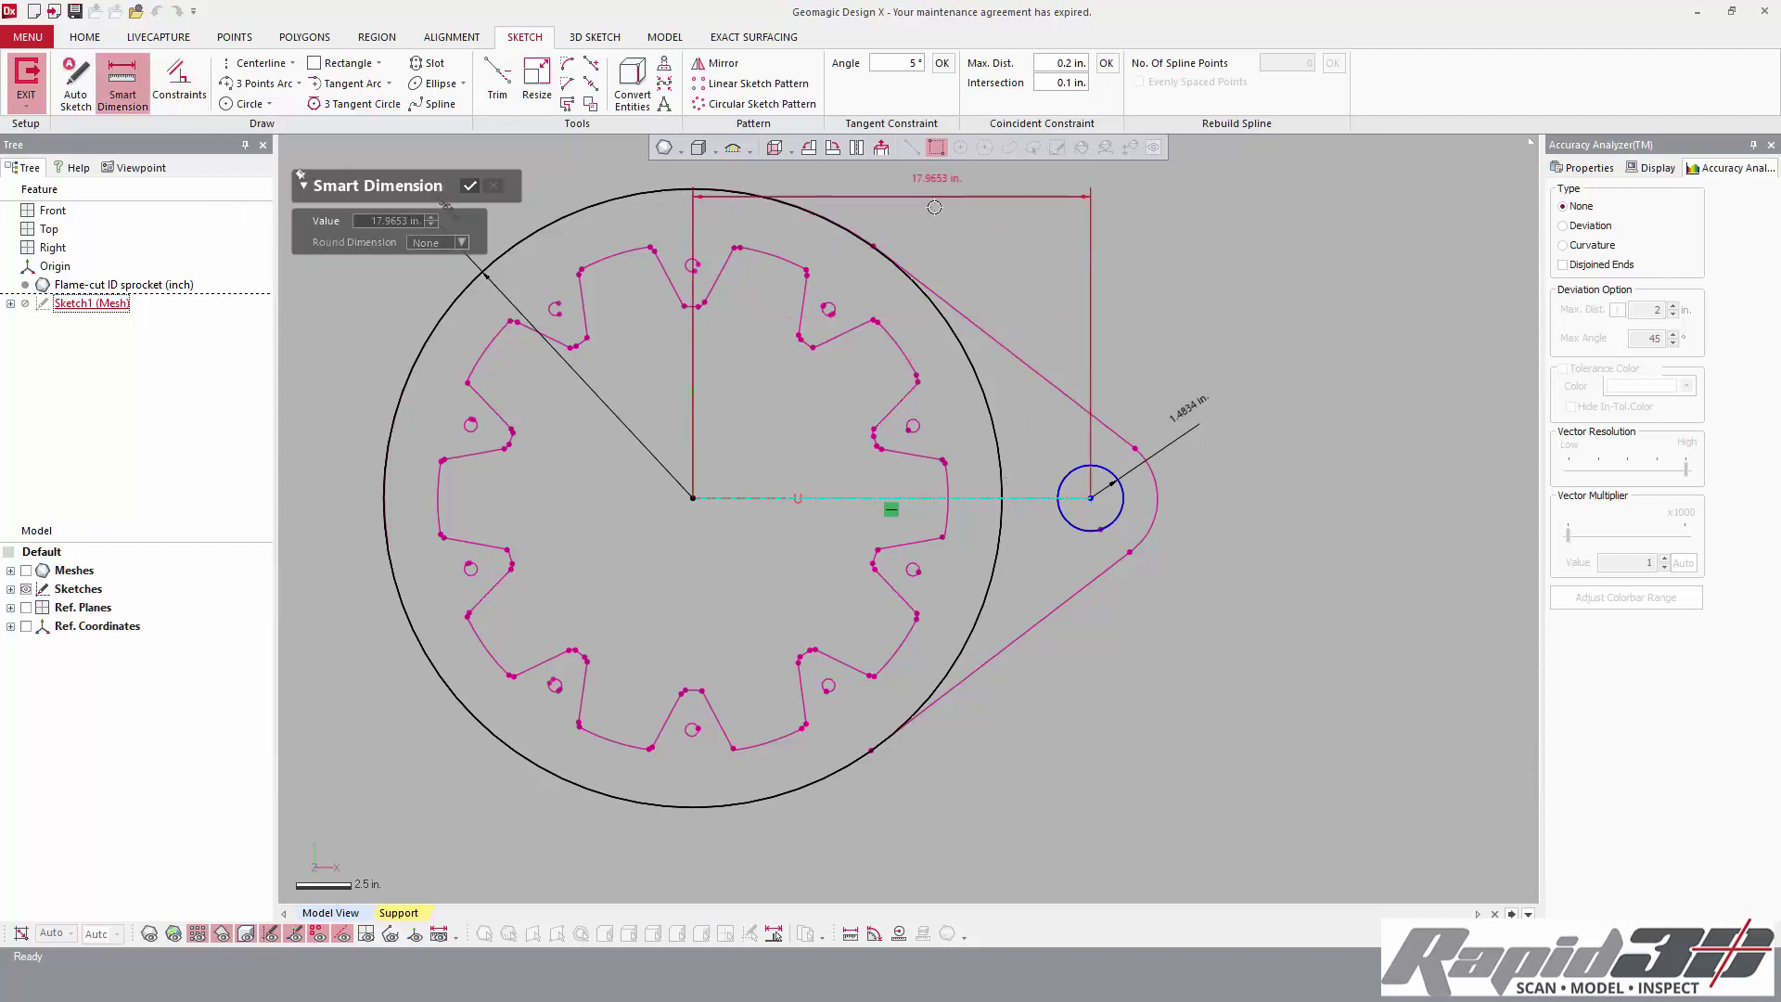
pyautogui.click(994, 214)
pyautogui.click(471, 187)
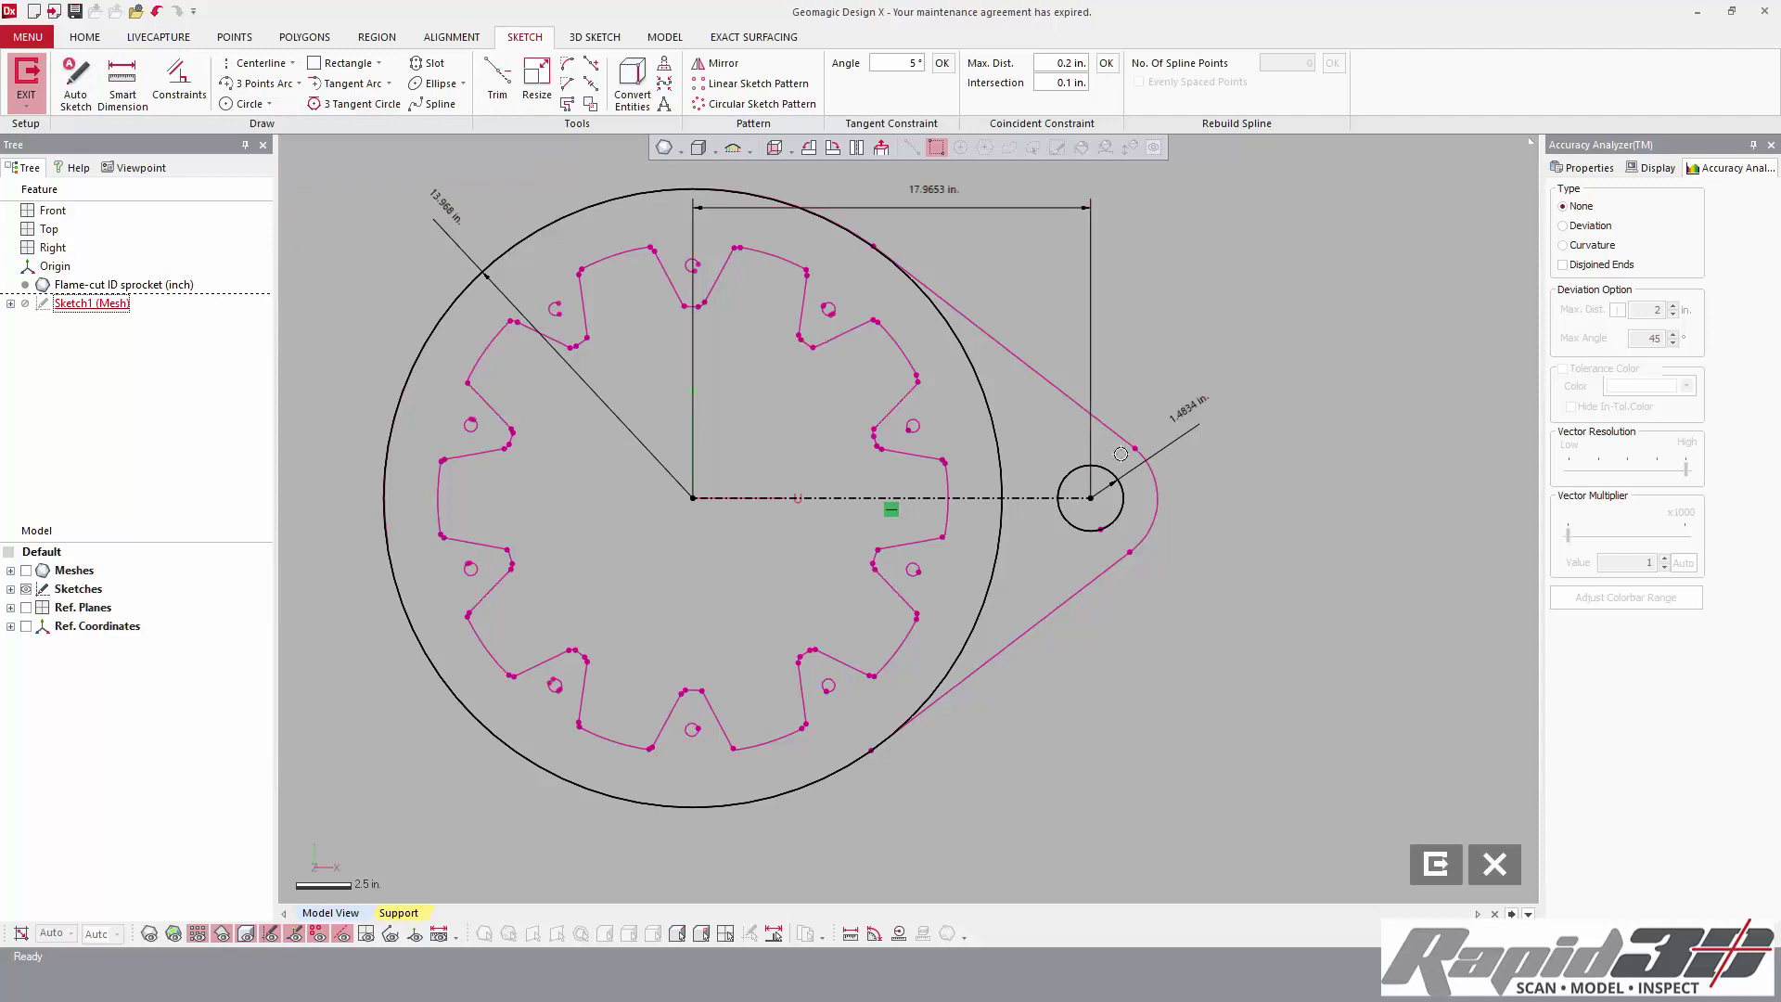
# - Fit a circle to the rounded outer arc of the pointed end
pyautogui.click(246, 103)
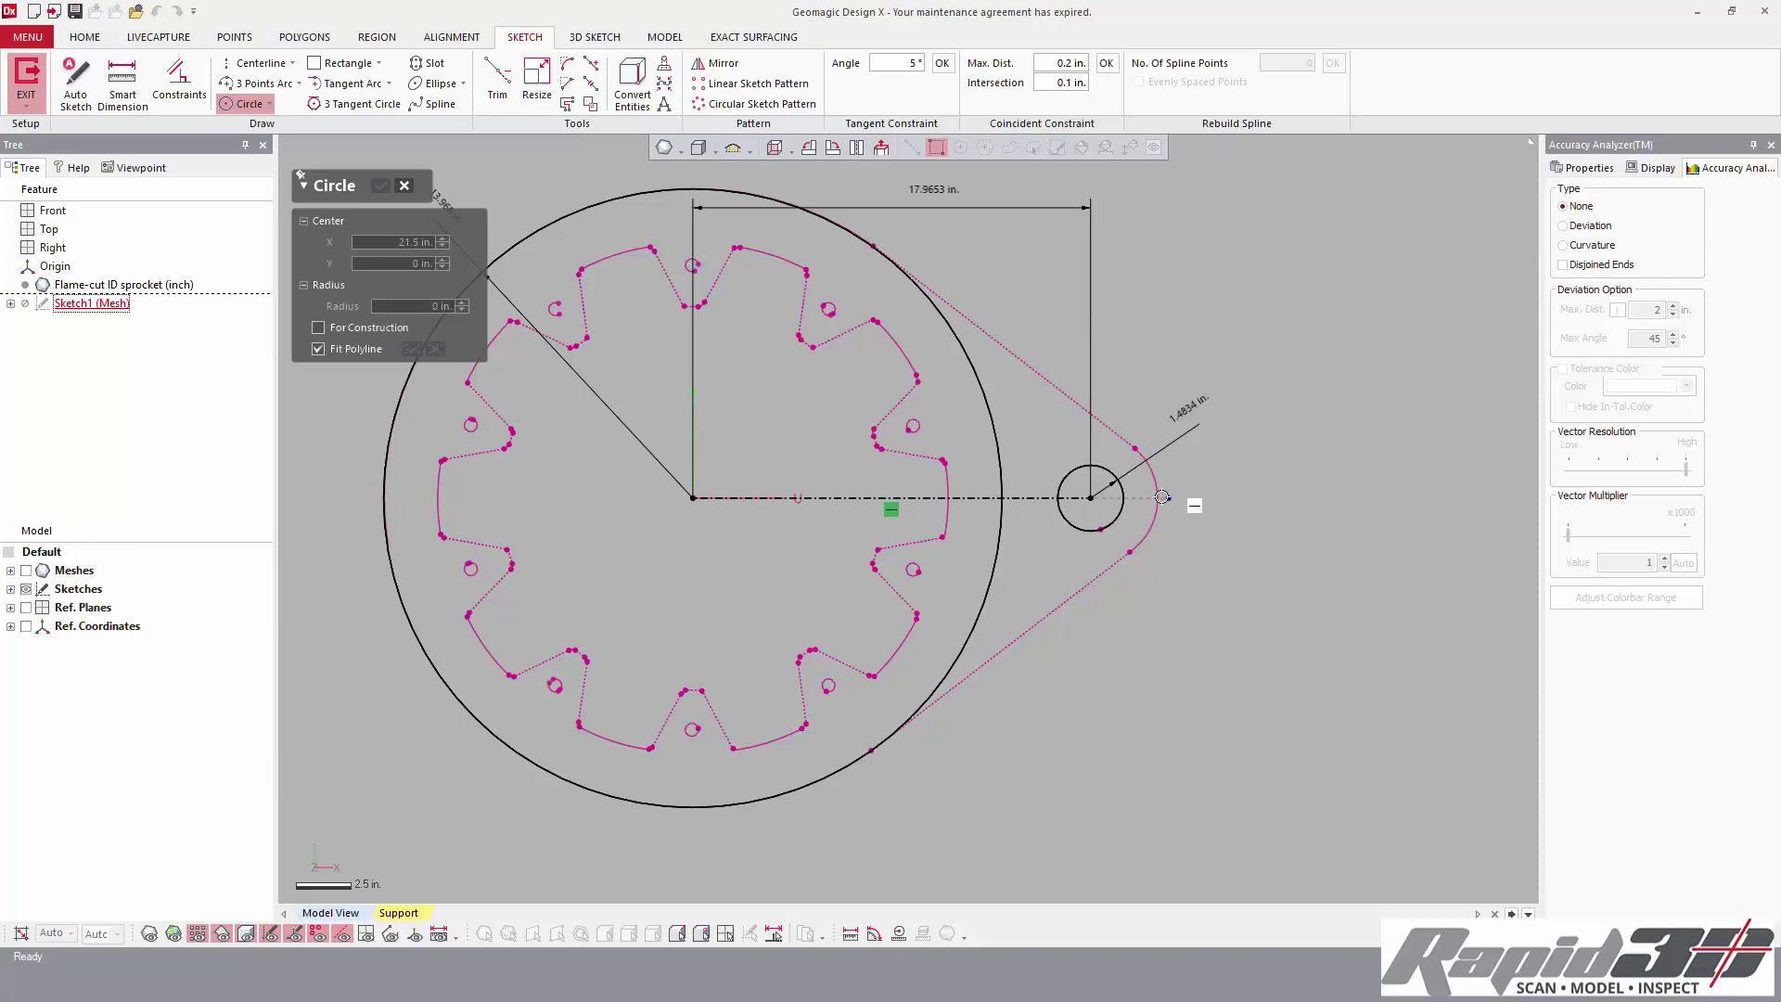
pyautogui.click(1162, 497)
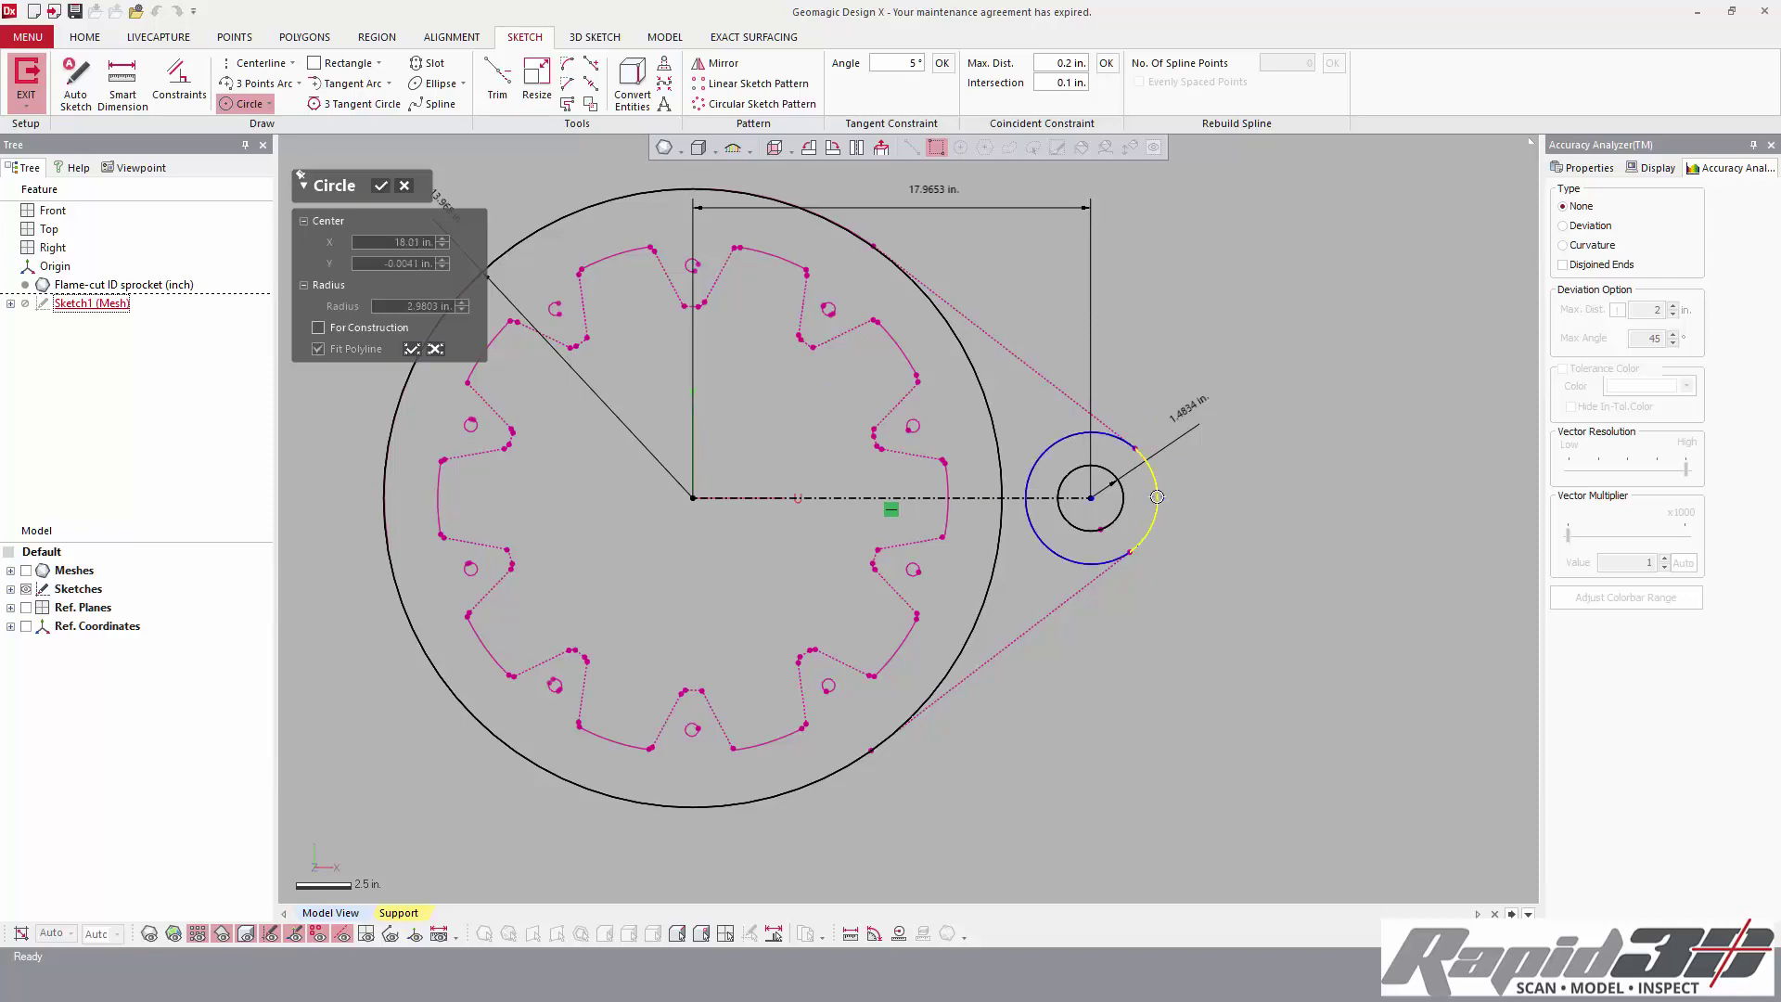
pyautogui.click(382, 186)
# - Move the end circle's center onto the hole circle's center and resize the circle to match the scanned end arc
pyautogui.scroll(7, 1004, 498)
pyautogui.keyDown('ctrl'); pyautogui.moveTo(1086, 509); pyautogui.dragTo(995, 540, button='right'); pyautogui.keyUp('ctrl')
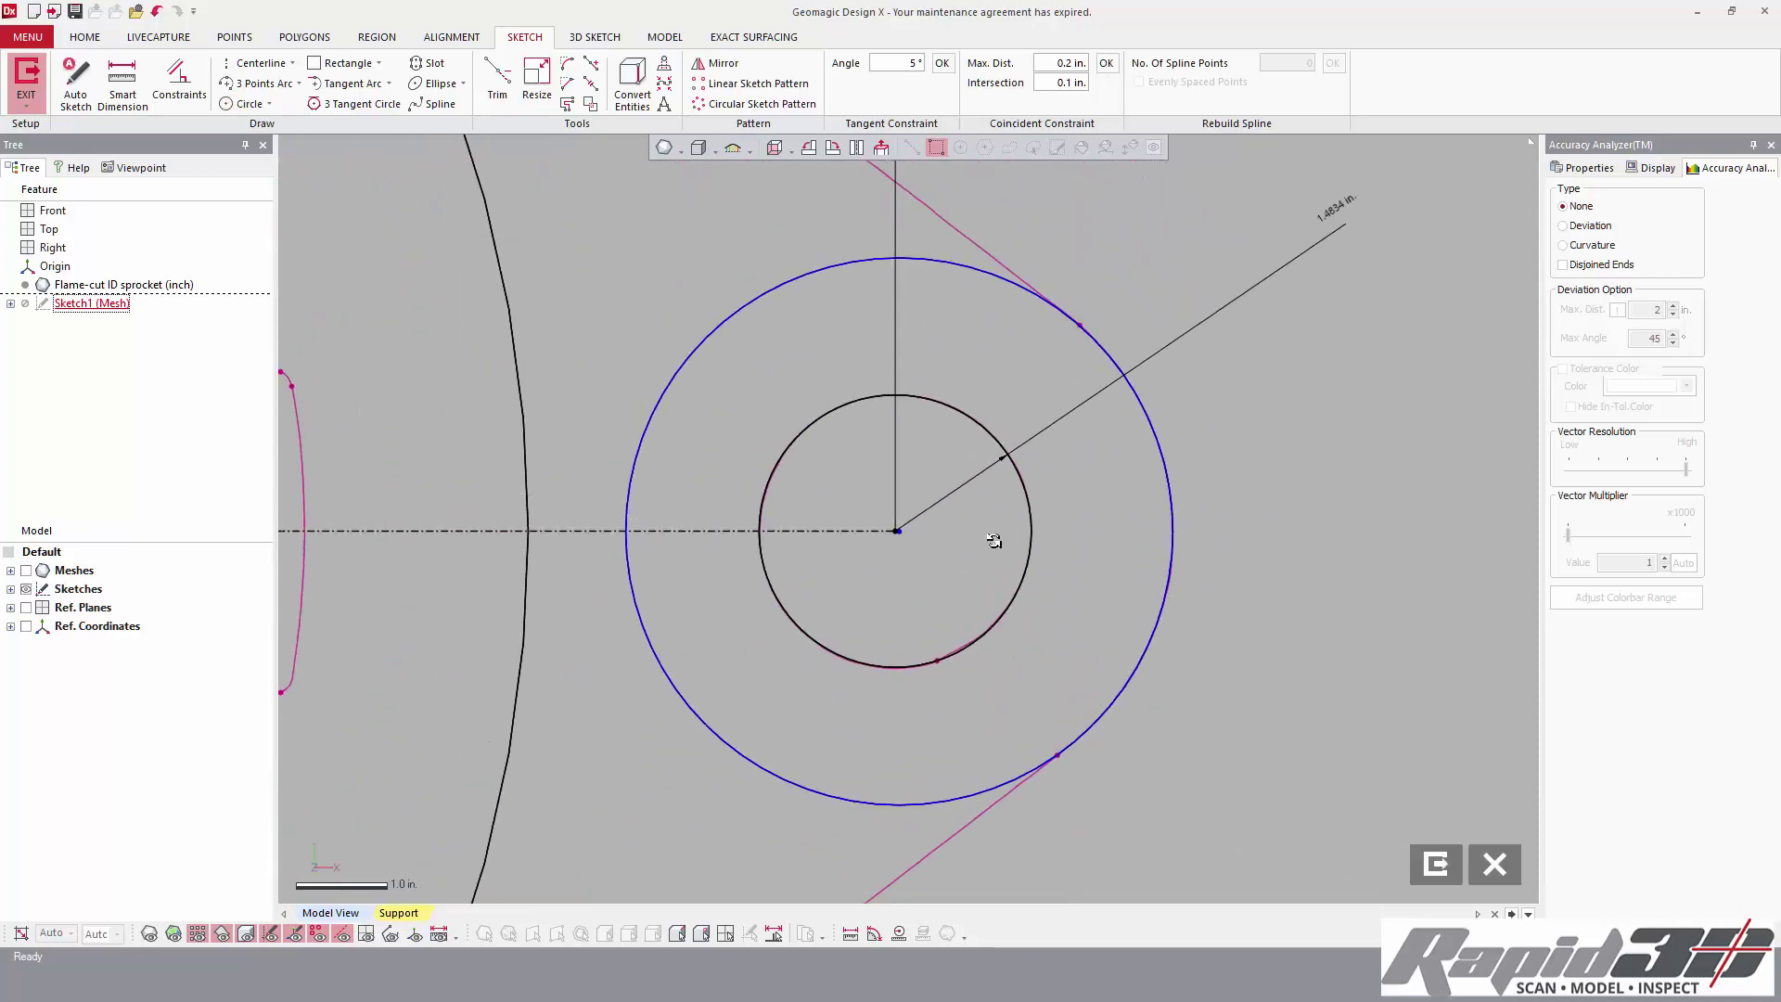
pyautogui.scroll(7, 995, 536)
pyautogui.scroll(5, 738, 564)
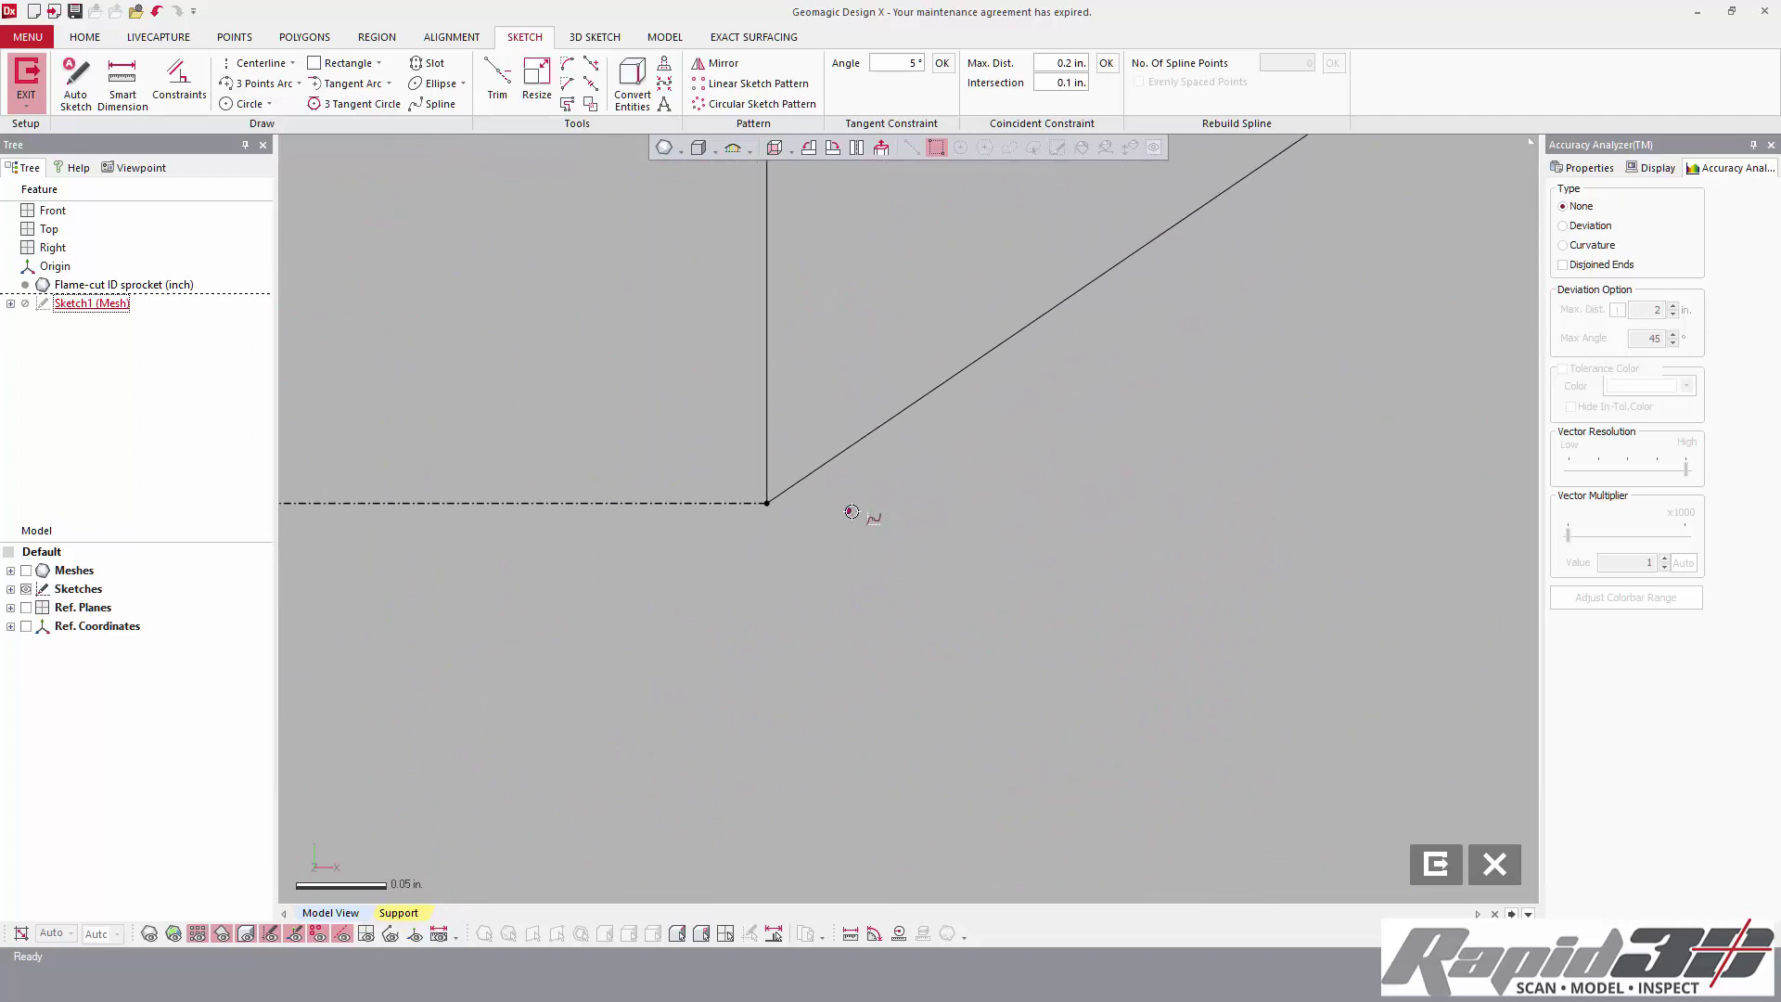
pyautogui.press('Escape')
pyautogui.scroll(-10, 787, 519)
pyautogui.scroll(-1, 809, 519)
pyautogui.keyDown('ctrl'); pyautogui.moveTo(969, 516); pyautogui.dragTo(773, 520, button='right'); pyautogui.keyUp('ctrl')
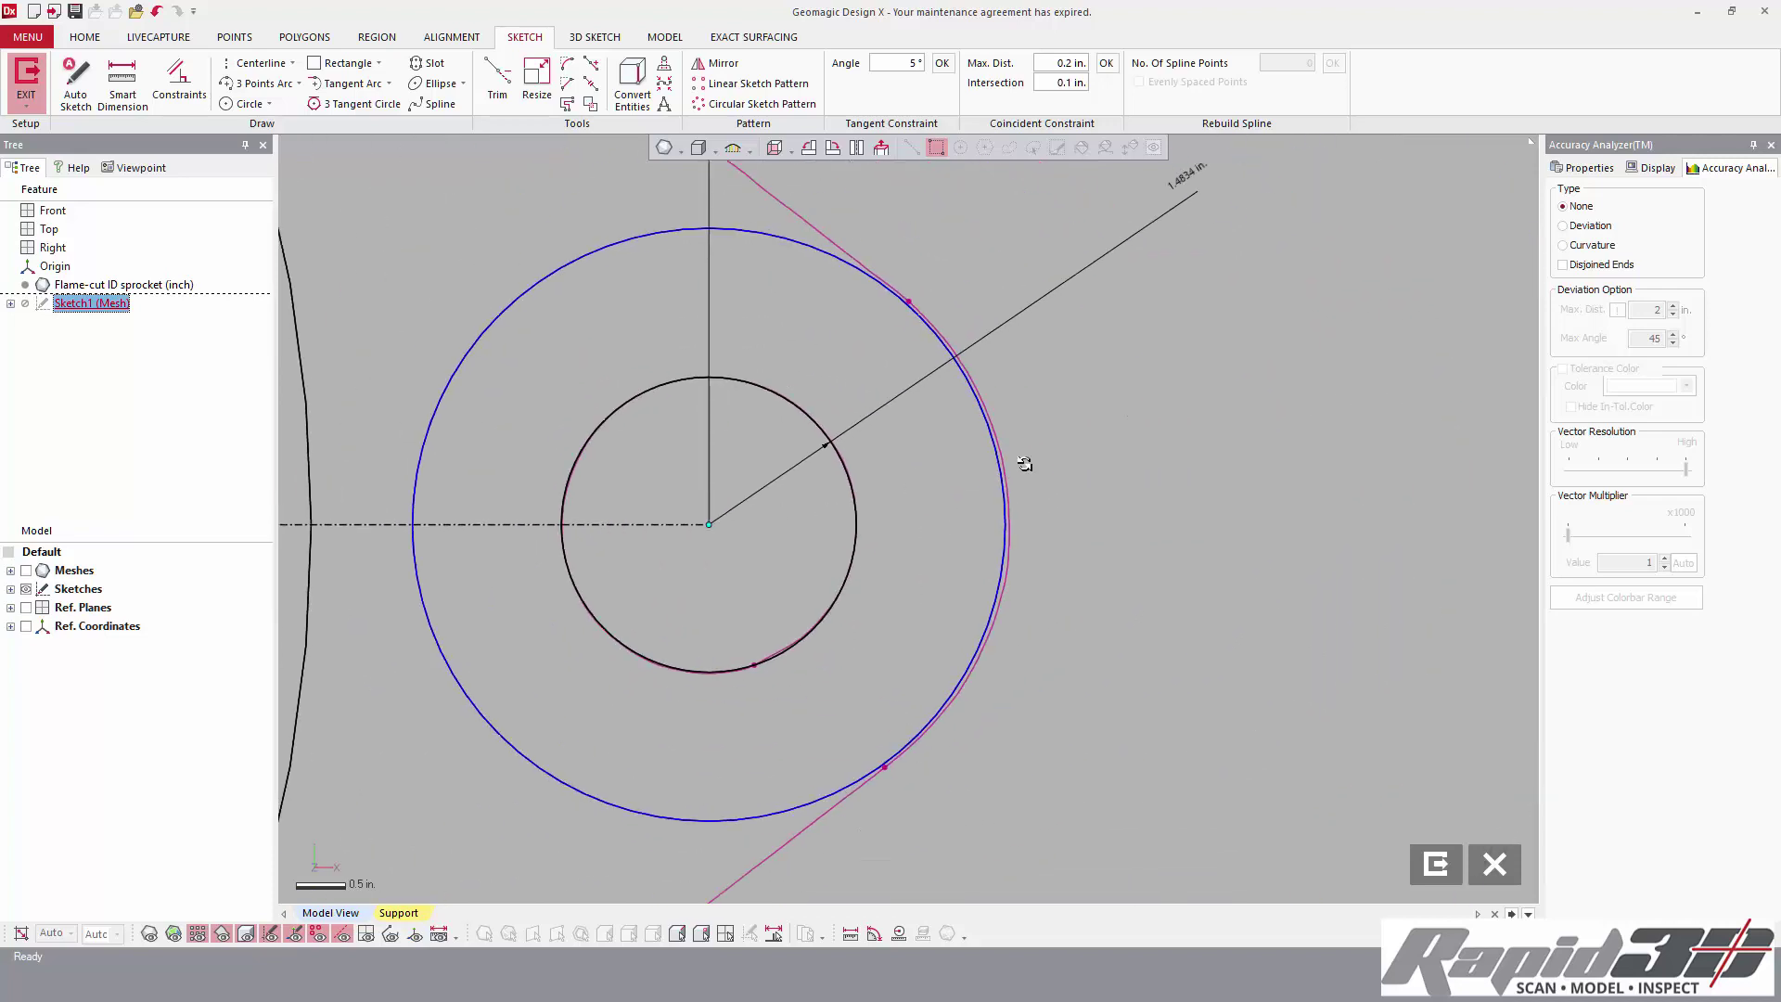
pyautogui.click(1037, 436)
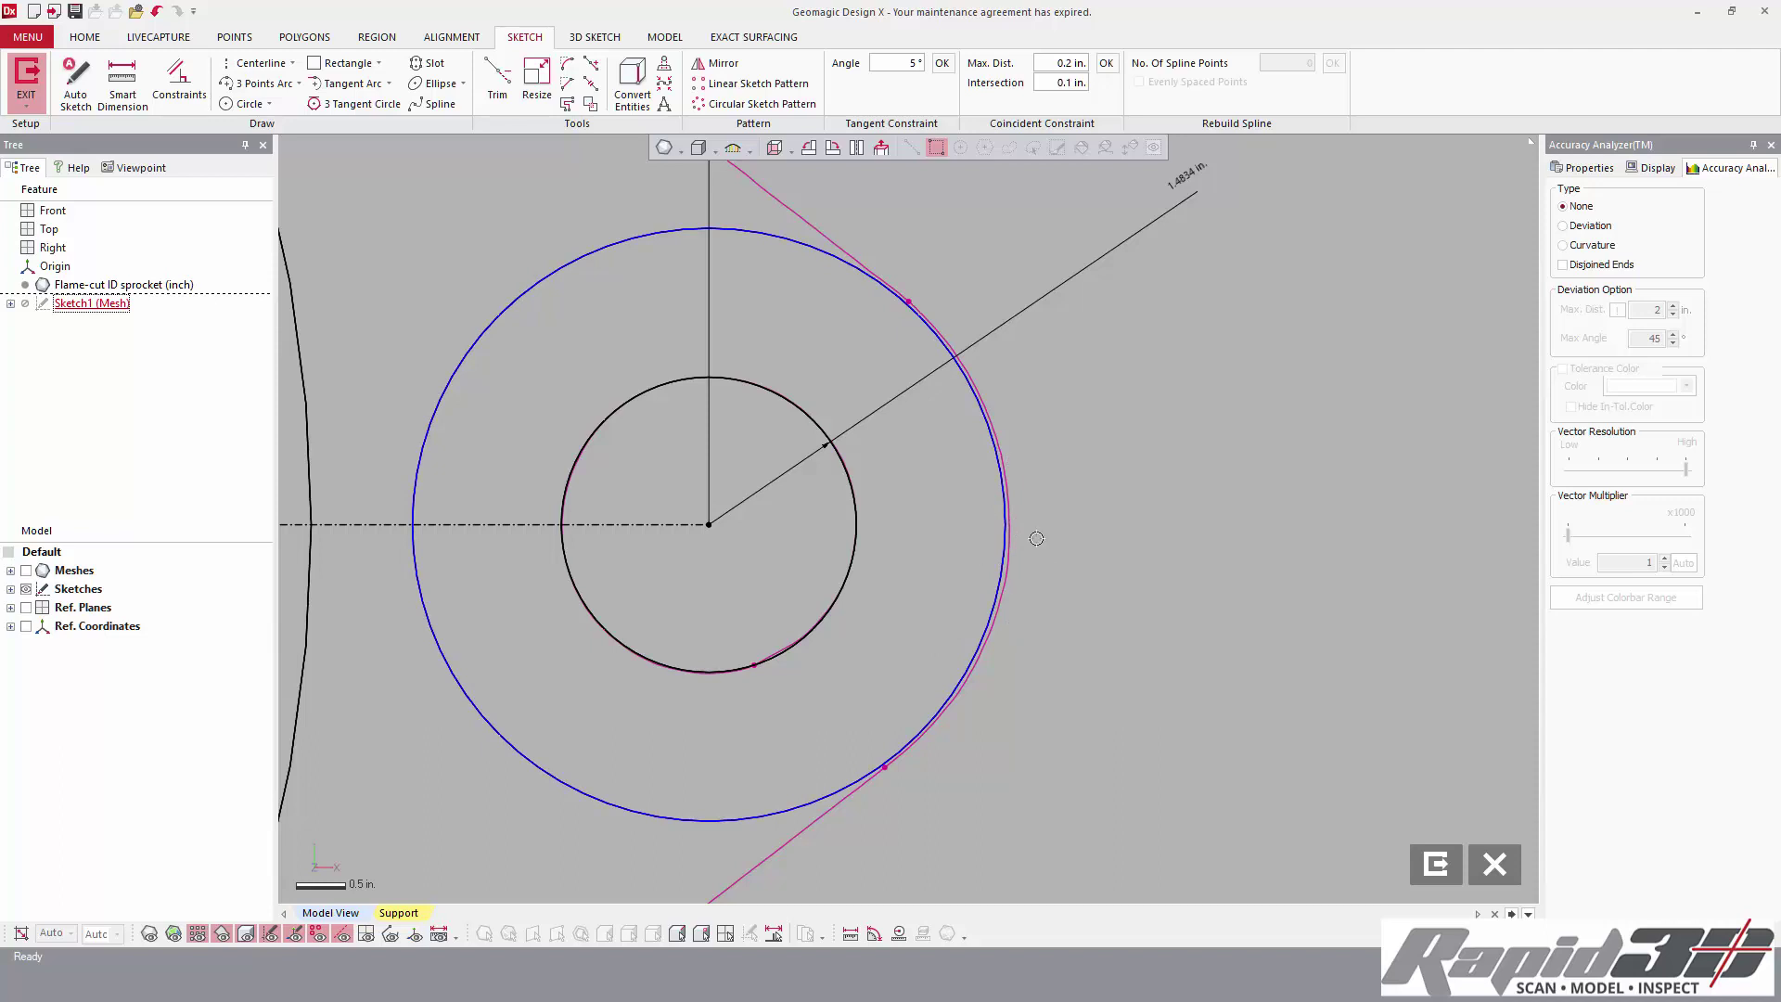
pyautogui.moveTo(1004, 539); pyautogui.dragTo(1010, 540)
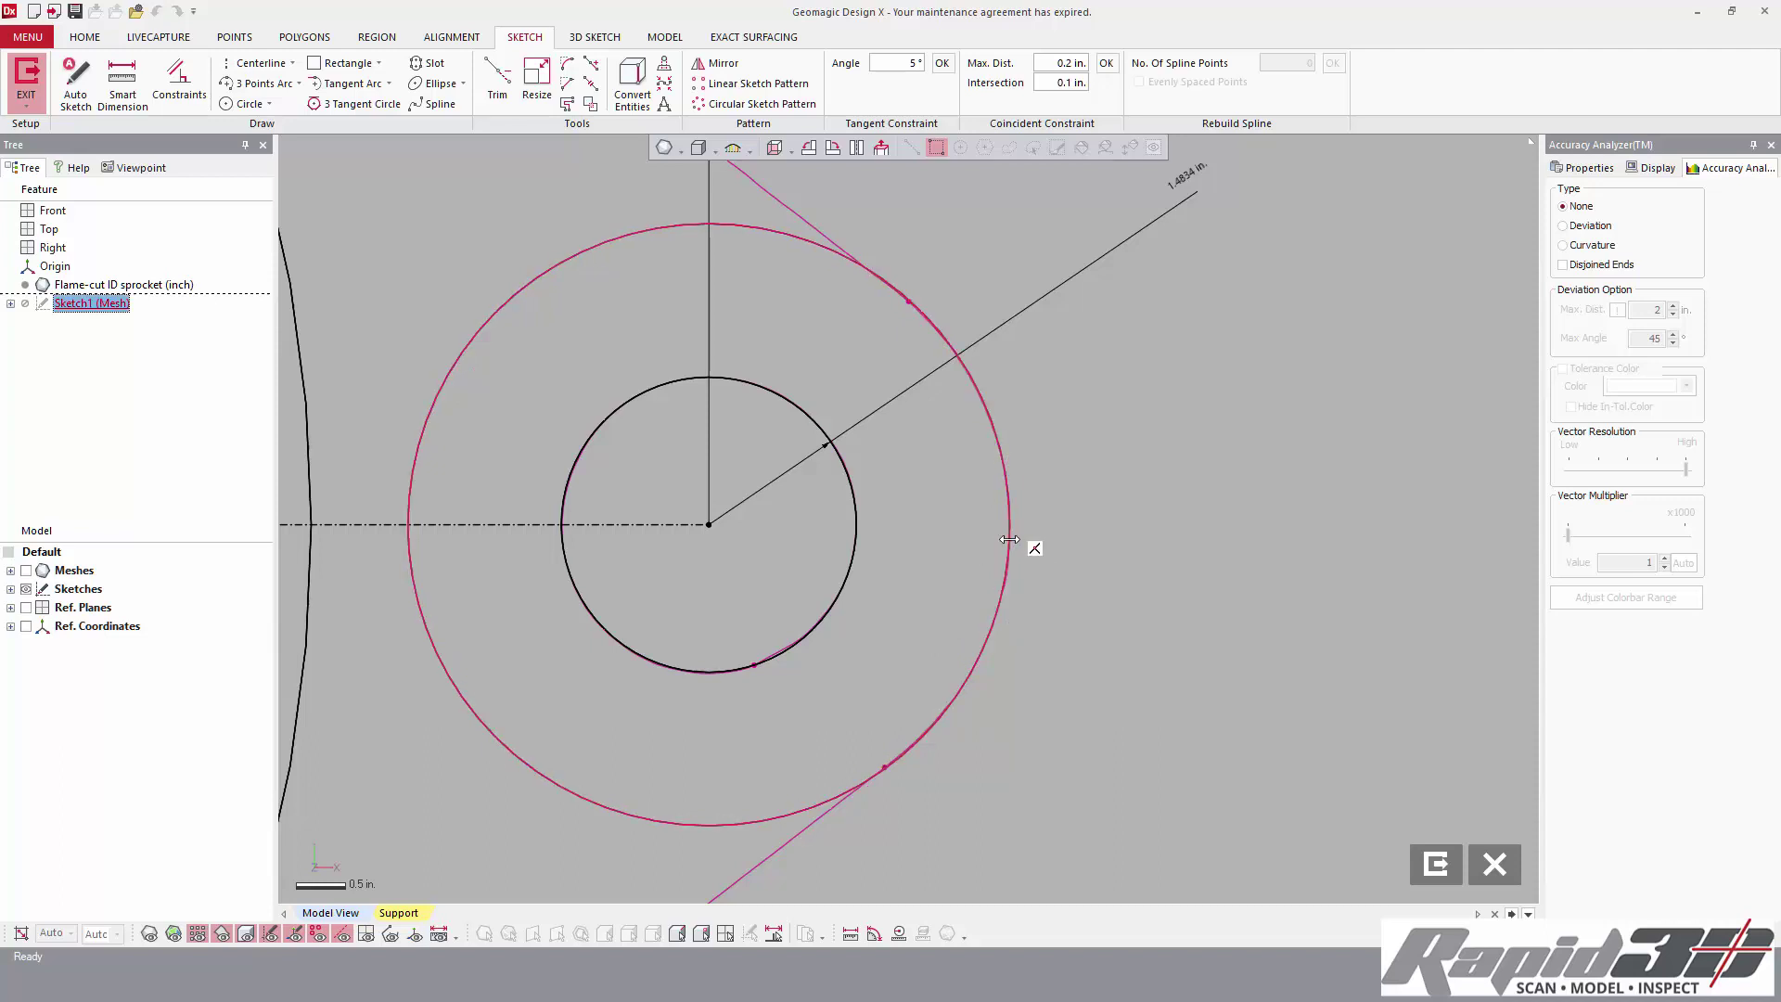
pyautogui.click(1072, 468)
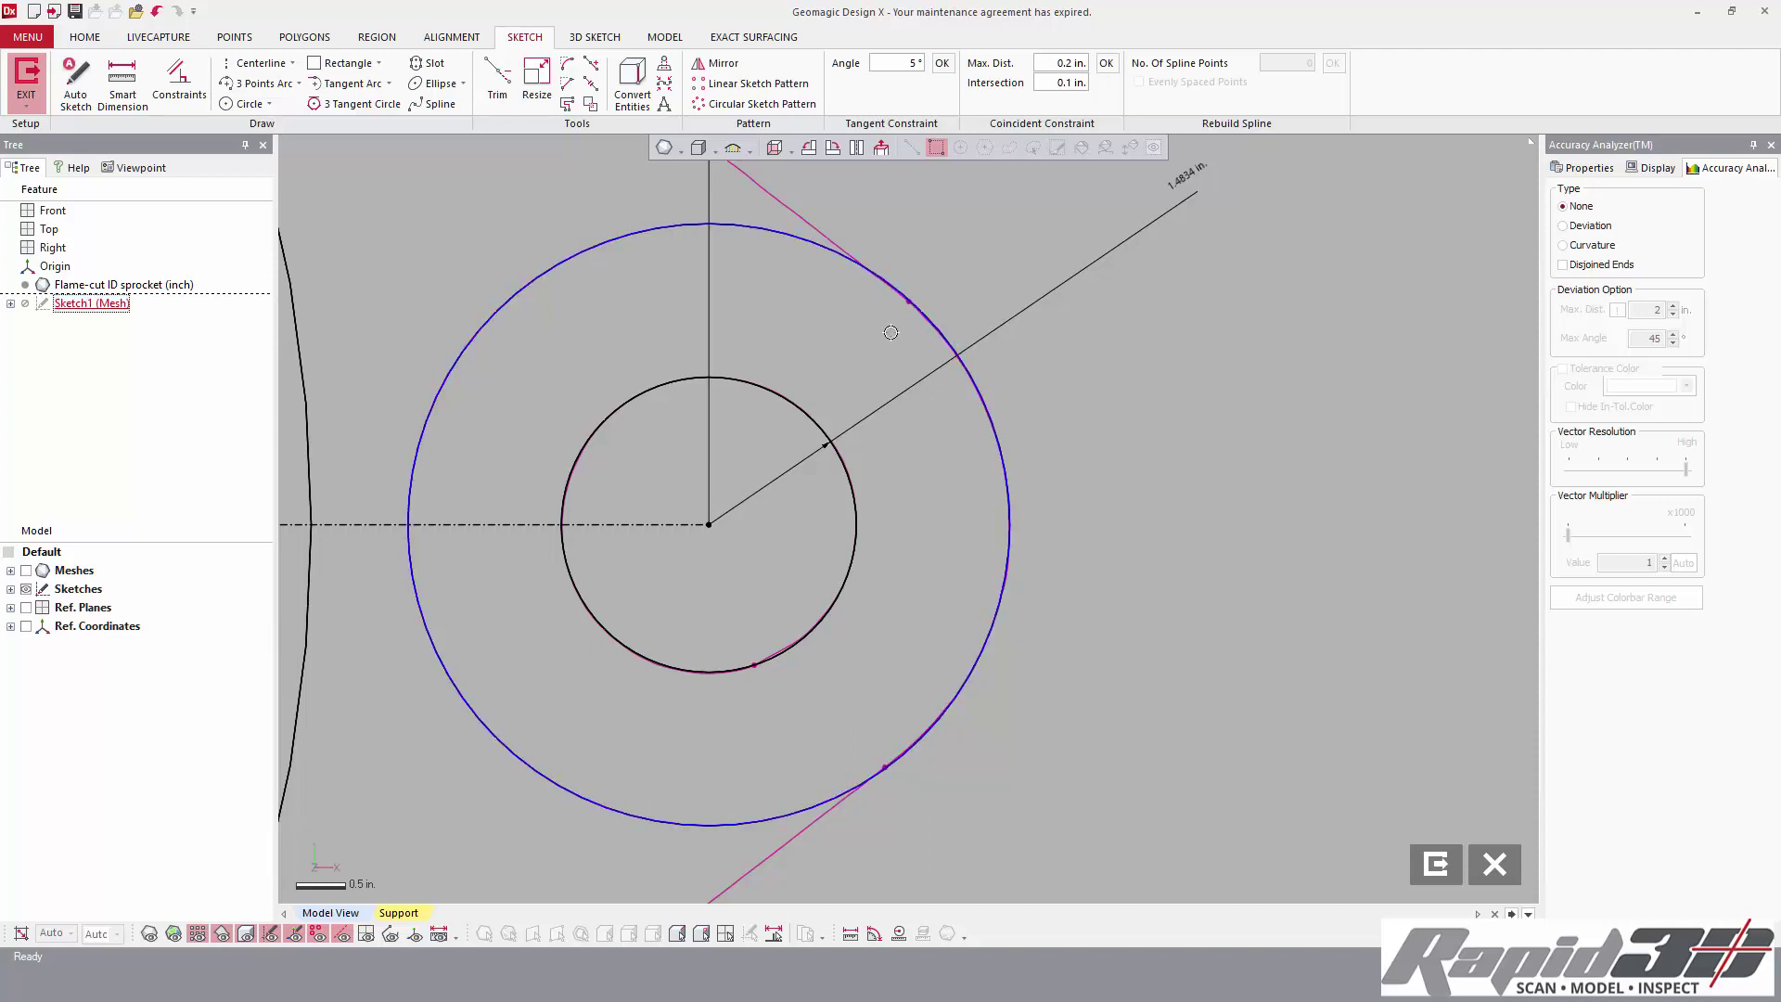
# - Dimension the radius of the circle fitted around the pointed end
pyautogui.scroll(-5, 874, 507)
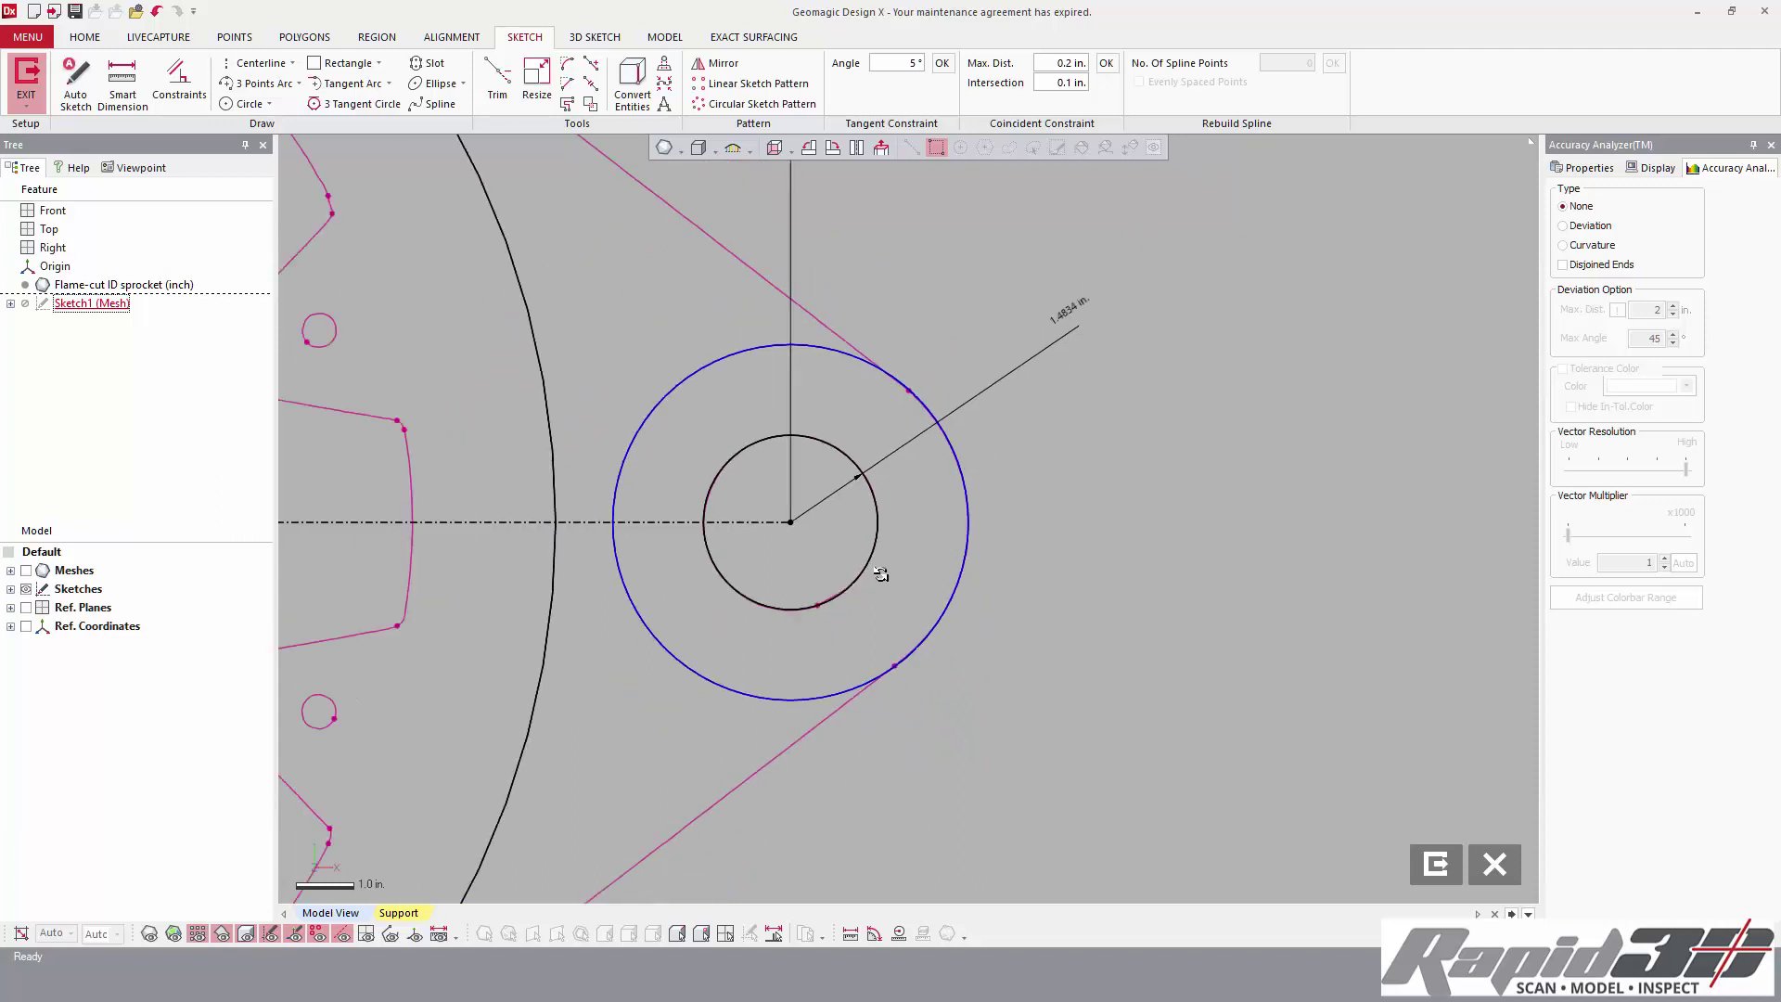
pyautogui.scroll(-1, 905, 487)
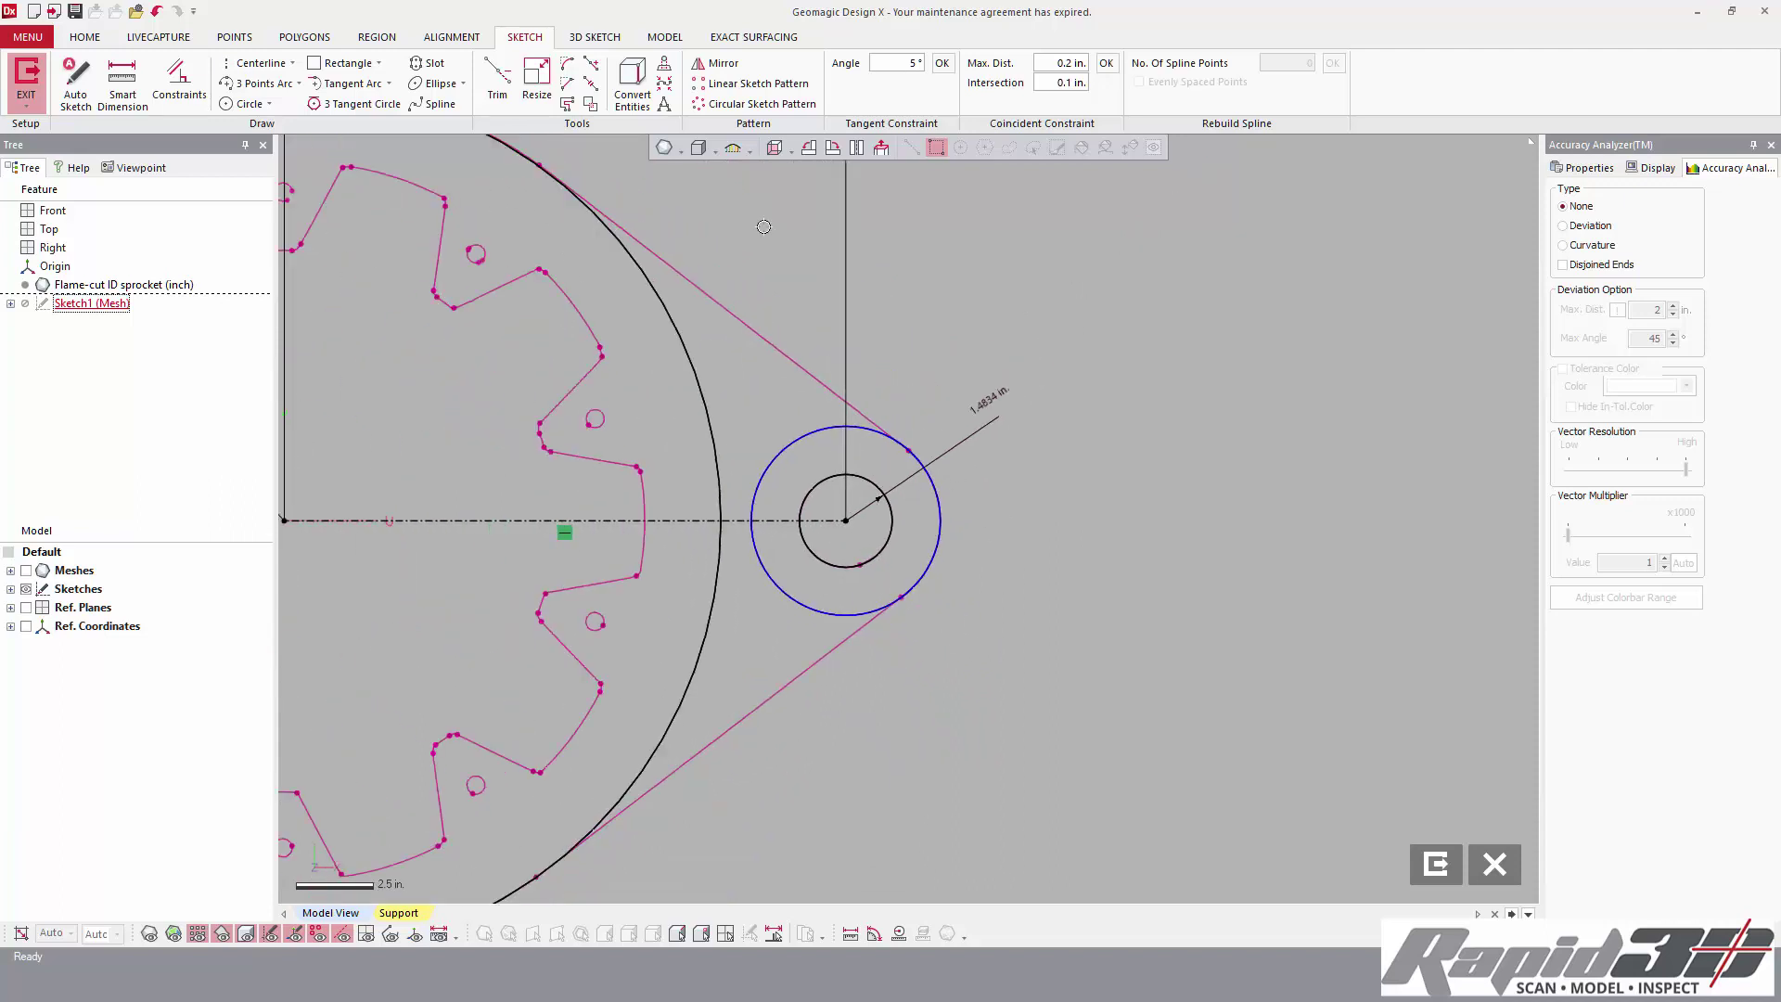
pyautogui.click(122, 82)
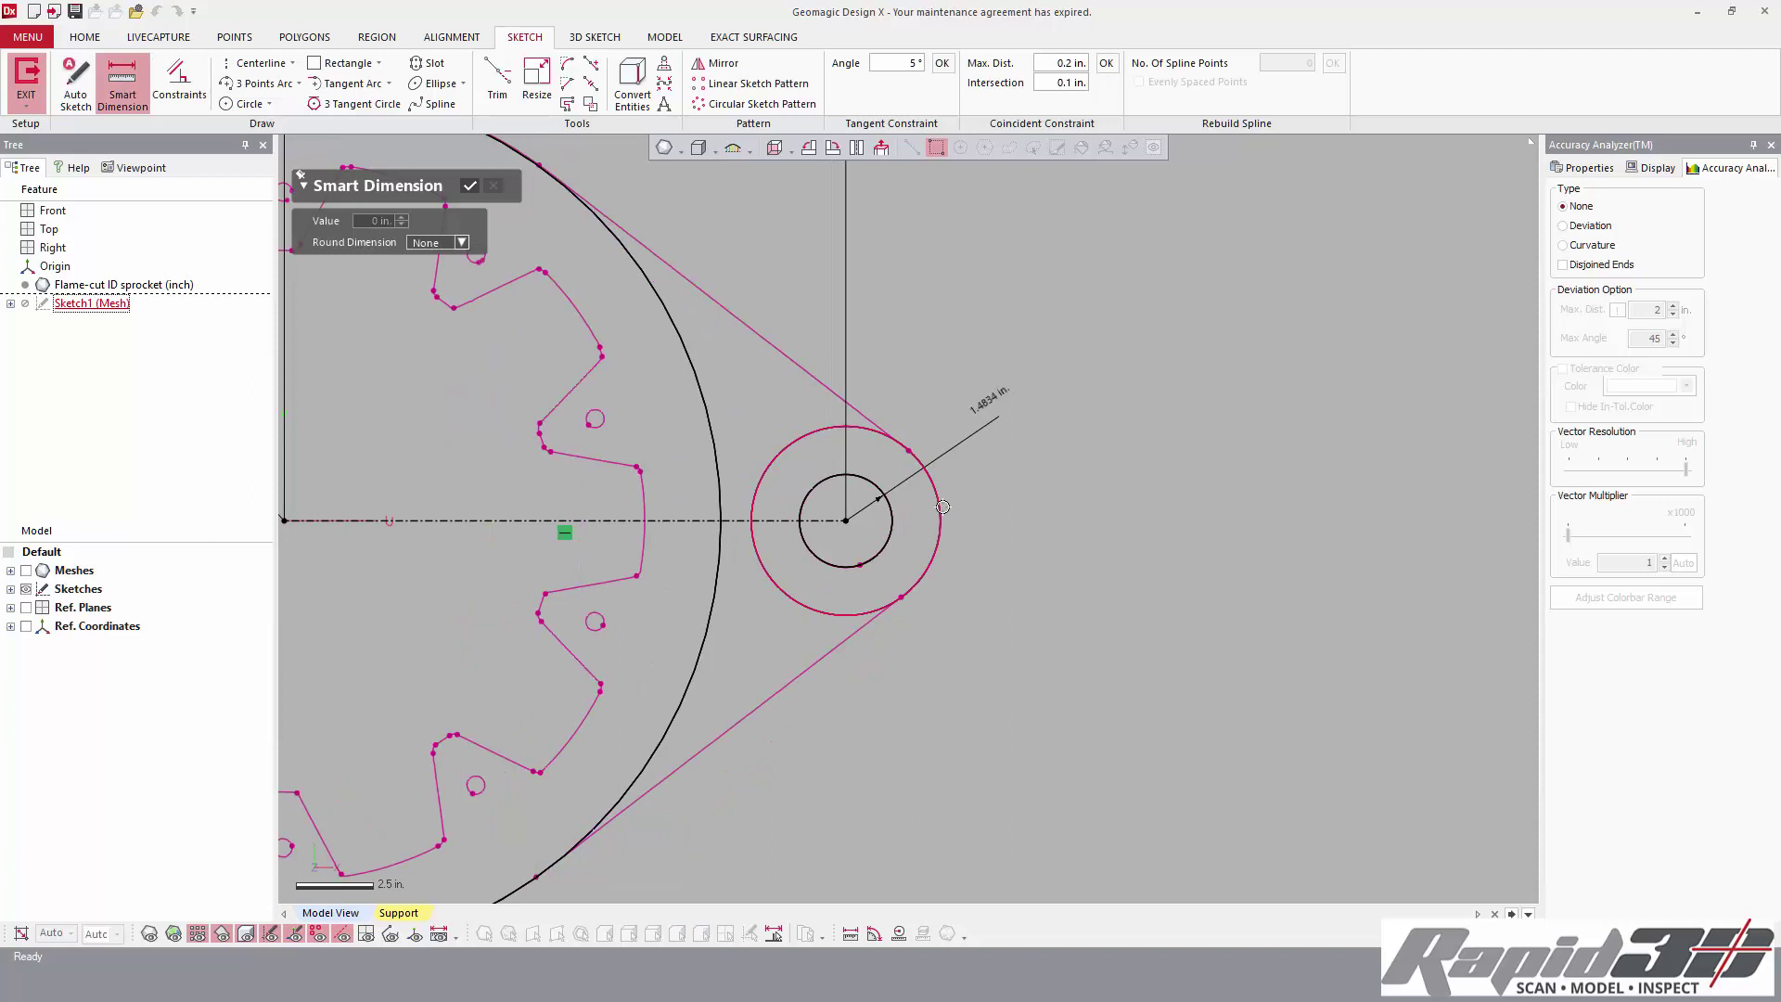
pyautogui.click(943, 507)
pyautogui.click(1046, 516)
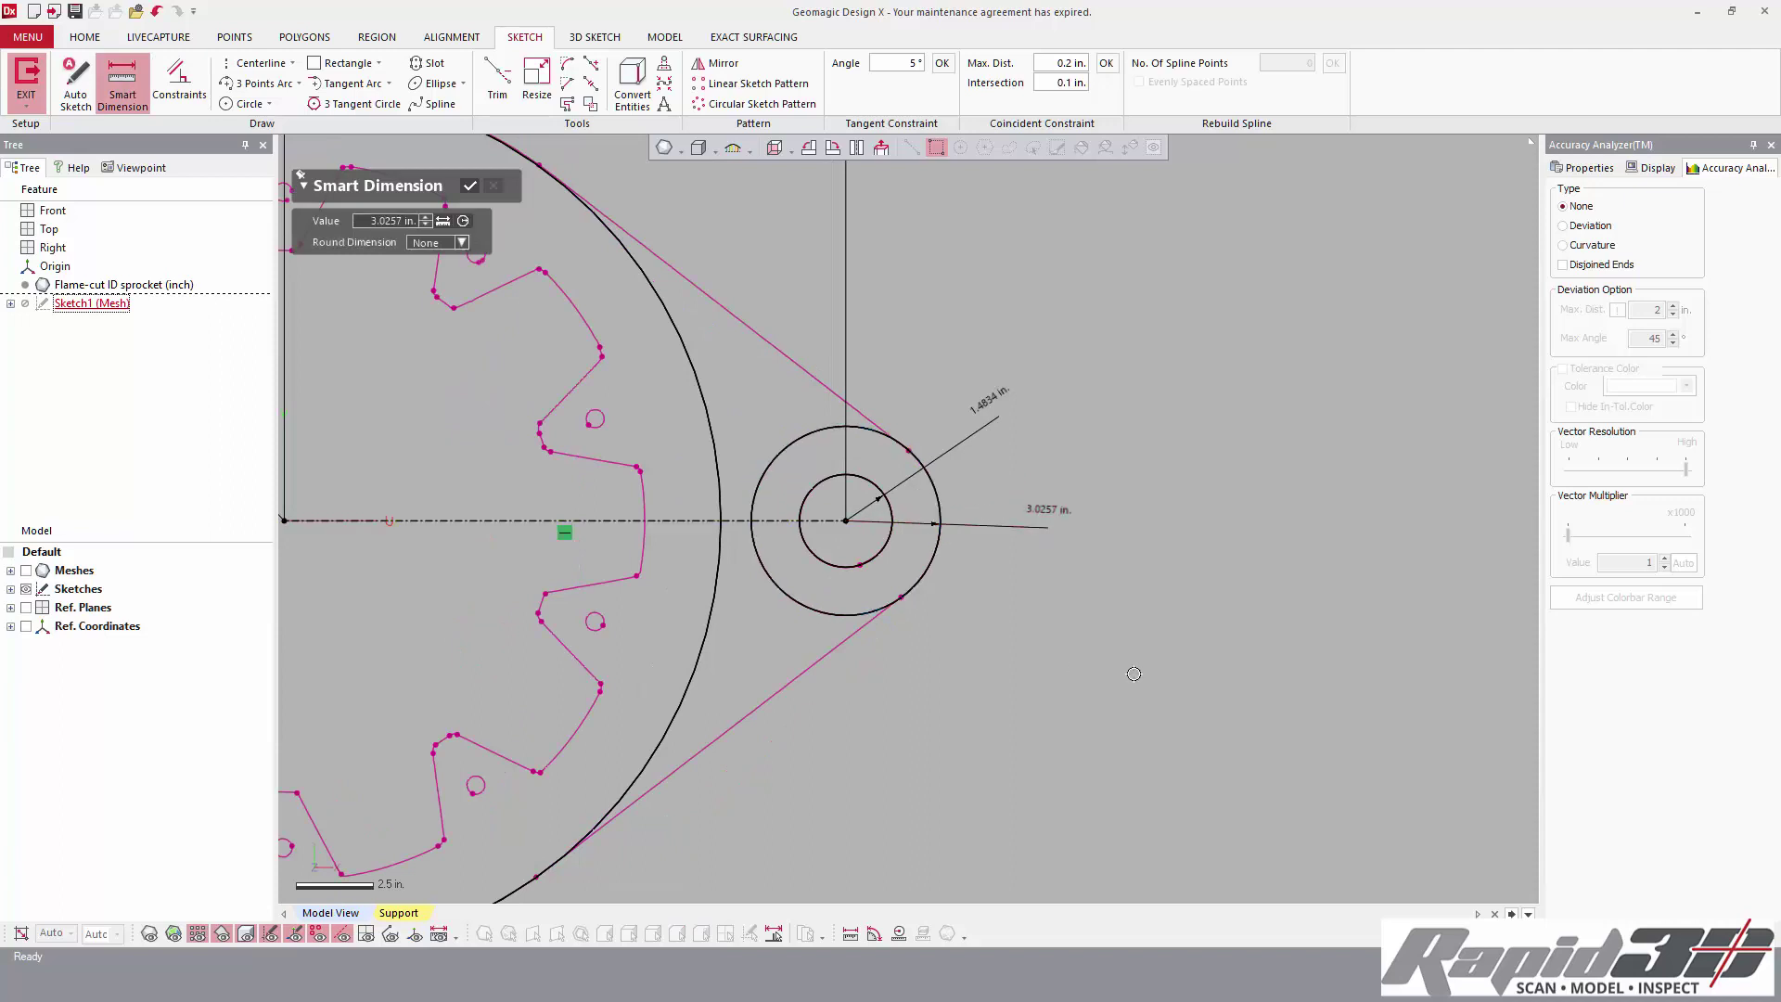
pyautogui.click(471, 187)
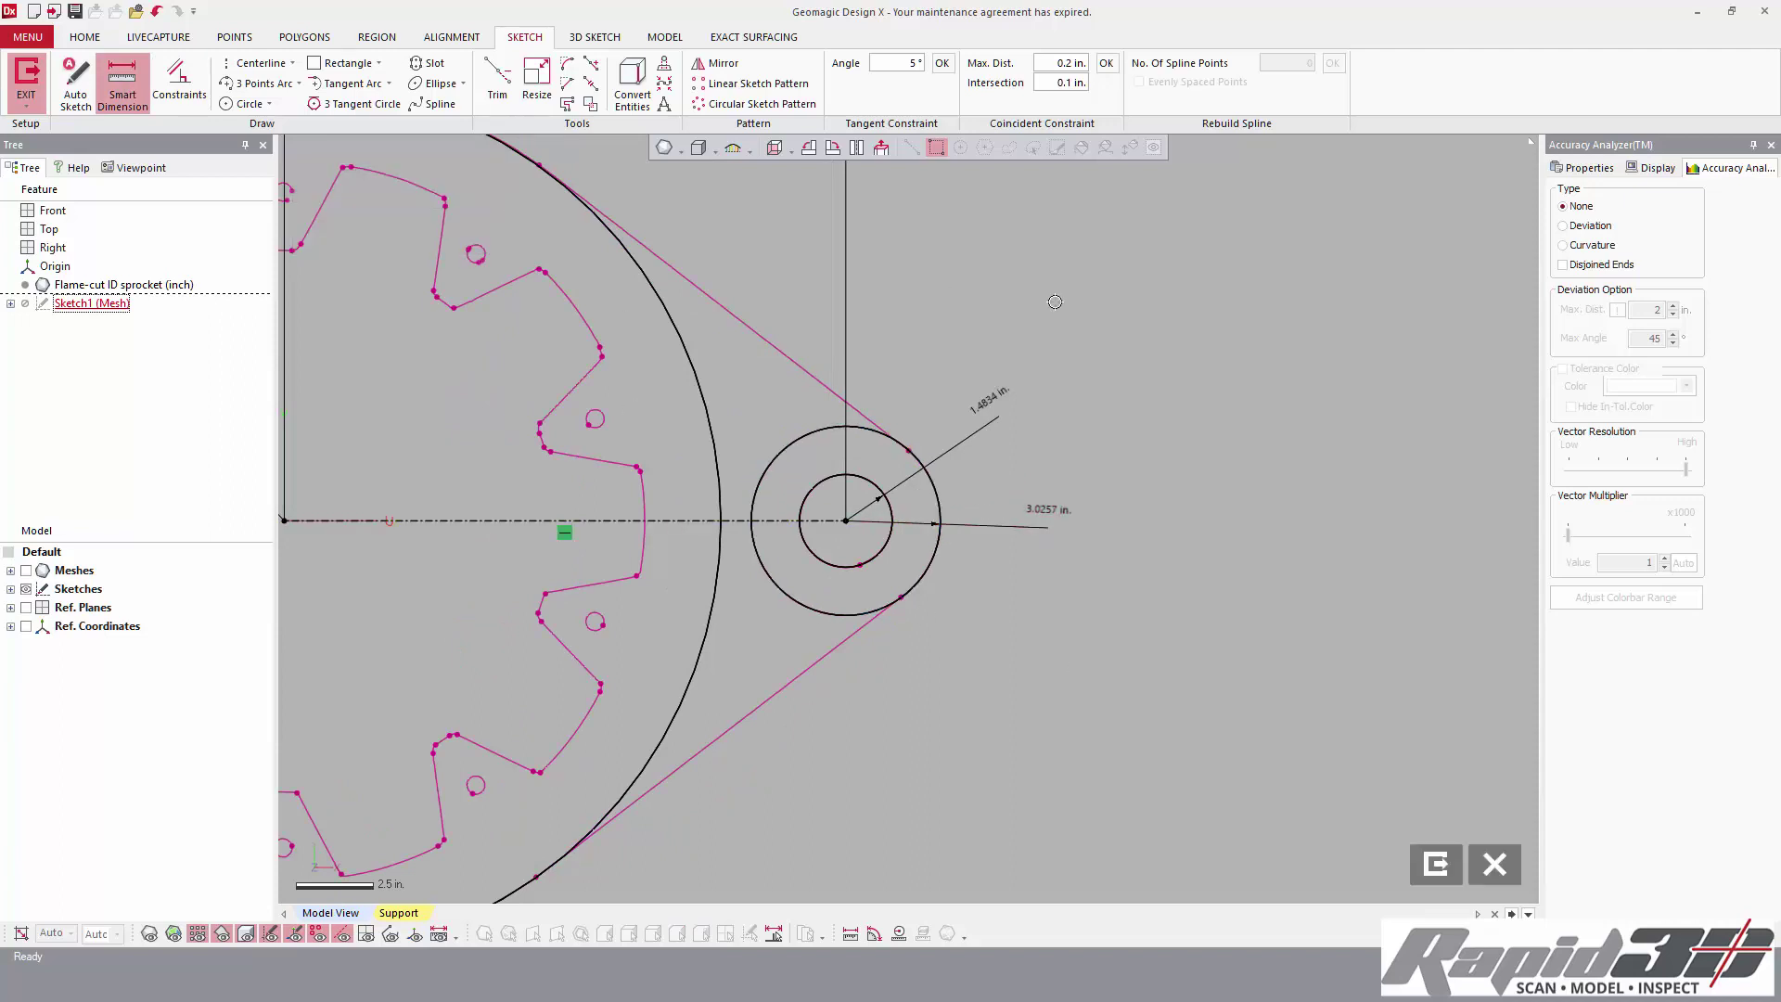
# - Set the end circle's radius to 3 in
pyautogui.doubleClick(1049, 510)
pyautogui.write('3')
pyautogui.press('Return')
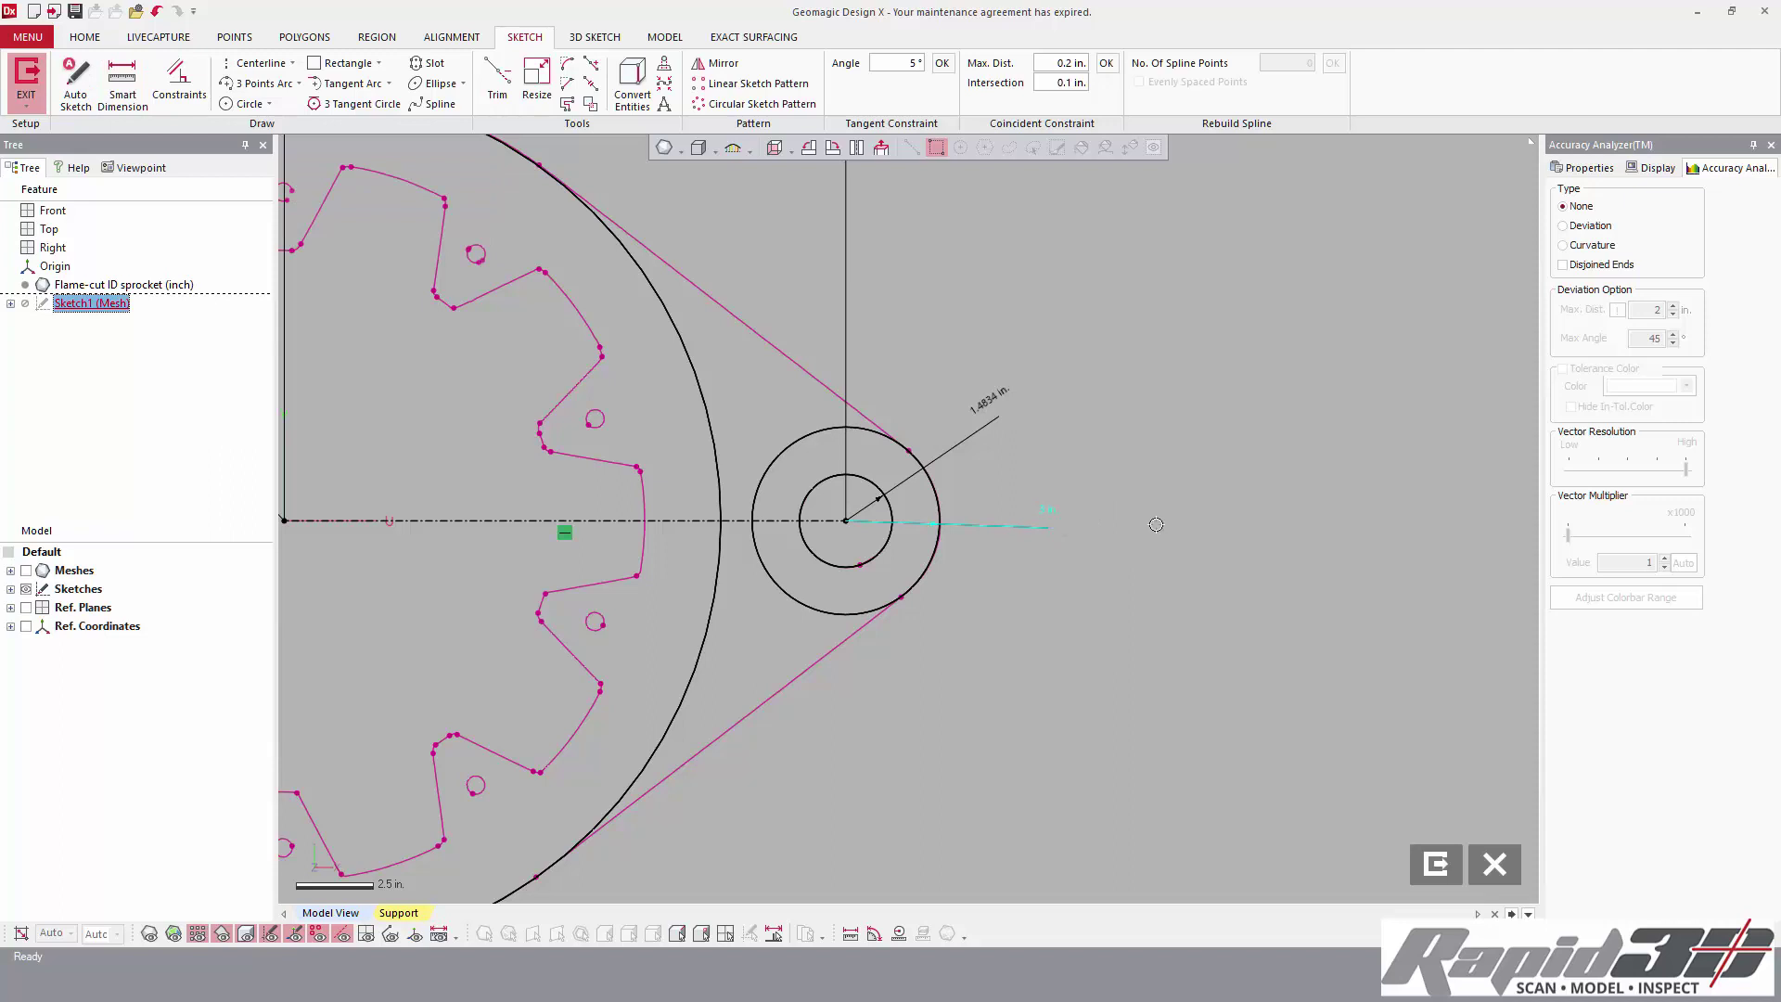
pyautogui.click(1156, 525)
# - Try to fit a full-length line along the upper sloped edge between the outer circle and the end circle
pyautogui.moveTo(963, 341); pyautogui.dragTo(988, 416, button='middle')
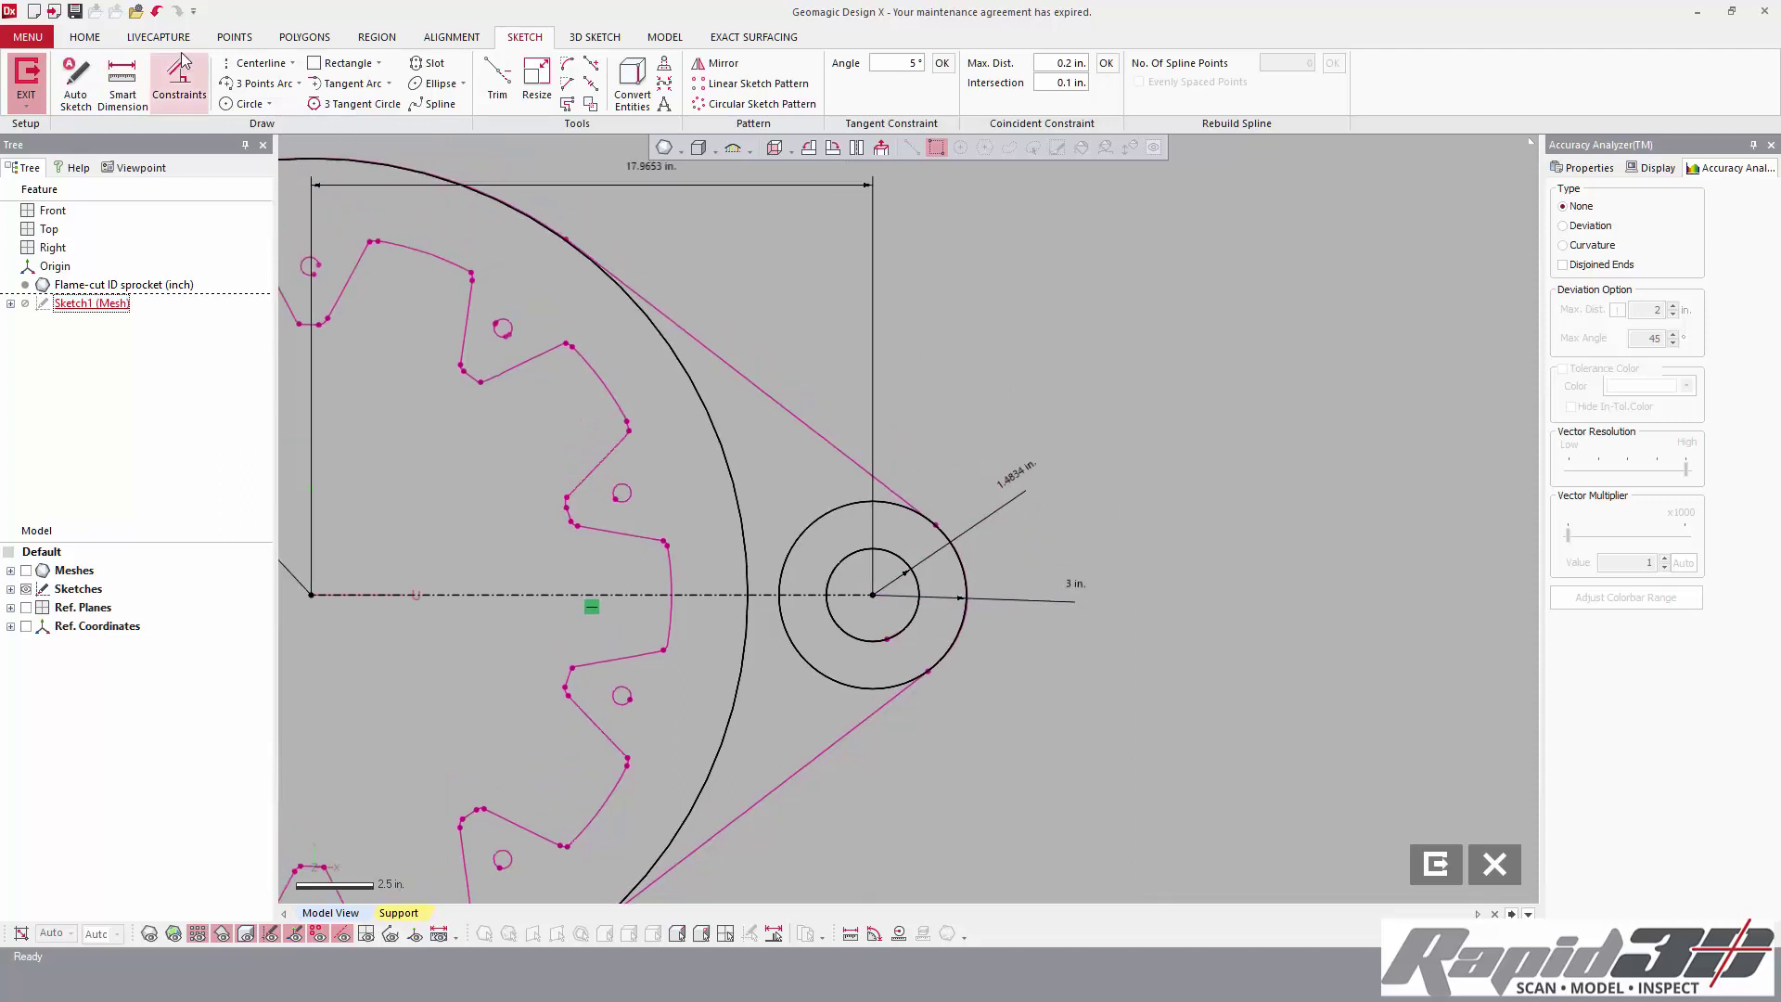
pyautogui.click(292, 63)
pyautogui.click(259, 86)
pyautogui.scroll(-2, 909, 521)
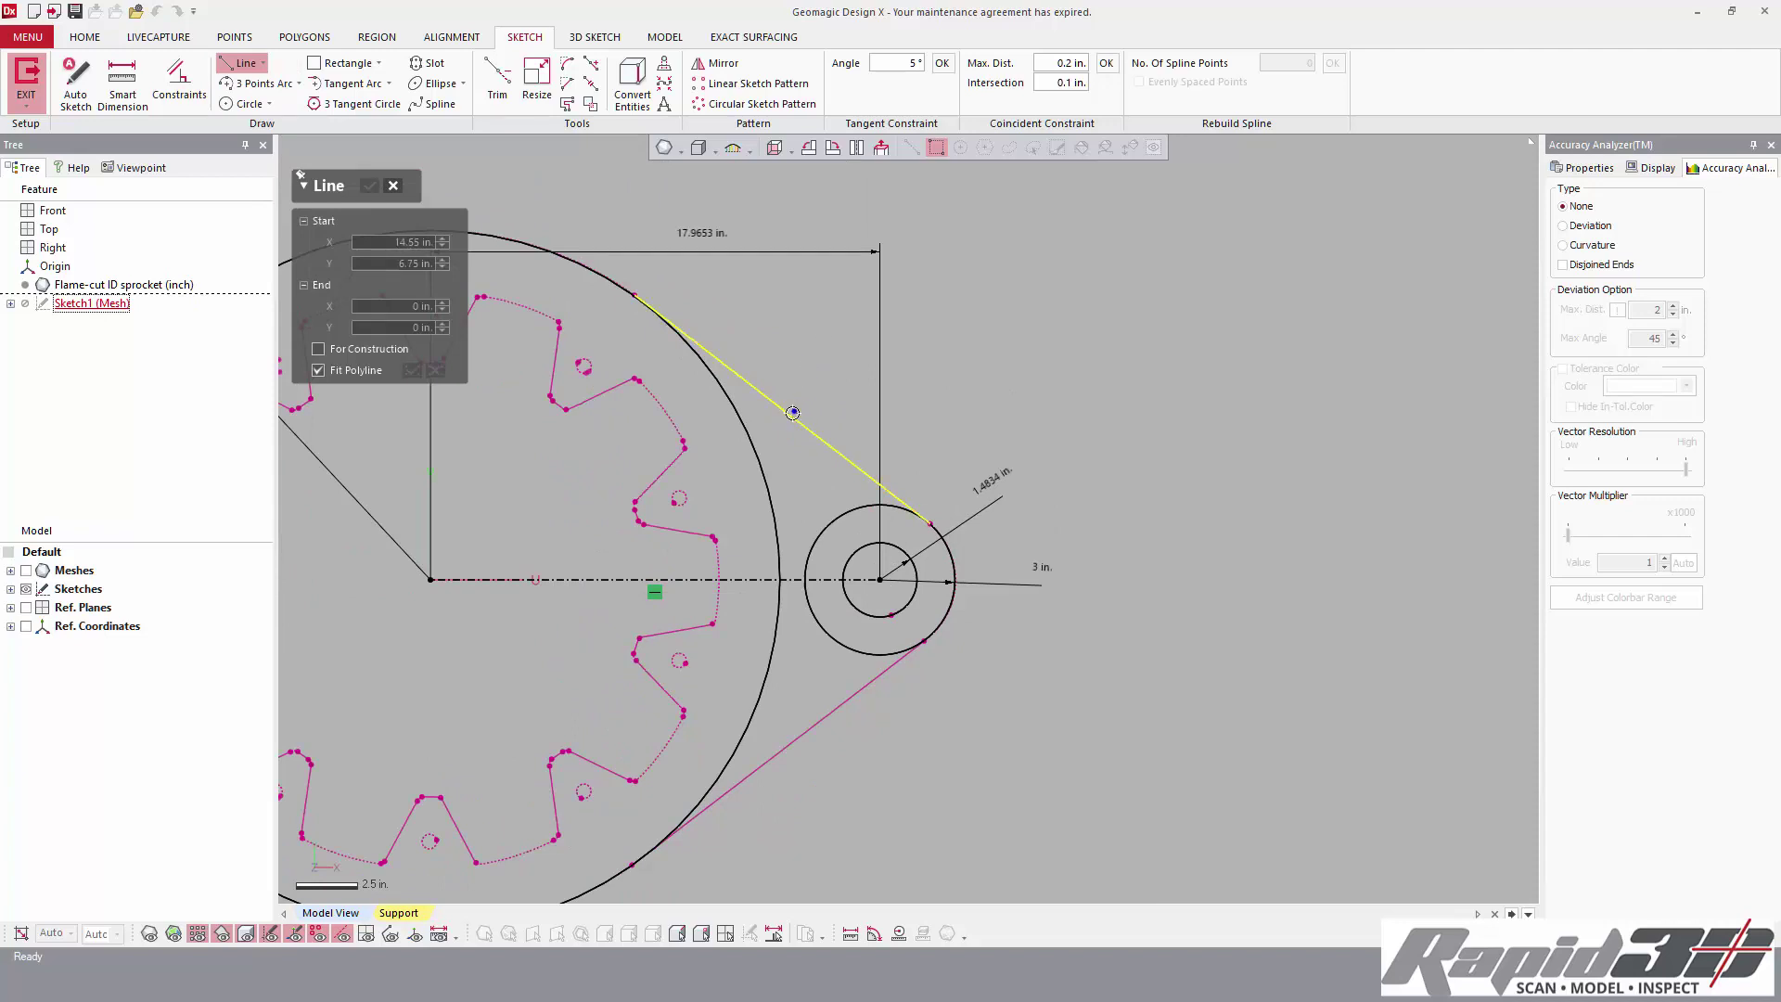
pyautogui.click(793, 413)
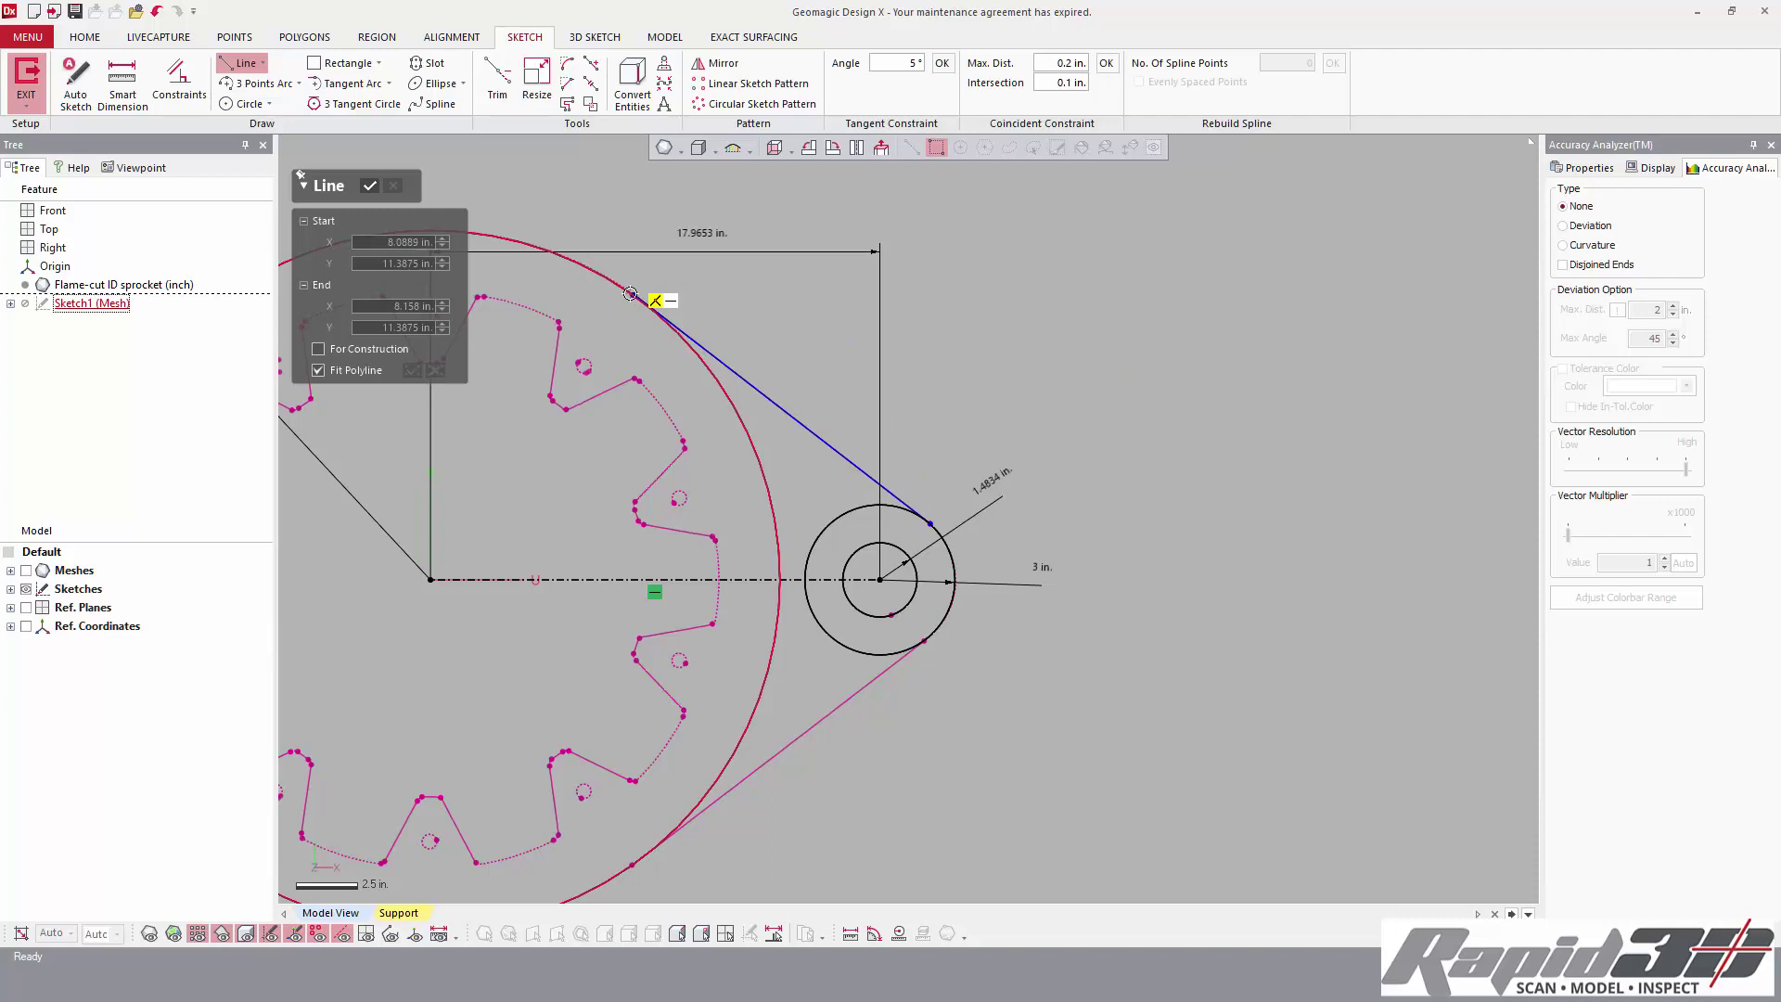
pyautogui.click(639, 295)
pyautogui.click(641, 295)
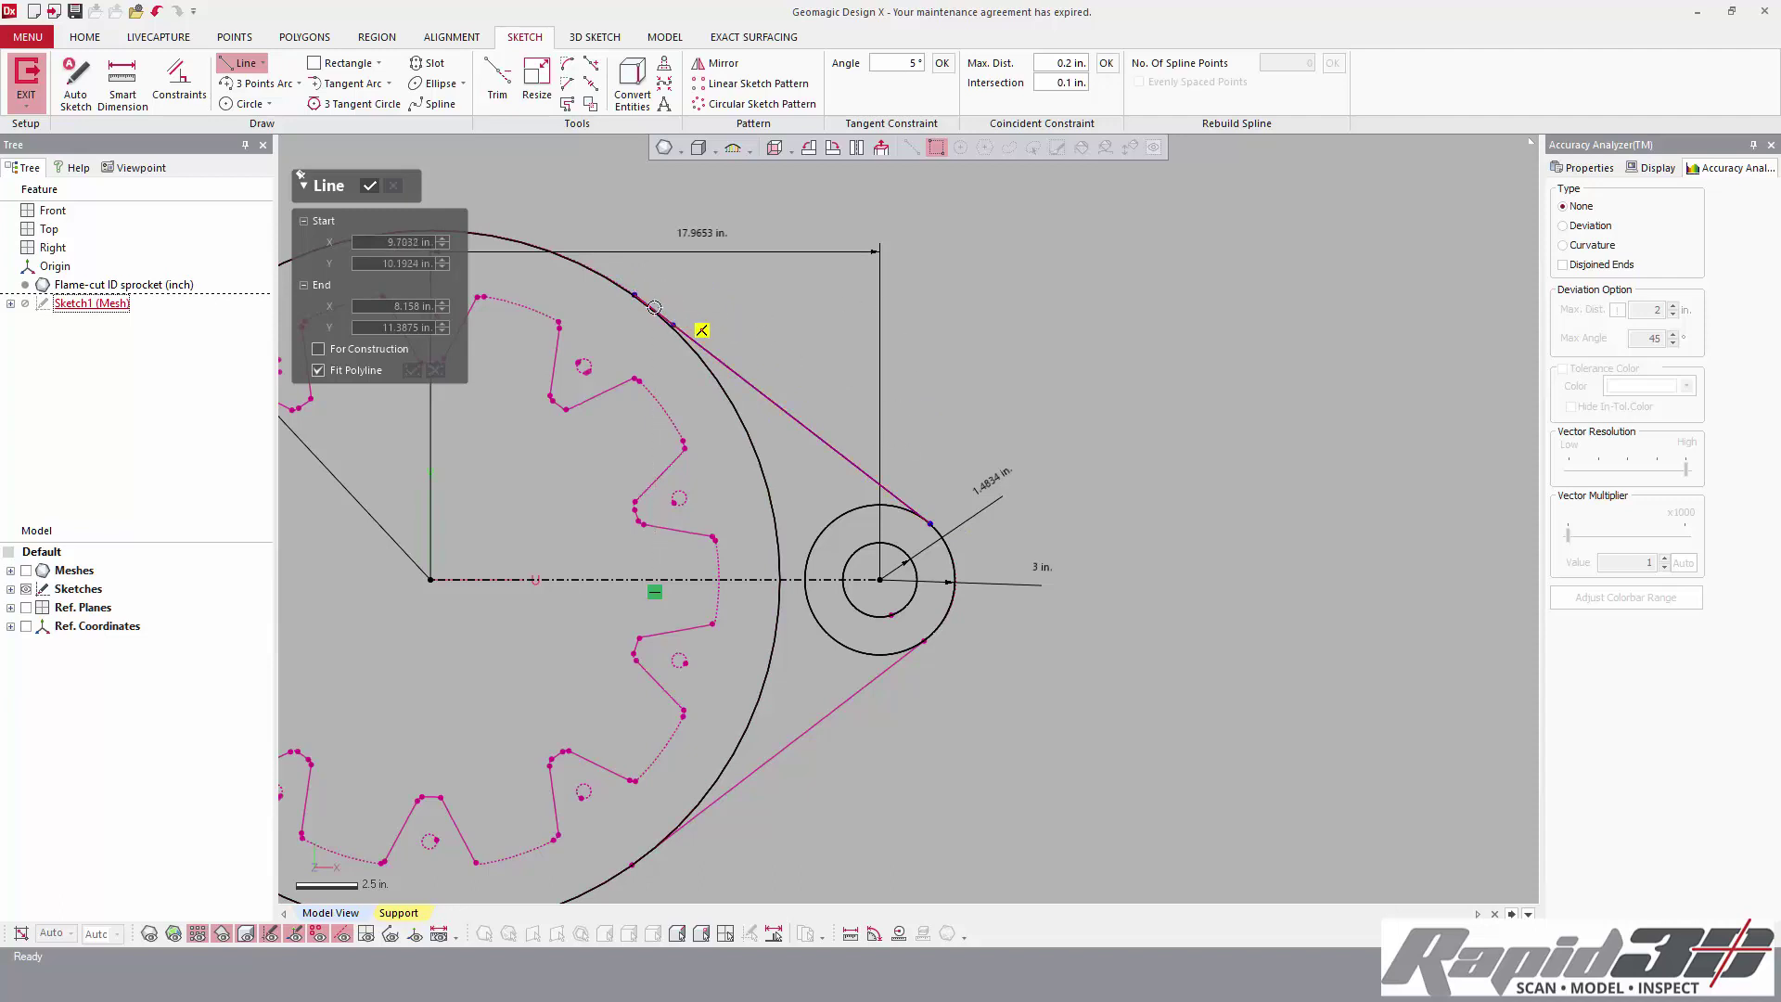
pyautogui.press('Escape')
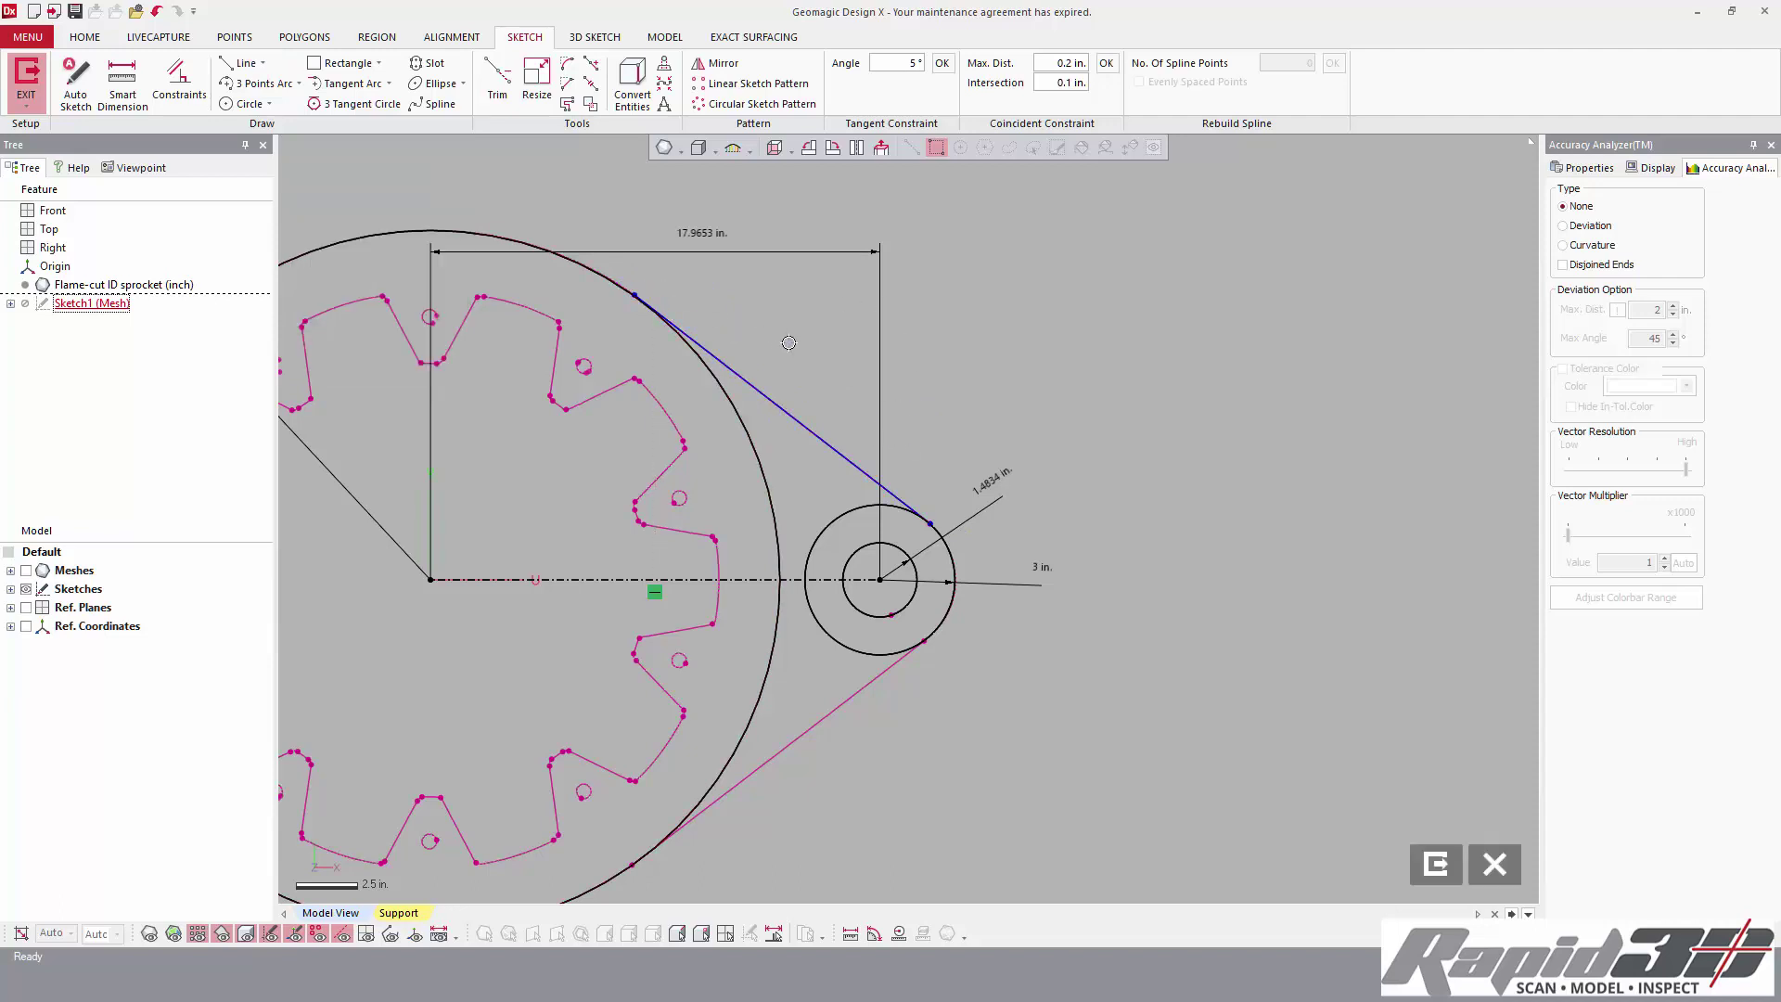
# - Fit a short line to the middle of the upper sloped edge, from about (16.25, 5.13) to (13.04, 7.61) in
pyautogui.click(243, 63)
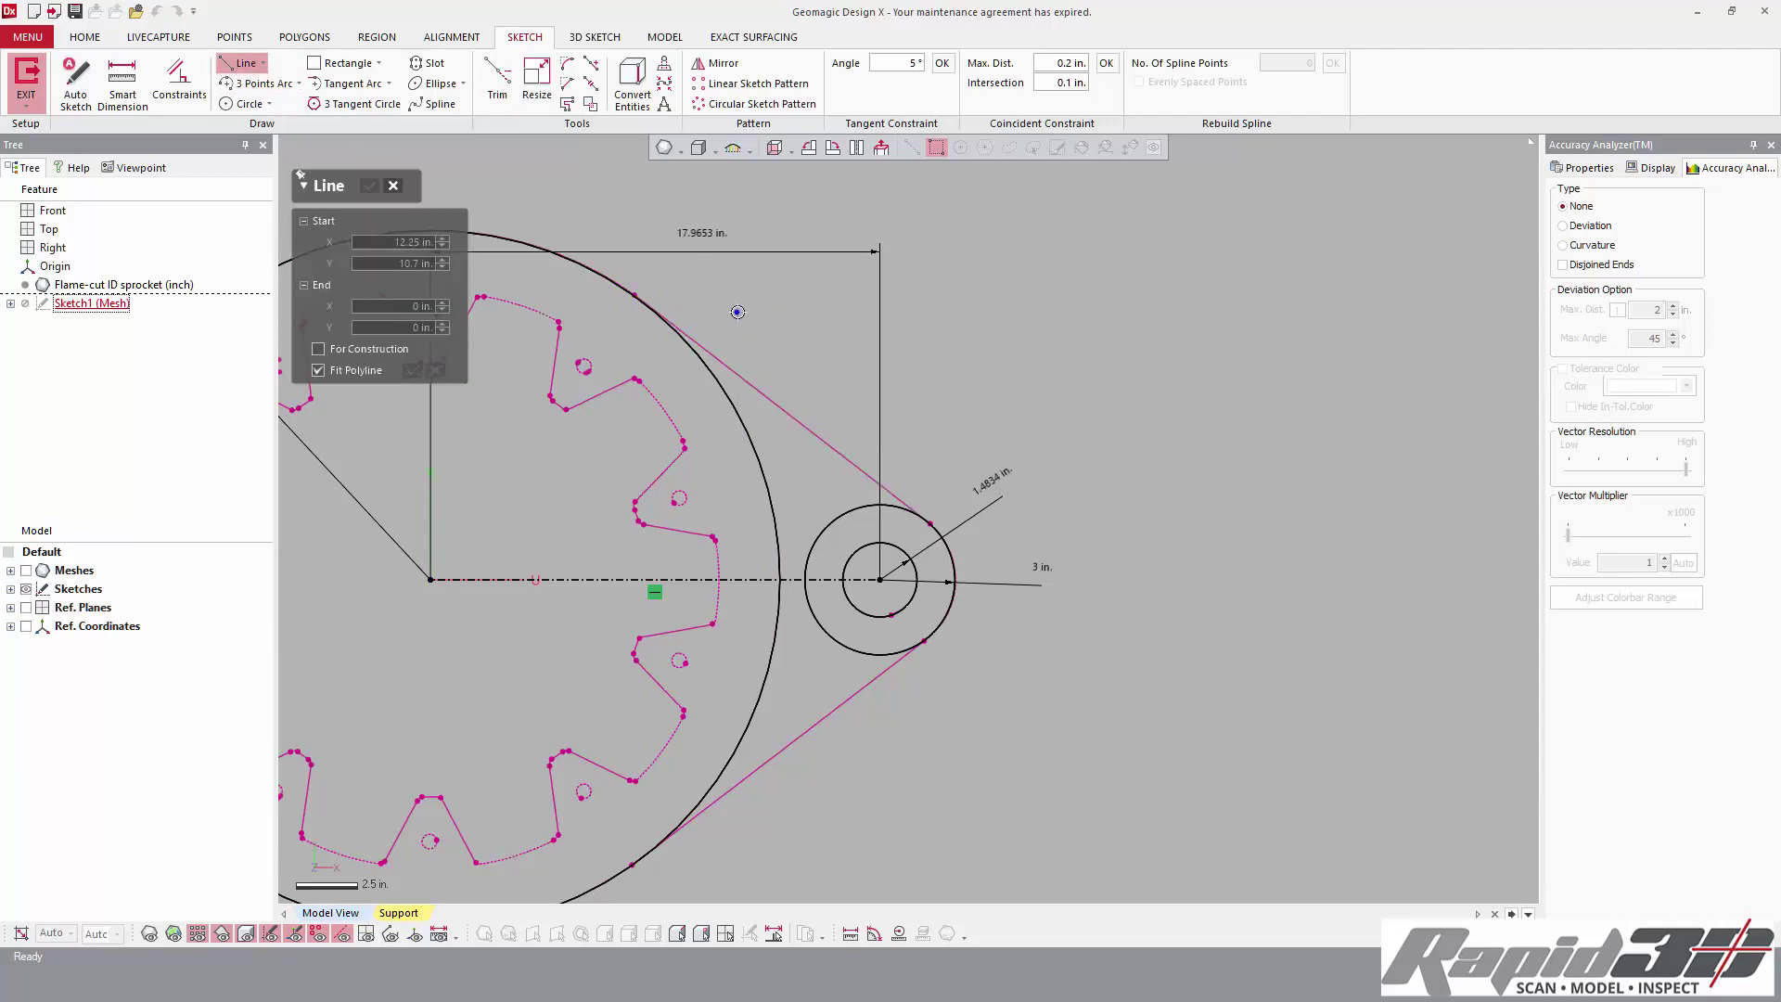
pyautogui.moveTo(757, 342); pyautogui.dragTo(885, 450)
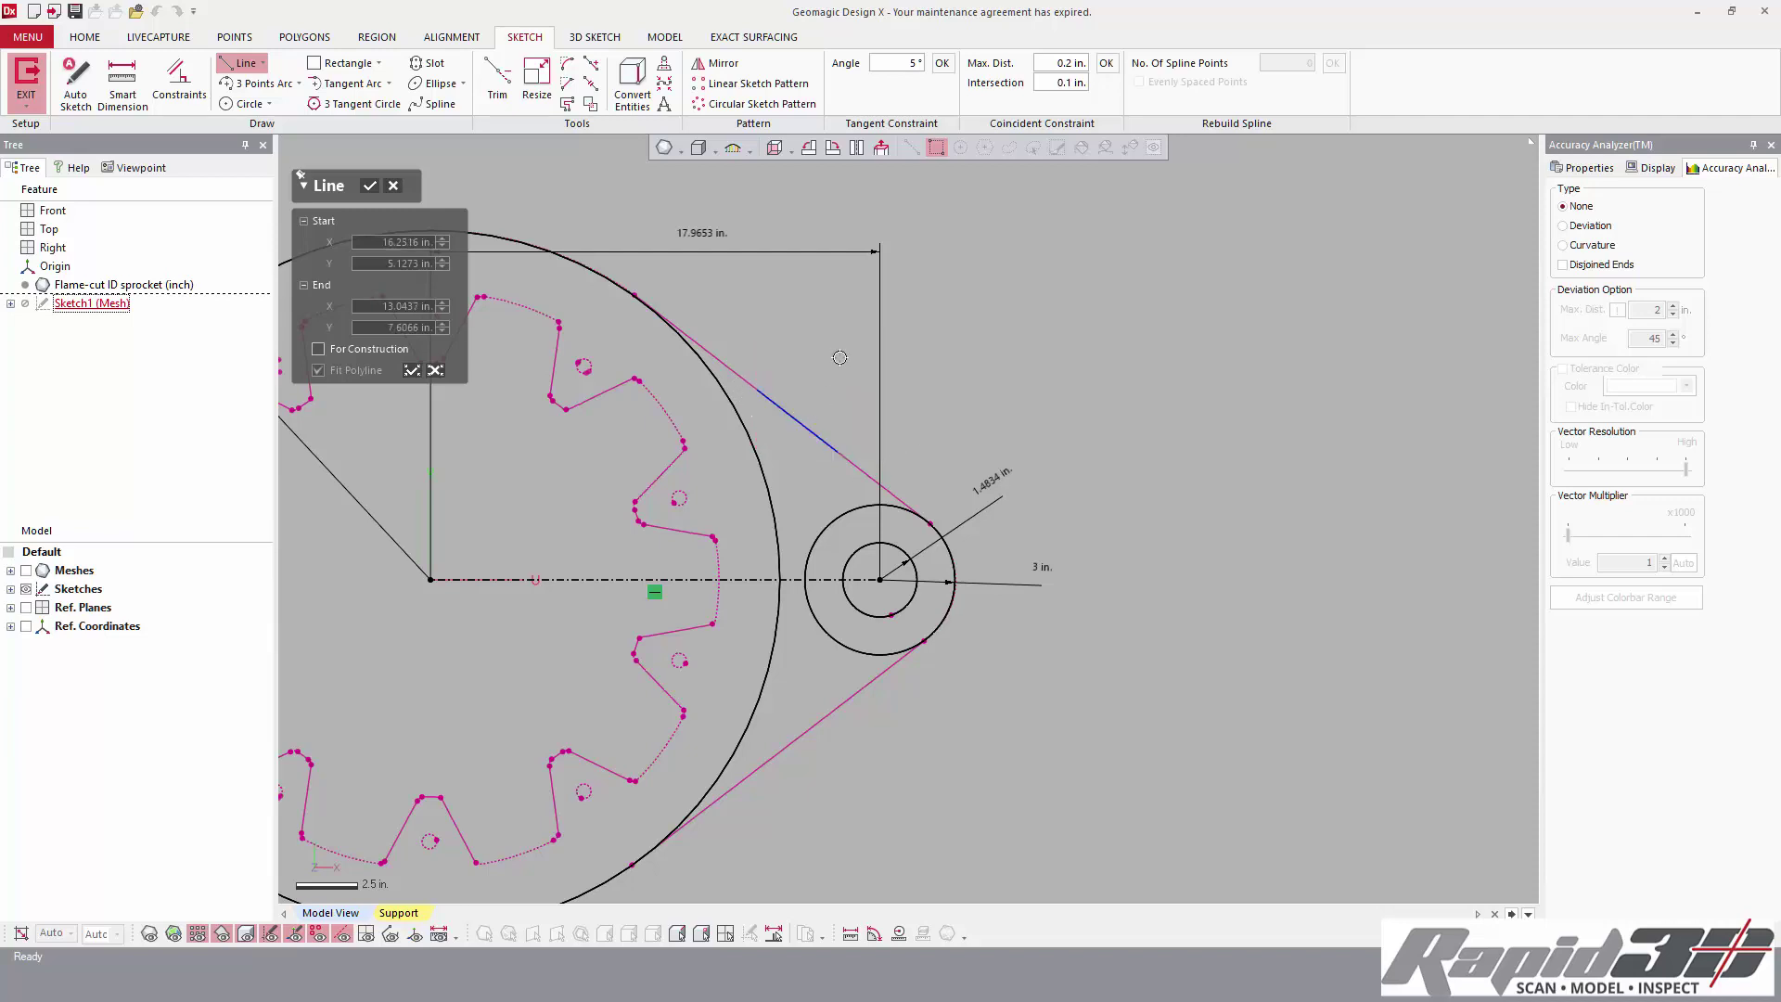
pyautogui.press('Return')
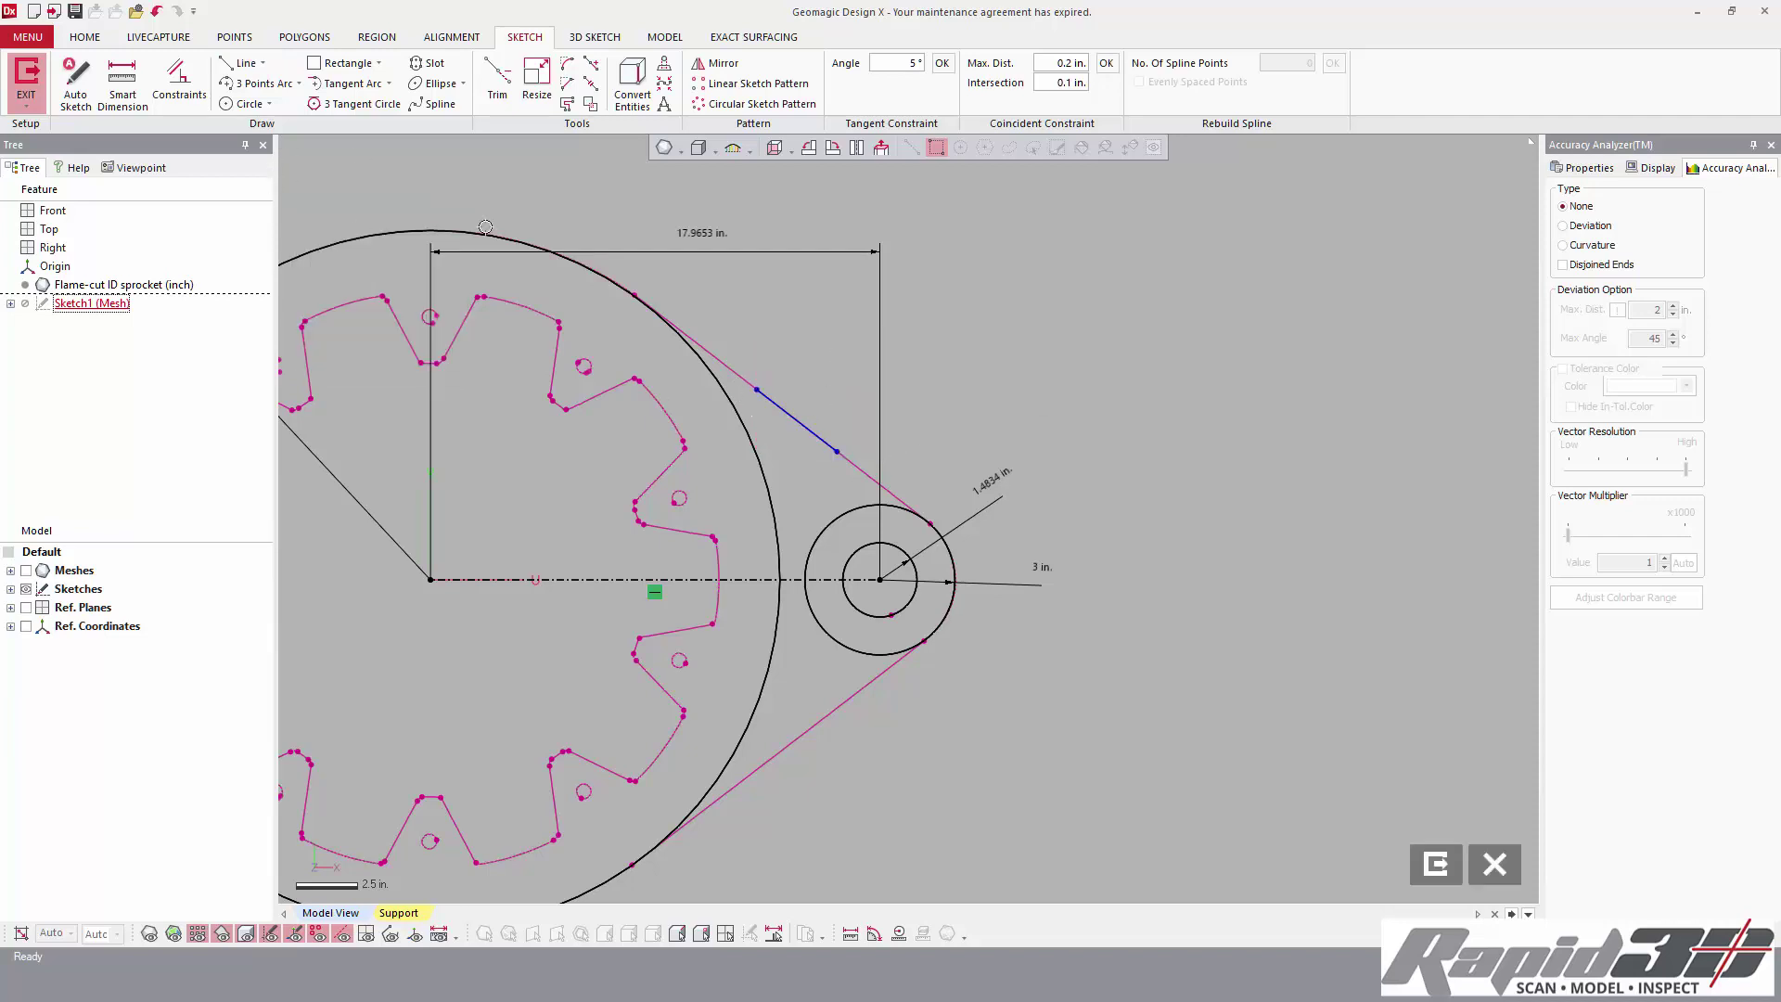
# - Make the short upper line tangent to the sprocket's outer circle
pyautogui.doubleClick(775, 407)
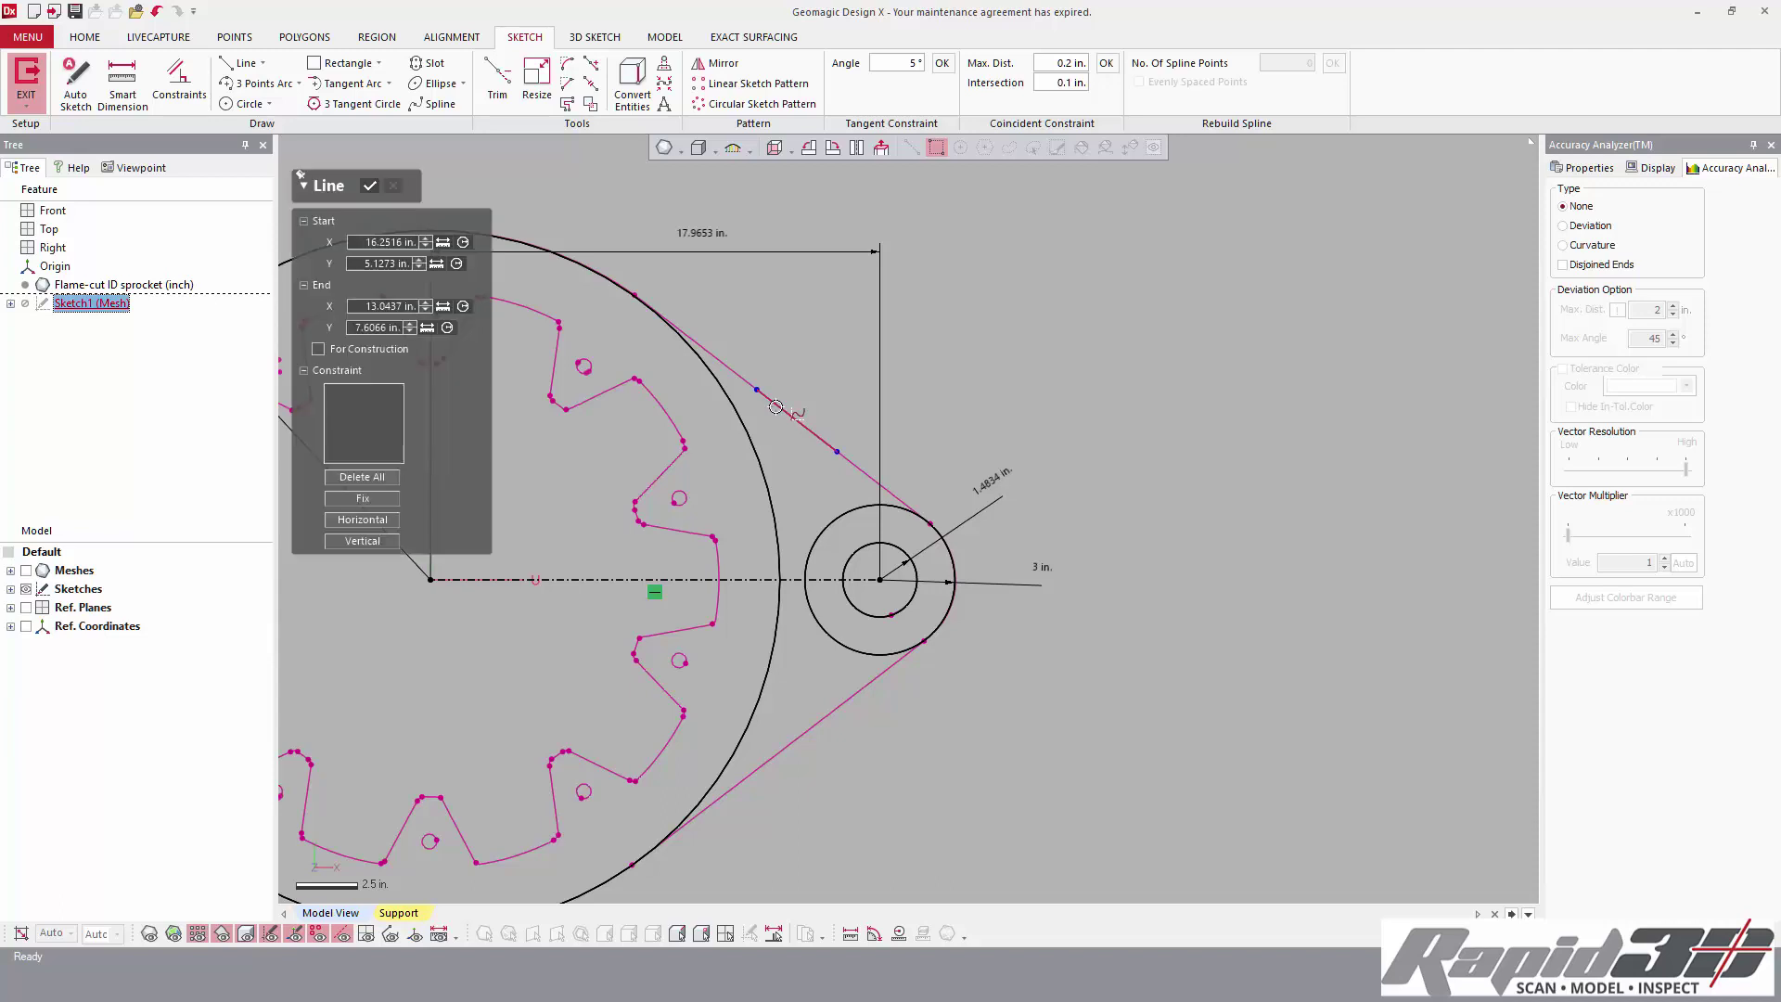
pyautogui.click(700, 351)
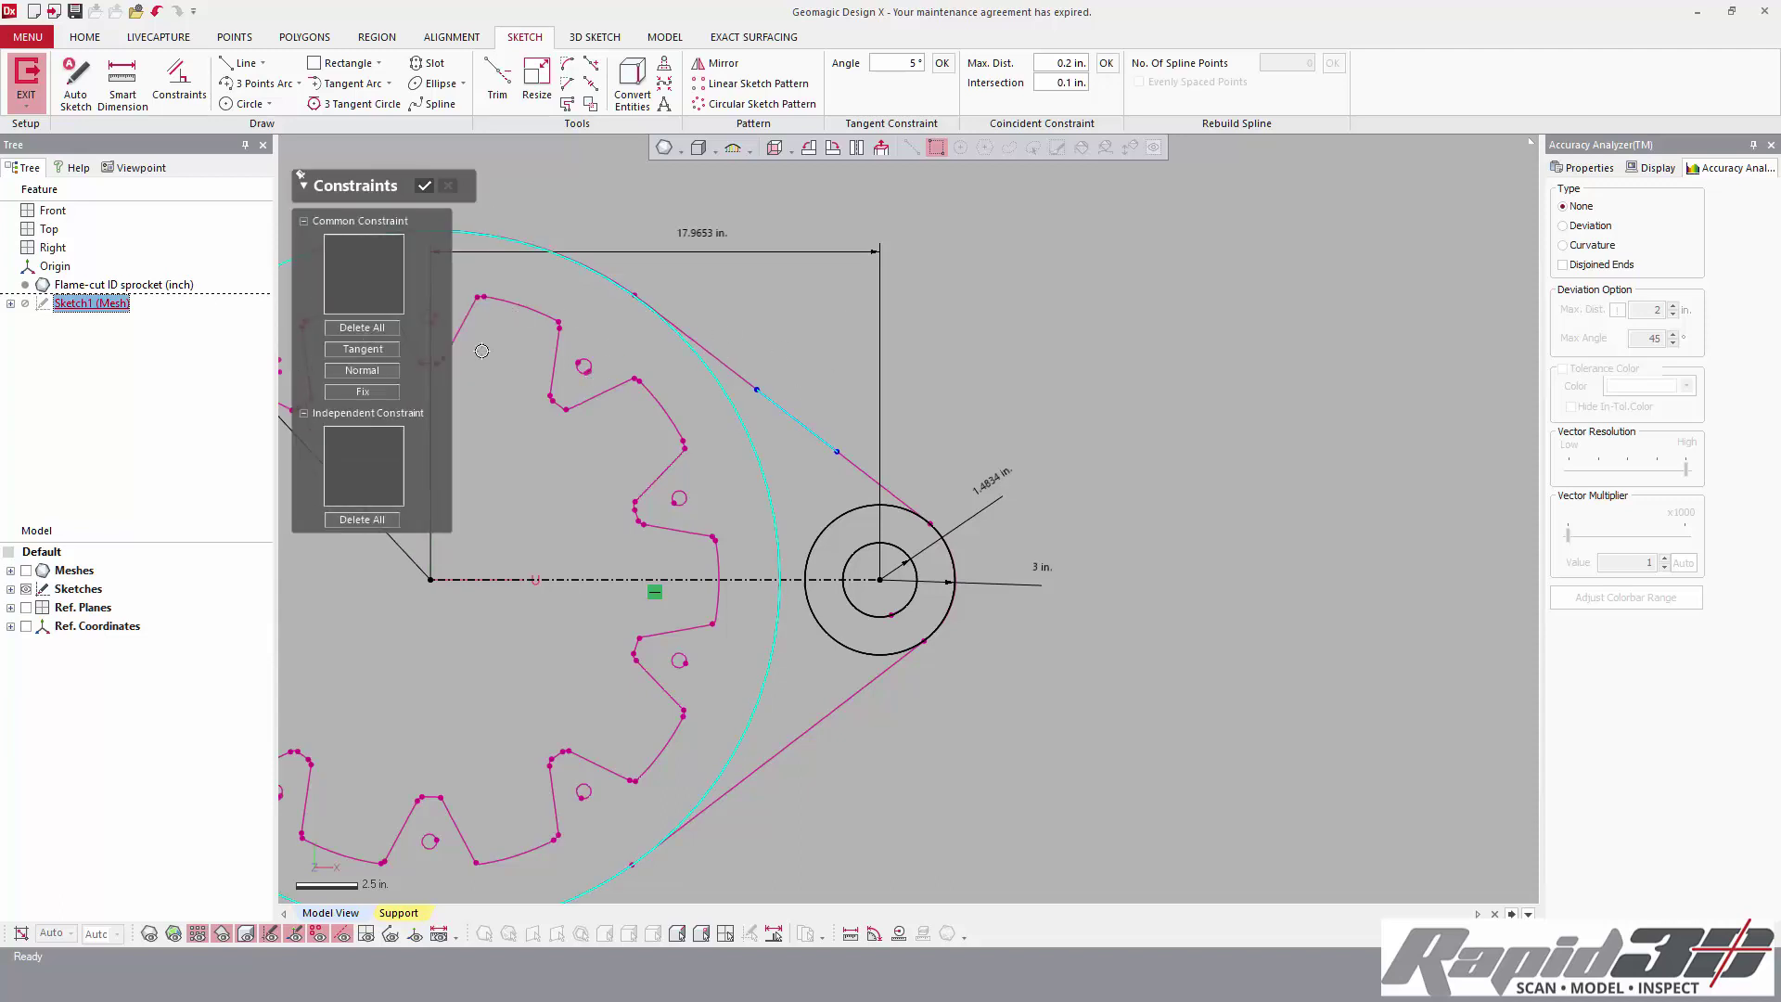
pyautogui.click(362, 350)
pyautogui.click(1030, 366)
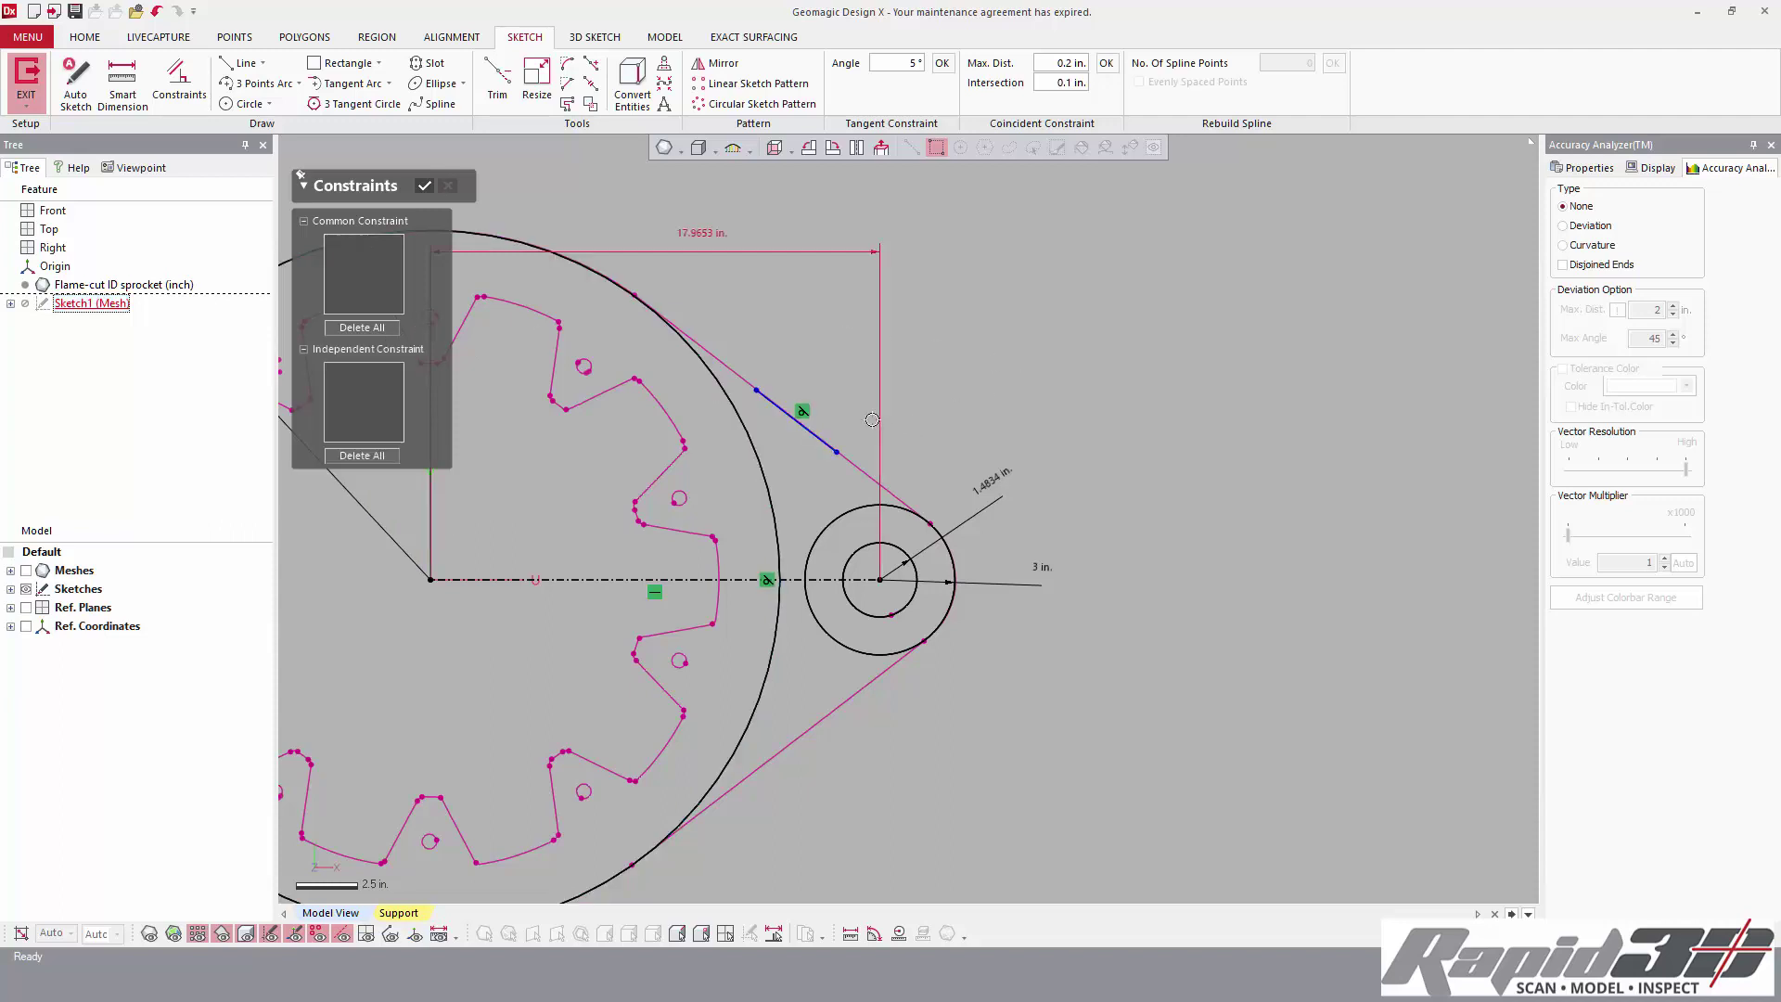
# - Make the short upper line tangent to the 3 in. end circle as well
pyautogui.click(817, 439)
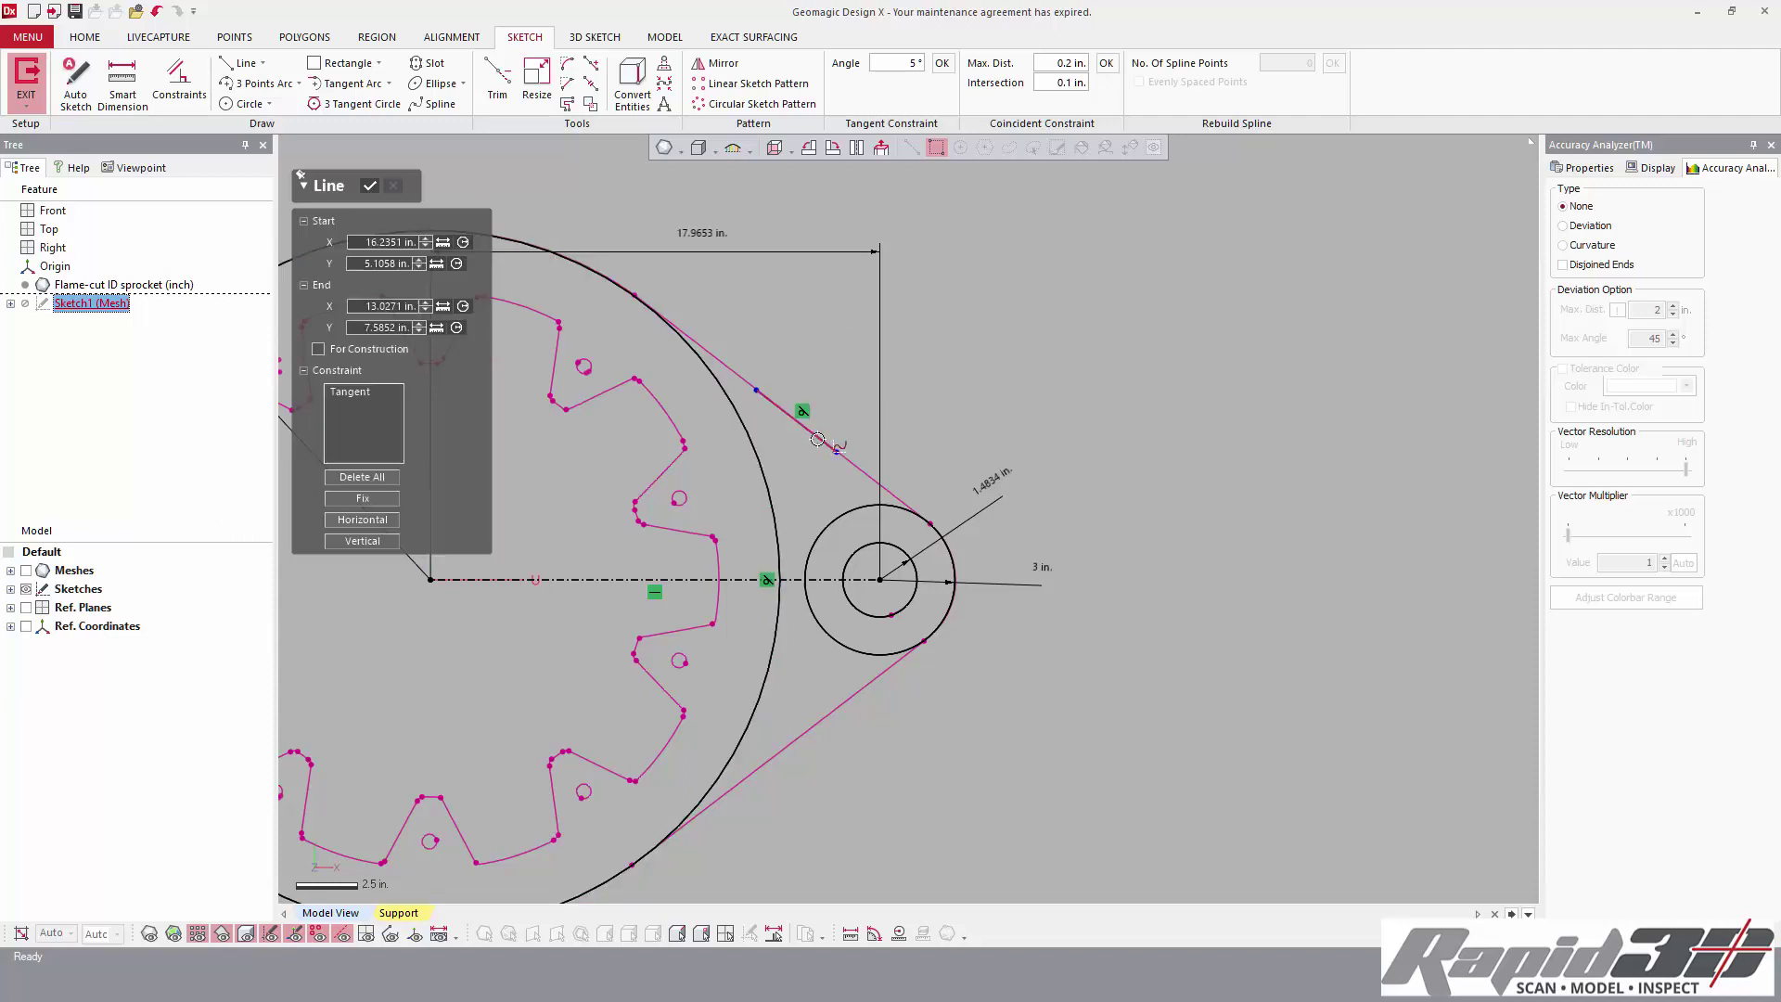
pyautogui.click(907, 513)
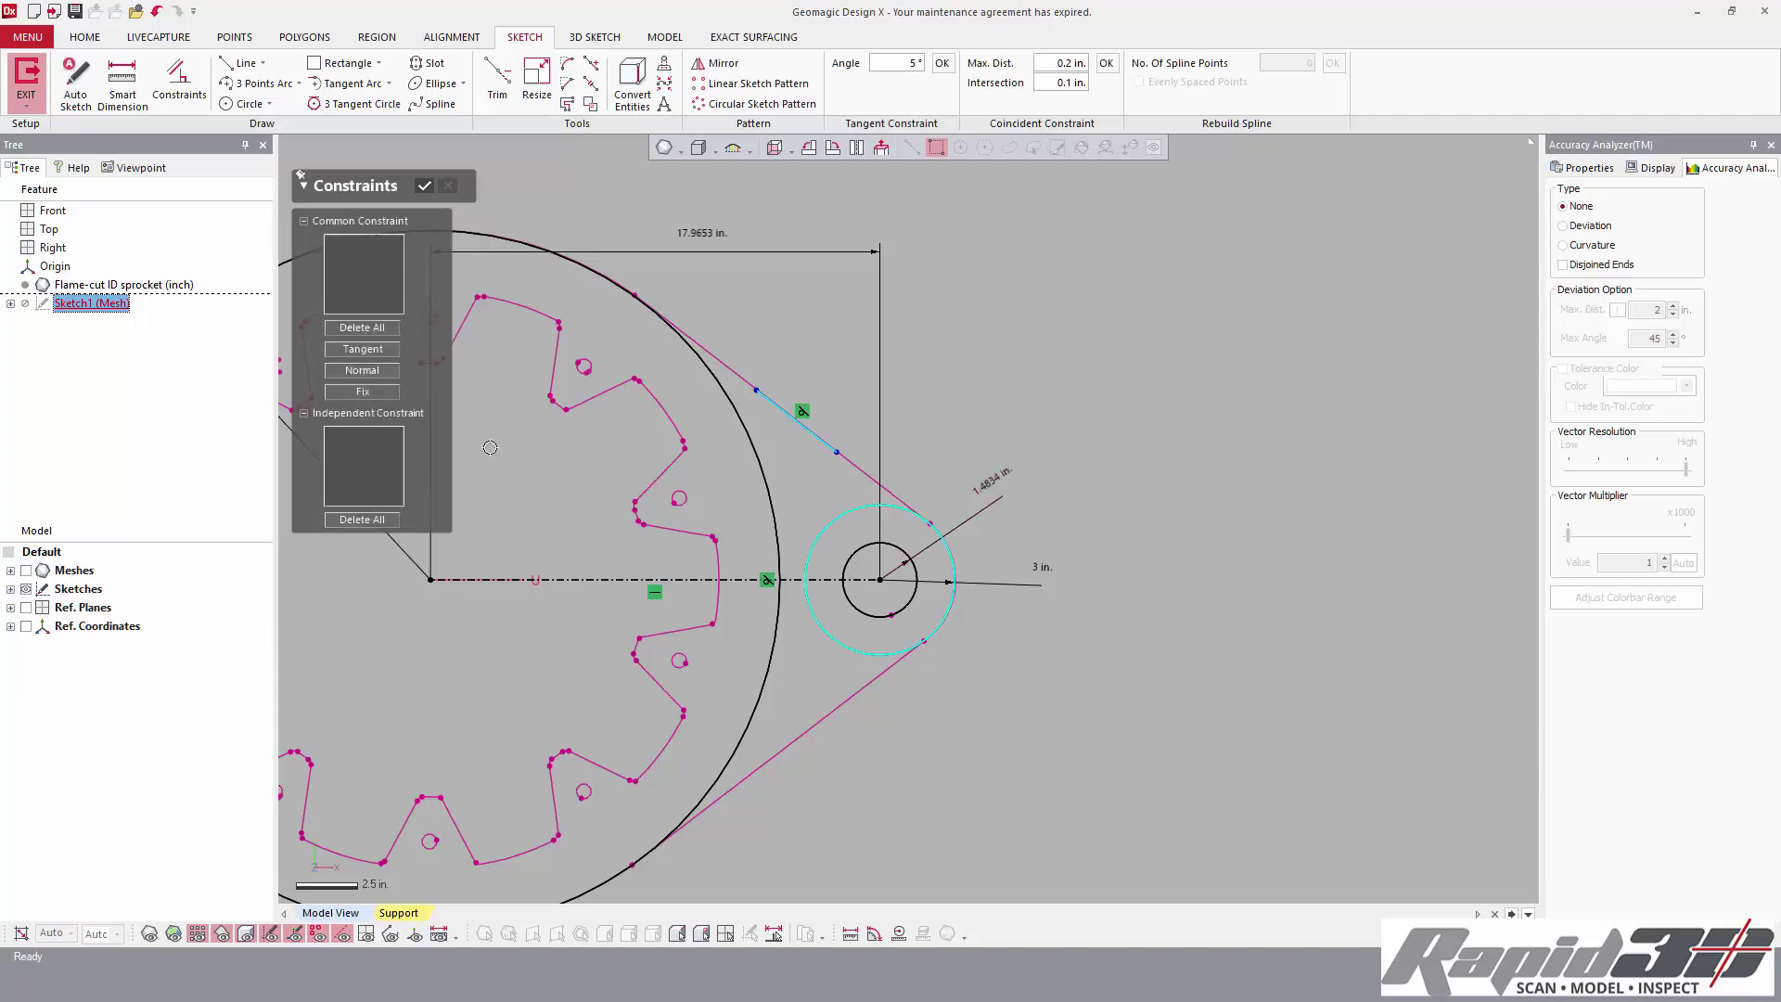
pyautogui.click(379, 350)
pyautogui.click(426, 188)
# - Extend both ends of the upper tangent line to meet the outer circle and the end circle
pyautogui.click(761, 391)
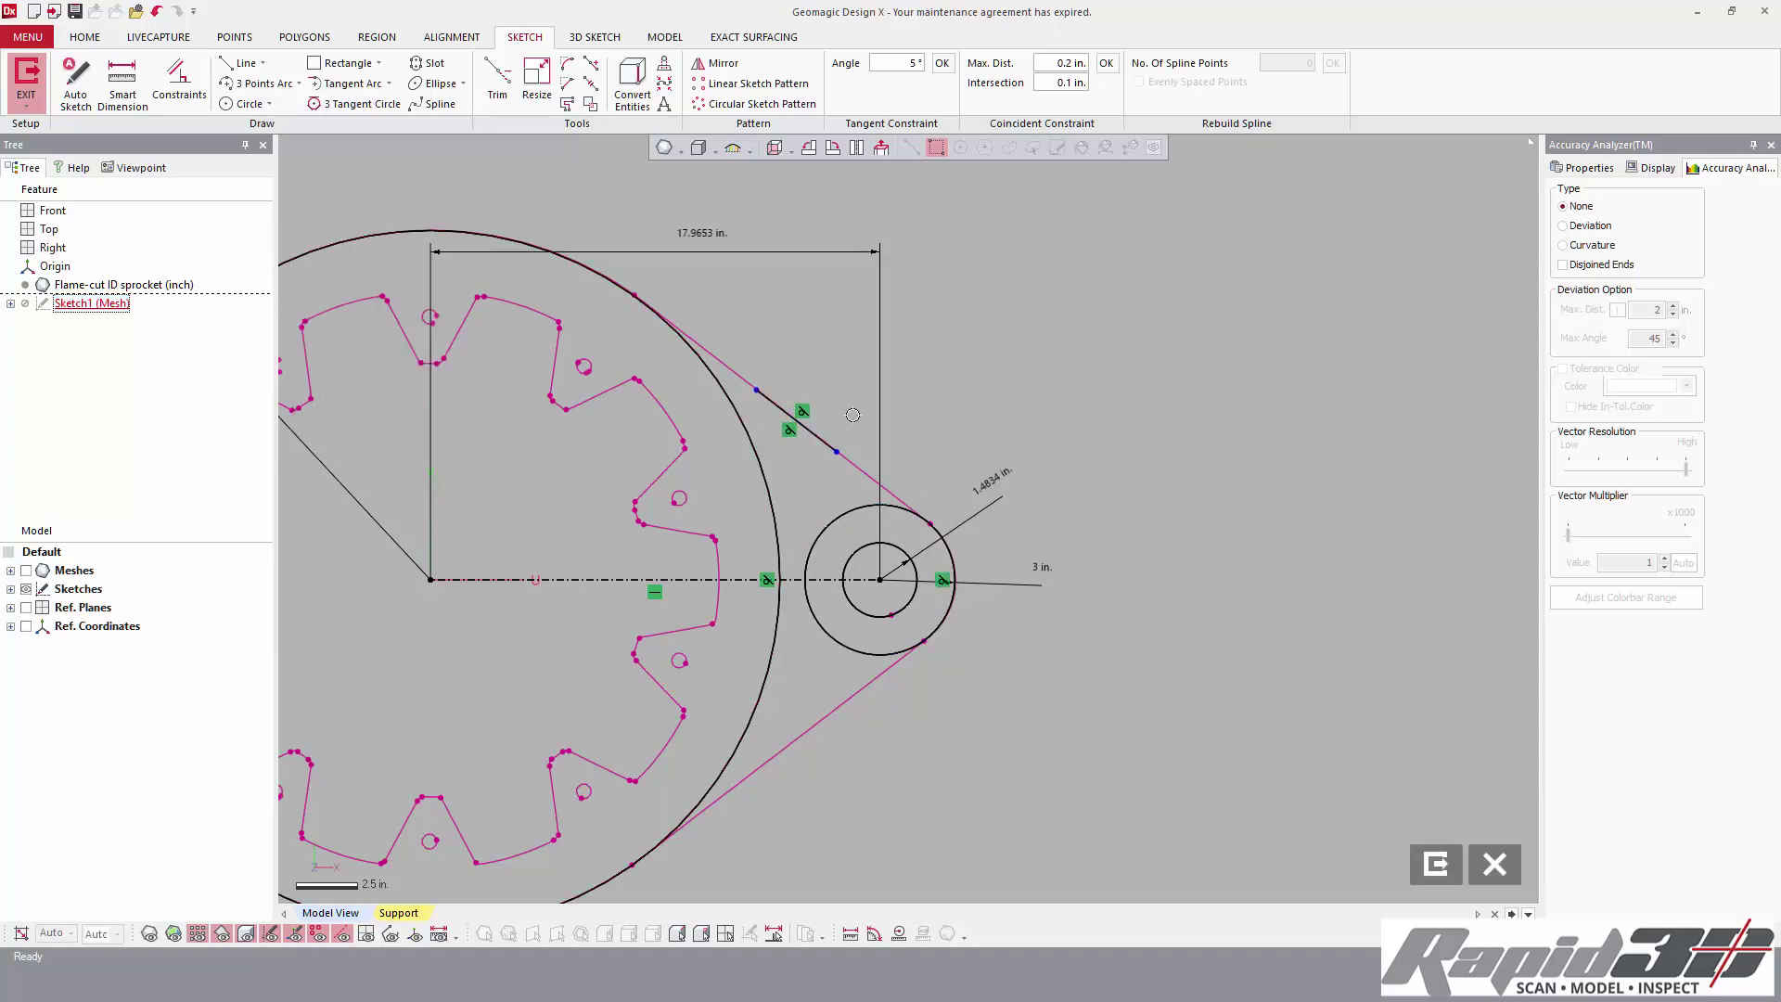
pyautogui.click(594, 74)
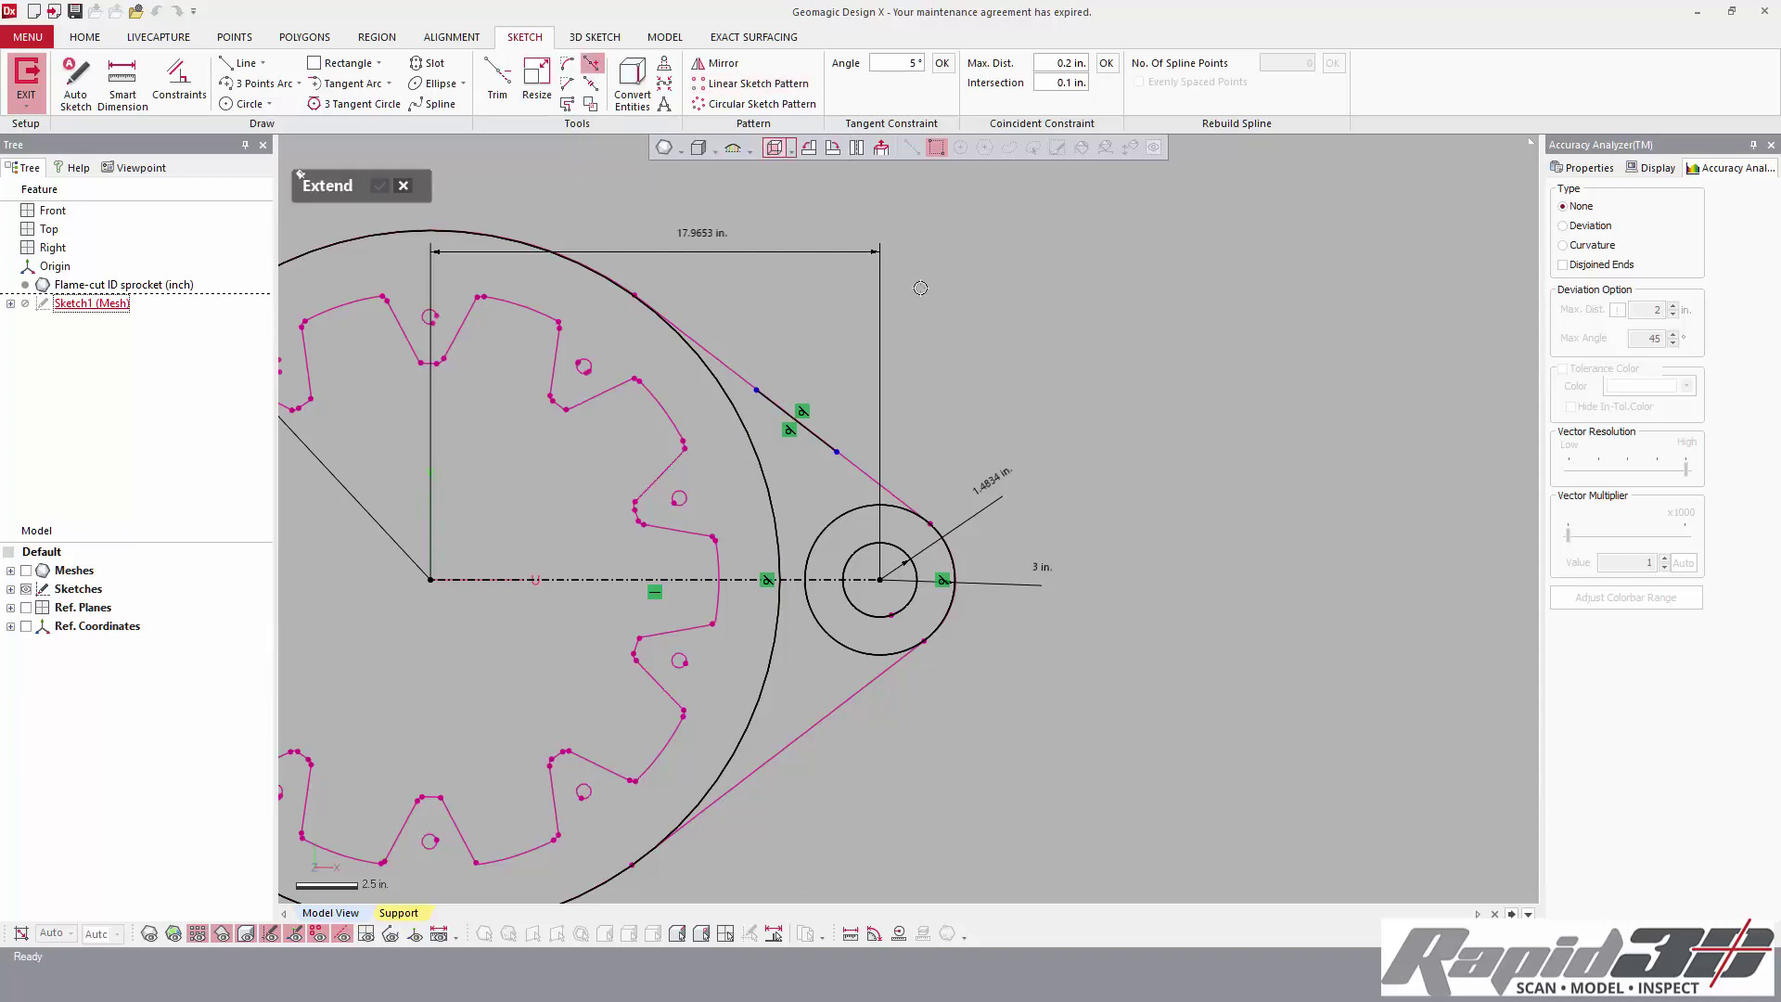
pyautogui.click(778, 406)
pyautogui.click(821, 433)
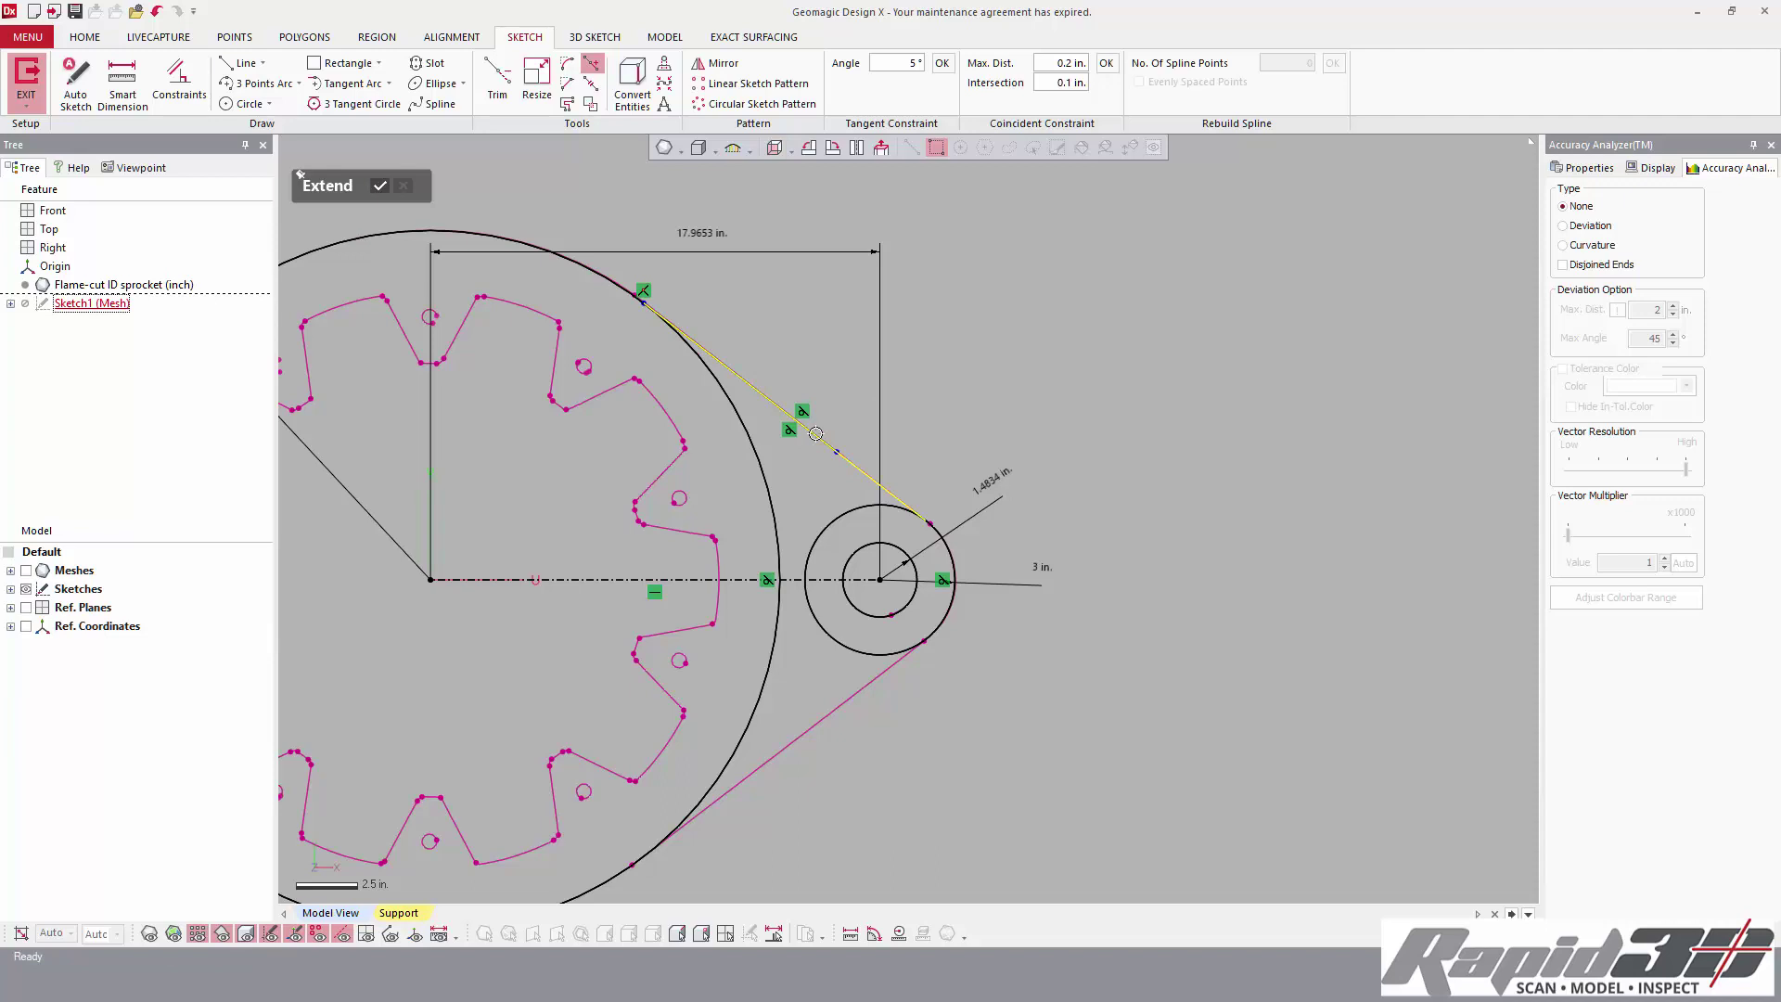
# - Draw a line along the lower sloped edge from the outer circle to the 3 in. end circle, about (8.55, -11.05) to (19.46, -2.60) in
pyautogui.click(239, 63)
pyautogui.moveTo(1121, 546)
pyautogui.mouseDown(button='middle')
pyautogui.moveTo(1153, 370)
pyautogui.moveTo(1176, 354)
pyautogui.mouseUp(button='middle')
pyautogui.scroll(-1, 753, 677)
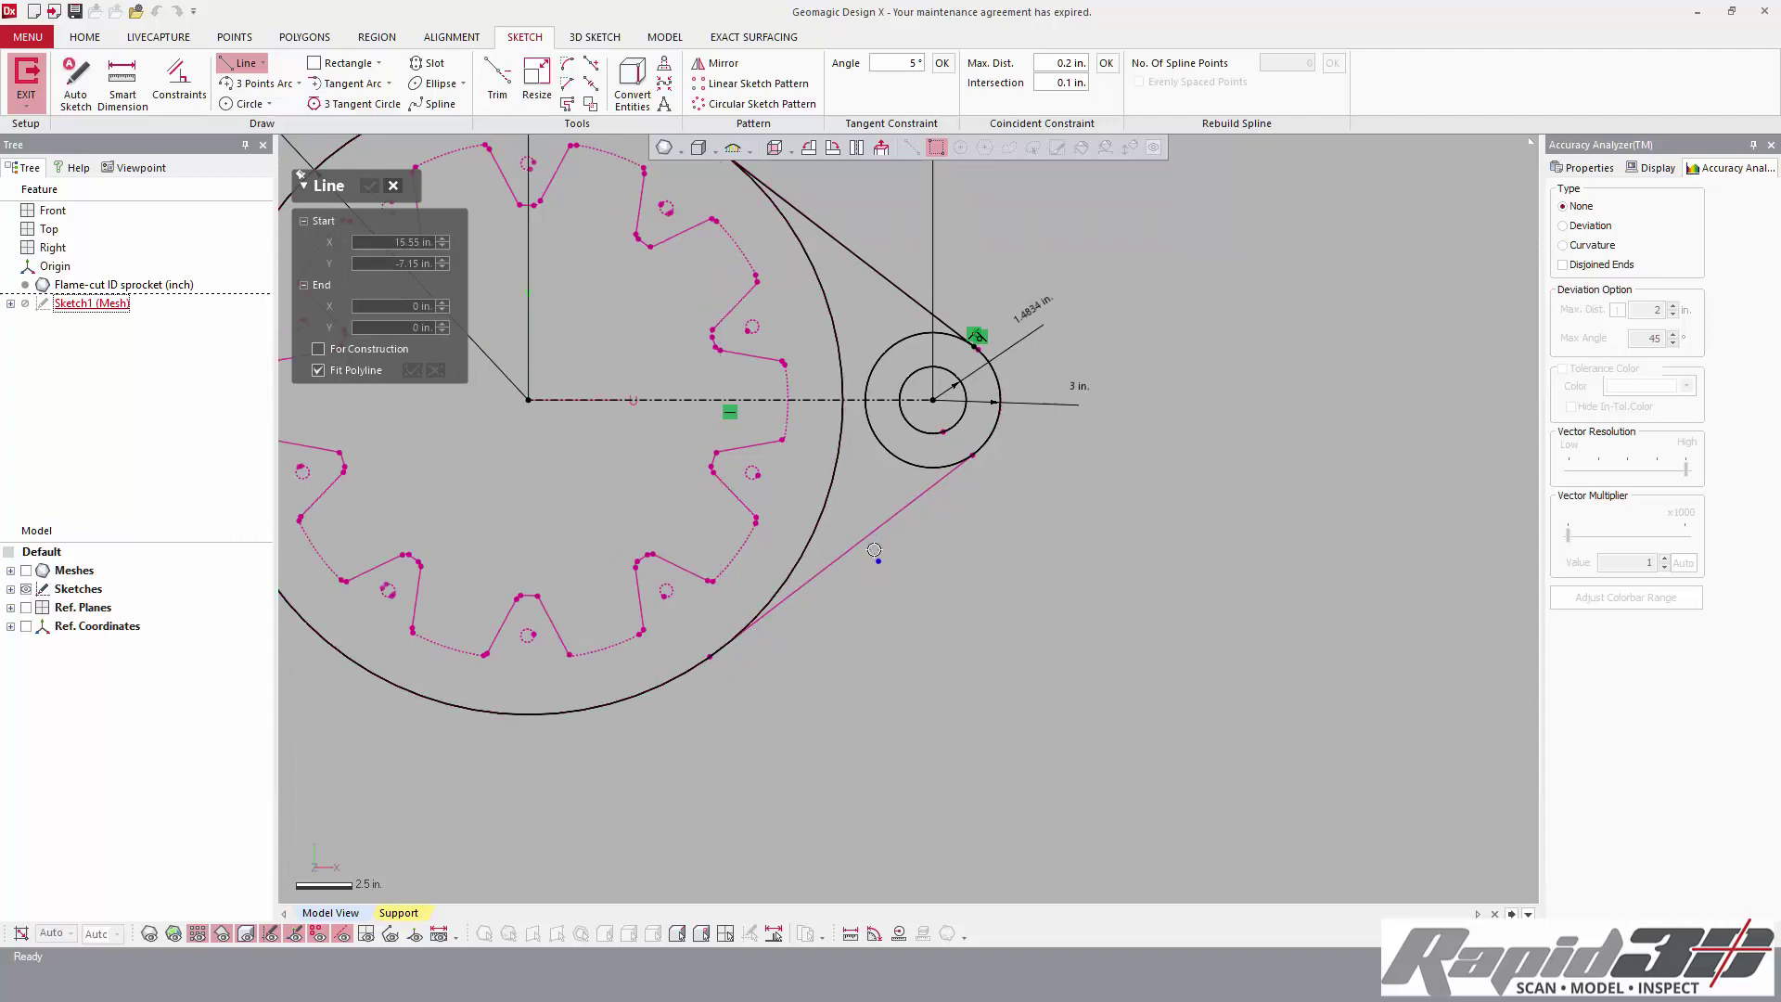
pyautogui.click(714, 658)
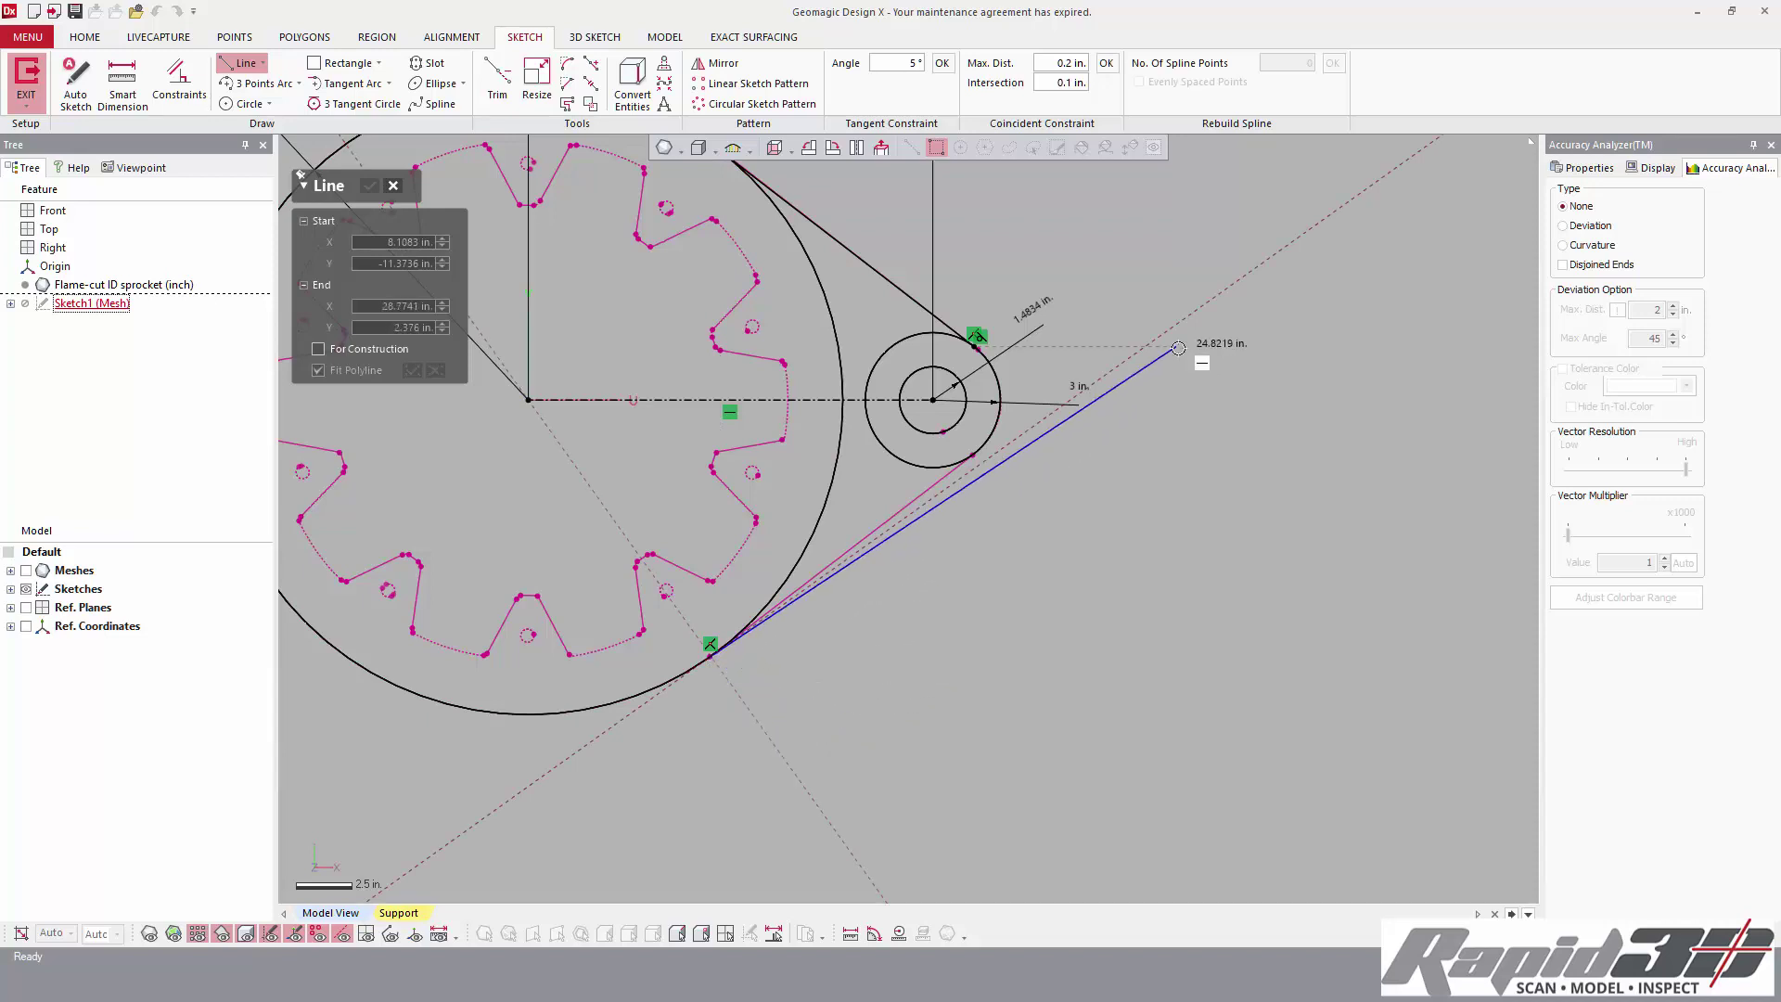
pyautogui.click(1187, 318)
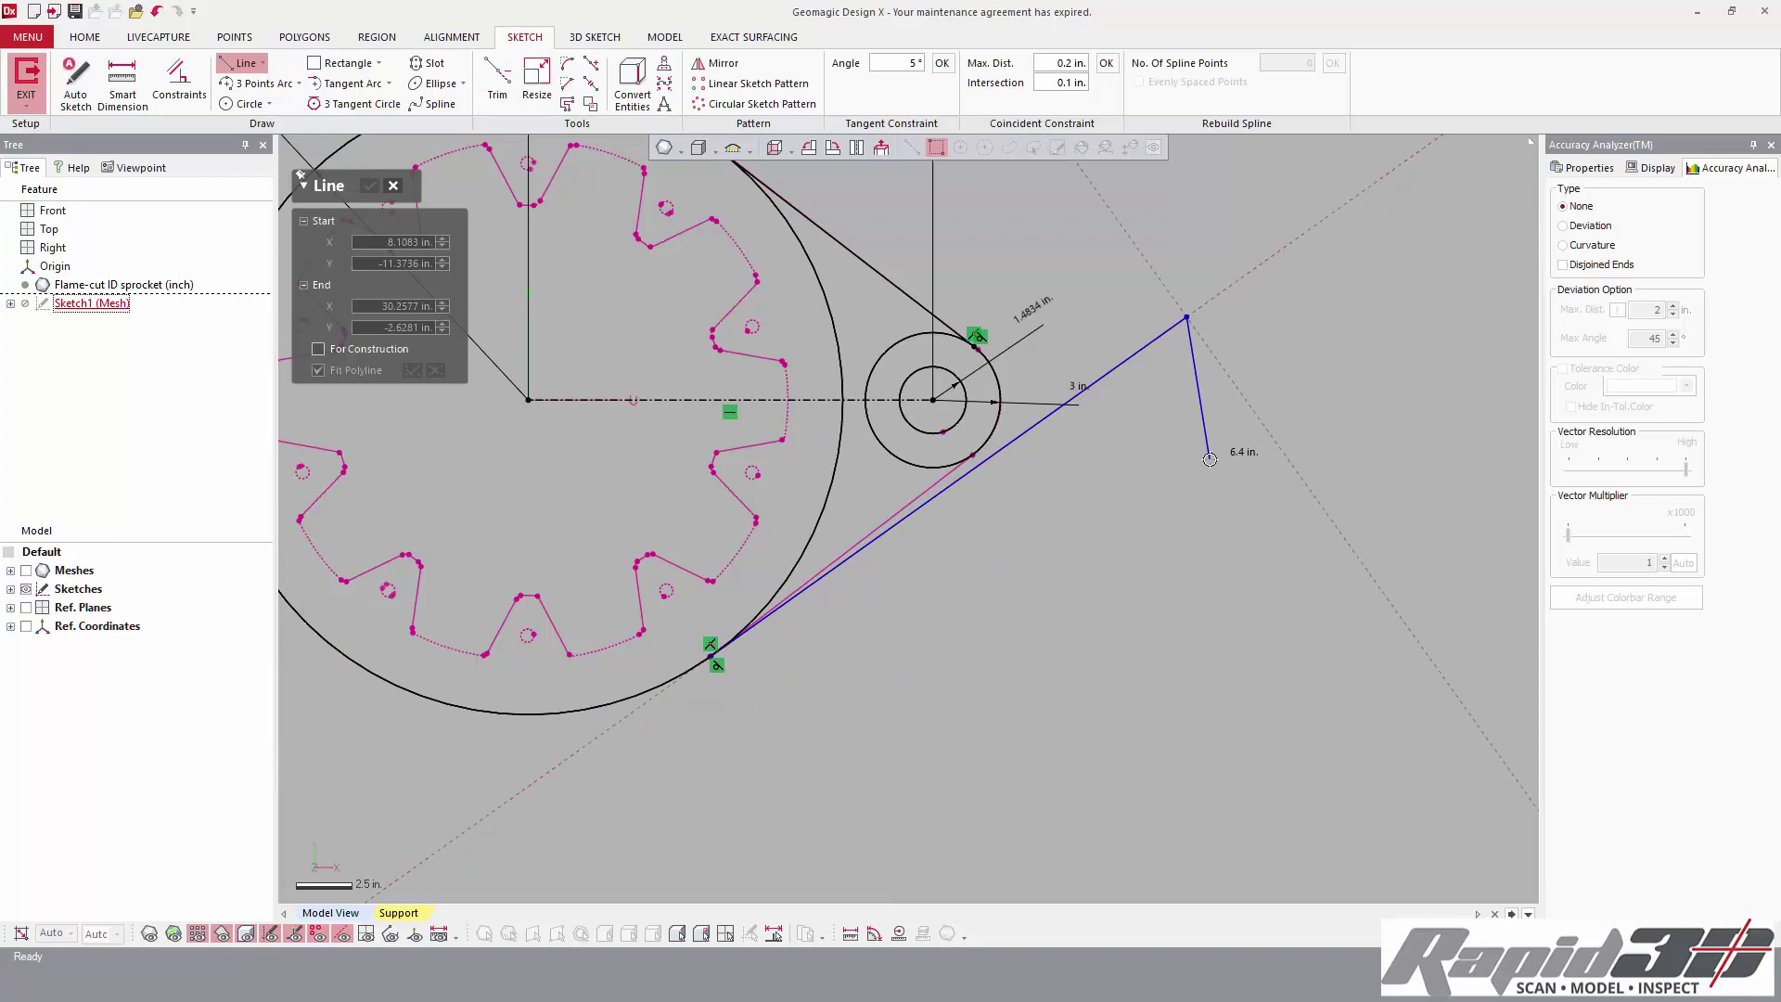
pyautogui.press('Escape')
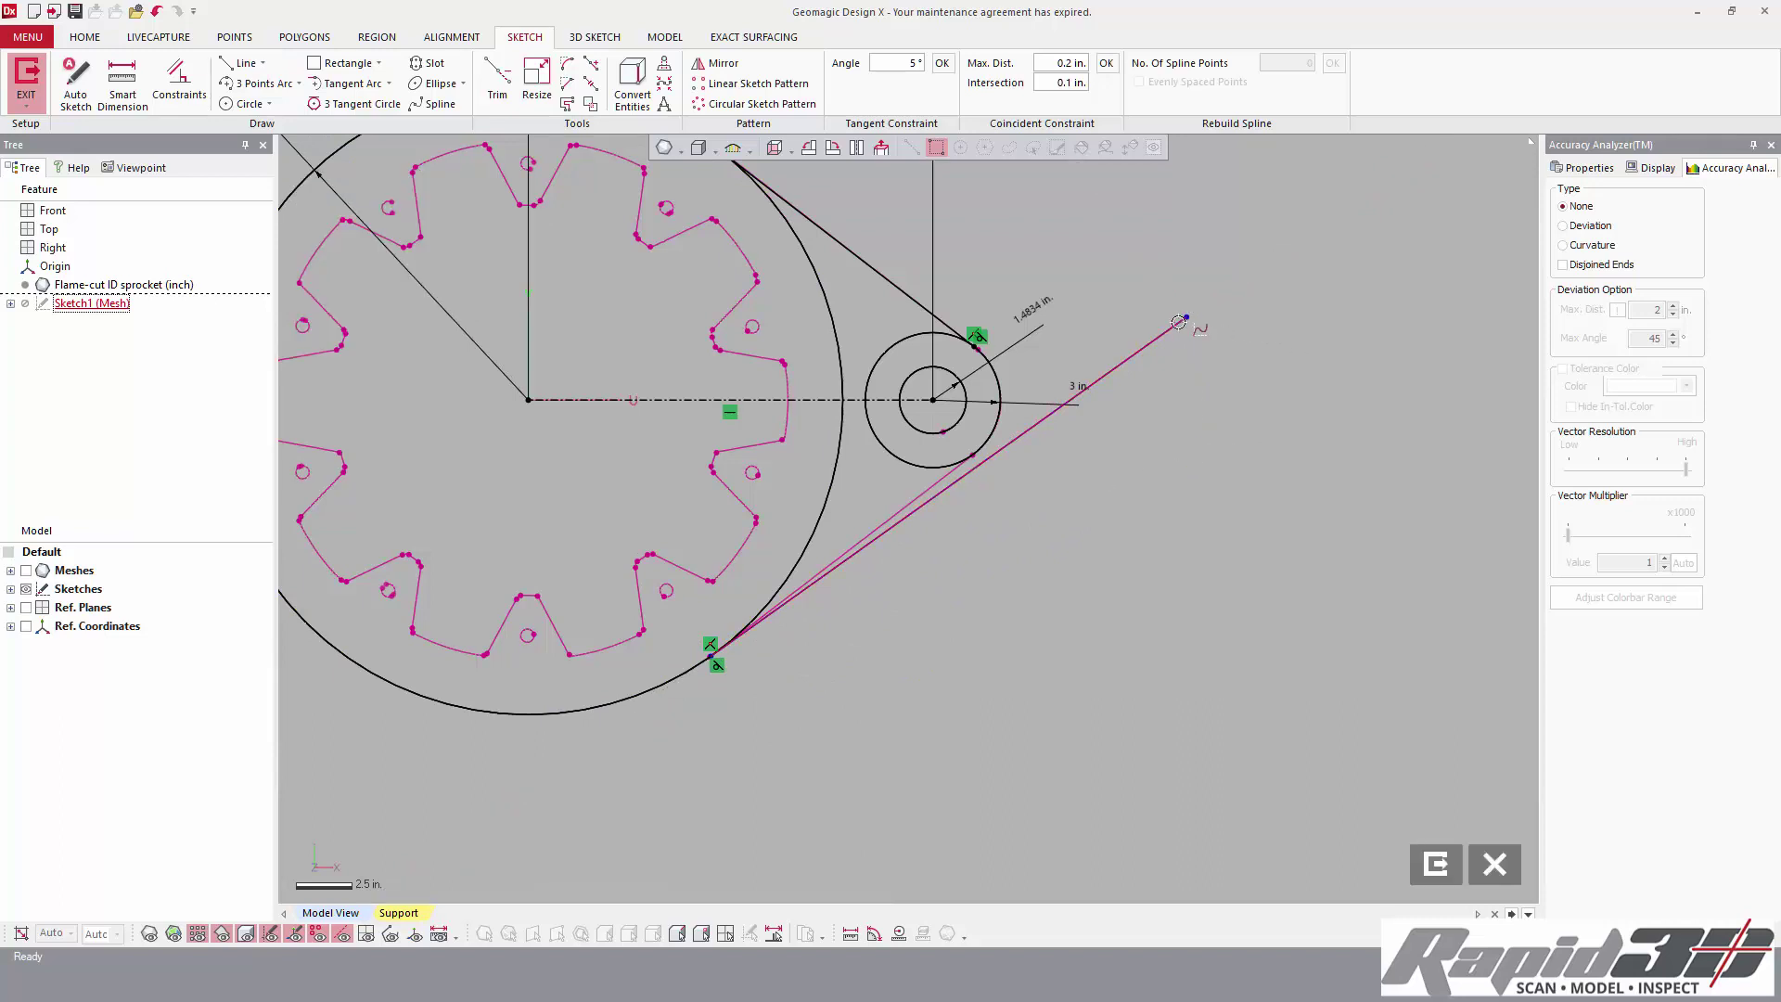
pyautogui.moveTo(1186, 318); pyautogui.dragTo(966, 465)
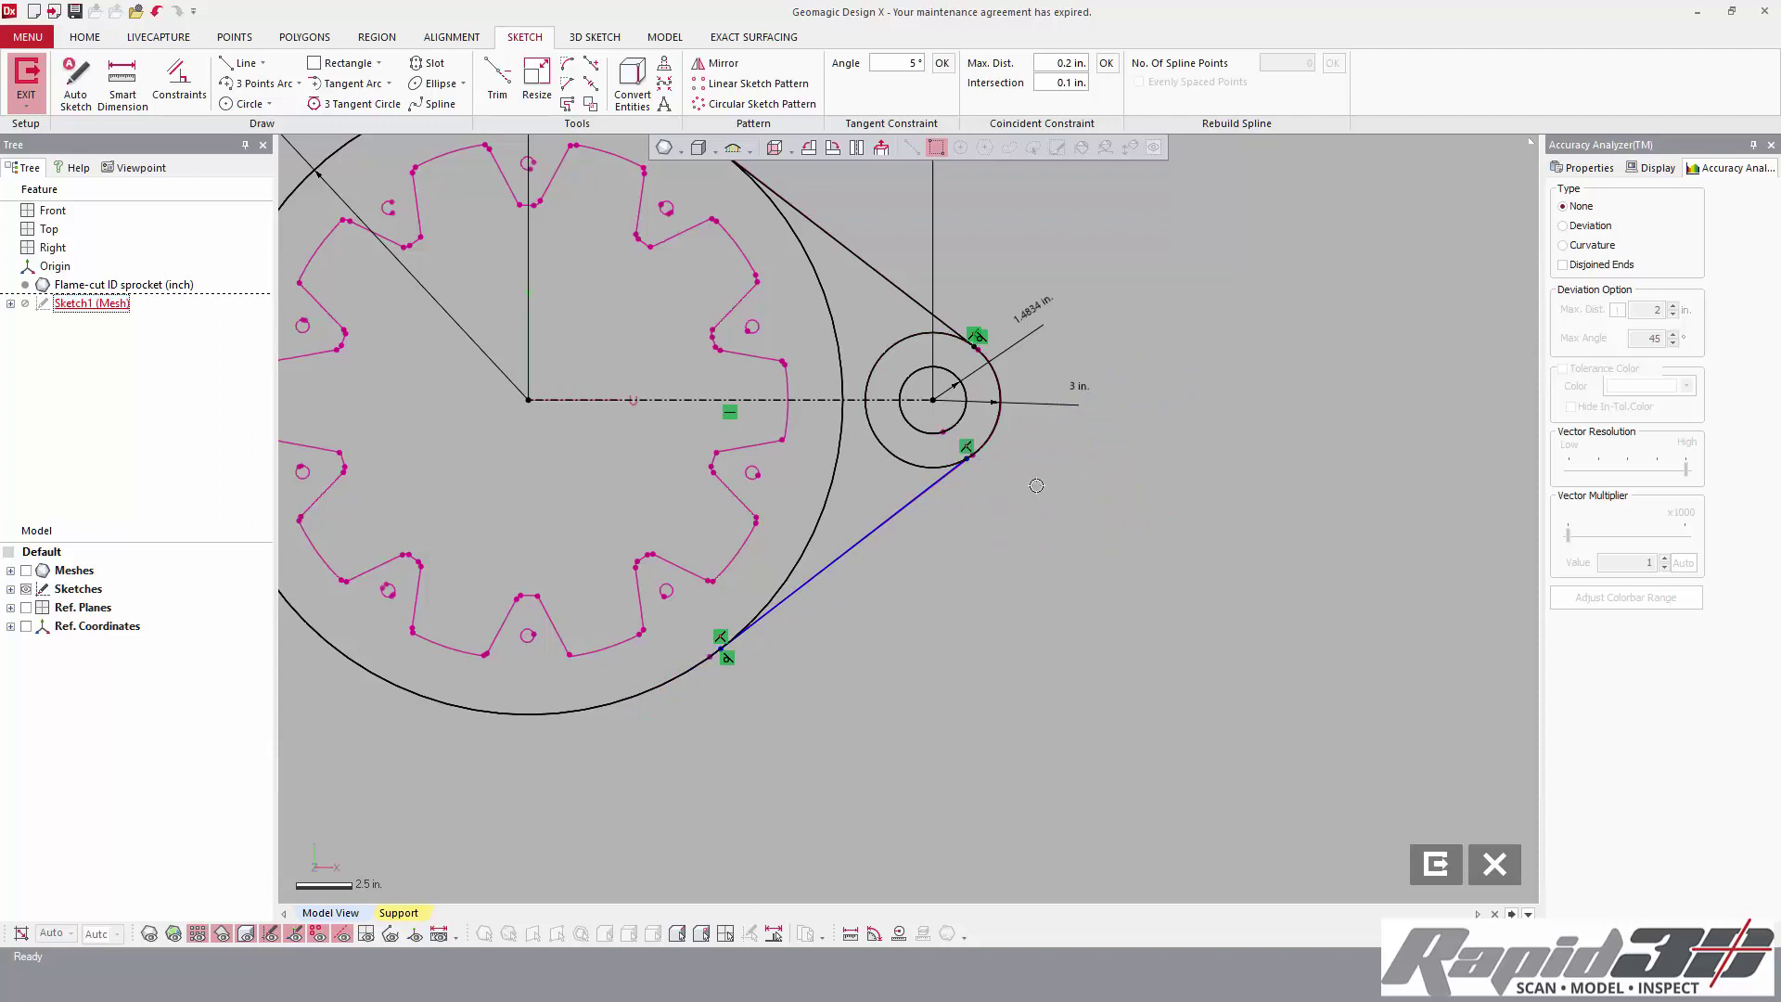
# - Make the lower sloped line tangent to the 3 in. end circle
pyautogui.click(928, 470)
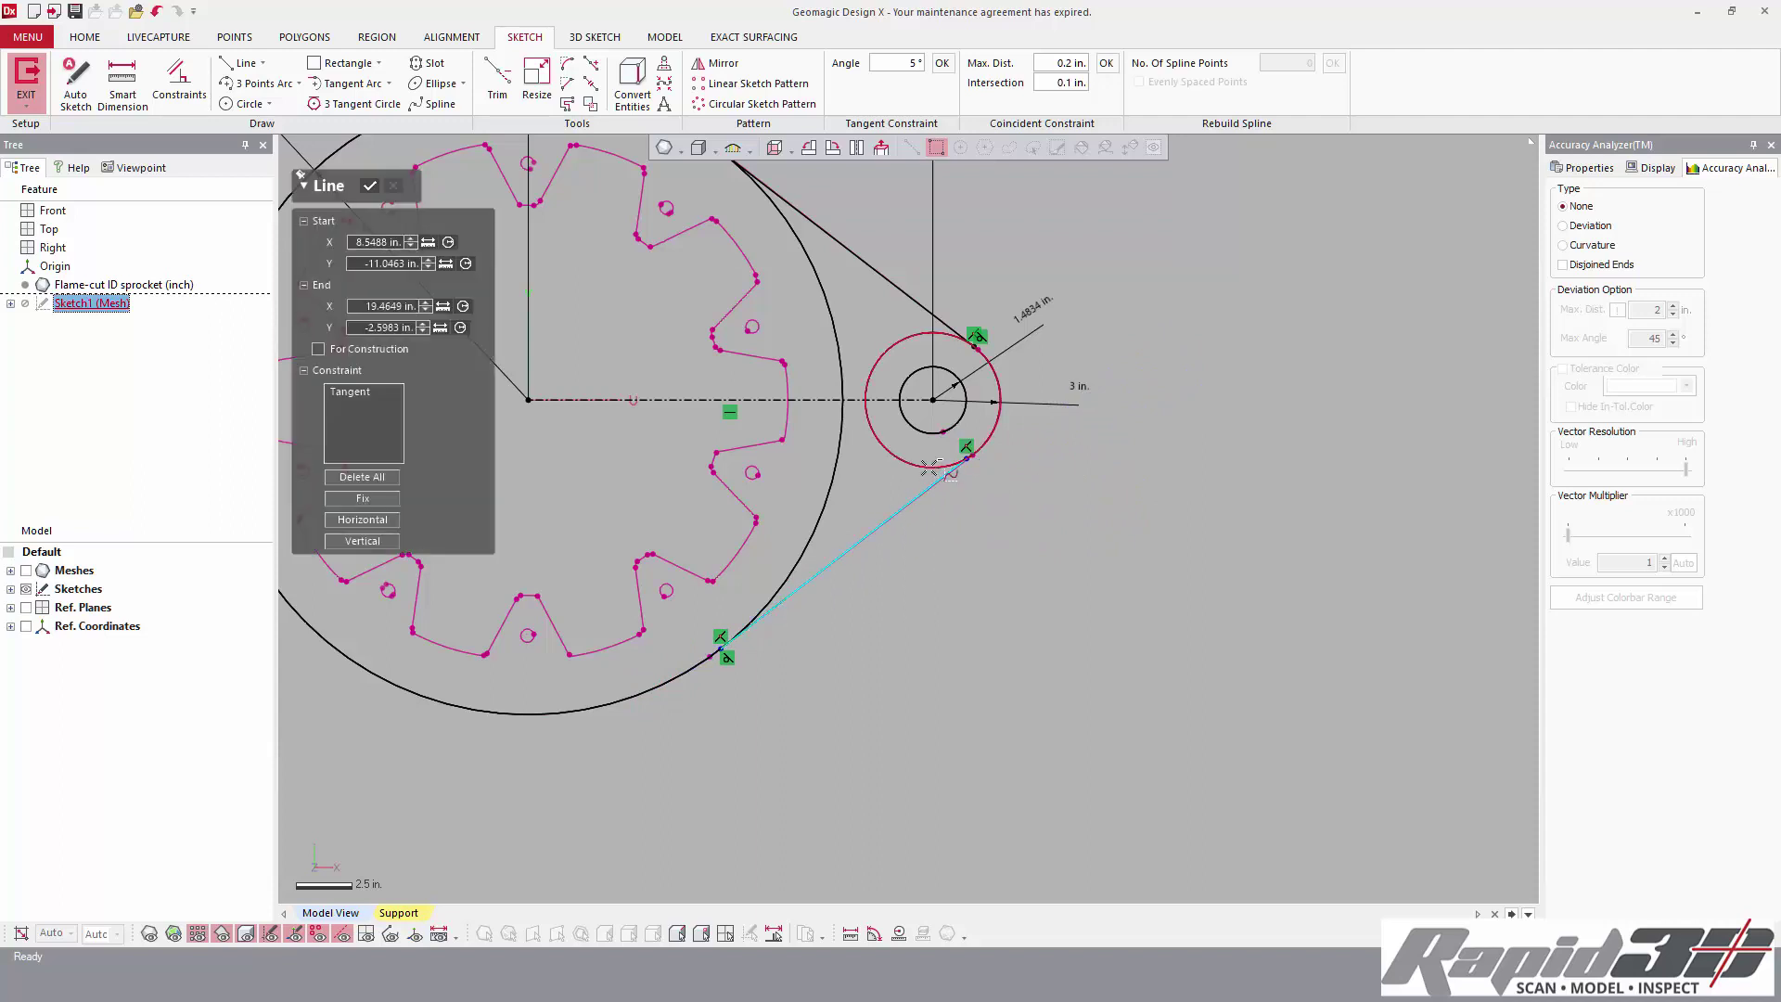
pyautogui.keyDown('ctrl'); pyautogui.click(929, 469); pyautogui.keyUp('ctrl')
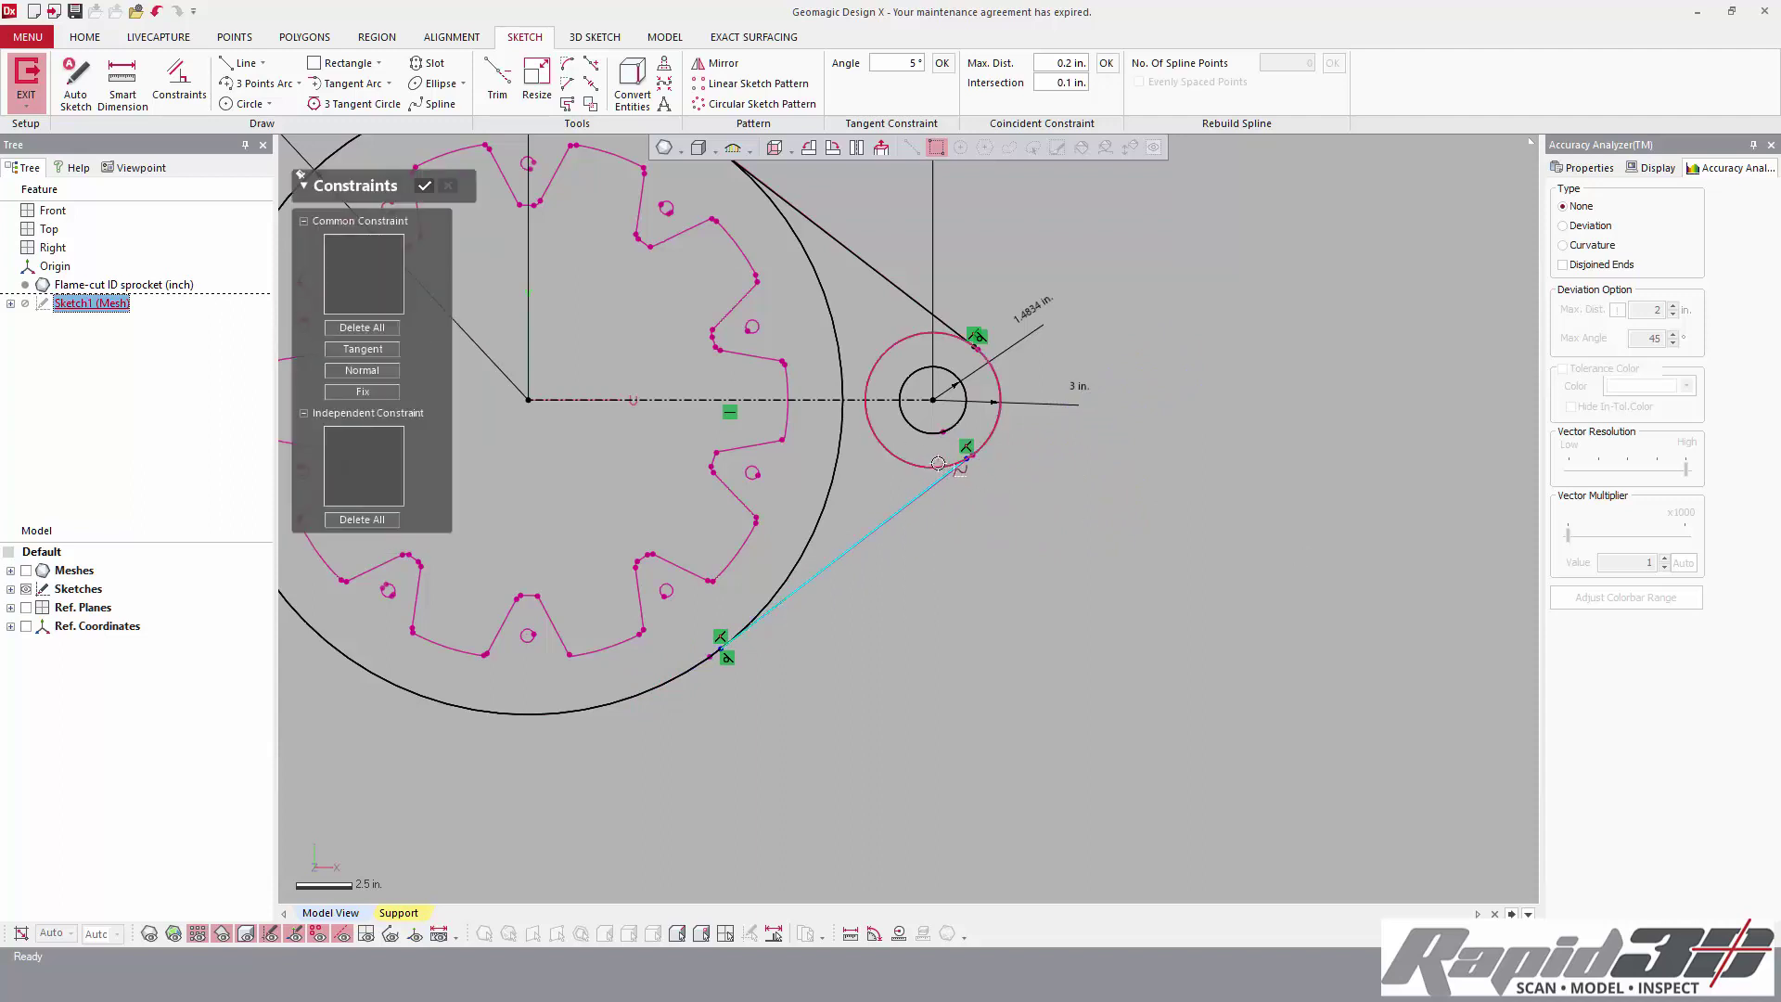
pyautogui.click(371, 350)
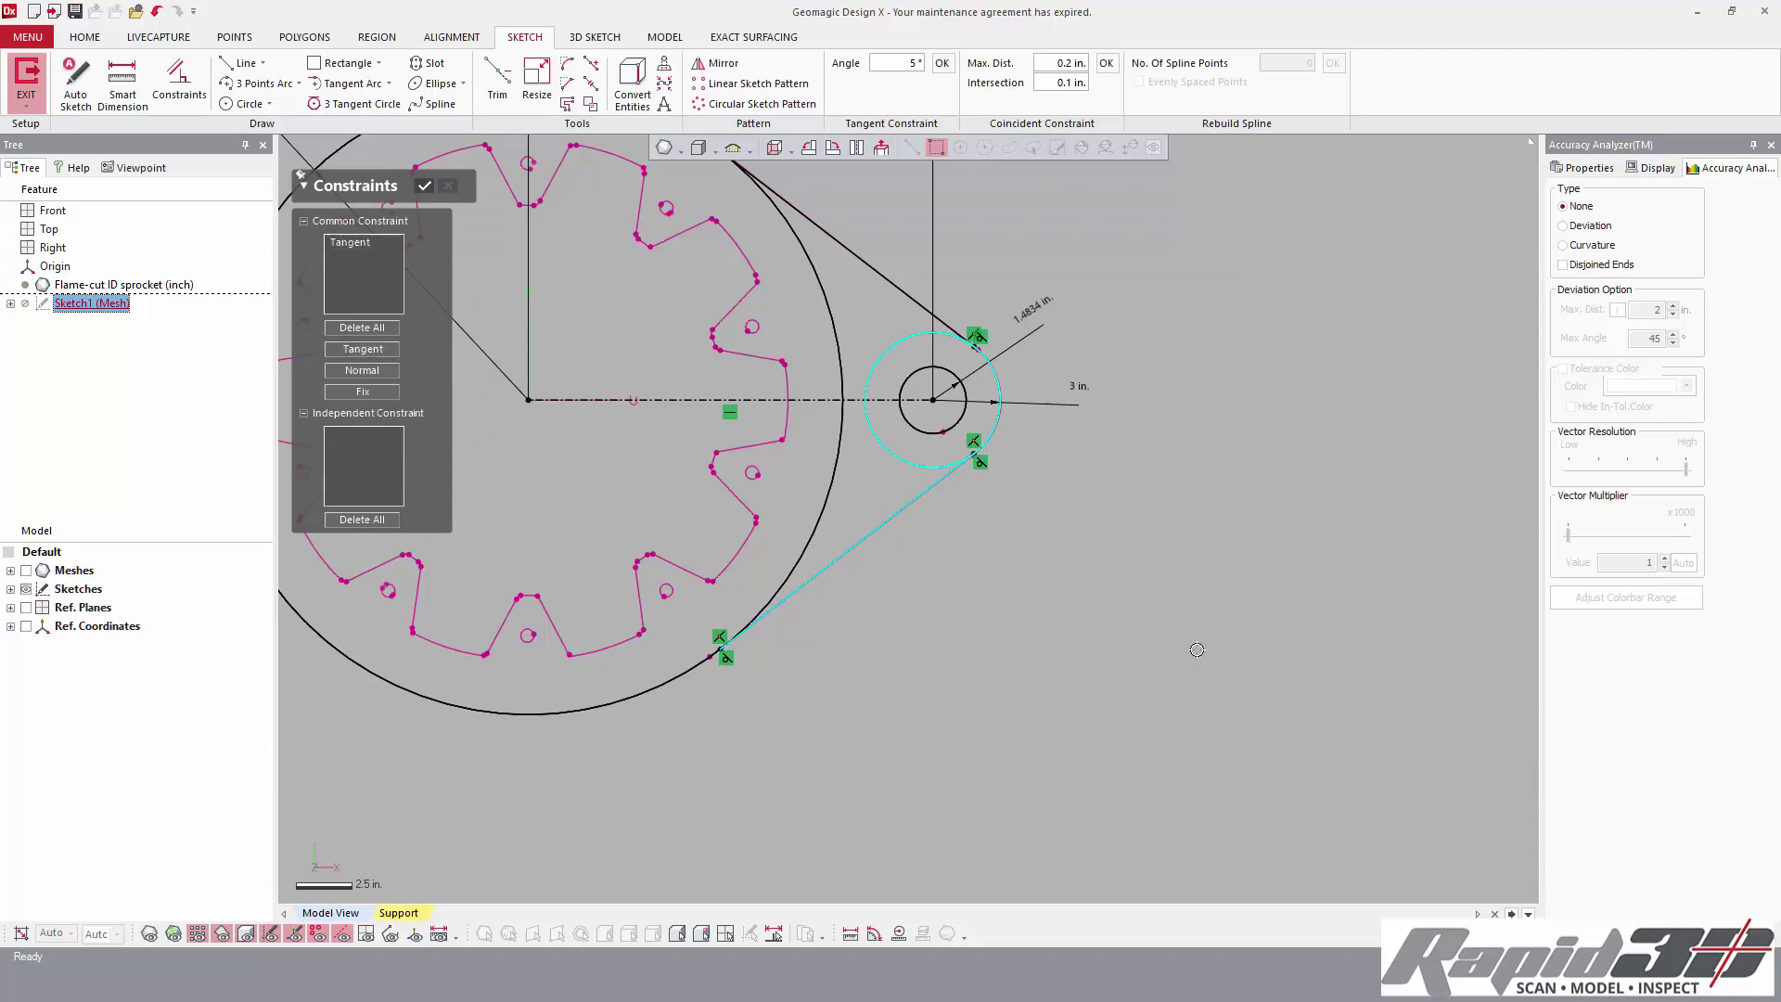
pyautogui.click(1290, 504)
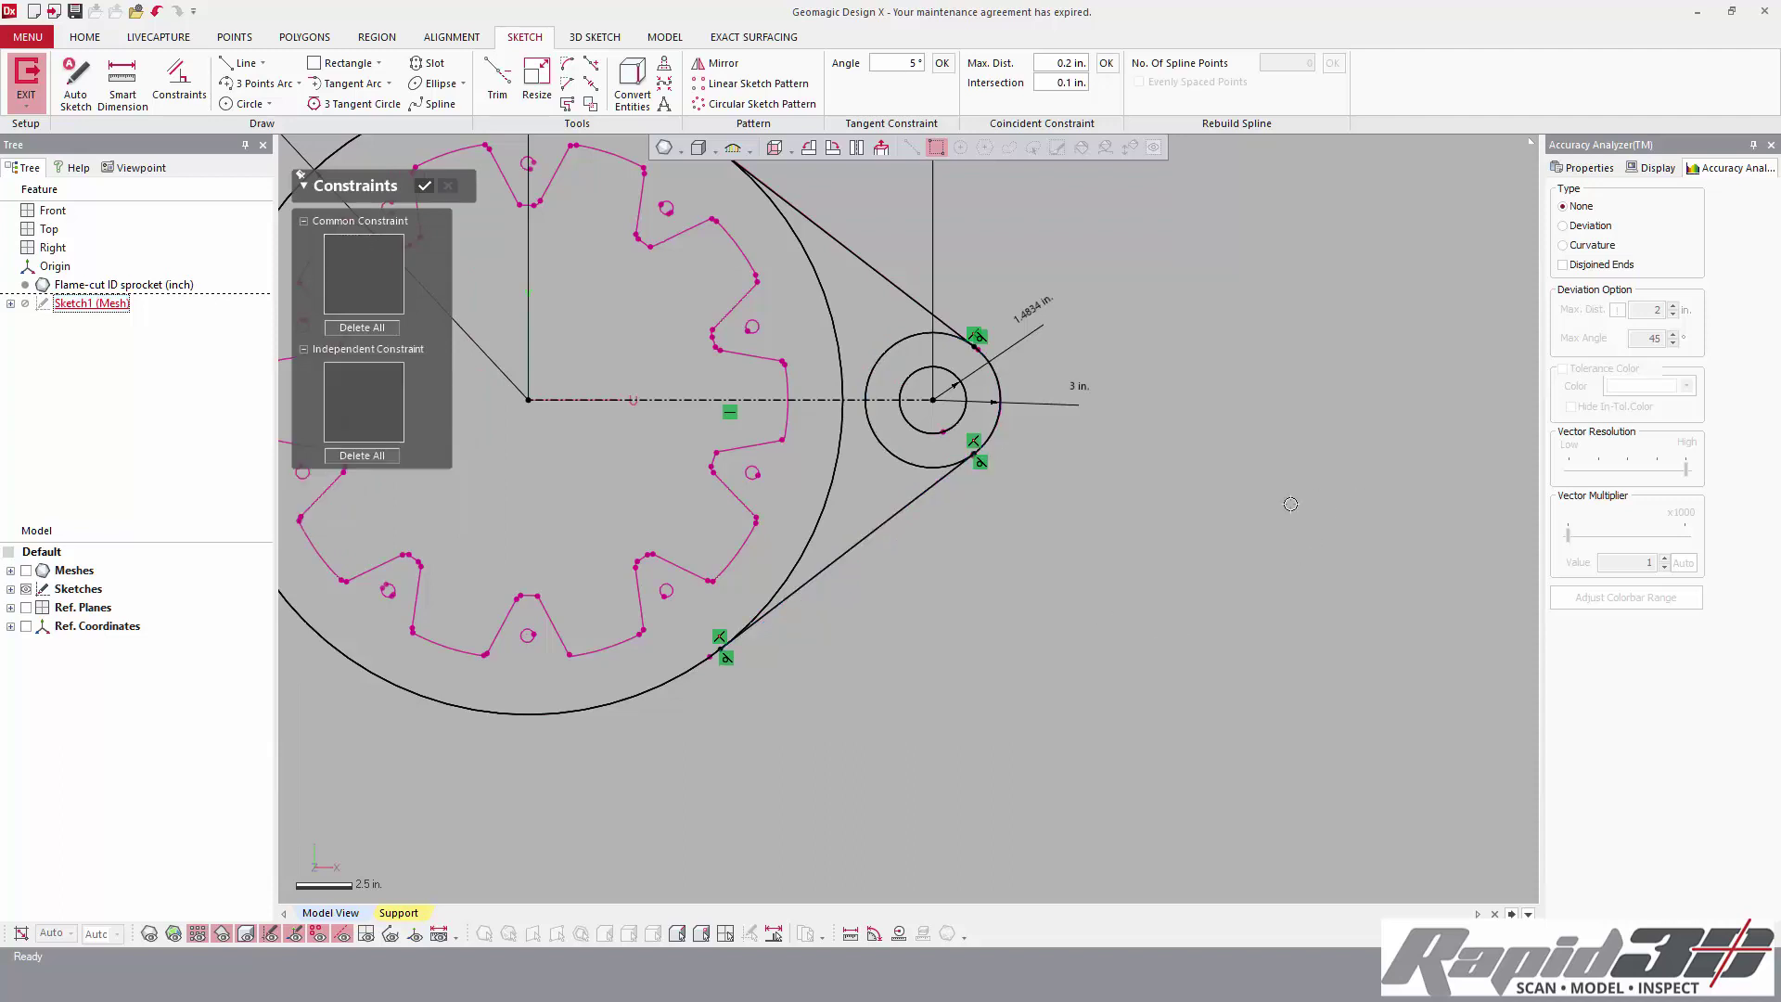
pyautogui.click(427, 189)
# - Power-trim the outer circle's arc between the two tangent lines and the end circle's inward-facing arc to leave one closed outline
pyautogui.moveTo(1245, 547); pyautogui.dragTo(1216, 584, button='middle')
pyautogui.scroll(-1, 1014, 566)
pyautogui.moveTo(1014, 566); pyautogui.dragTo(1076, 613, button='middle')
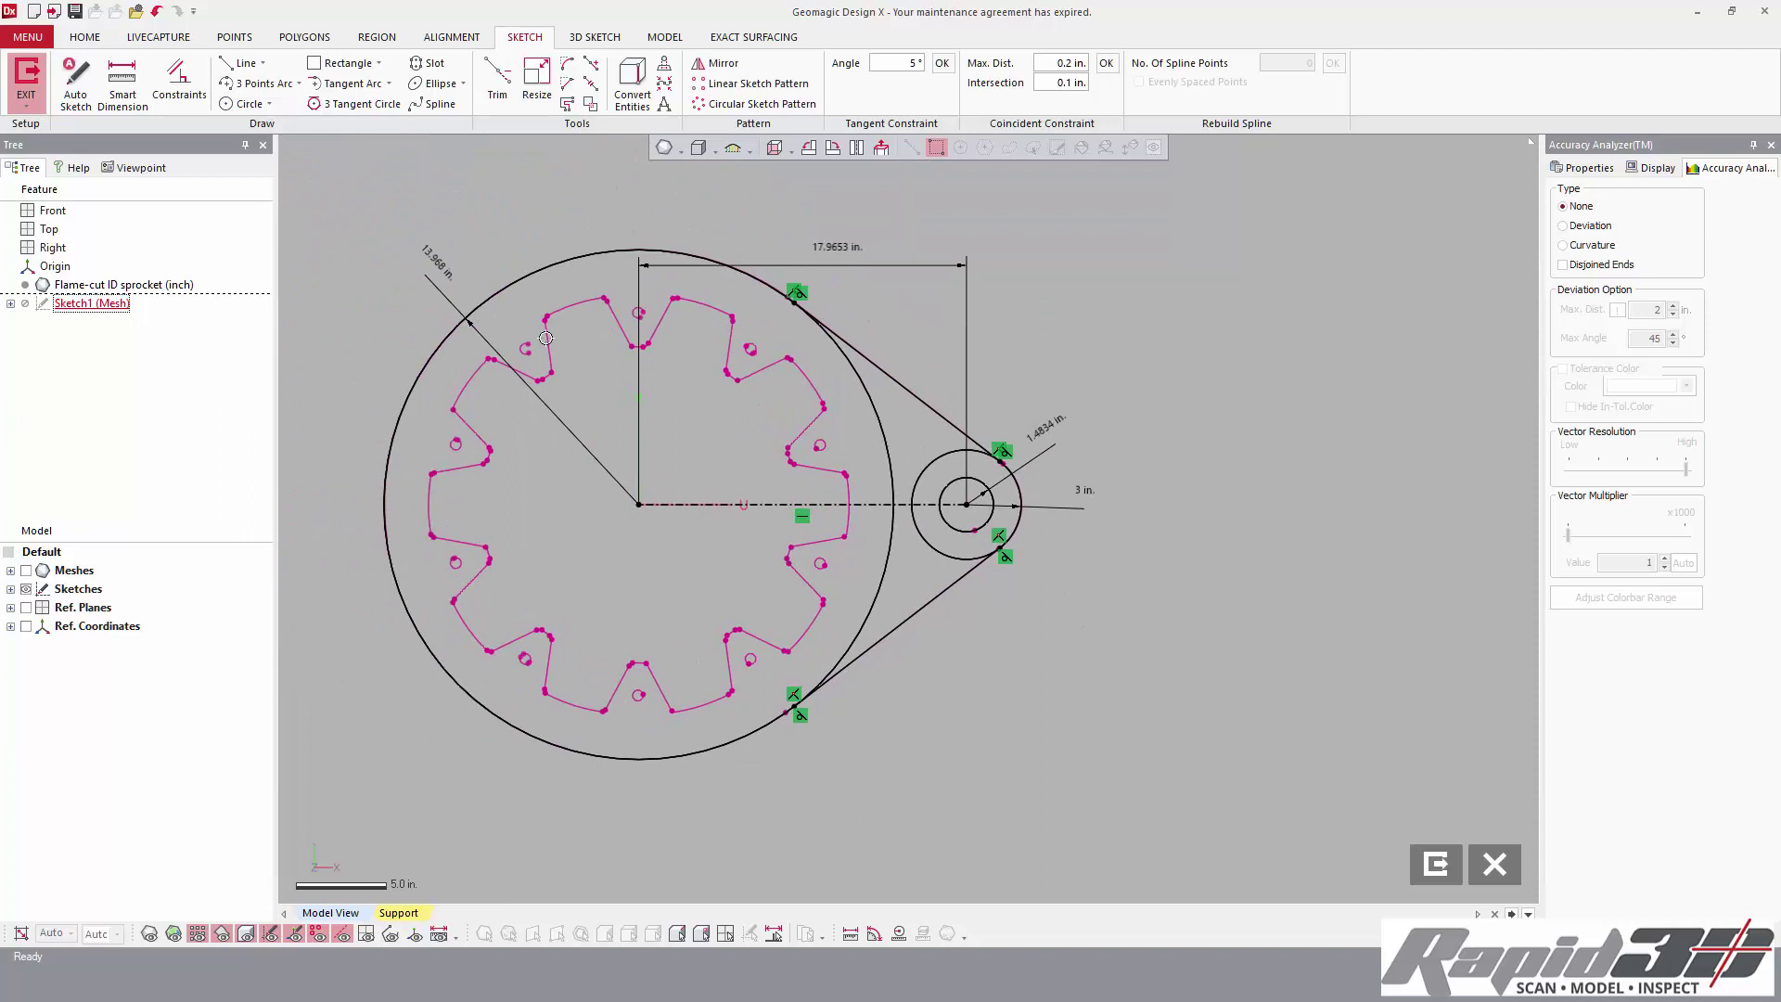
pyautogui.click(500, 82)
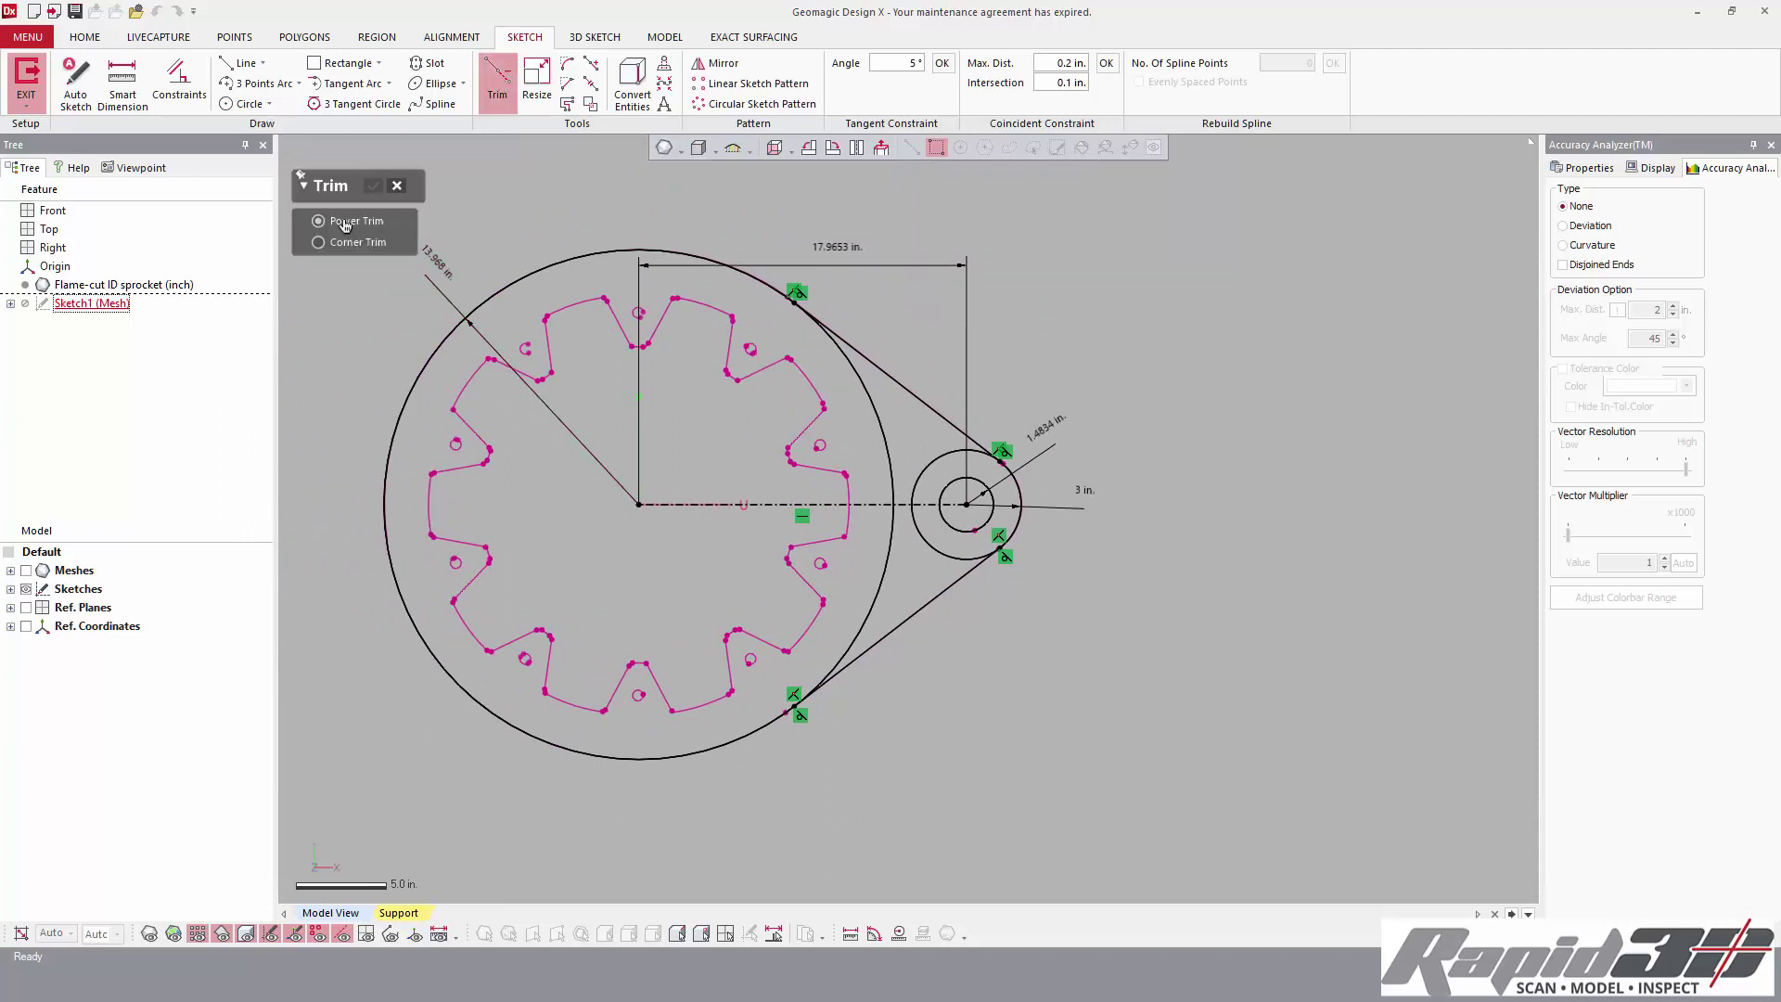
pyautogui.moveTo(787, 407); pyautogui.dragTo(892, 436)
pyautogui.click(890, 556)
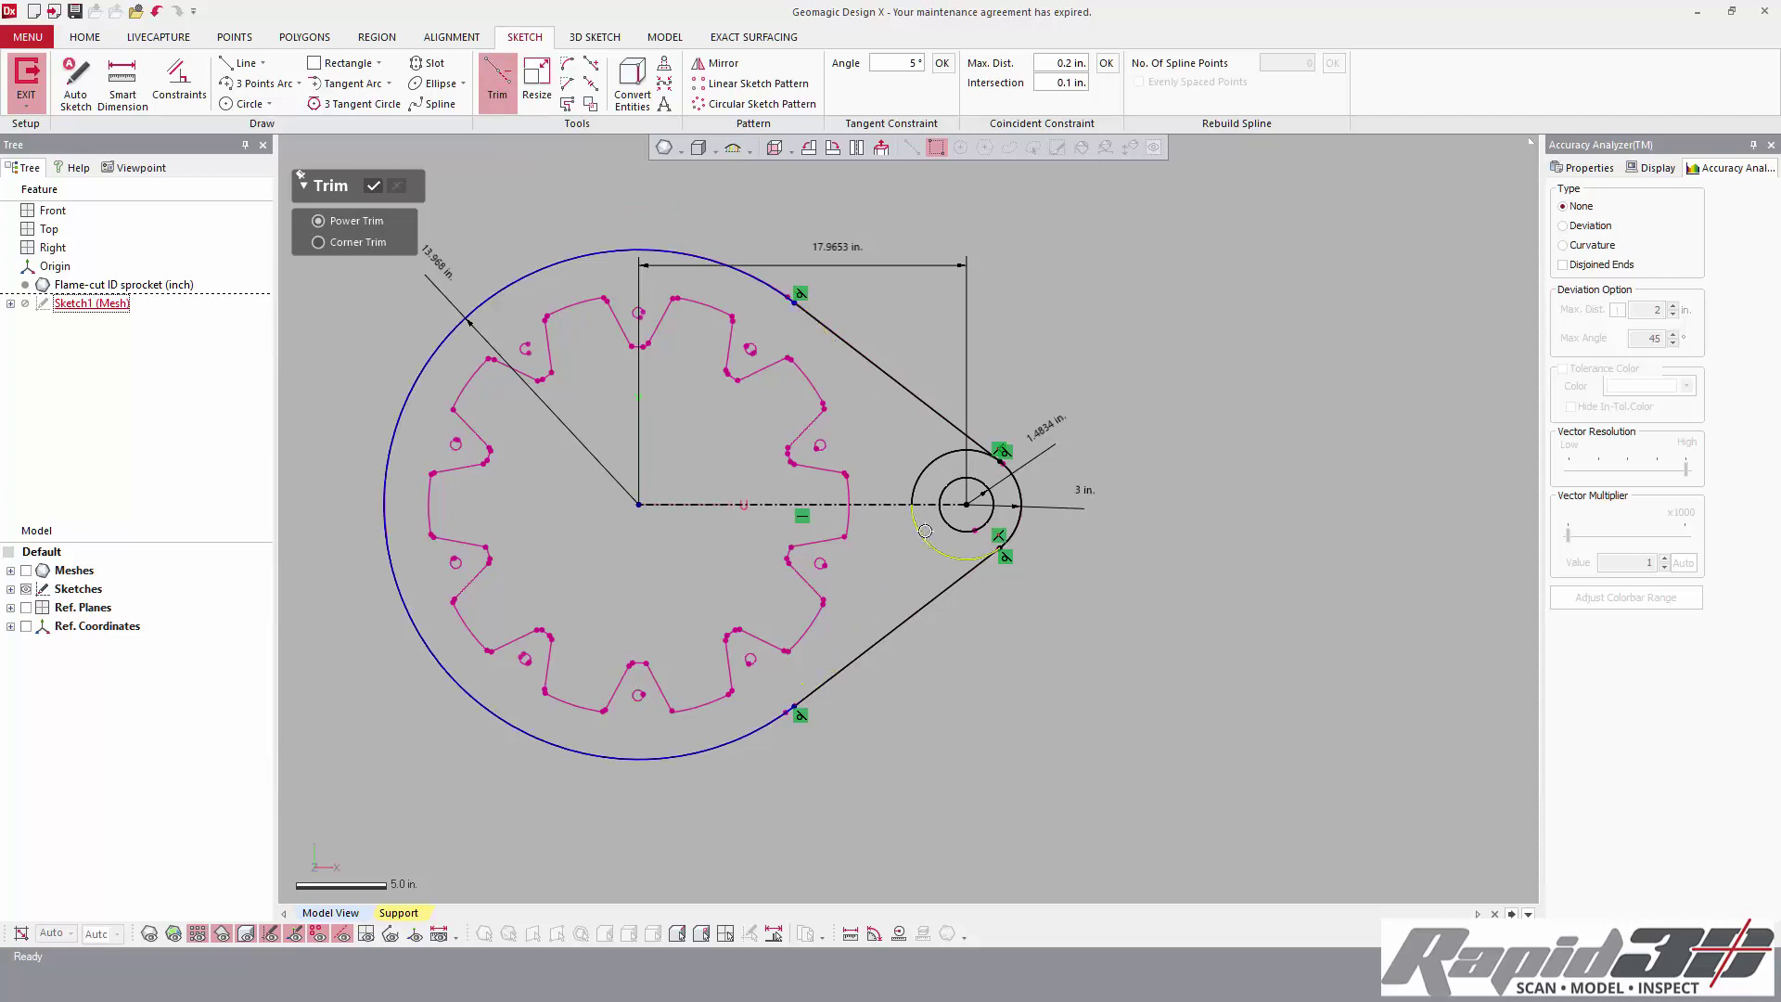
pyautogui.click(924, 528)
pyautogui.click(937, 457)
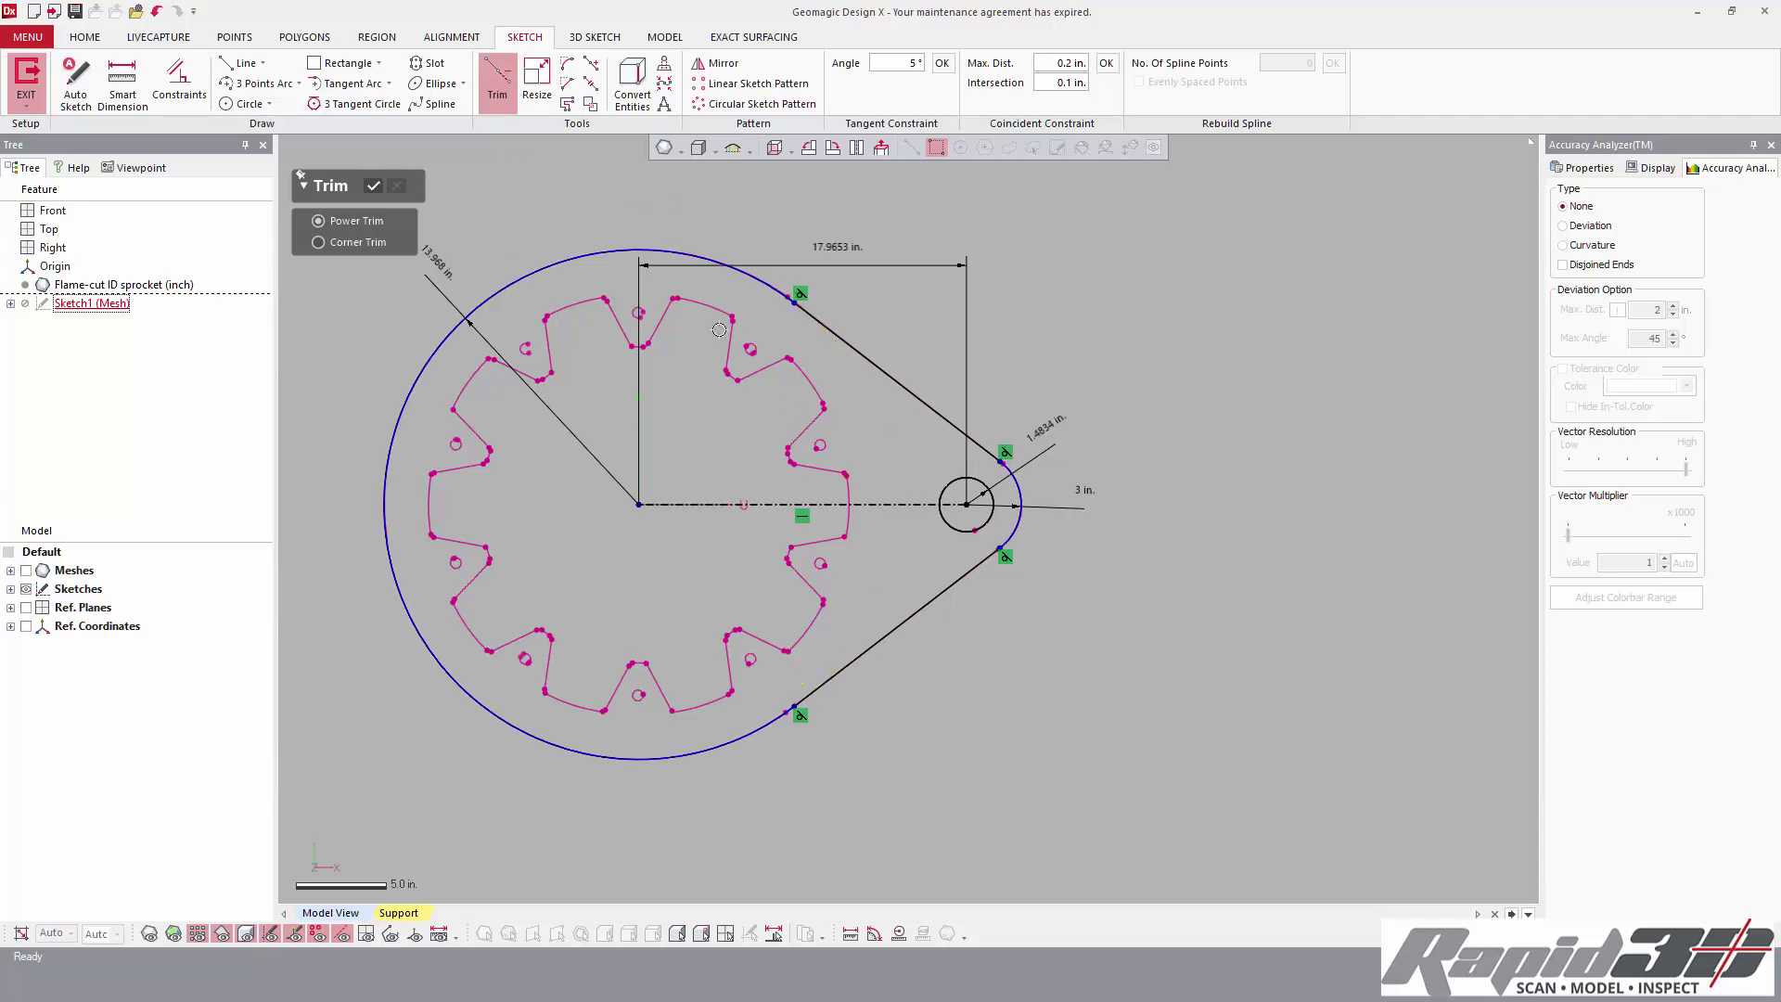
pyautogui.click(373, 189)
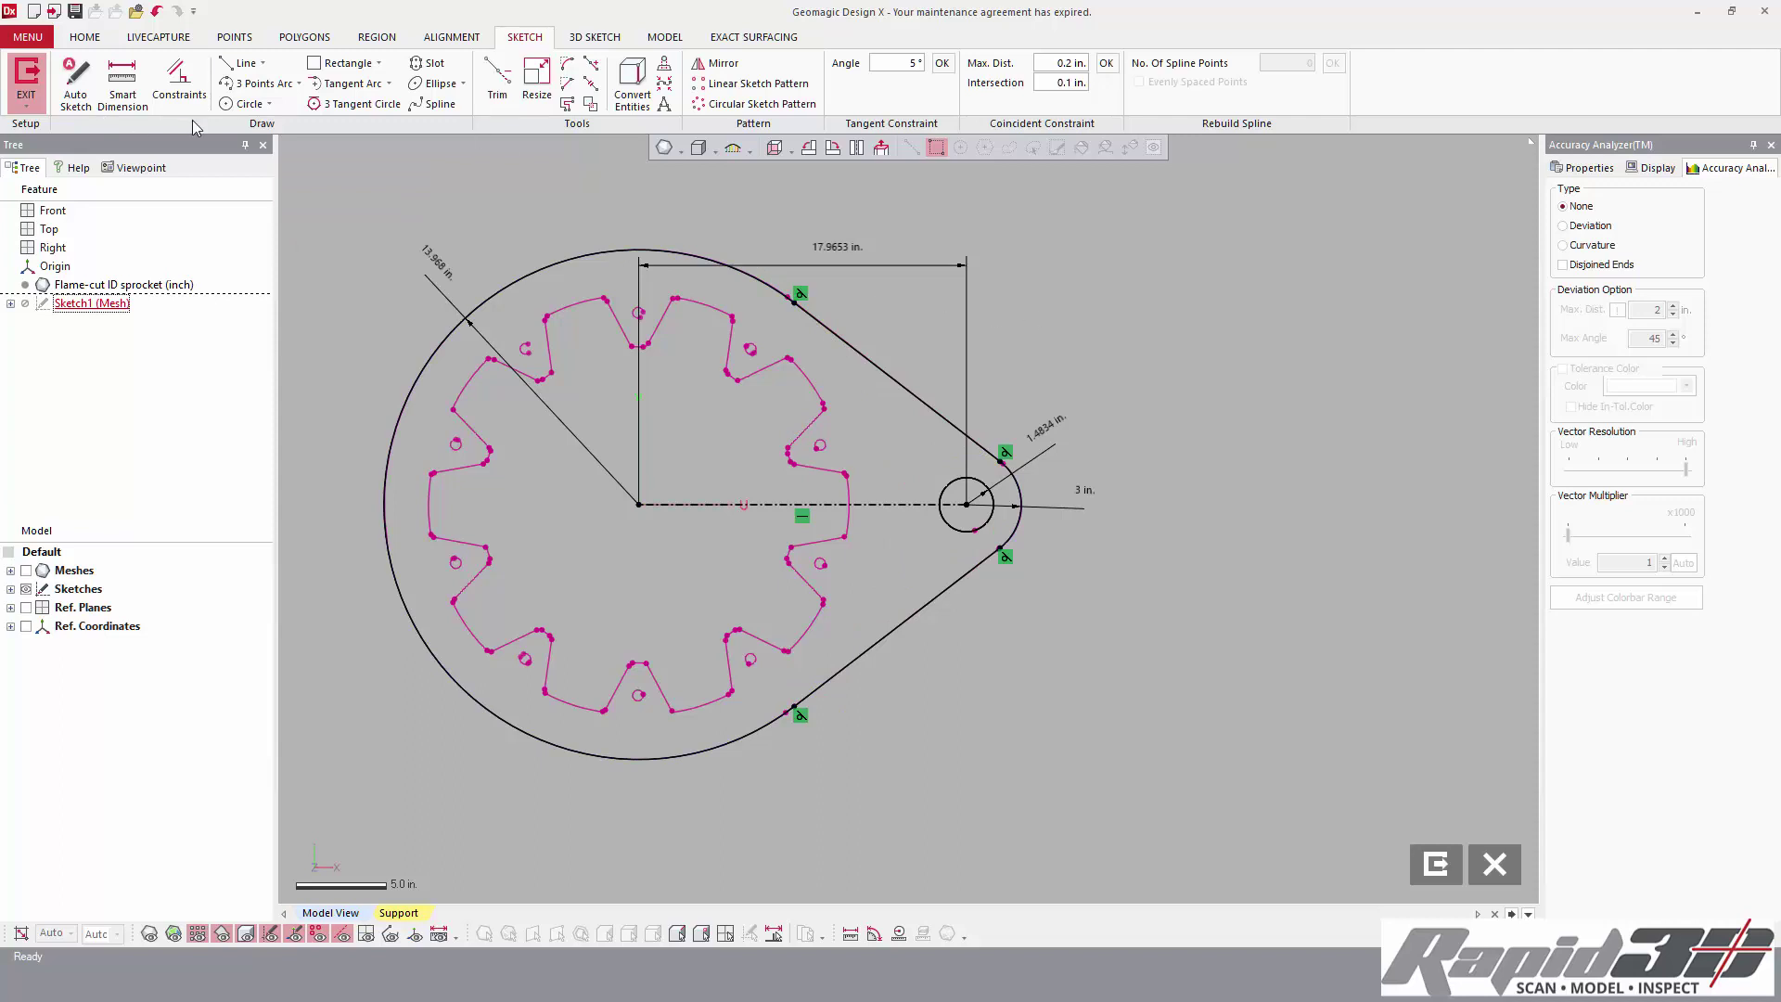
# - Fit a circle of about 8.65 in. radius through the innermost tips of the sprocket teeth around the ring
pyautogui.click(245, 104)
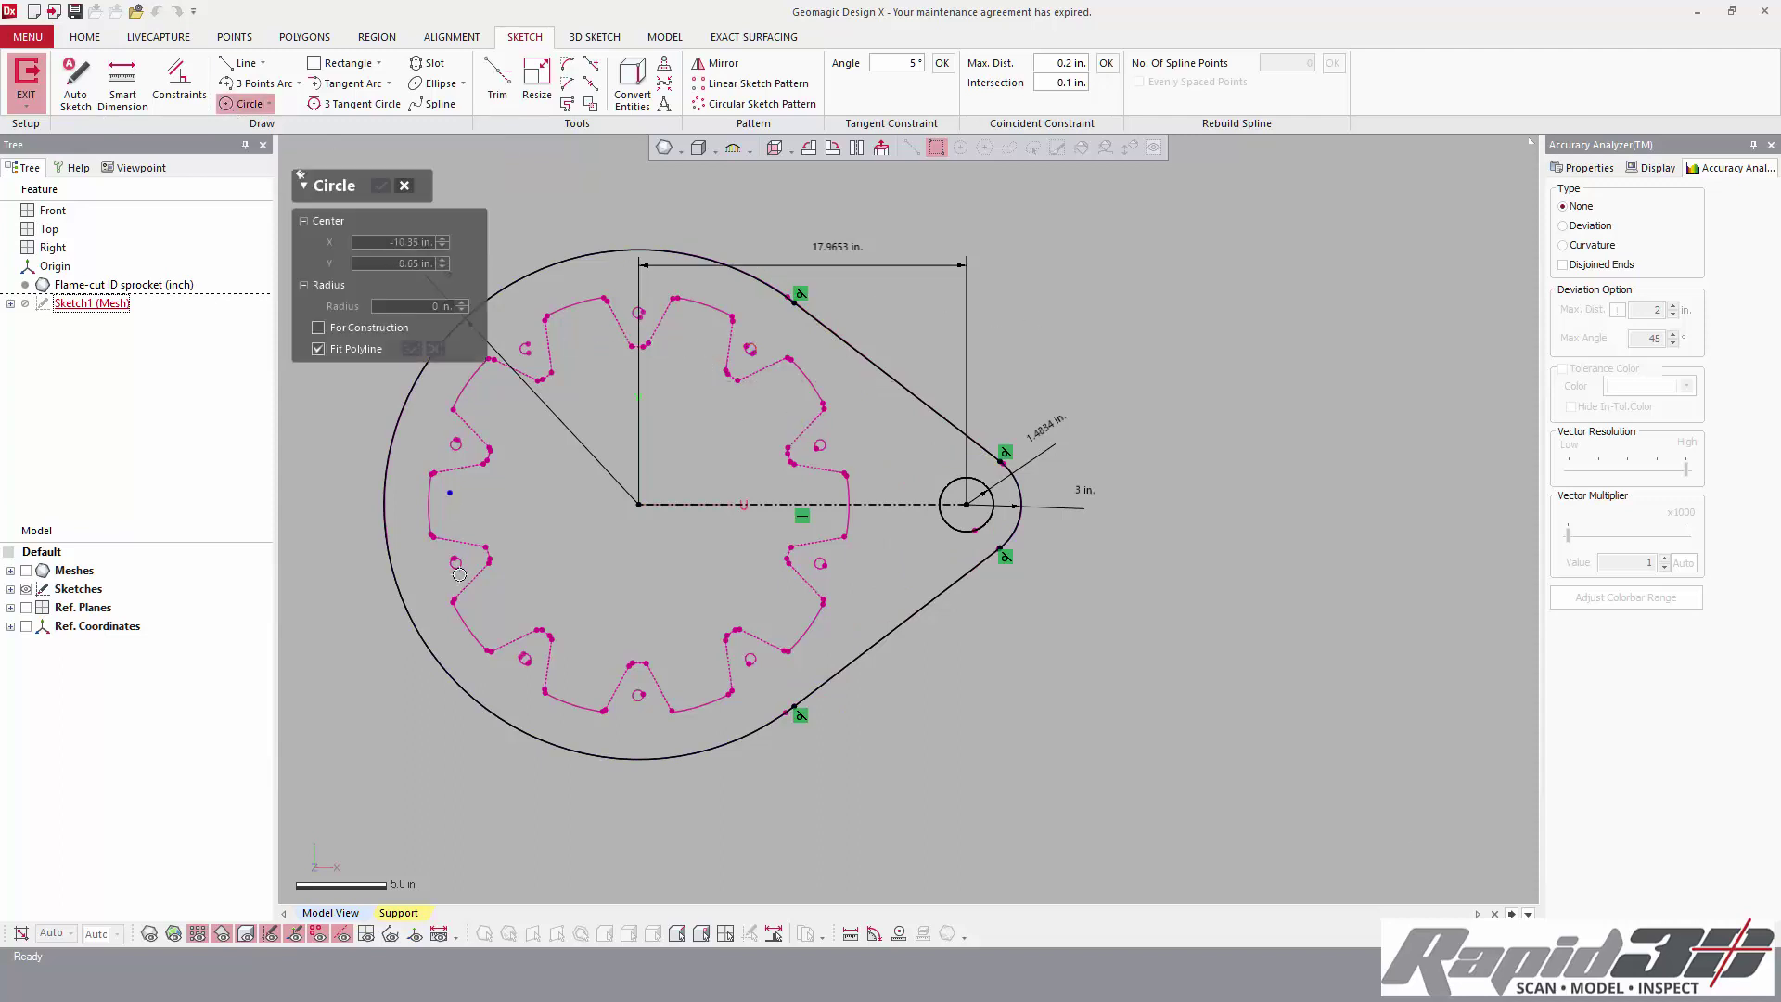
pyautogui.scroll(2, 663, 446)
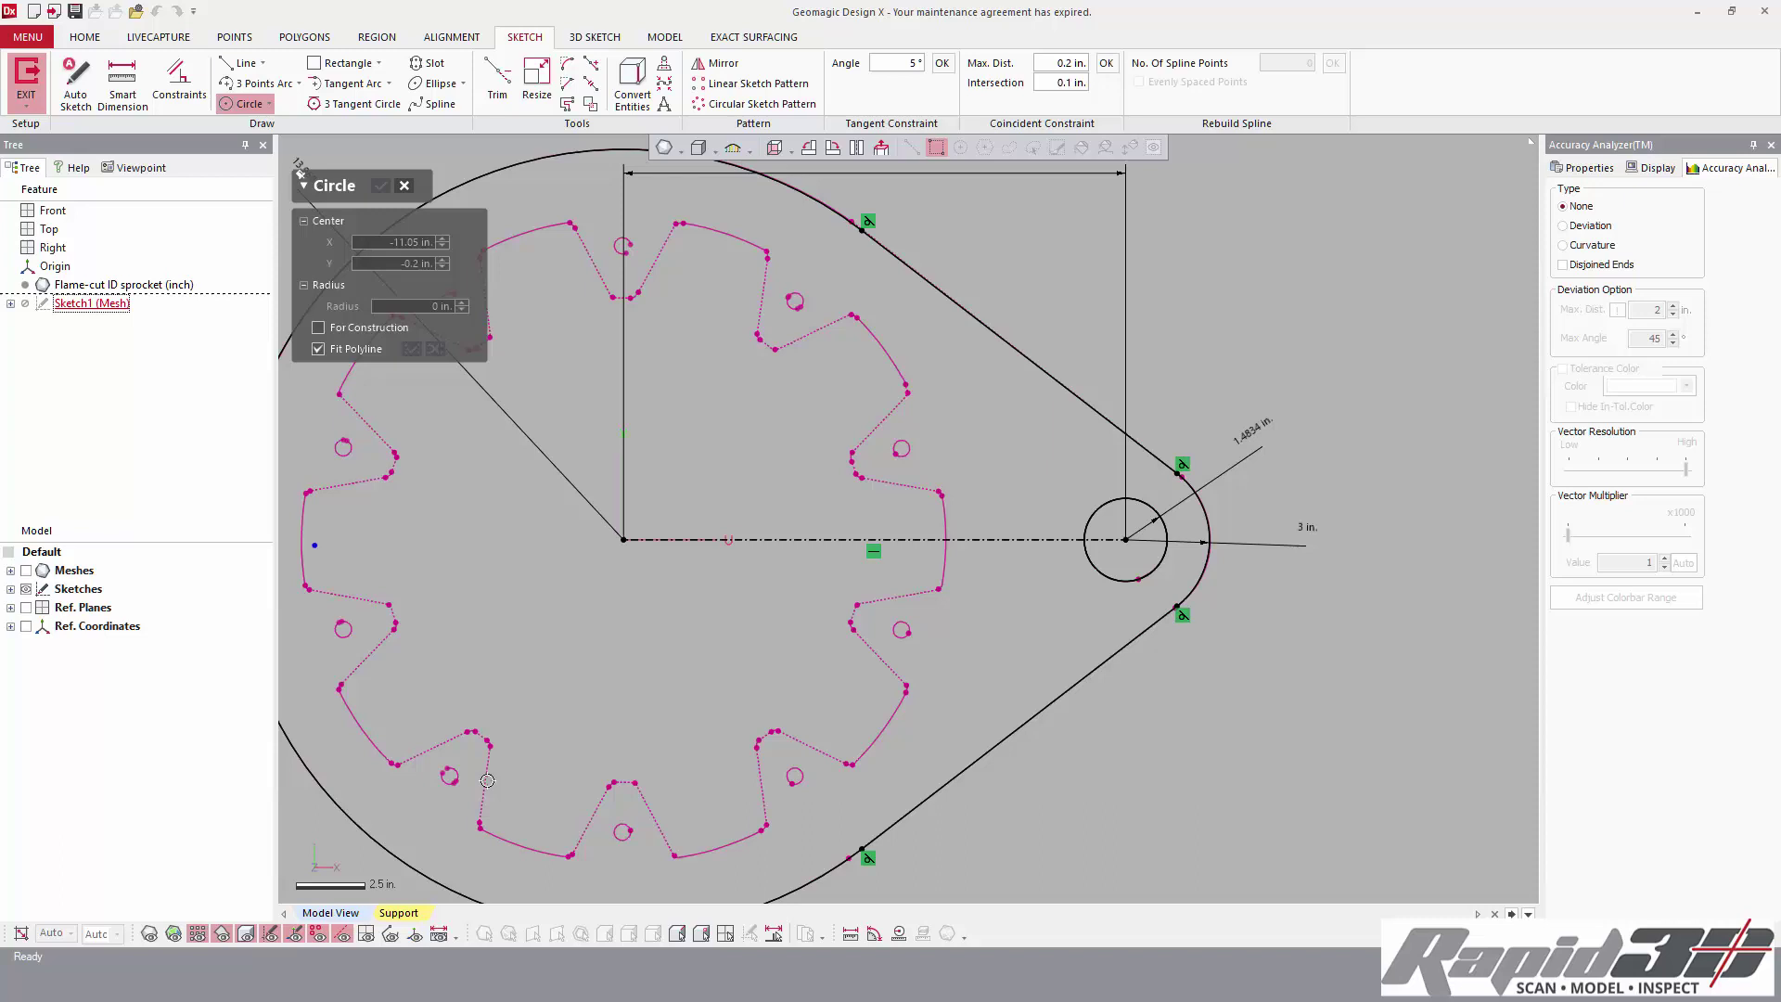
pyautogui.scroll(8, 674, 554)
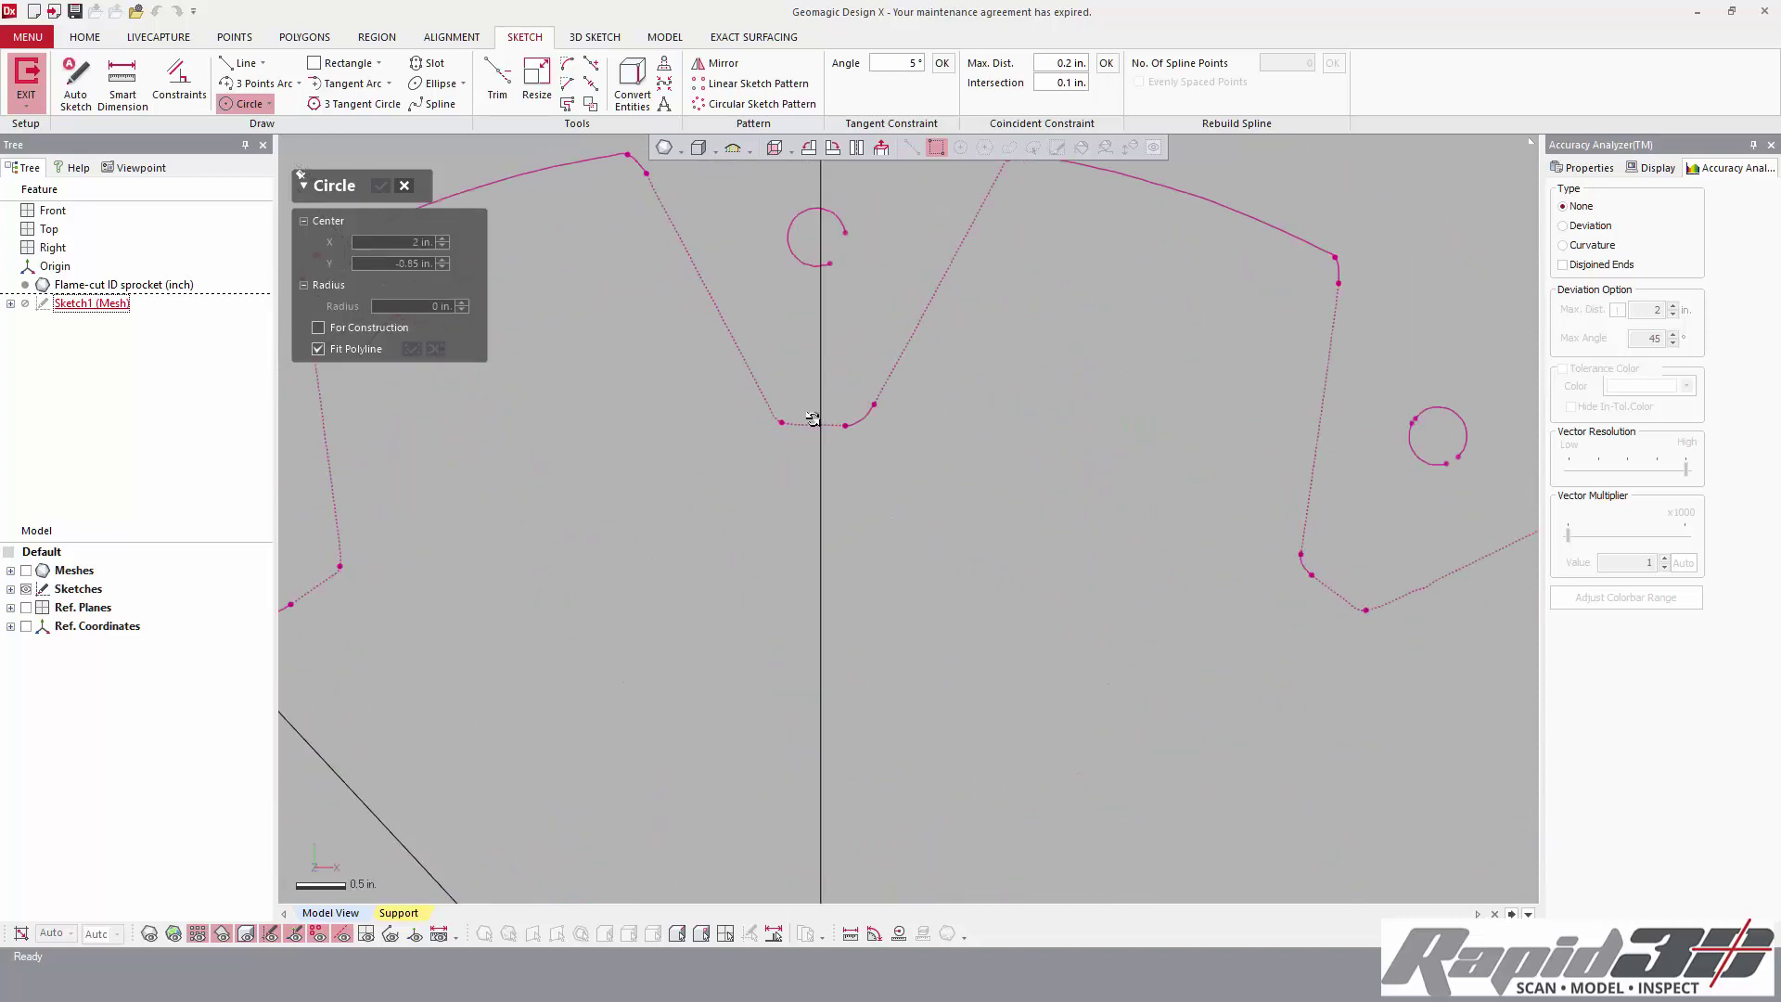
pyautogui.click(813, 426)
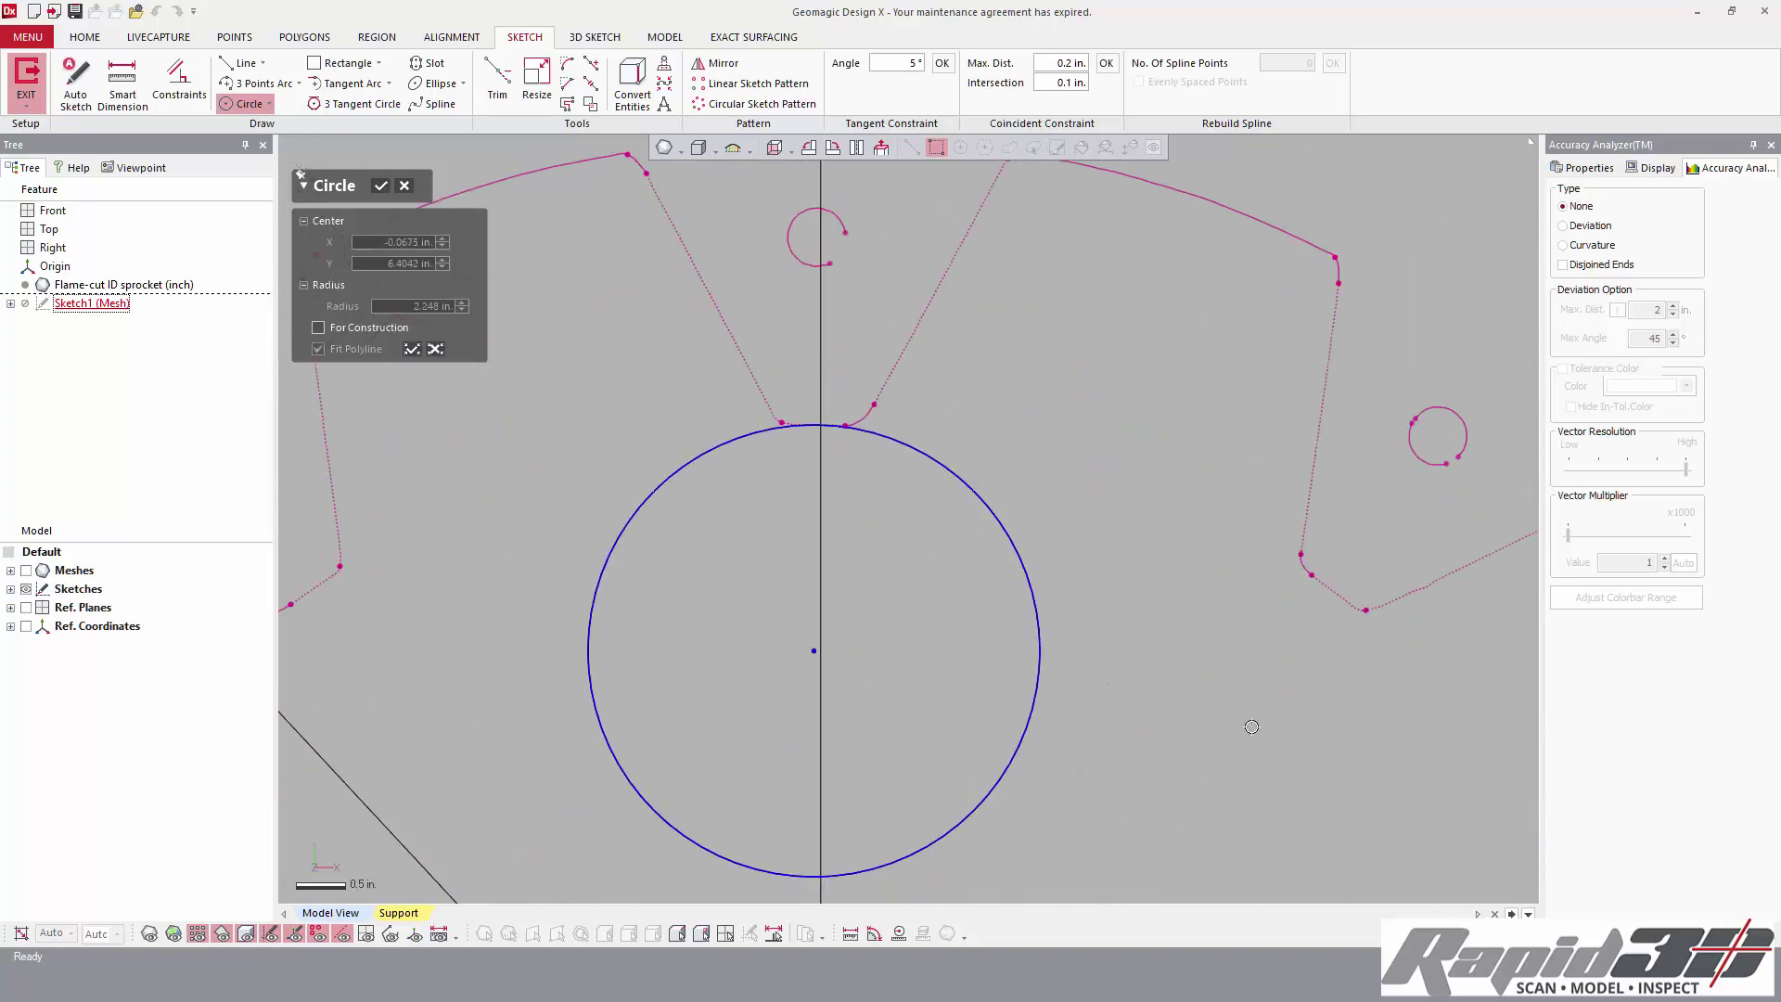
pyautogui.keyDown('ctrl'); pyautogui.moveTo(1337, 861); pyautogui.dragTo(1000, 408, button='right'); pyautogui.keyUp('ctrl')
pyautogui.keyDown('ctrl'); pyautogui.moveTo(1312, 779); pyautogui.dragTo(990, 636, button='right'); pyautogui.keyUp('ctrl')
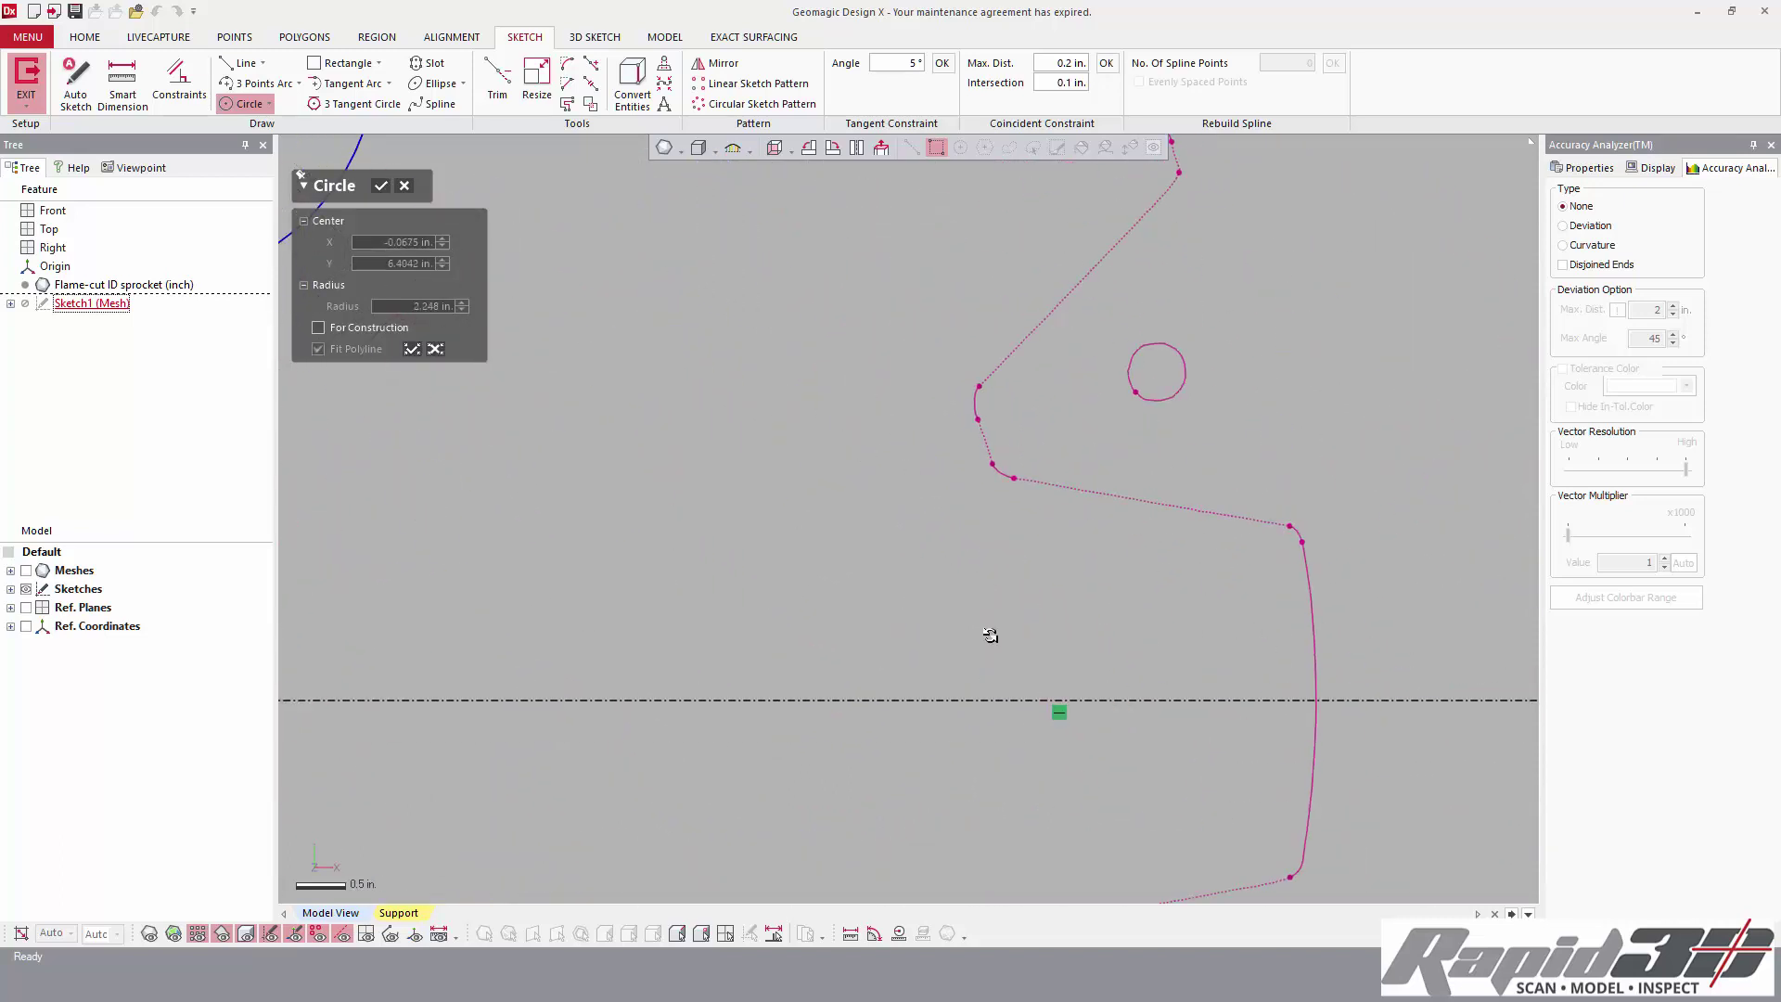
pyautogui.click(972, 433)
pyautogui.moveTo(943, 497)
pyautogui.mouseDown(button='right')
pyautogui.moveTo(937, 77)
pyautogui.moveTo(866, 489)
pyautogui.mouseUp(button='right')
pyautogui.moveTo(831, 466); pyautogui.dragTo(862, 470)
pyautogui.moveTo(787, 496)
pyautogui.mouseDown(button='right')
pyautogui.moveTo(958, 504)
pyautogui.moveTo(800, 524)
pyautogui.mouseUp(button='right')
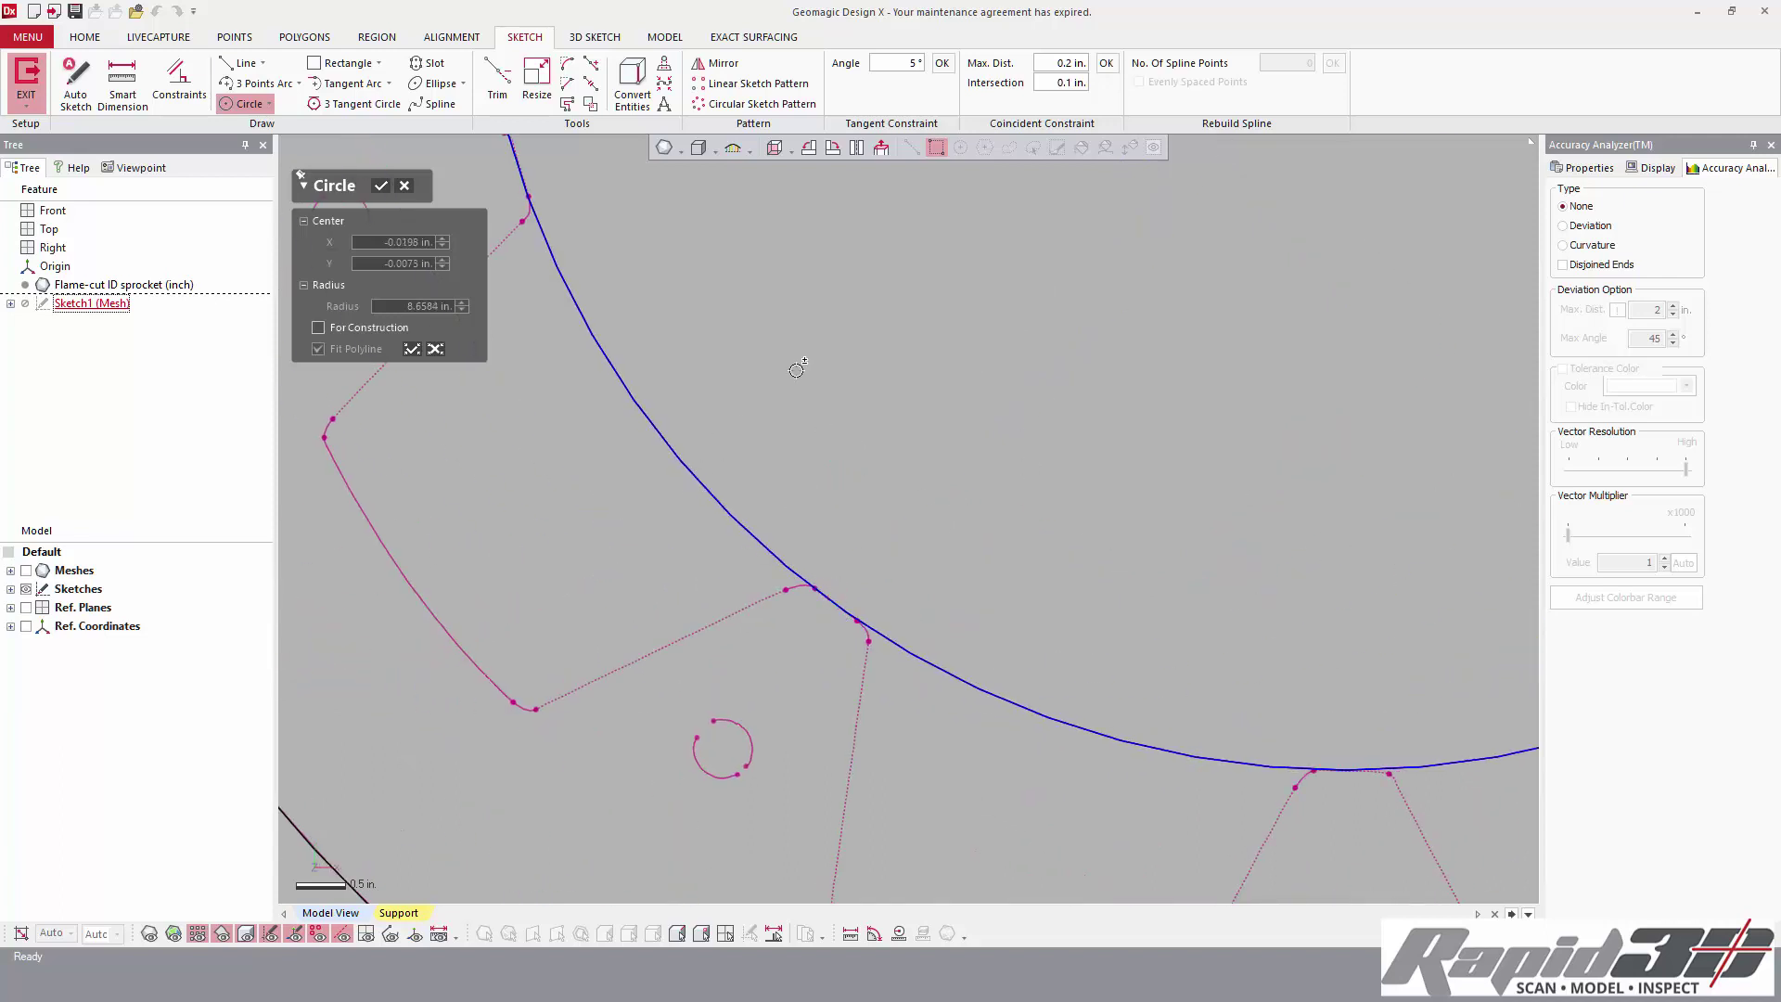
pyautogui.moveTo(795, 370)
pyautogui.mouseDown(button='right')
pyautogui.moveTo(854, 505)
pyautogui.moveTo(621, 532)
pyautogui.mouseUp(button='right')
pyautogui.moveTo(619, 527); pyautogui.dragTo(675, 558)
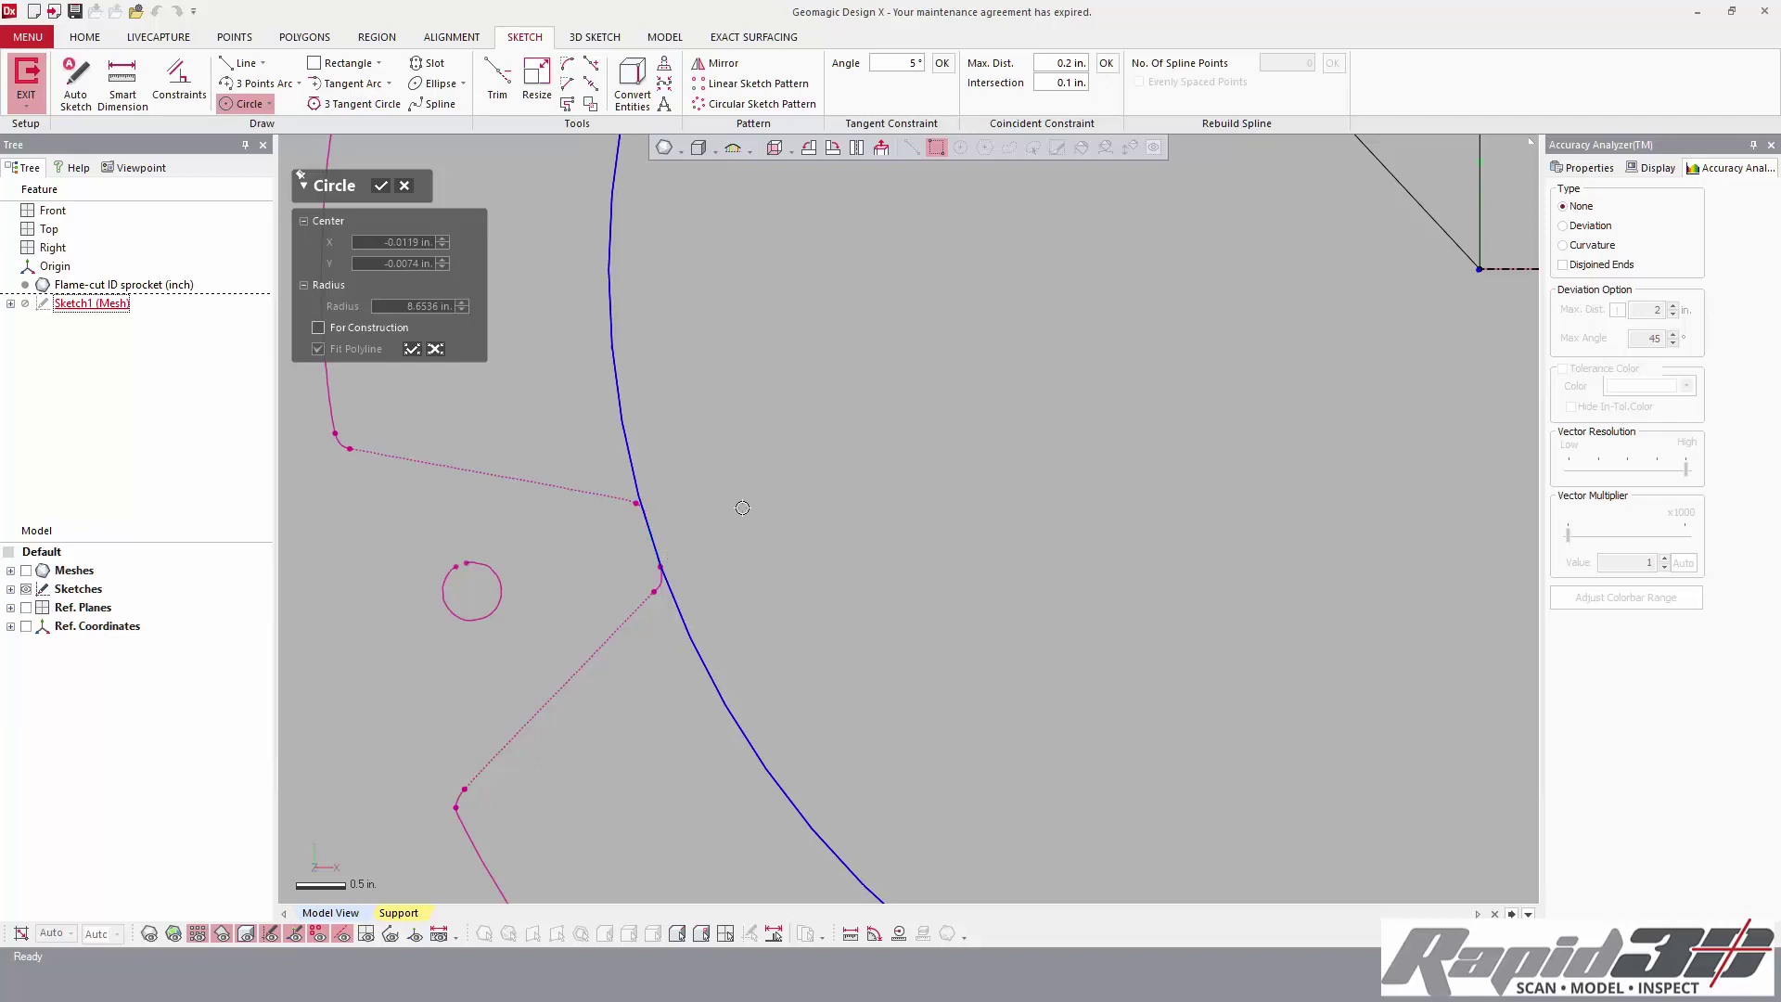
pyautogui.scroll(-3, 767, 593)
pyautogui.keyDown('ctrl'); pyautogui.moveTo(849, 361); pyautogui.dragTo(820, 476, button='right'); pyautogui.keyUp('ctrl')
pyautogui.moveTo(820, 476); pyautogui.dragTo(800, 580, button='middle')
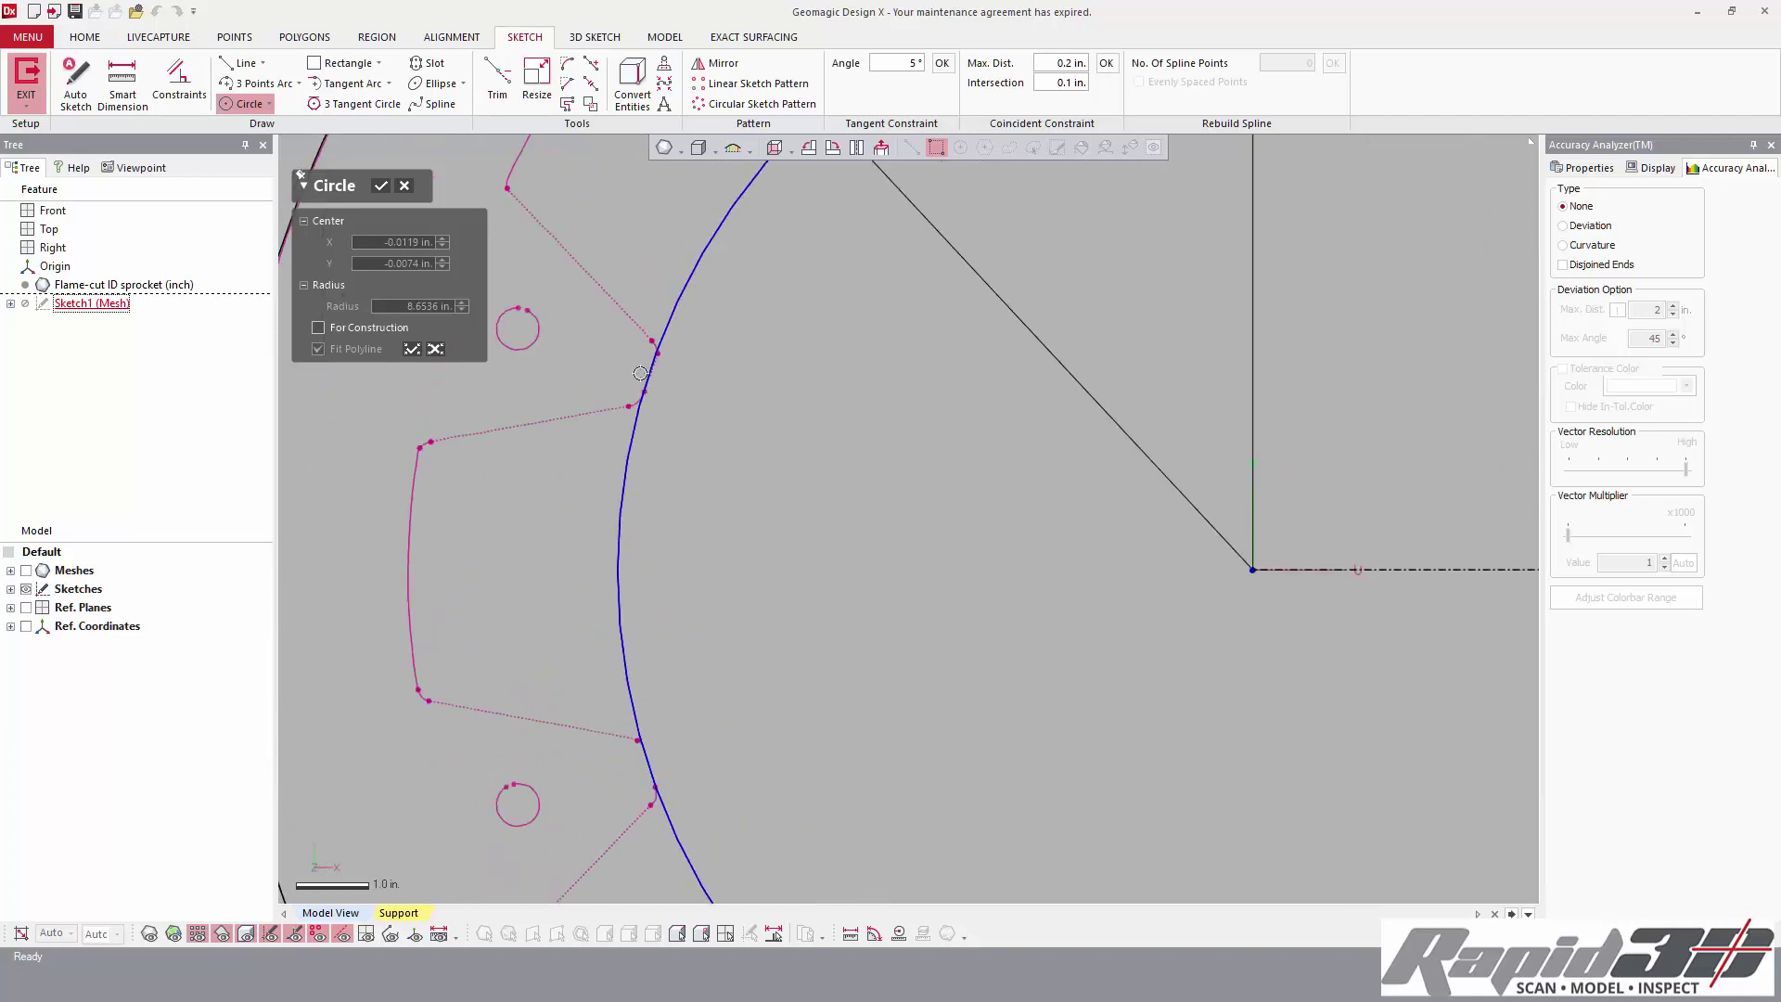
pyautogui.moveTo(640, 373); pyautogui.dragTo(670, 394)
pyautogui.click(382, 186)
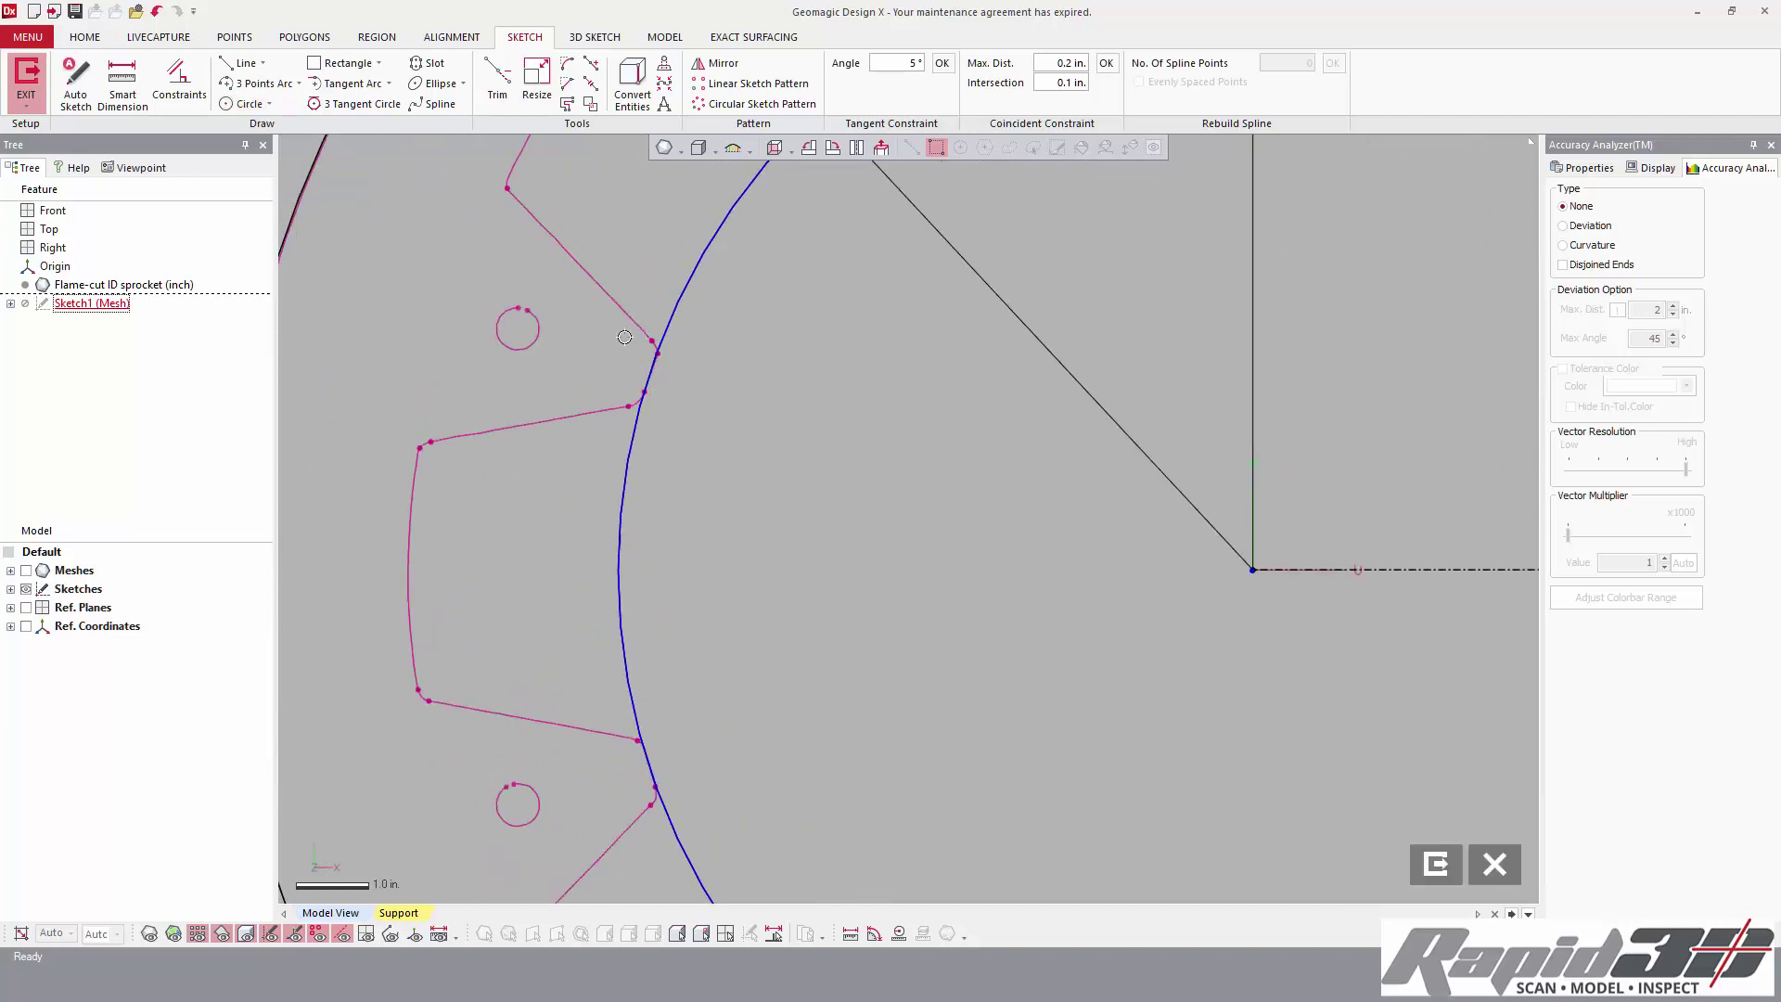
# - Dimension the tooth-tip circle's radius and set it to 8.65 in
pyautogui.click(122, 84)
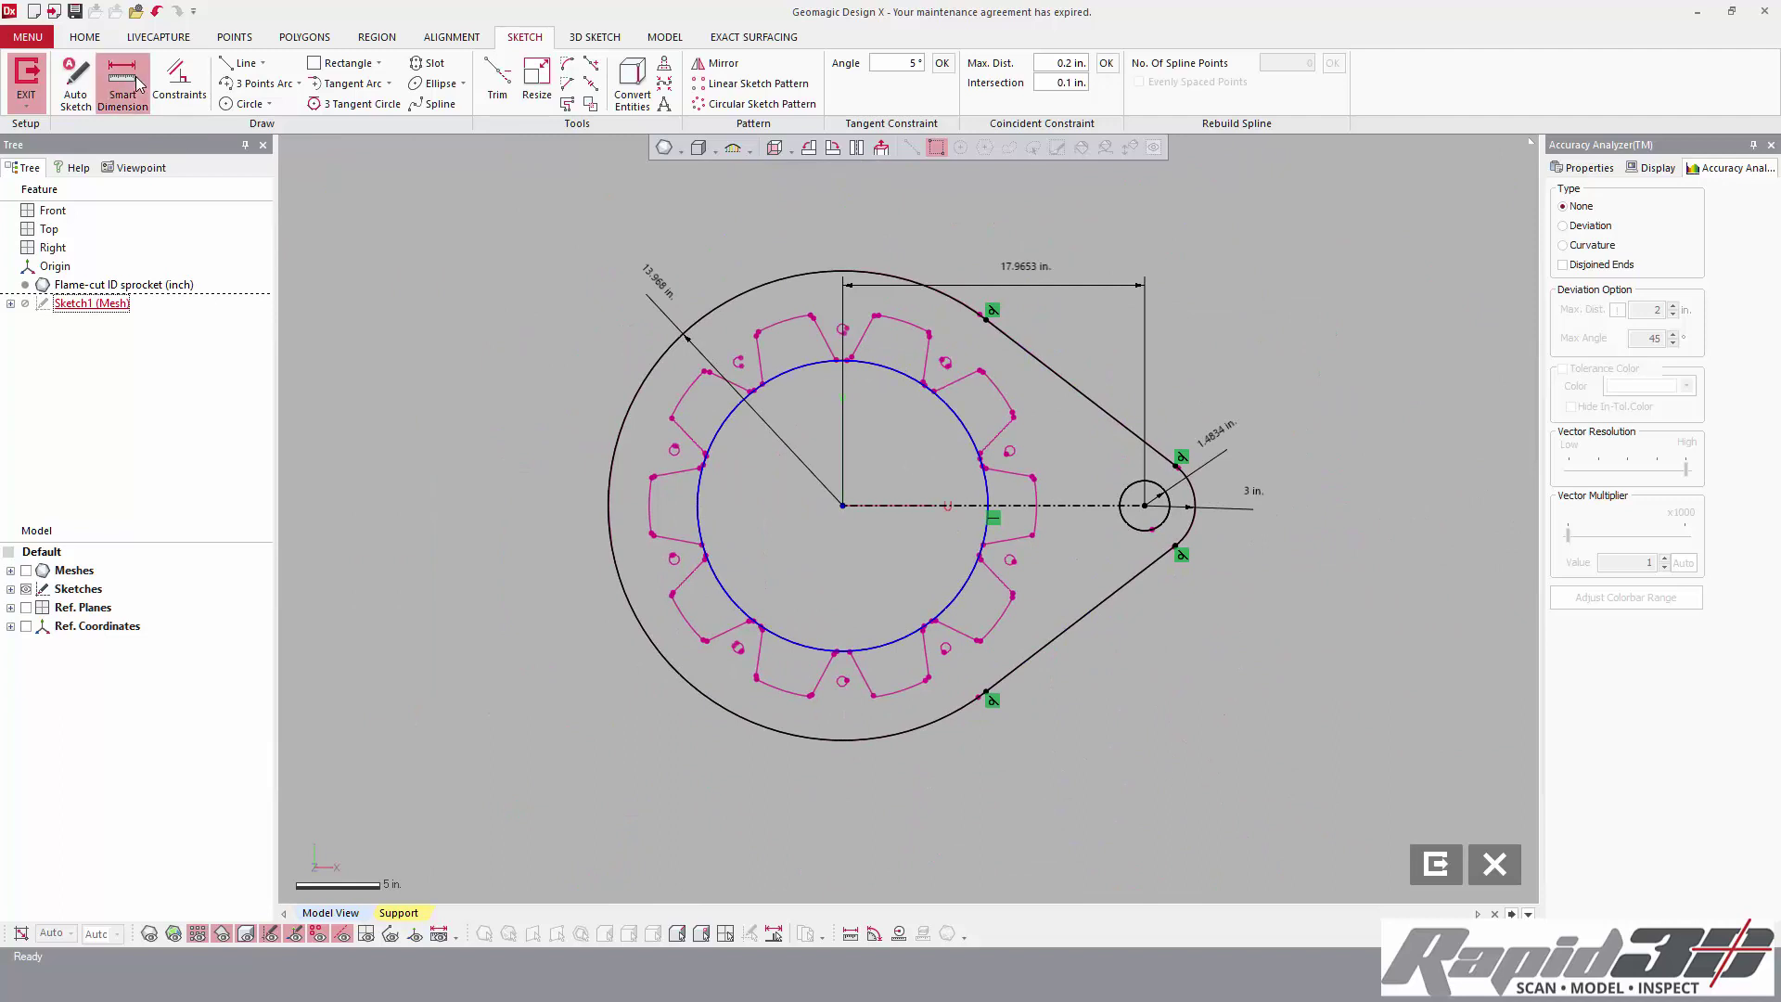
pyautogui.click(796, 366)
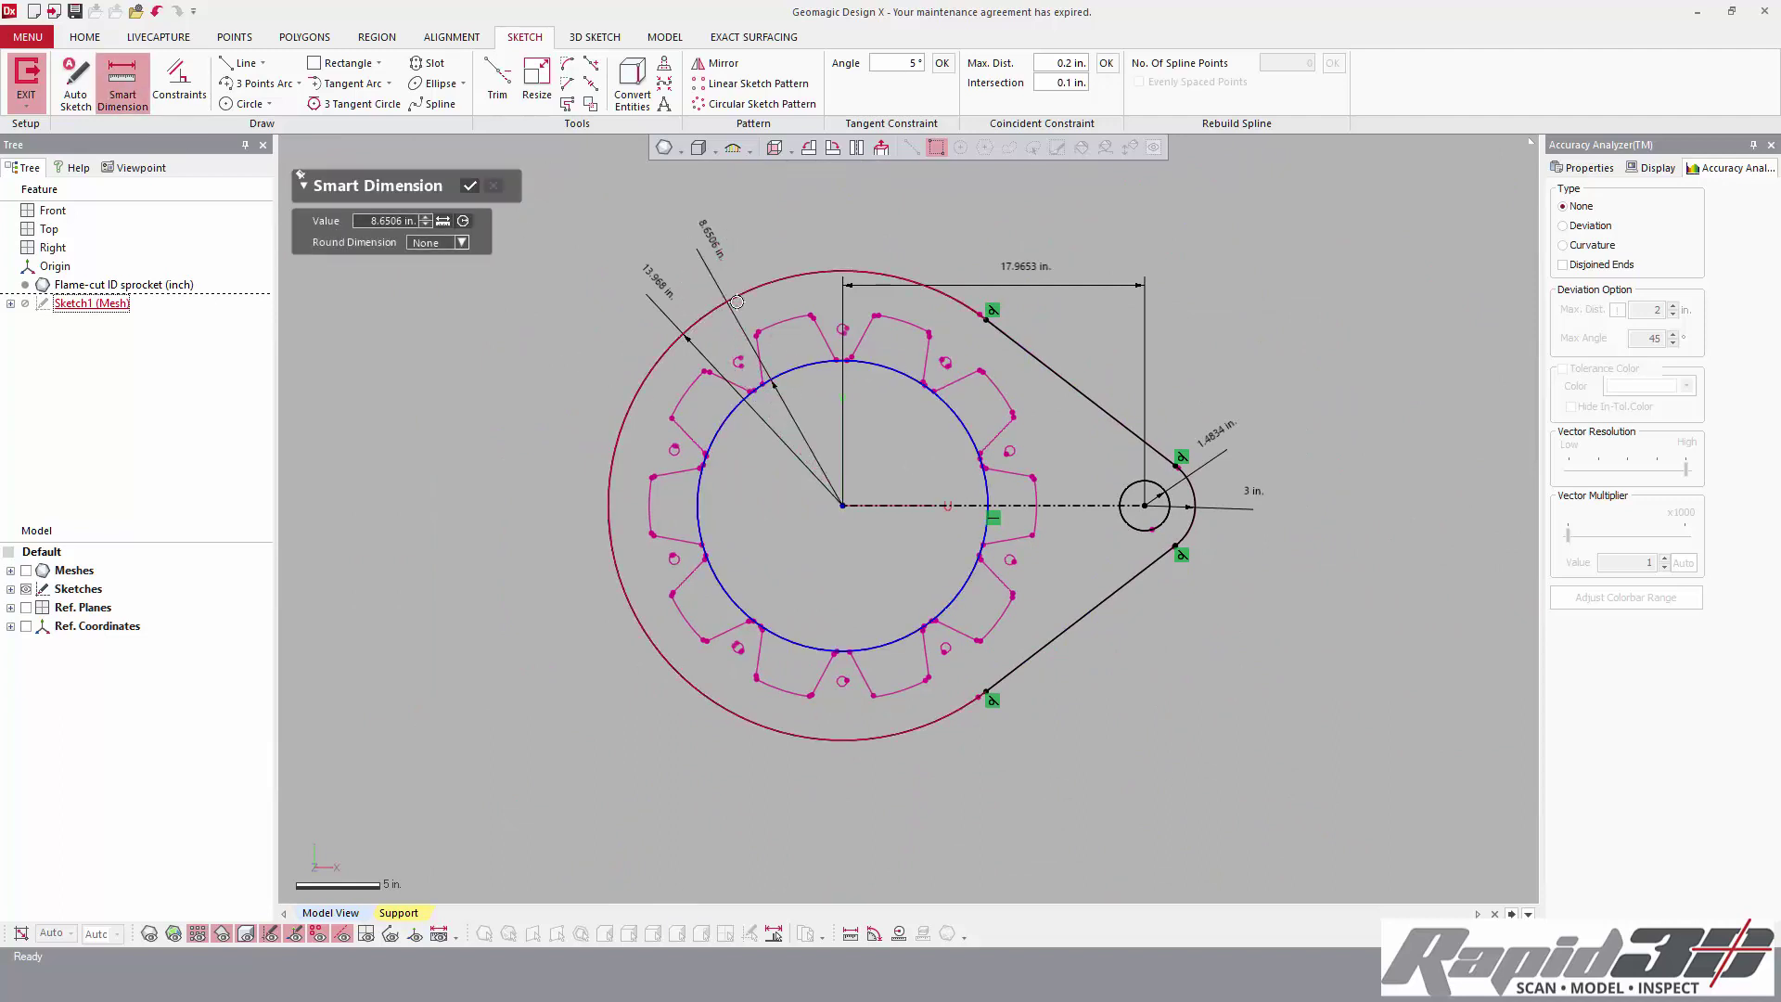
pyautogui.click(467, 190)
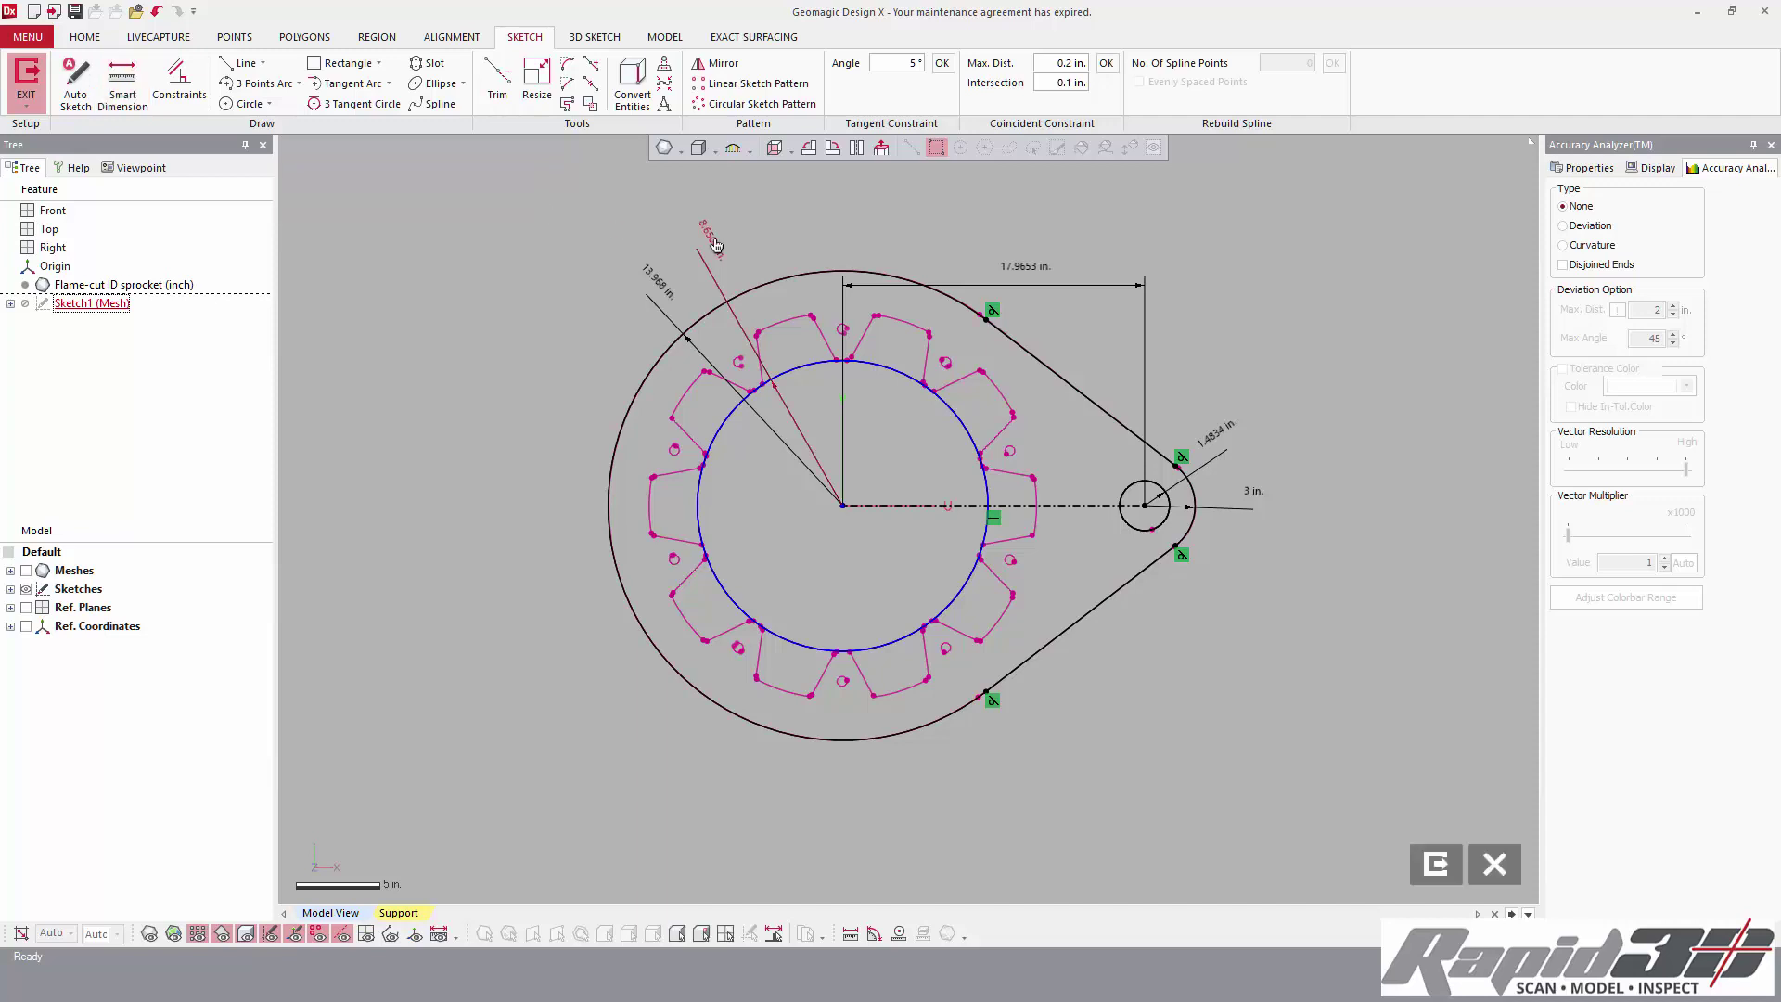
pyautogui.write('8.6')
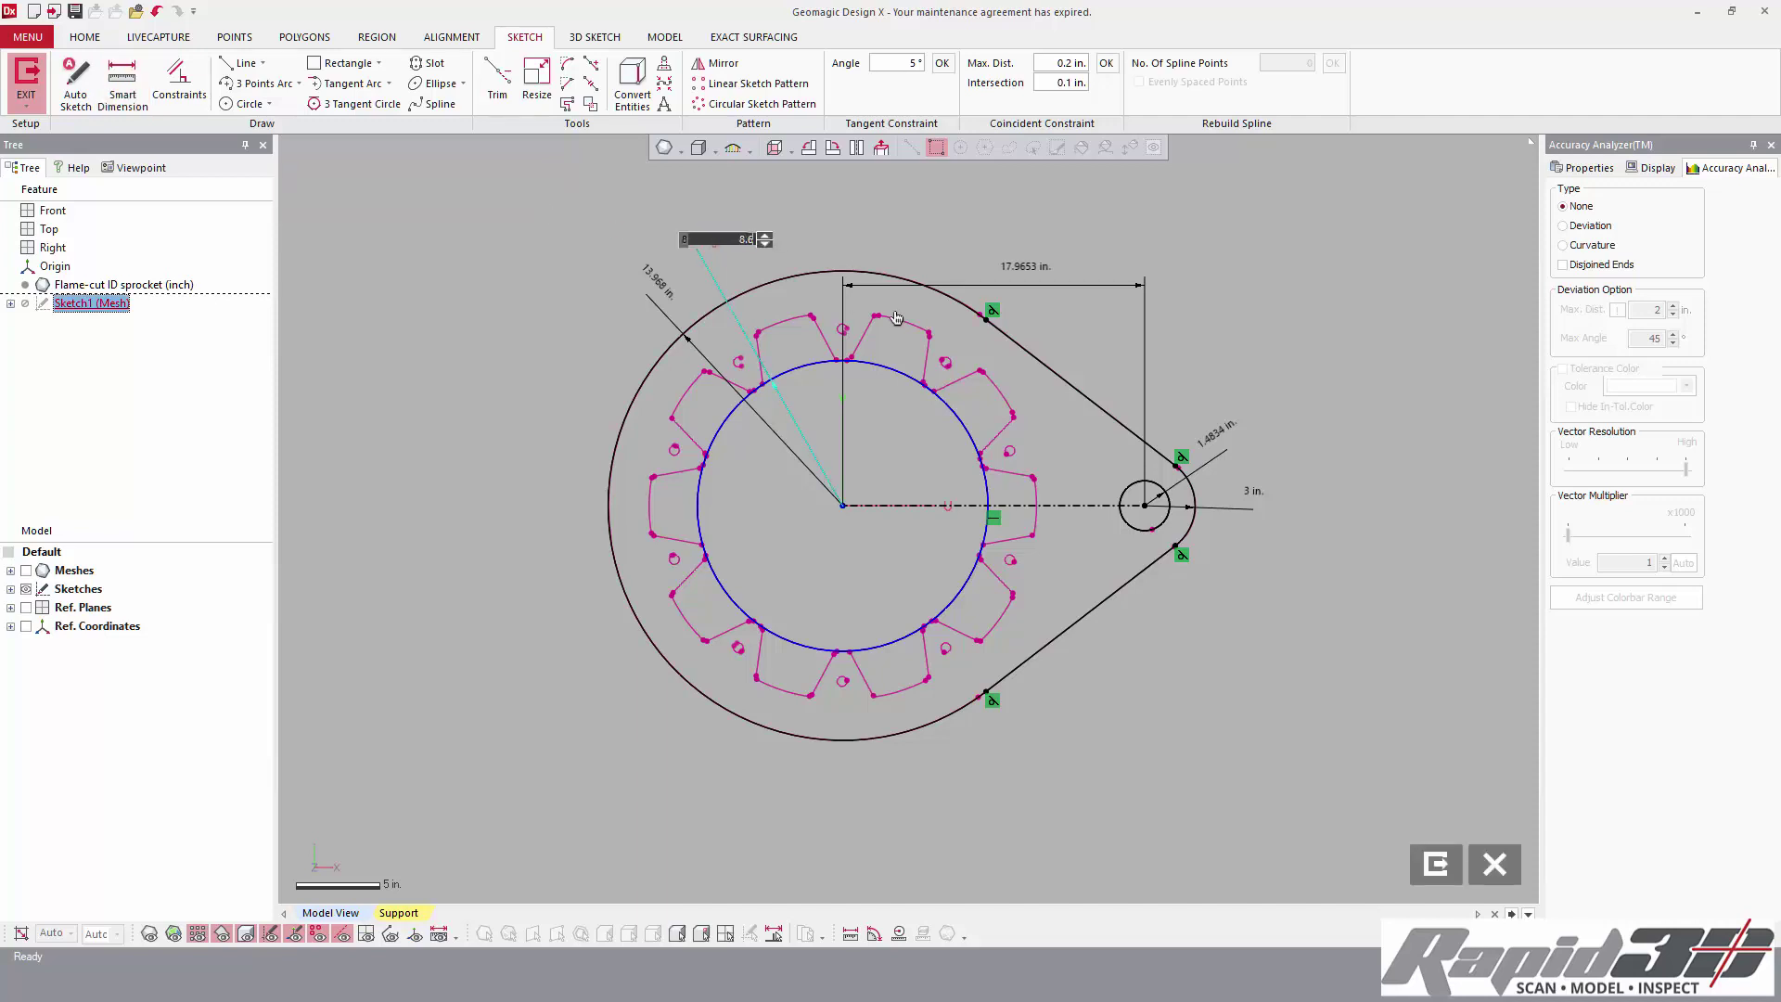
pyautogui.press('Return')
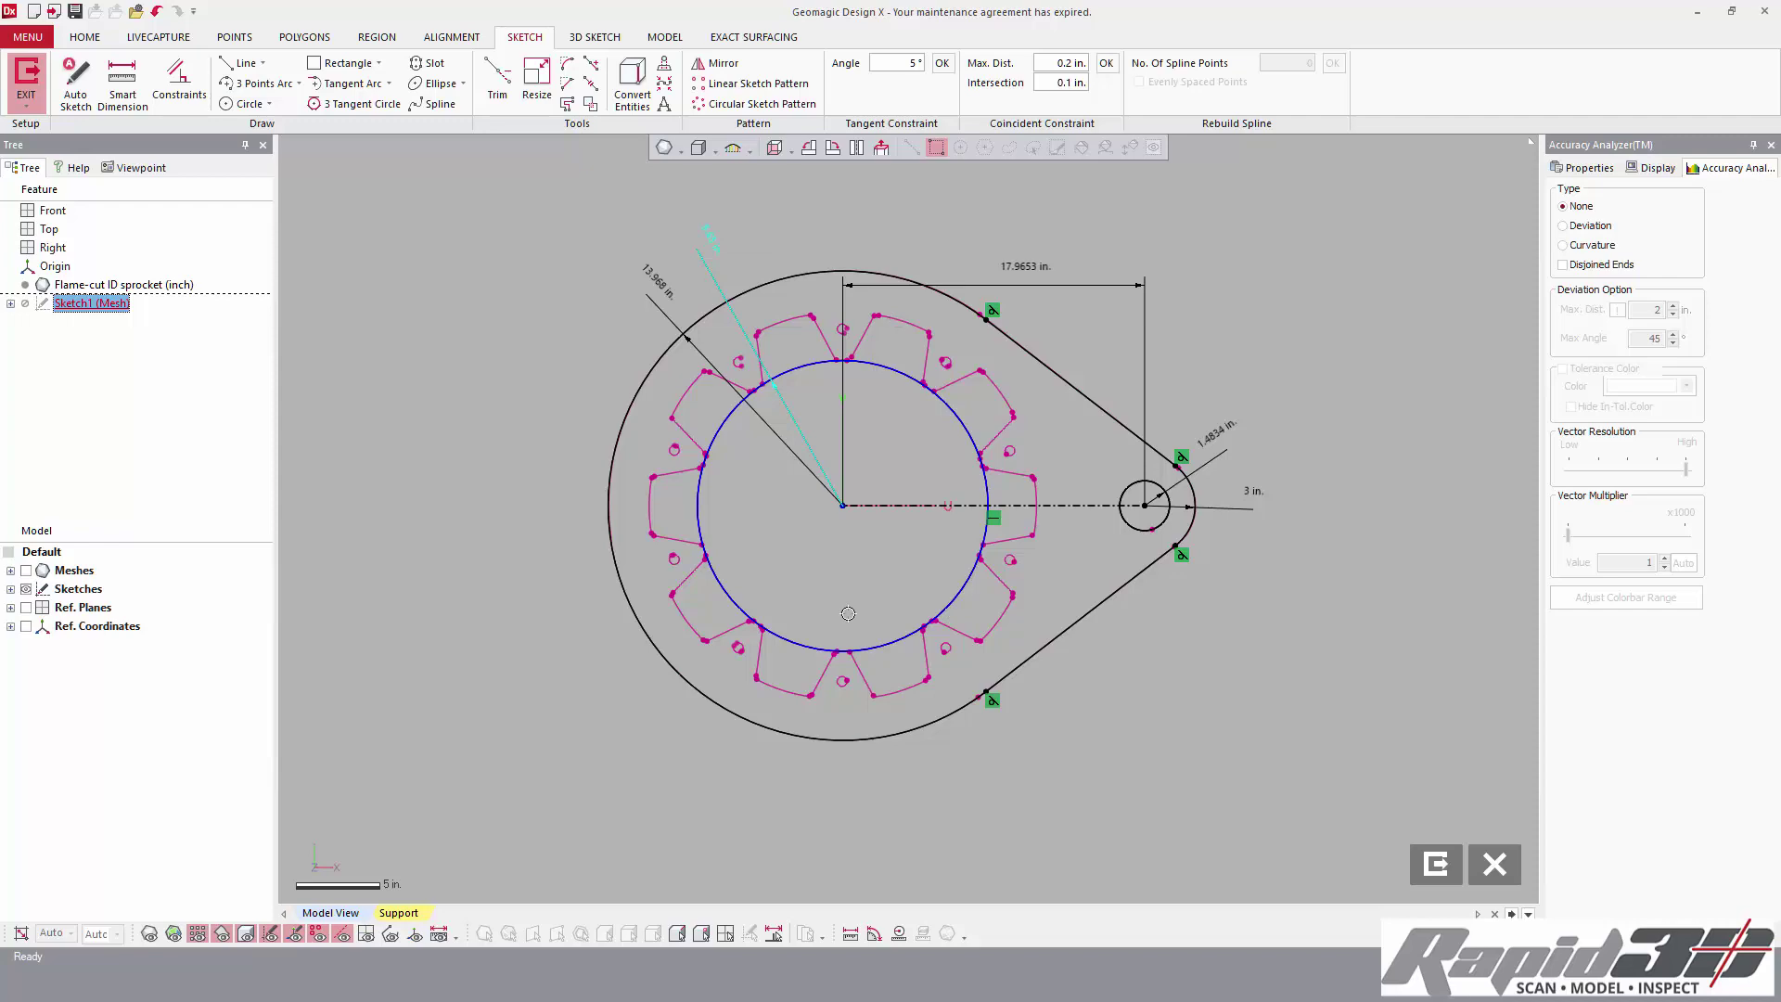
# - Move the tooth-tip circle's centre onto the origin, coincident with the centre of the outer arc
pyautogui.scroll(10, 840, 506)
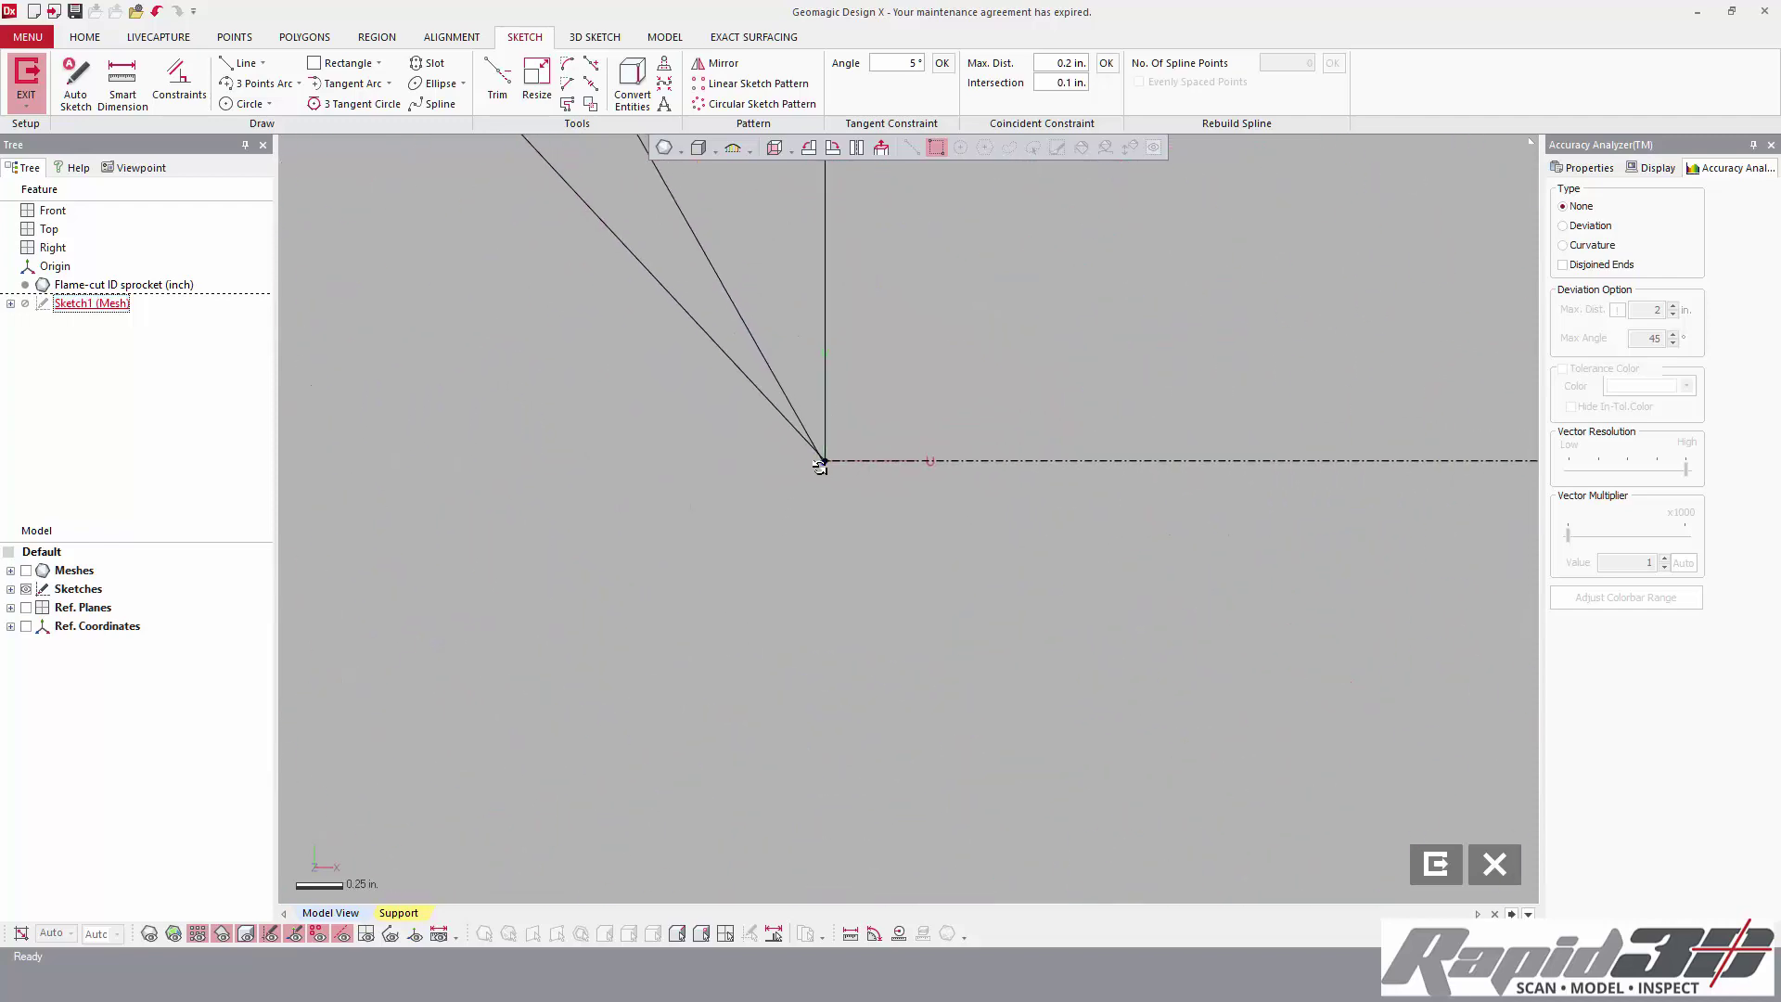
pyautogui.scroll(8, 820, 466)
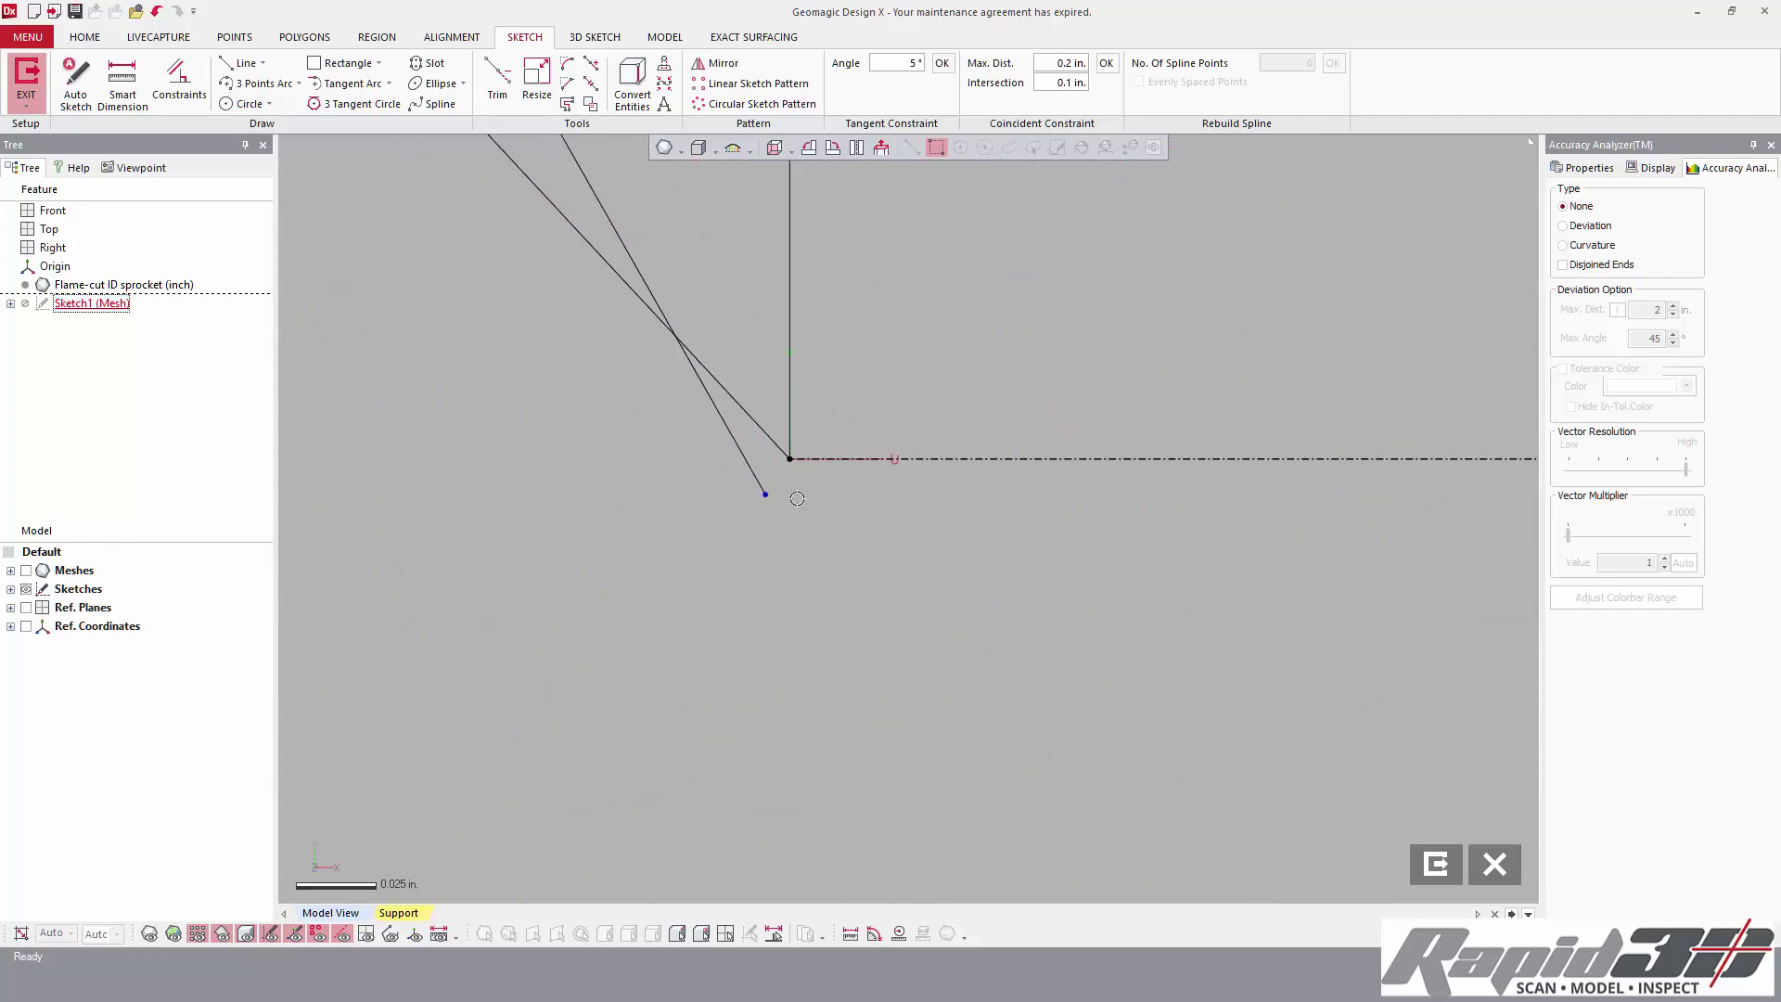
pyautogui.moveTo(767, 495)
pyautogui.mouseDown()
pyautogui.moveTo(790, 504)
pyautogui.moveTo(789, 458)
pyautogui.mouseUp()
pyautogui.scroll(-18, 820, 555)
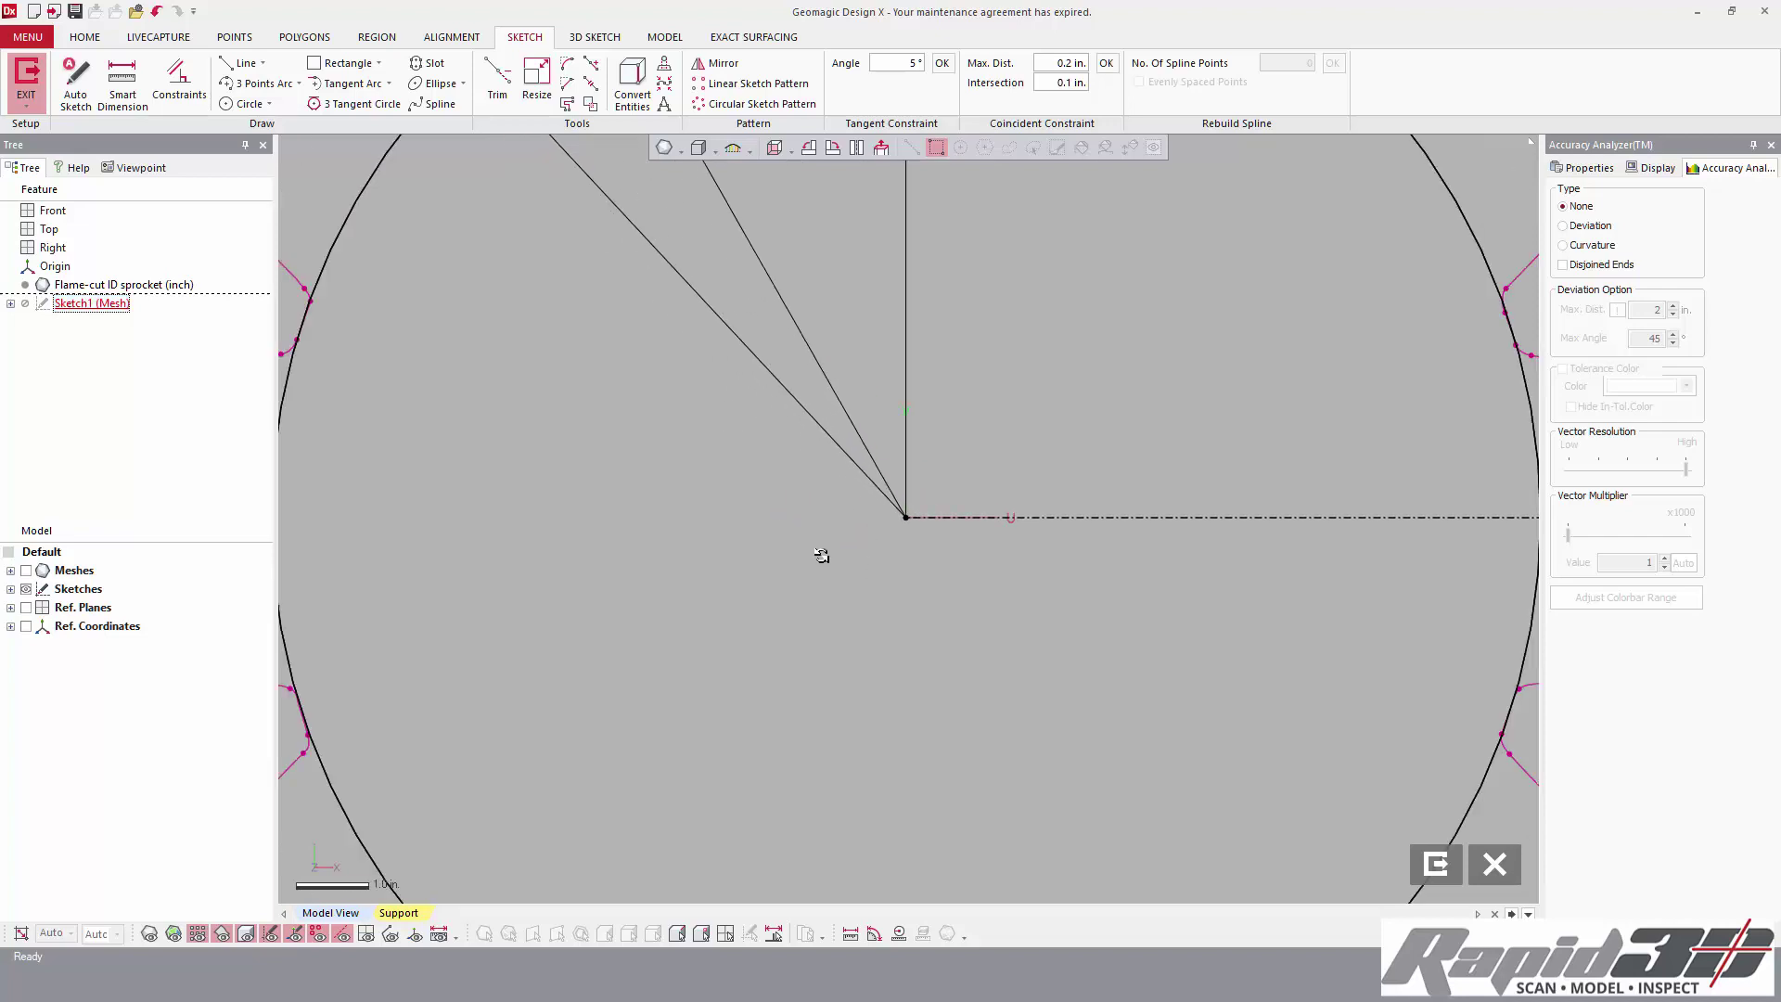
pyautogui.moveTo(942, 566); pyautogui.dragTo(805, 541, button='middle')
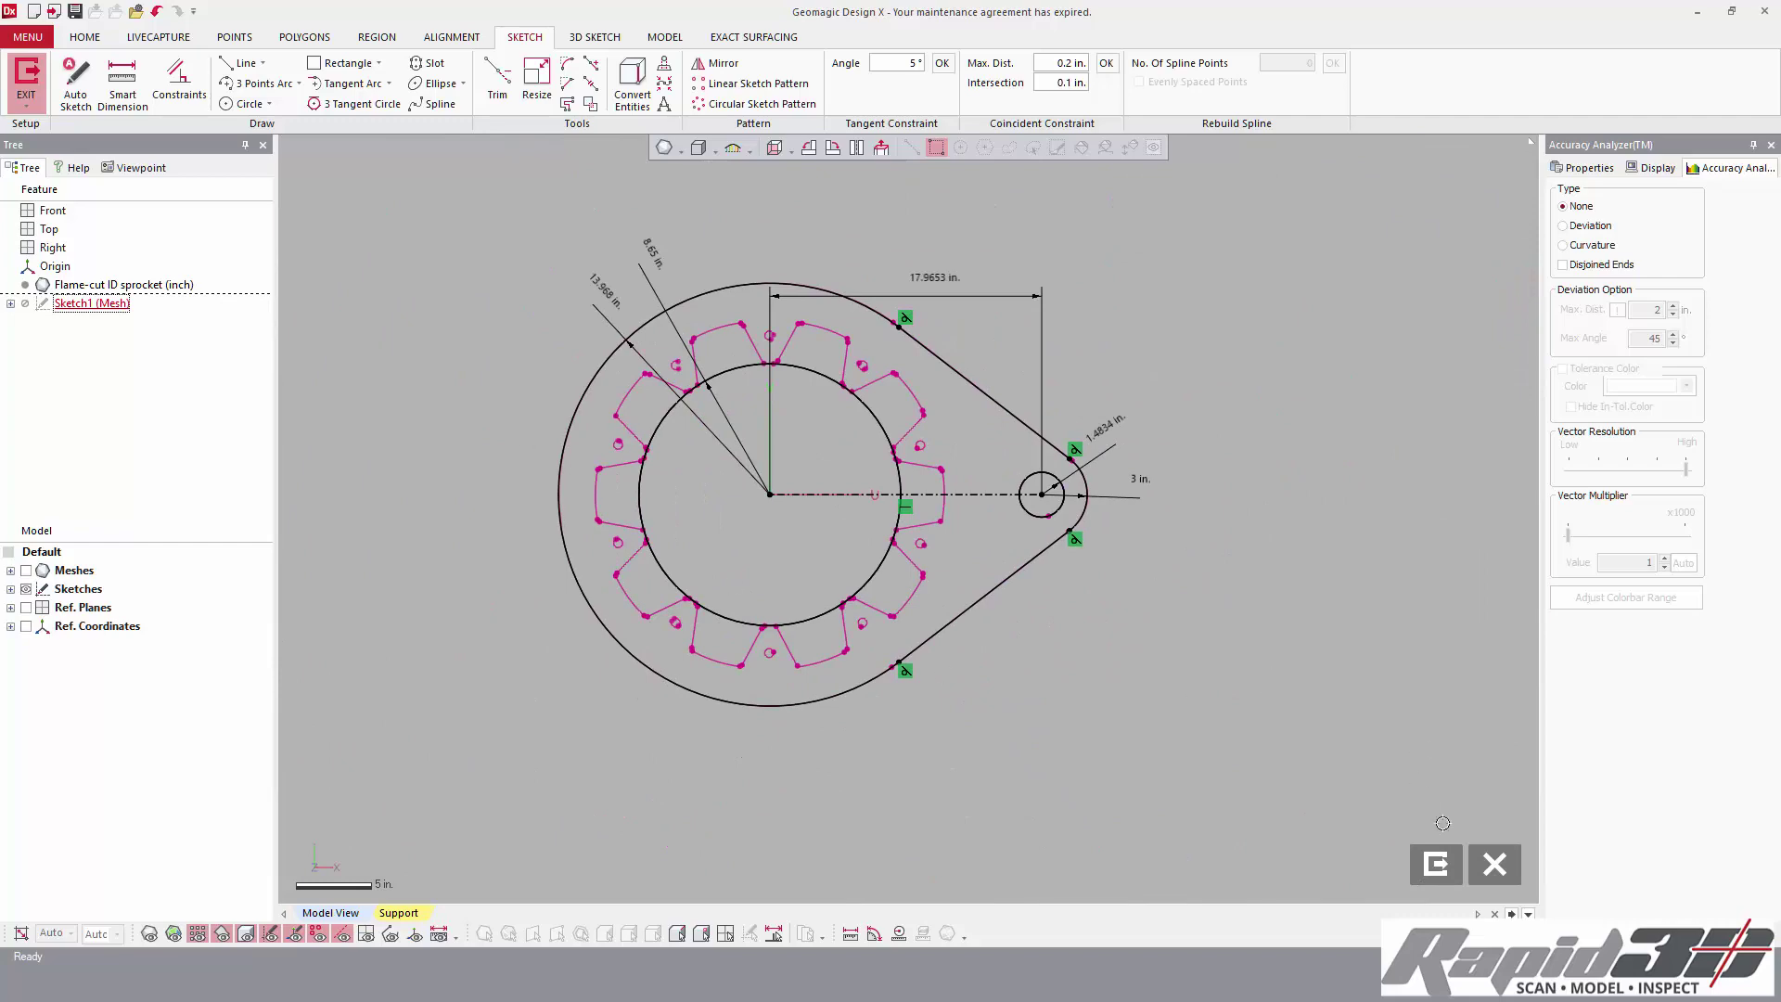
# - Exit the sketch, show the mesh, and extrude the outline profile Blind 2.625 in. in the flipped direction, through the scan's thickness
pyautogui.click(1433, 865)
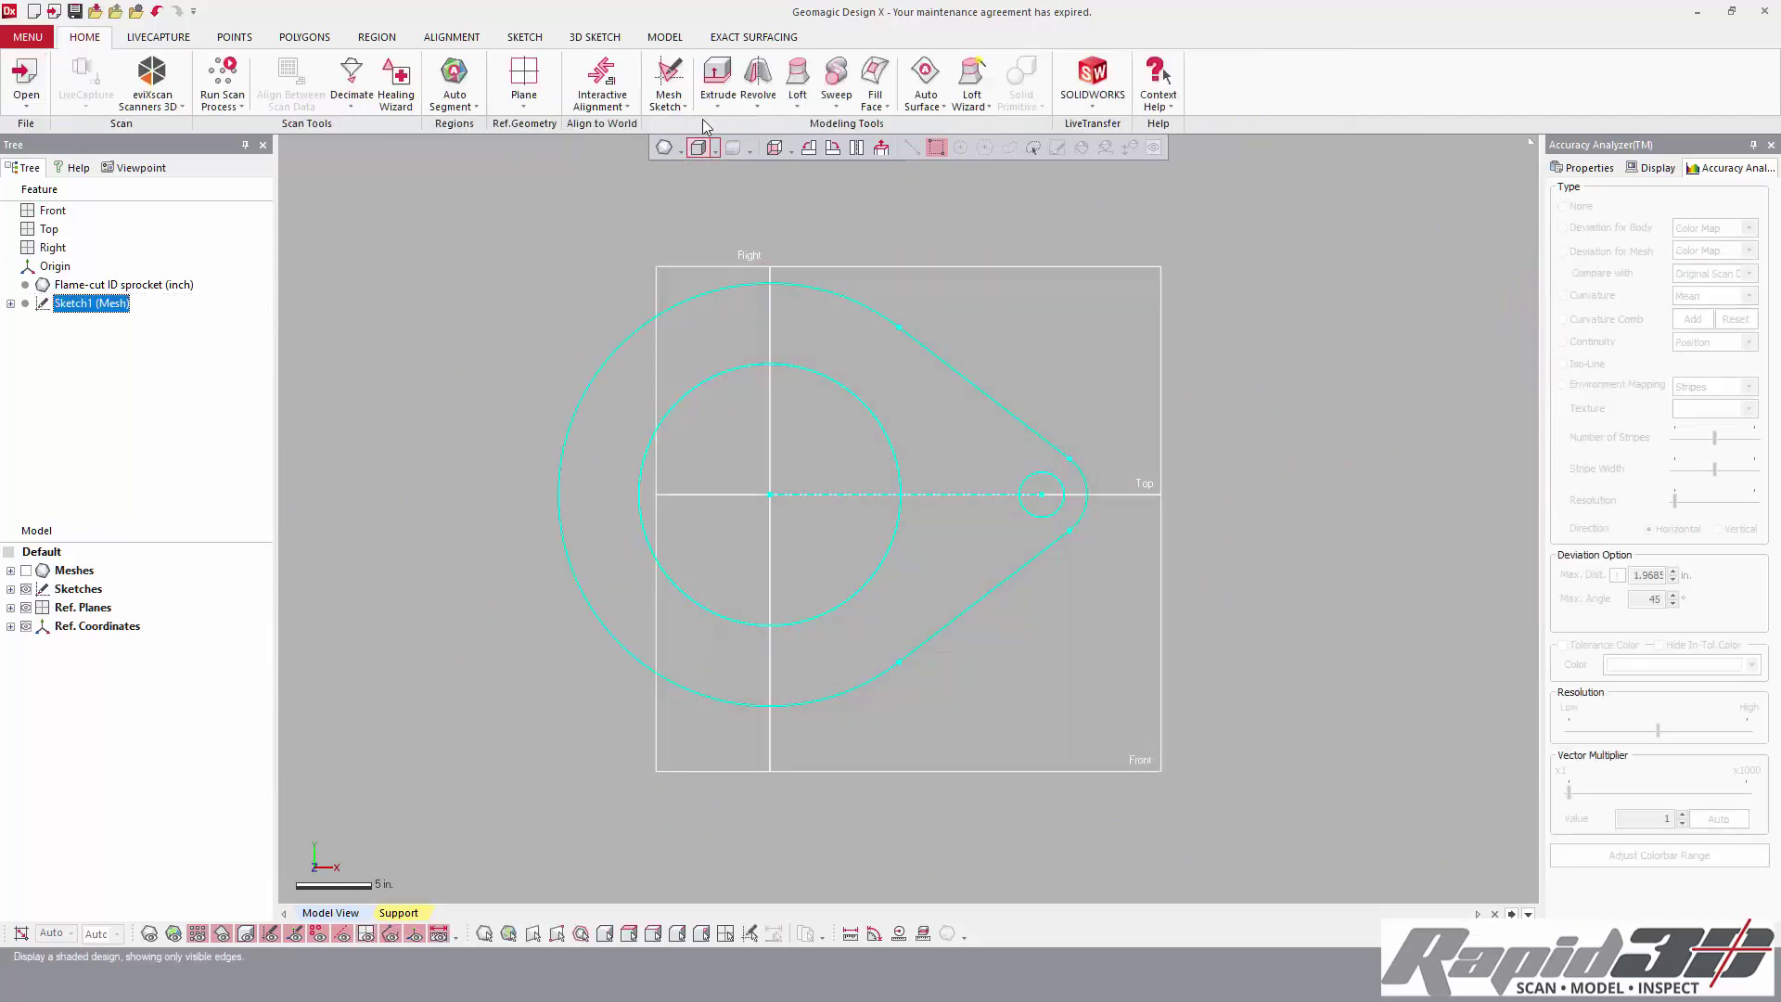
pyautogui.click(726, 76)
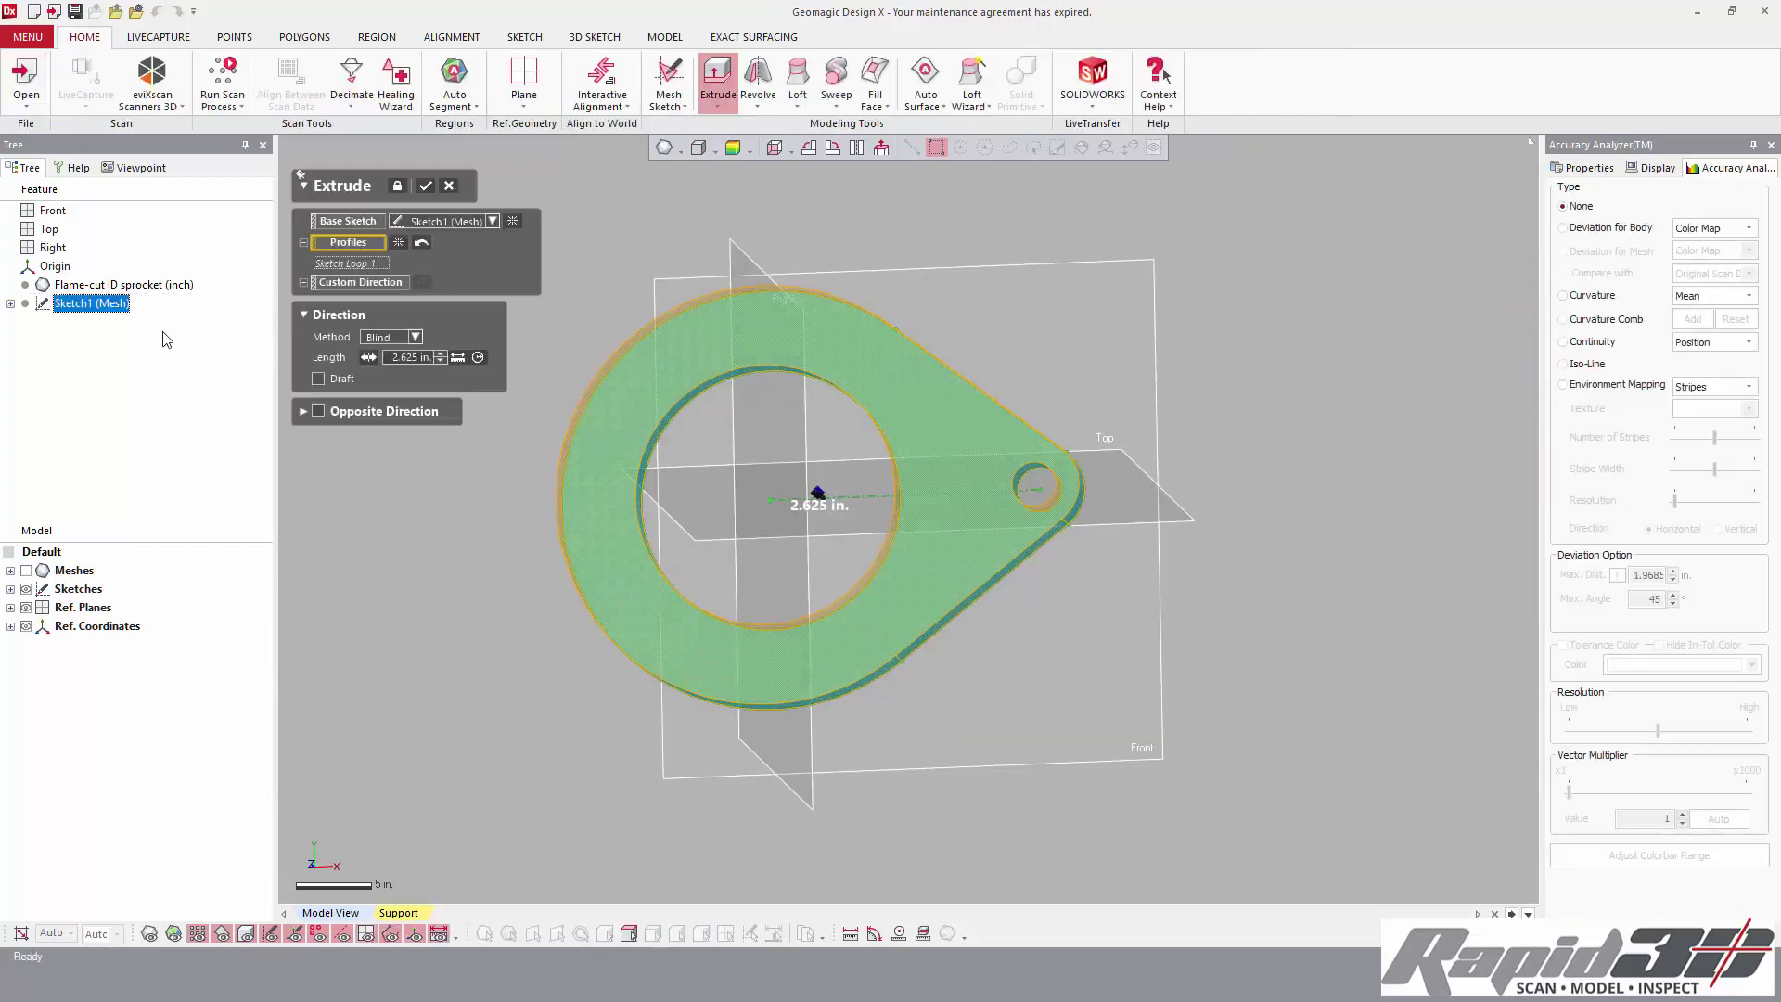
pyautogui.click(26, 570)
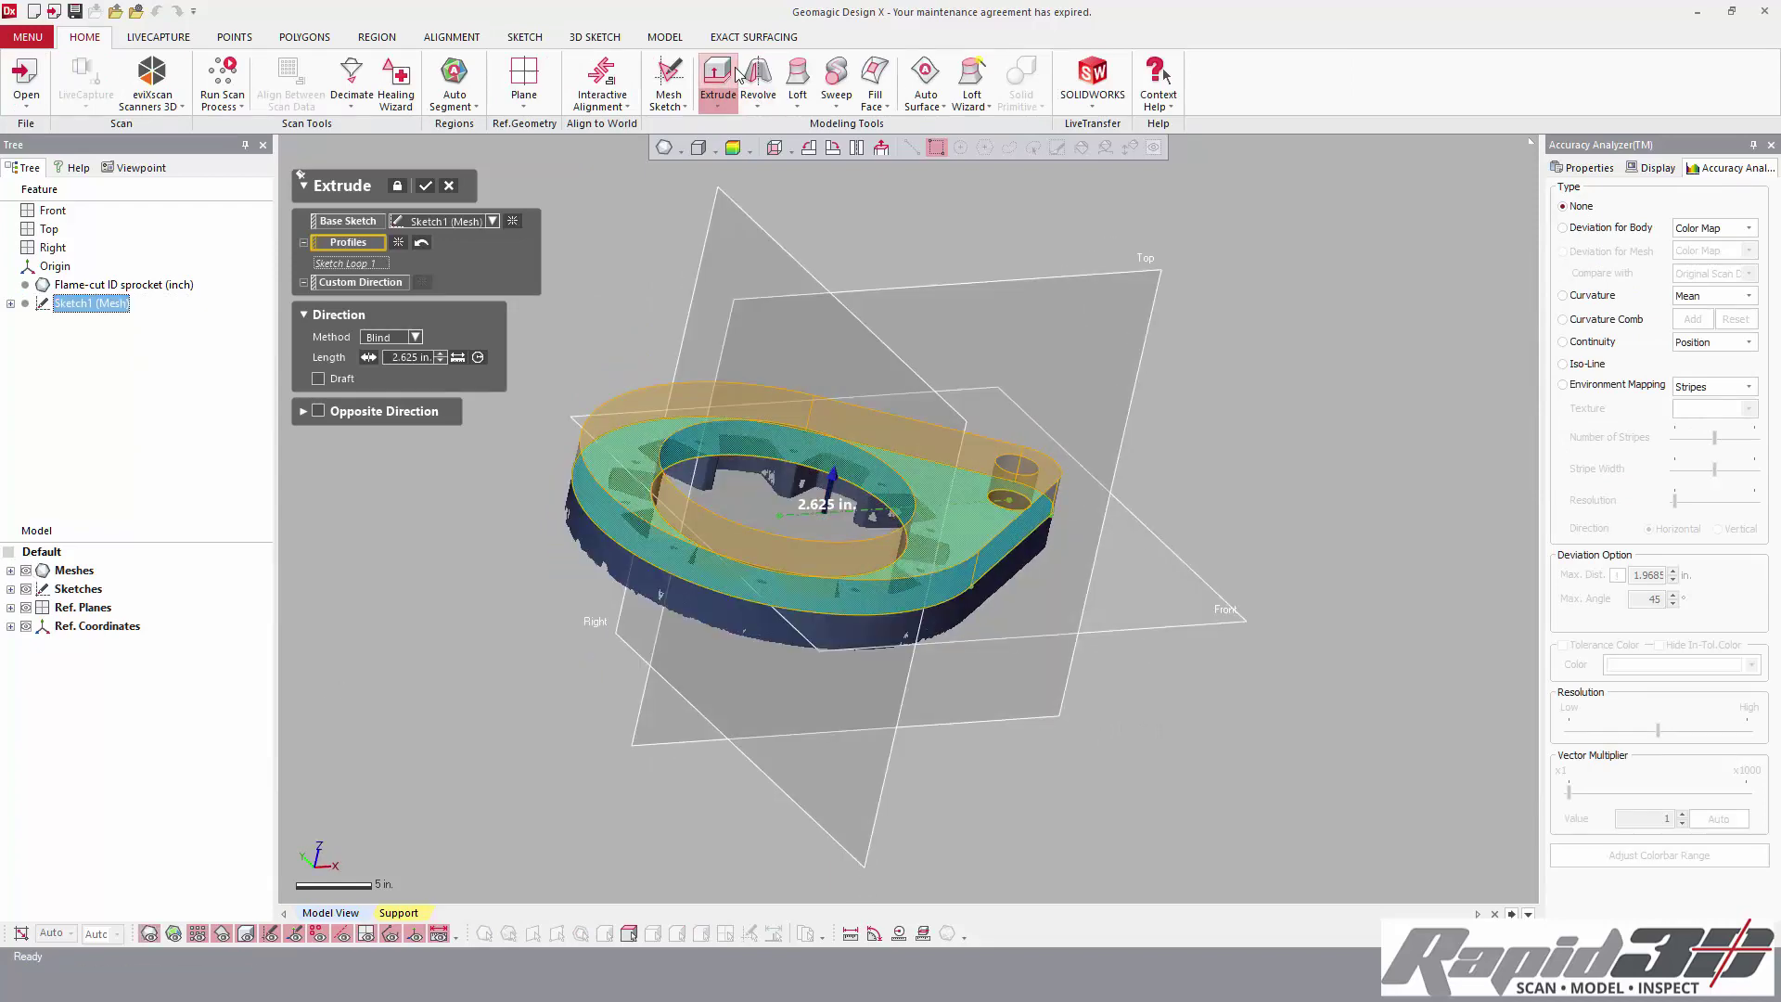
pyautogui.moveTo(667, 641); pyautogui.dragTo(628, 496, button='right')
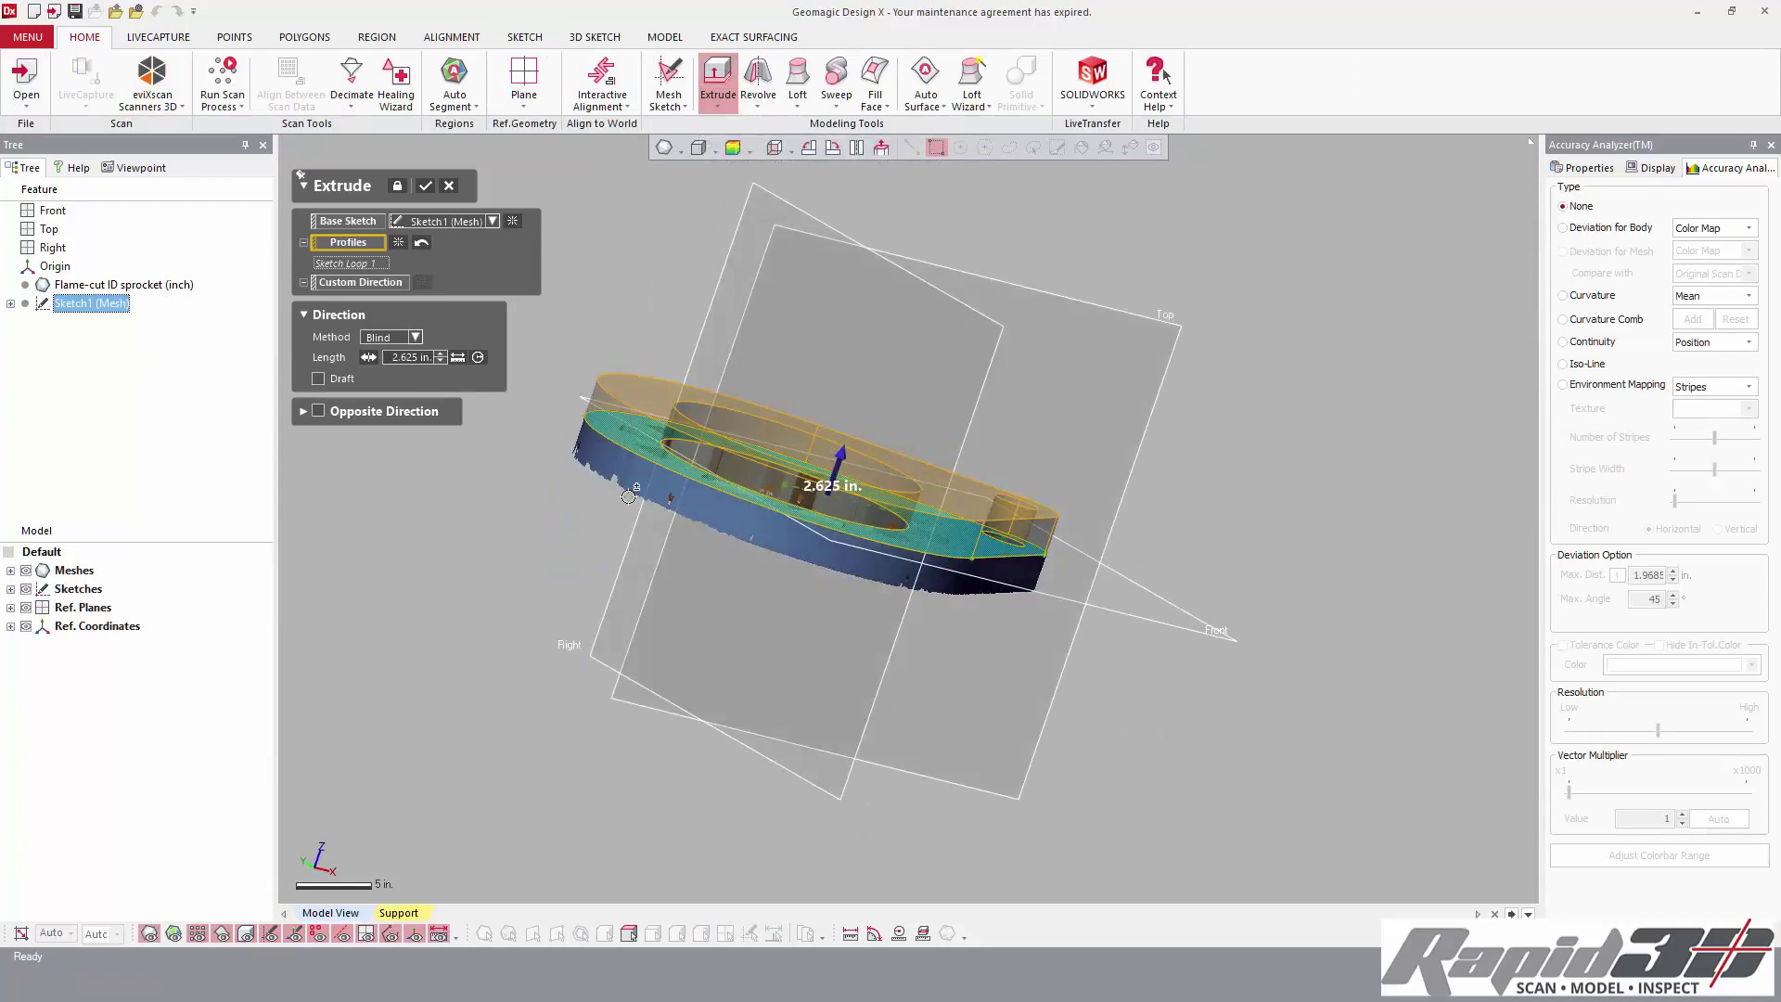
pyautogui.click(369, 357)
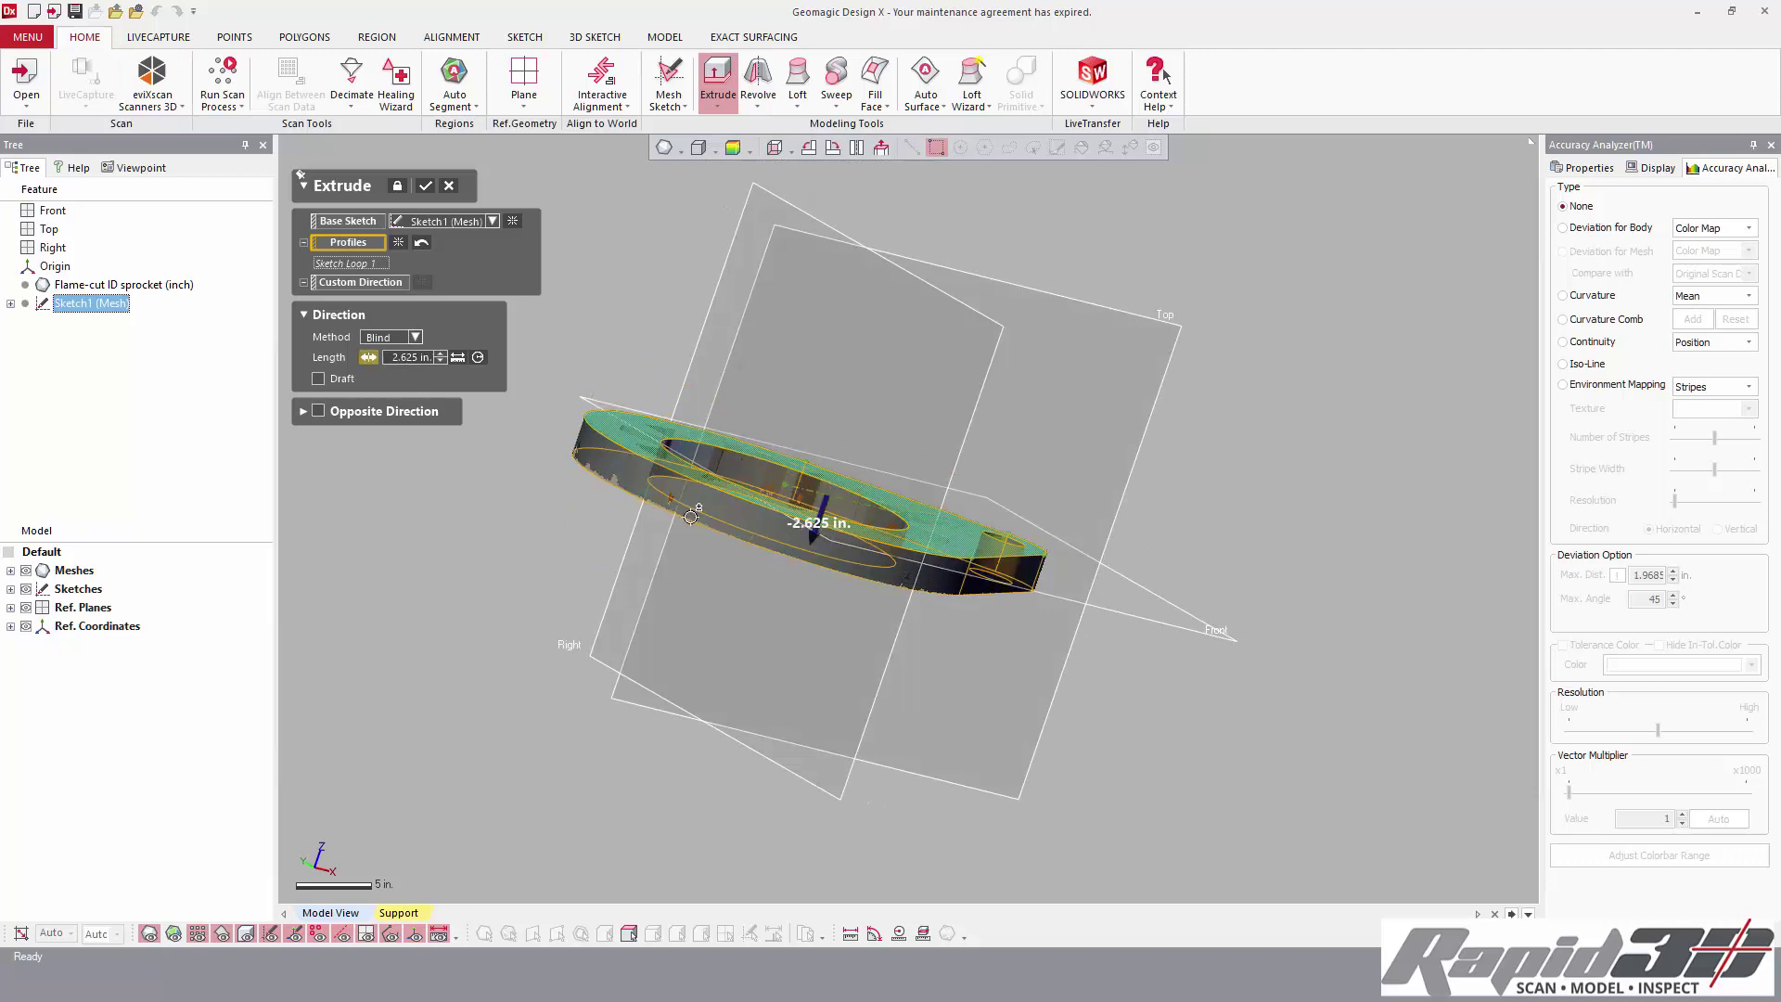
pyautogui.moveTo(723, 587); pyautogui.dragTo(798, 566, button='right')
pyautogui.scroll(2, 806, 564)
pyautogui.keyDown('ctrl'); pyautogui.moveTo(952, 593); pyautogui.dragTo(1074, 588, button='right'); pyautogui.keyUp('ctrl')
pyautogui.scroll(2, 937, 520)
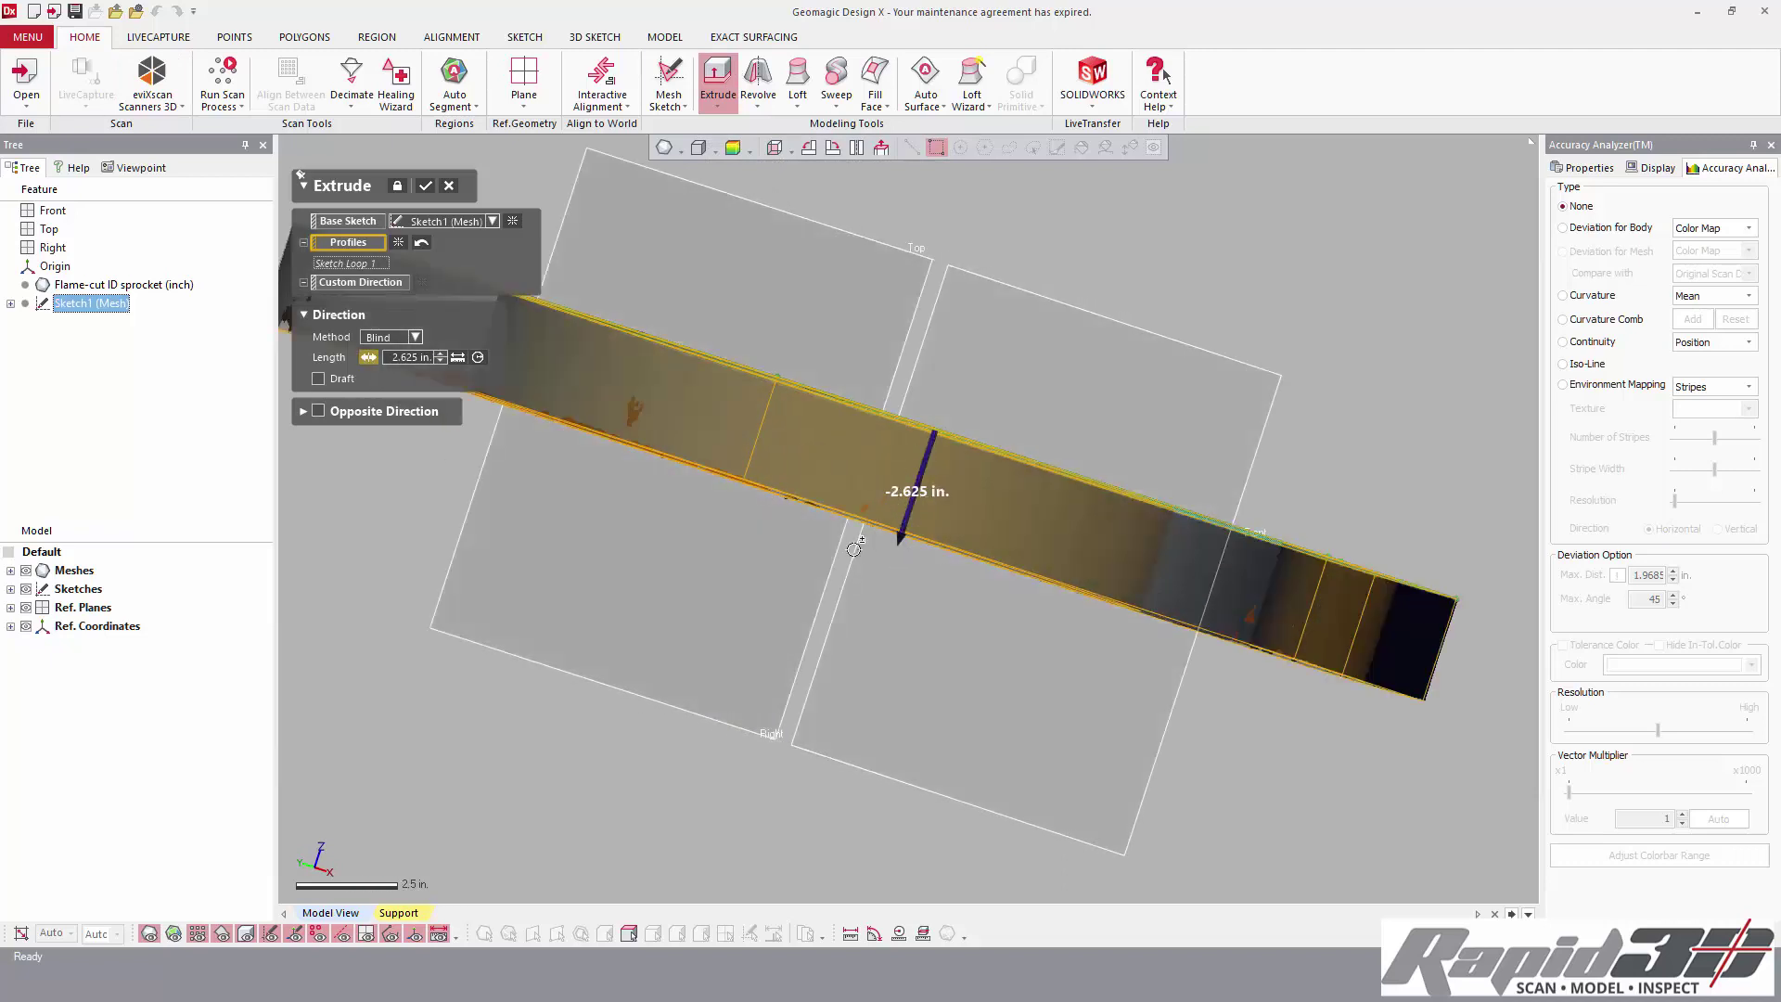
pyautogui.moveTo(858, 561); pyautogui.dragTo(928, 455, button='right')
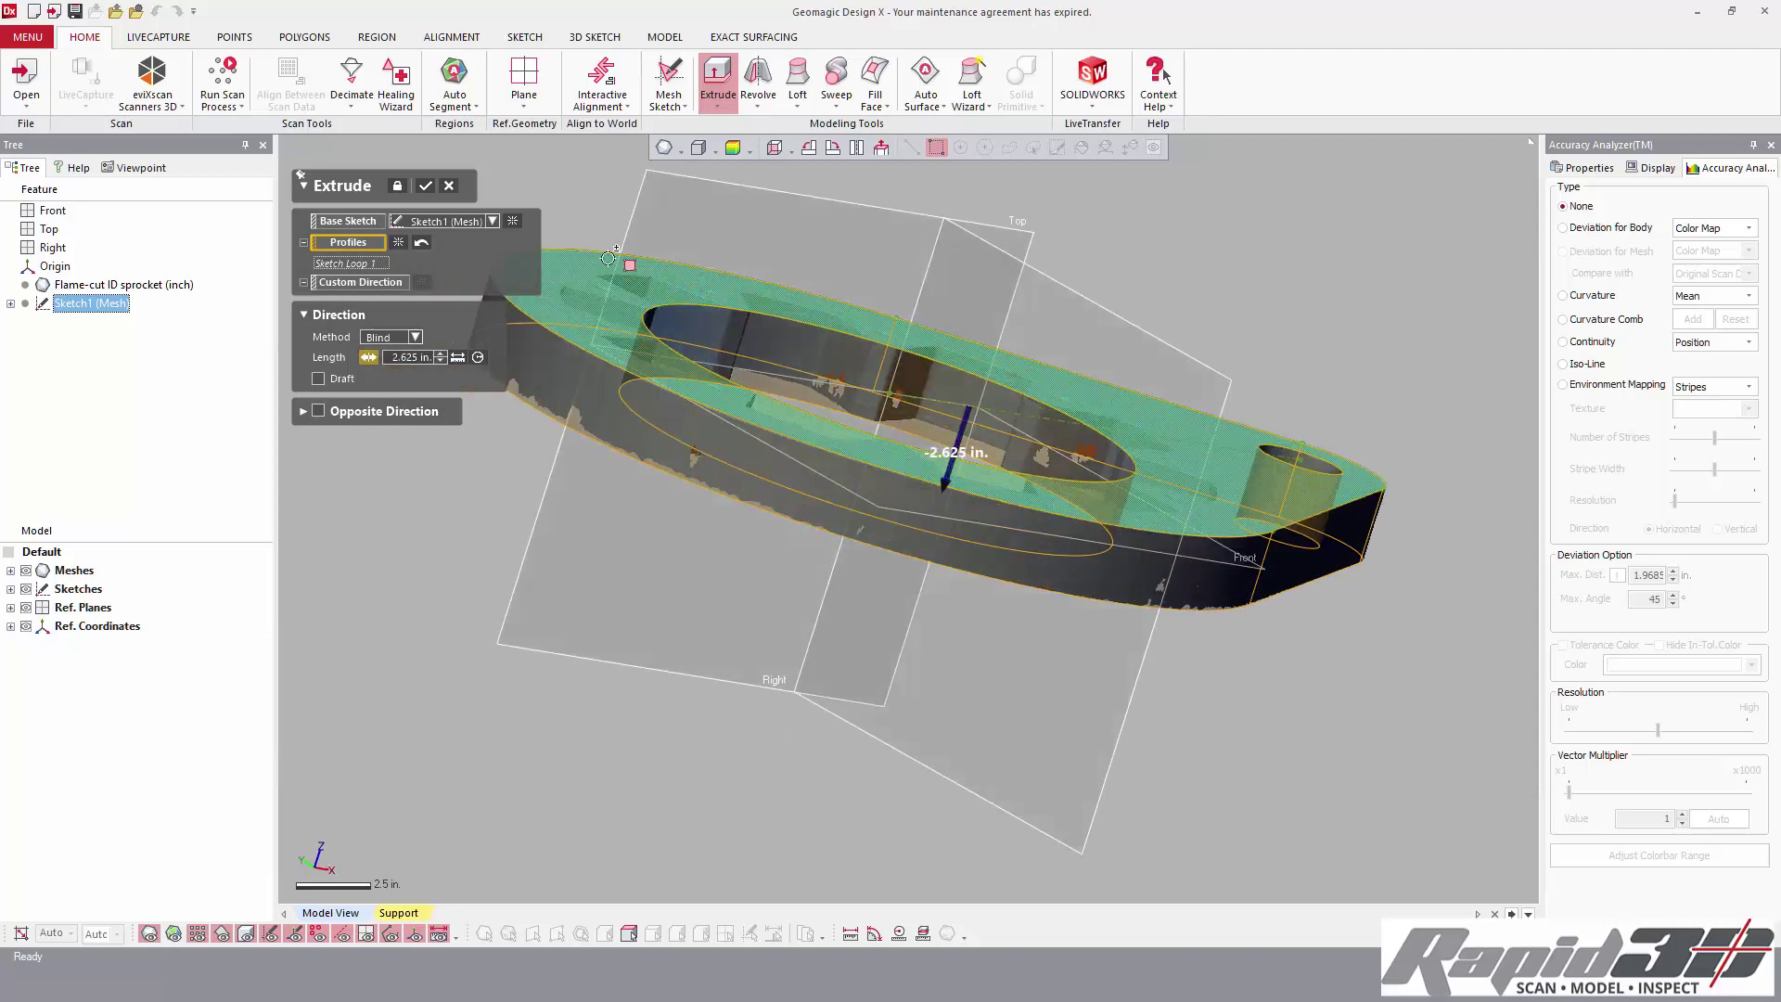
pyautogui.click(426, 185)
pyautogui.click(501, 432)
# - Create a mesh sketch on the Front plane with its section polyline offset 0.25 in. from the base plane
pyautogui.scroll(-4, 663, 552)
pyautogui.moveTo(668, 557)
pyautogui.mouseDown(button='right')
pyautogui.moveTo(969, 648)
pyautogui.moveTo(904, 678)
pyautogui.moveTo(811, 783)
pyautogui.moveTo(759, 684)
pyautogui.mouseUp(button='right')
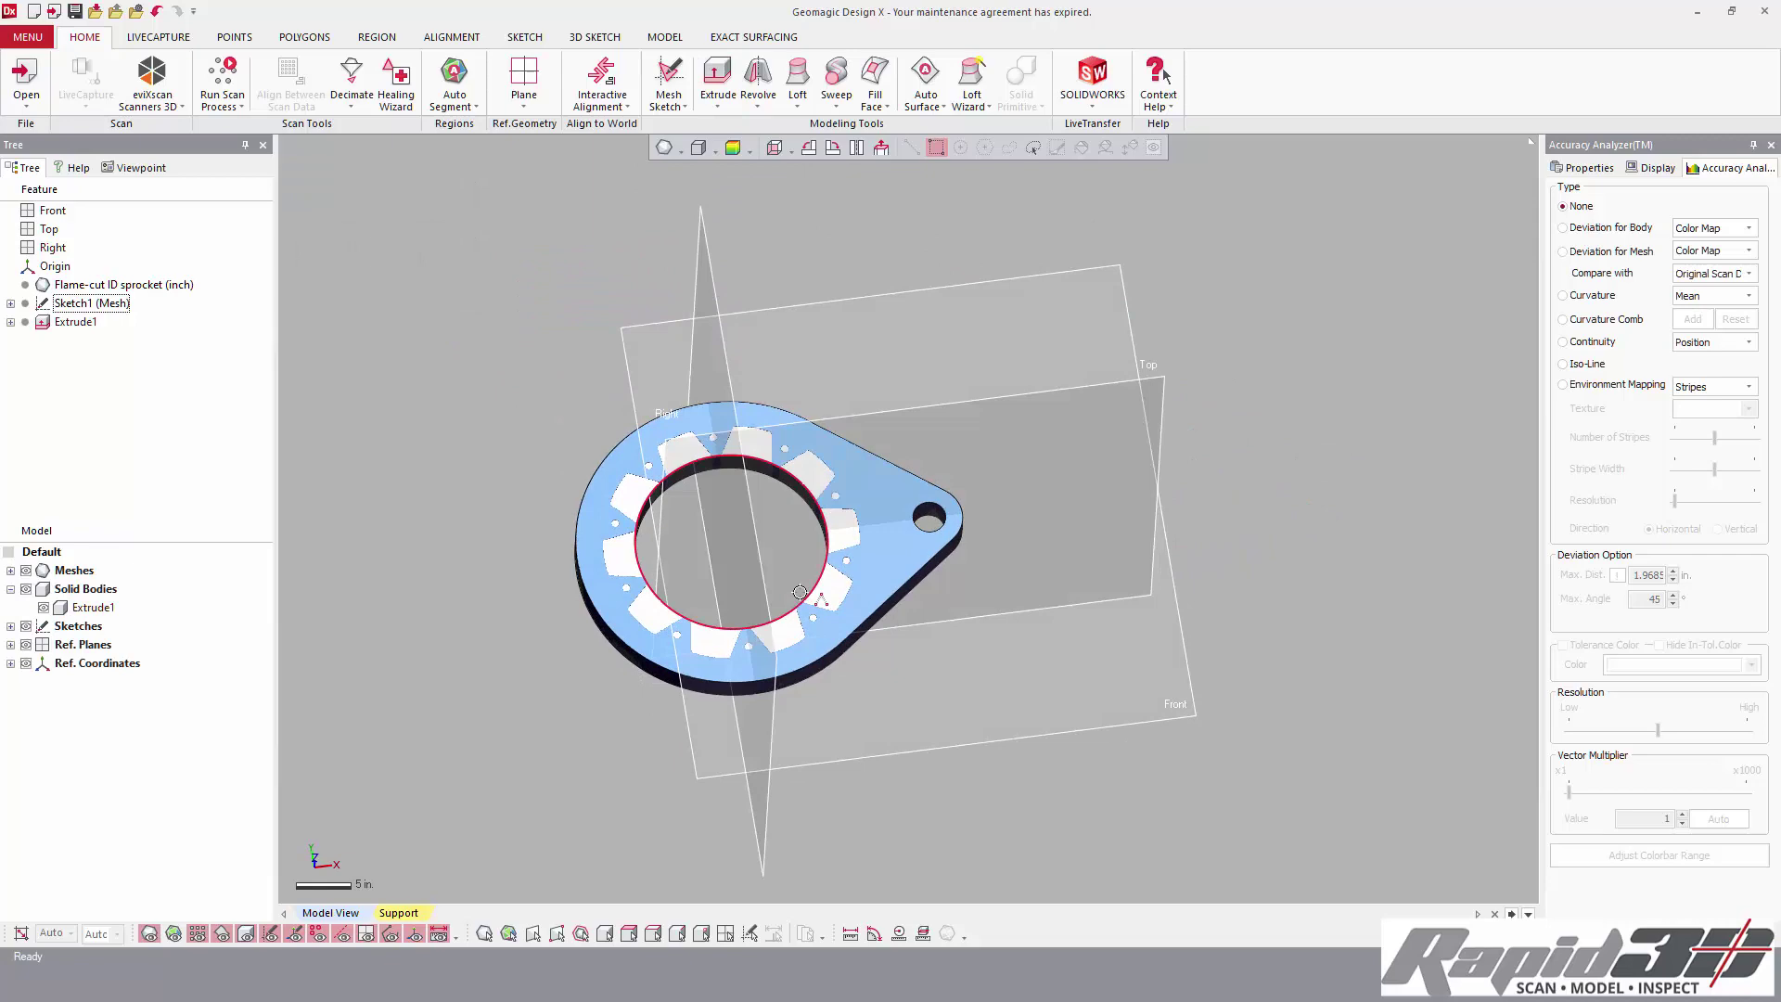
pyautogui.scroll(4, 819, 607)
pyautogui.keyDown('ctrl'); pyautogui.moveTo(849, 601); pyautogui.dragTo(933, 589, button='right'); pyautogui.keyUp('ctrl')
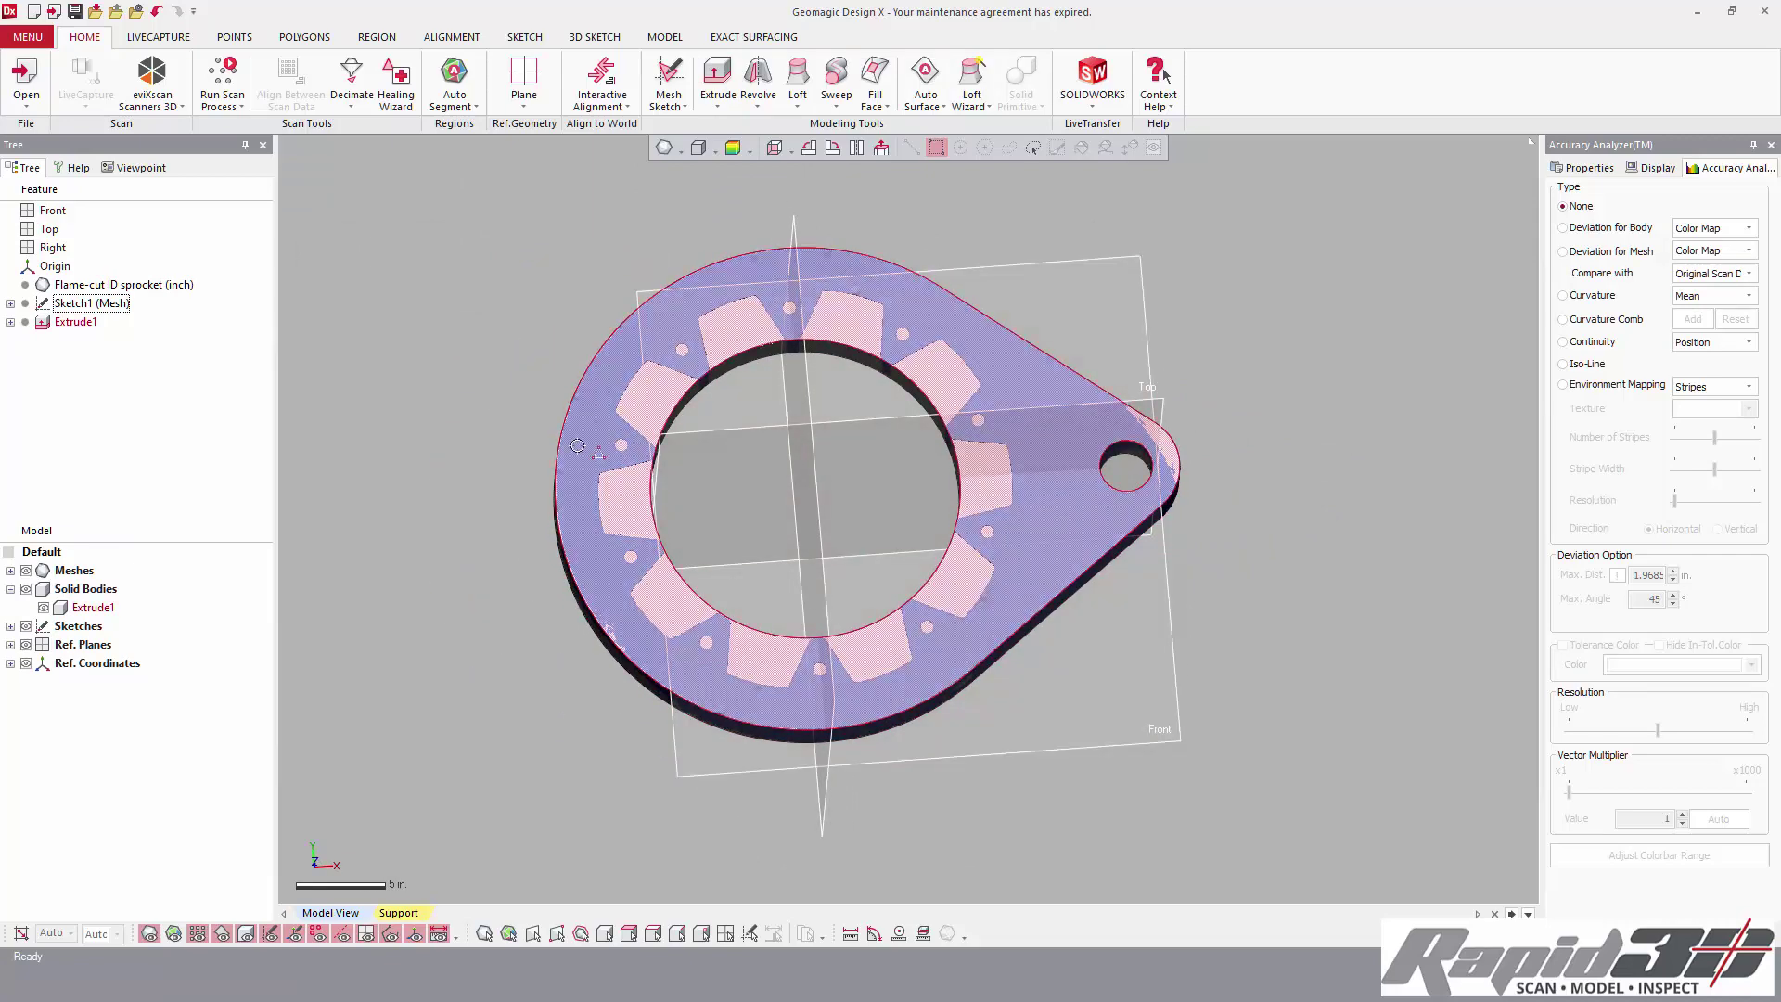
pyautogui.moveTo(576, 446); pyautogui.dragTo(1178, 218, button='right')
pyautogui.rightClick(1132, 293)
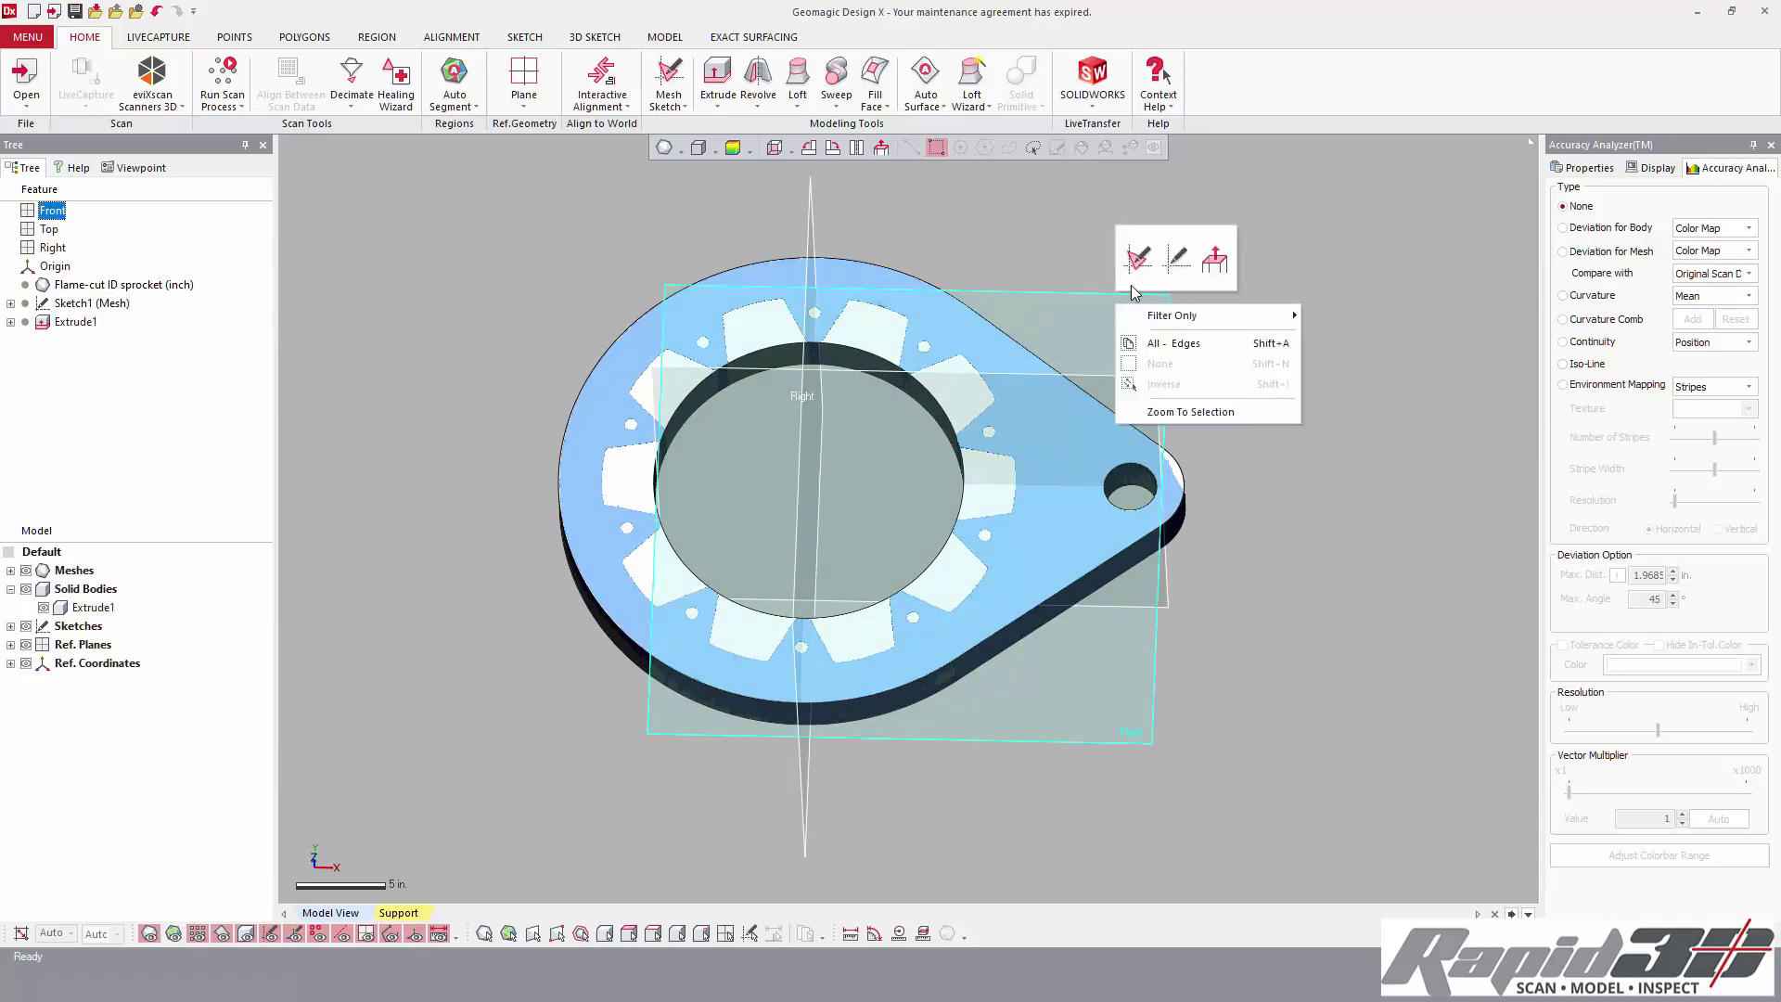
pyautogui.click(1139, 259)
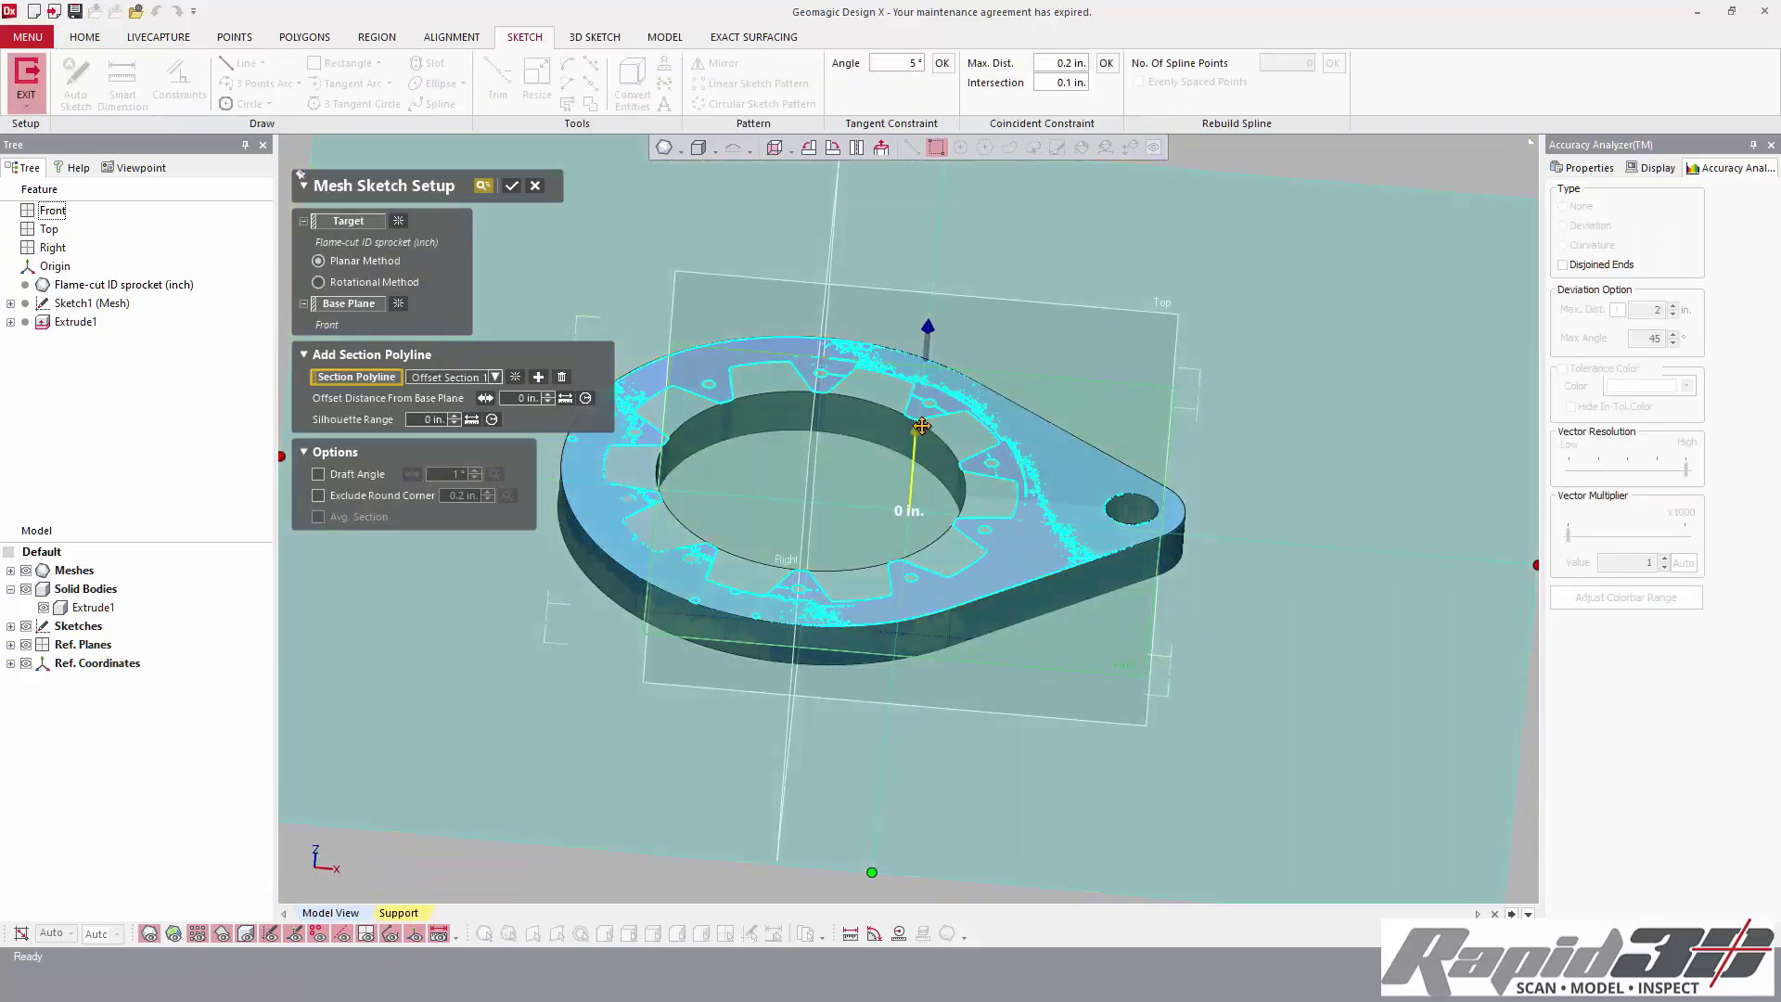
pyautogui.moveTo(921, 425); pyautogui.dragTo(915, 432)
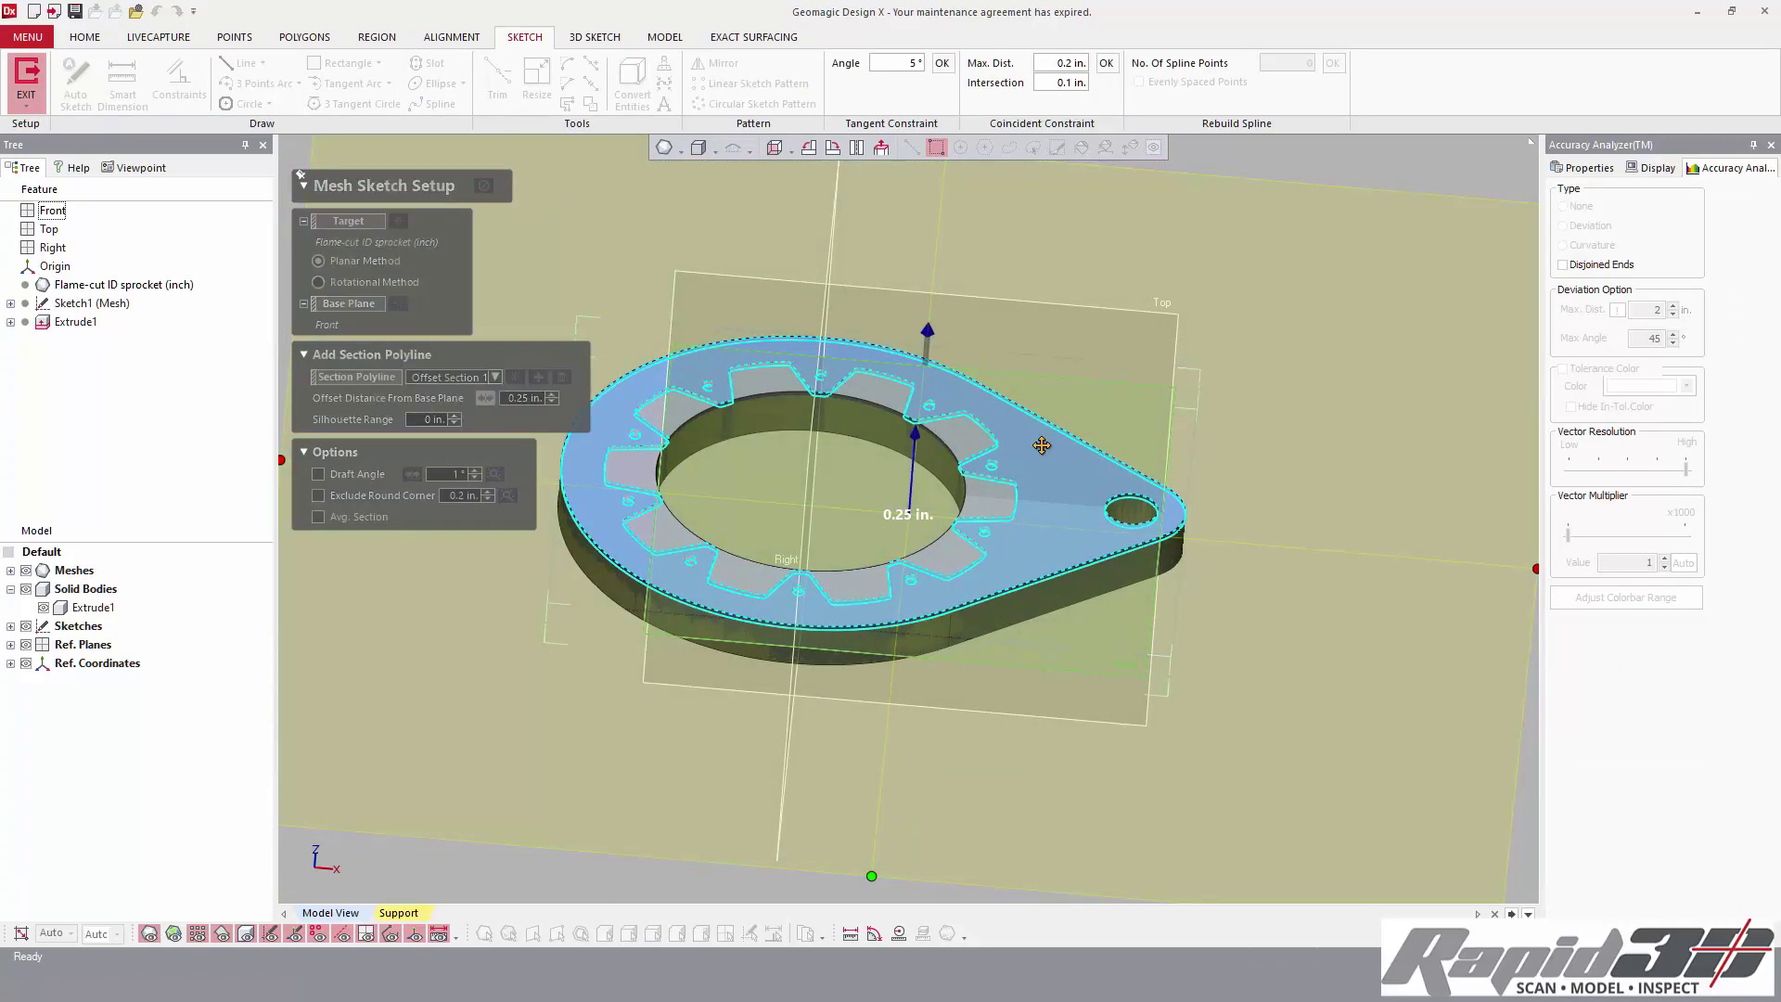
pyautogui.press('Return')
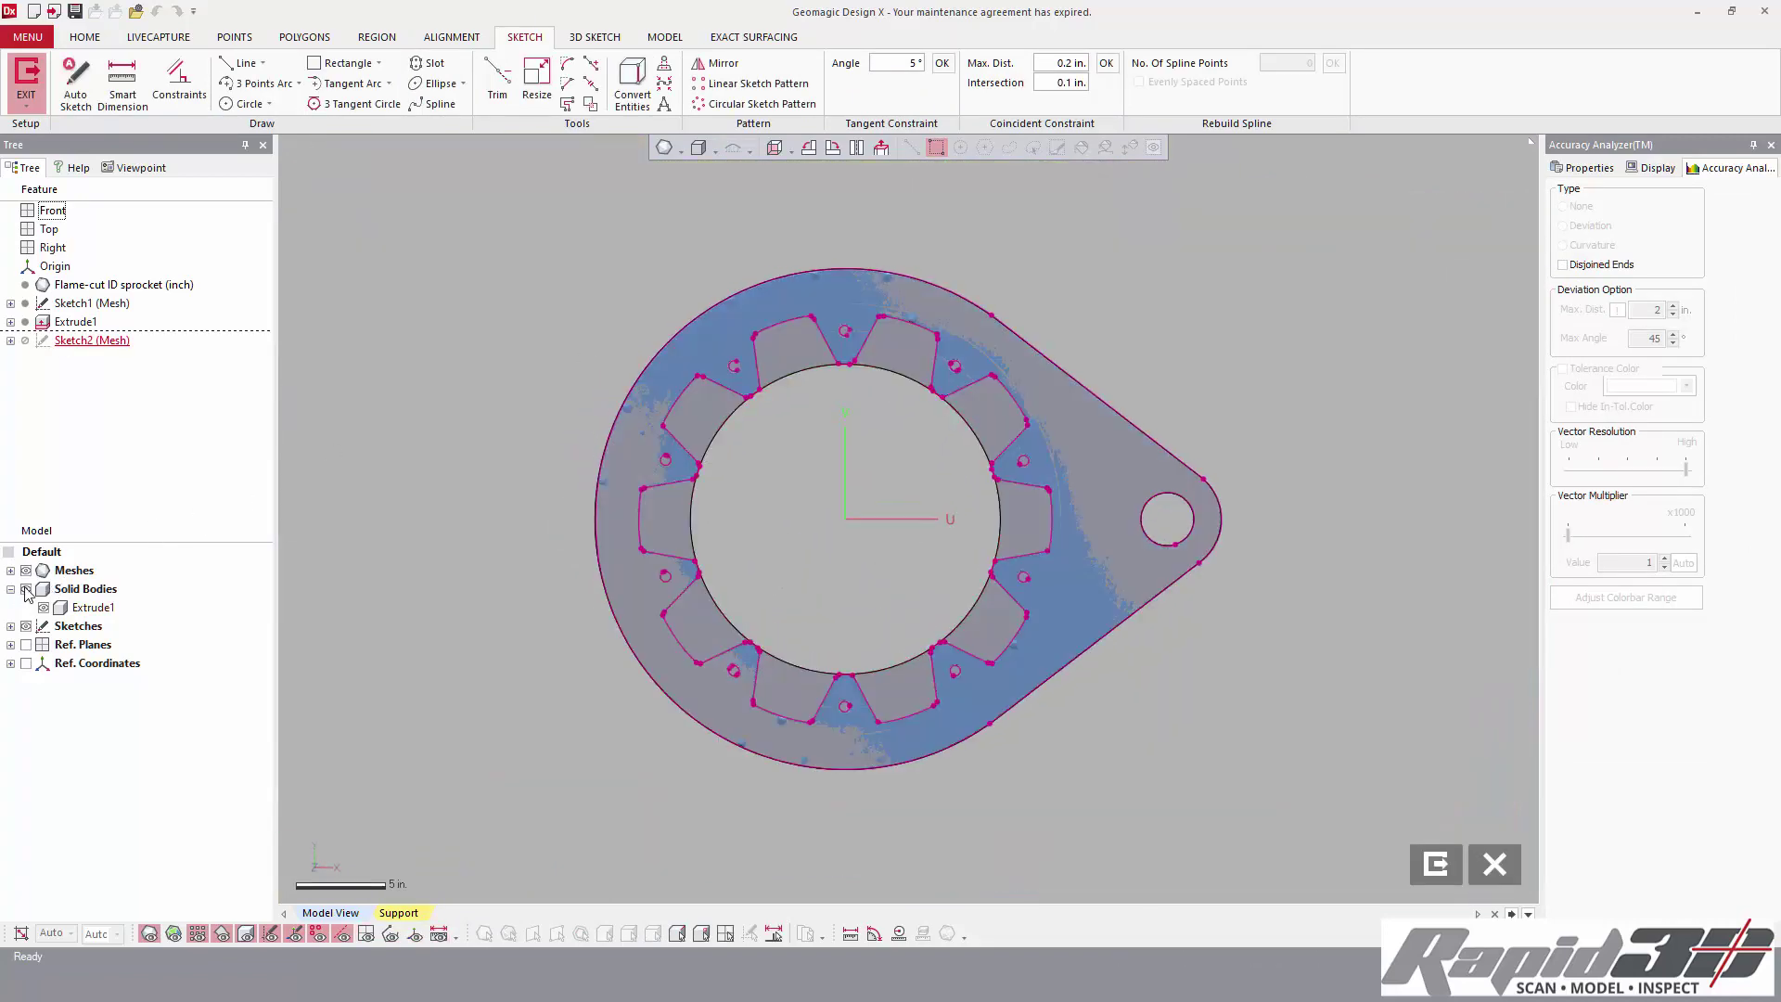
# - Hide the solid bodies and the meshes so that only the section polylines are shown for sketching
pyautogui.click(26, 590)
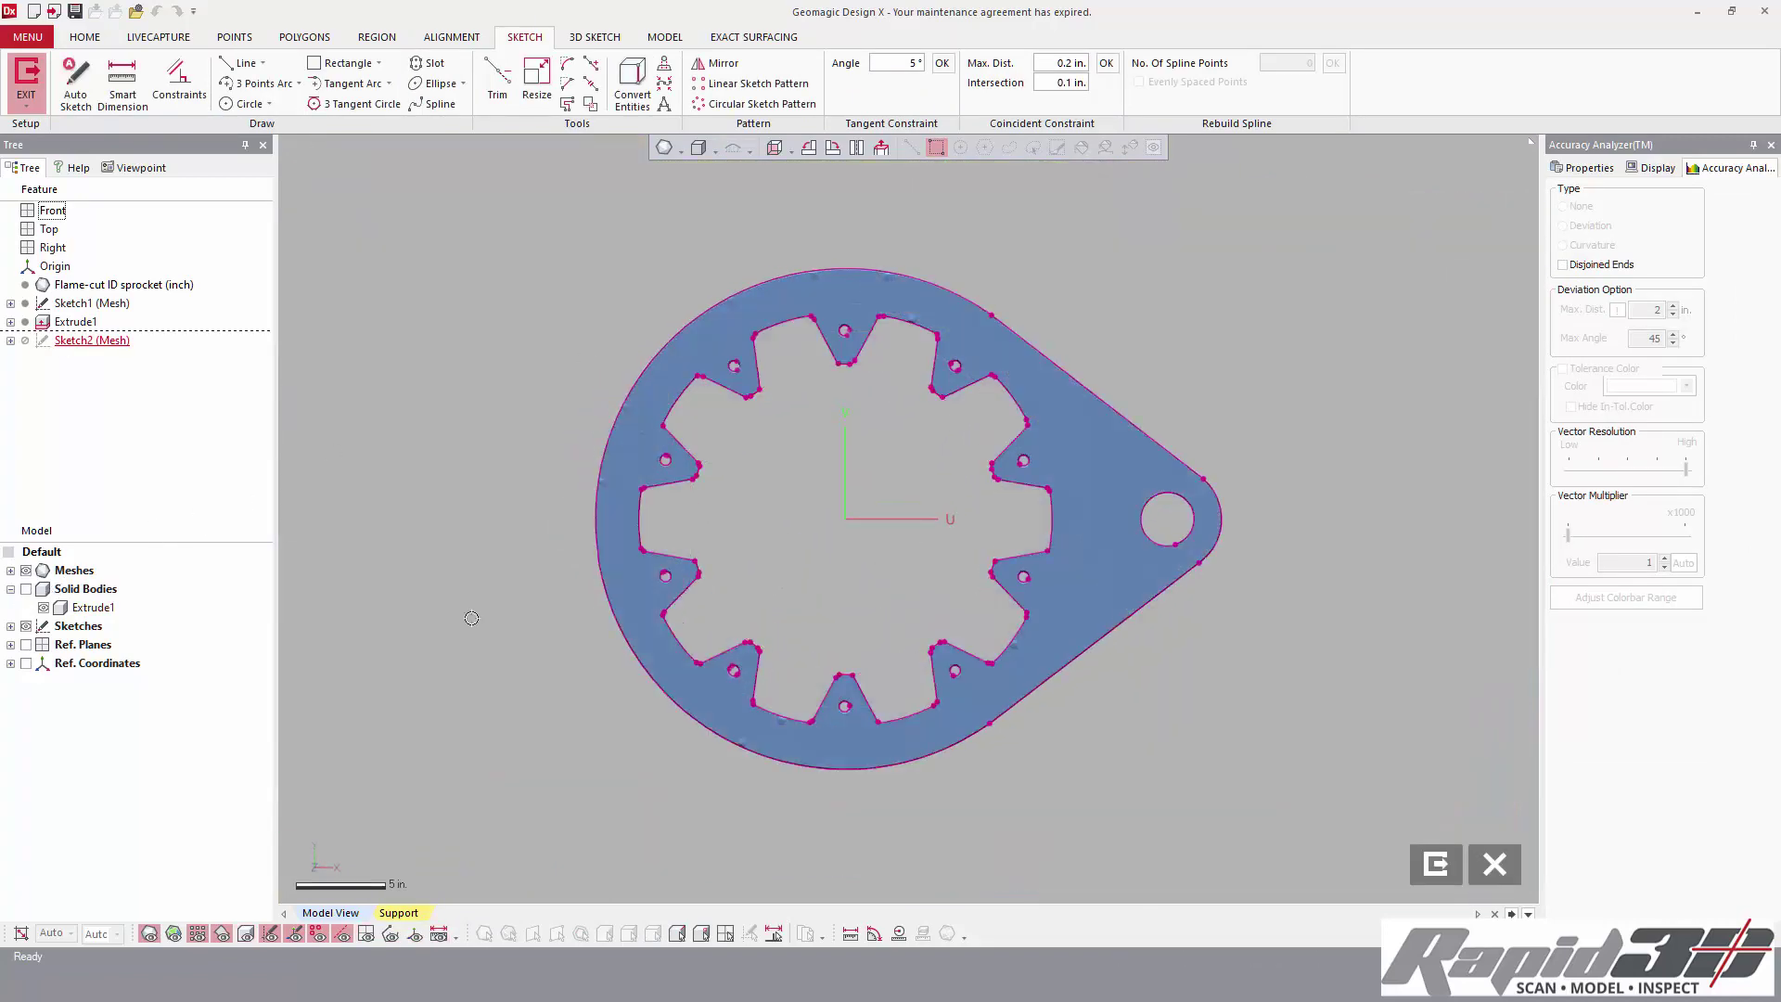
pyautogui.click(26, 570)
pyautogui.scroll(3, 708, 457)
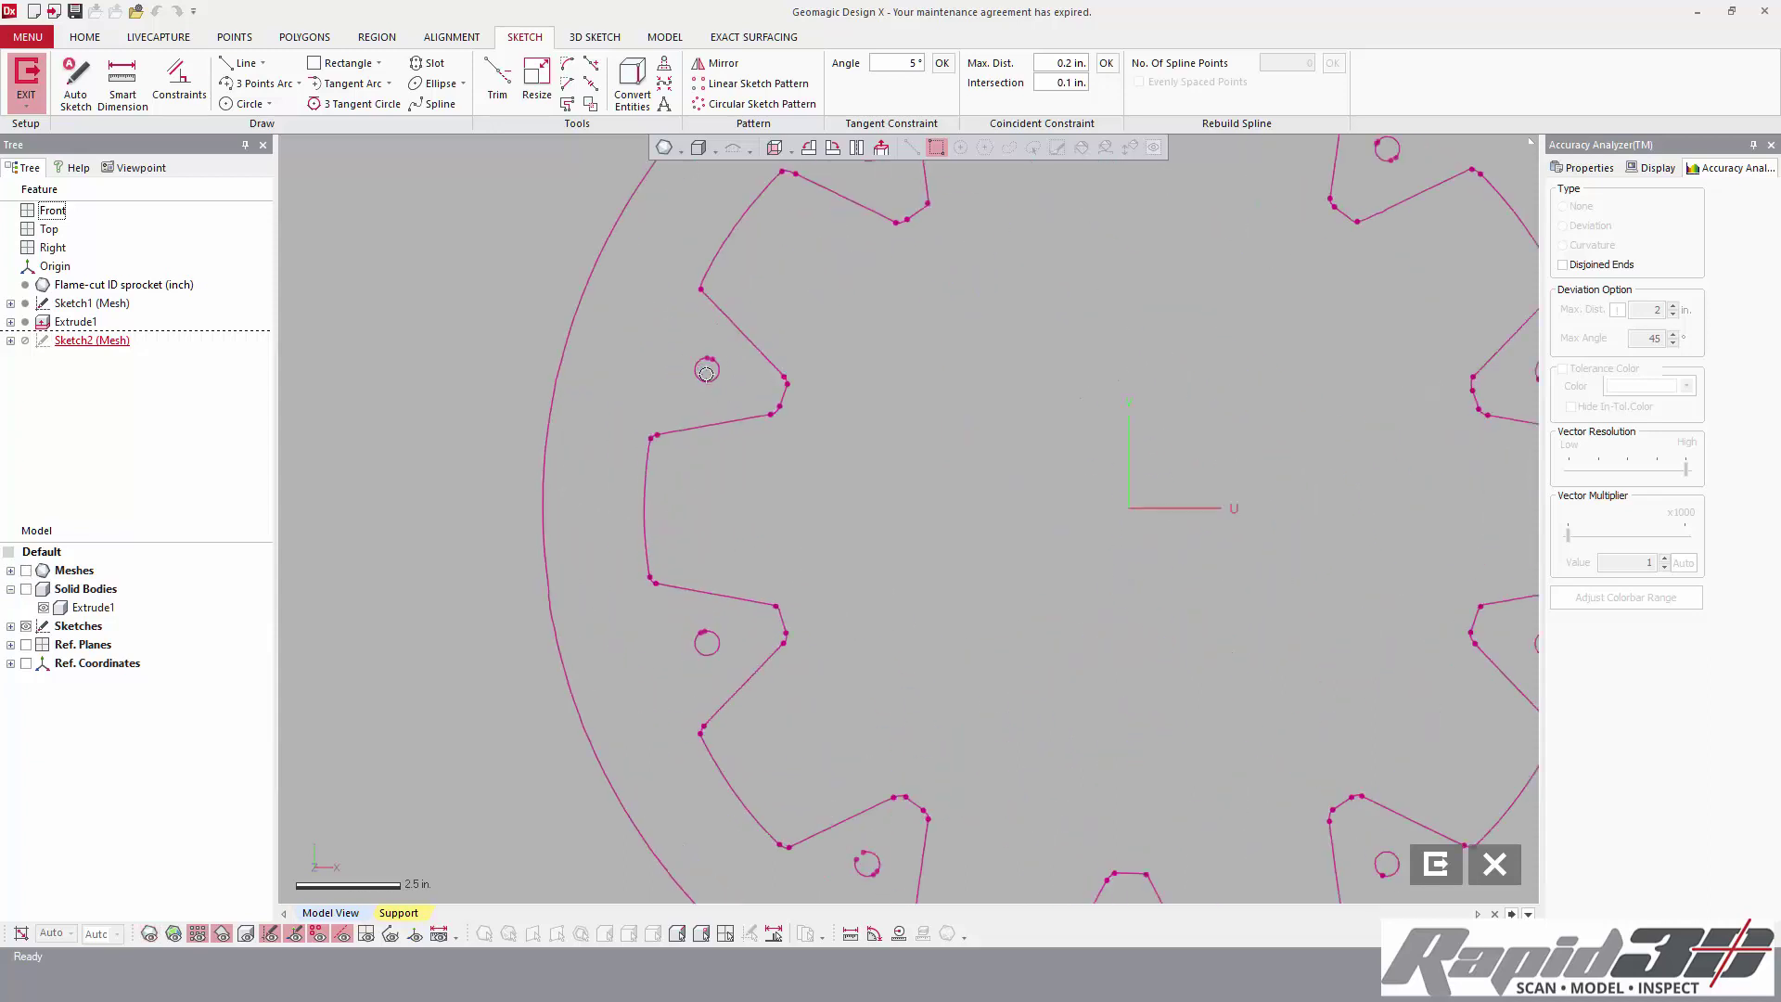
pyautogui.scroll(-3, 680, 391)
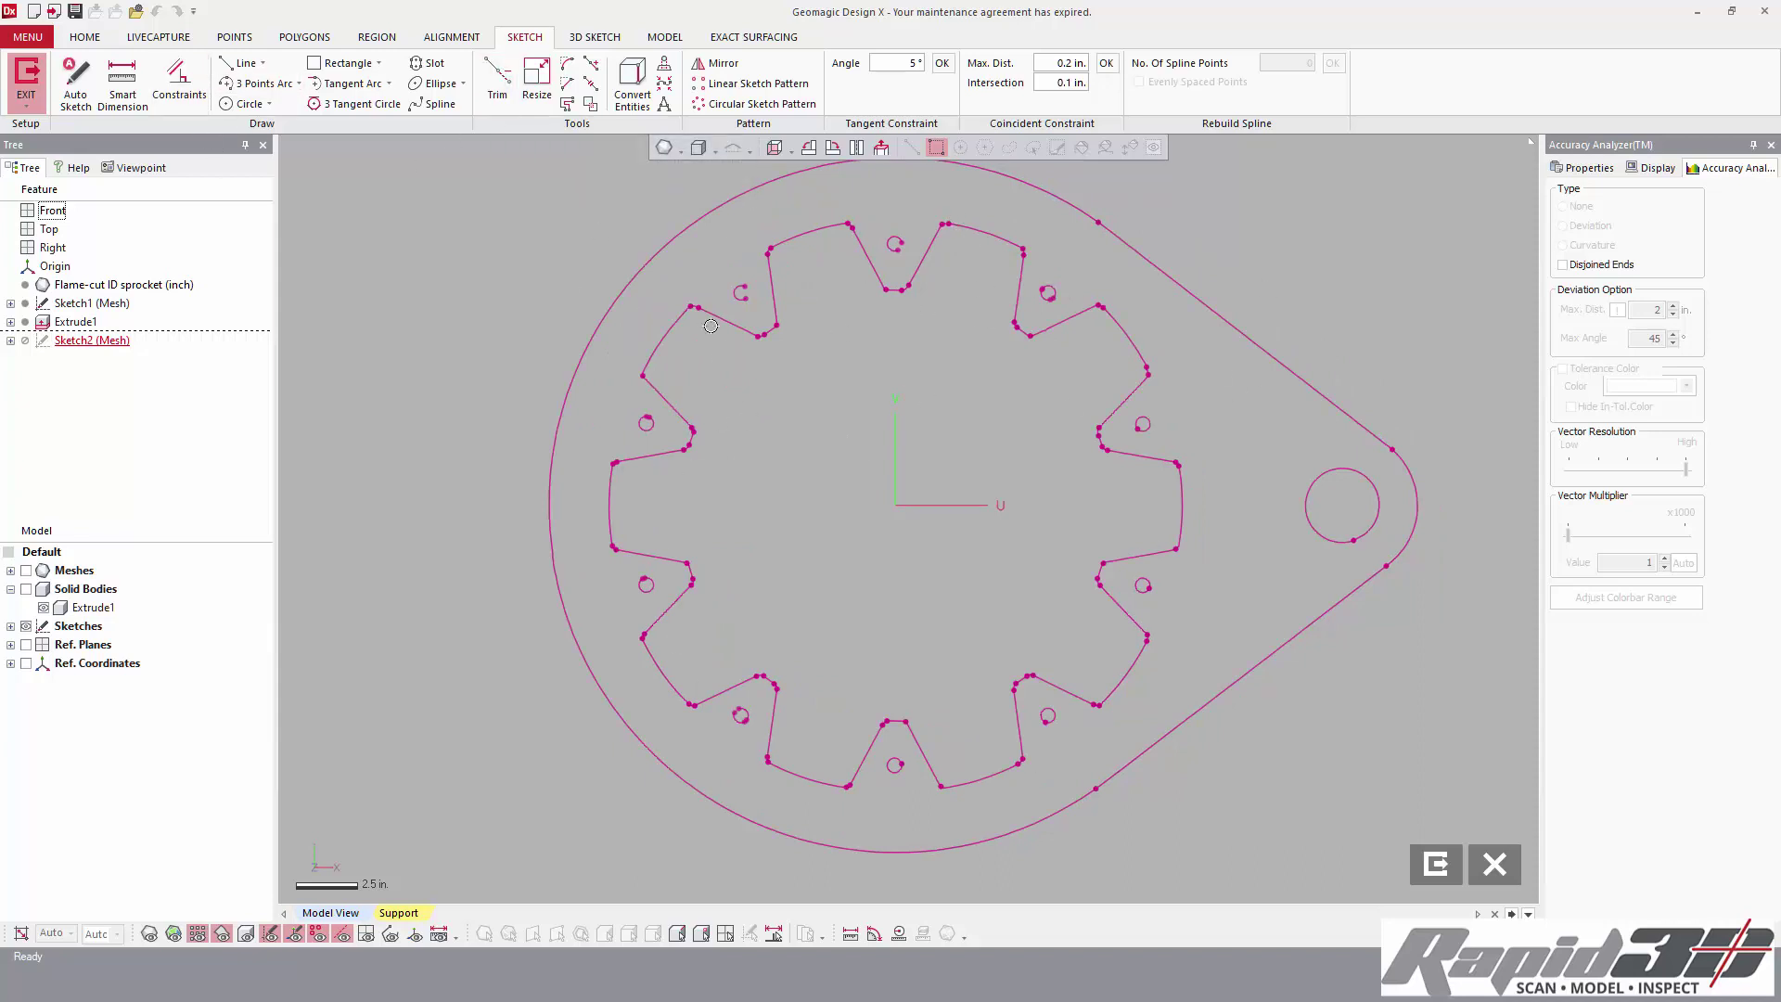
# - Draw a horizontal construction centreline about 4.4 in. long from the origin in the negative X direction
pyautogui.click(262, 63)
pyautogui.click(255, 95)
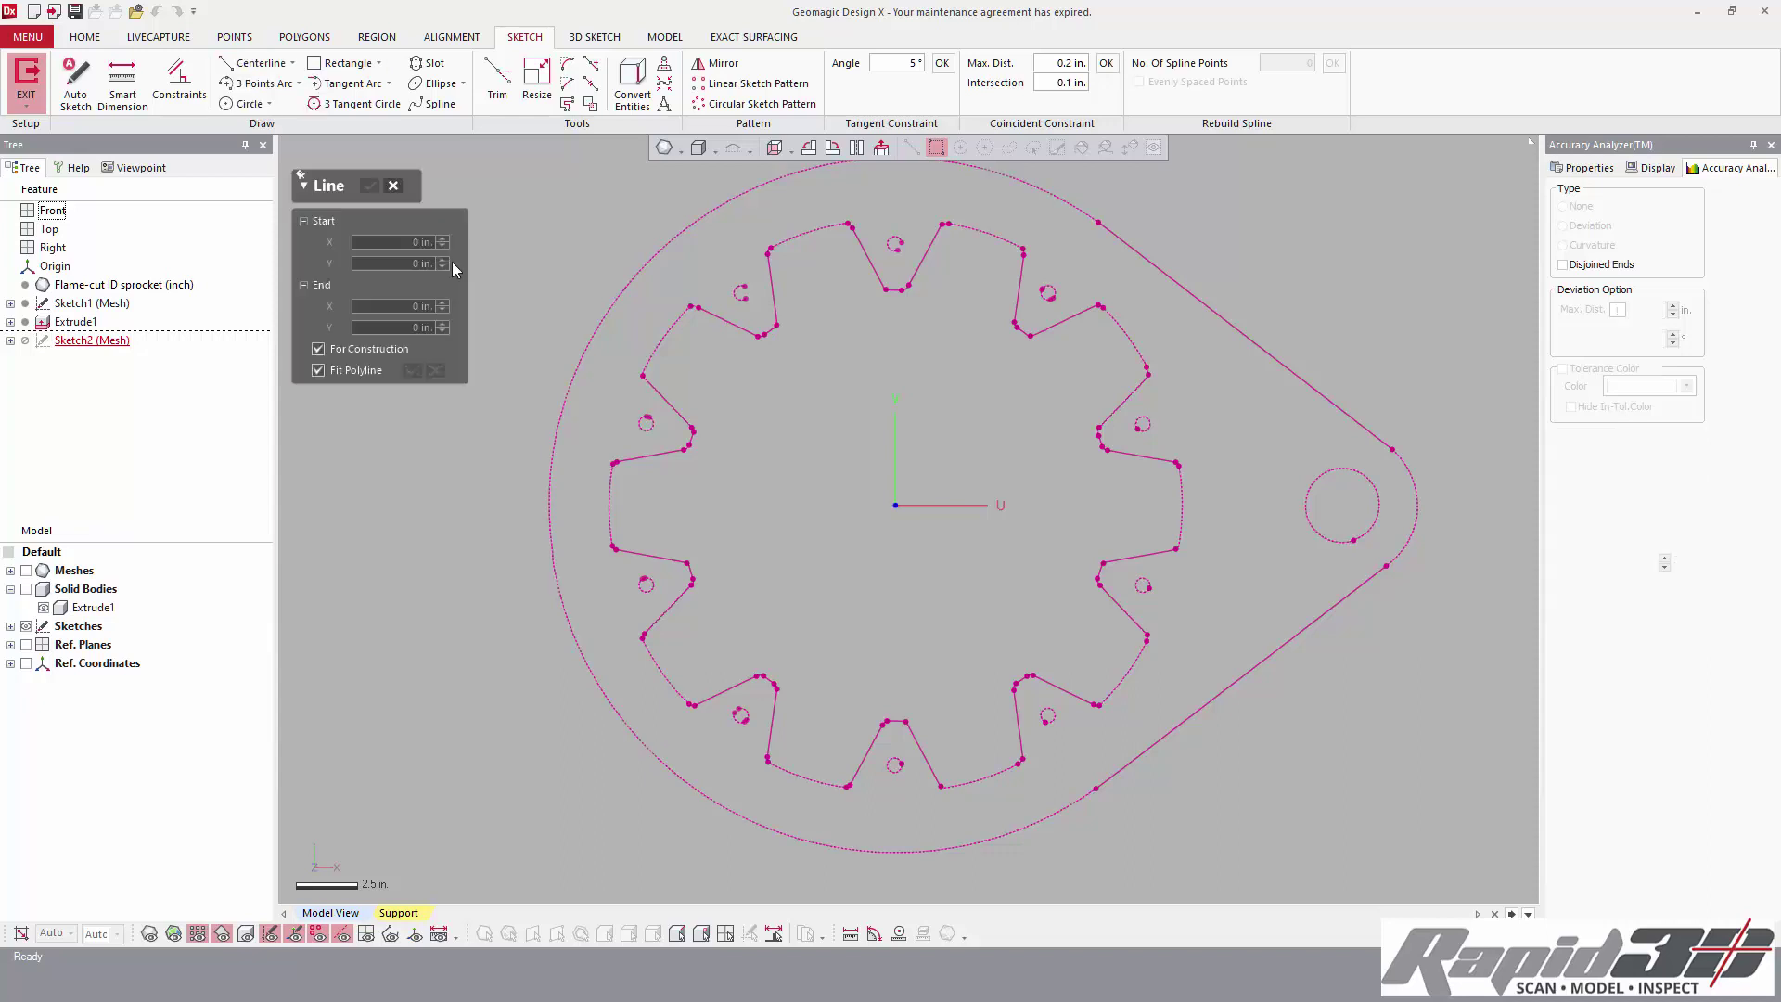
pyautogui.click(895, 505)
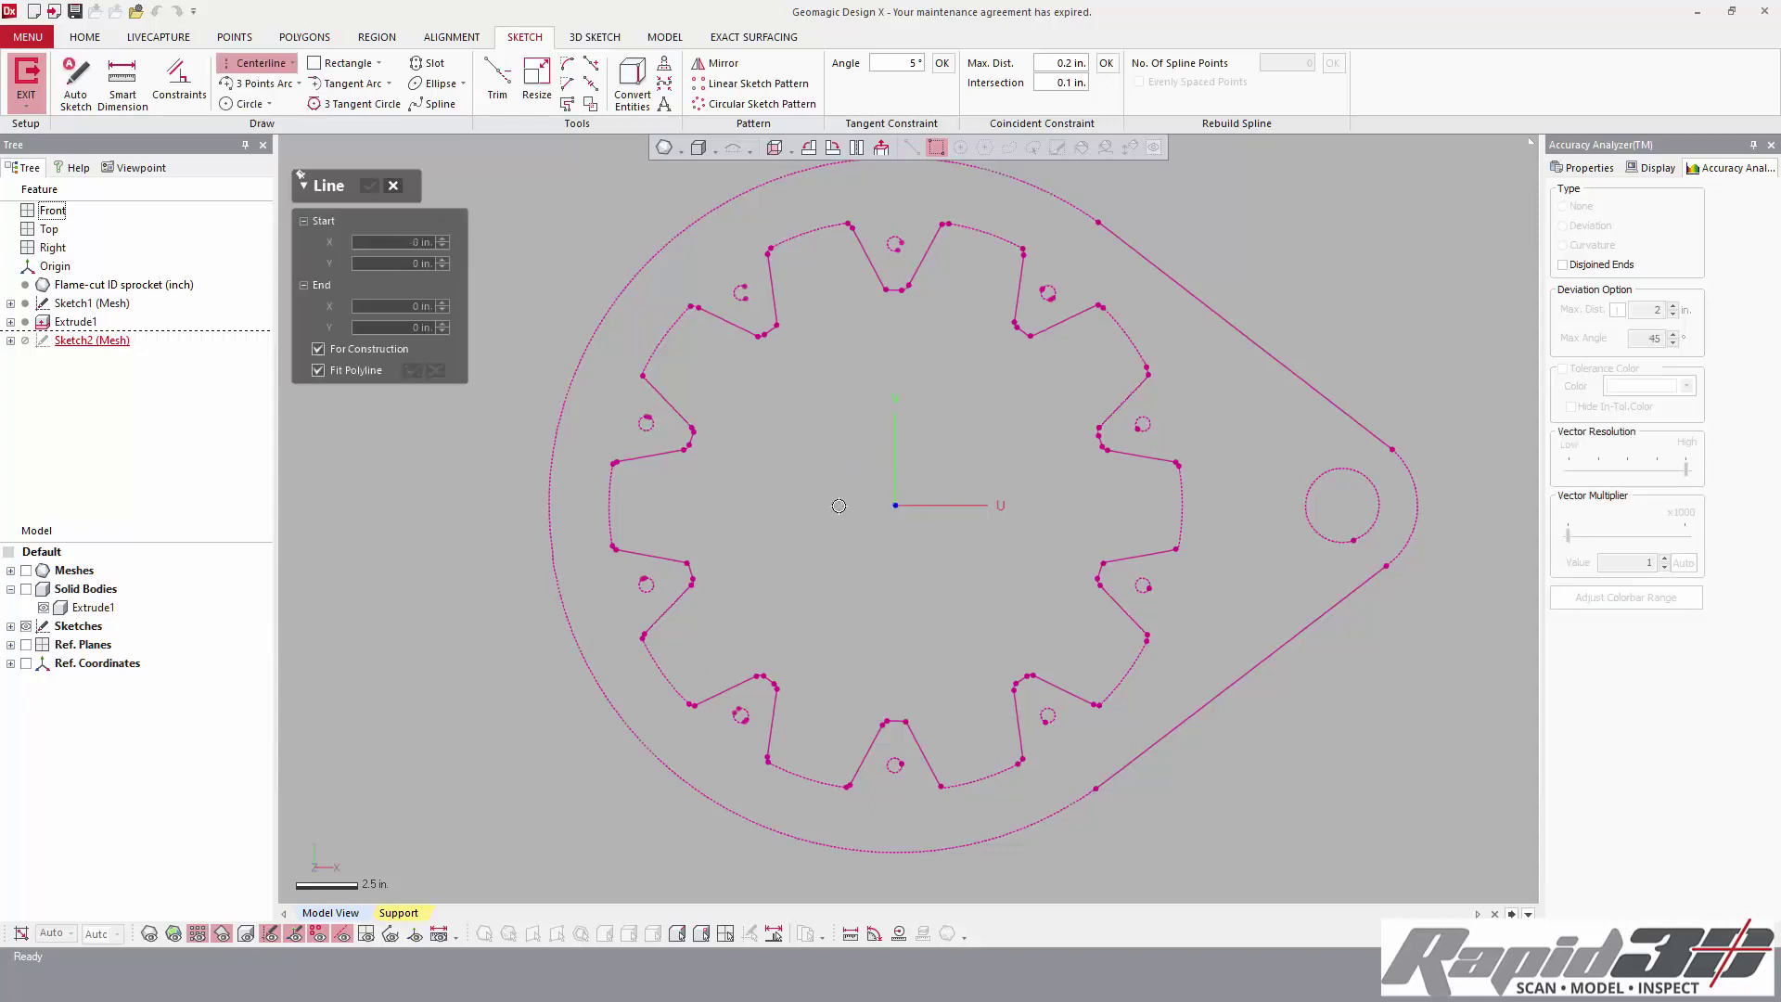
pyautogui.click(786, 506)
pyautogui.press('Escape')
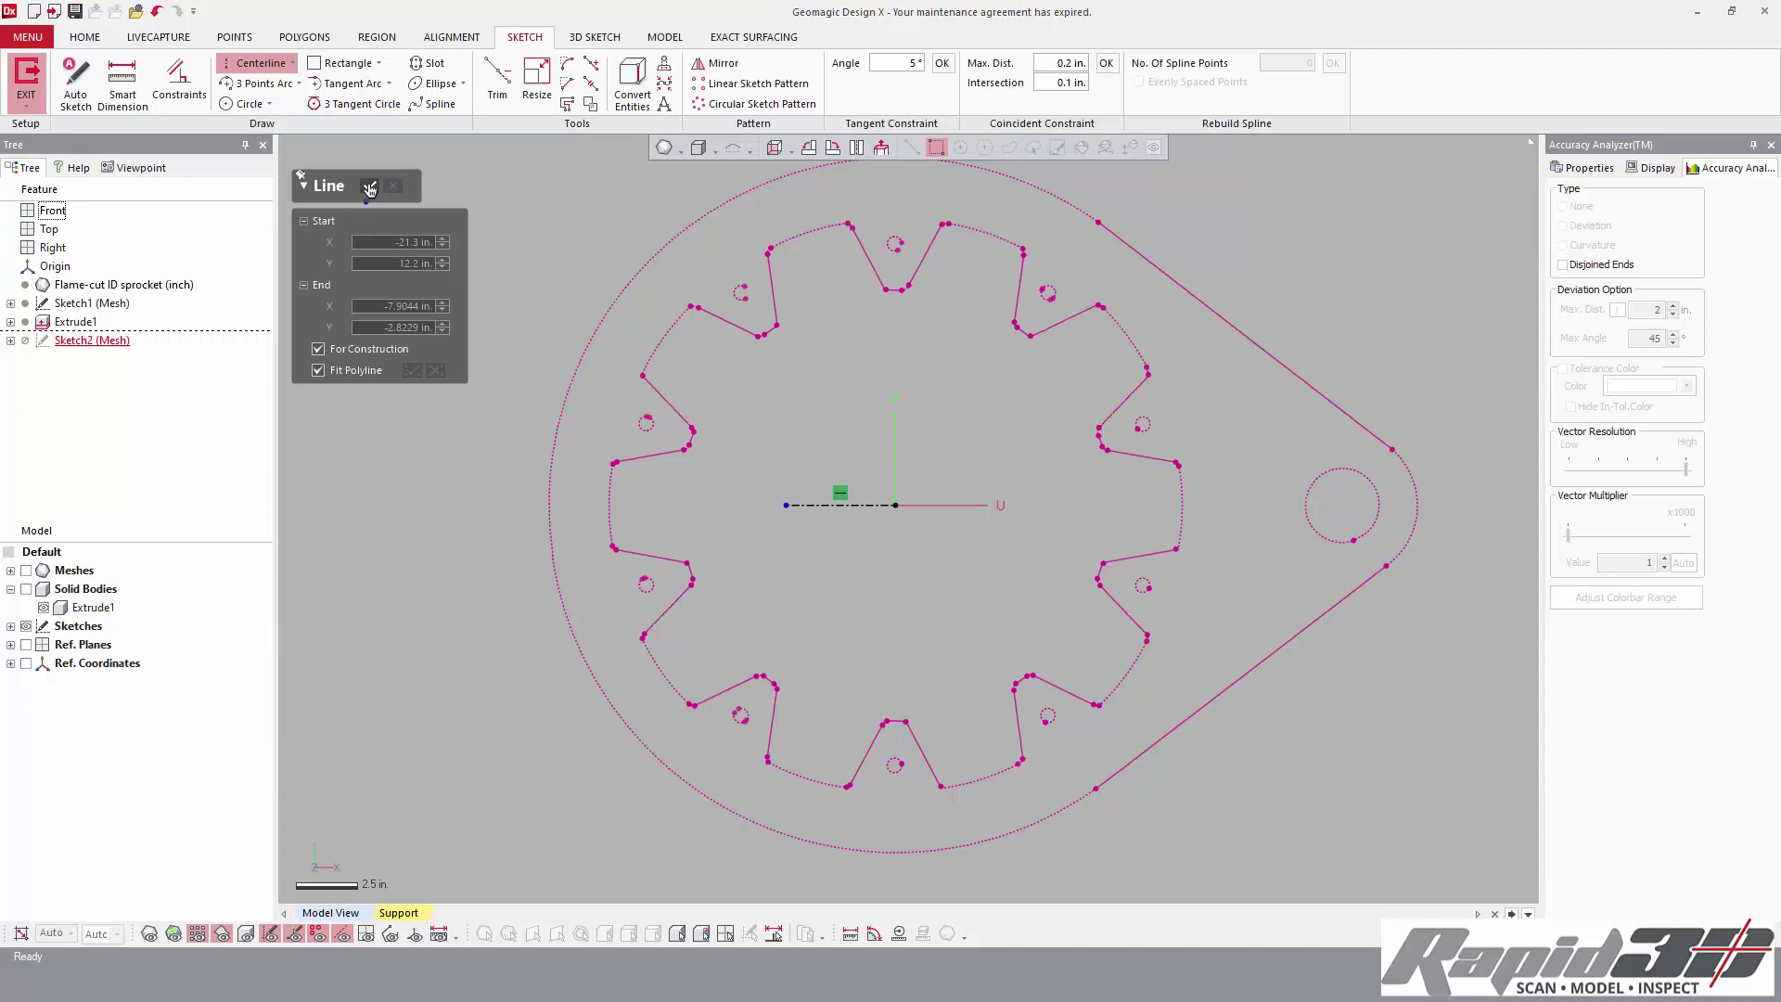
pyautogui.click(370, 185)
# - Fit two solid lines to the upper and lower flanks of the tooth gap on the negative X side
pyautogui.click(292, 63)
pyautogui.click(251, 79)
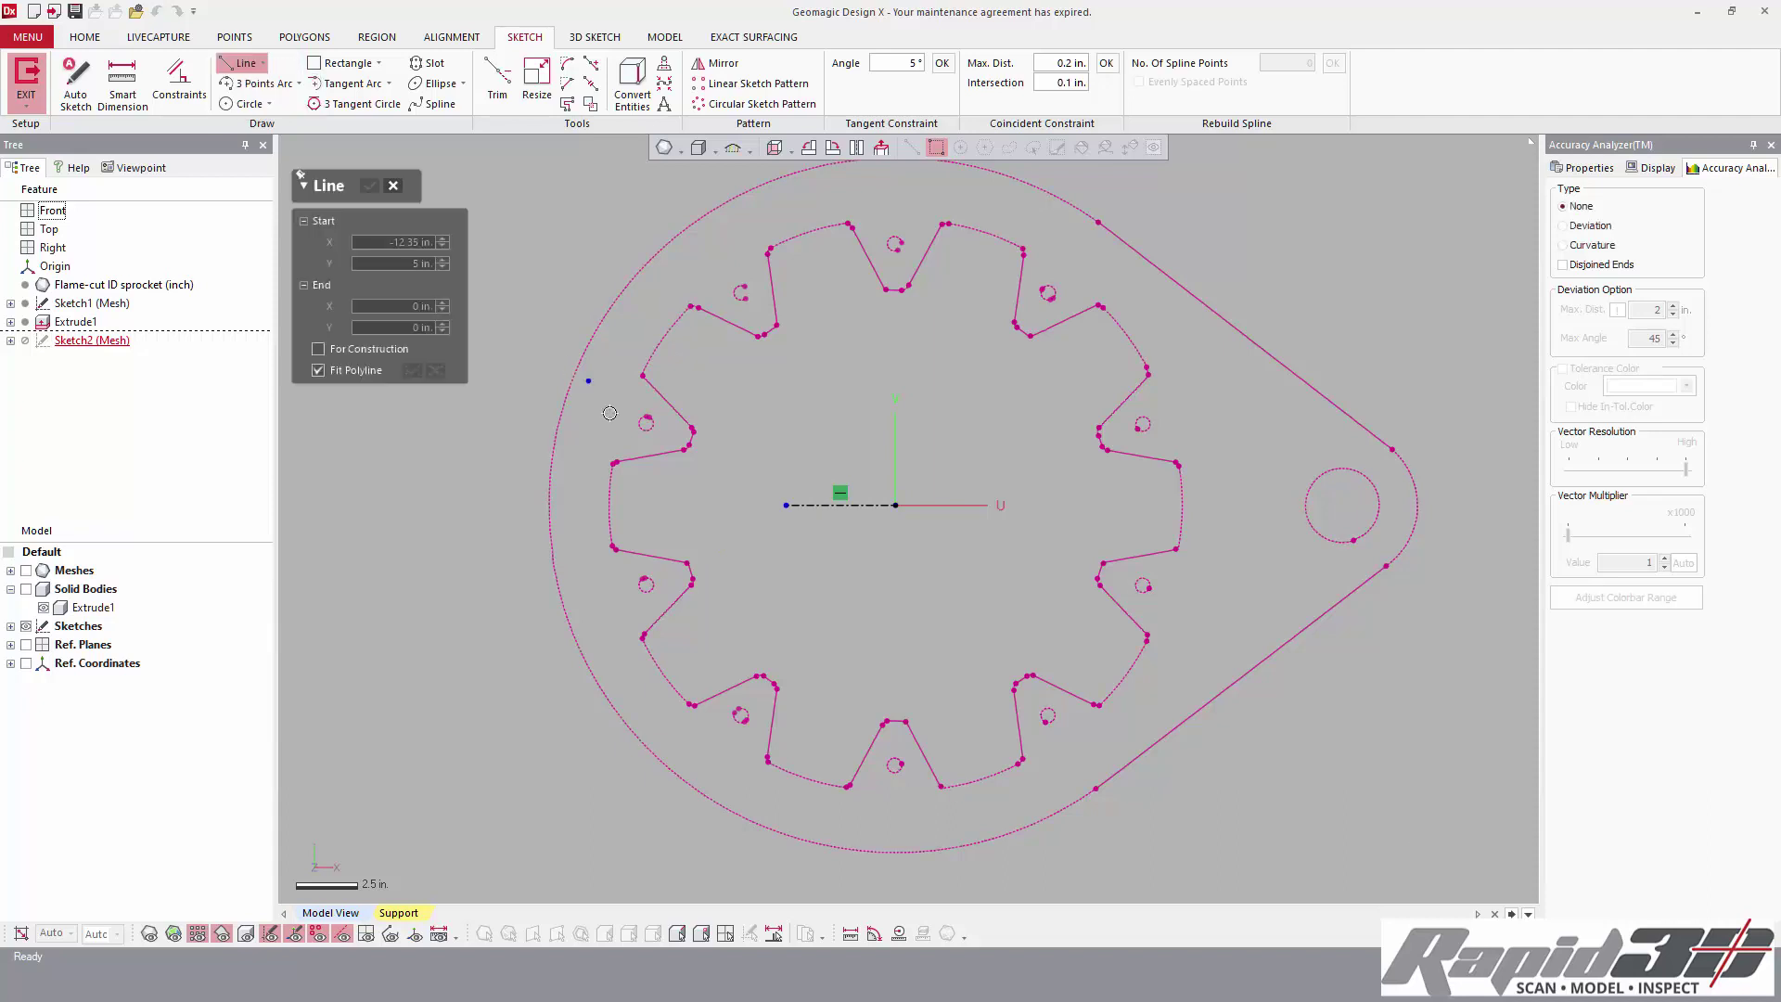
pyautogui.click(661, 453)
pyautogui.click(677, 559)
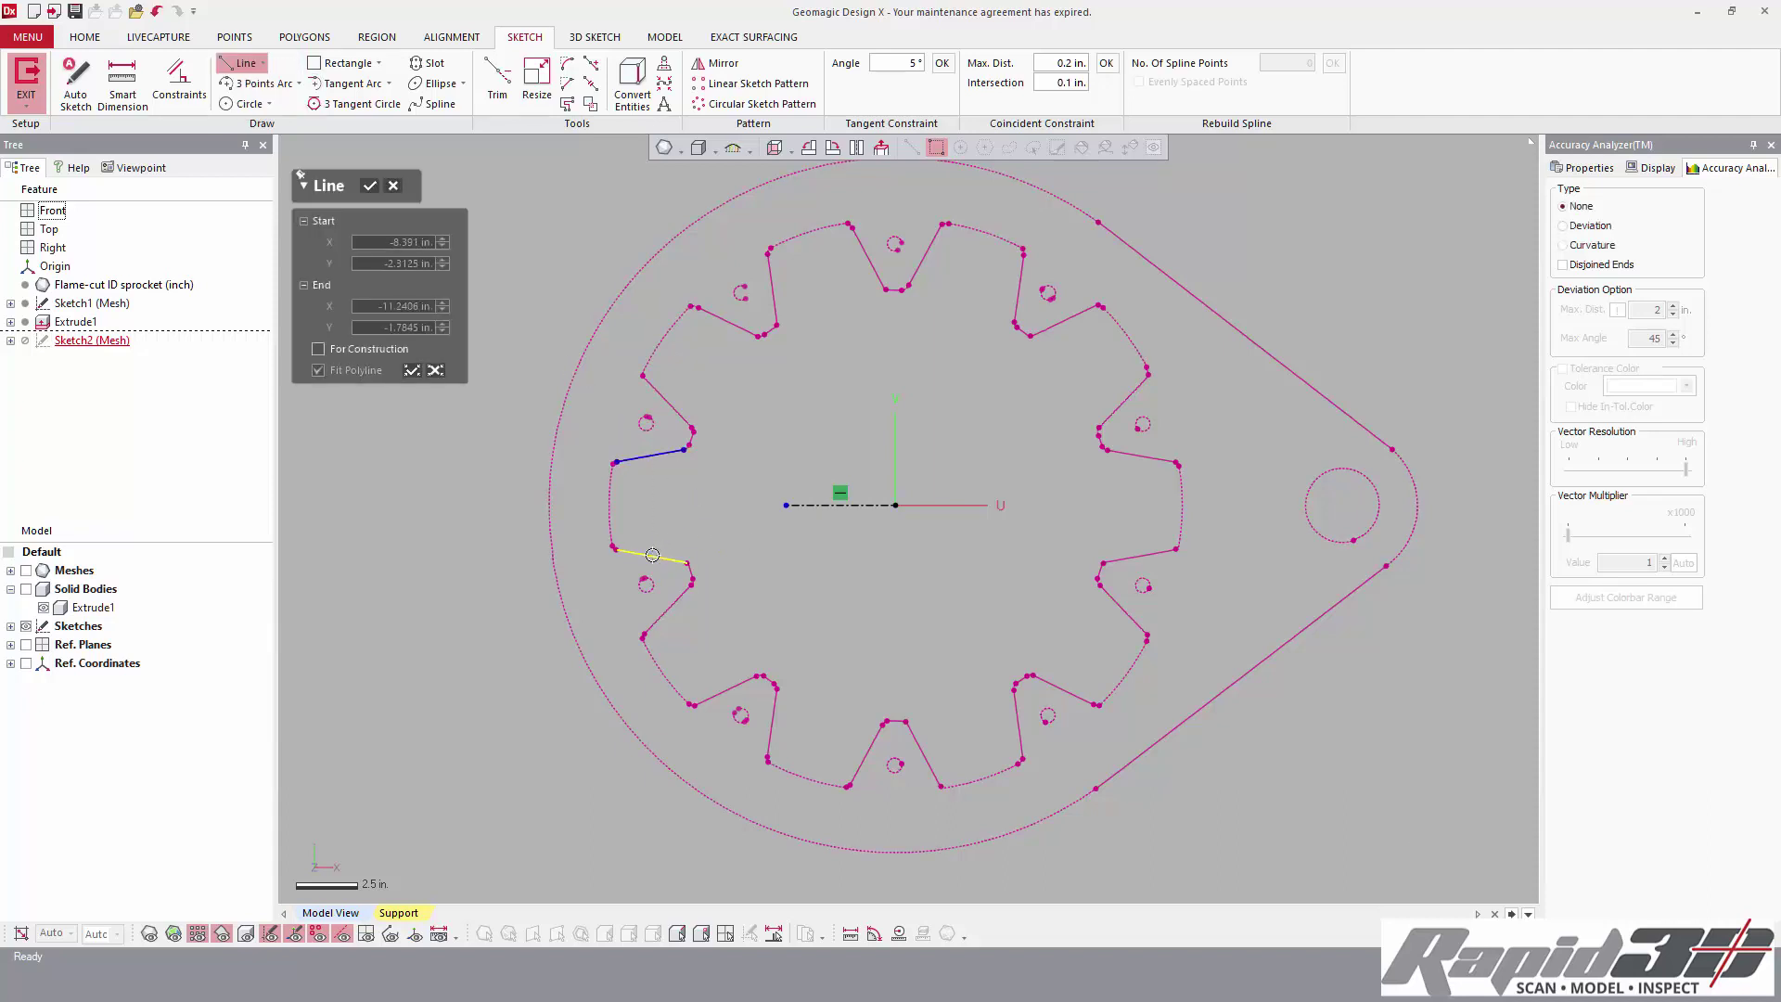
pyautogui.click(371, 186)
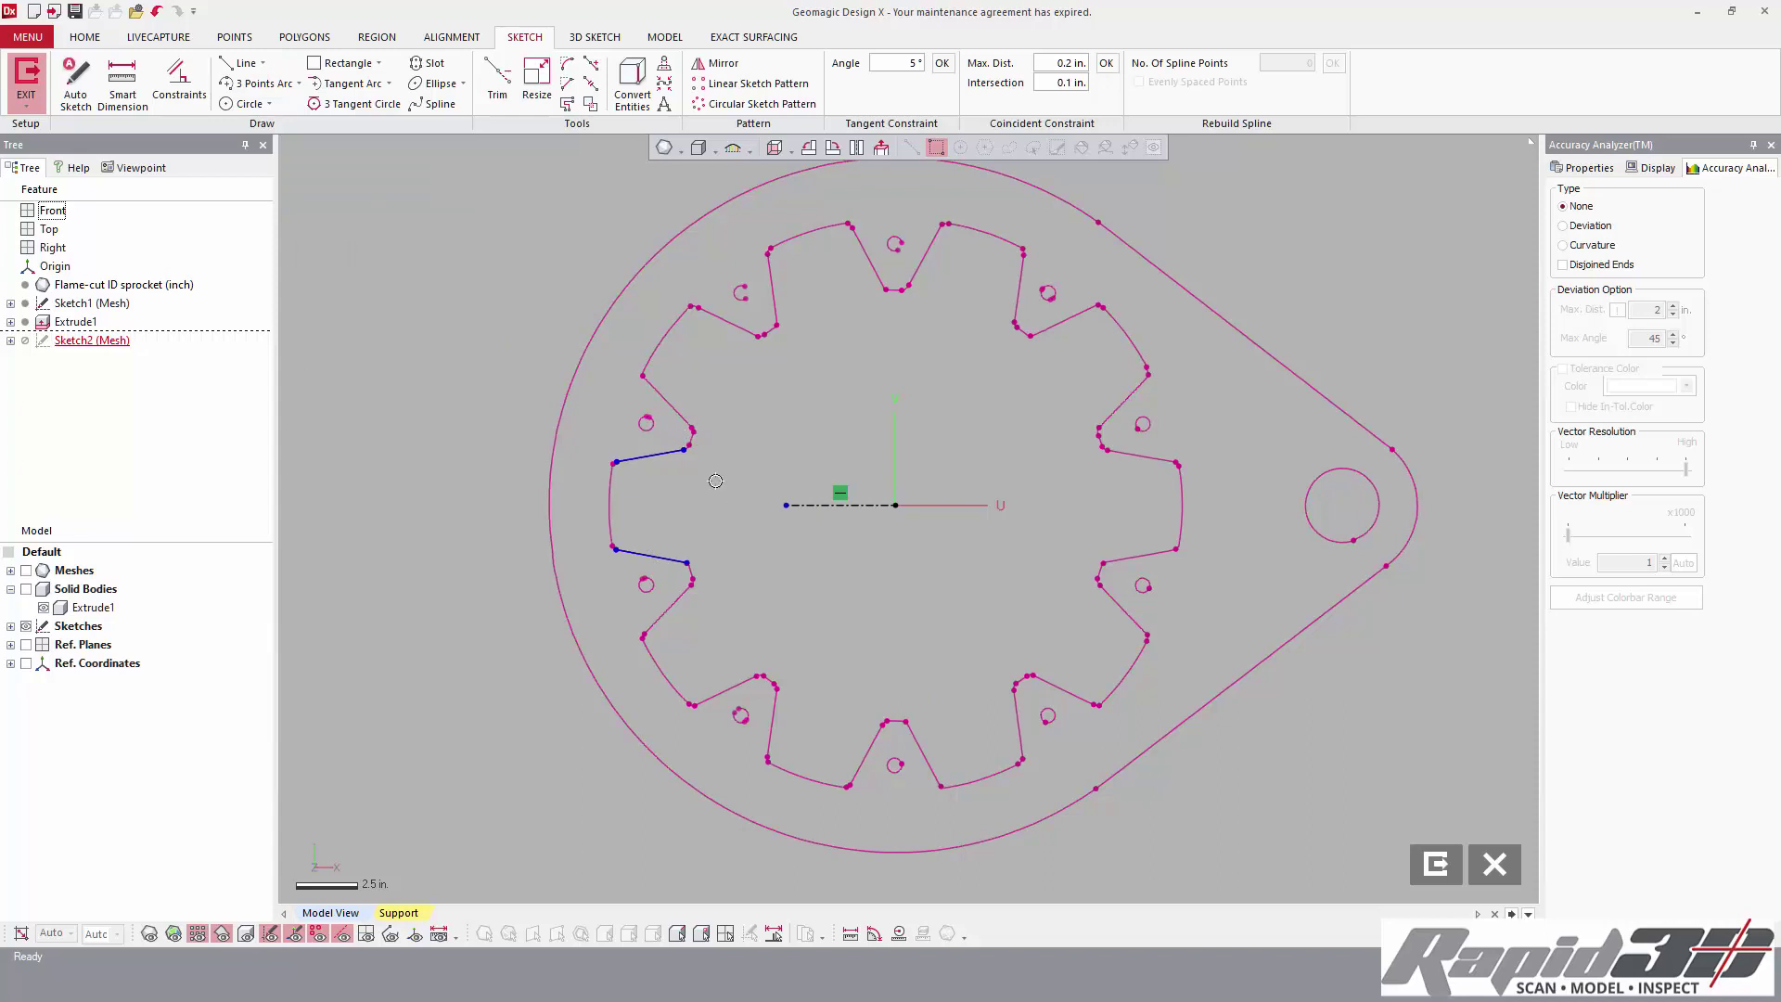
# - Constrain the two tooth-gap flank lines to be symmetric about the horizontal centreline
pyautogui.doubleClick(807, 505)
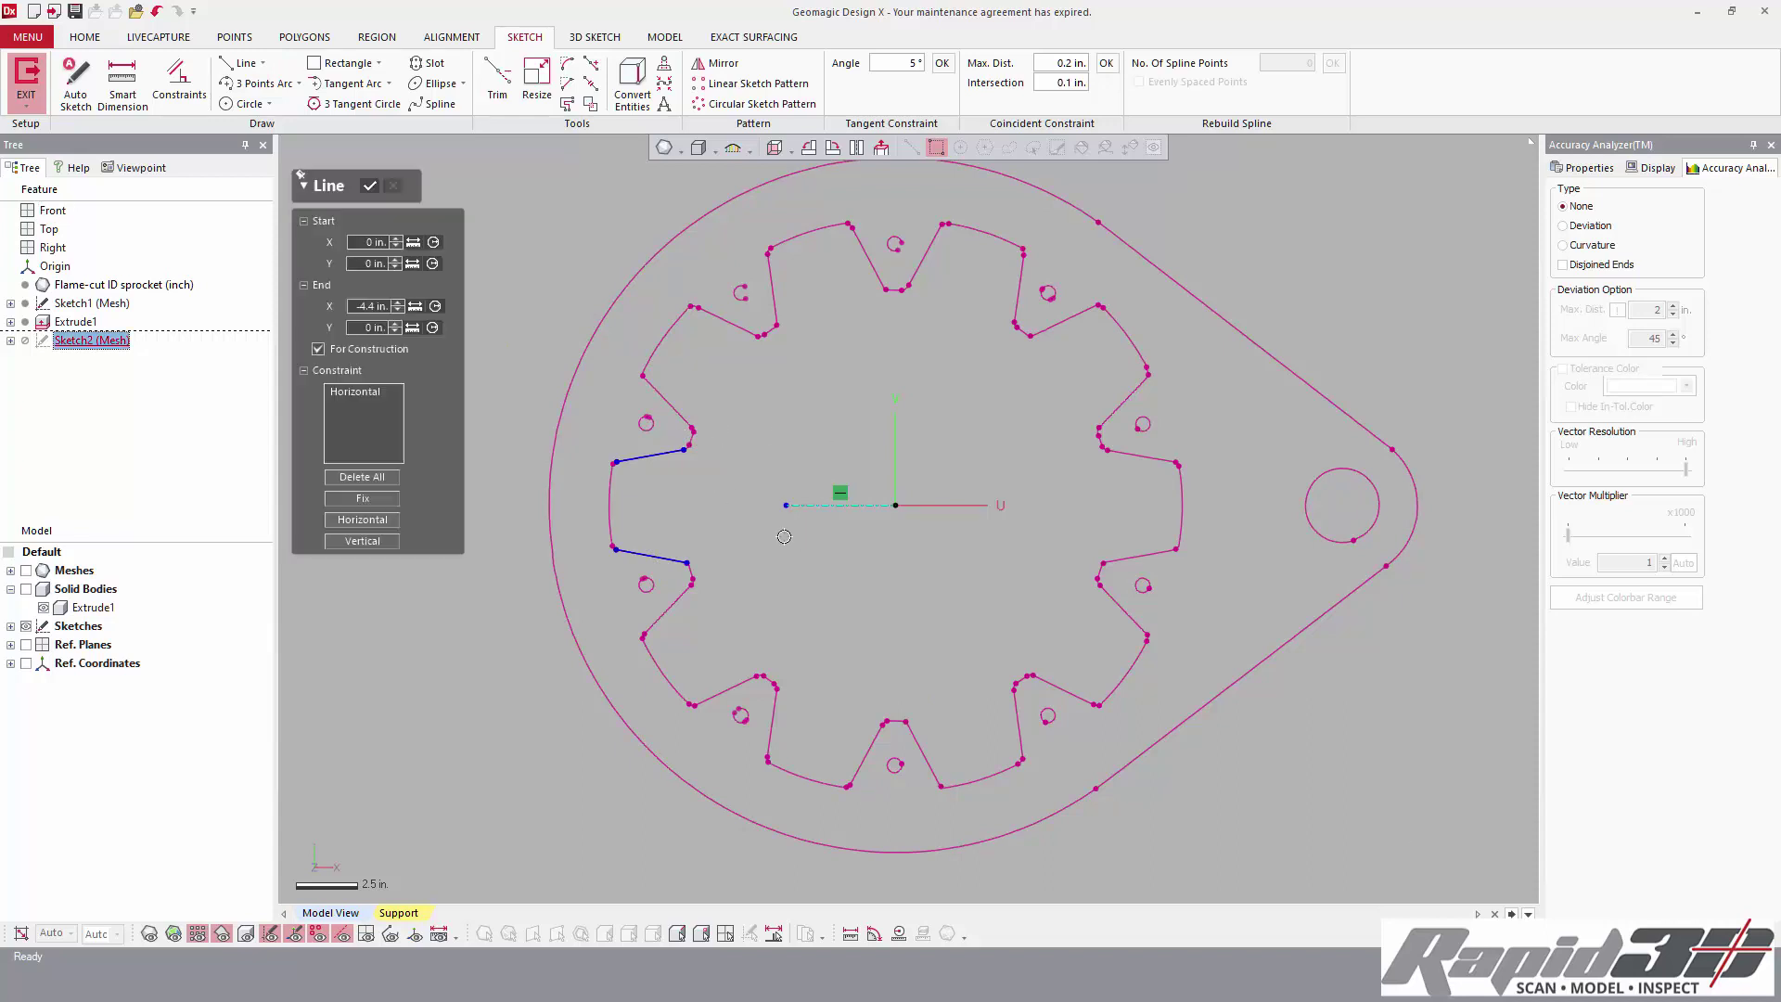
pyautogui.click(654, 455)
pyautogui.click(654, 549)
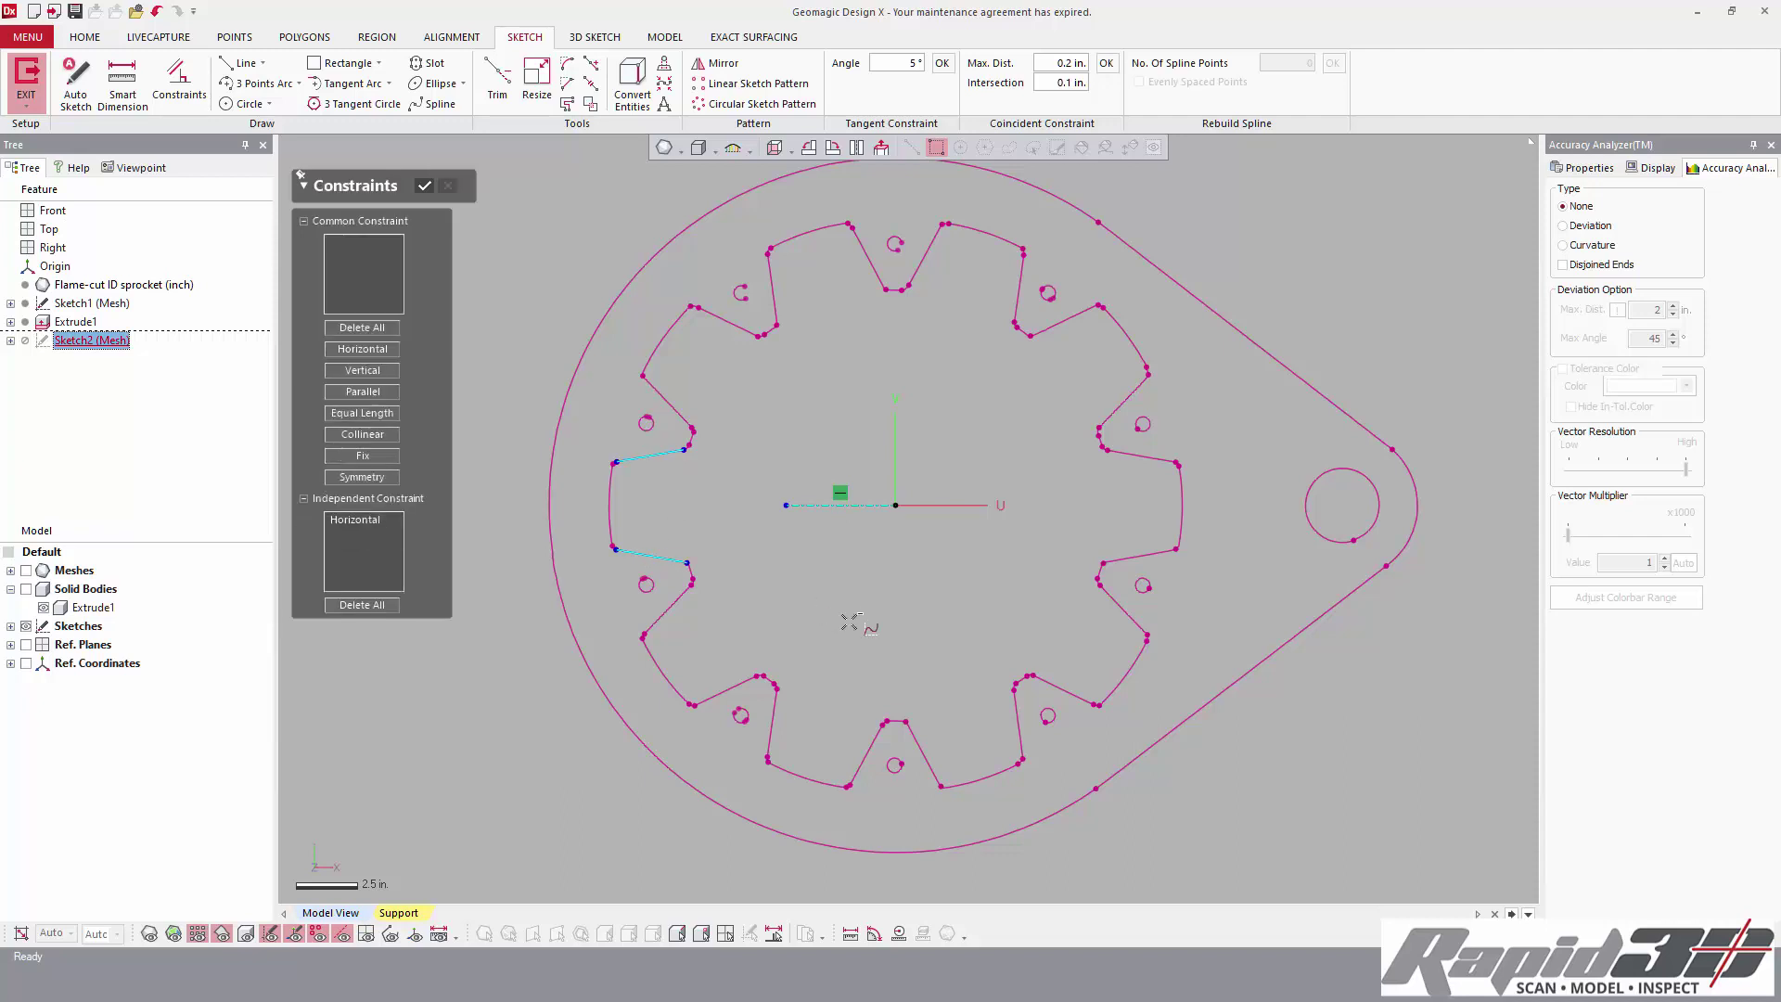
pyautogui.click(361, 477)
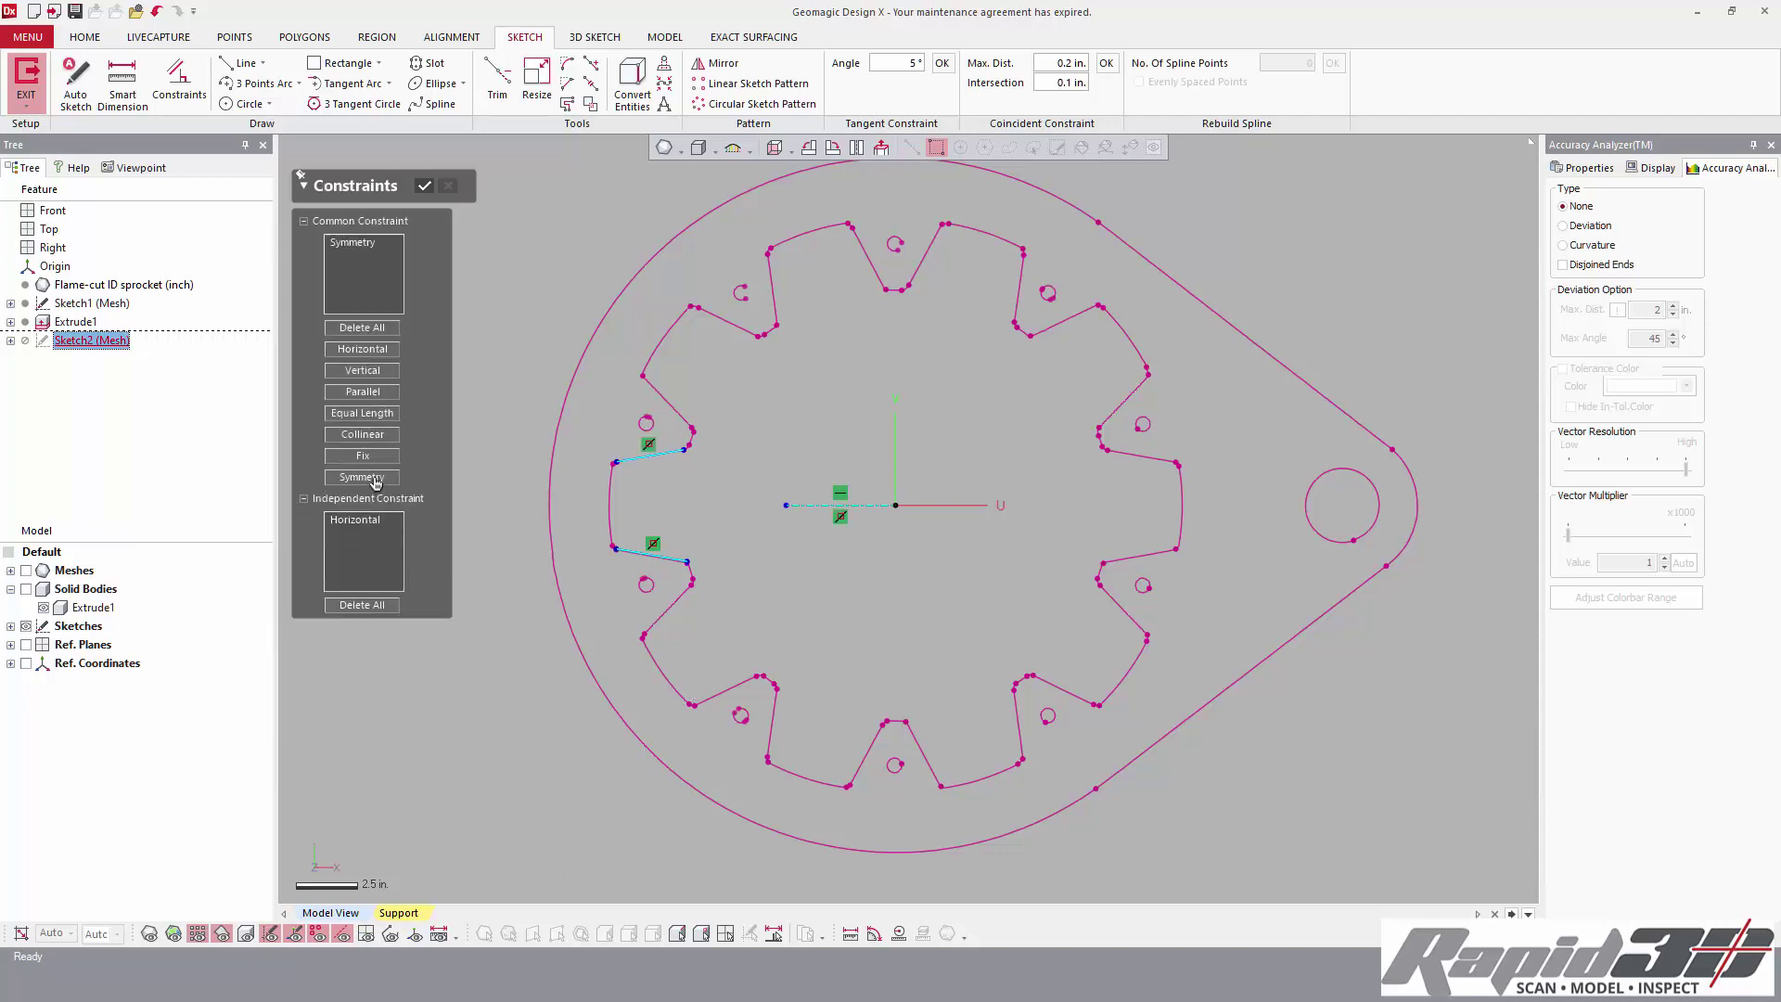
pyautogui.click(425, 186)
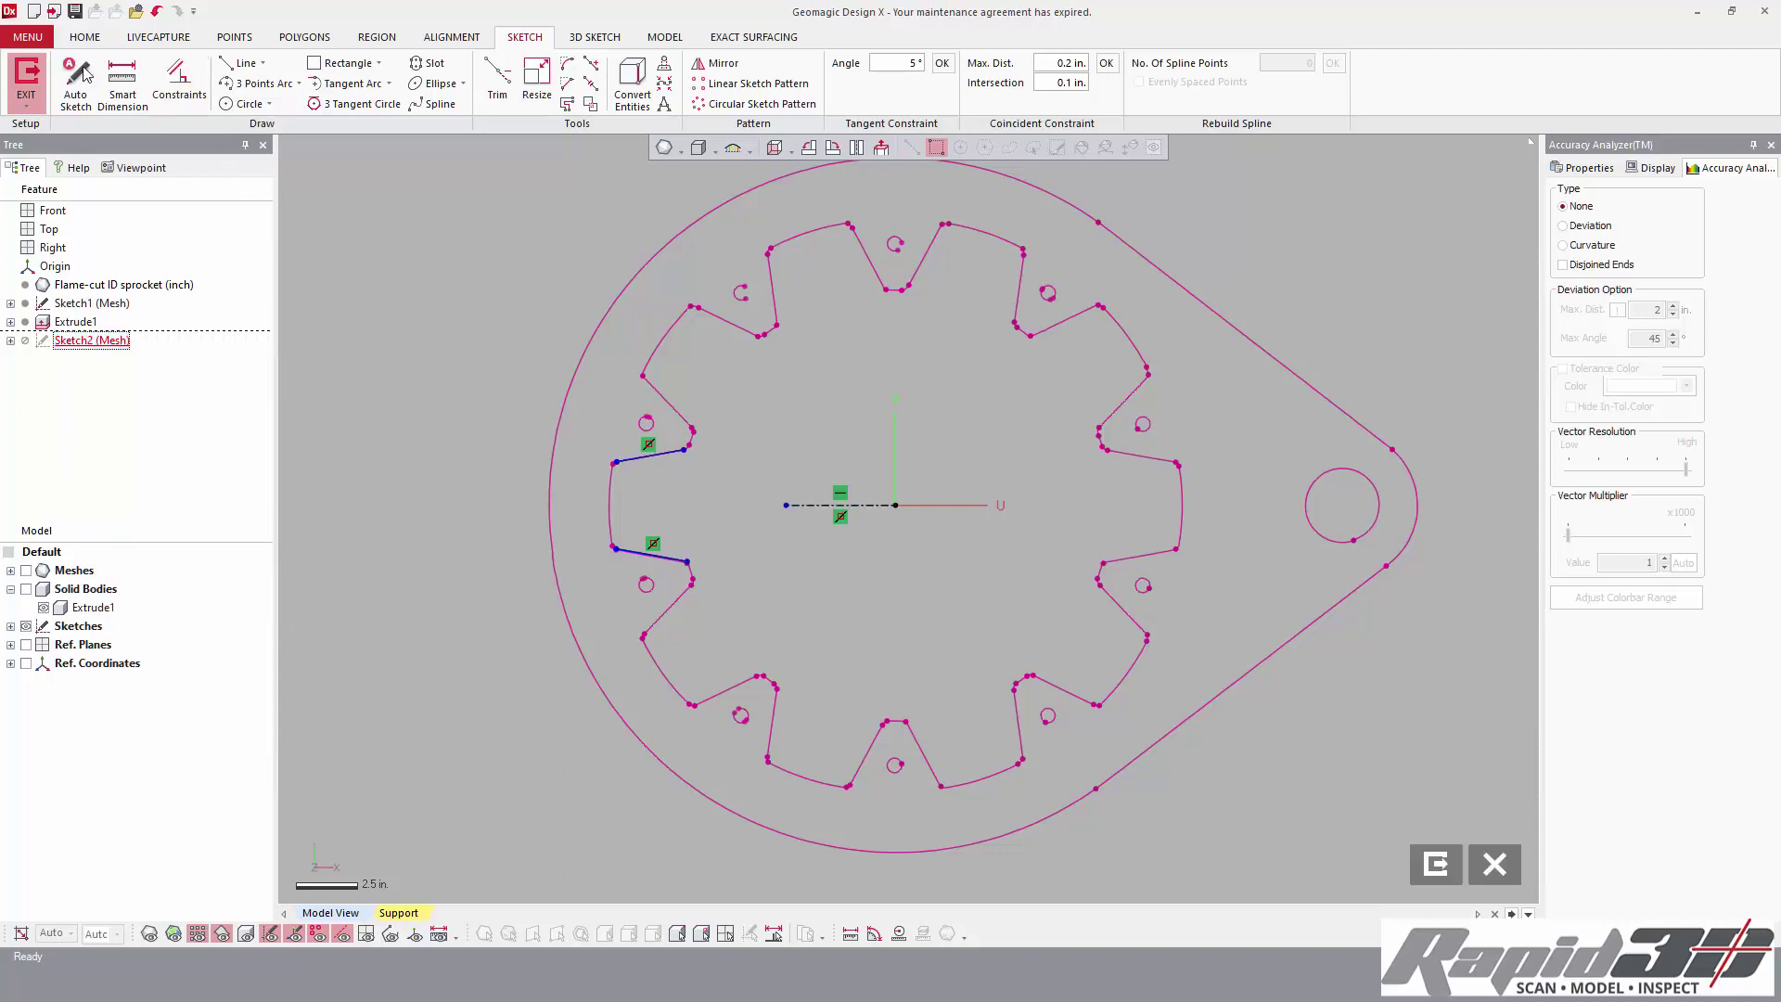
# - Dimension the angle between the two flank lines and set it to 20°
pyautogui.click(122, 82)
pyautogui.click(665, 455)
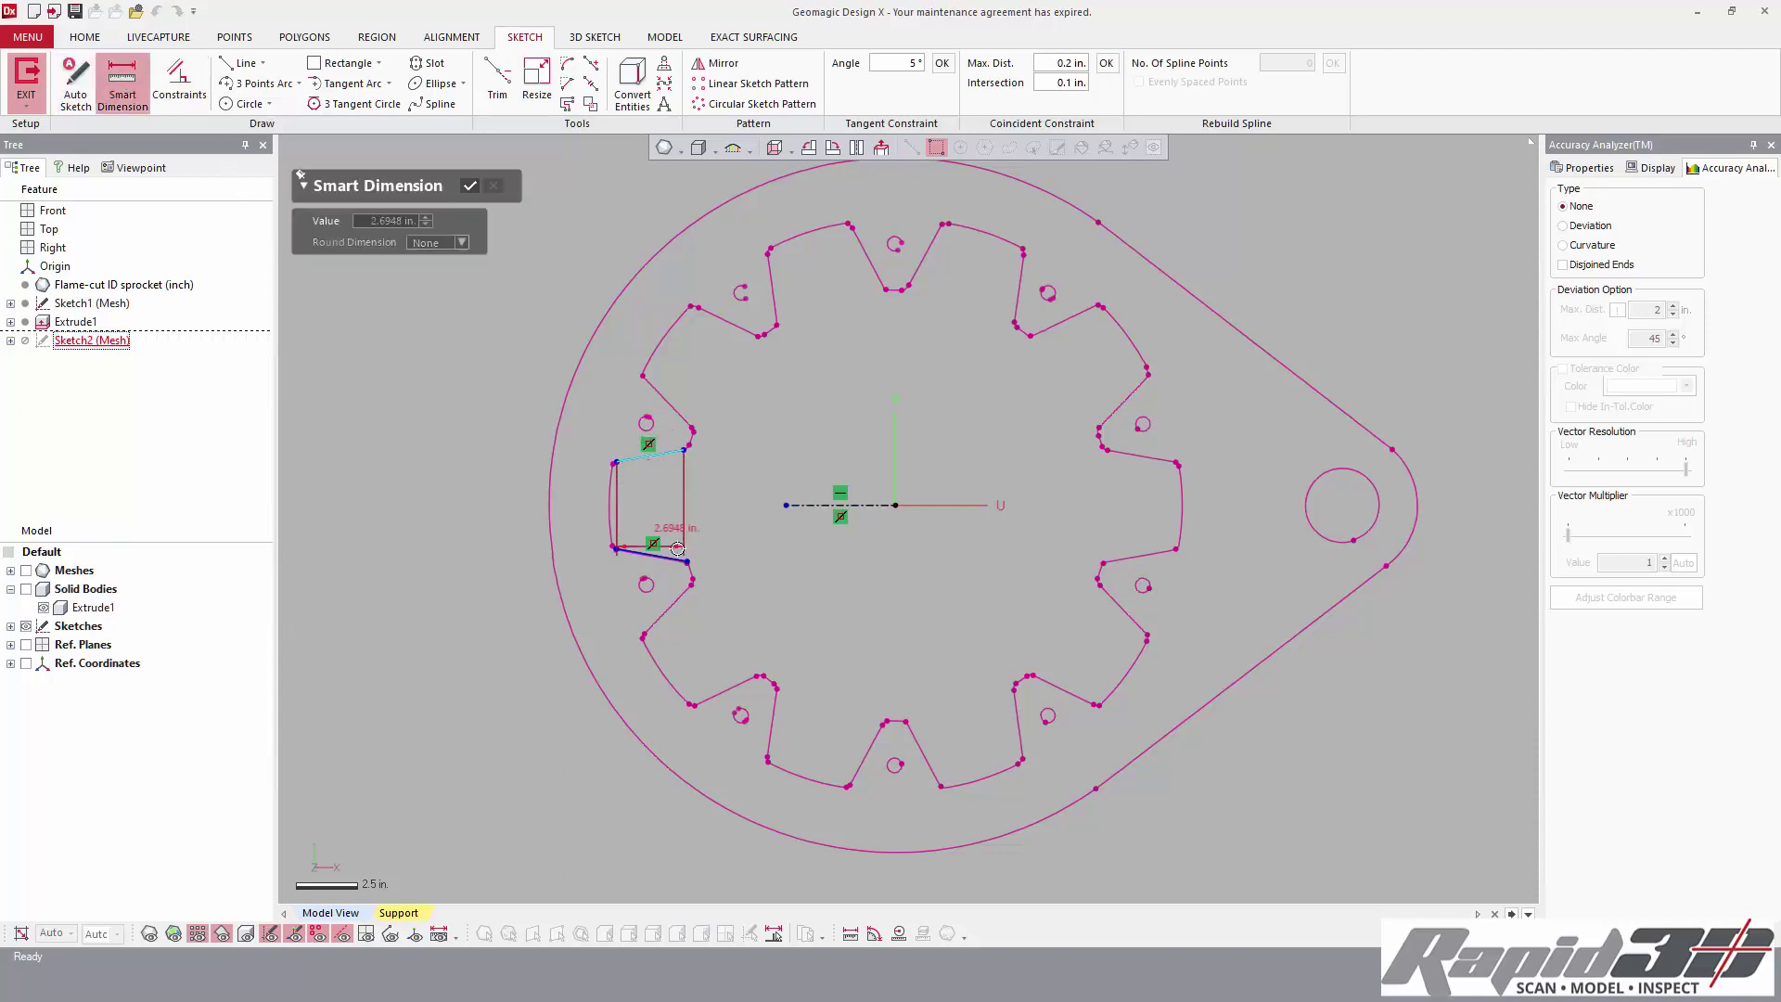
pyautogui.click(661, 557)
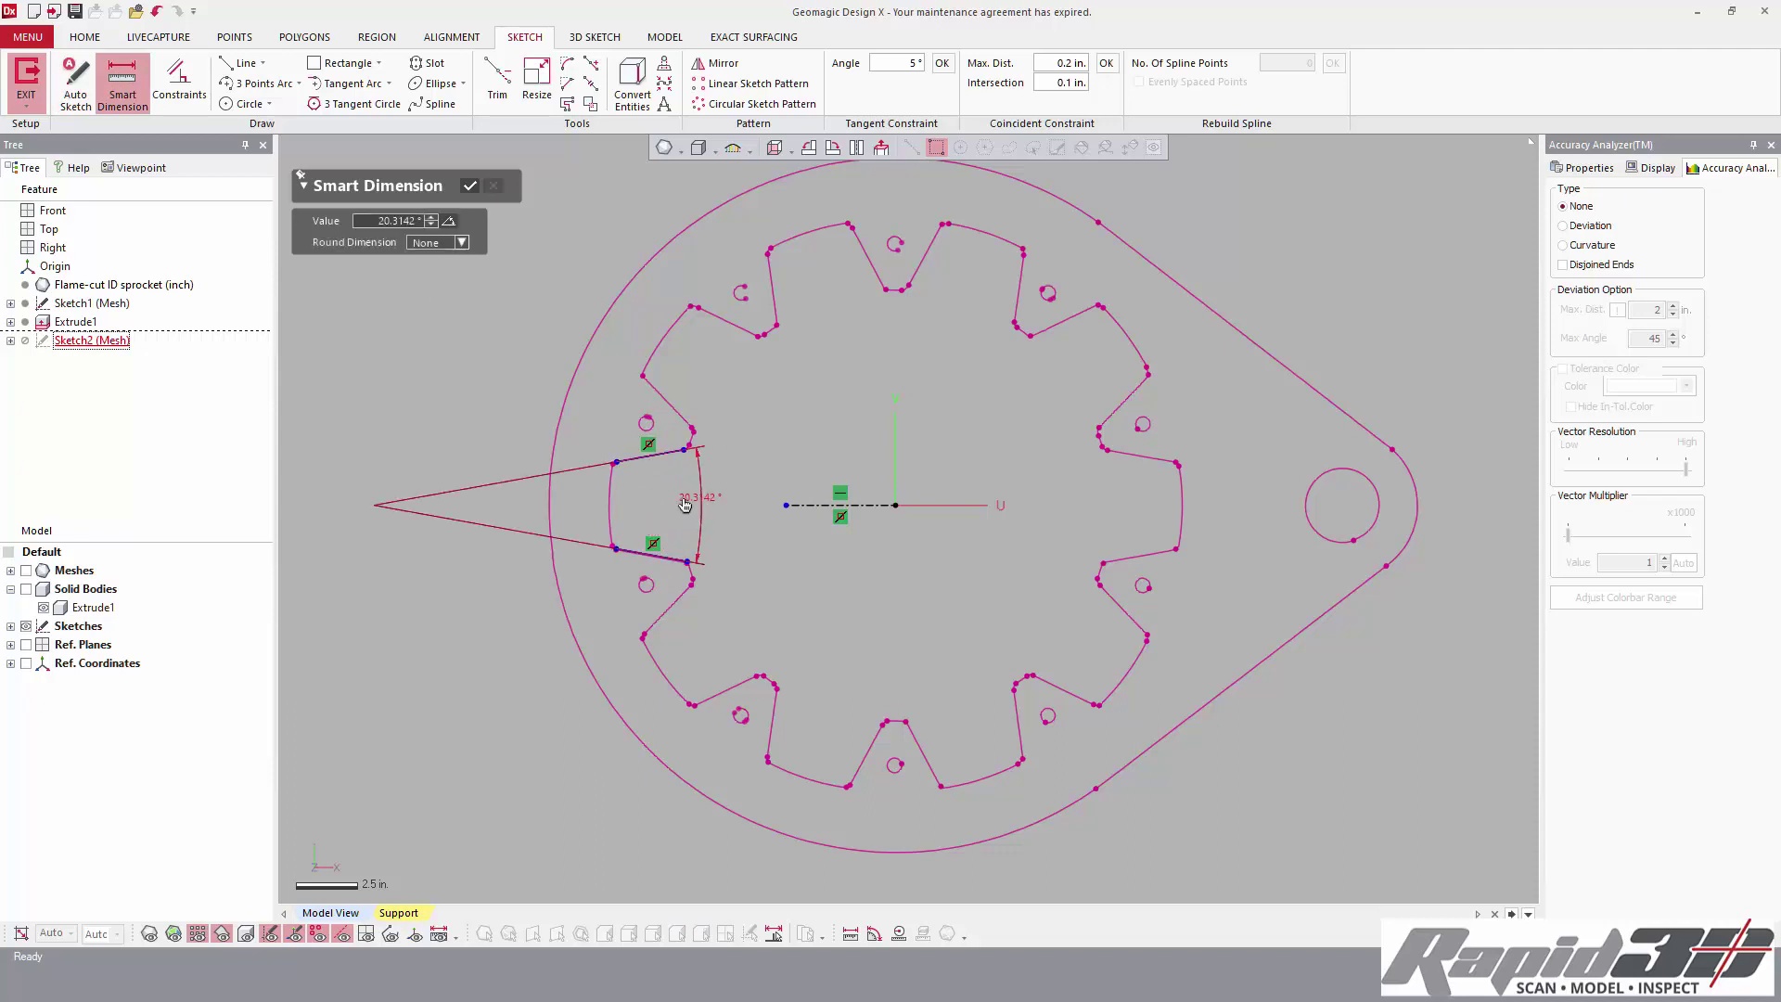
pyautogui.click(688, 506)
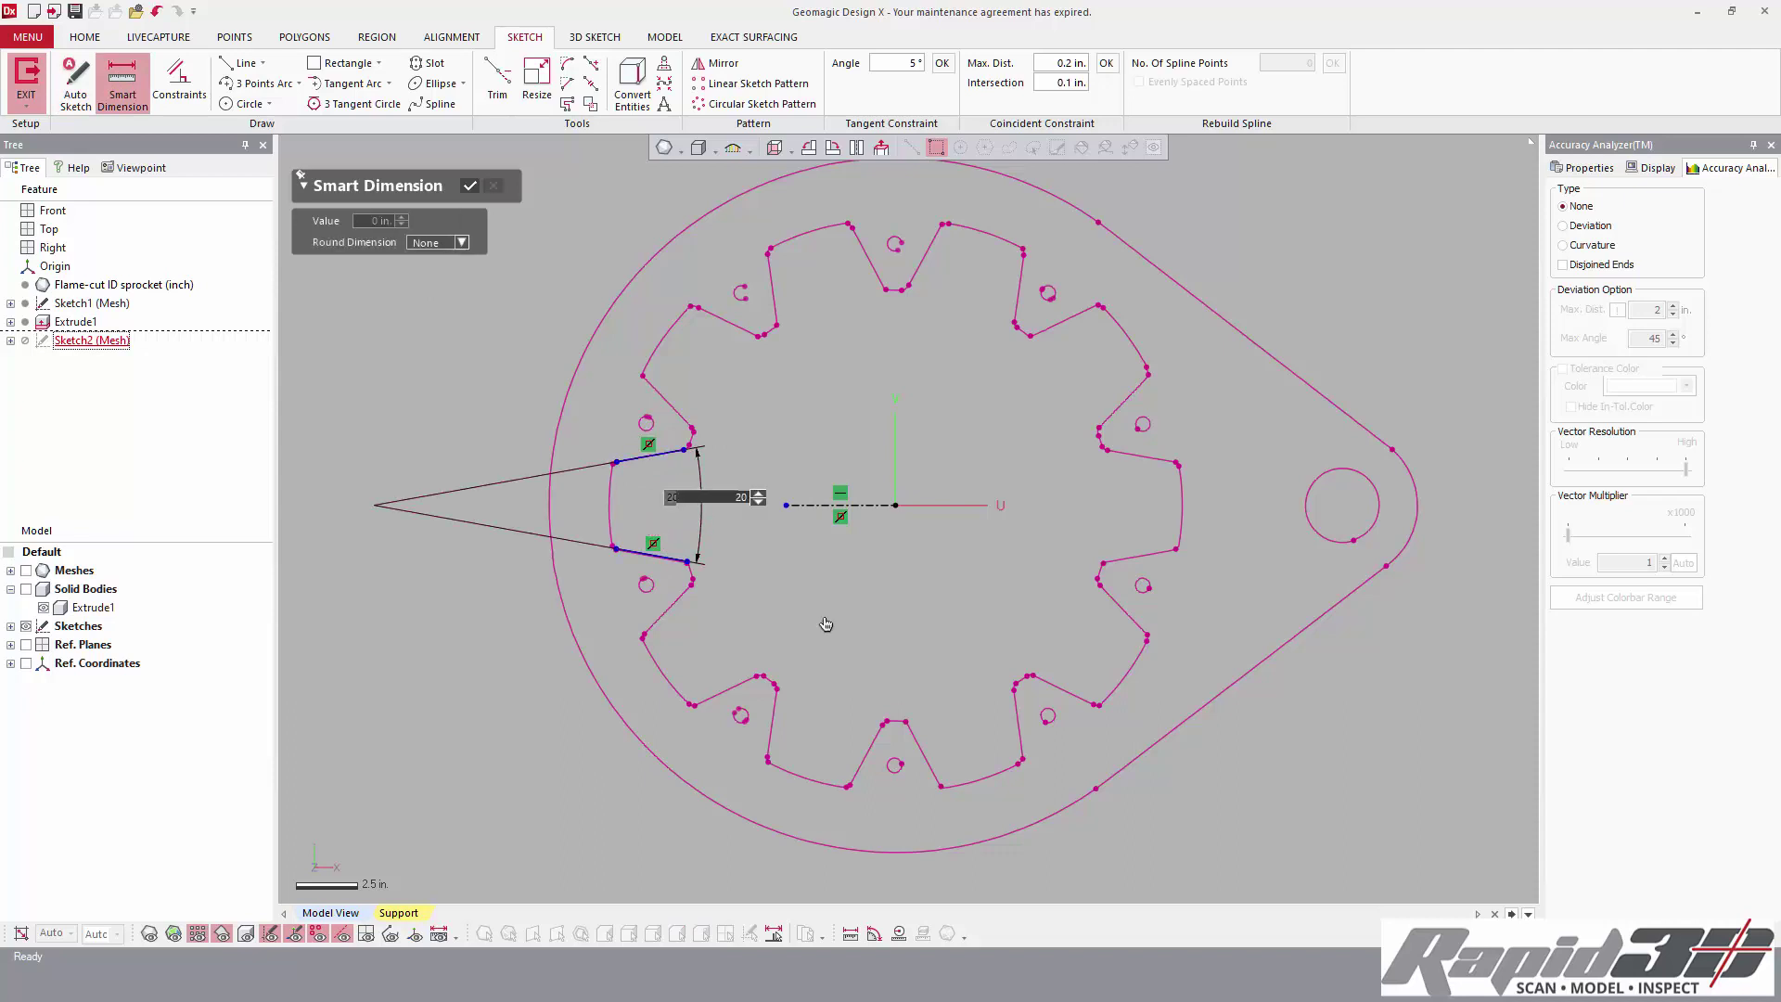
pyautogui.press('Return')
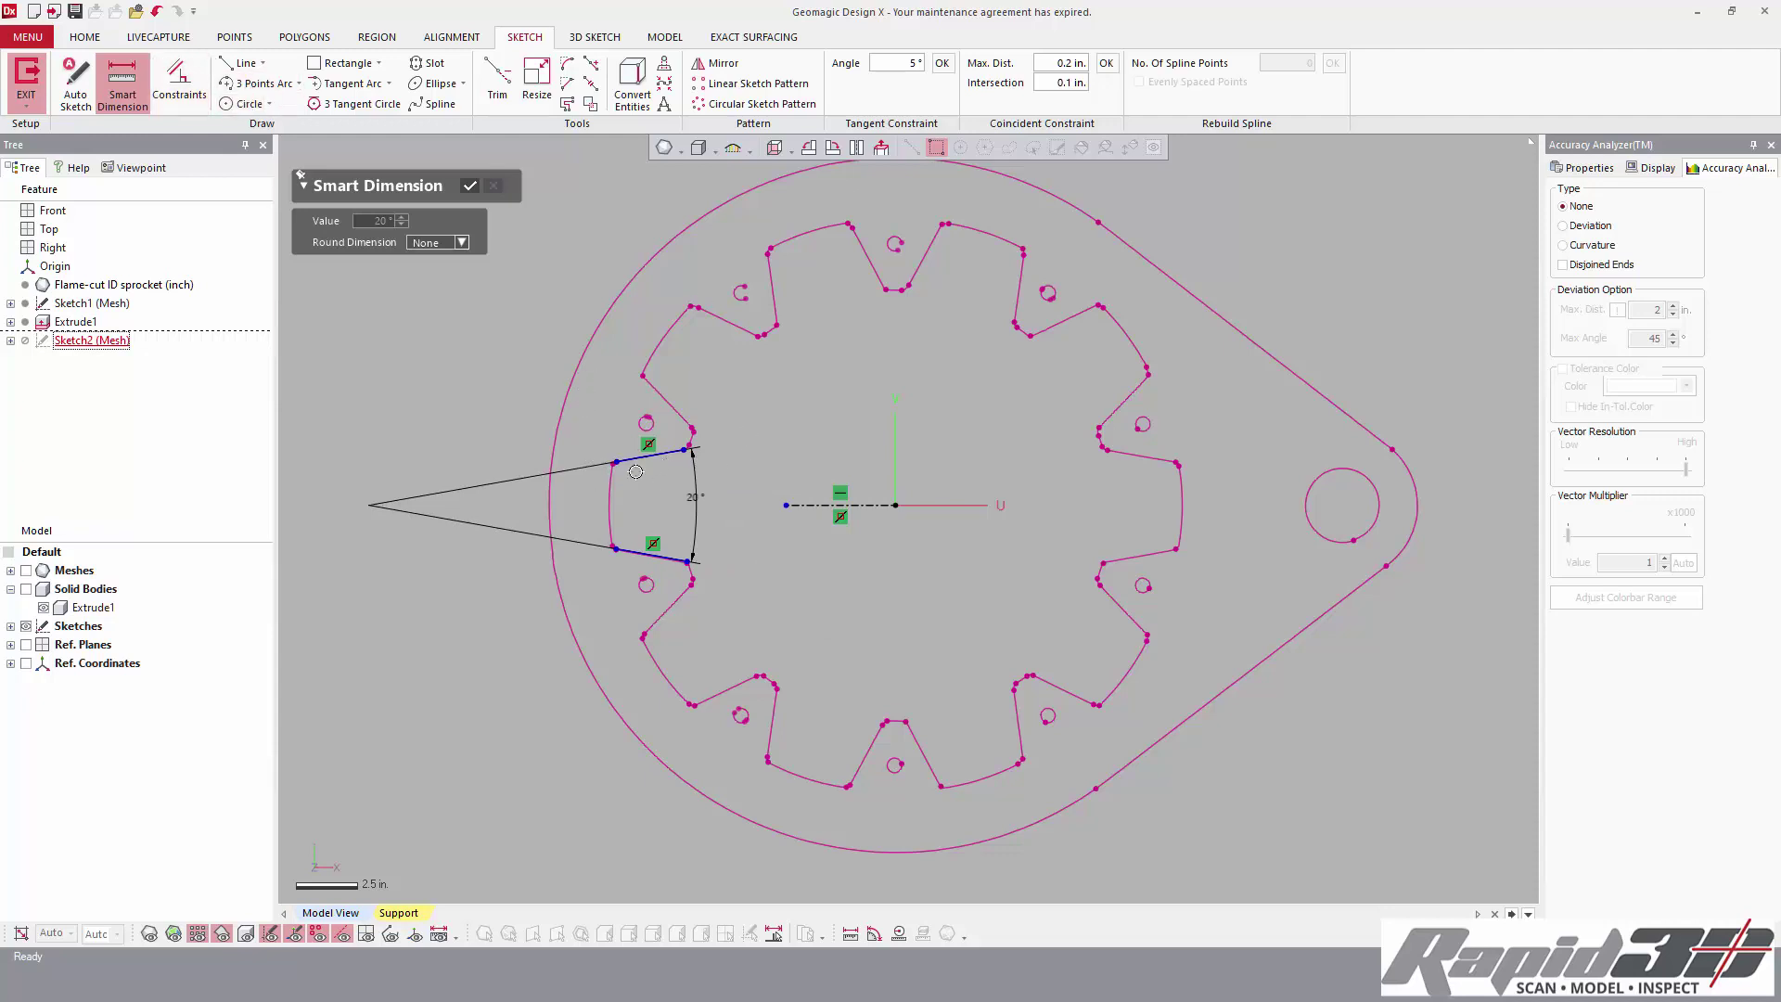
# - Dimension the perpendicular distance from the upper flank line to the origin and compare both flank lines with the scanned section
pyautogui.click(663, 456)
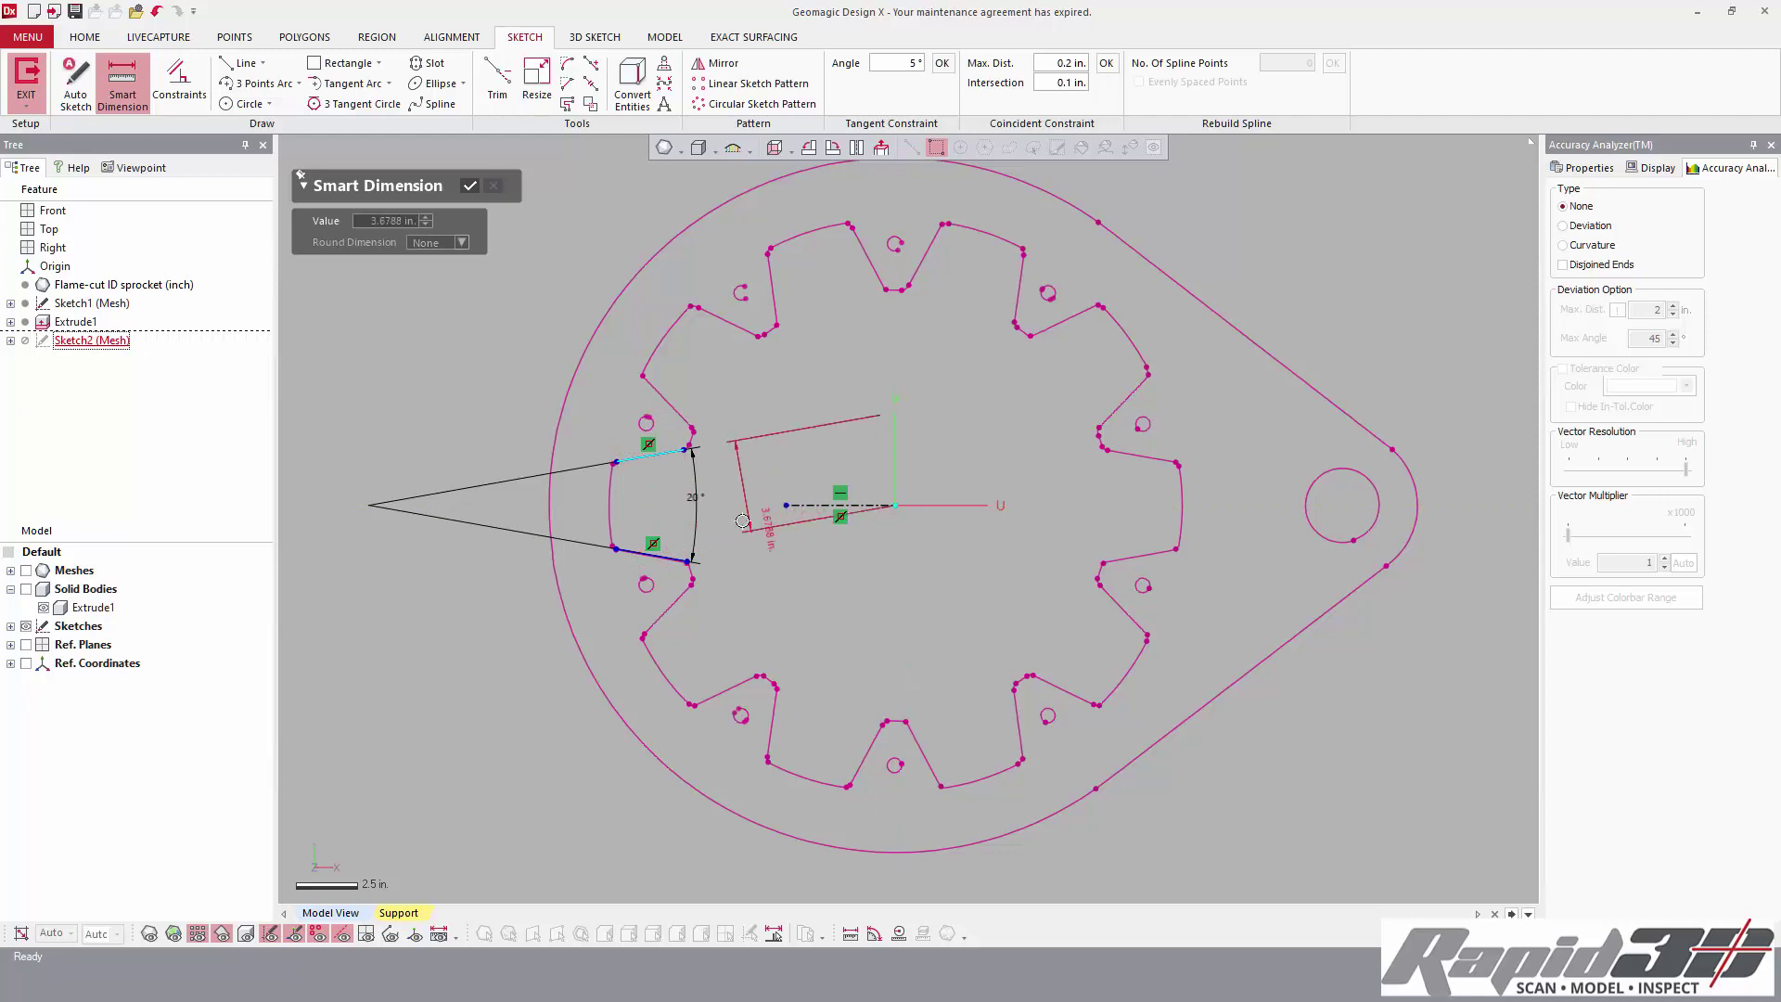
pyautogui.click(730, 489)
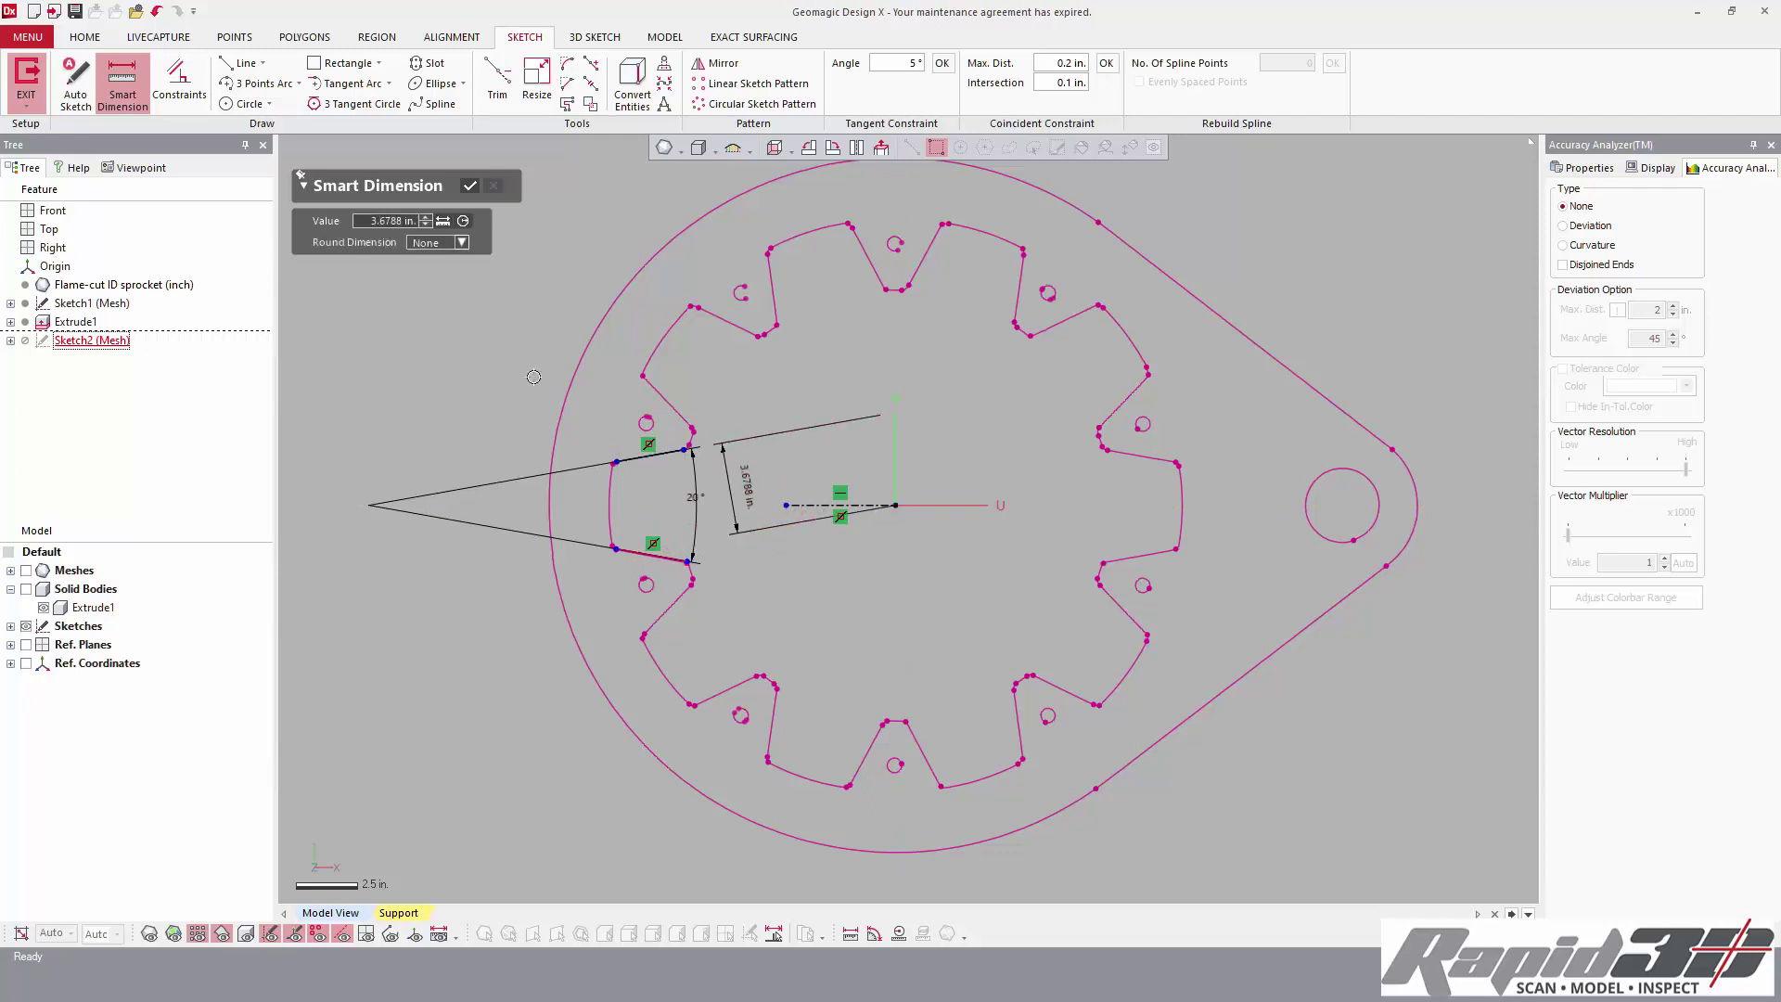
pyautogui.click(470, 186)
pyautogui.scroll(4, 615, 567)
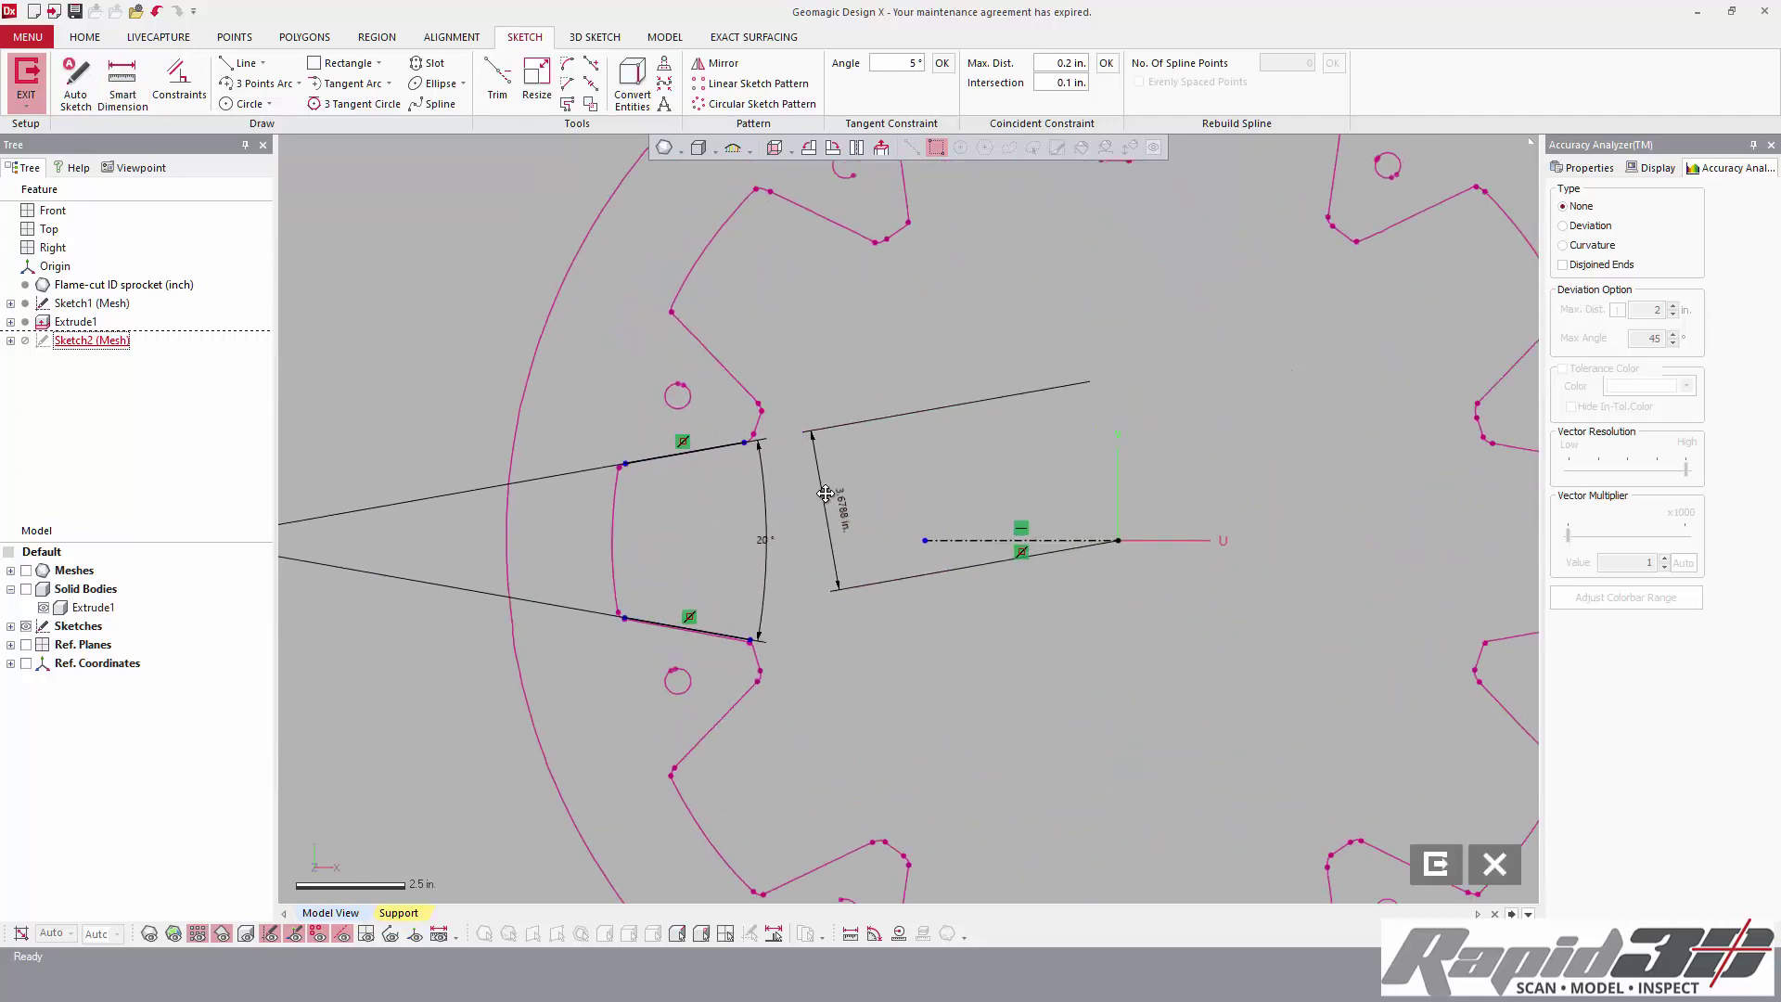
pyautogui.scroll(3, 708, 325)
pyautogui.scroll(2, 731, 250)
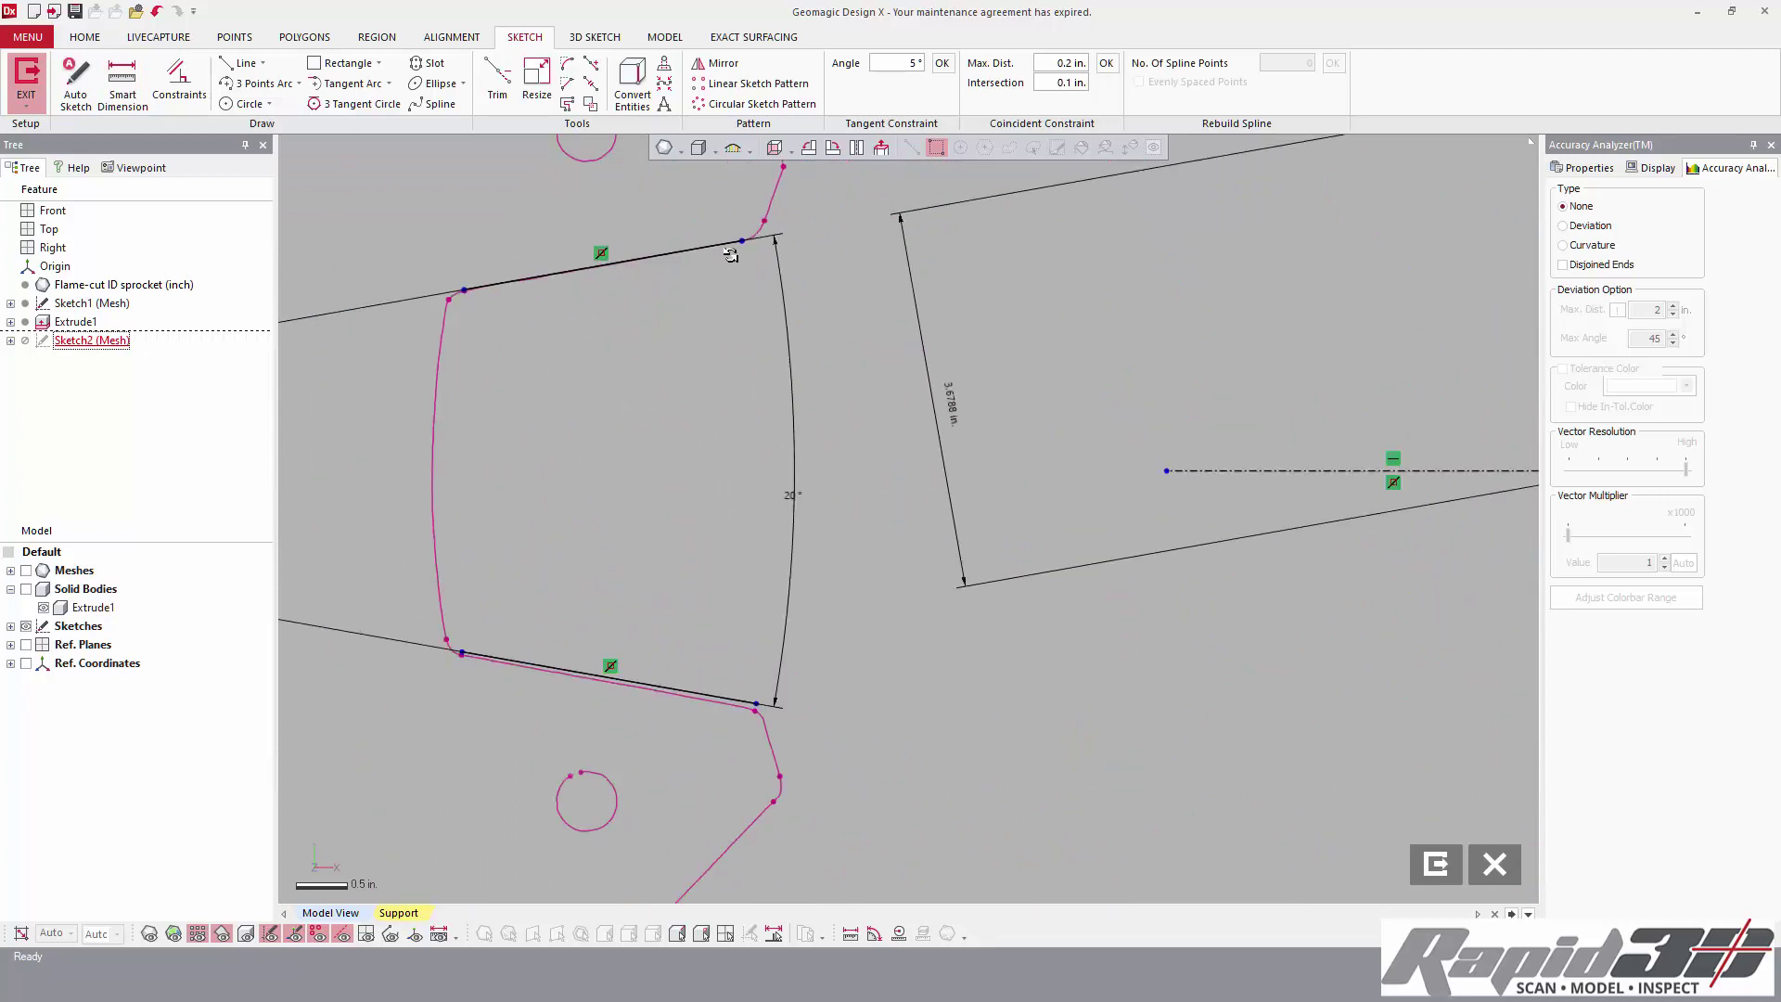
pyautogui.moveTo(623, 426); pyautogui.dragTo(642, 334, button='middle')
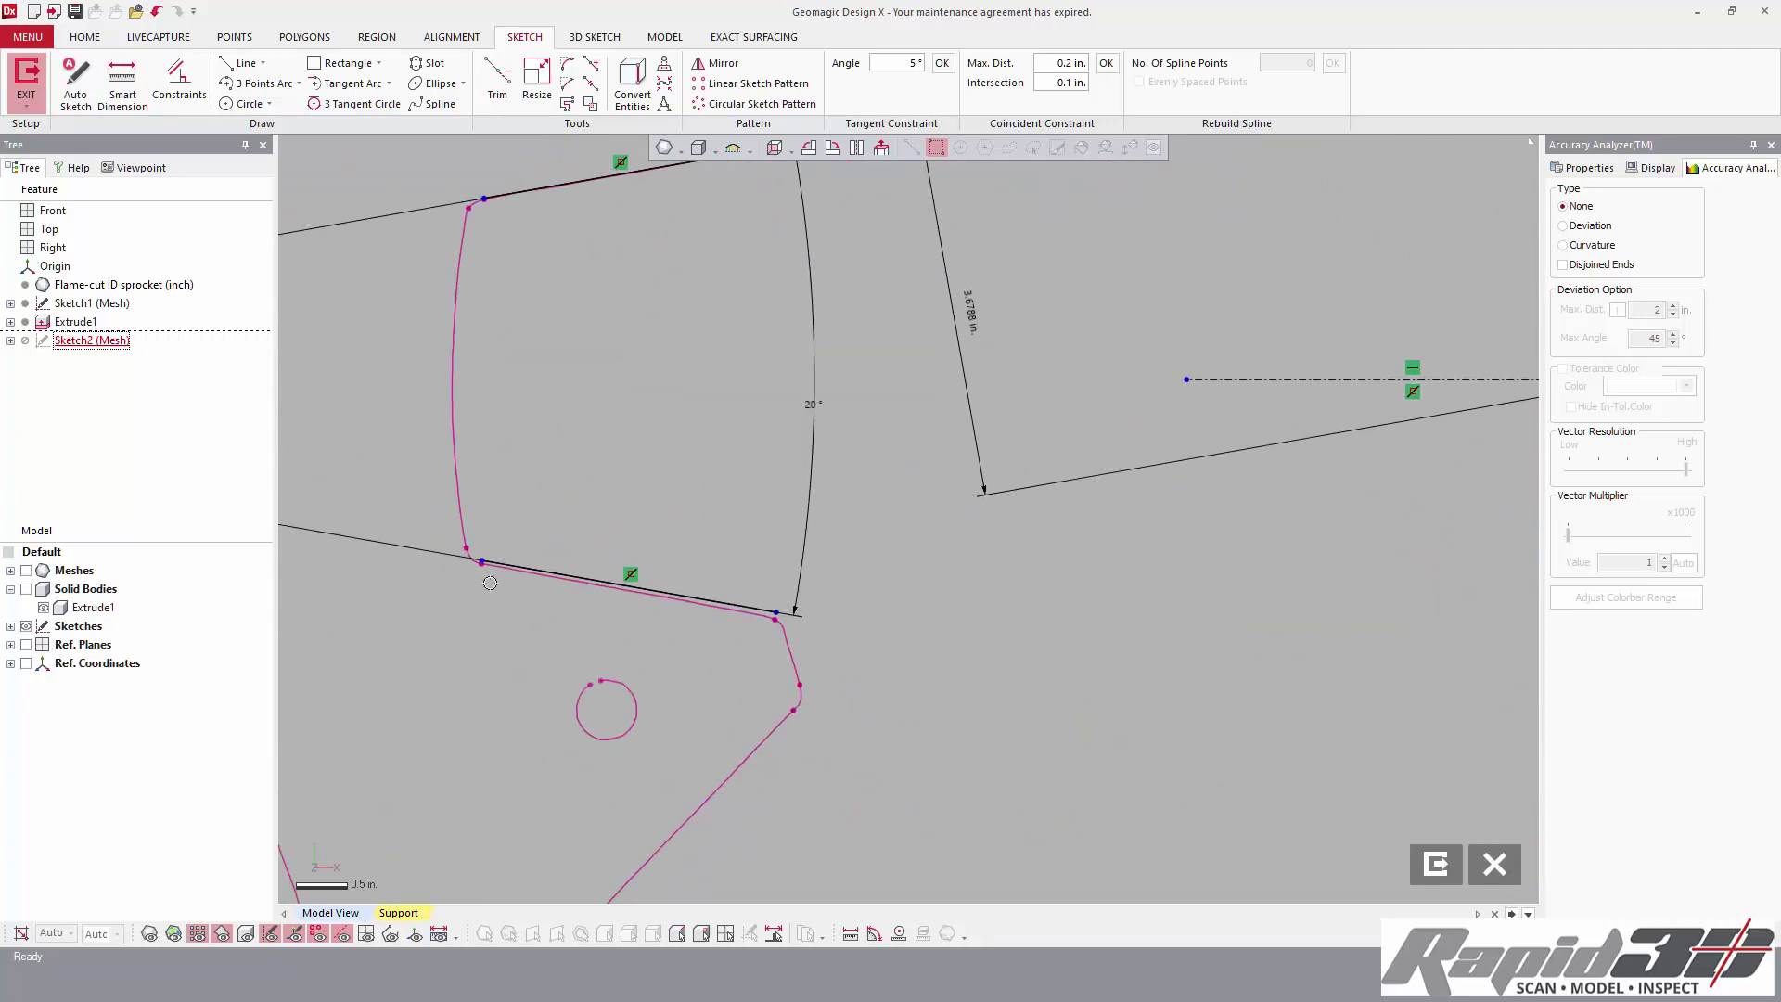
pyautogui.scroll(-2, 878, 593)
pyautogui.moveTo(987, 448); pyautogui.dragTo(943, 466, button='middle')
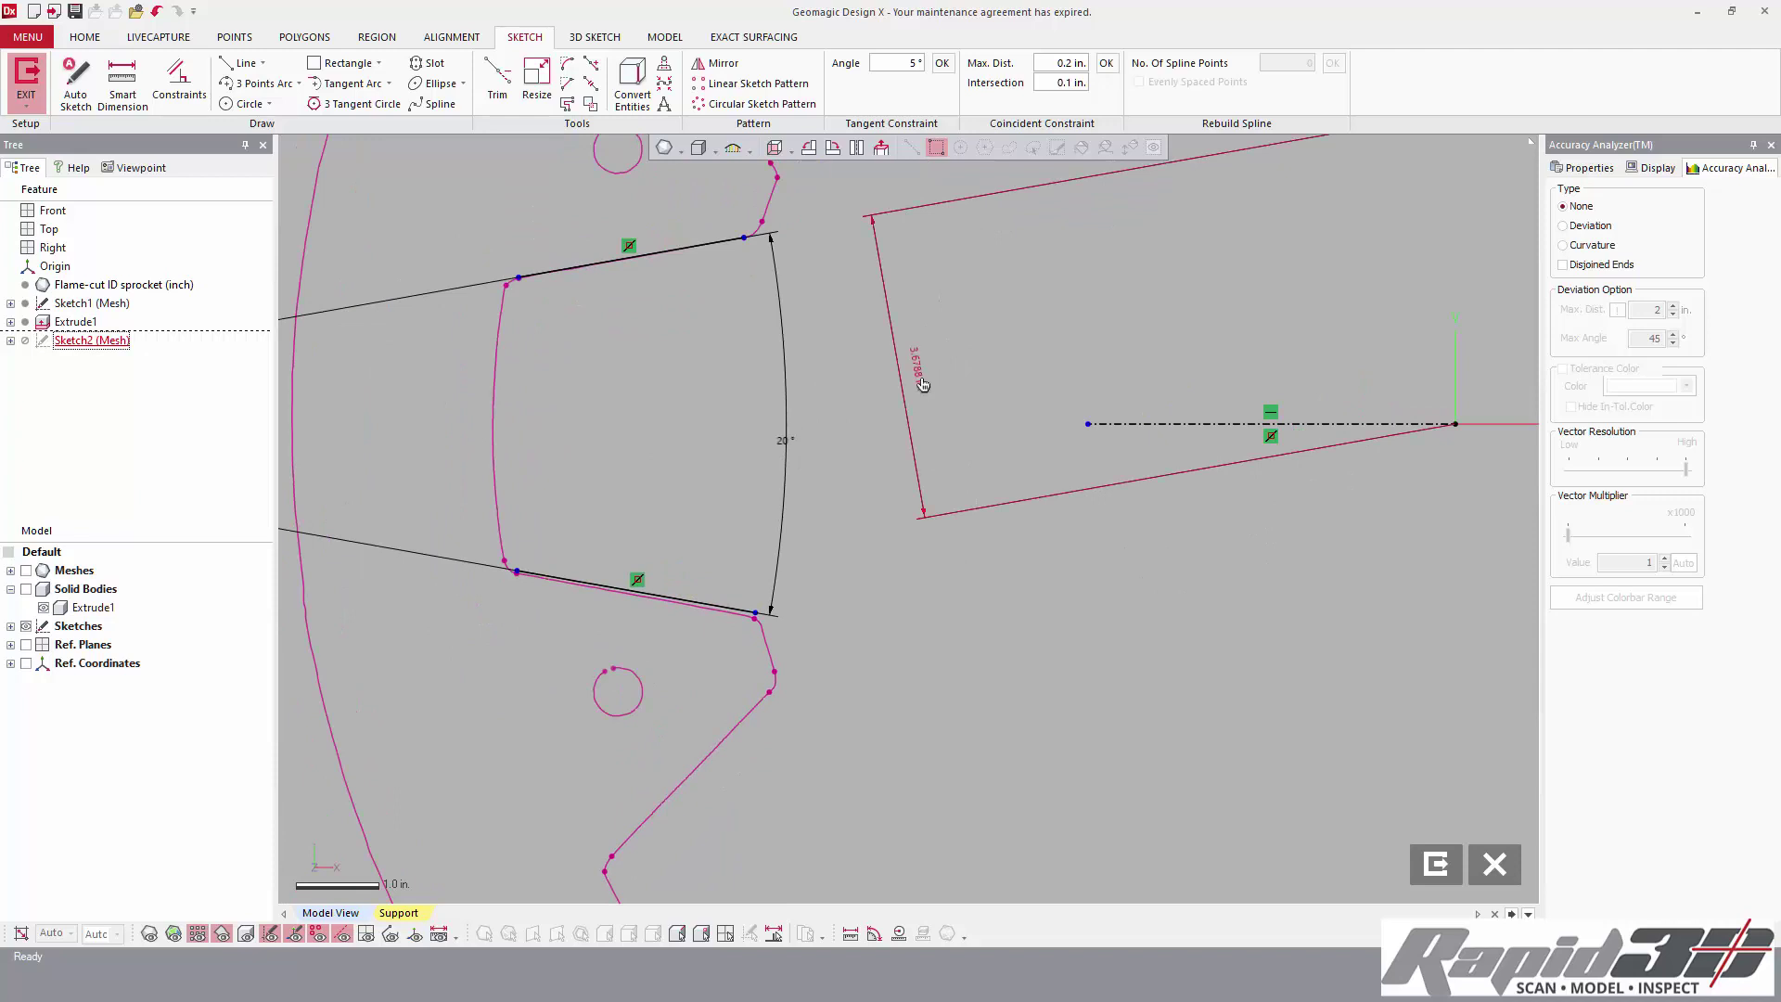
# - Set the perpendicular distance between the upper flank line and the origin to 3.7 in
pyautogui.doubleClick(923, 384)
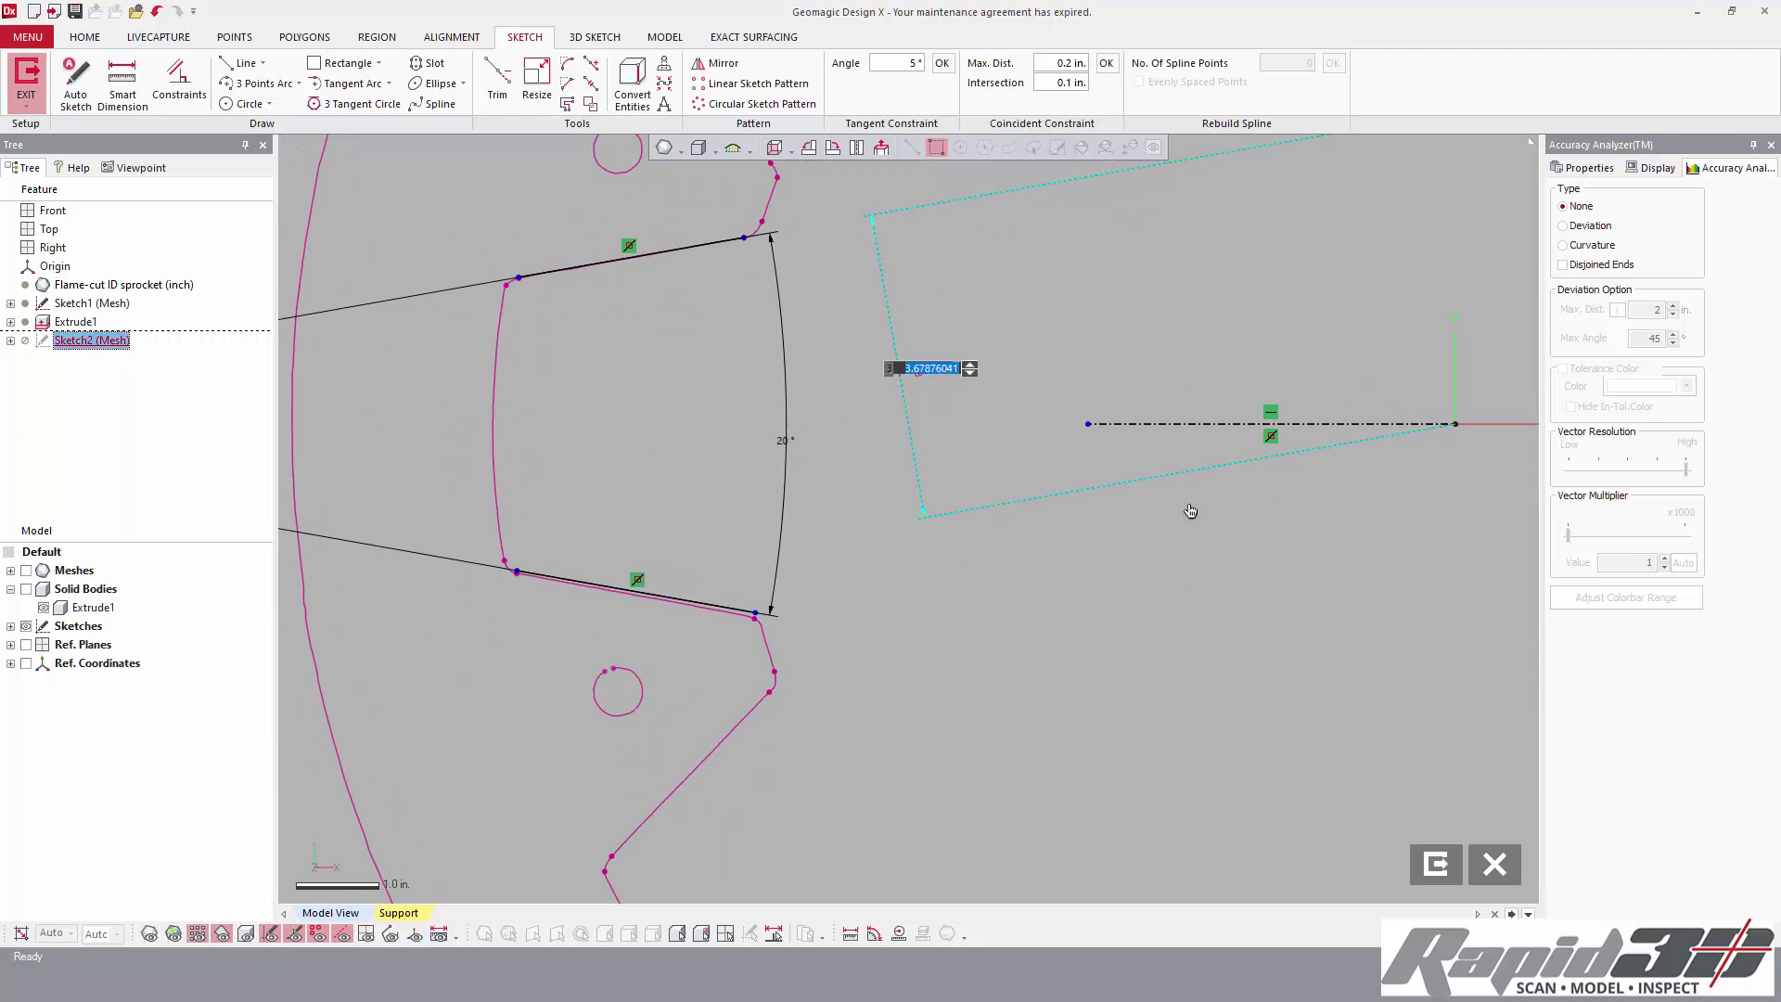
pyautogui.write('3.7')
pyautogui.press('Return')
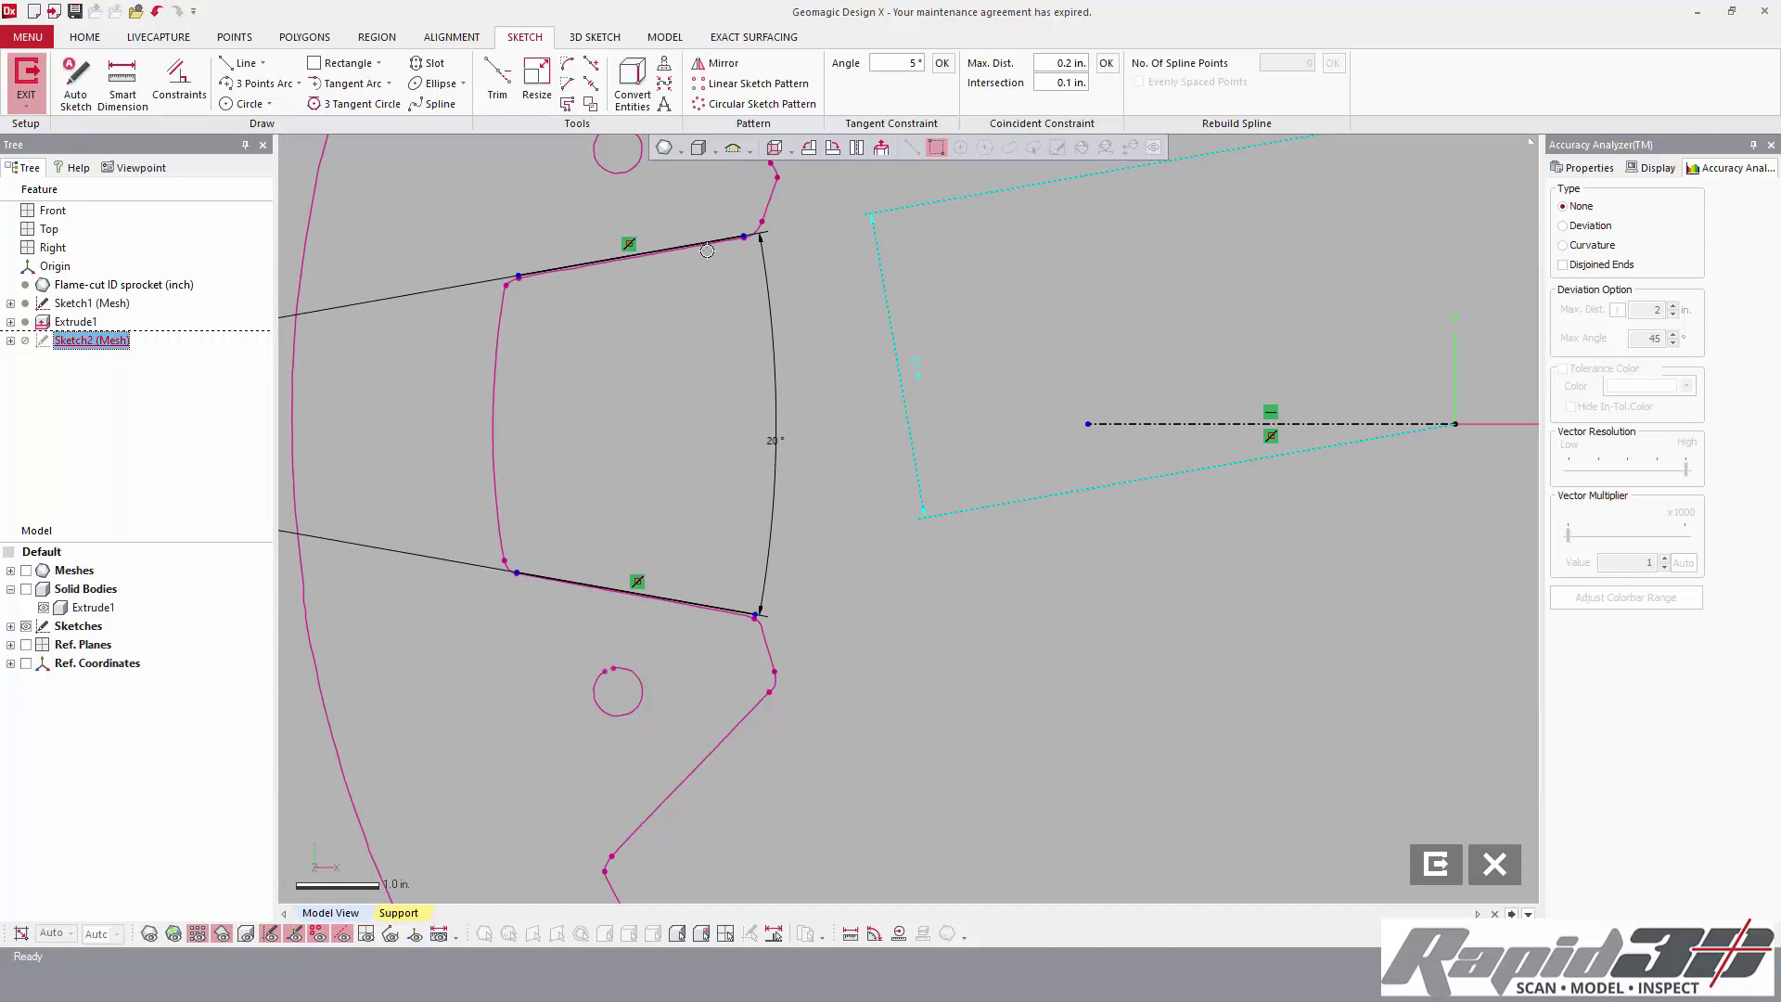
pyautogui.click(691, 320)
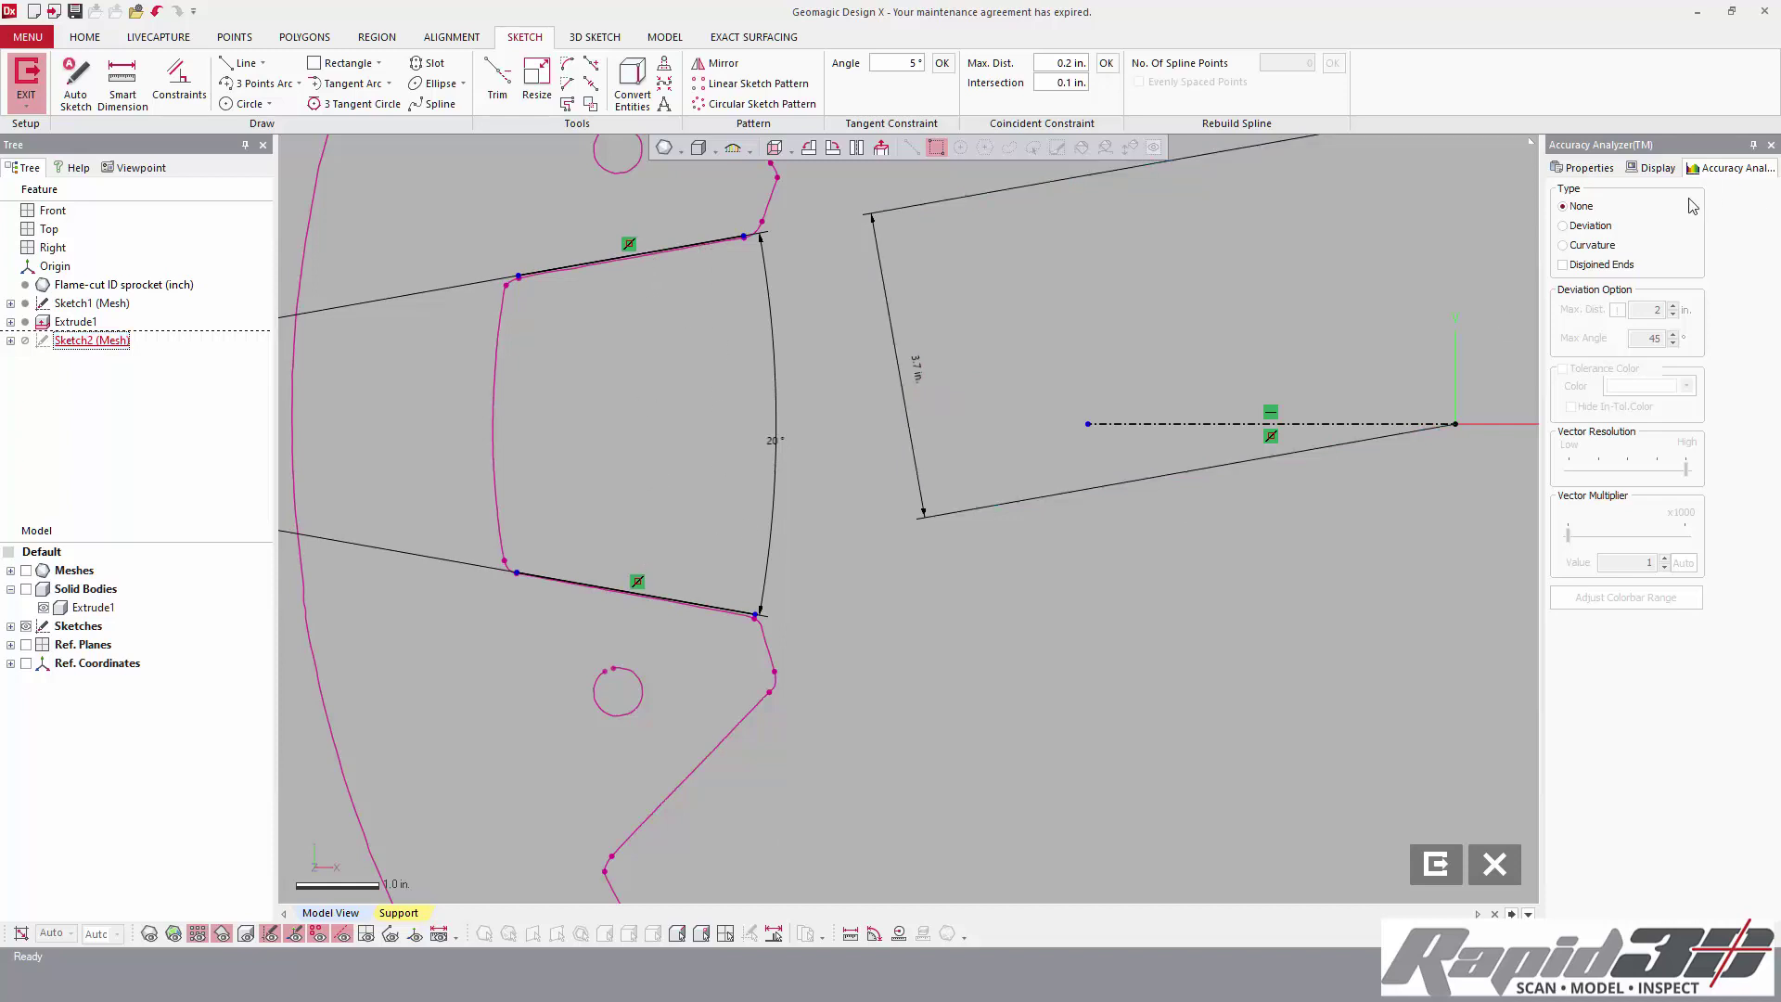
# - Check the deviation of the two flank lines from the scan with the vector multiplier at 12.25, and turn the analysis off
pyautogui.click(1588, 230)
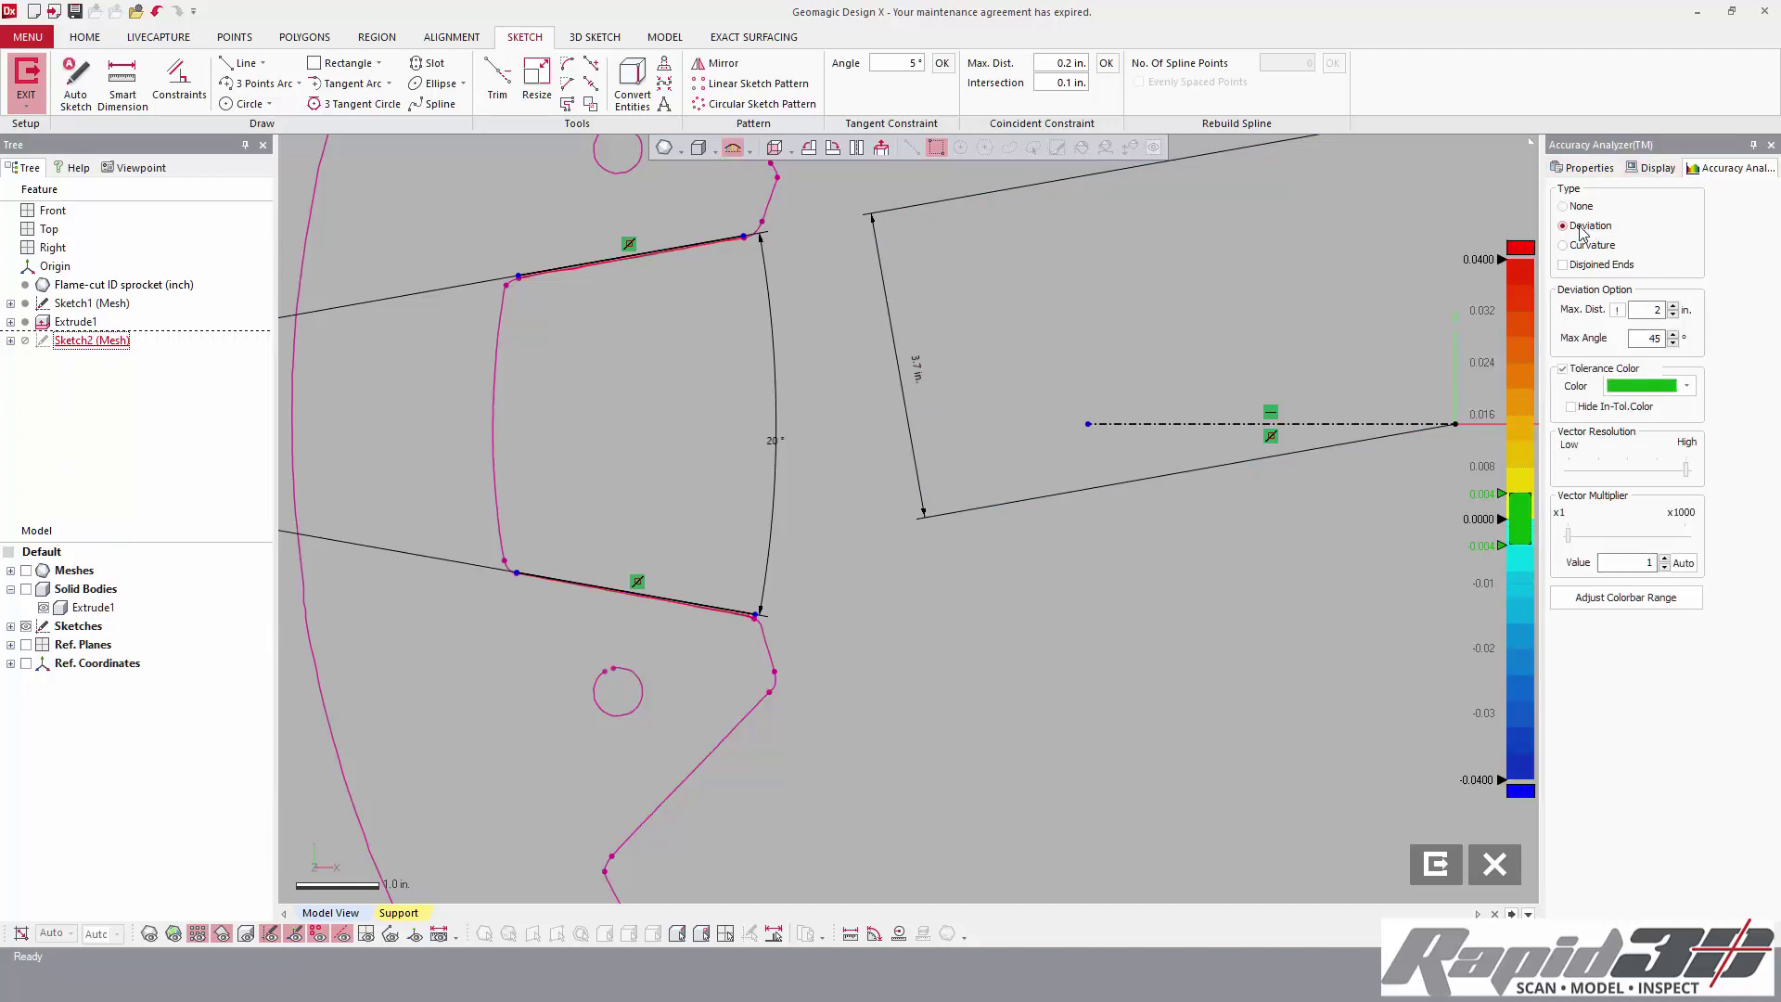
pyautogui.moveTo(1568, 536); pyautogui.dragTo(1605, 543)
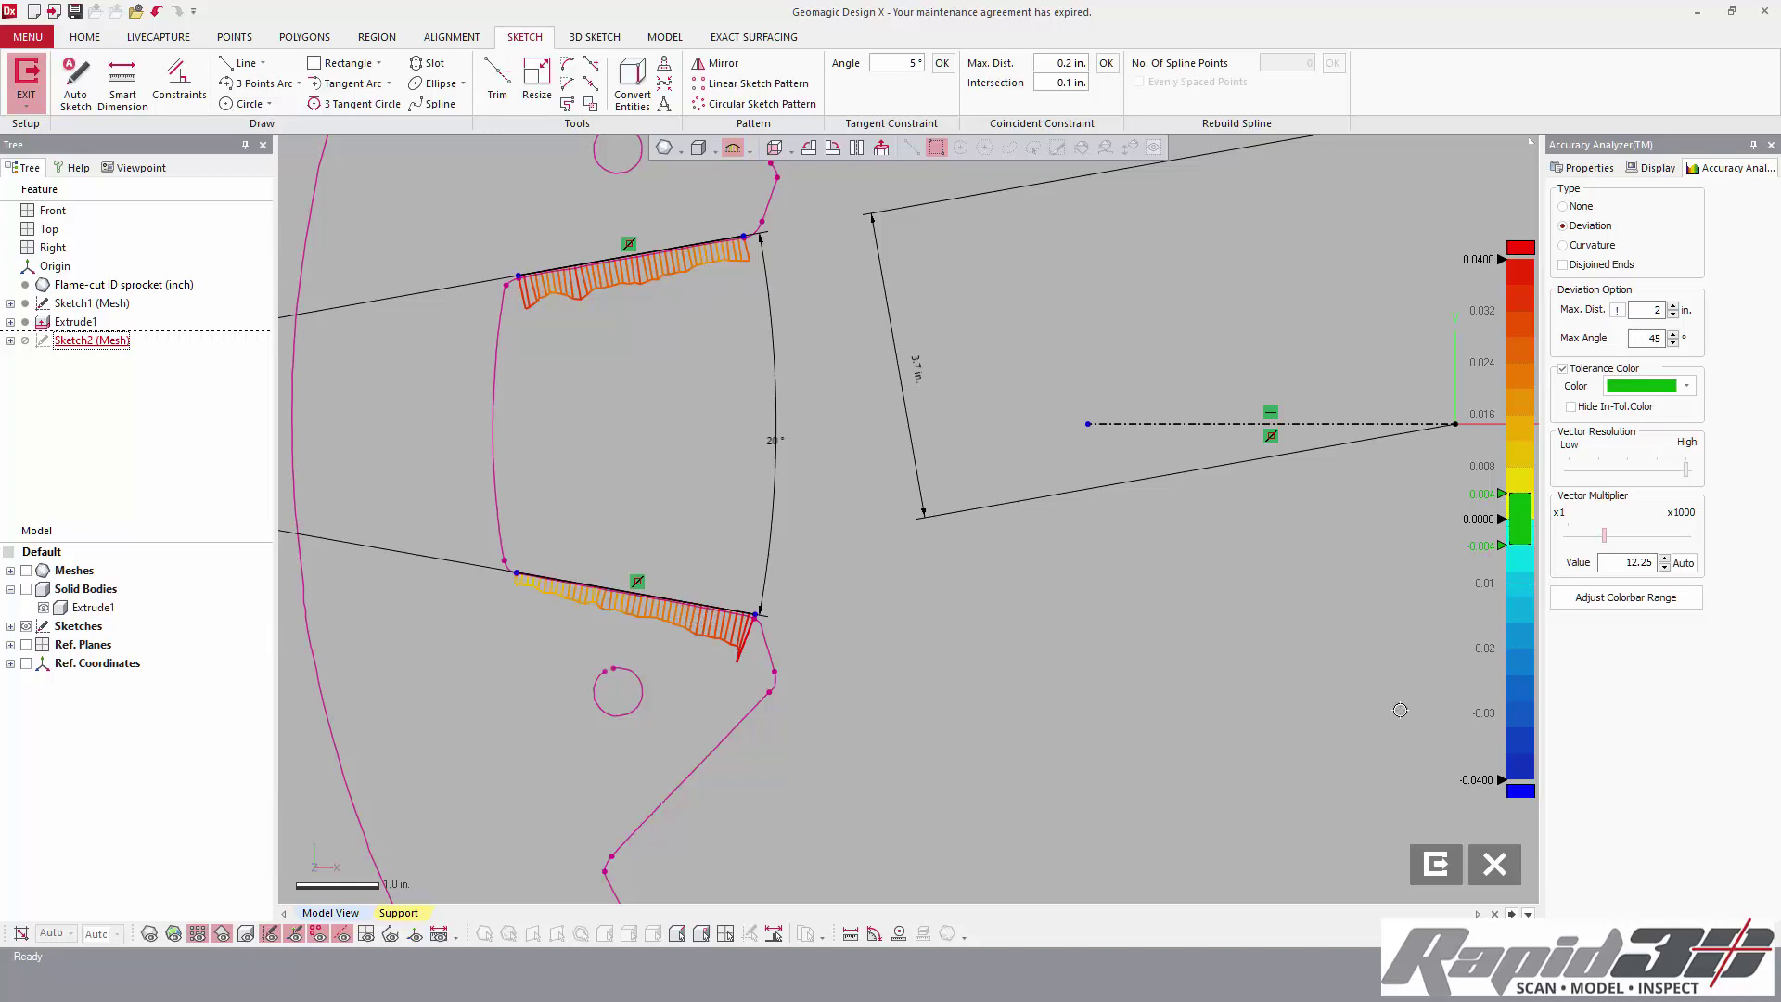
pyautogui.click(1564, 206)
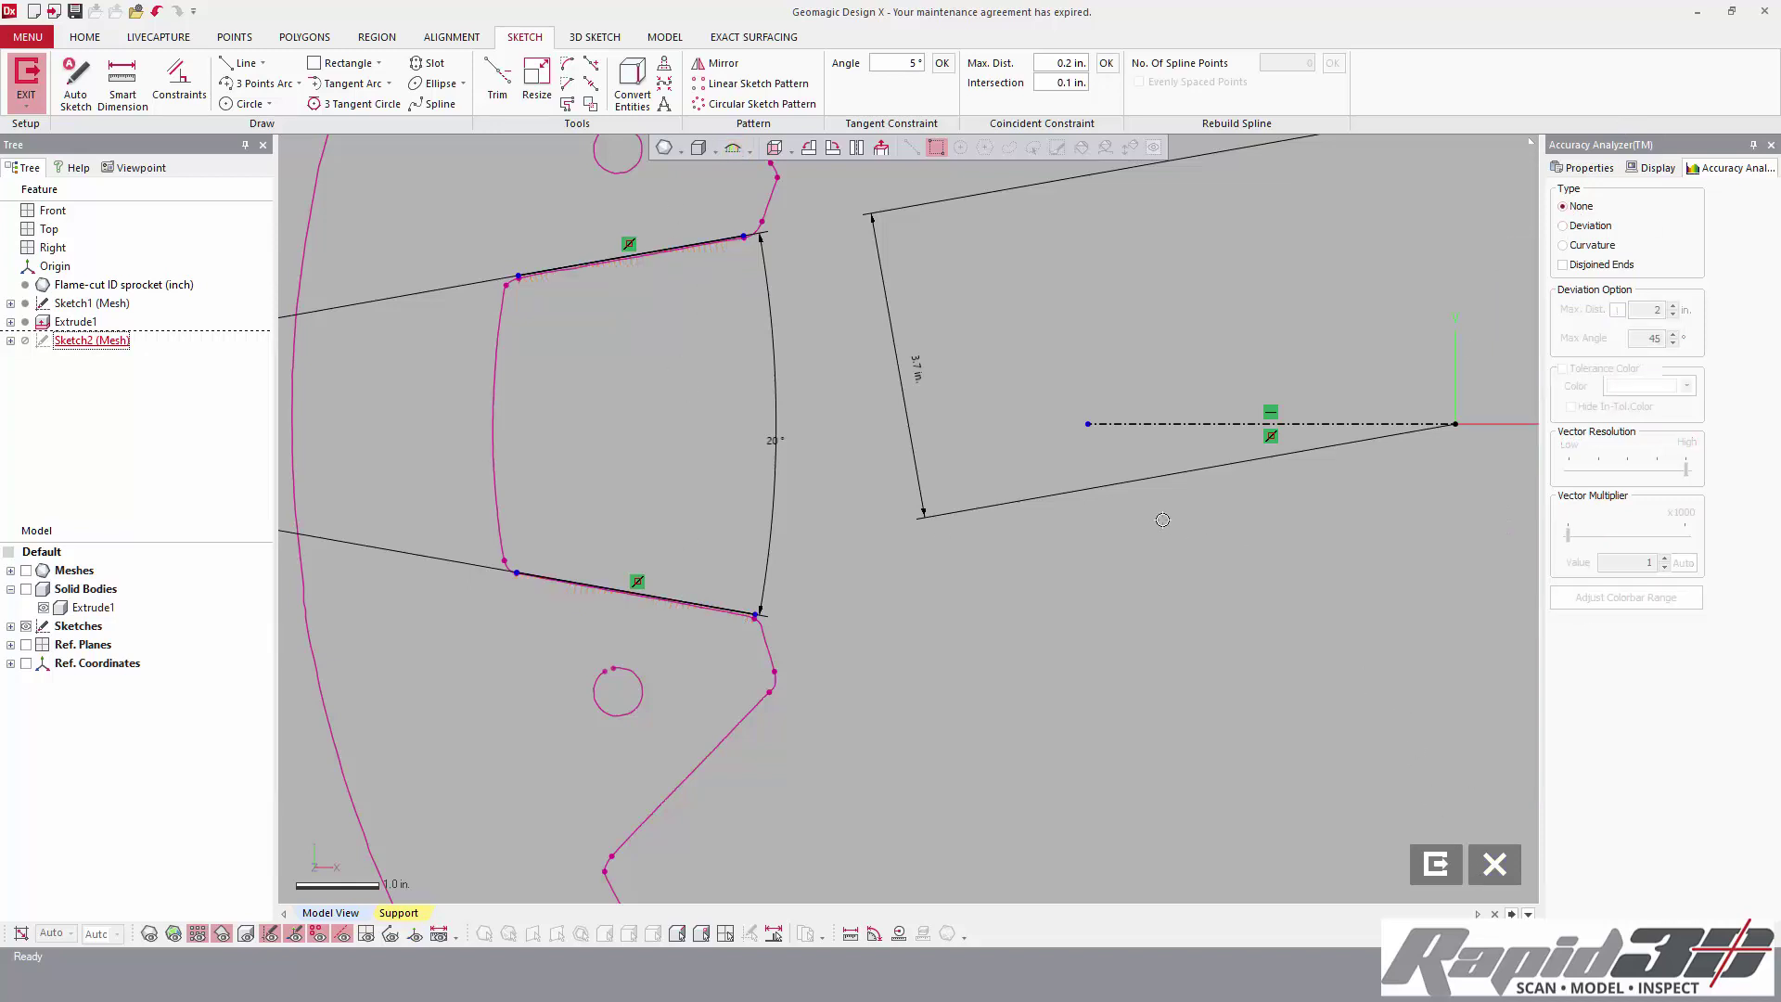
# - Sketch a circle centred on the origin with a radius of about 12.45 in, outside the scanned tooth-gap bottoms
pyautogui.scroll(-5, 1149, 504)
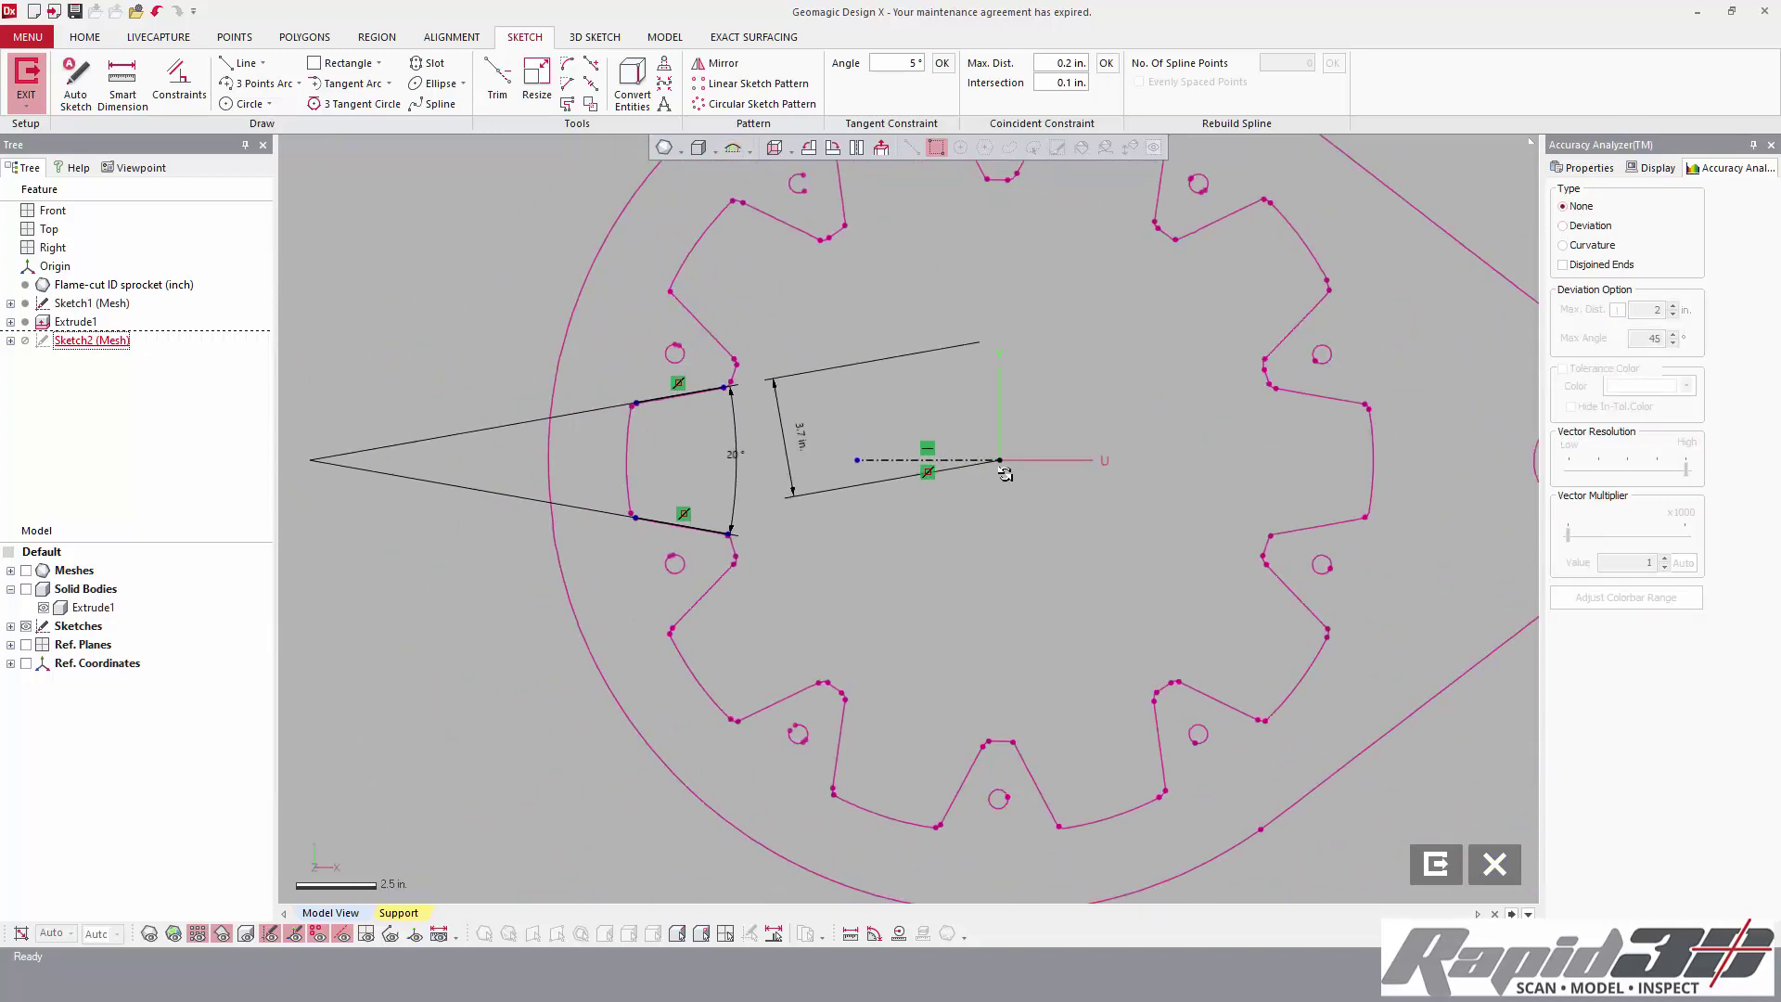
pyautogui.click(243, 103)
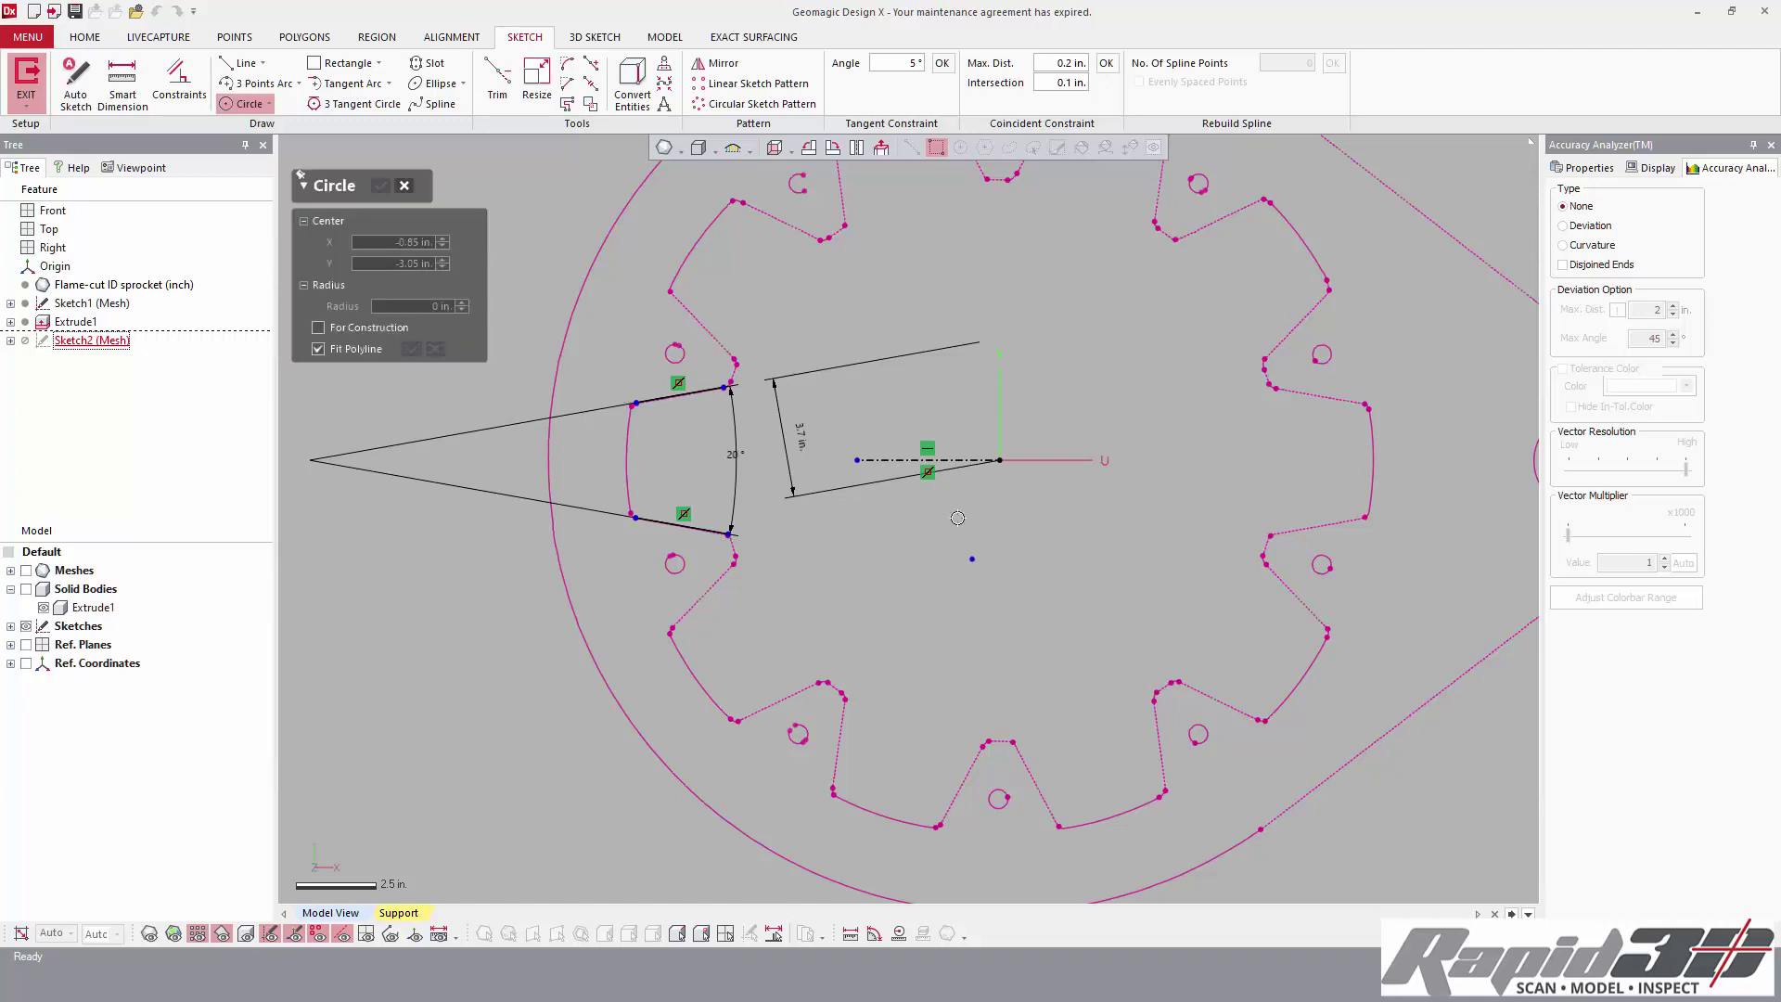
pyautogui.scroll(-1, 628, 495)
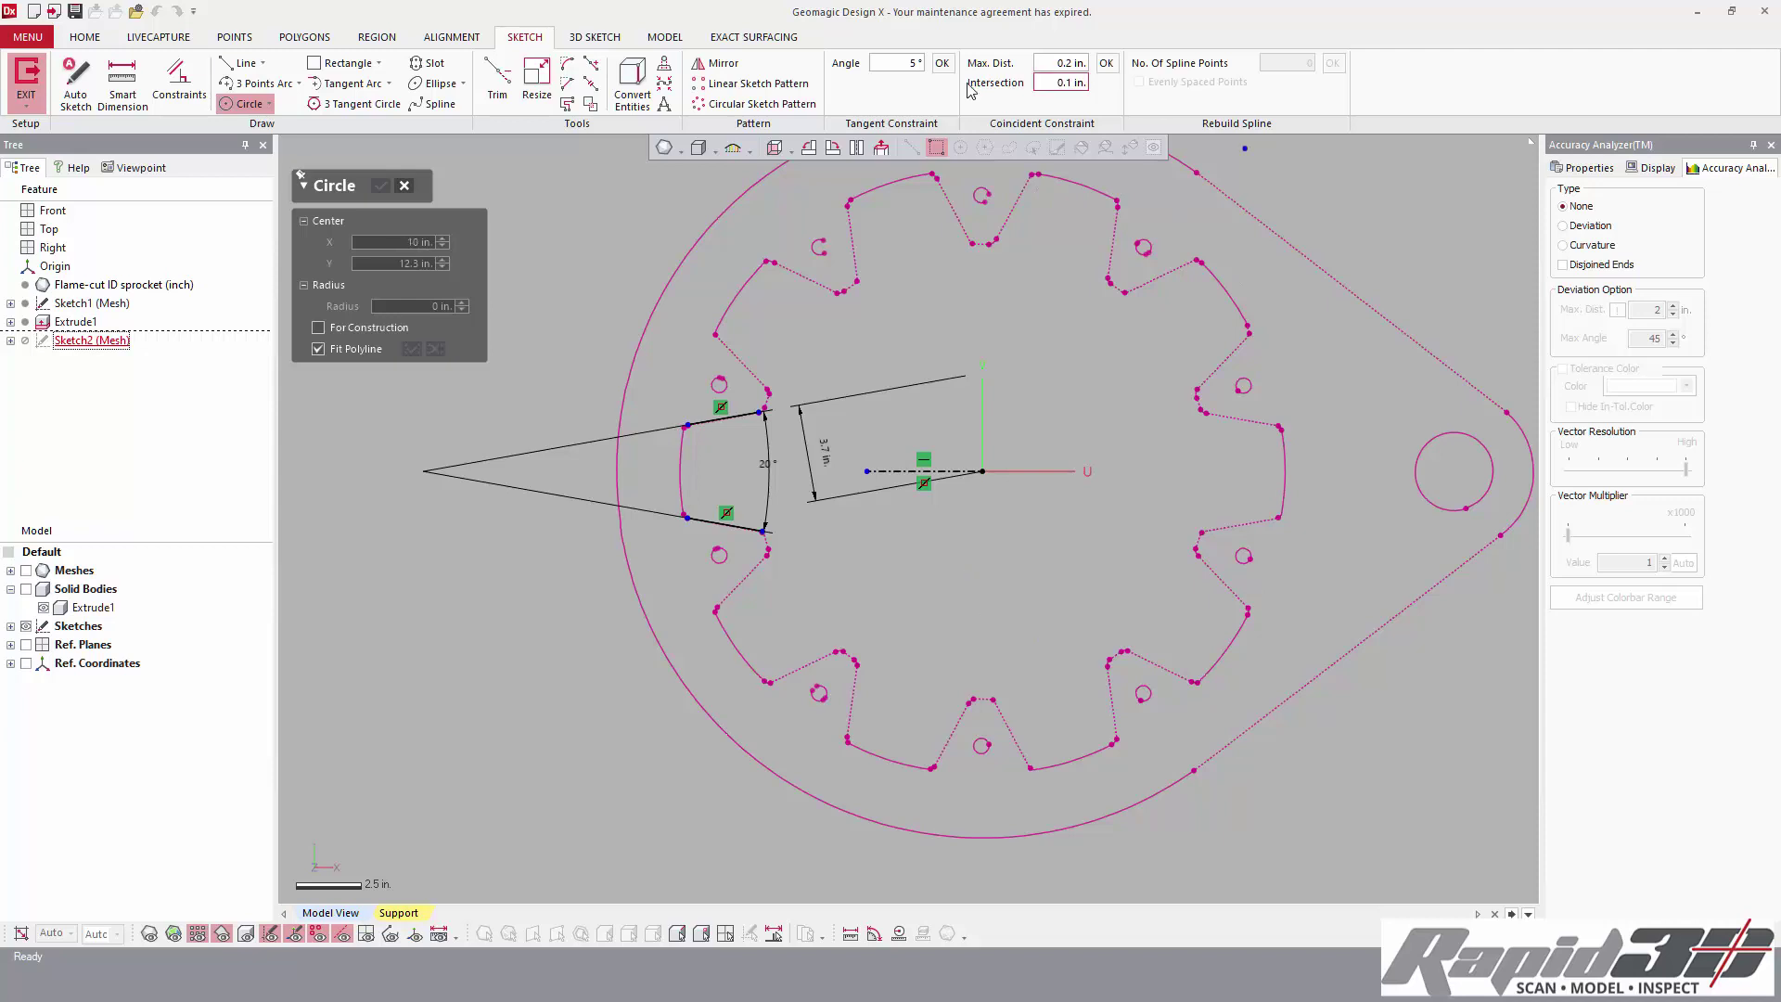
pyautogui.click(982, 473)
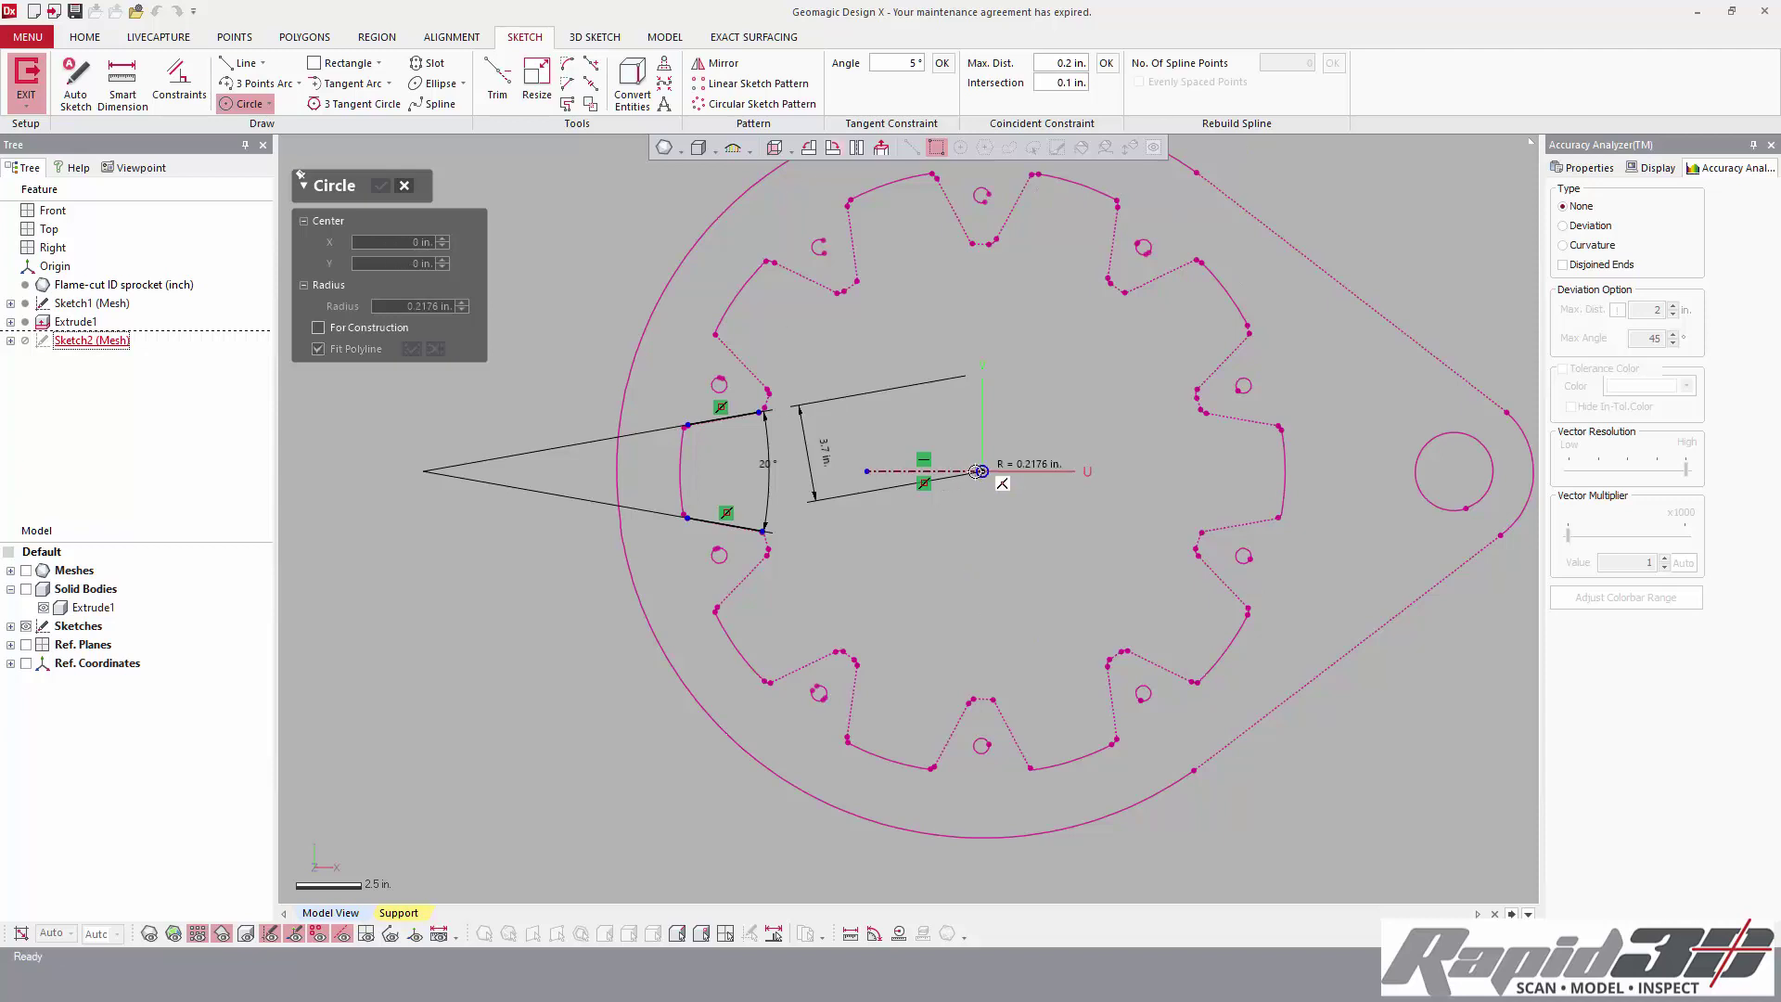
pyautogui.click(648, 481)
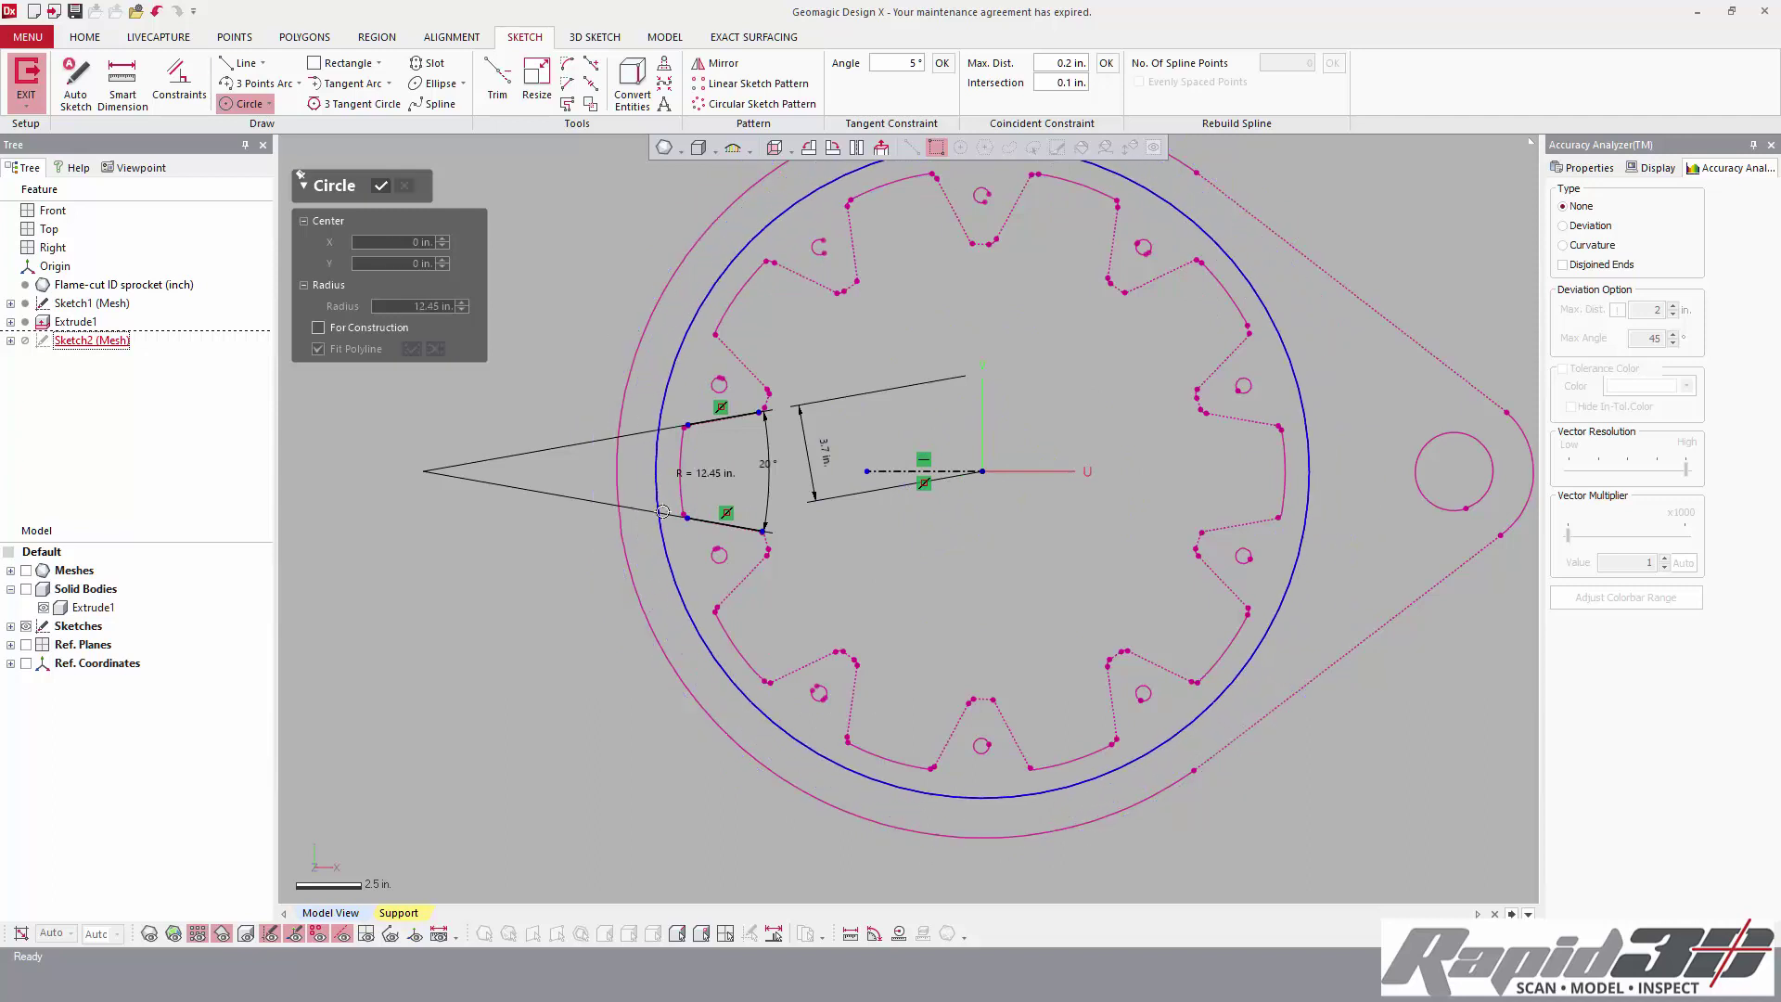
pyautogui.press('Escape')
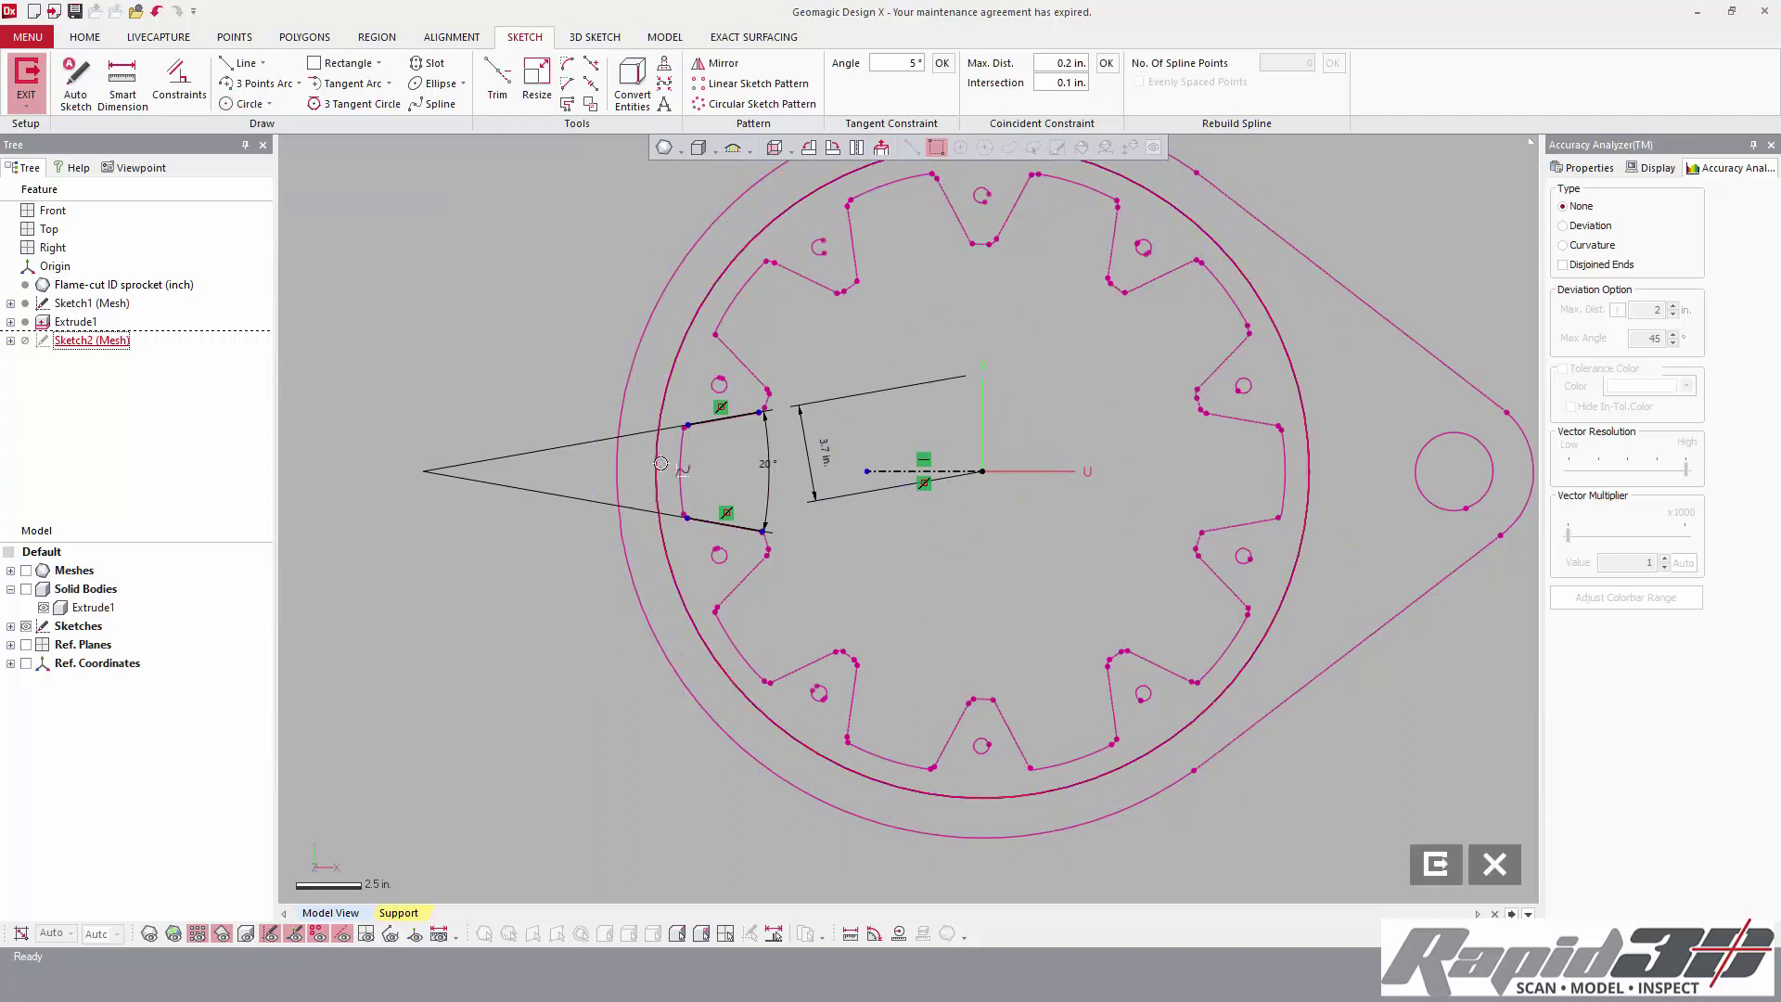
# - Resize the origin-centred circle so that it matches the scanned arcs at the bottoms of the tooth gaps
pyautogui.scroll(5, 666, 468)
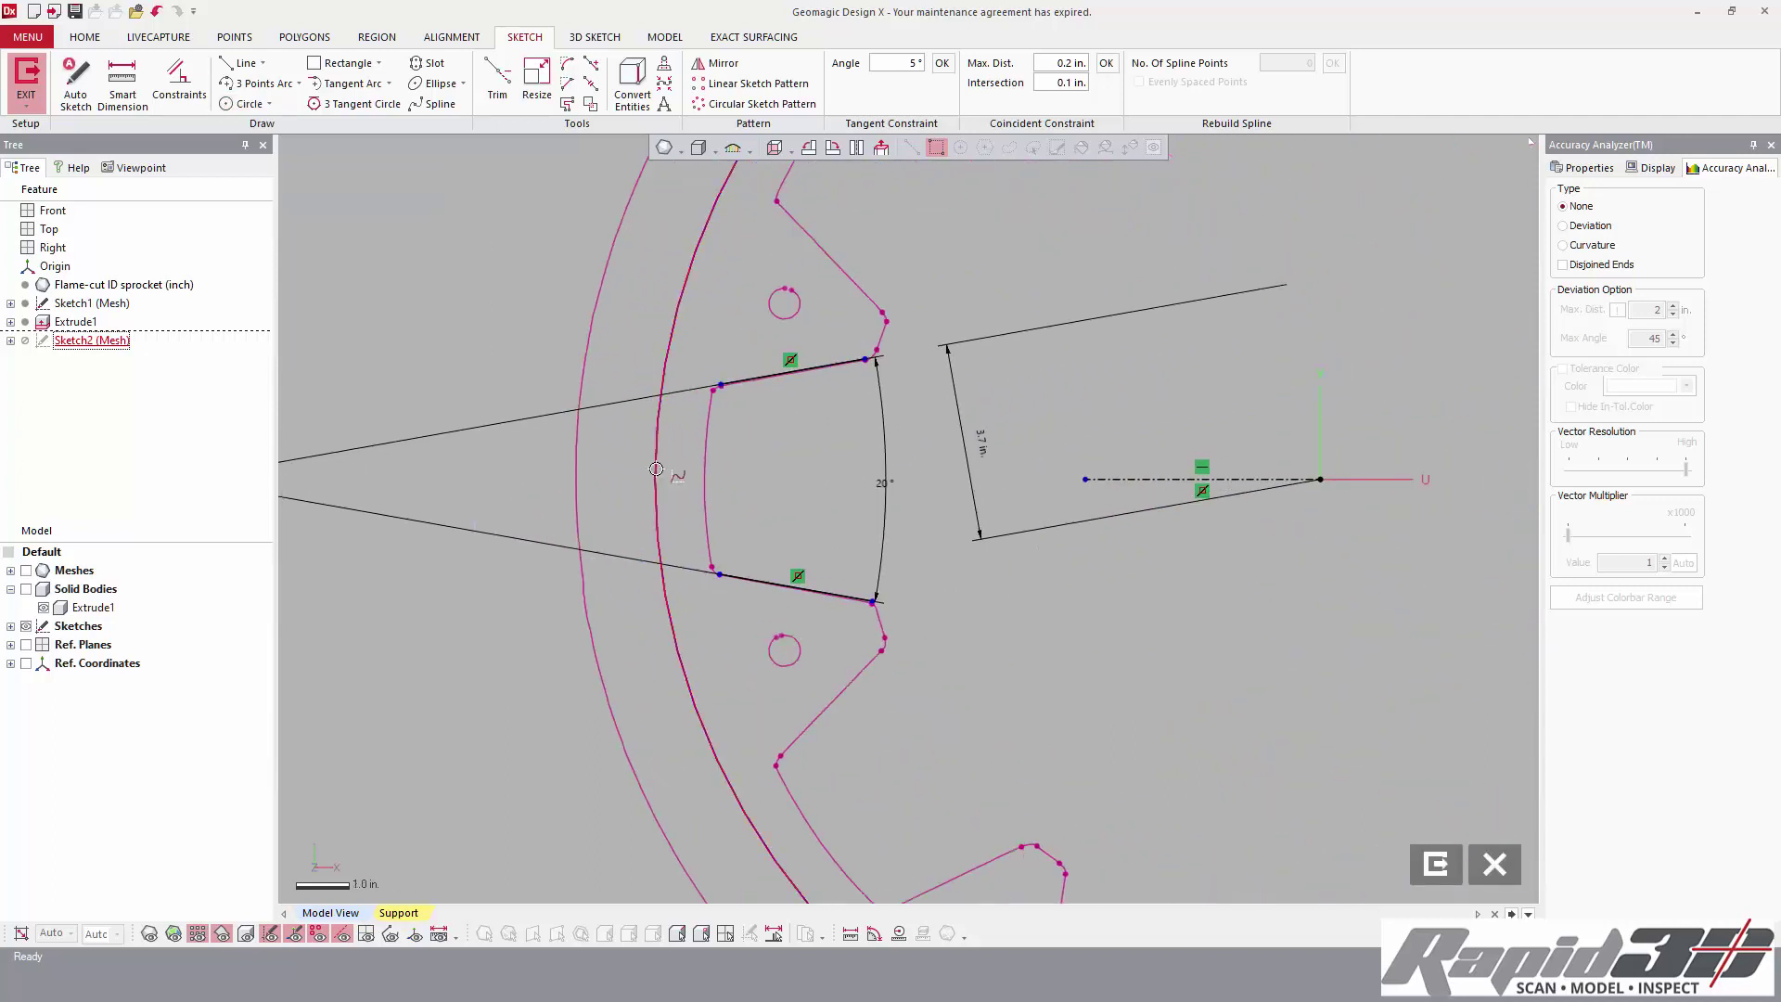
pyautogui.moveTo(656, 475)
pyautogui.mouseDown()
pyautogui.moveTo(863, 482)
pyautogui.moveTo(705, 484)
pyautogui.mouseUp()
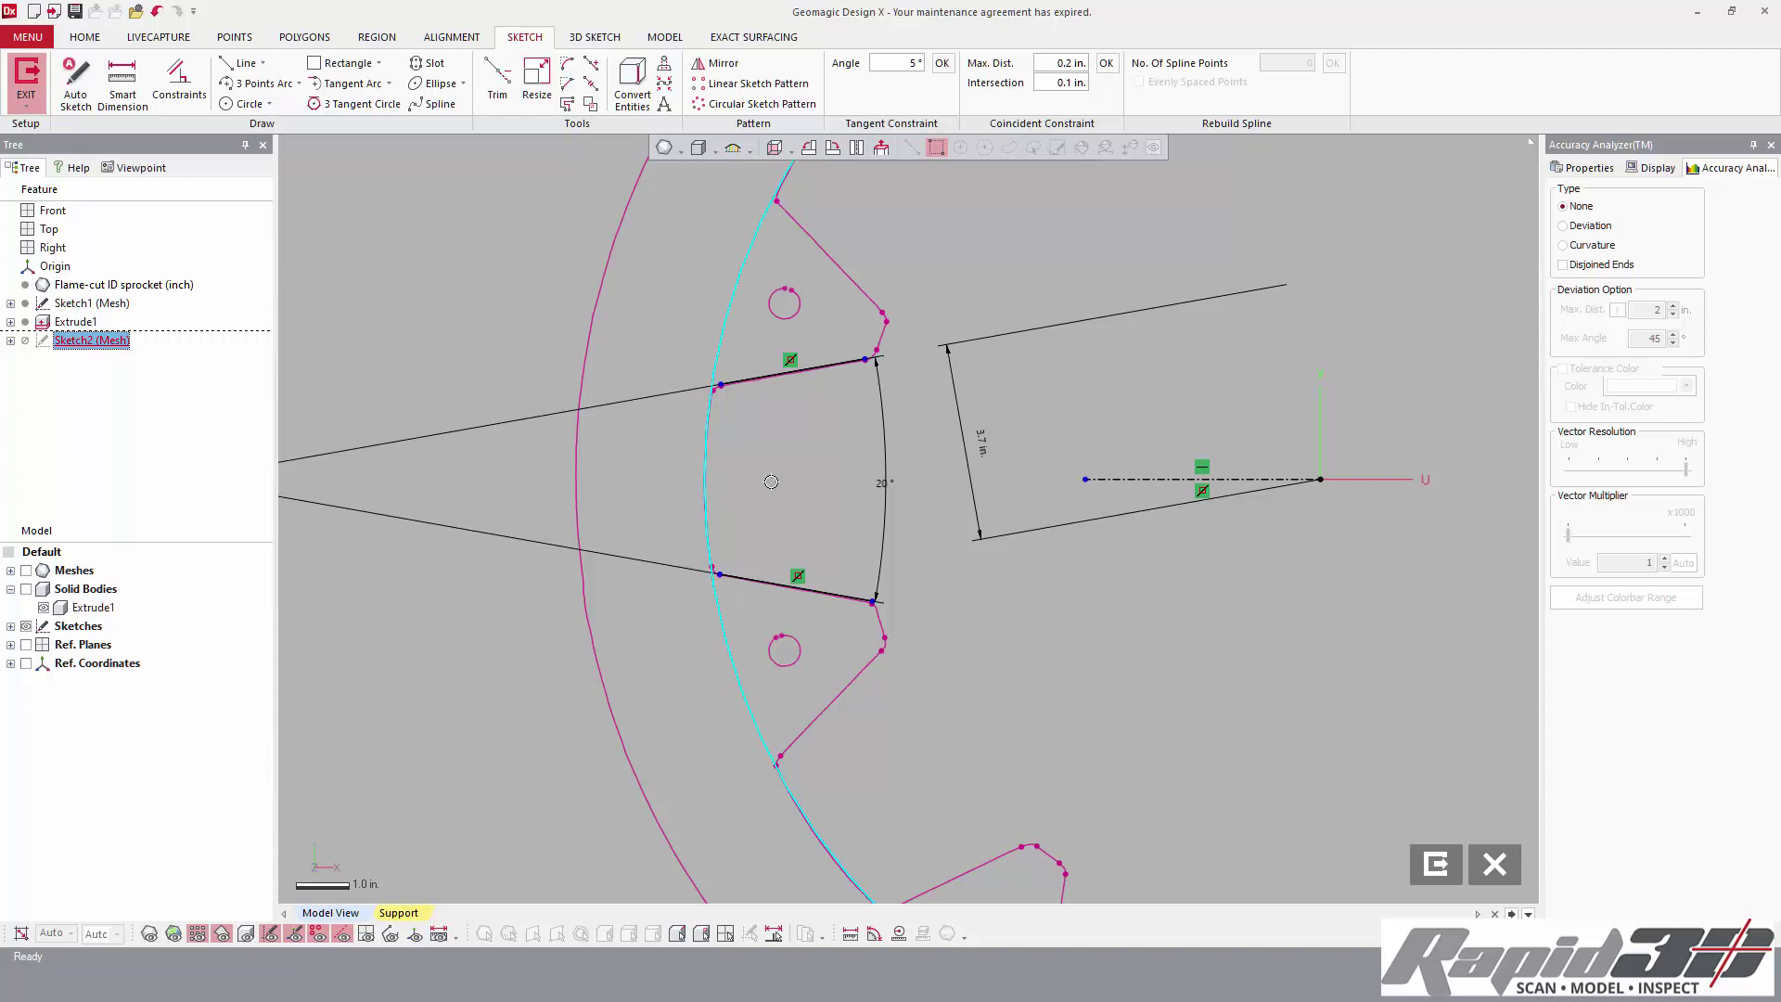
pyautogui.scroll(-3, 771, 482)
pyautogui.click(997, 595)
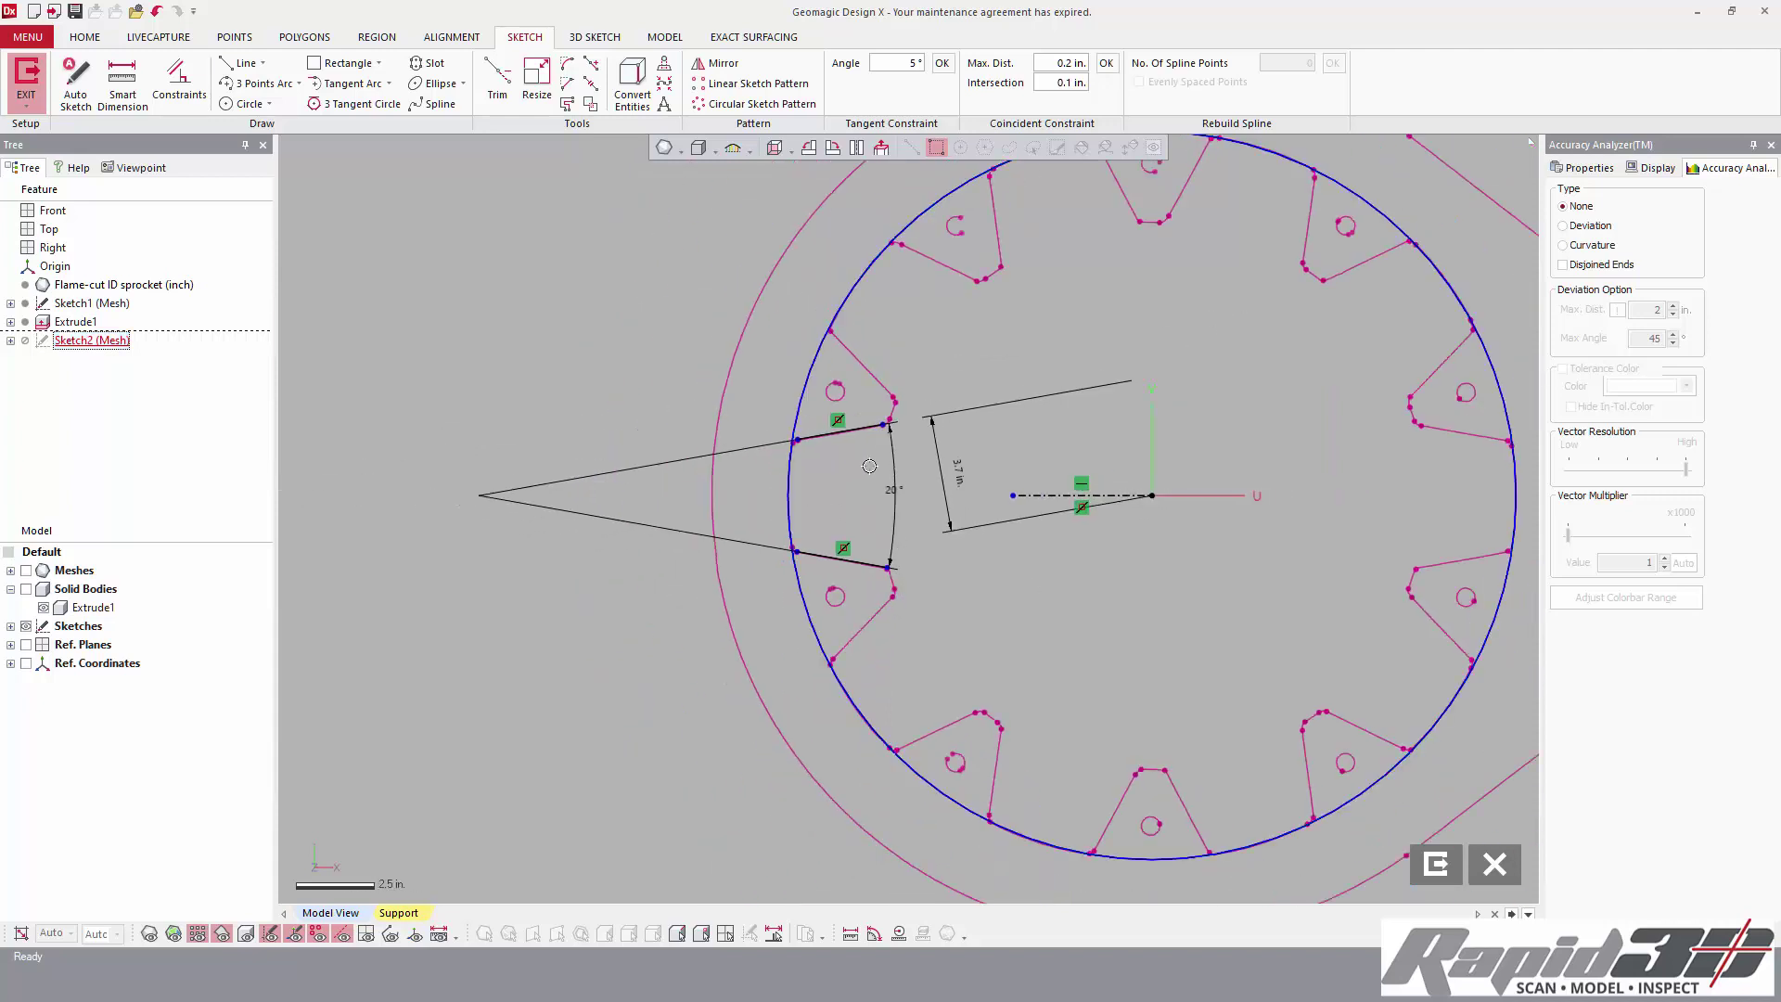
# - Dimension the radius of the circle through the tooth-gap bottoms and set it to 11.5 in
pyautogui.click(122, 86)
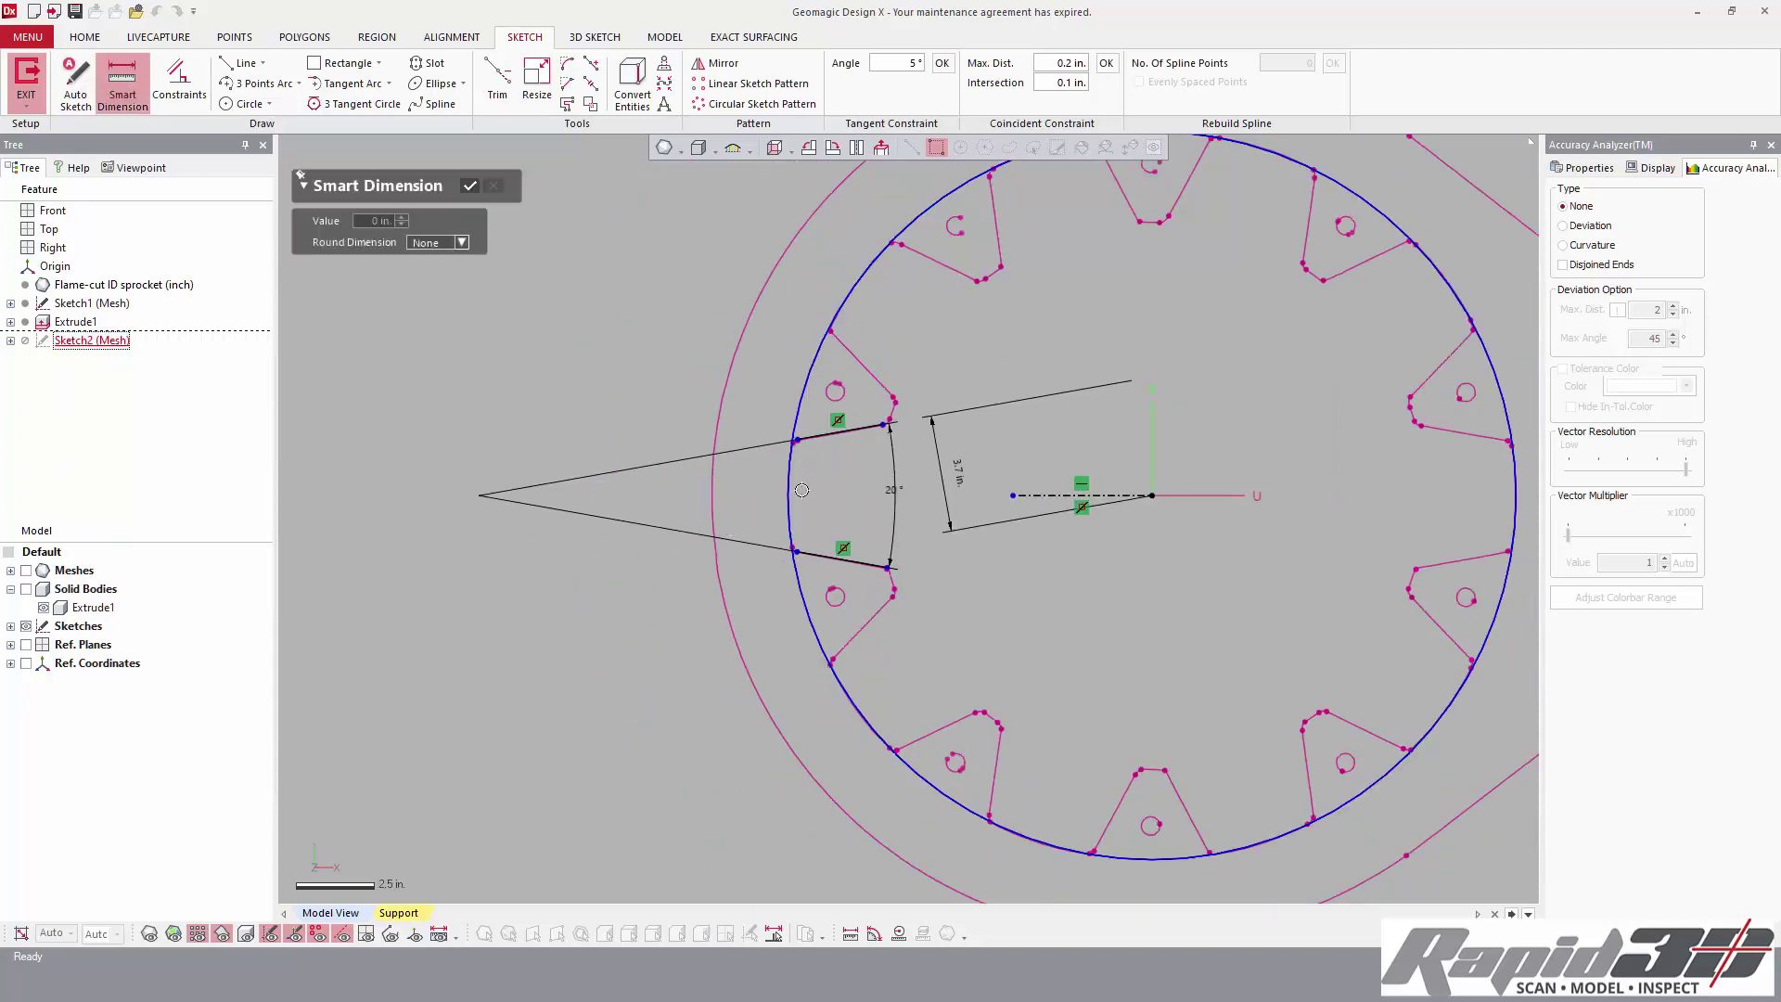
pyautogui.click(792, 489)
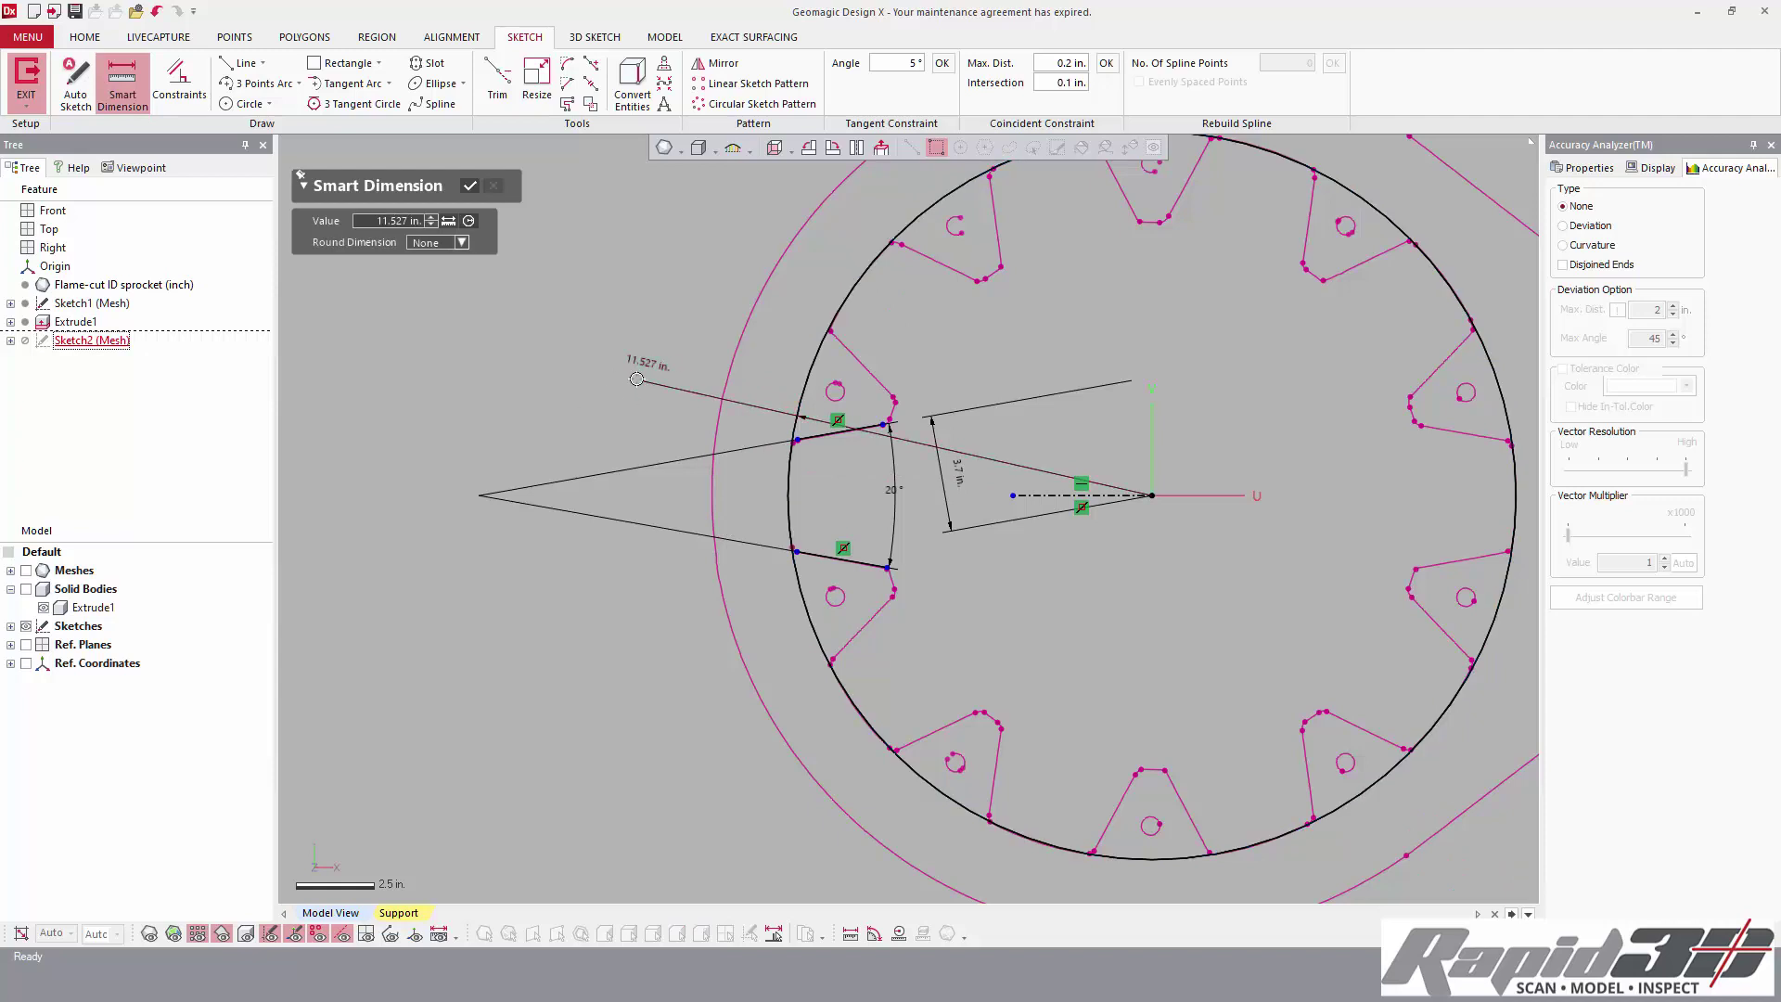
pyautogui.click(644, 371)
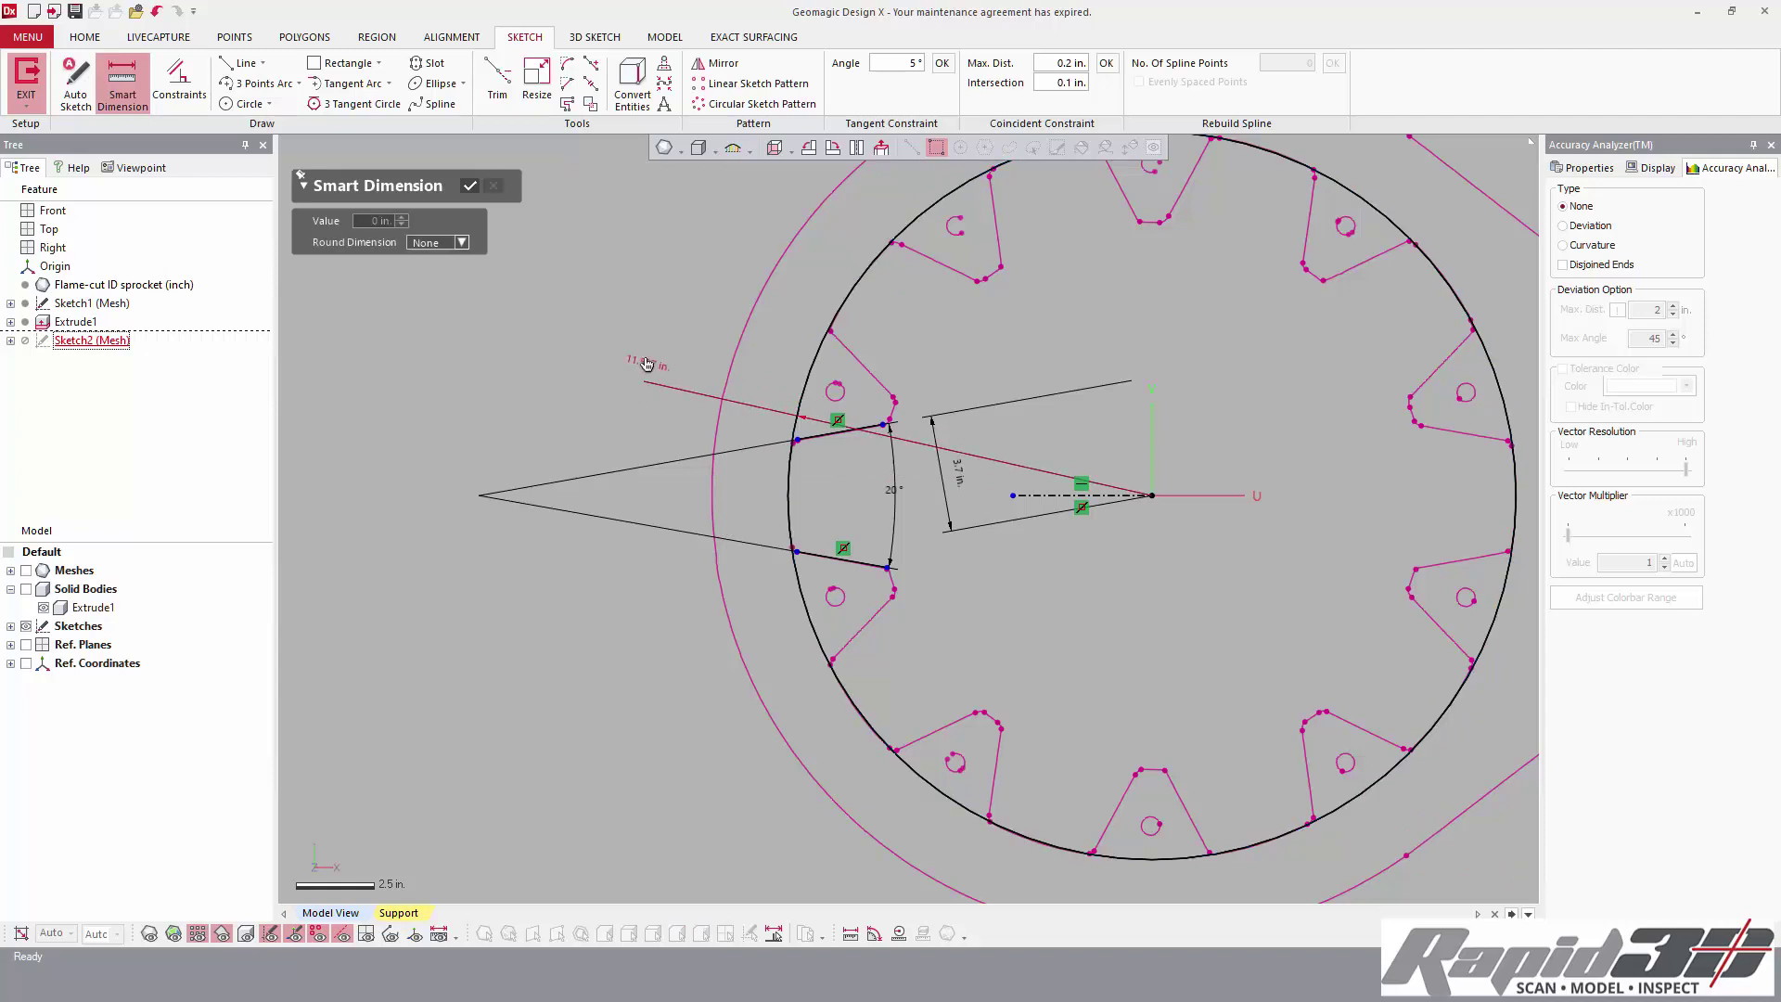
pyautogui.doubleClick(646, 364)
pyautogui.write('11.5')
pyautogui.press('Return')
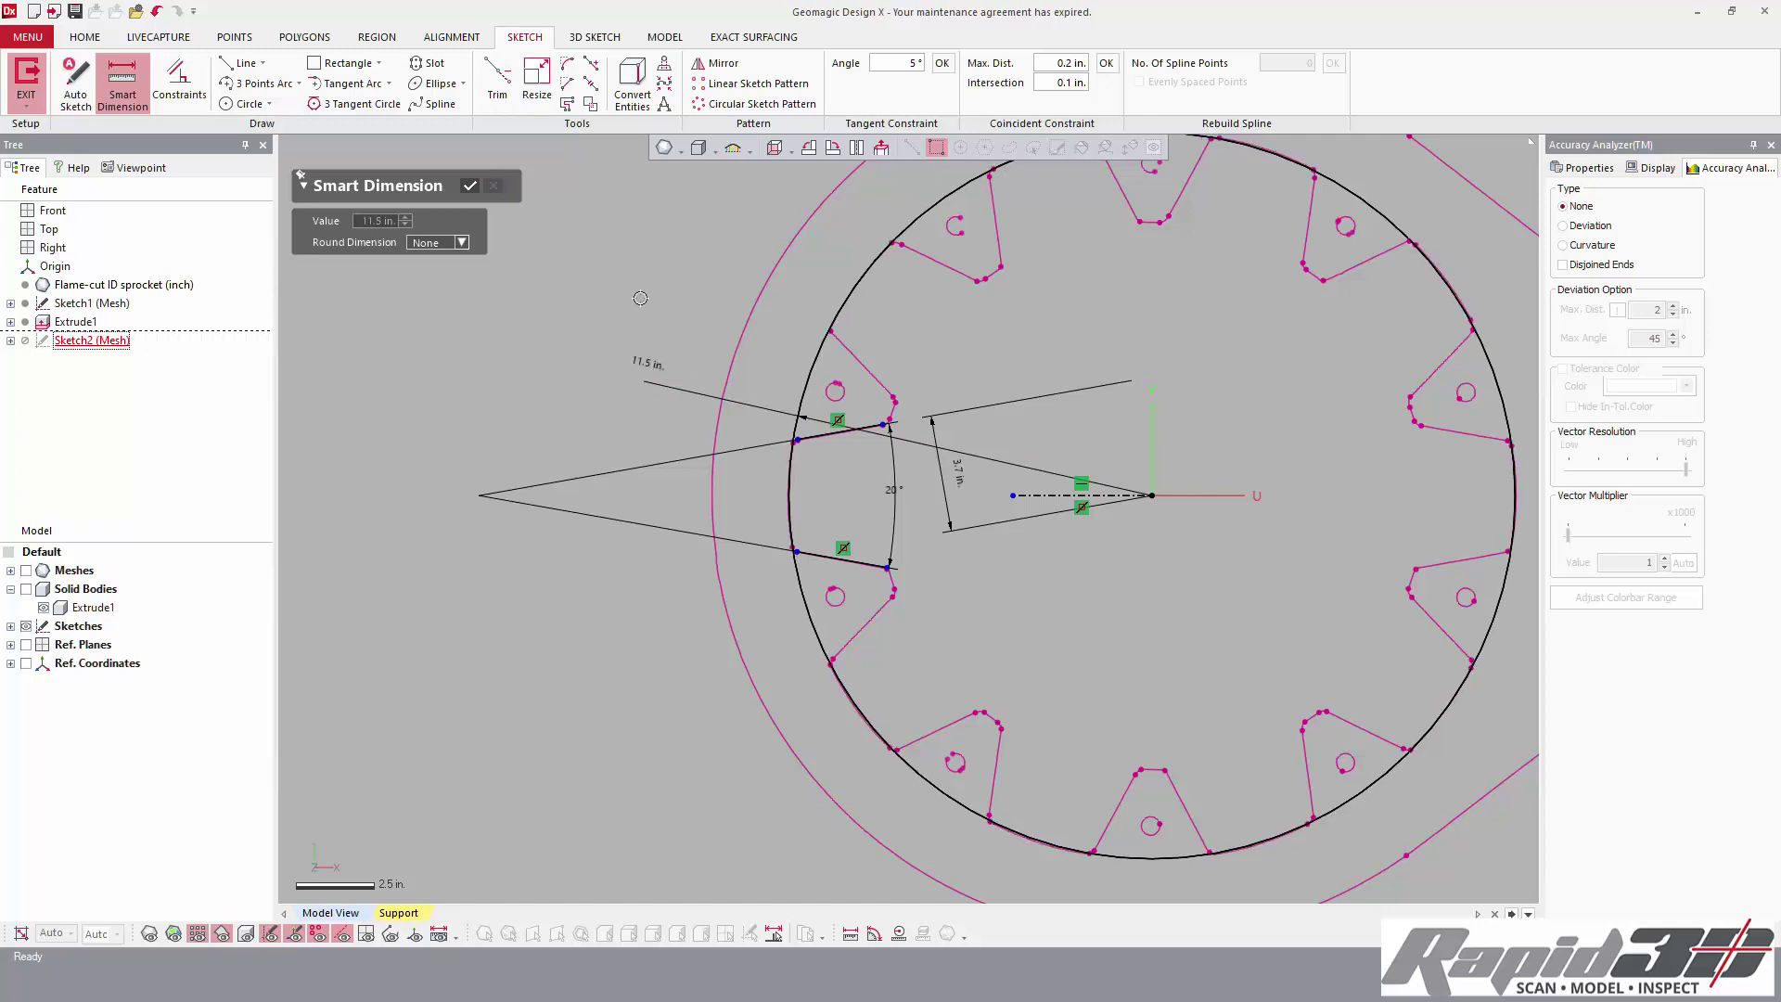
pyautogui.press('Escape')
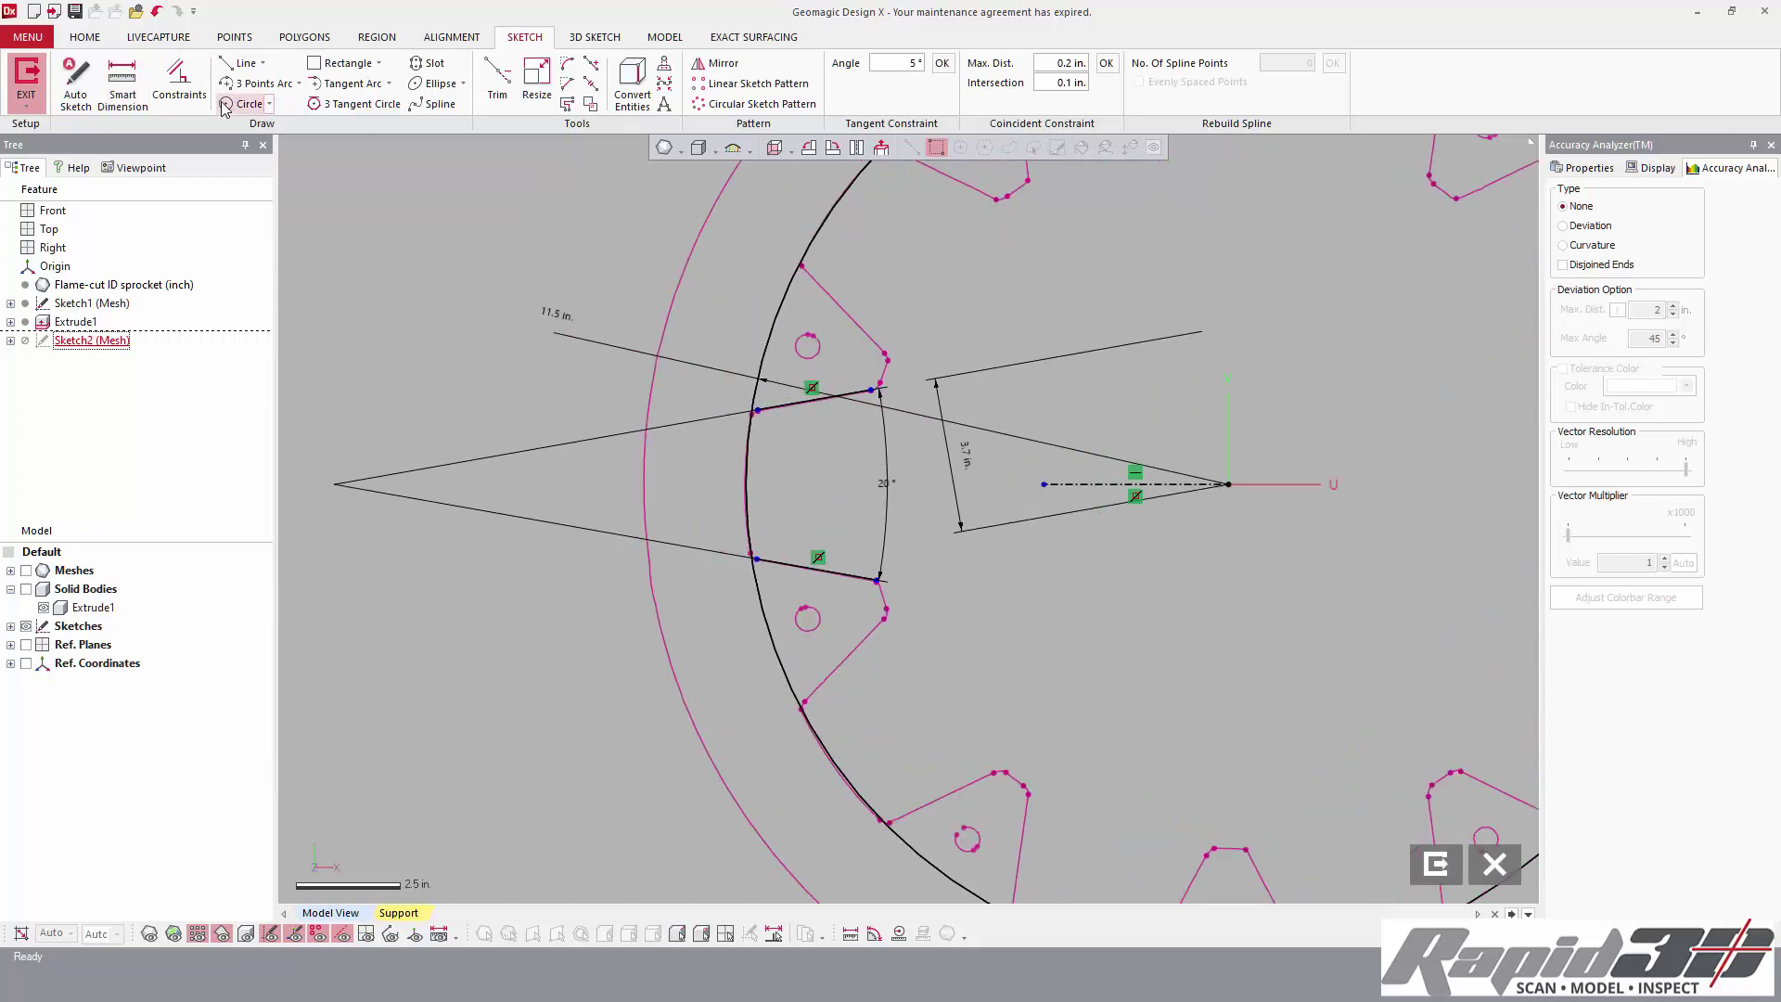
# - Sketch a second circle centred on the origin with a radius of about 7.75 in, inside the tooth tips
pyautogui.click(244, 103)
pyautogui.scroll(-3, 1257, 502)
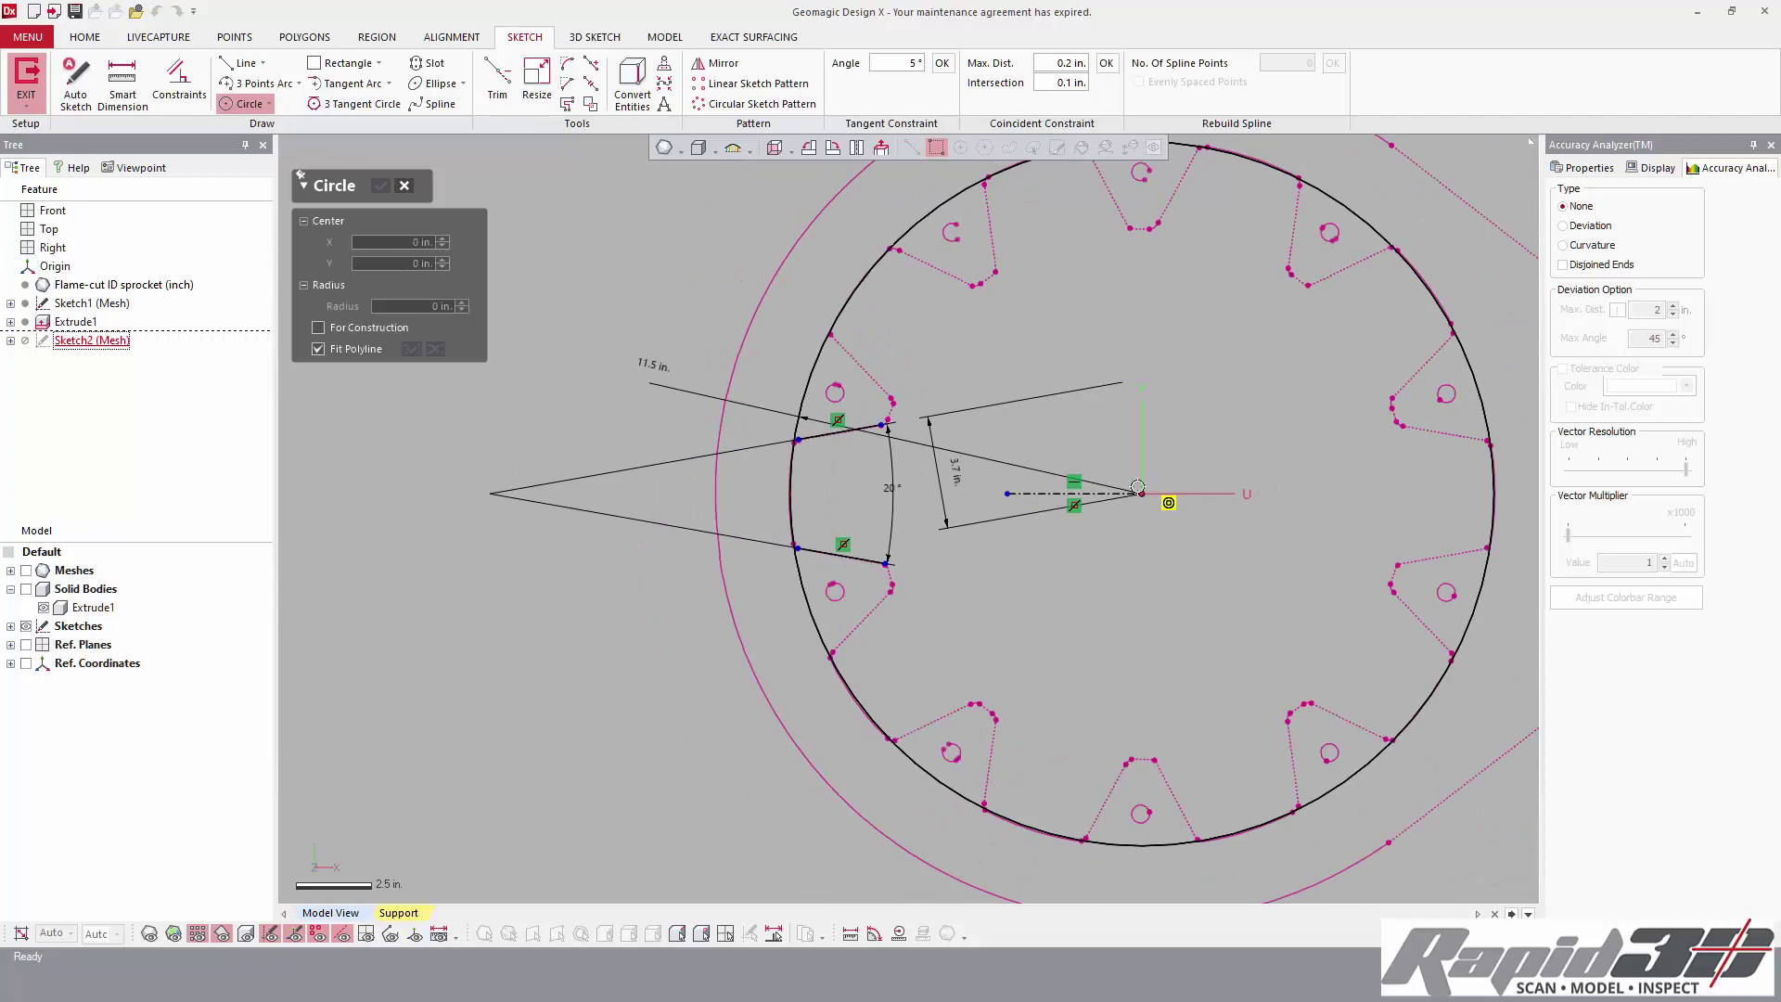
pyautogui.click(1144, 493)
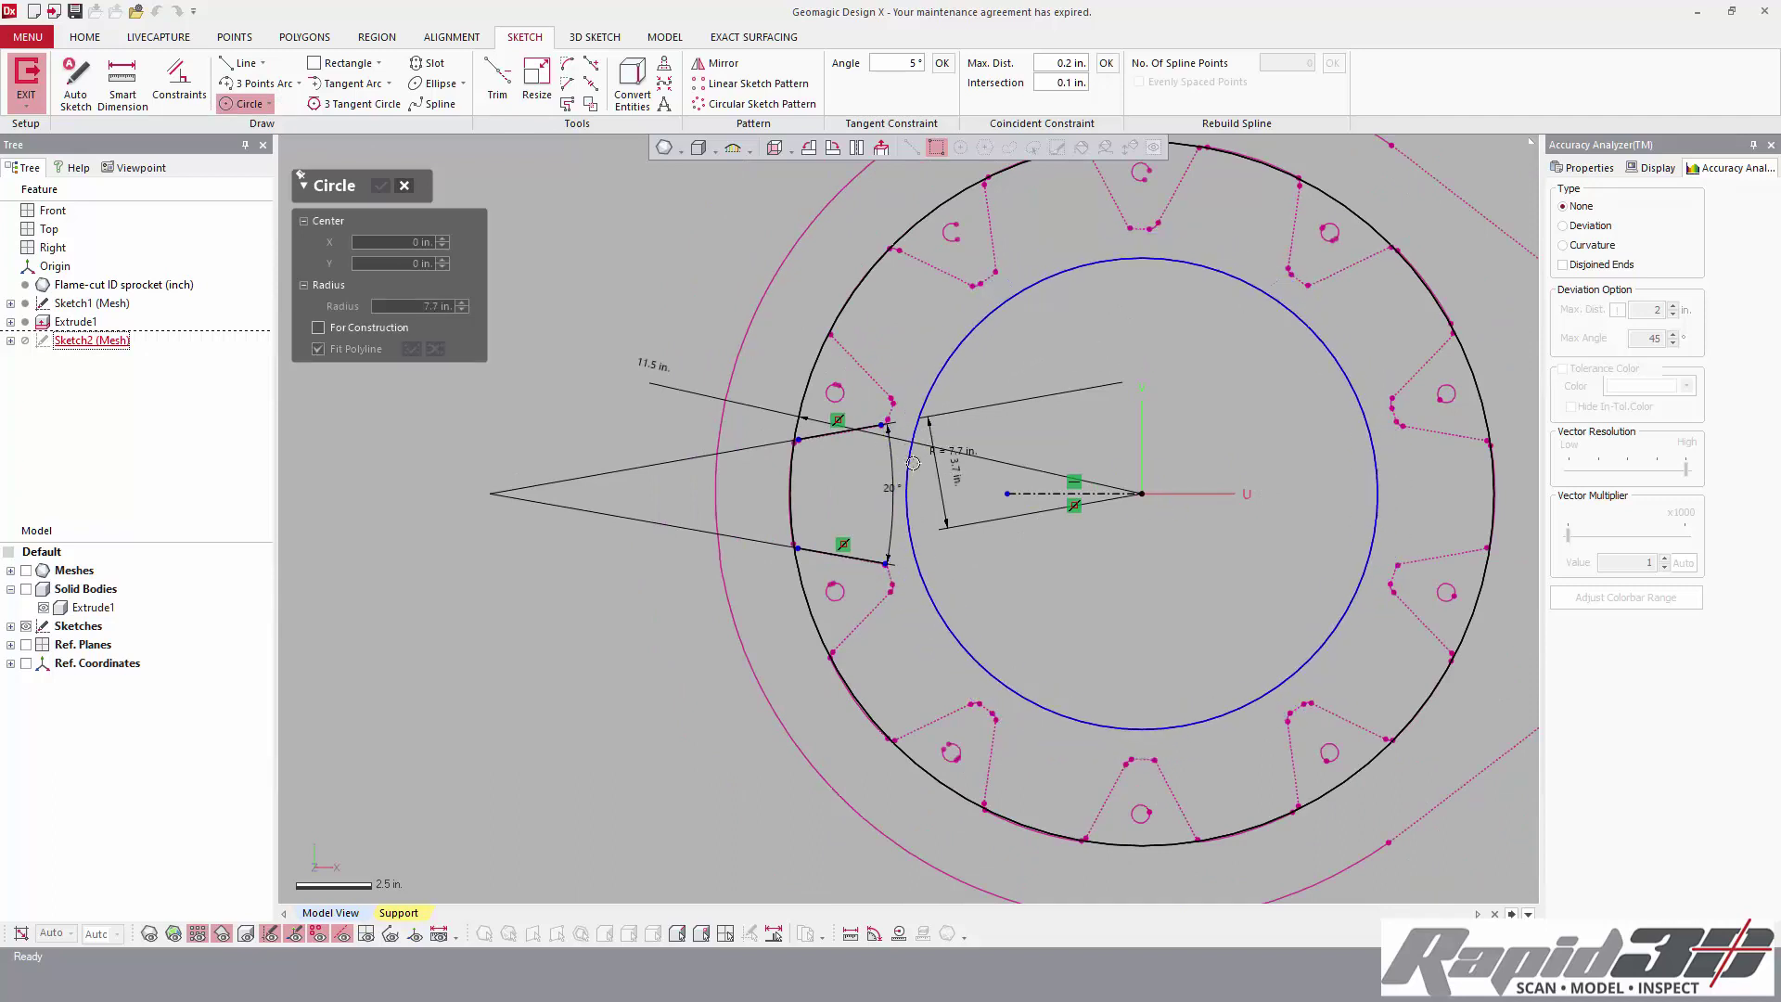
pyautogui.click(907, 420)
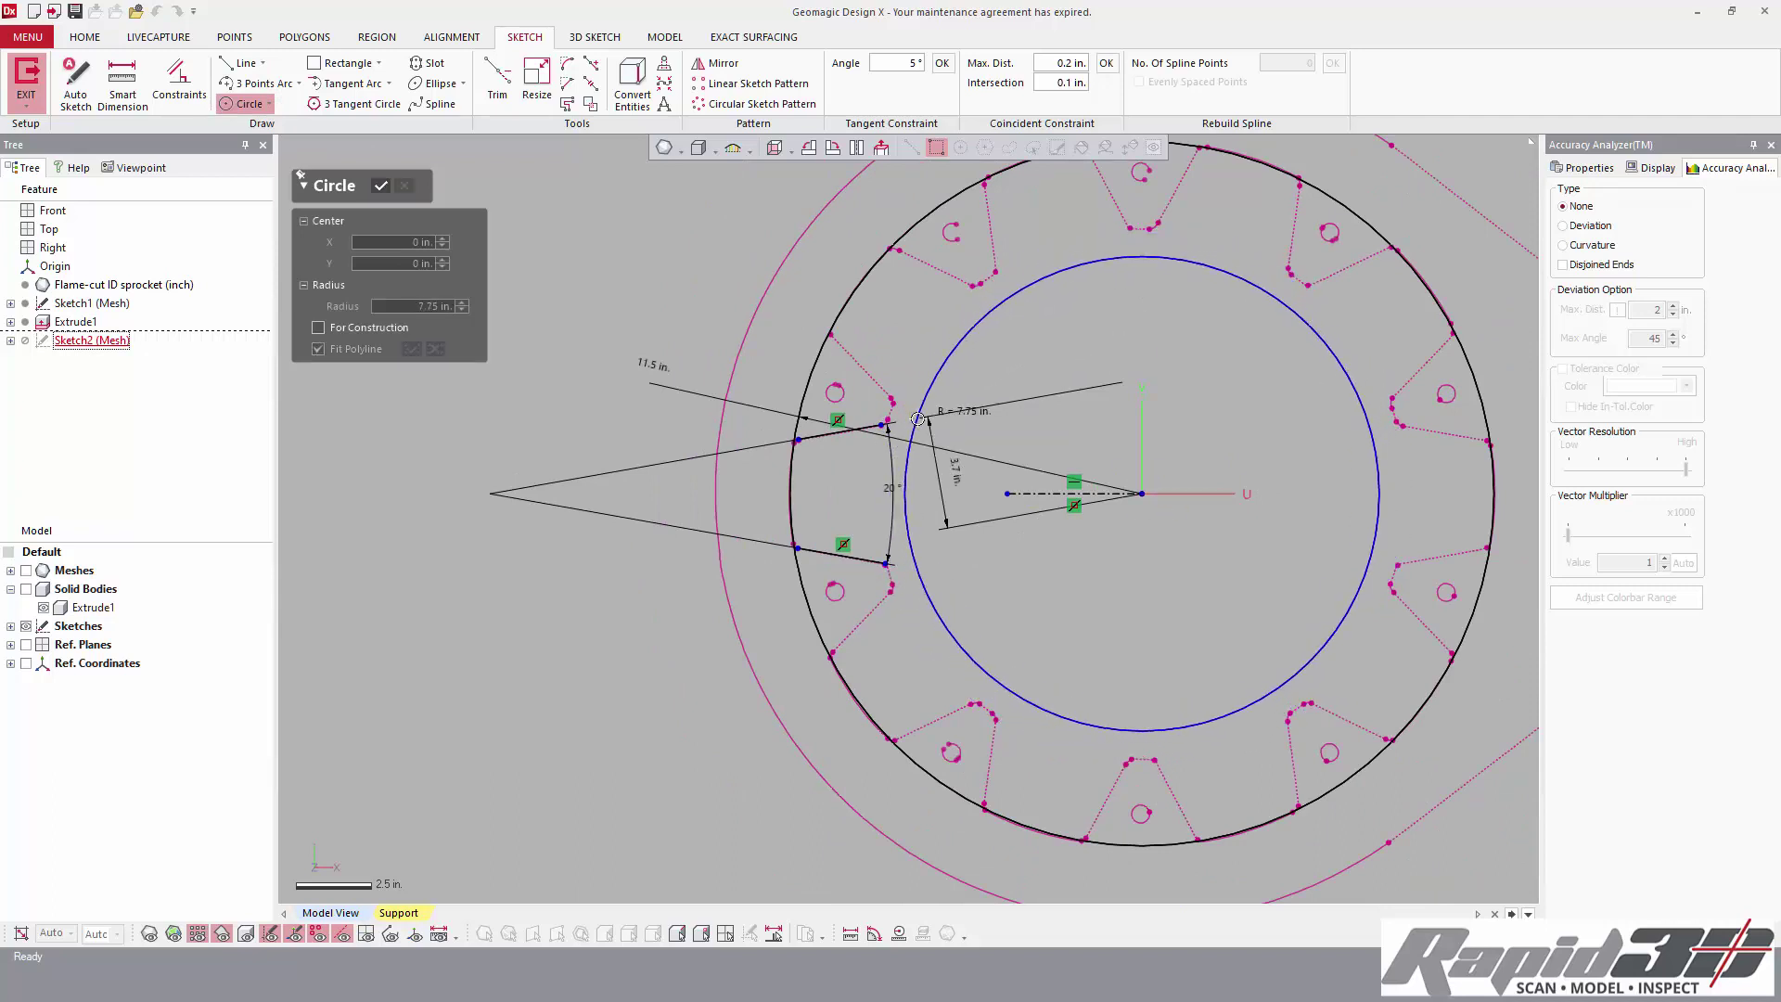
pyautogui.click(381, 187)
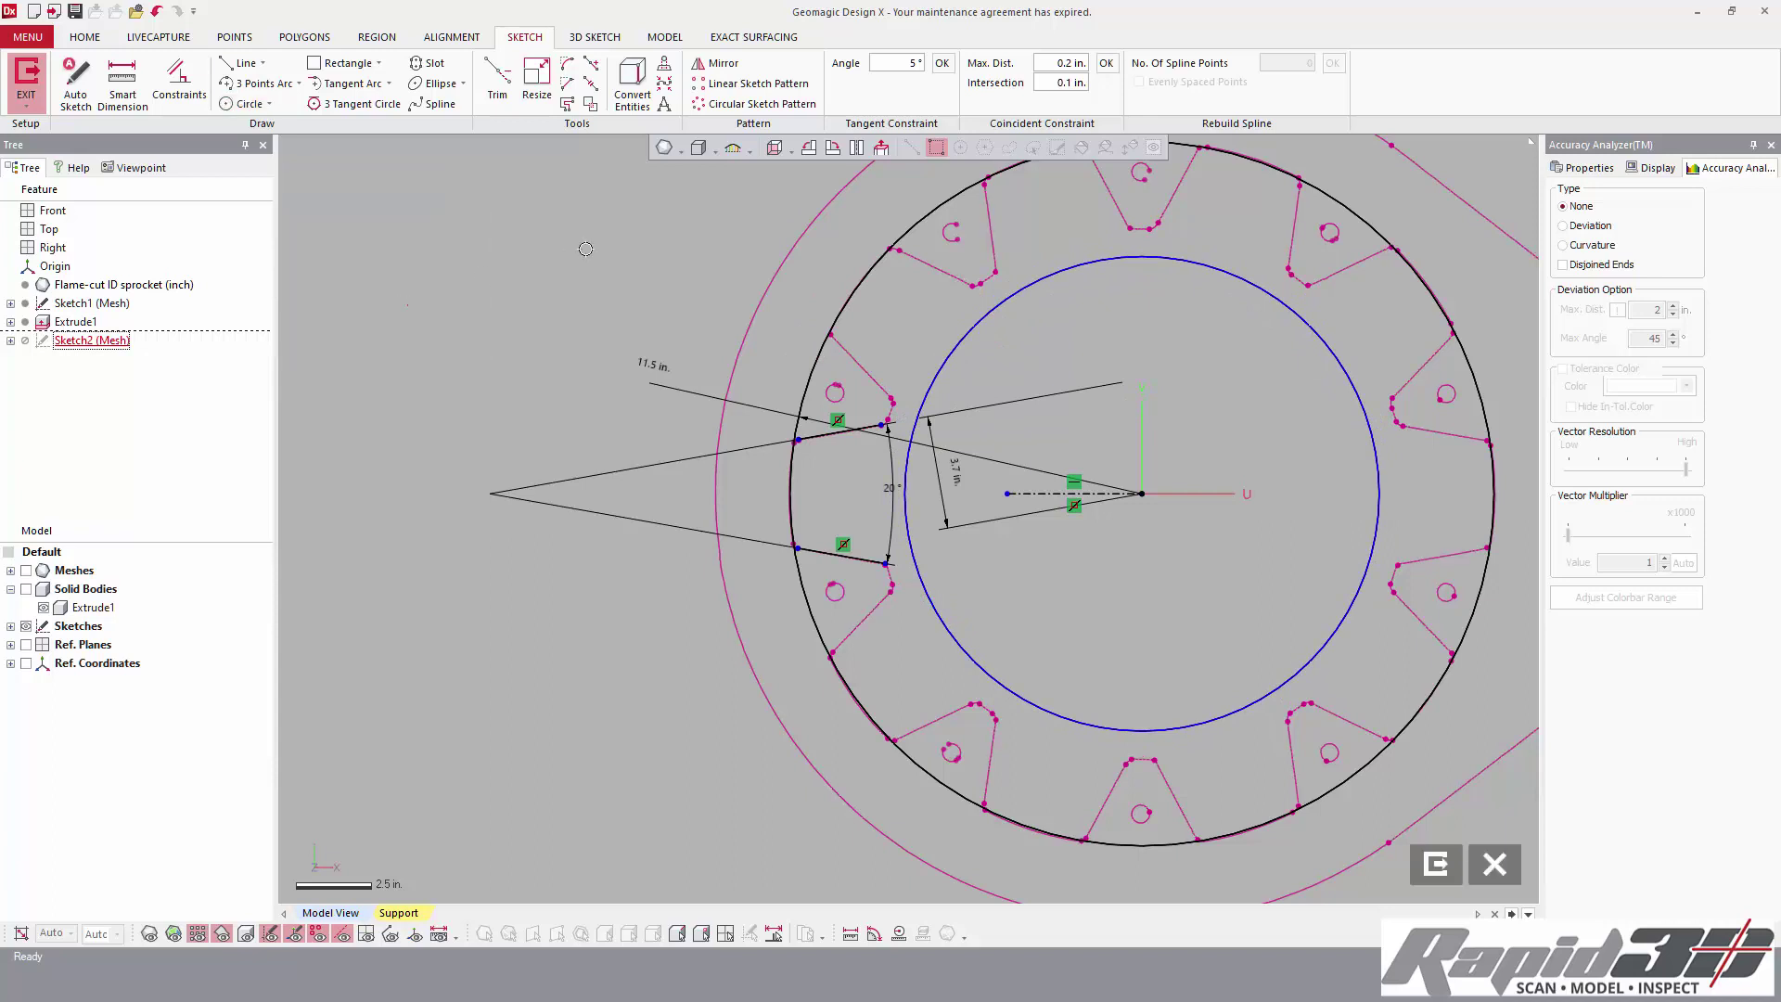
# - Extend both ends of the two flank lines to meet the inner and outer circles
pyautogui.click(591, 63)
pyautogui.click(872, 427)
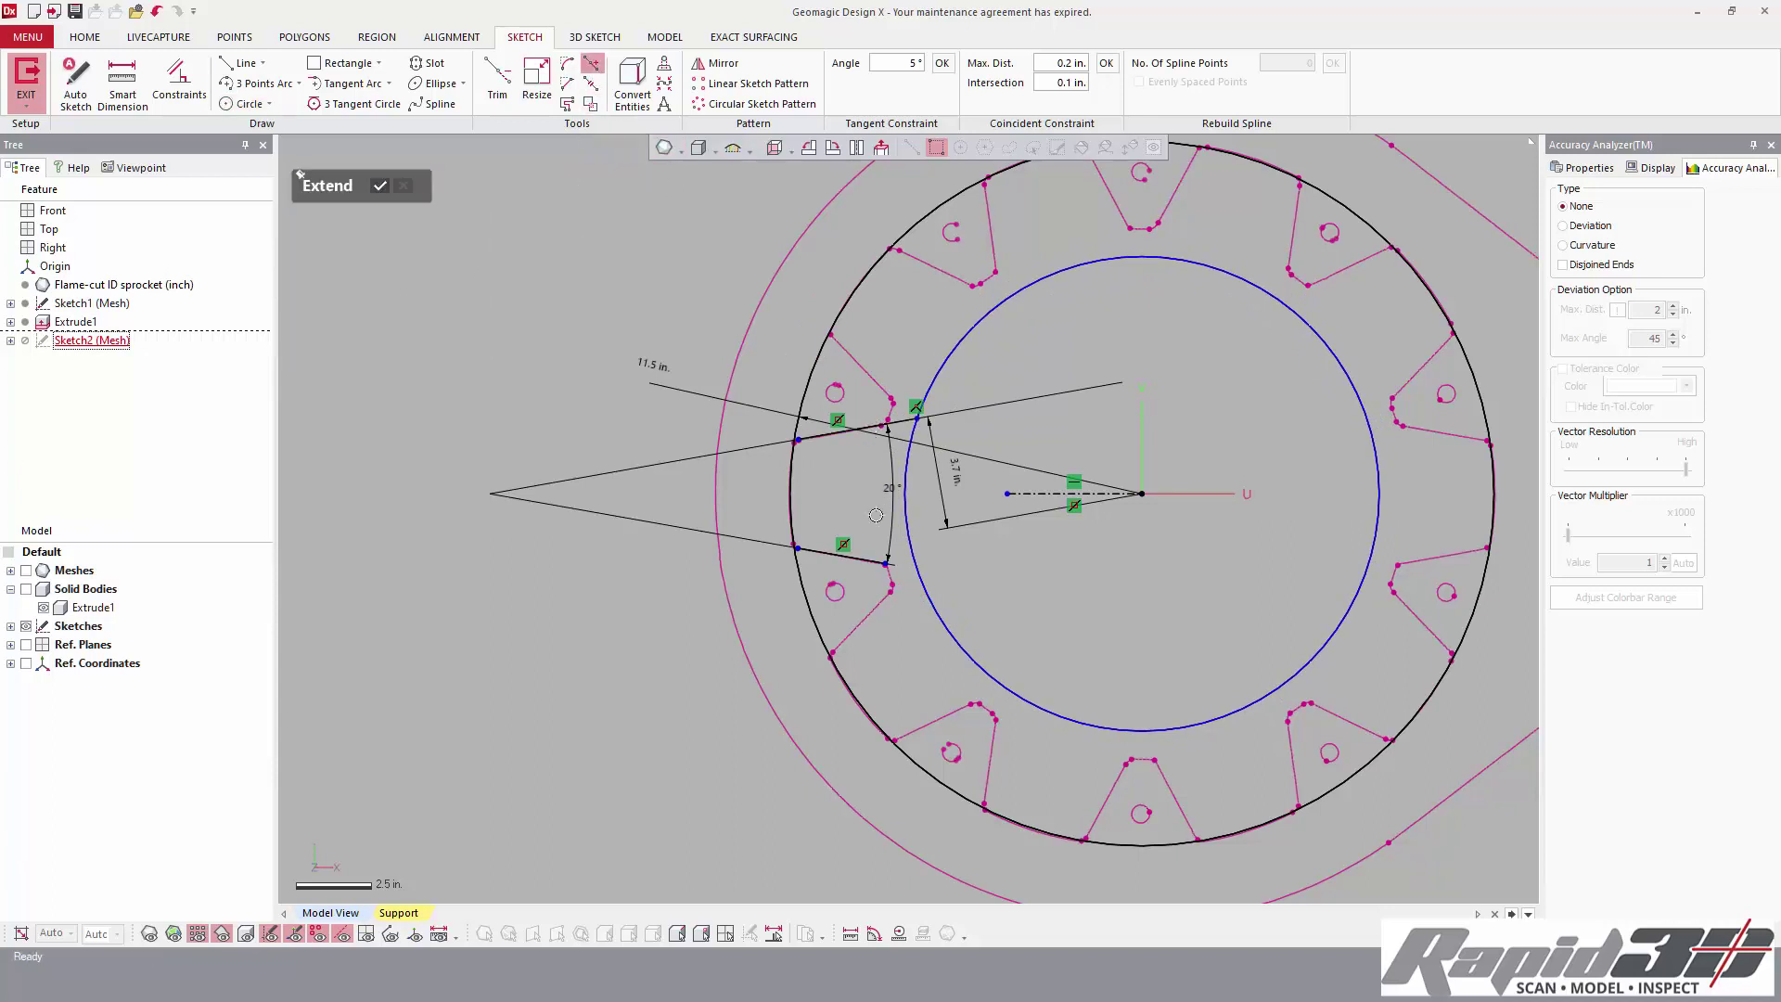
pyautogui.click(816, 553)
pyautogui.click(815, 443)
pyautogui.click(387, 190)
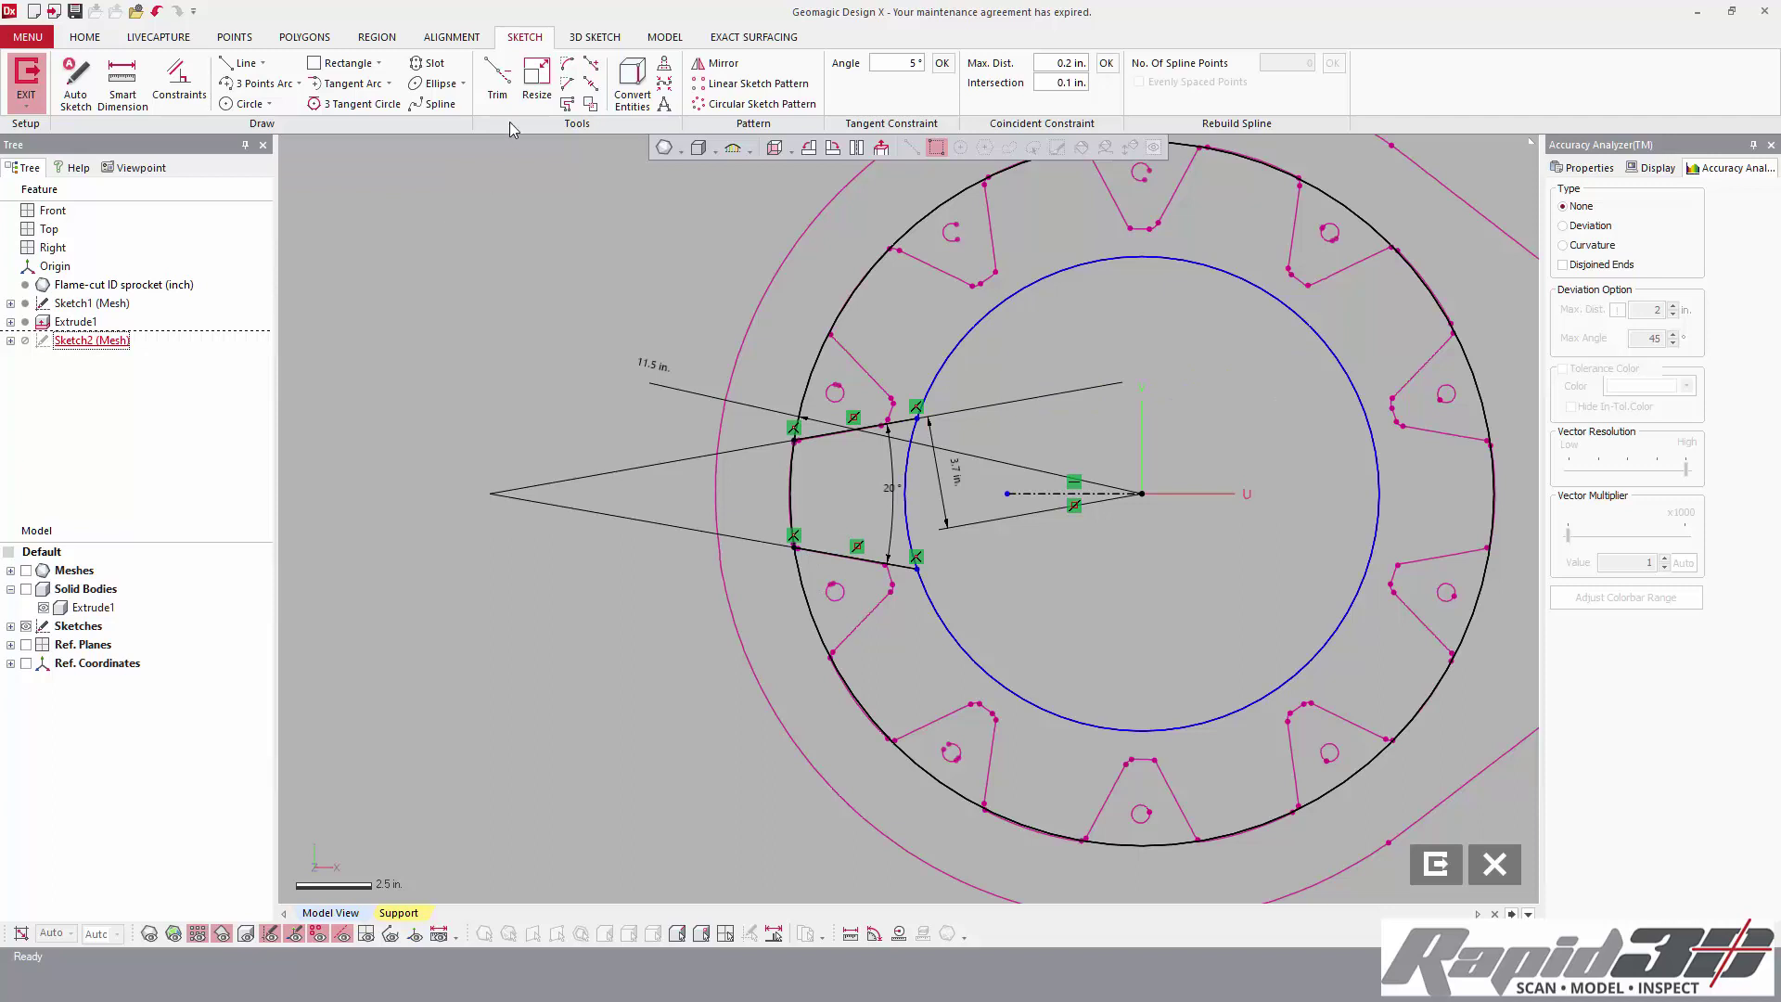
# - Trim both circles down to the arcs between the flank lines, closing the tooth-gap profile, and finish the sketch
pyautogui.click(499, 83)
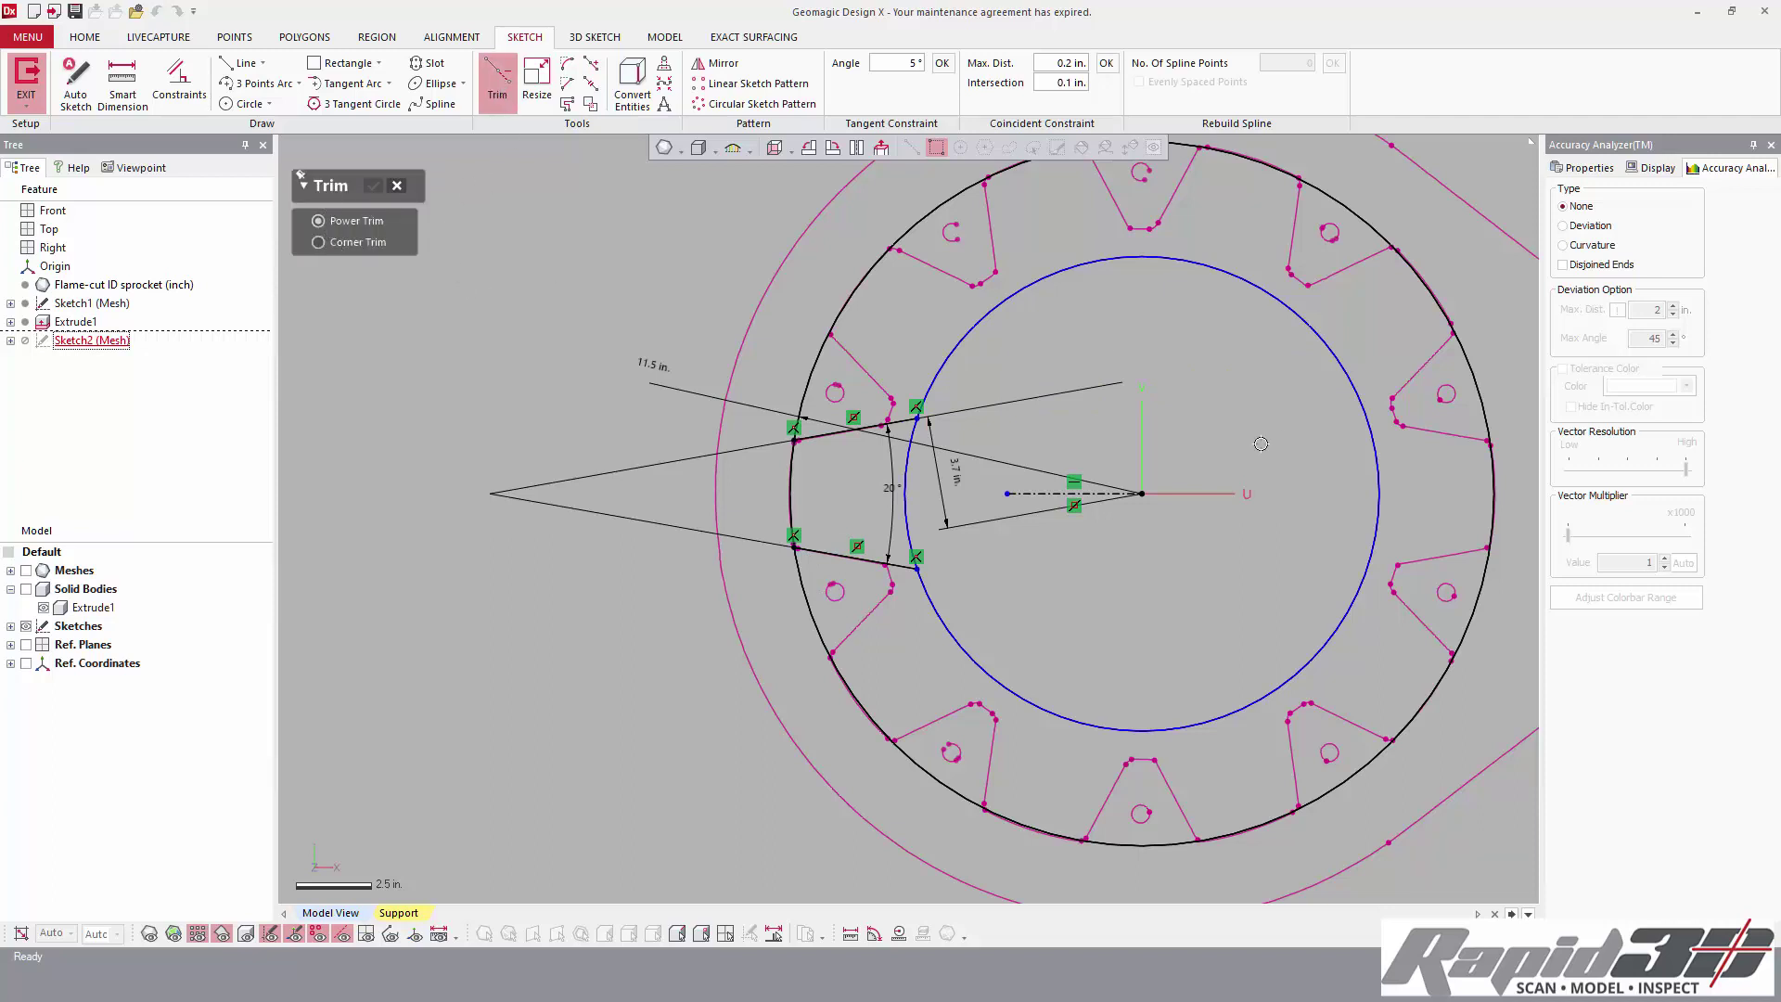
pyautogui.click(960, 353)
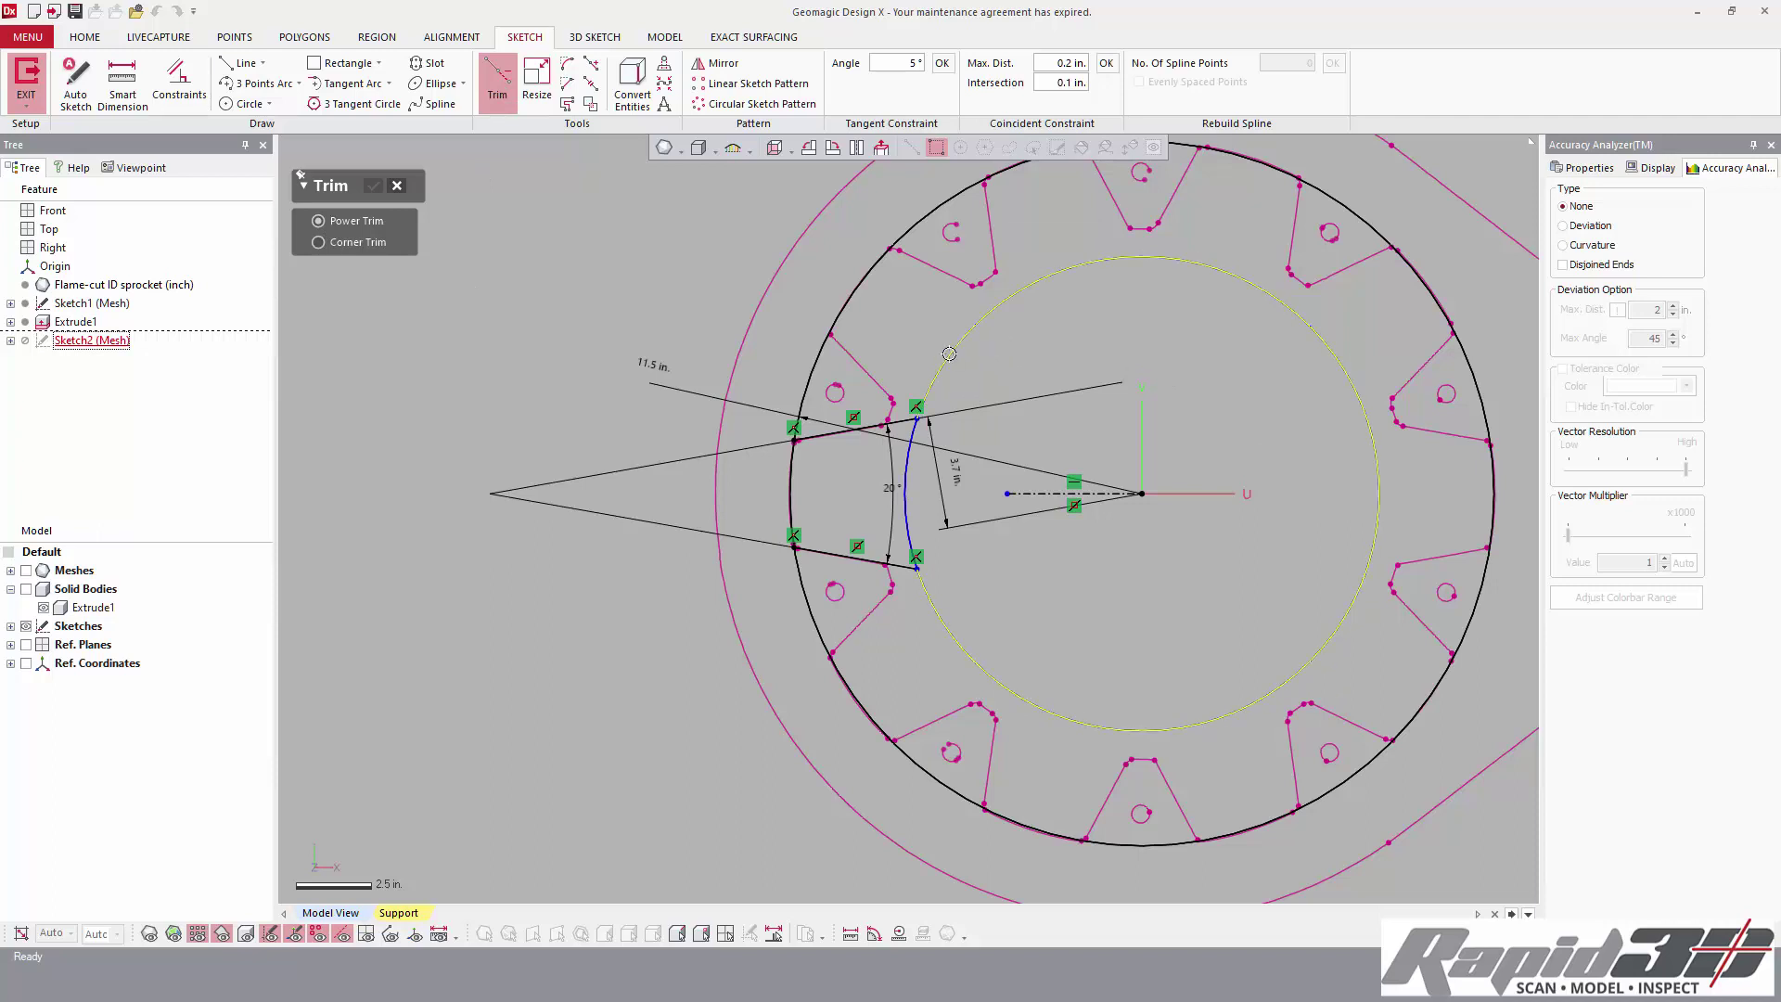
pyautogui.click(799, 398)
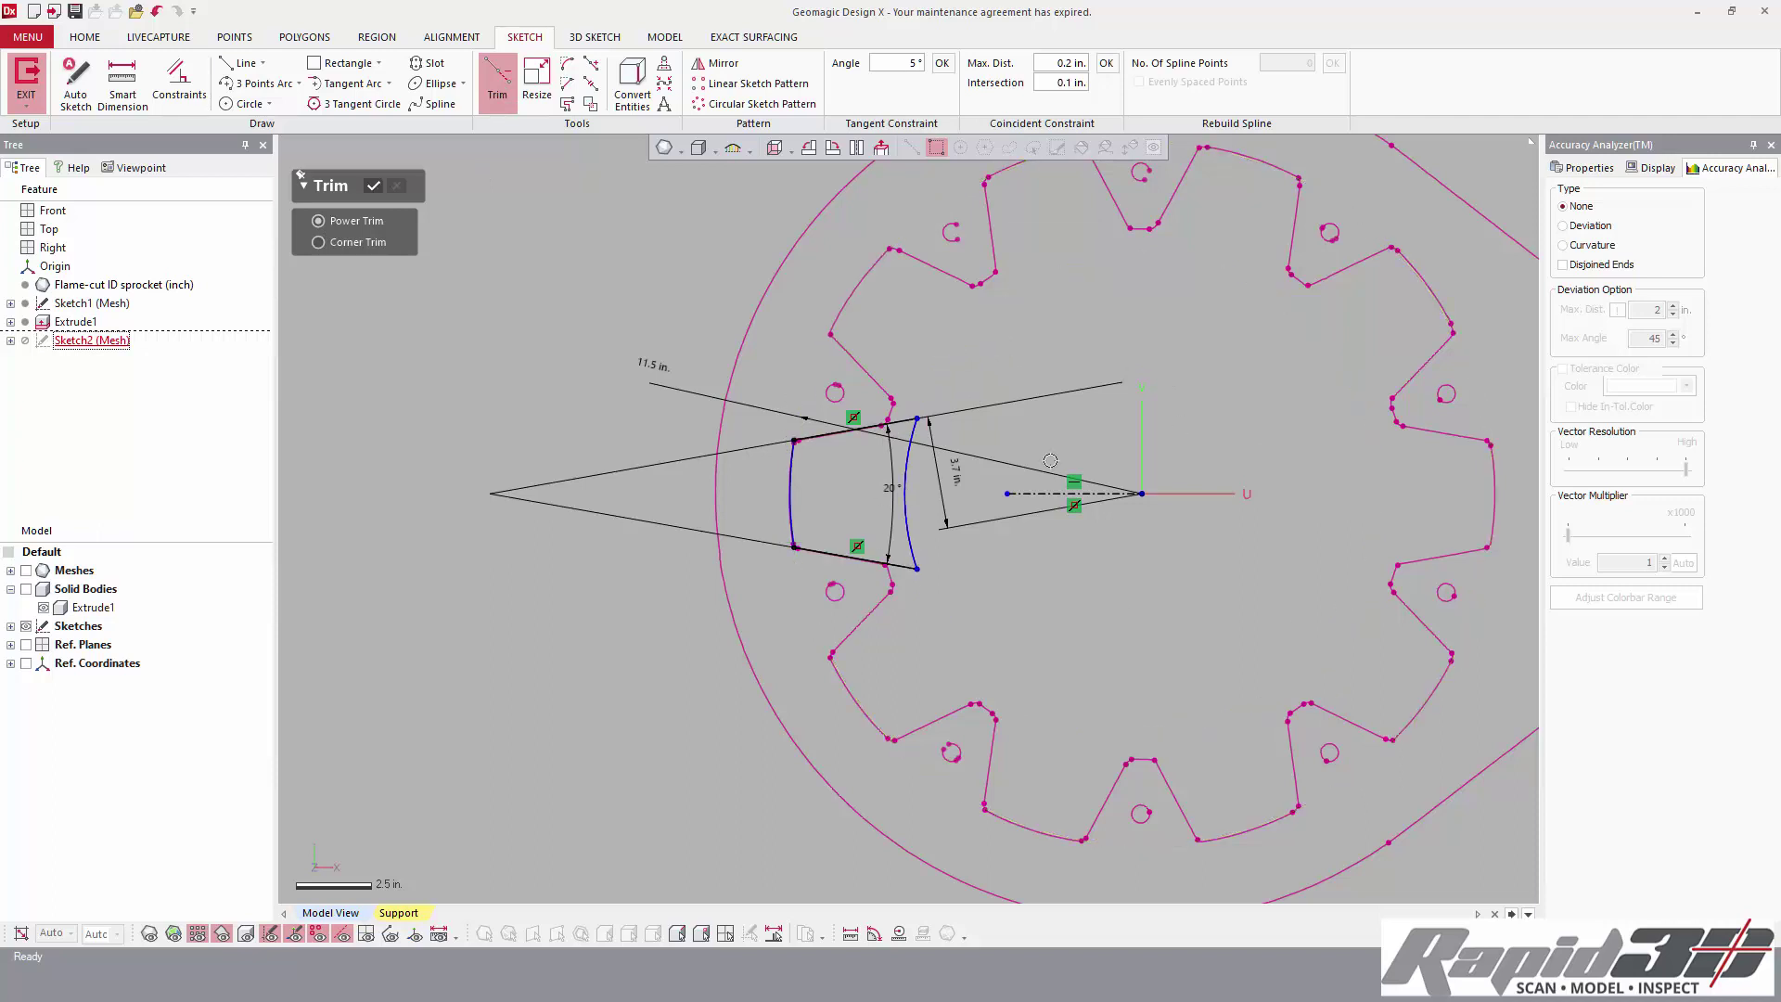
pyautogui.click(372, 188)
pyautogui.click(26, 81)
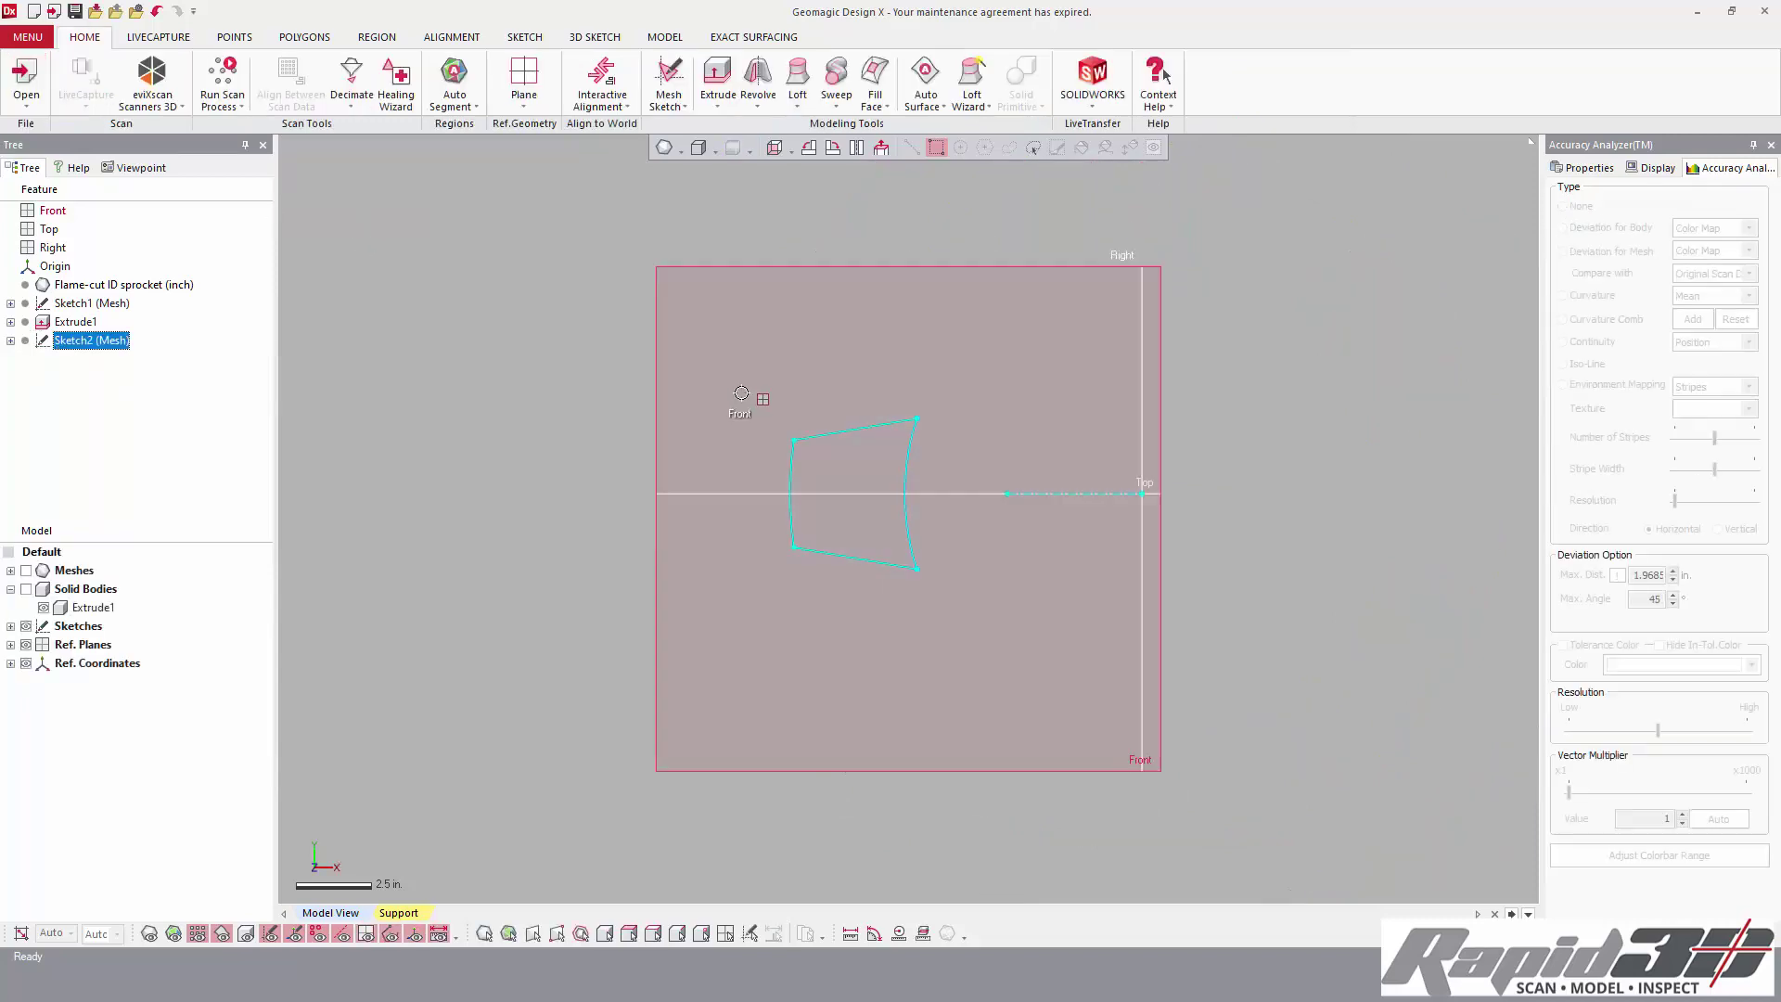
# - Show the solid body and extrude the tooth-gap profile Through All in the flipped direction as a separate body, without Cut or Merge
pyautogui.click(26, 589)
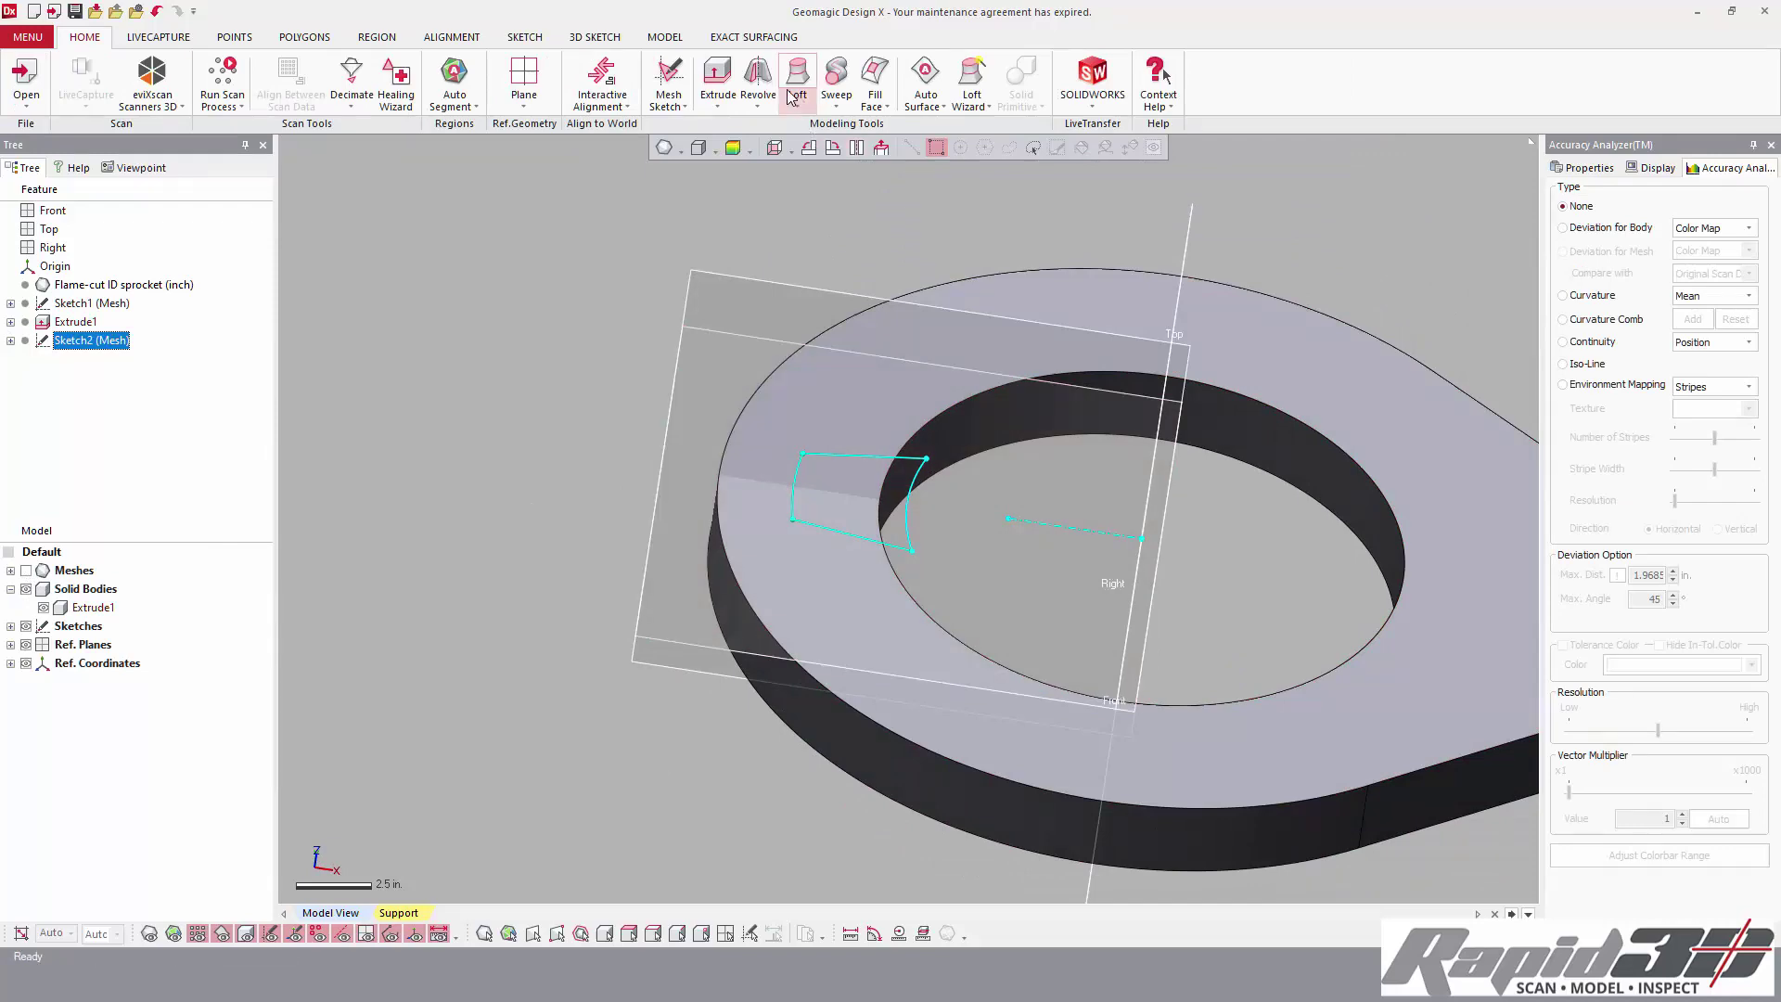
pyautogui.click(719, 81)
pyautogui.moveTo(705, 427); pyautogui.dragTo(688, 490, button='right')
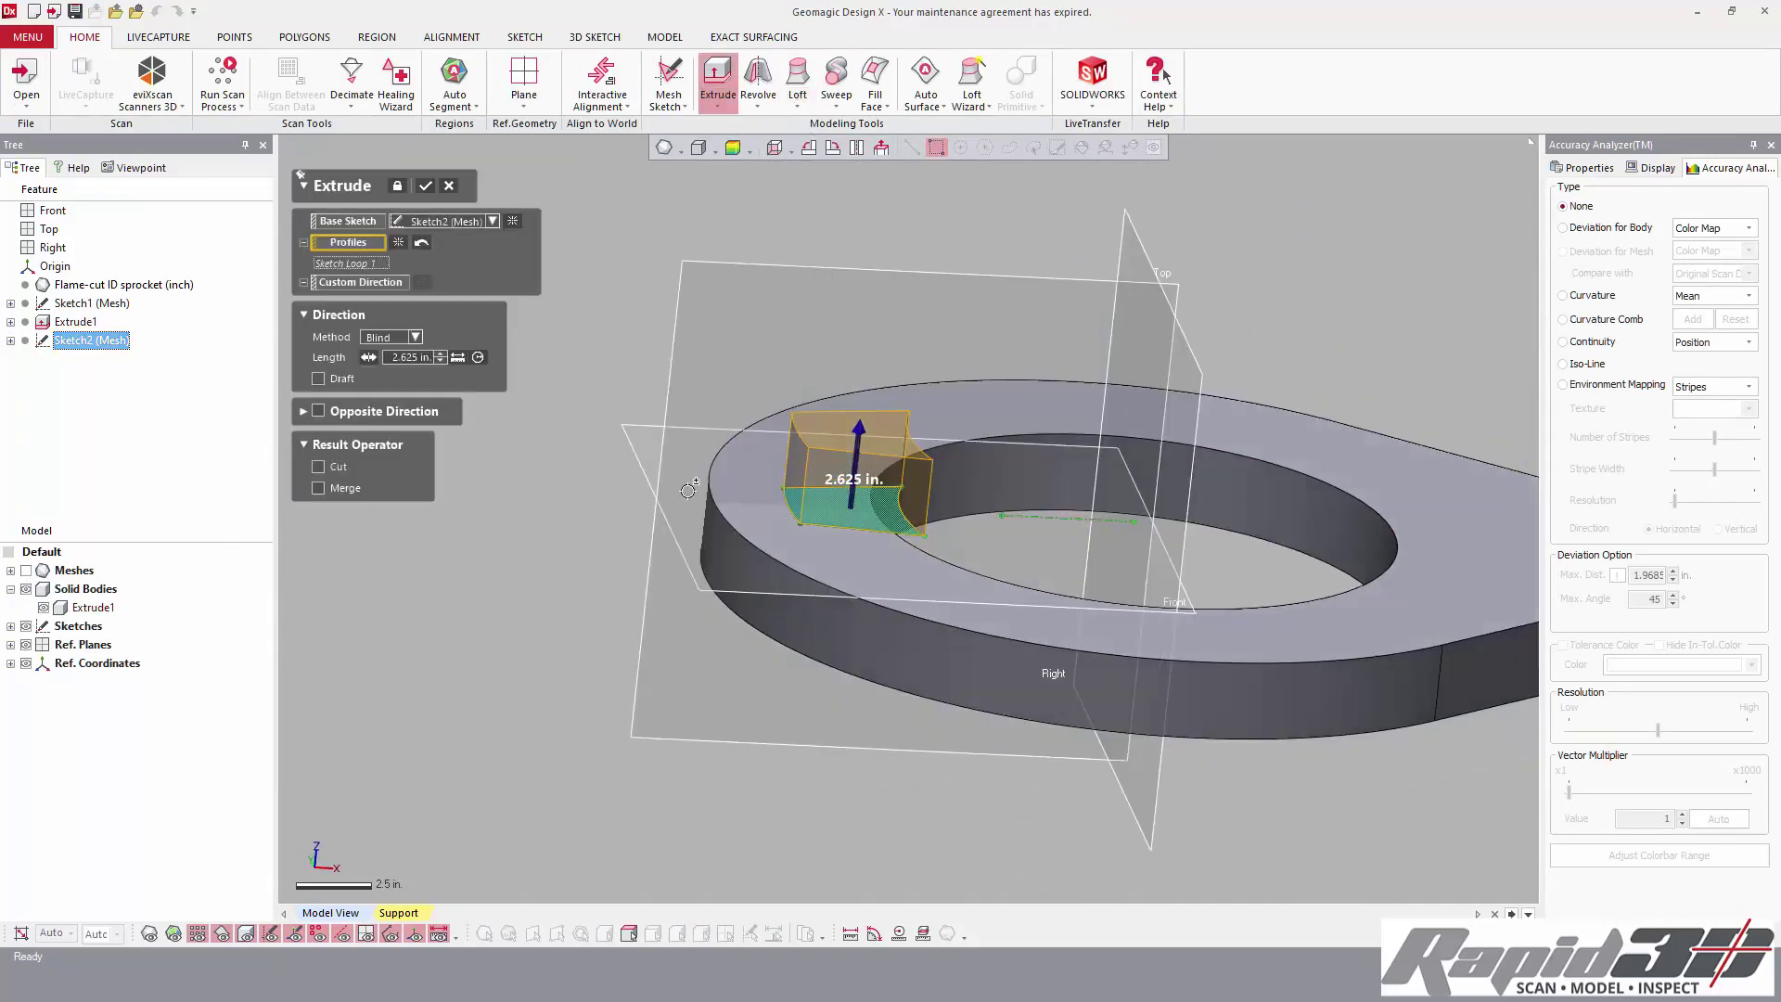
pyautogui.click(368, 357)
pyautogui.moveTo(557, 389); pyautogui.dragTo(572, 348, button='right')
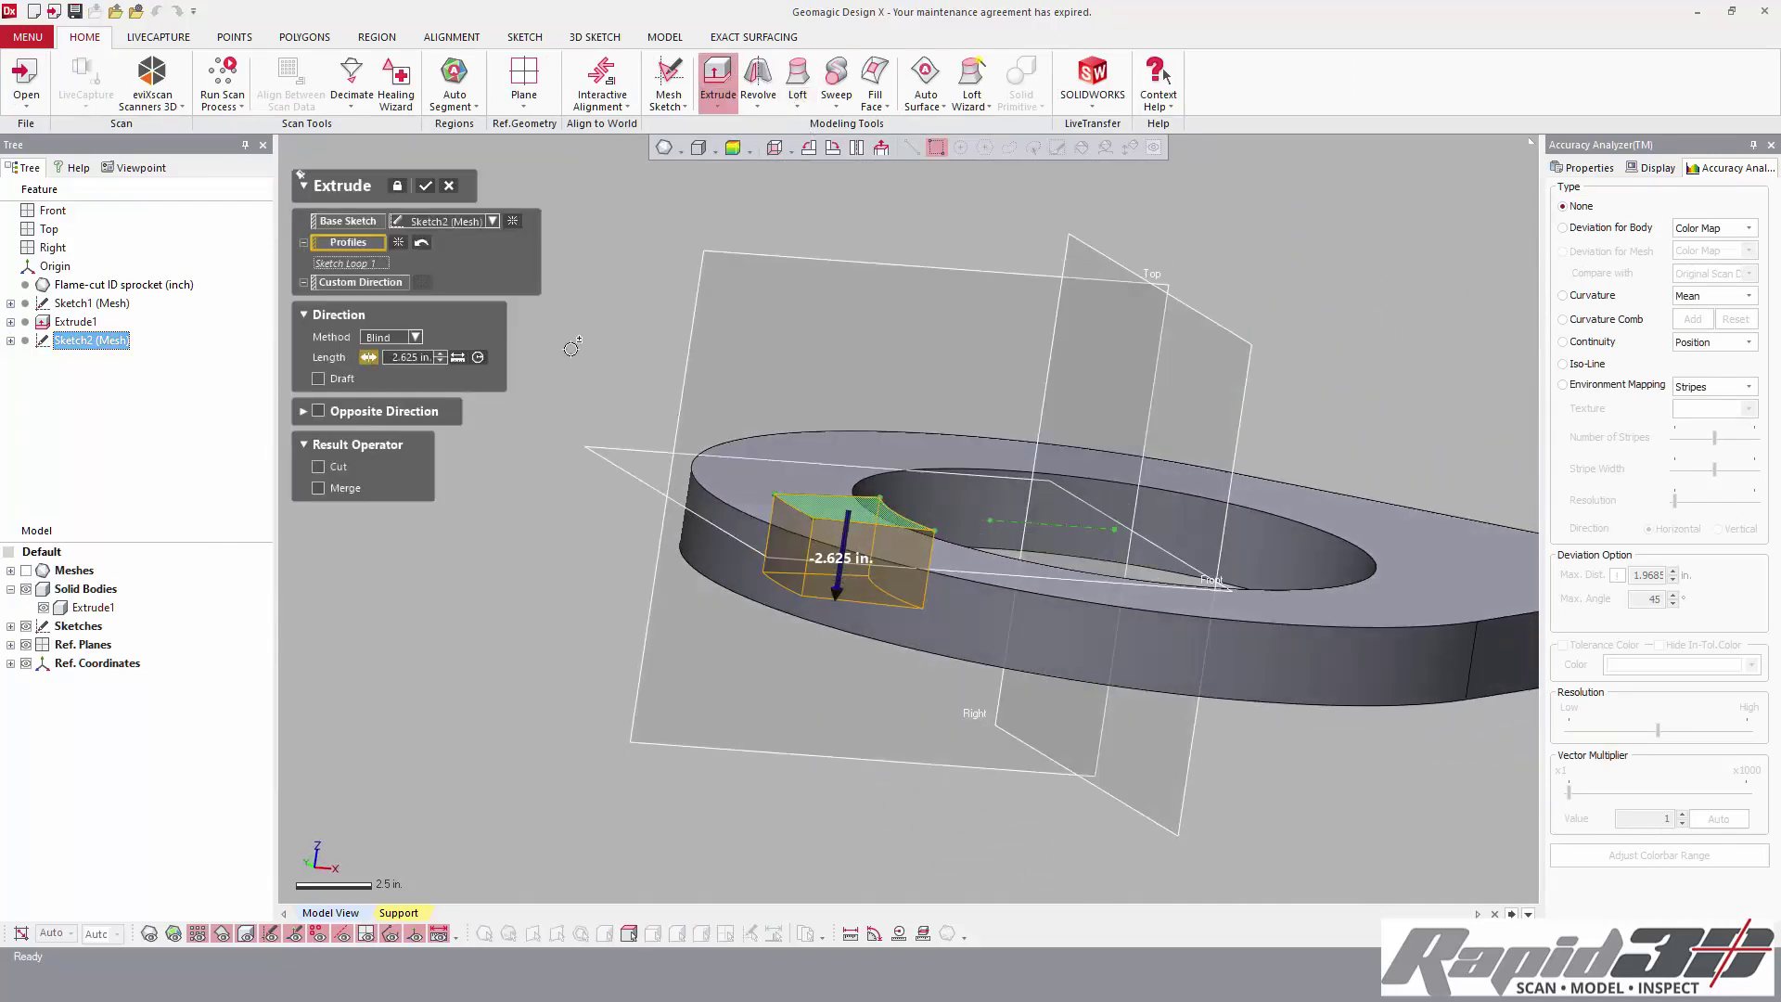
pyautogui.click(402, 347)
pyautogui.click(394, 416)
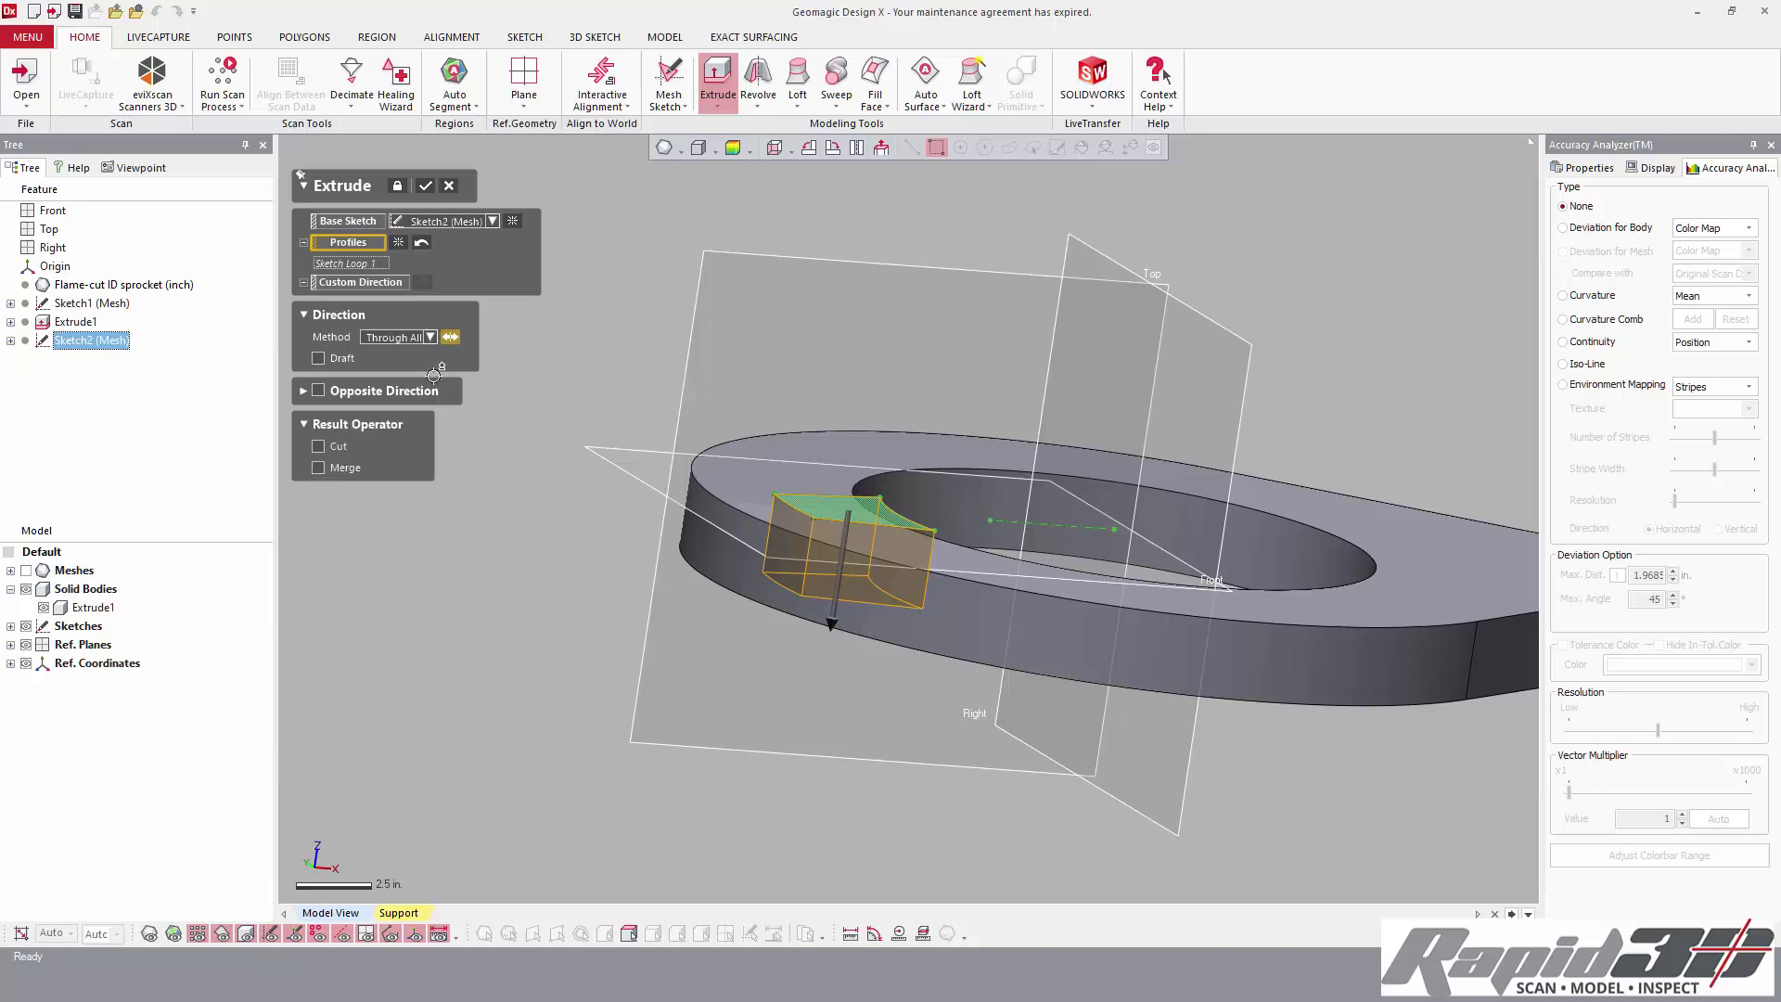
pyautogui.click(426, 188)
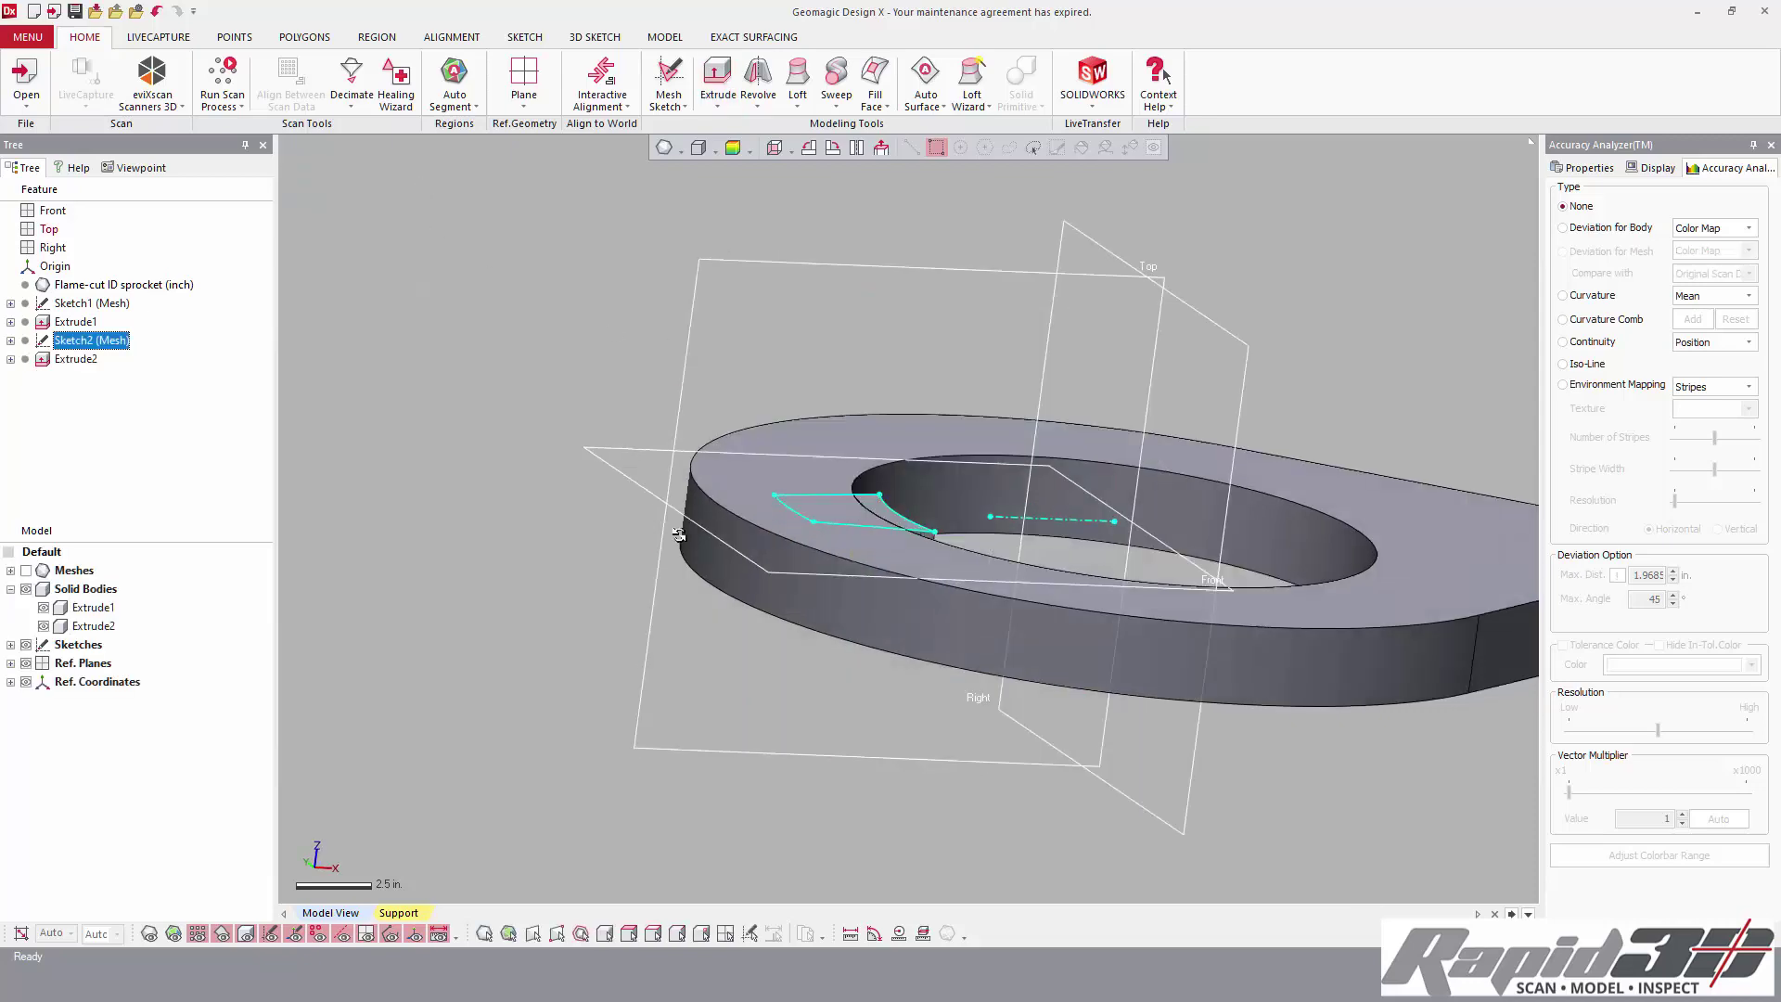
# - Show the scan mesh and start a mesh sketch on the Front plane with the section polyline offset 0.2 in
pyautogui.moveTo(438, 250); pyautogui.dragTo(510, 381, button='right')
pyautogui.click(512, 385)
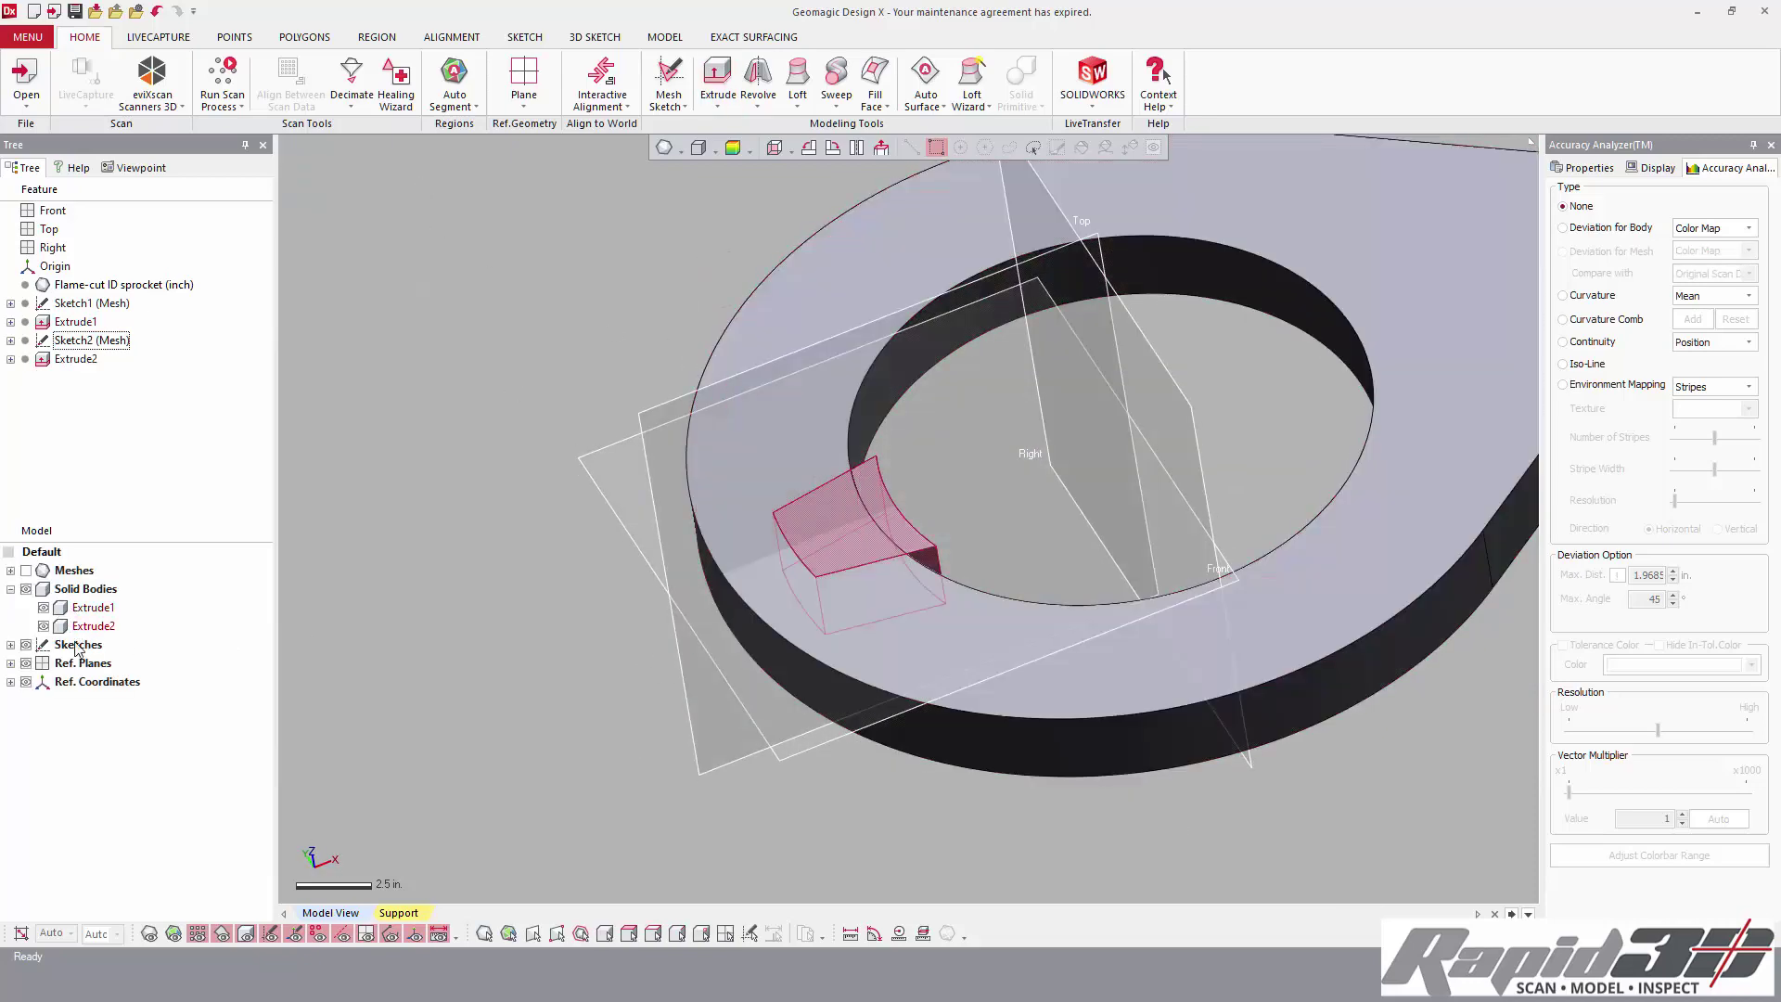
pyautogui.click(214, 627)
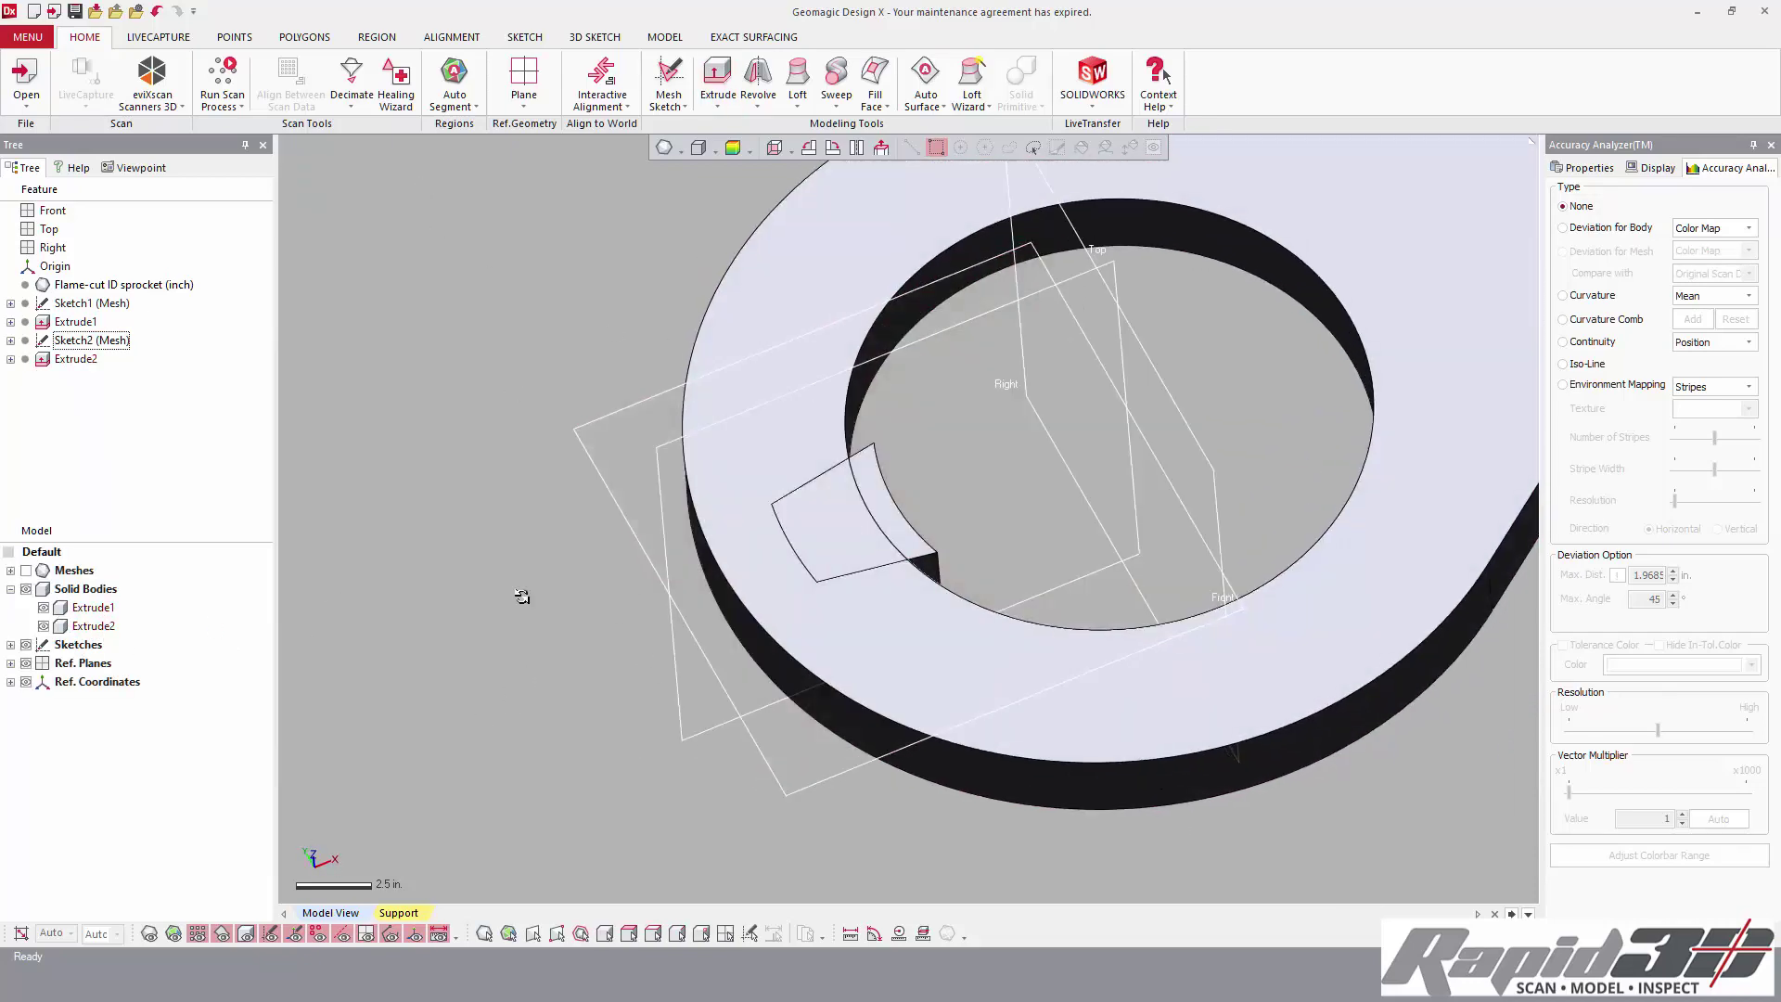
pyautogui.click(93, 607)
pyautogui.click(29, 573)
pyautogui.moveTo(867, 552); pyautogui.dragTo(582, 325, button='right')
pyautogui.rightClick(616, 354)
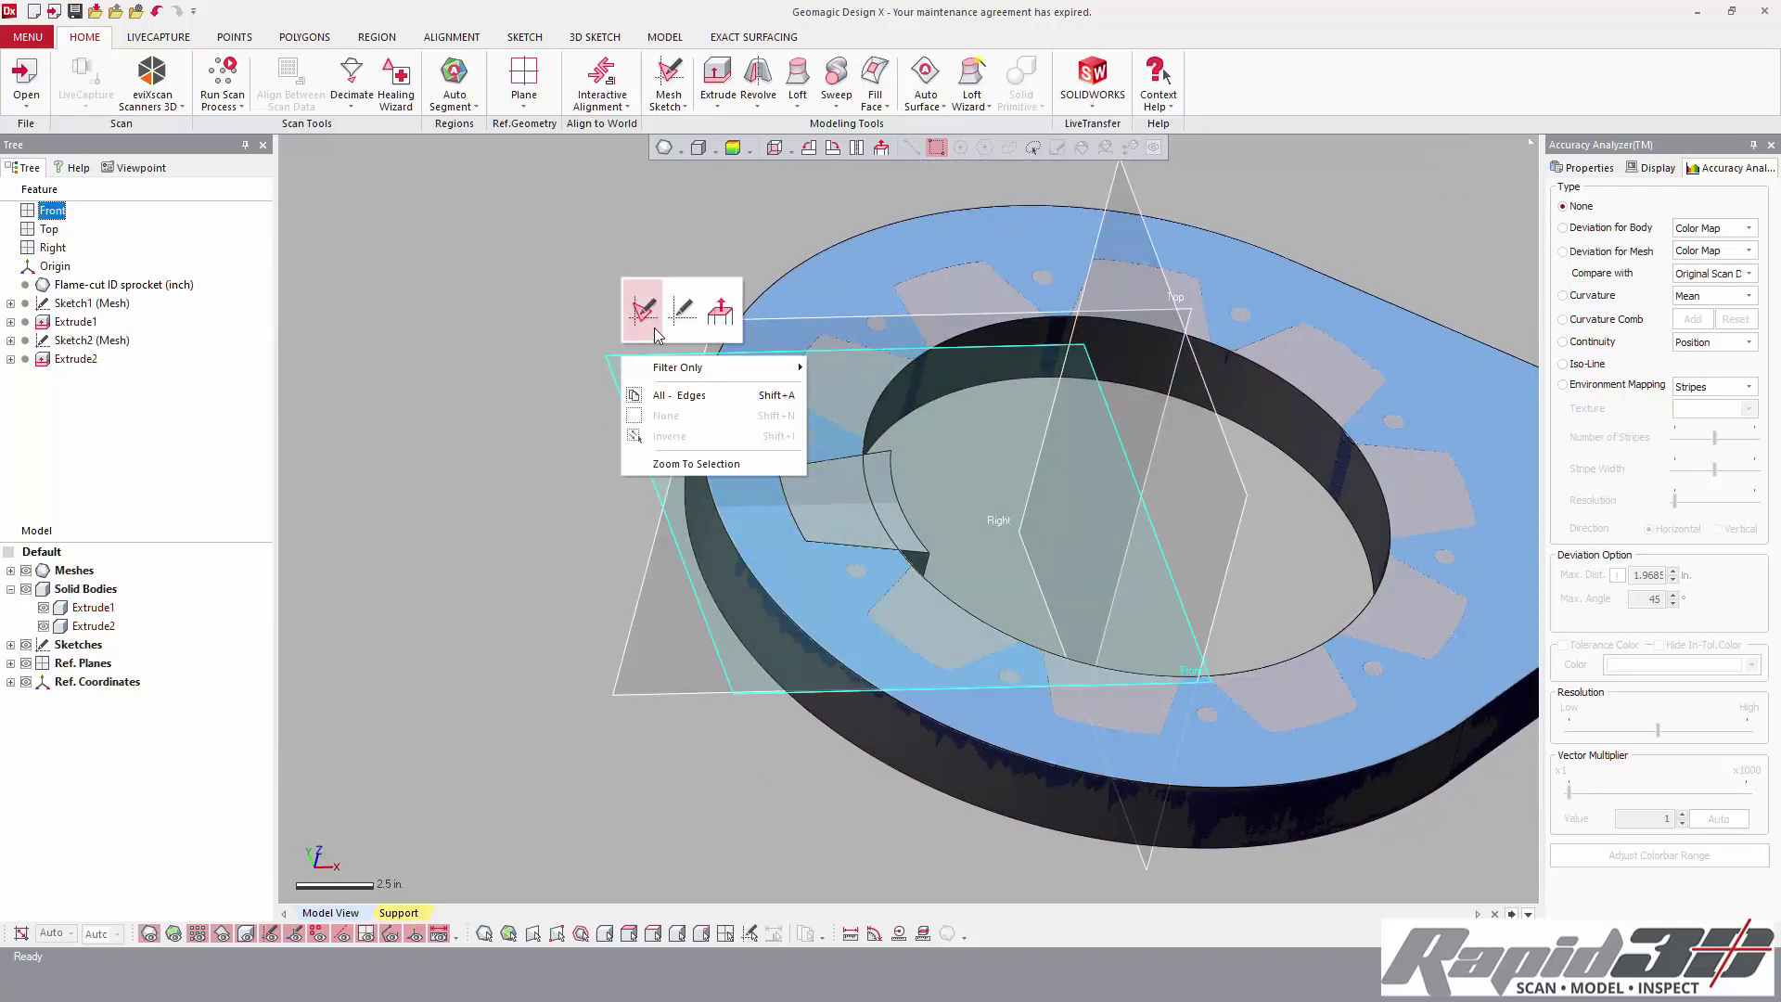
pyautogui.click(646, 313)
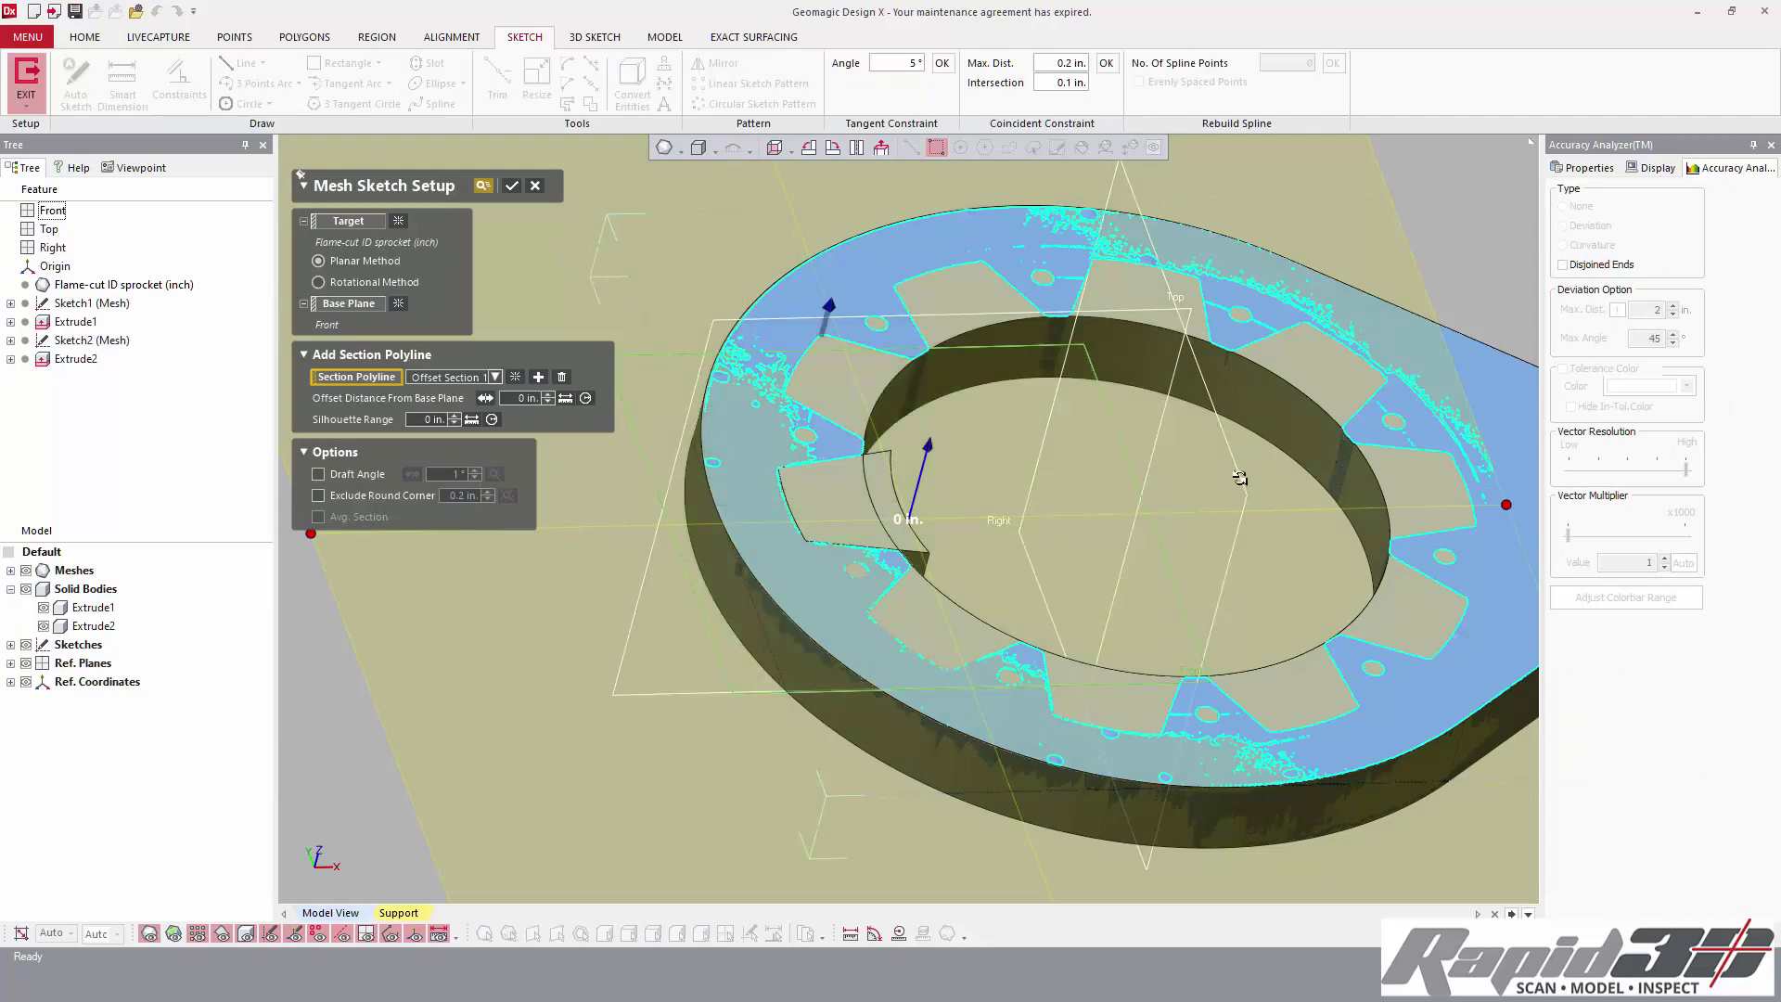
pyautogui.moveTo(1241, 478); pyautogui.dragTo(1178, 418, button='right')
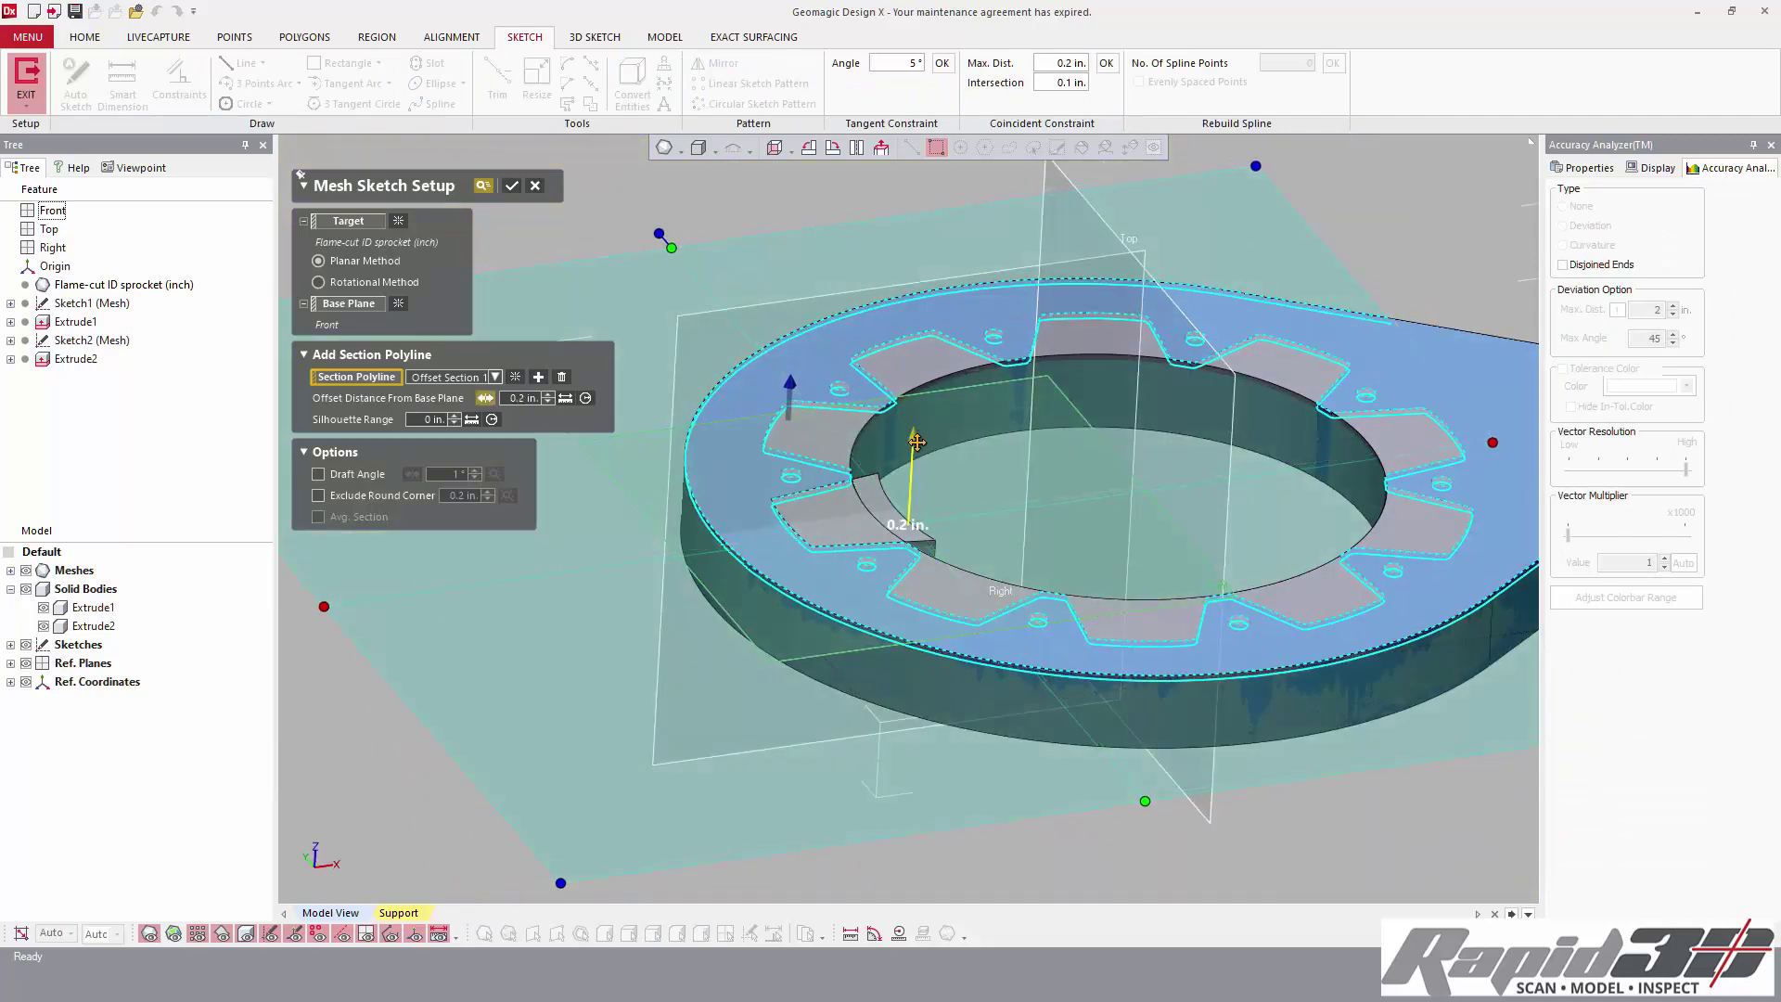
pyautogui.click(511, 186)
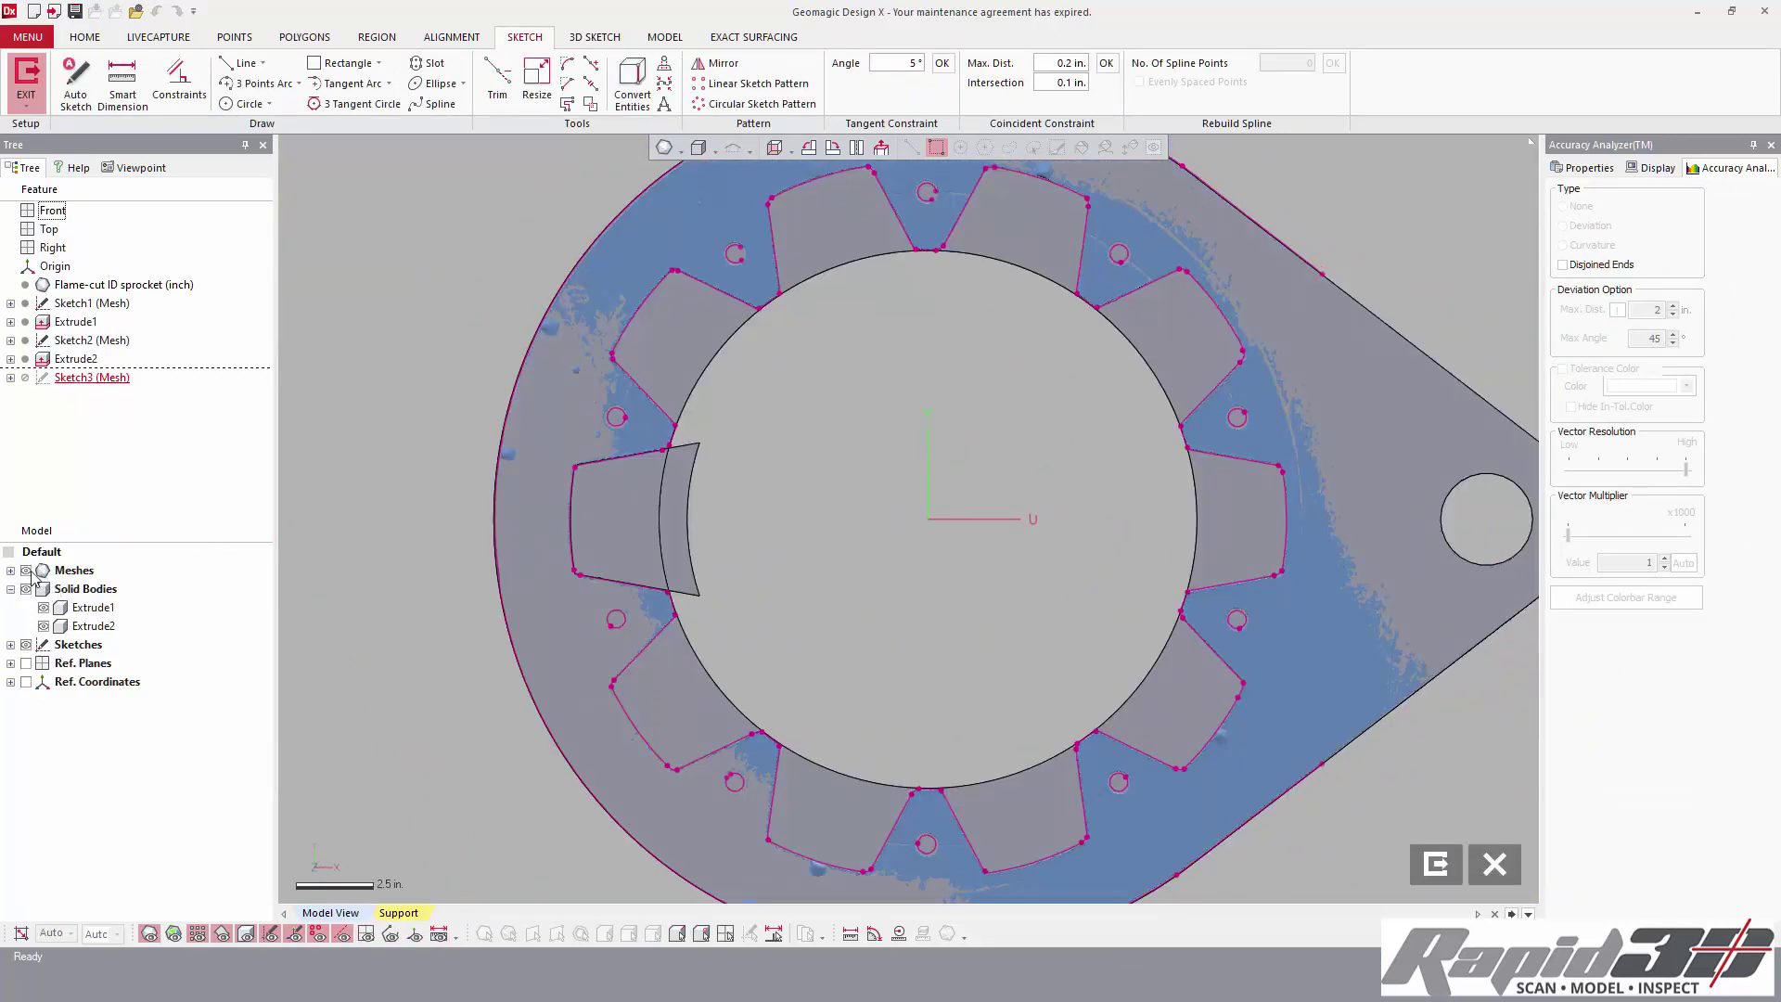
# - Hide the mesh and solid bodies and sketch a circle fitted to the uppermost small hole's section outline
pyautogui.click(27, 570)
pyautogui.click(27, 590)
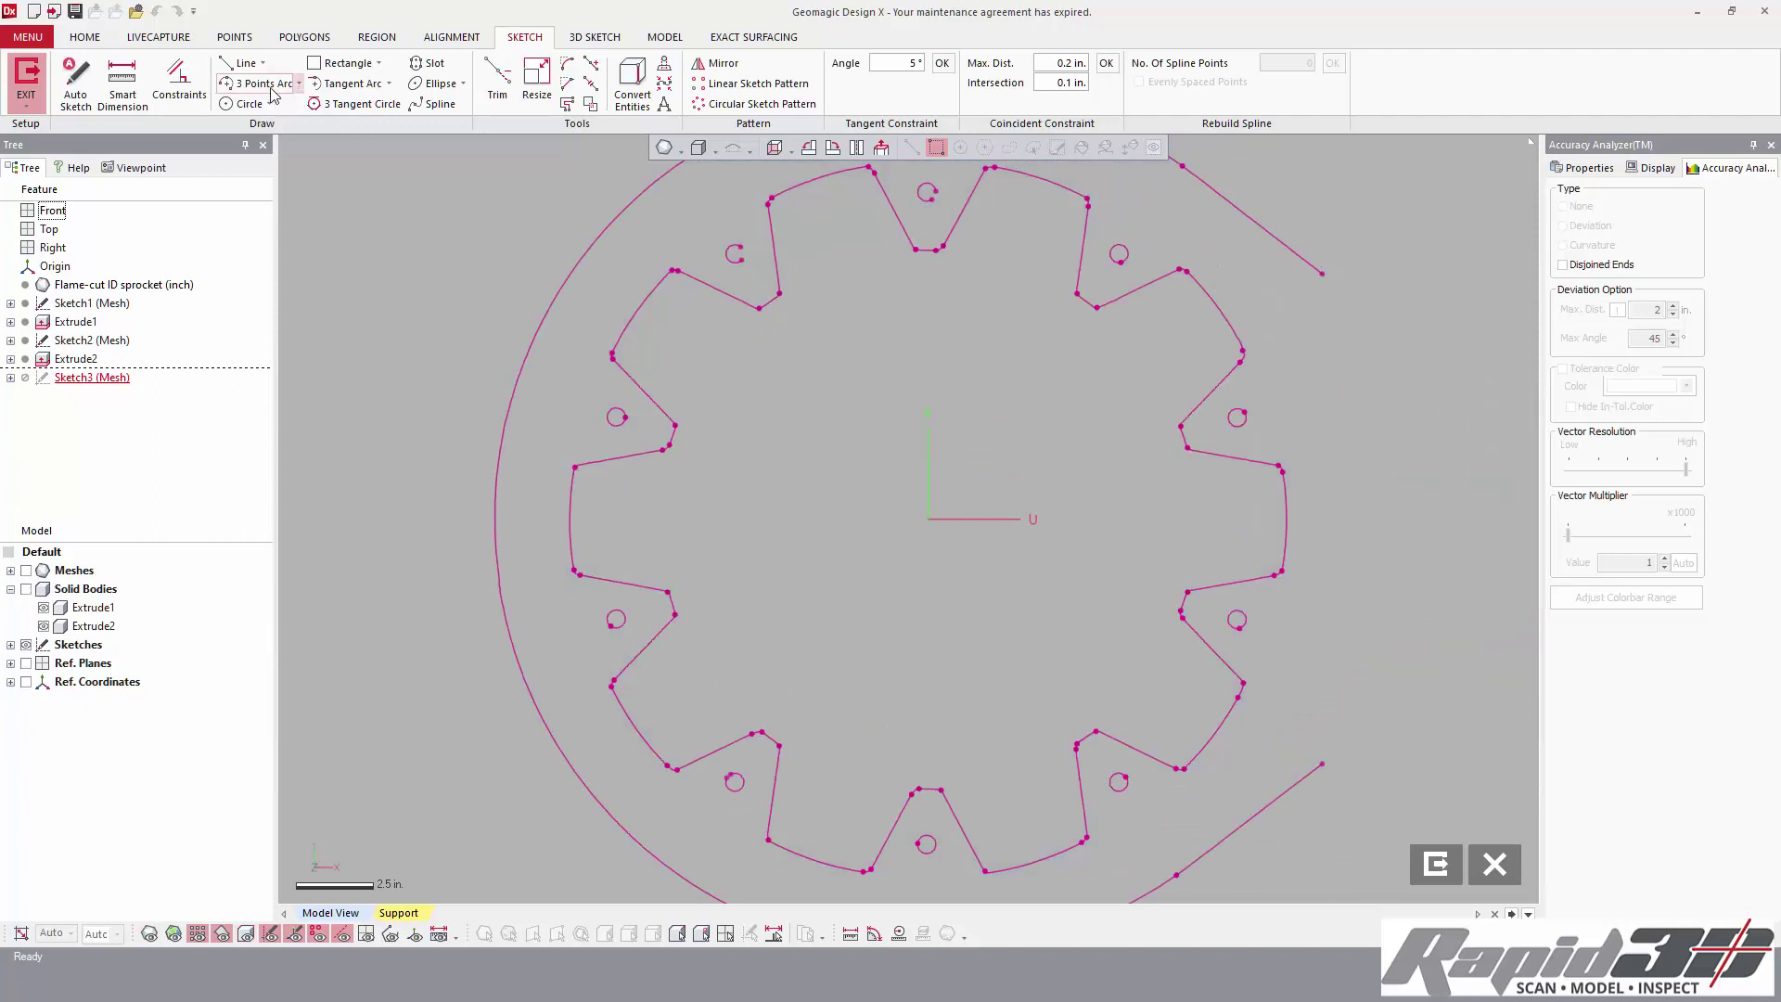
pyautogui.click(246, 103)
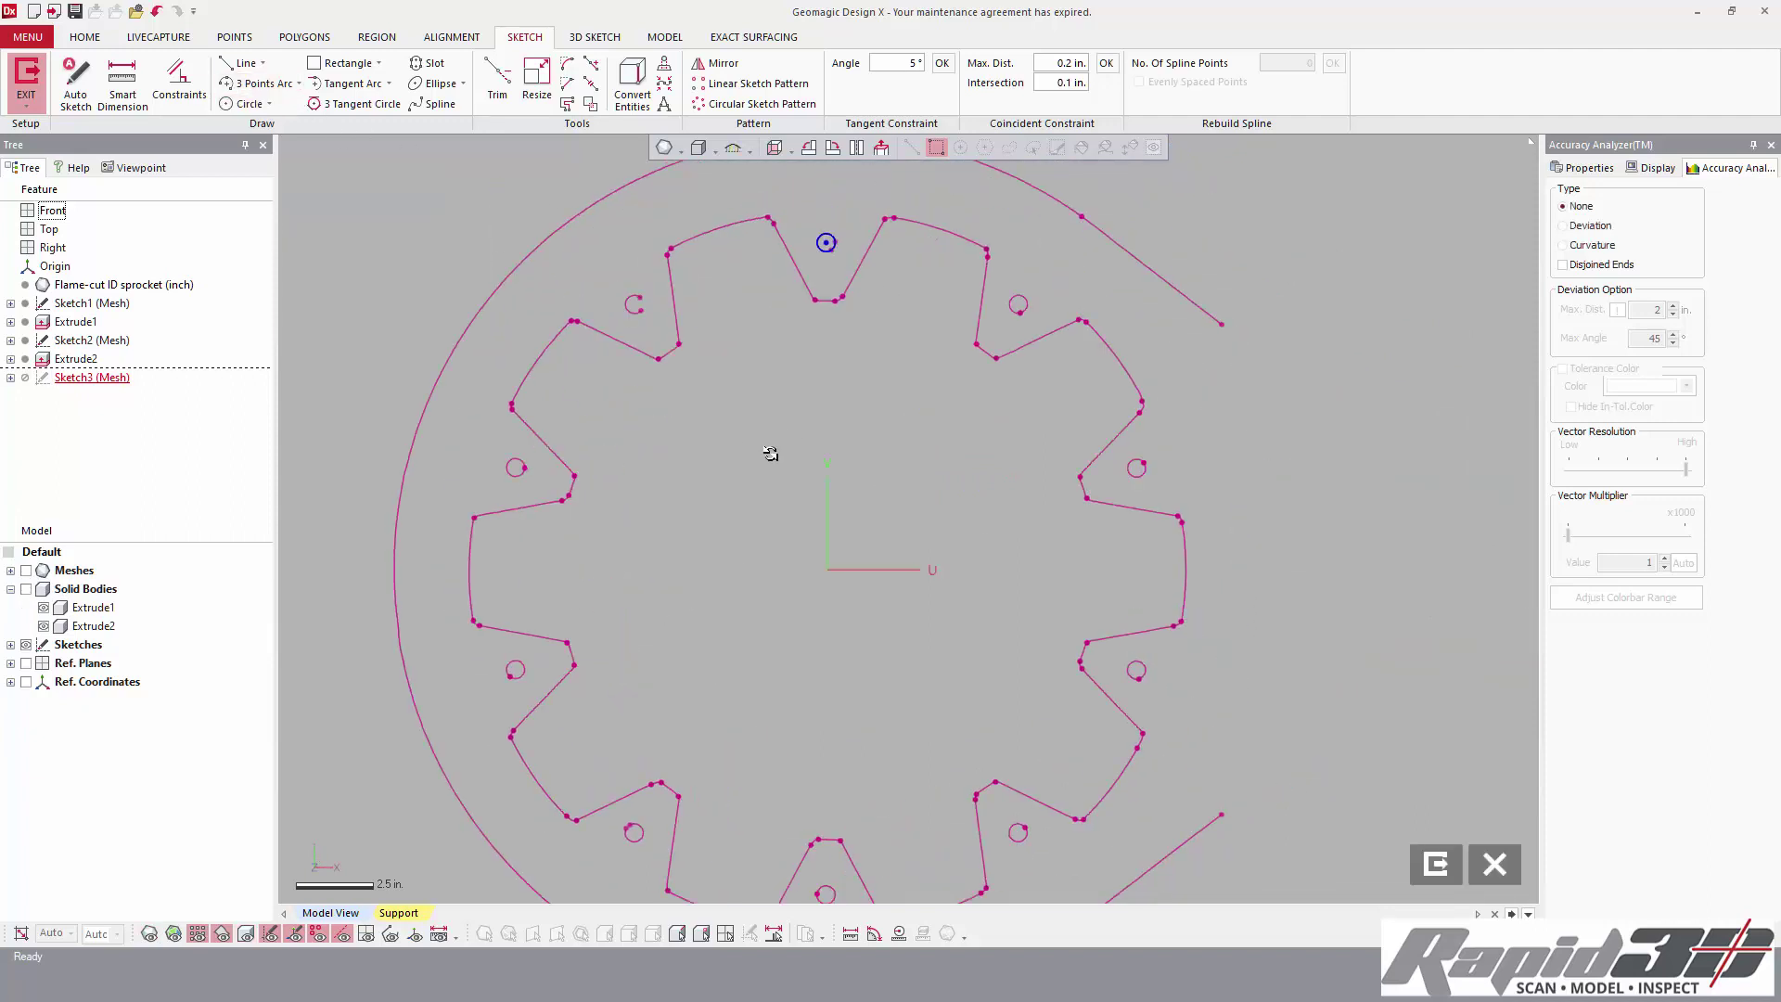
# - Draw a construction centerline from the small circle's centre to the origin
pyautogui.click(262, 63)
pyautogui.click(252, 104)
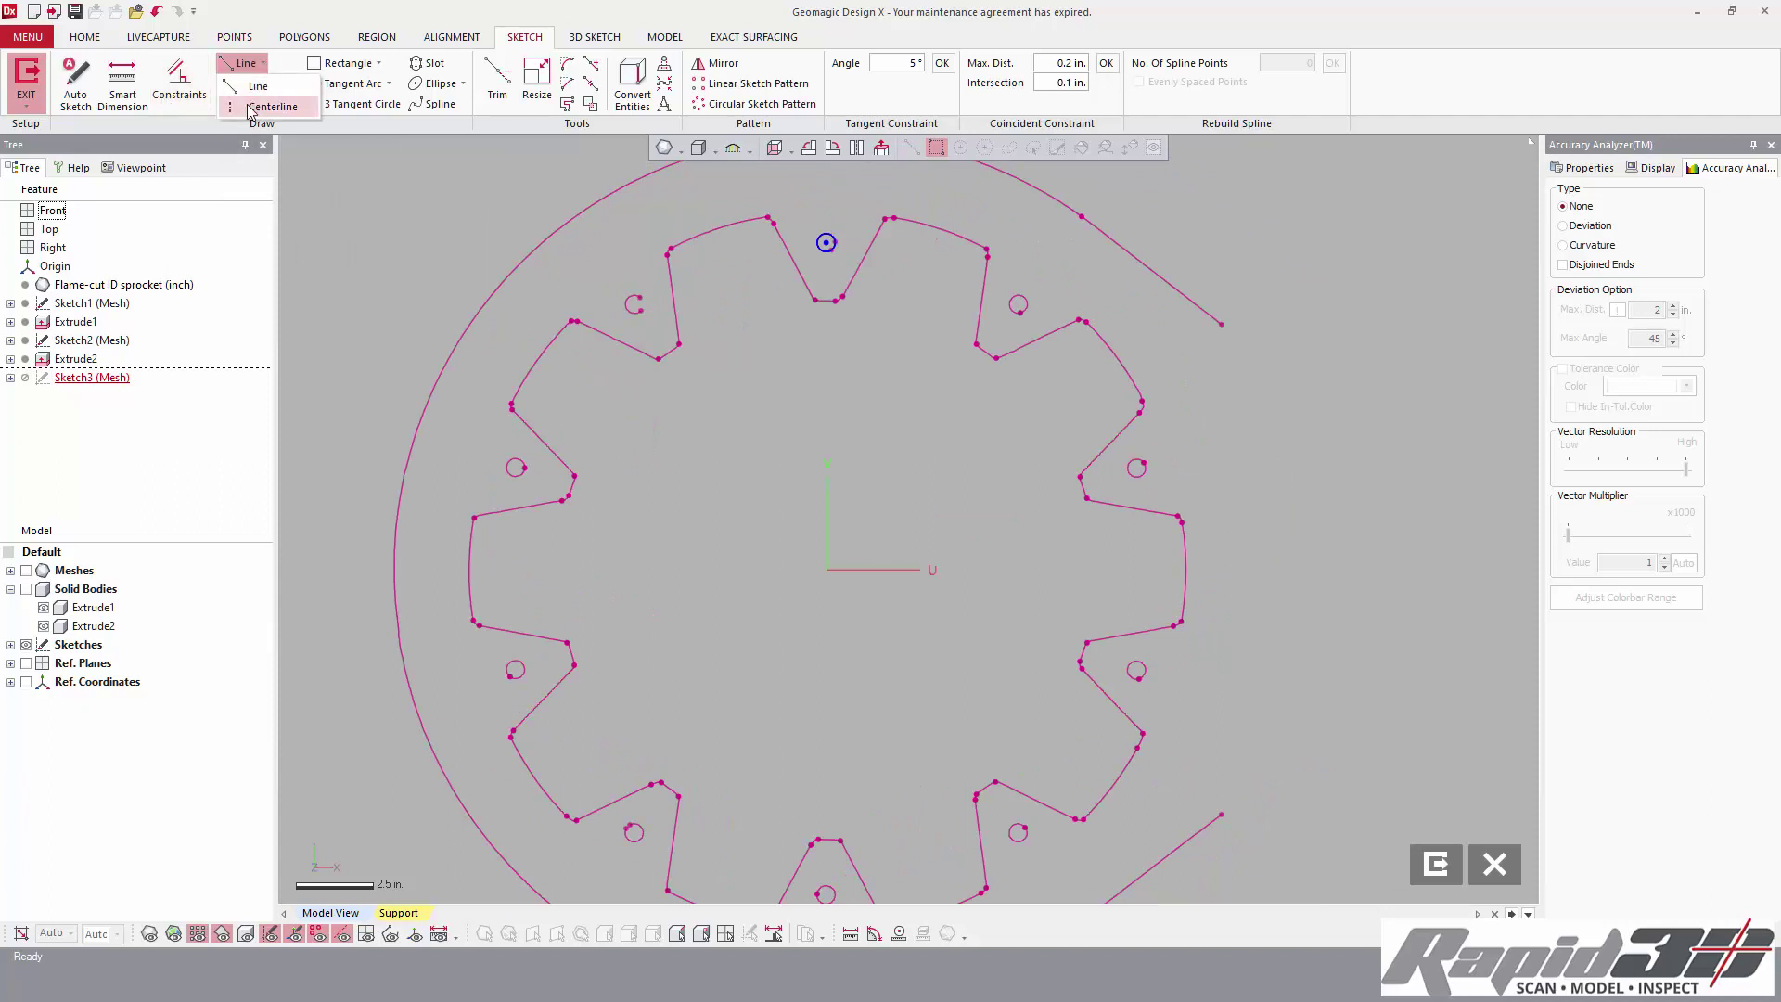
pyautogui.click(826, 242)
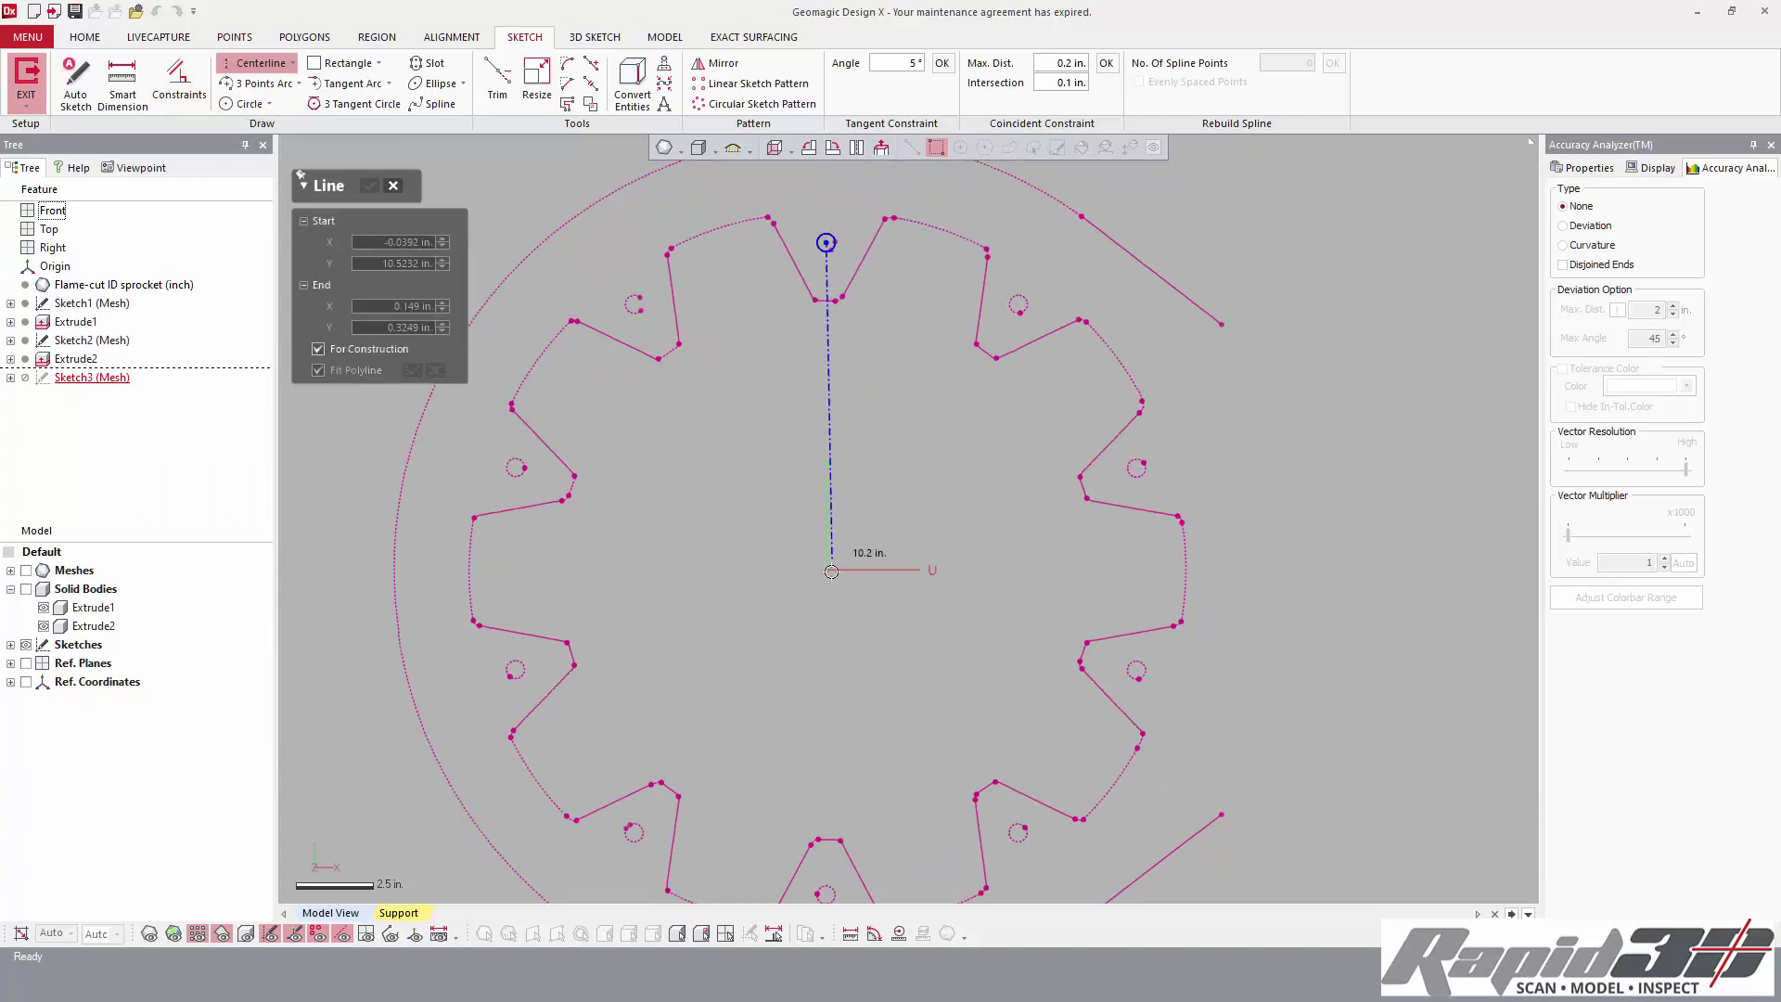
pyautogui.click(827, 570)
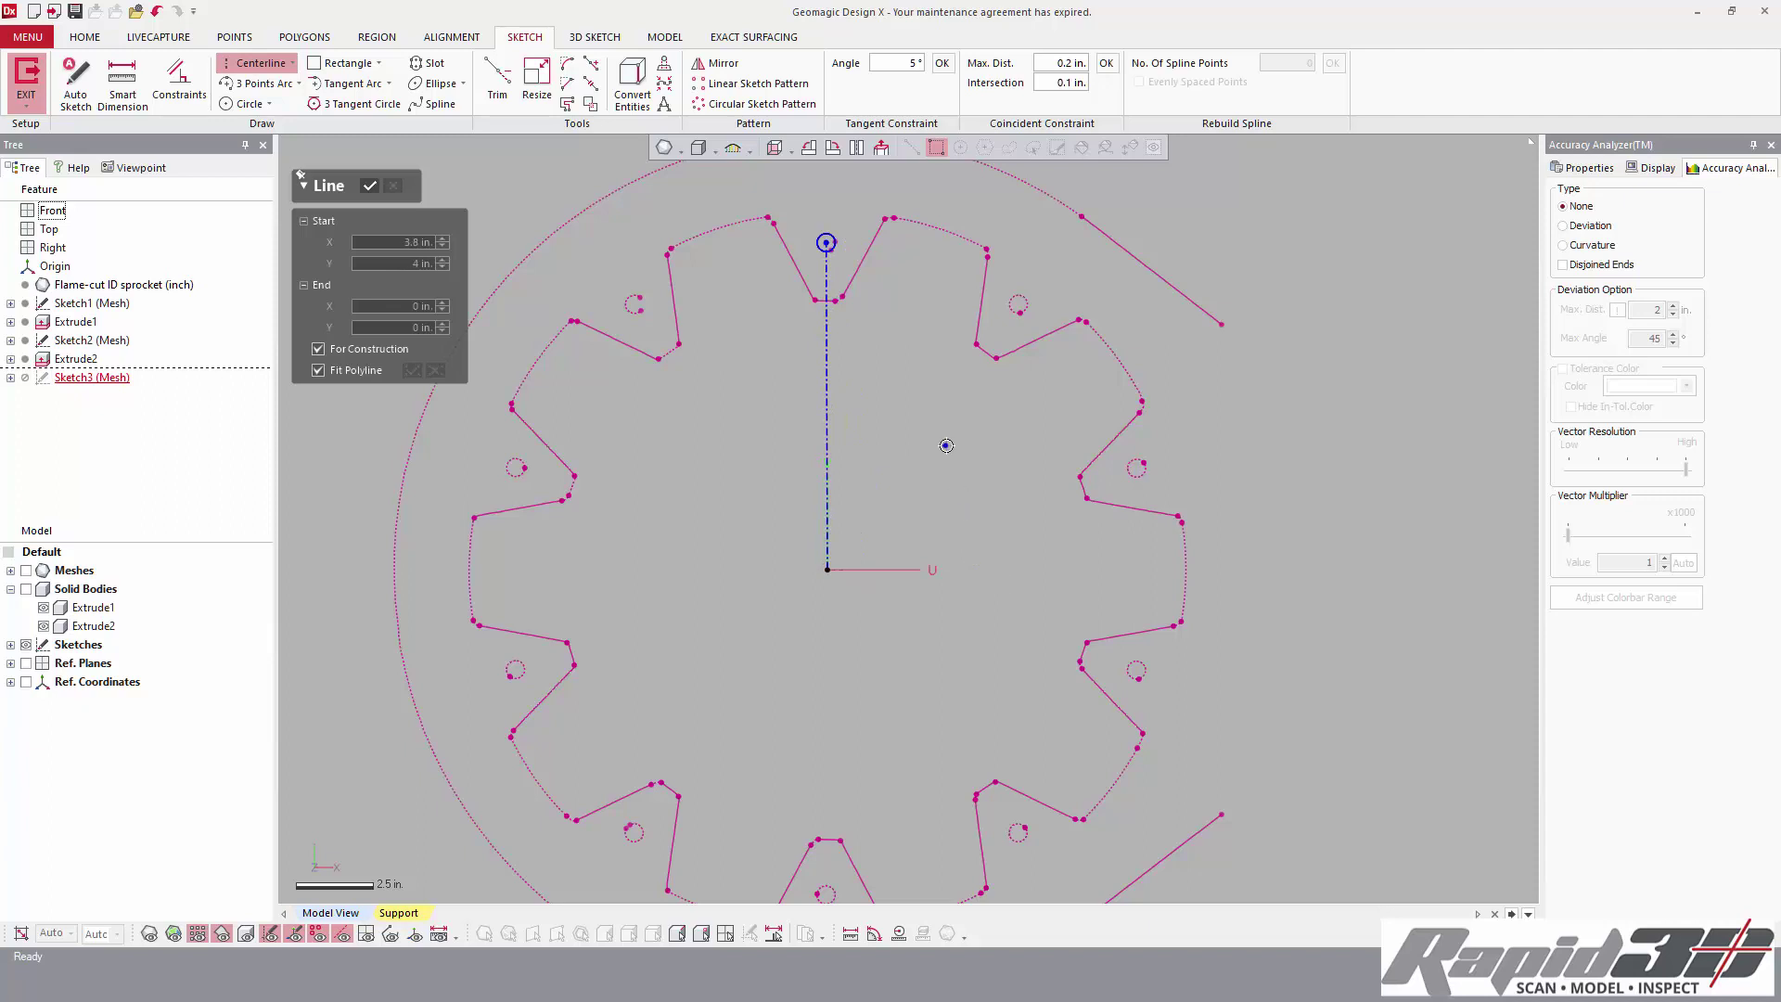
pyautogui.press('Escape')
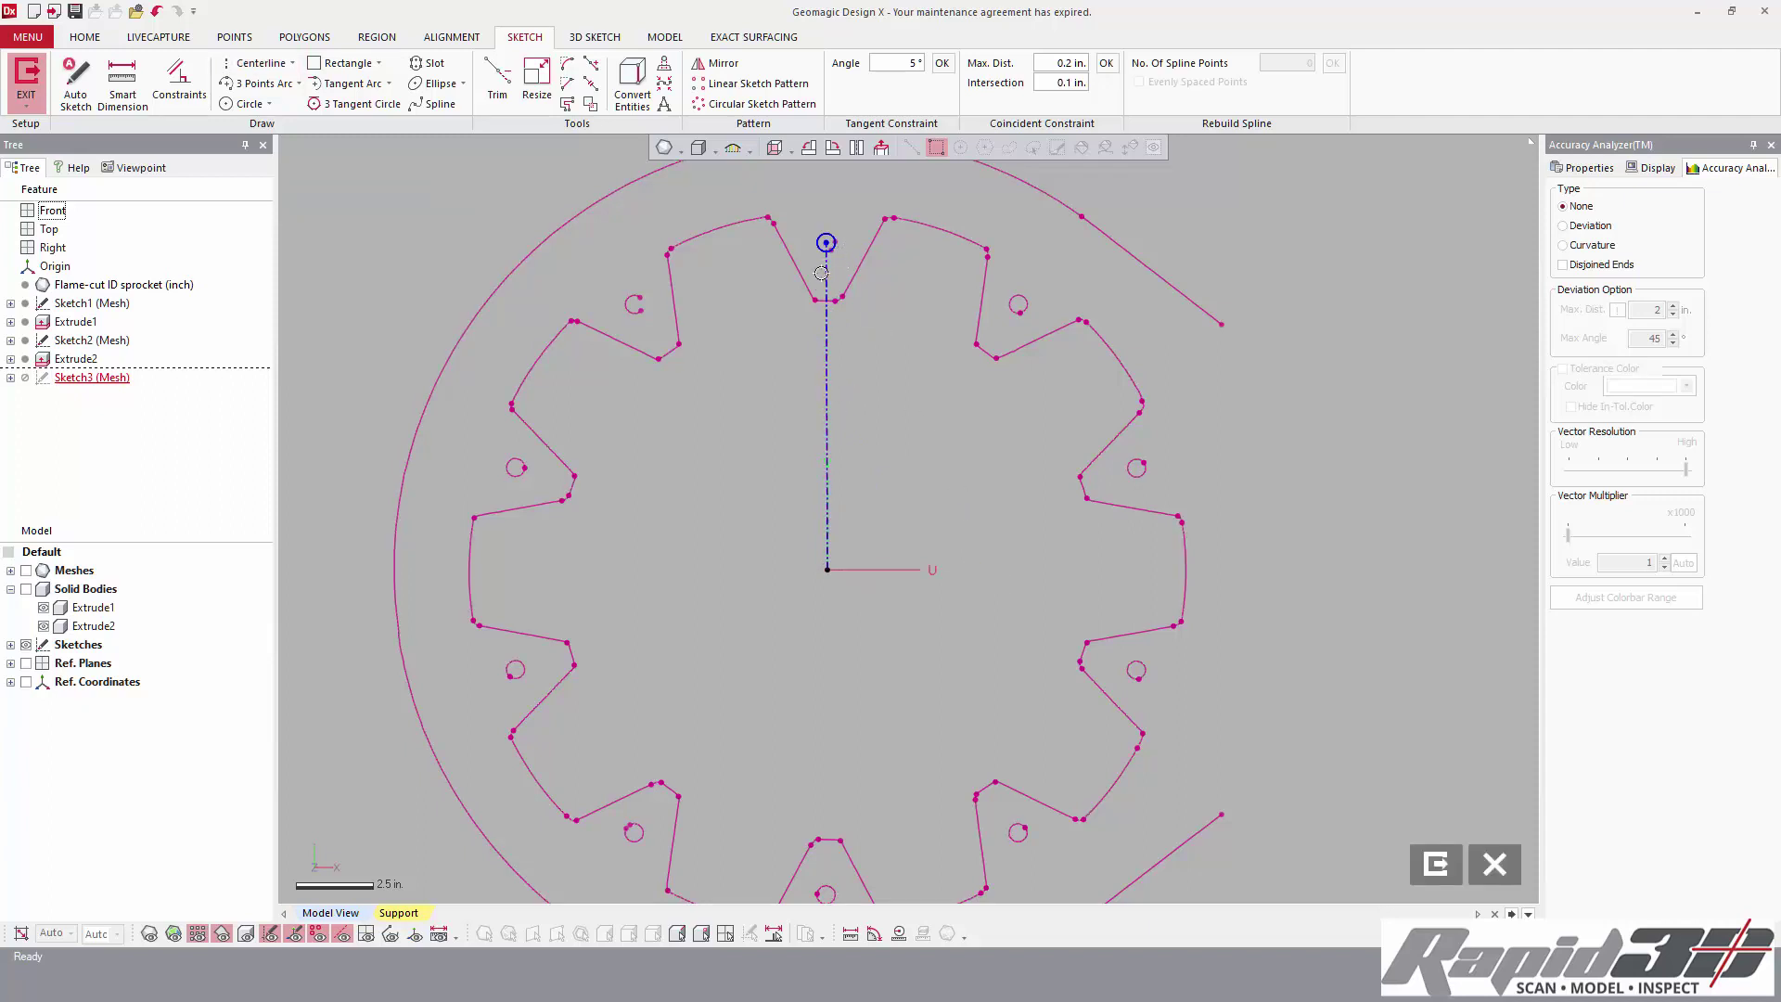
# - Constrain the centerline to be vertical and finish the sketch
pyautogui.rightClick(827, 386)
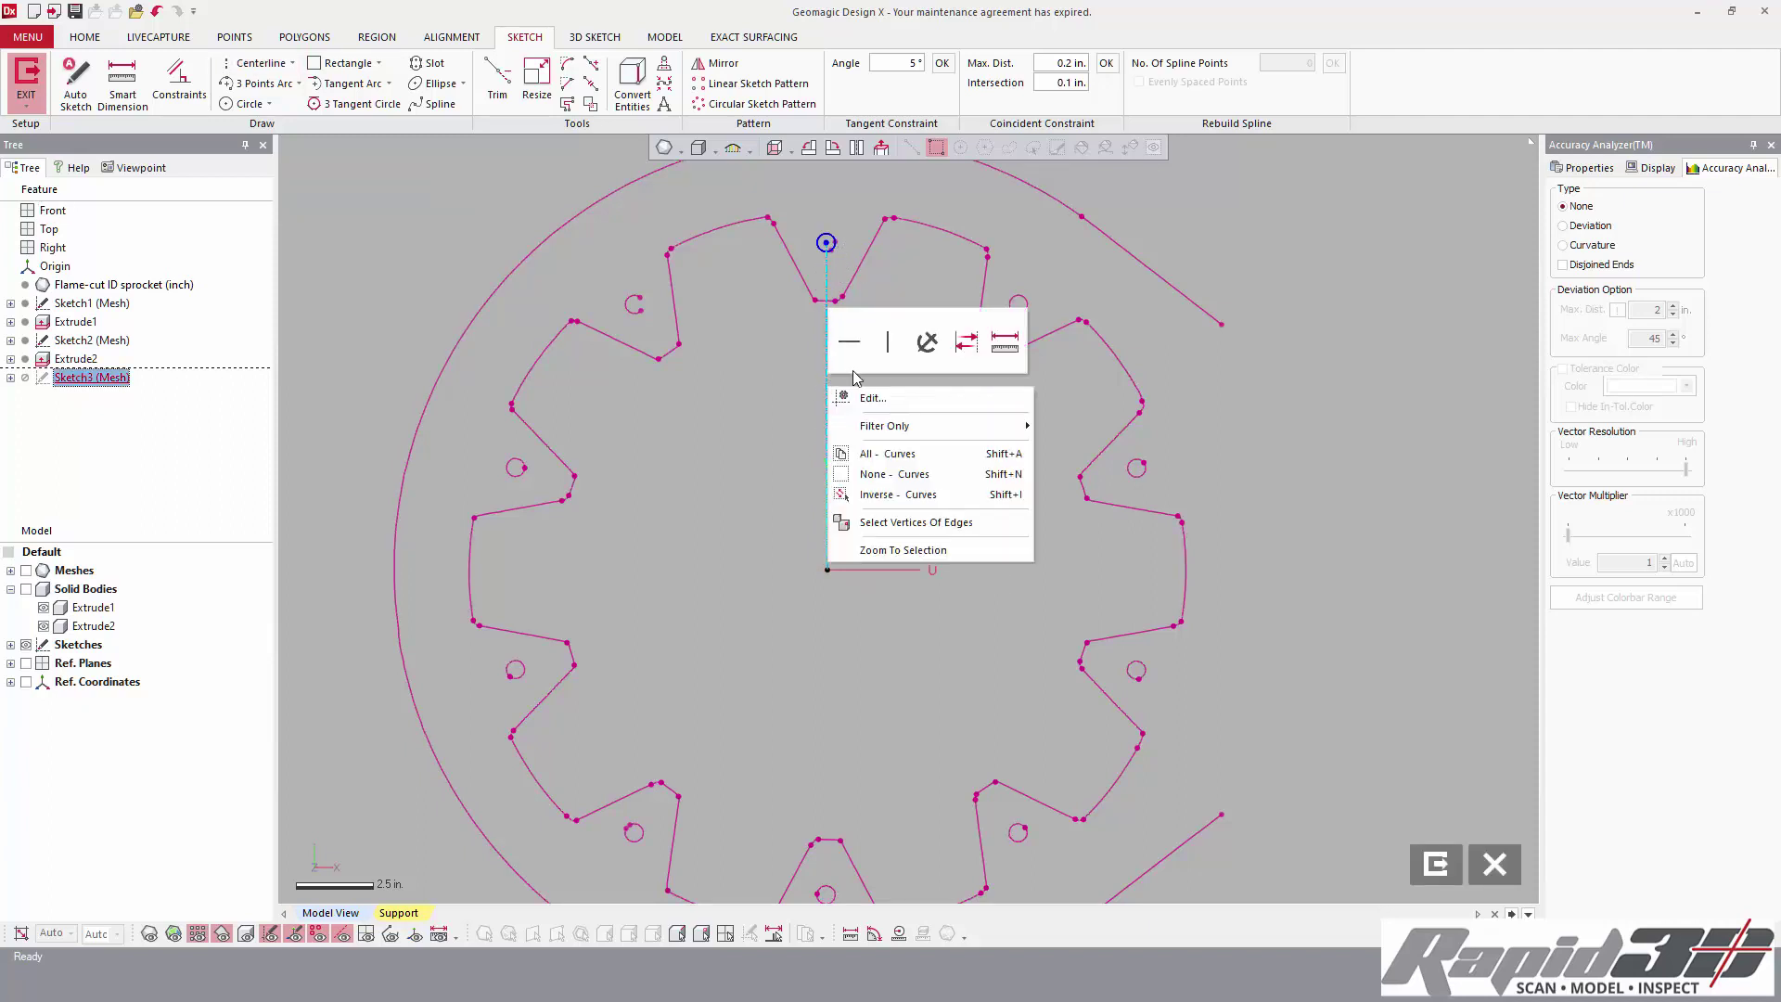
pyautogui.click(904, 354)
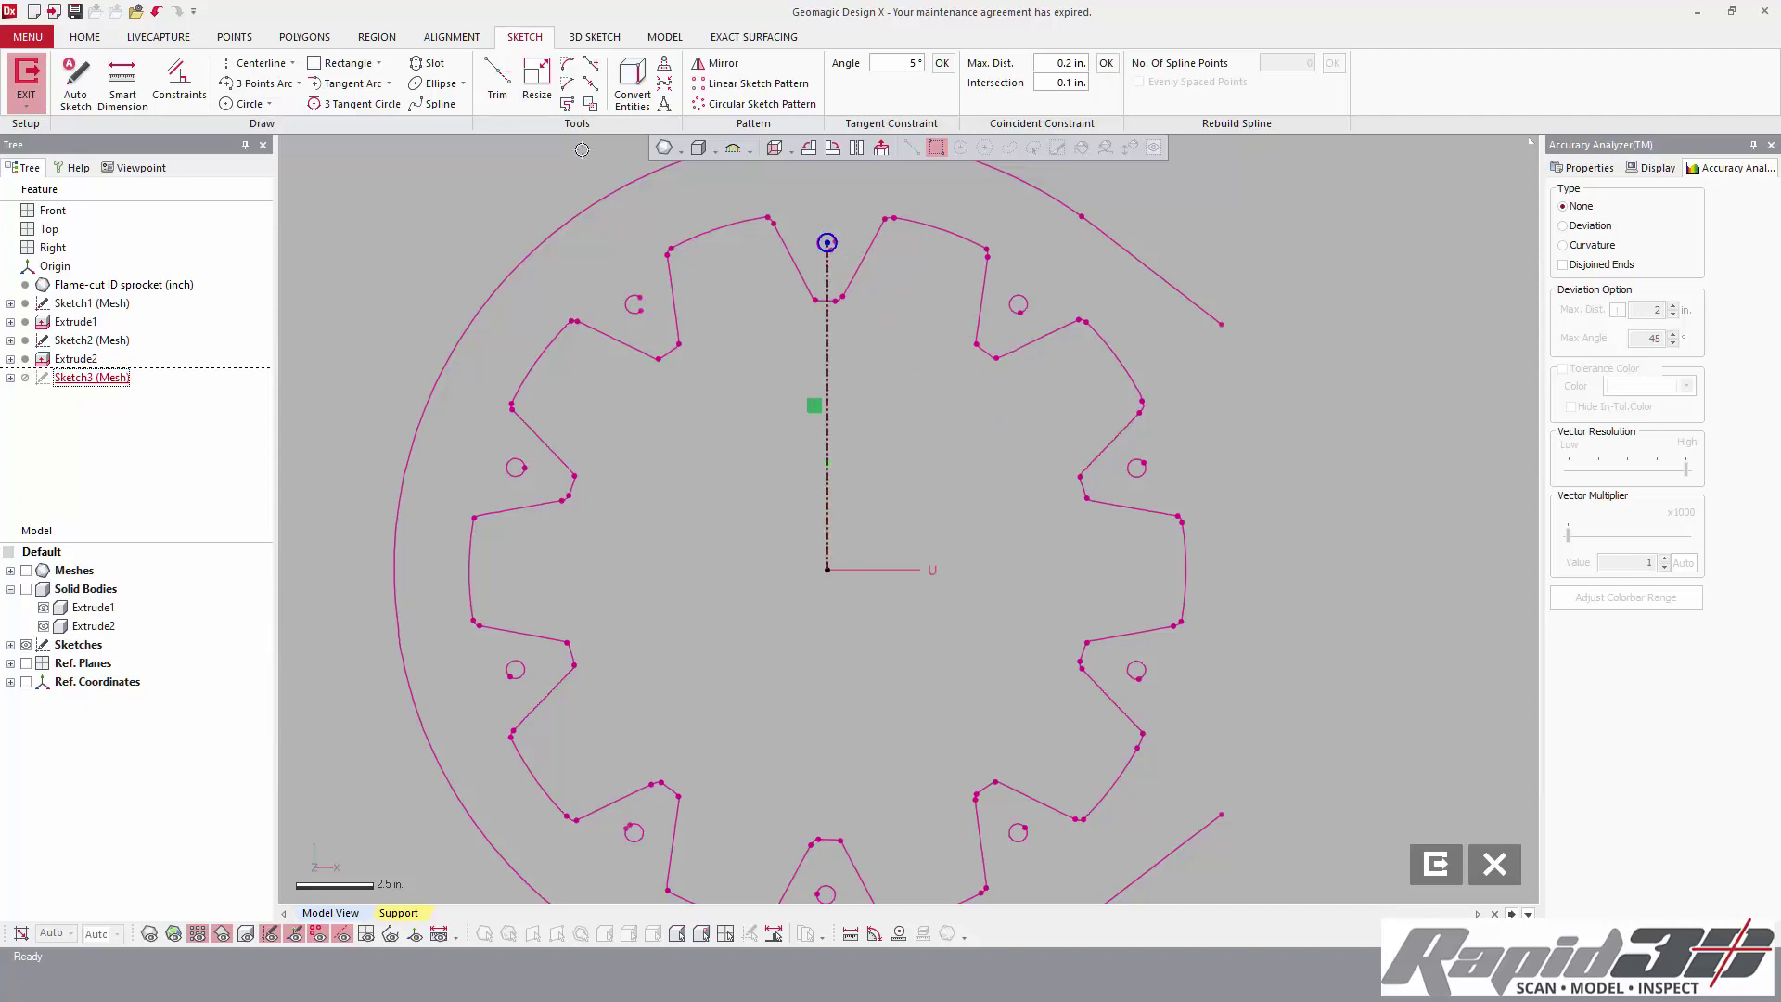
pyautogui.click(26, 79)
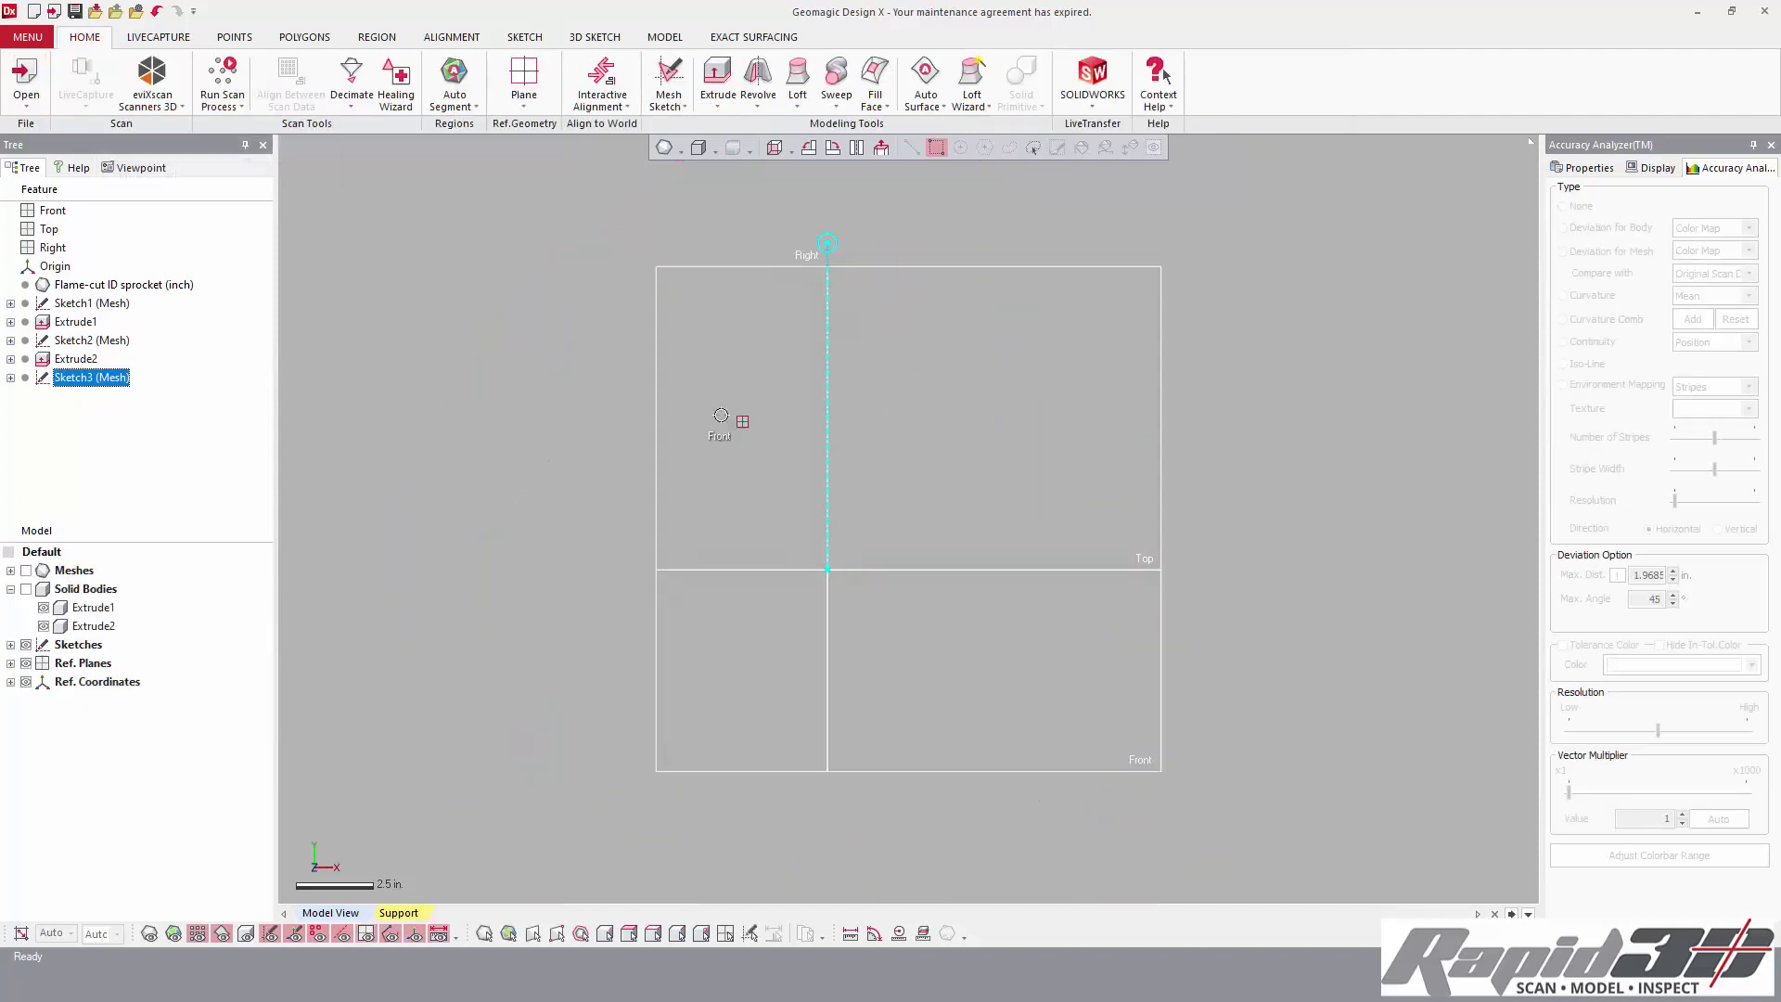
# - Show the solid bodies and extrude the small circle Through All in the flipped direction as a separate body, without Cut or Merge
pyautogui.click(720, 76)
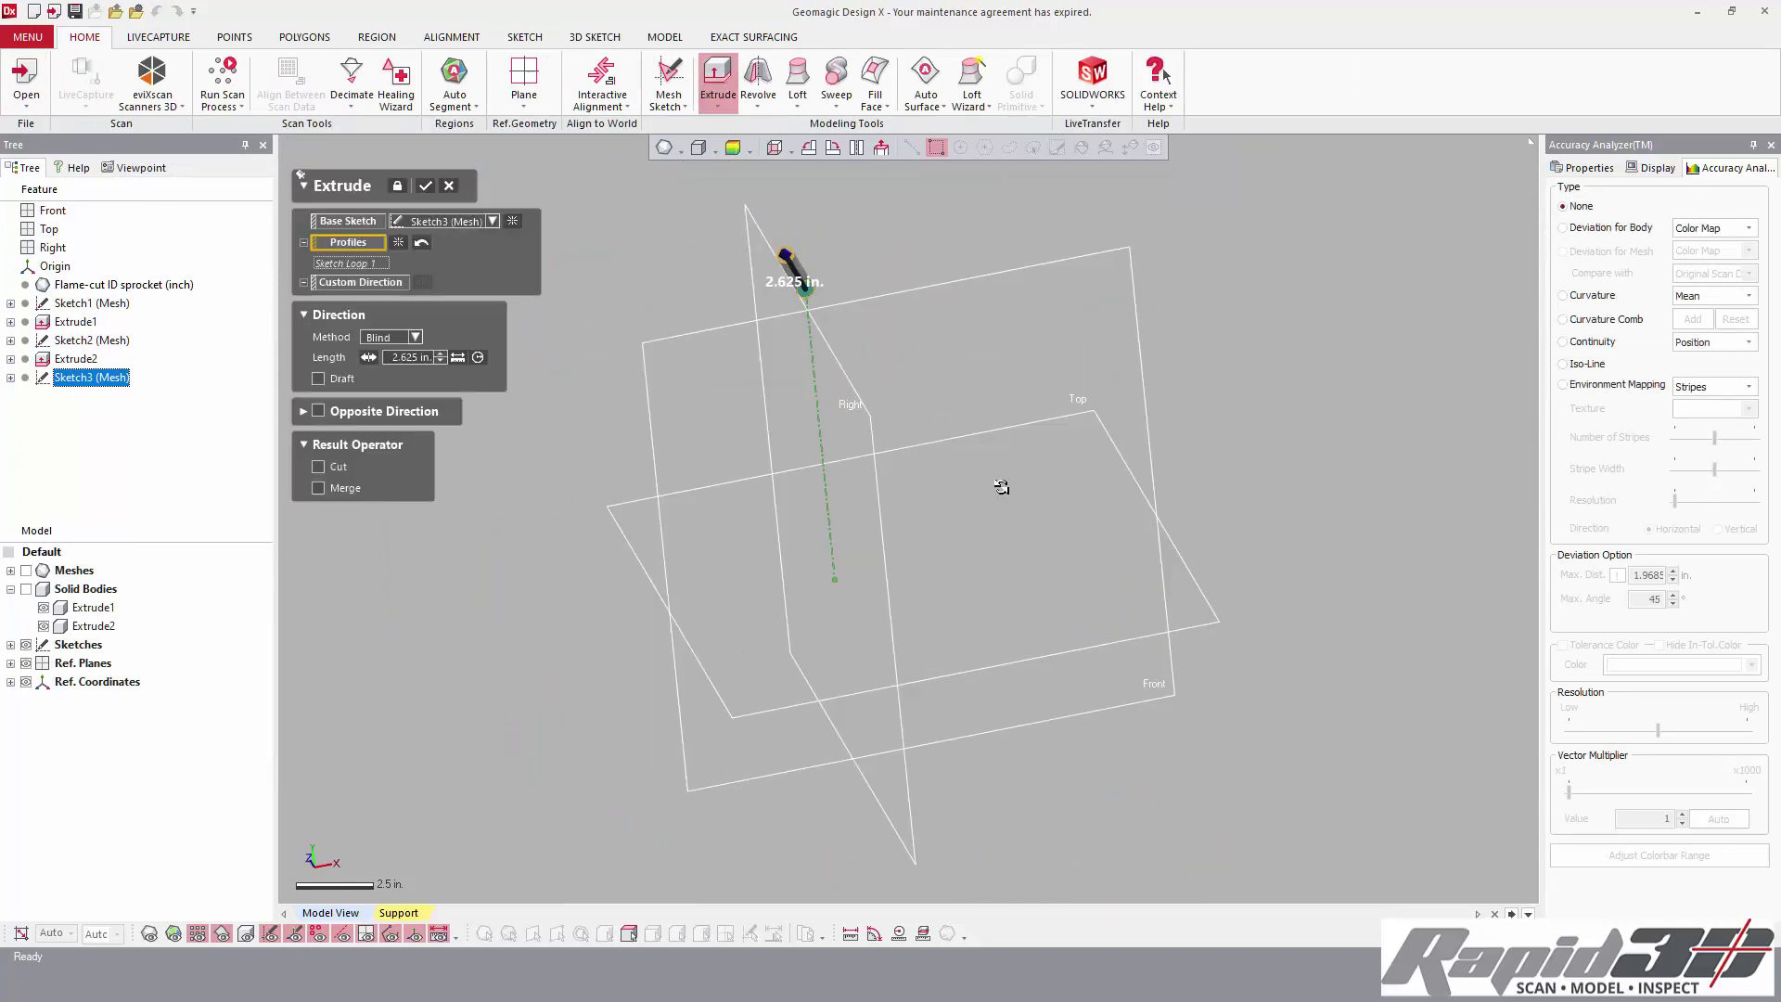
pyautogui.click(26, 589)
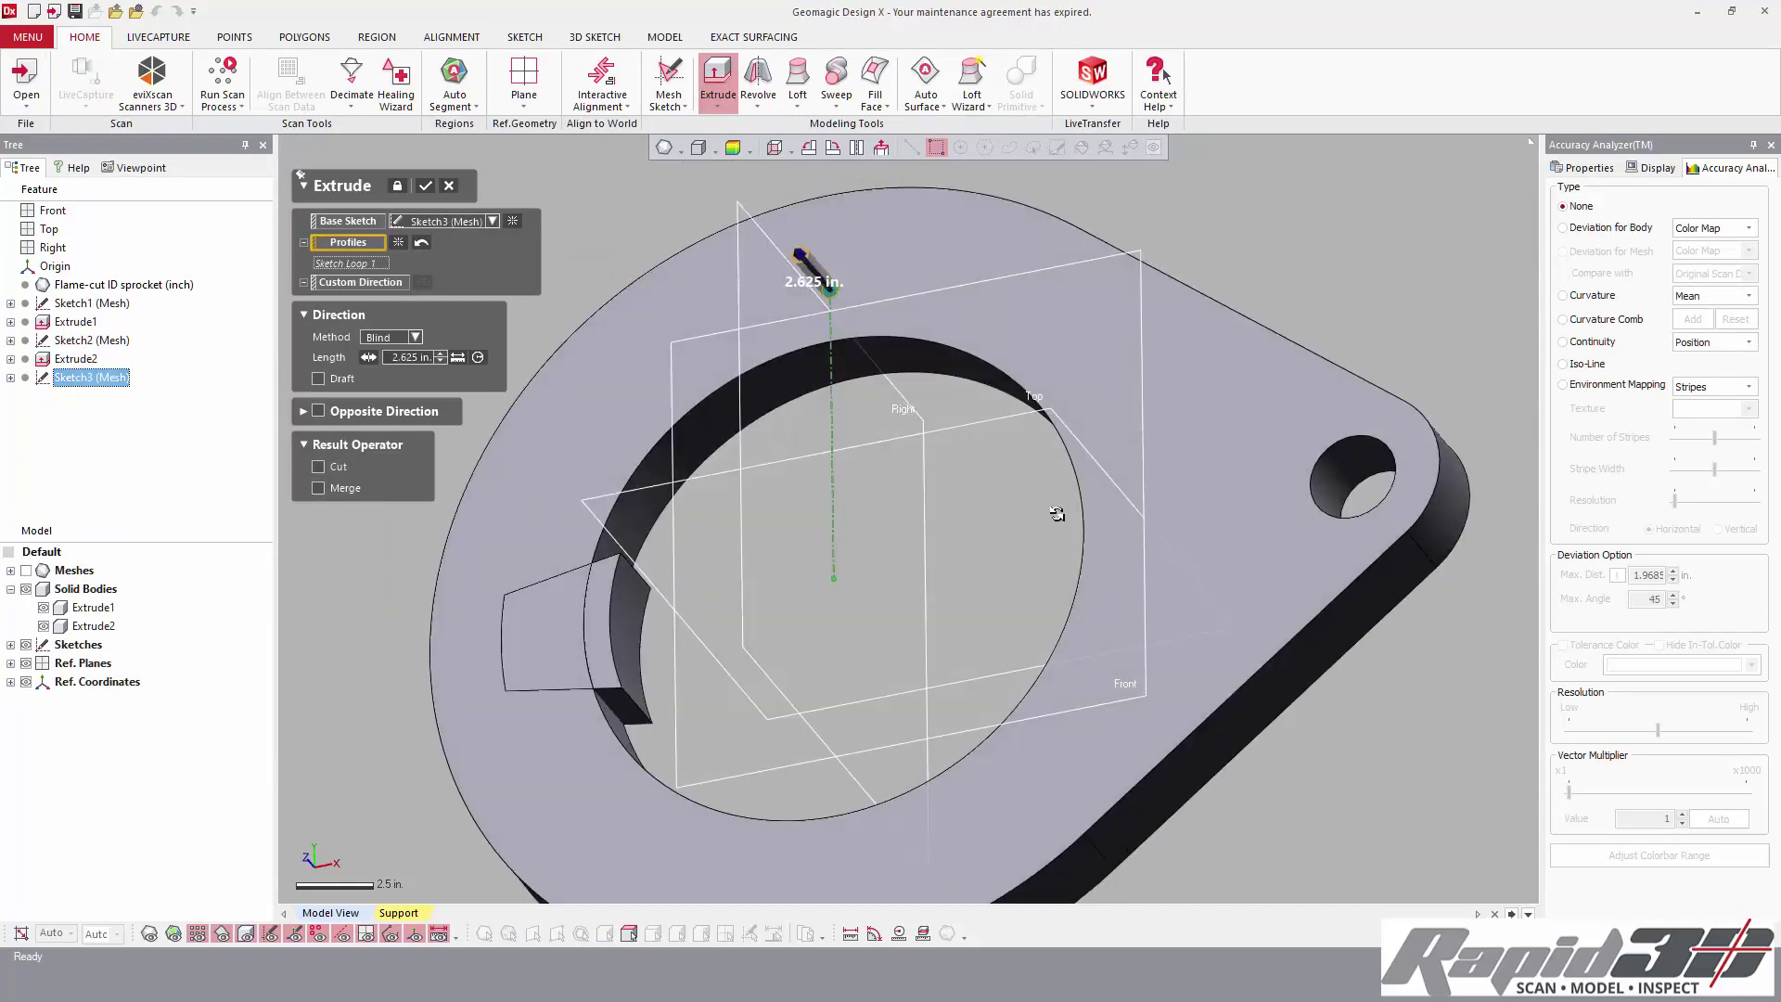
pyautogui.click(370, 358)
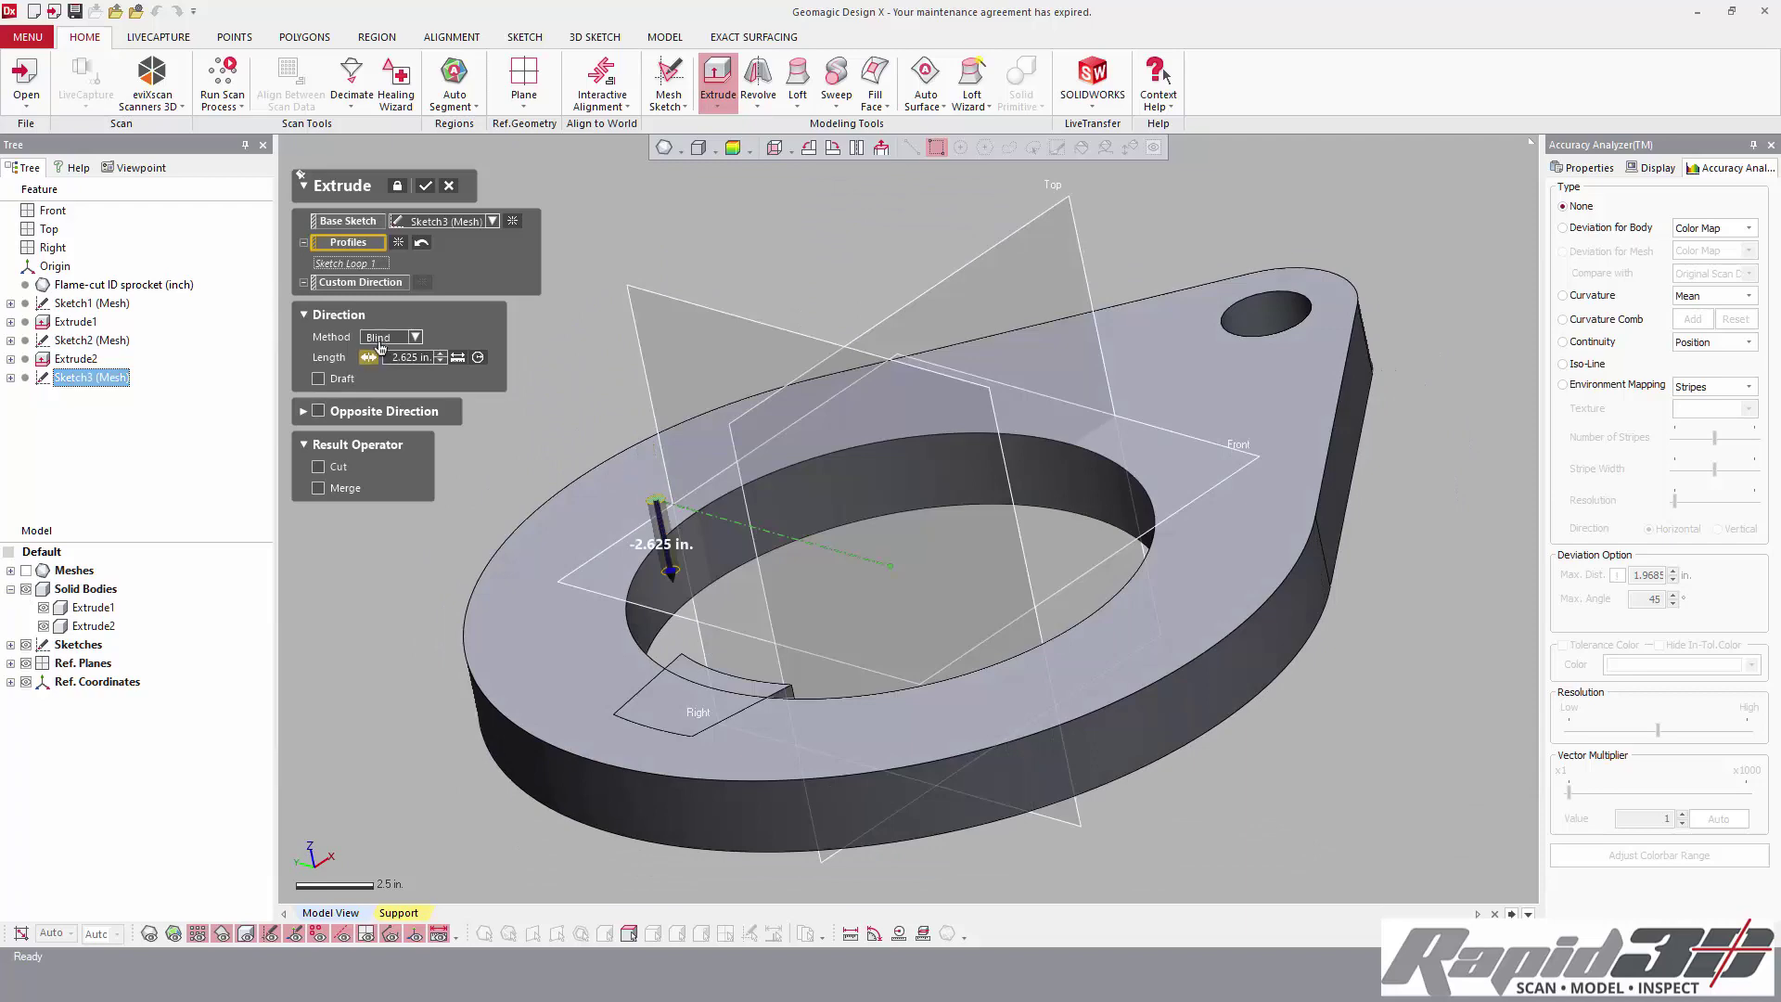
pyautogui.click(385, 339)
pyautogui.click(383, 370)
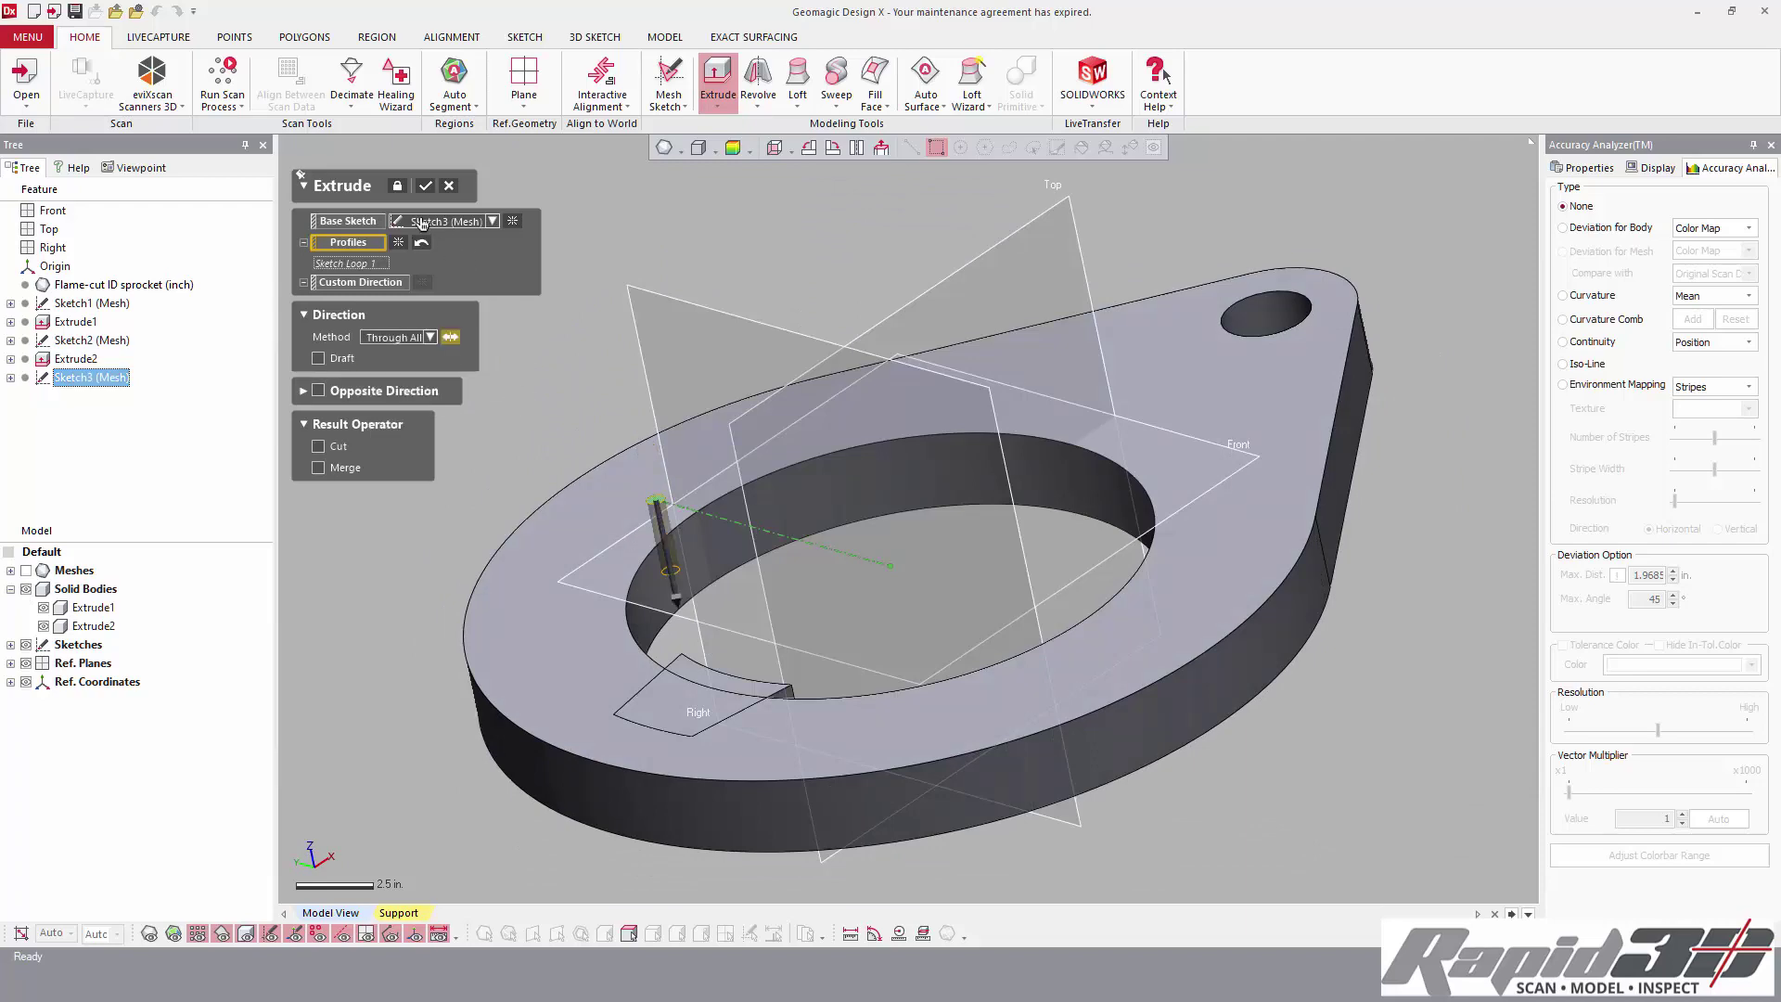
pyautogui.click(426, 188)
# - Show the scan mesh together with the solid bodies to compare the hole and tooth-gap pattern
pyautogui.click(698, 255)
pyautogui.moveTo(1050, 293)
pyautogui.mouseDown(button='right')
pyautogui.moveTo(676, 641)
pyautogui.moveTo(803, 516)
pyautogui.moveTo(818, 475)
pyautogui.mouseUp(button='right')
pyautogui.click(27, 571)
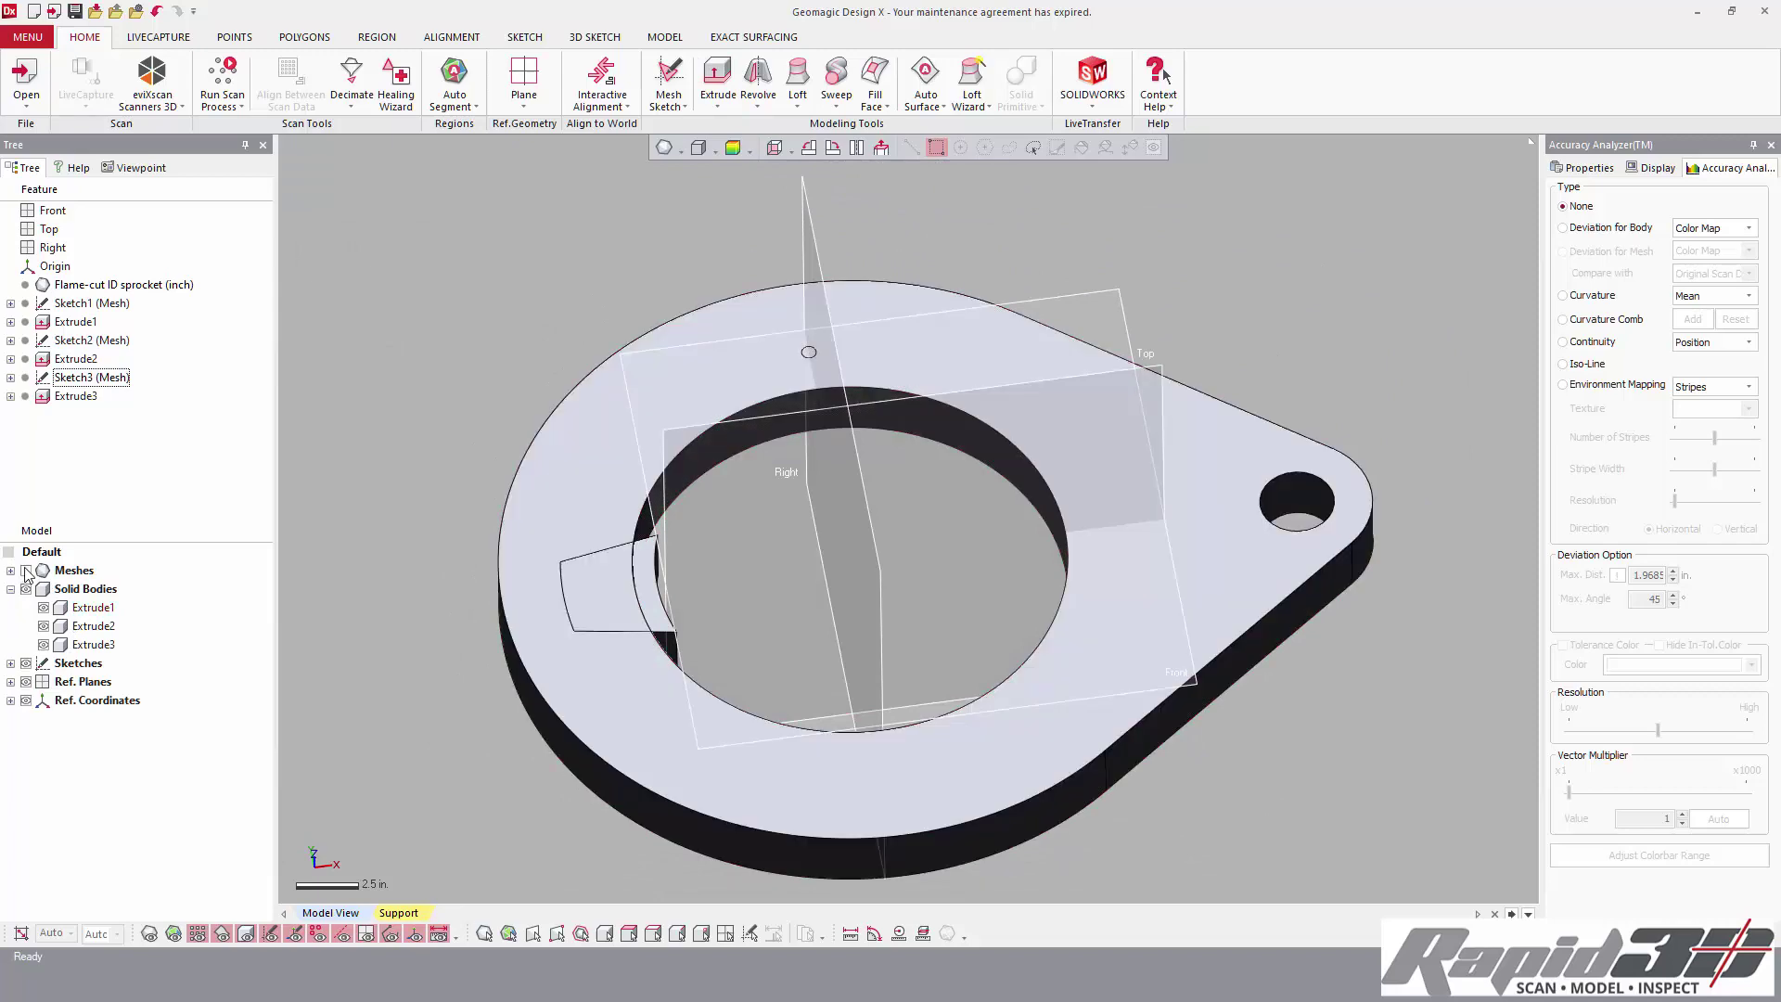
pyautogui.moveTo(862, 405); pyautogui.dragTo(855, 447, button='right')
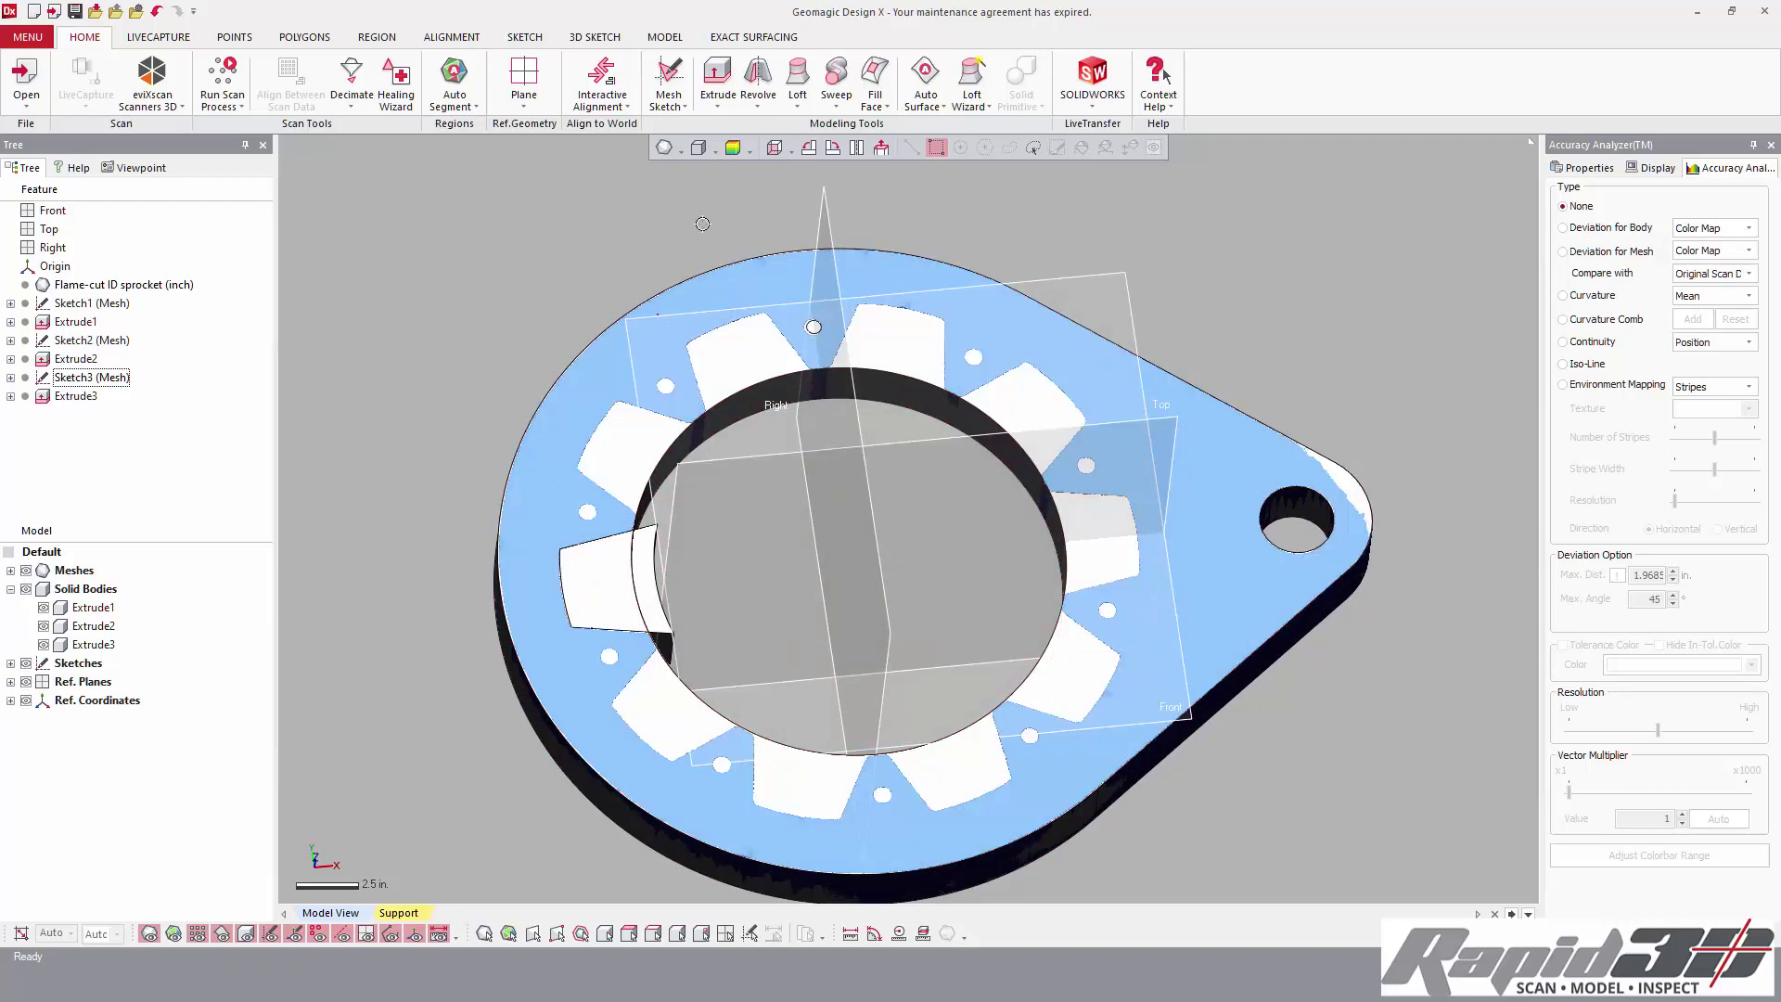
# - Circular-pattern the tooth-gap and small-hole bodies about the plate's large bore edge with 10 equally spaced instances over 360°
pyautogui.click(658, 39)
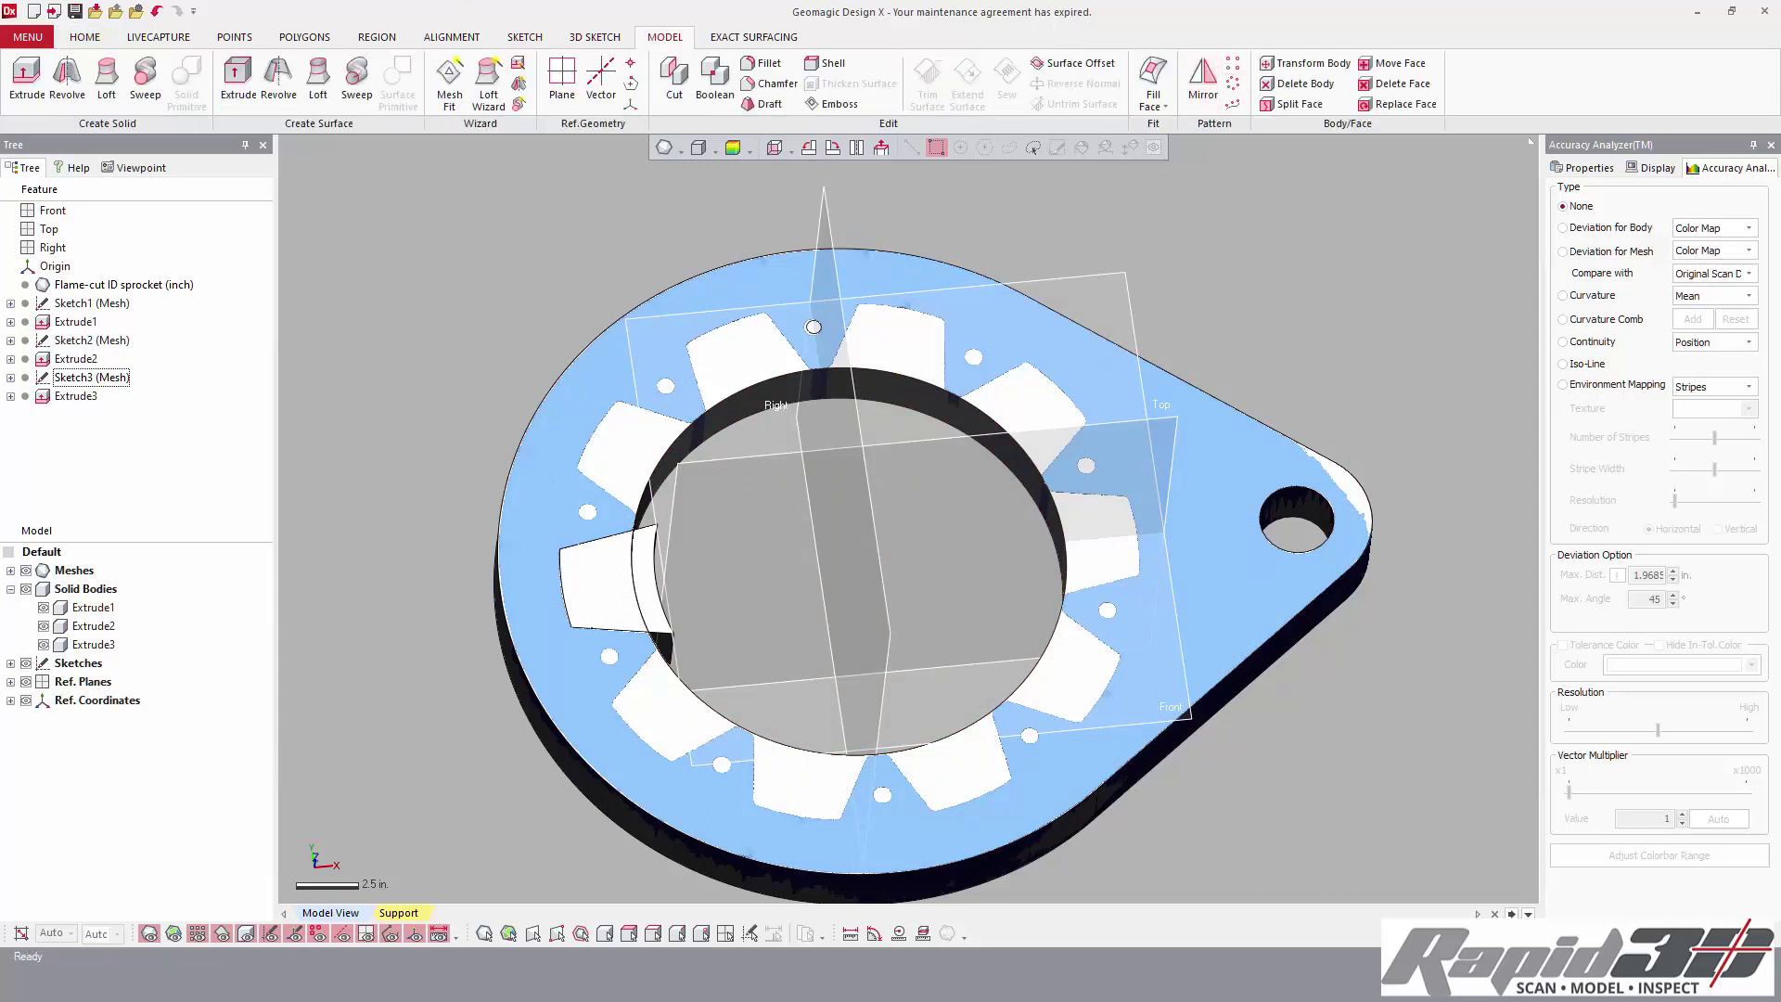
pyautogui.click(1234, 88)
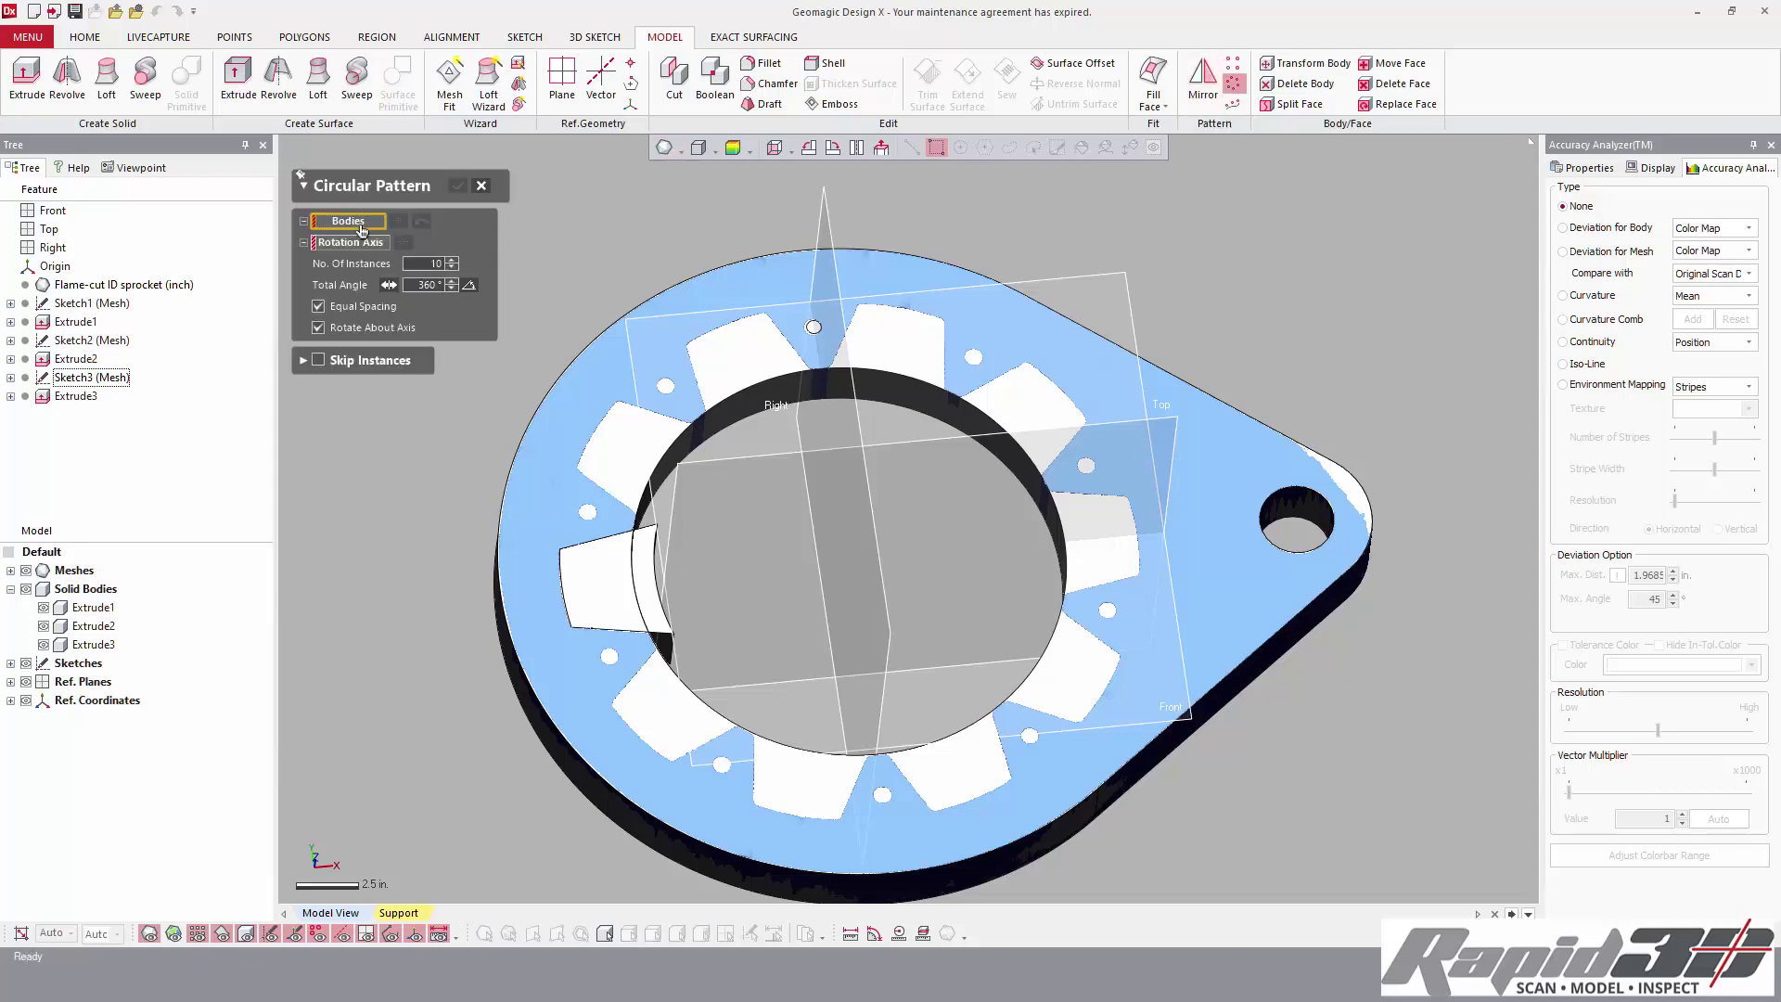
pyautogui.moveTo(566, 270); pyautogui.dragTo(782, 465, button='right')
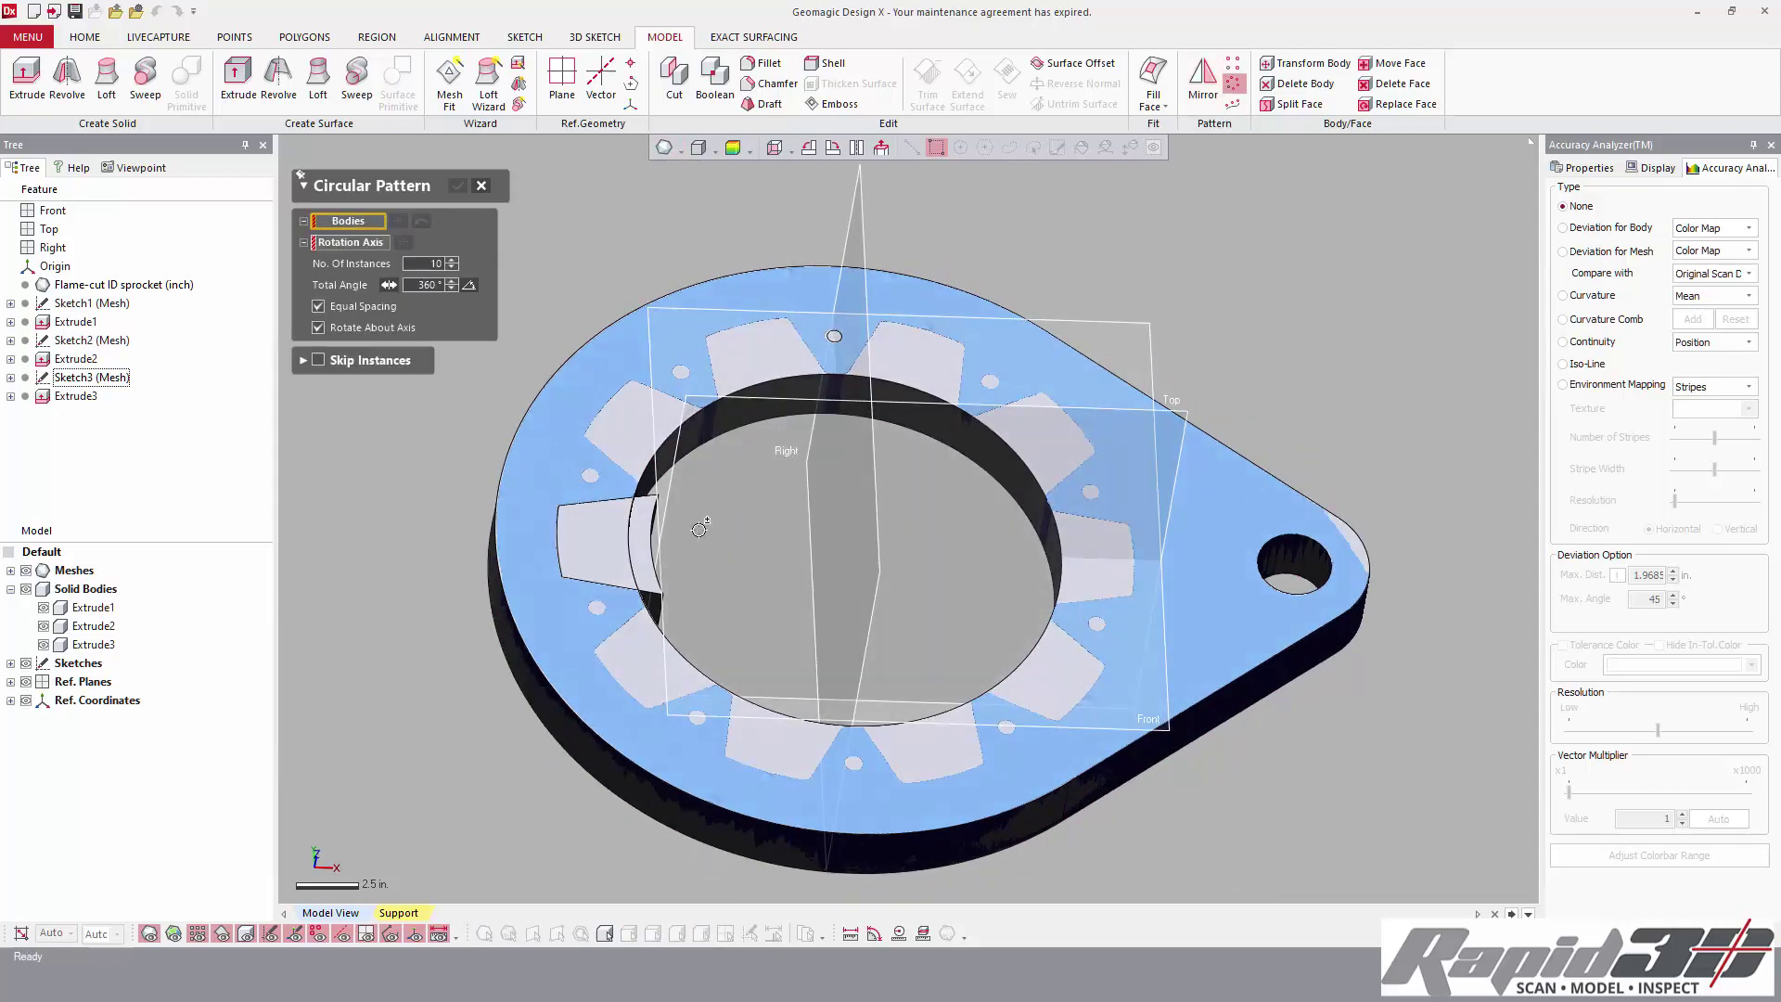
pyautogui.click(650, 538)
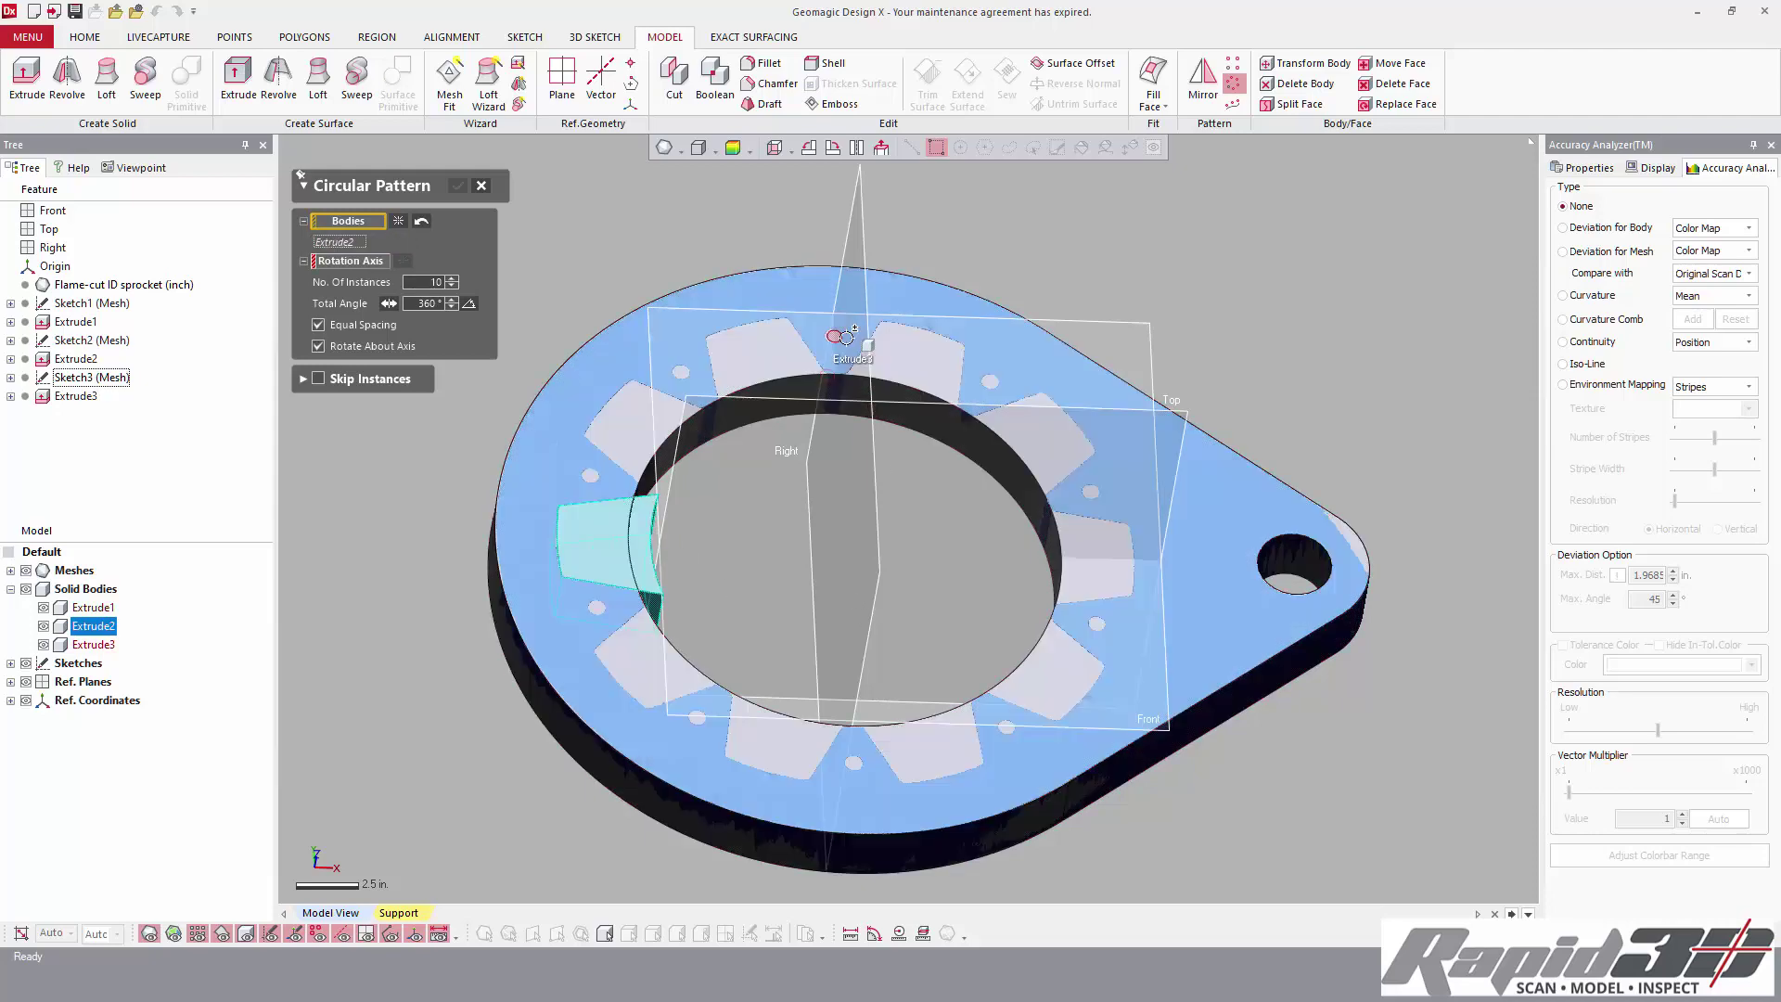
pyautogui.click(834, 337)
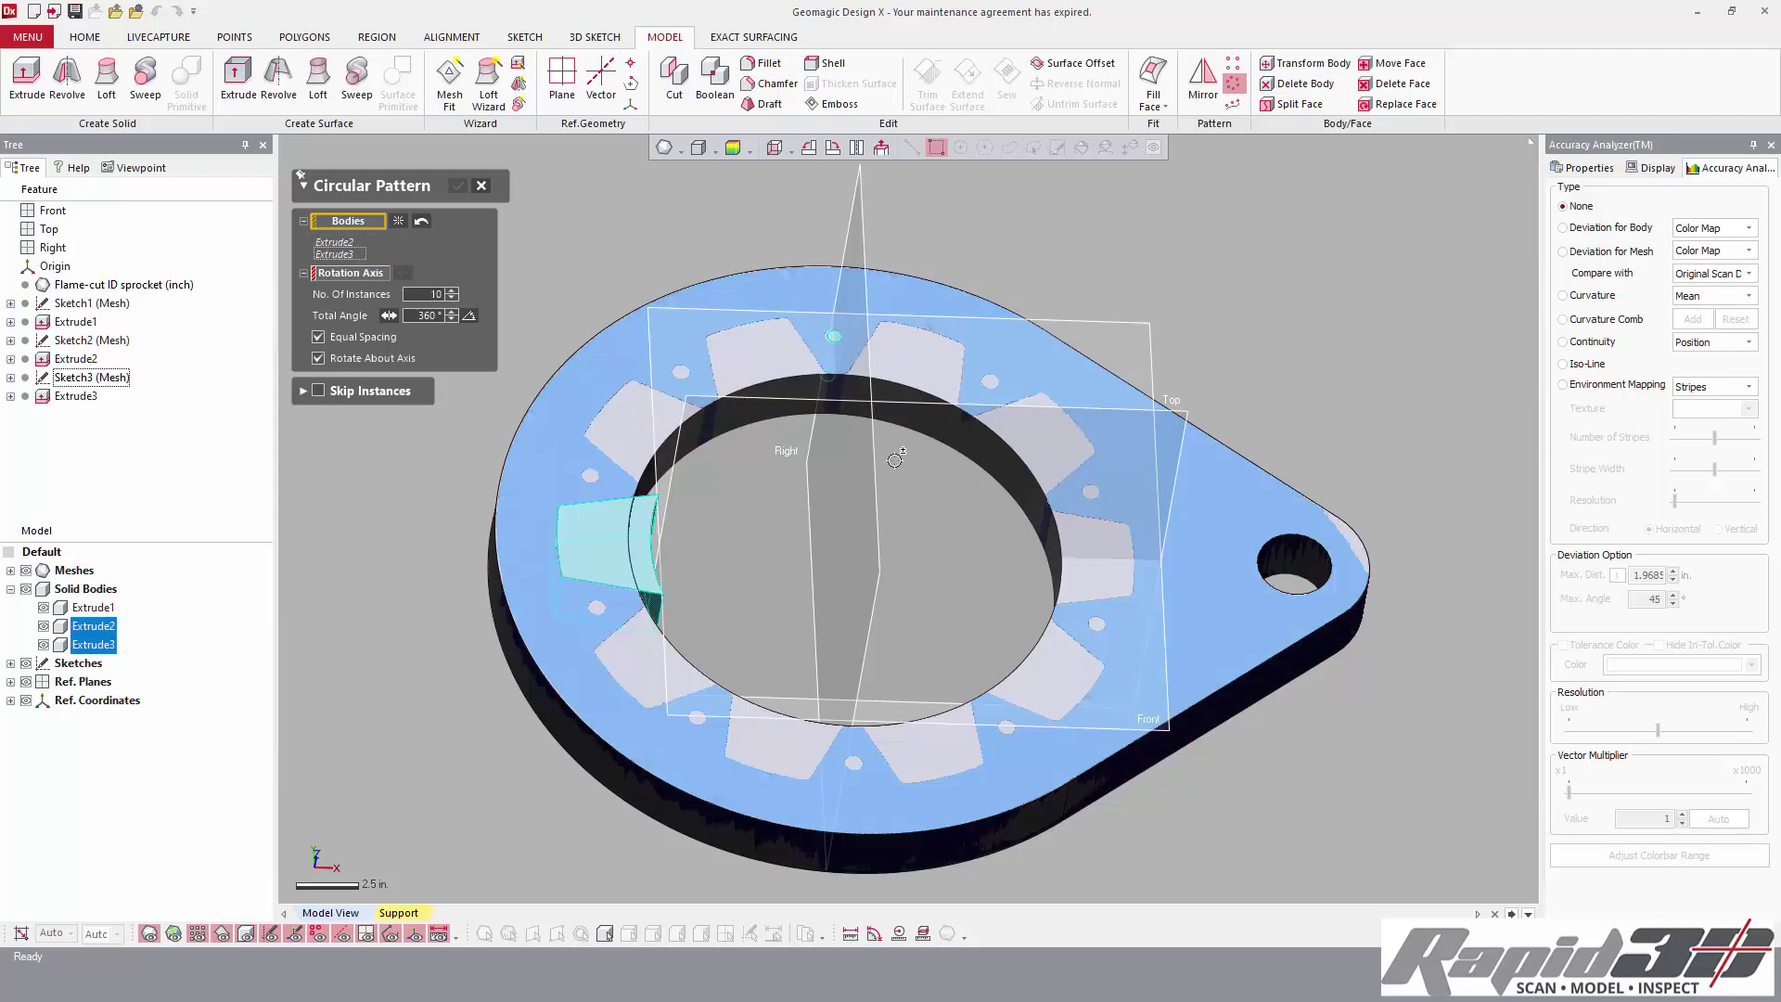
pyautogui.click(353, 275)
pyautogui.moveTo(863, 353); pyautogui.dragTo(869, 405, button='right')
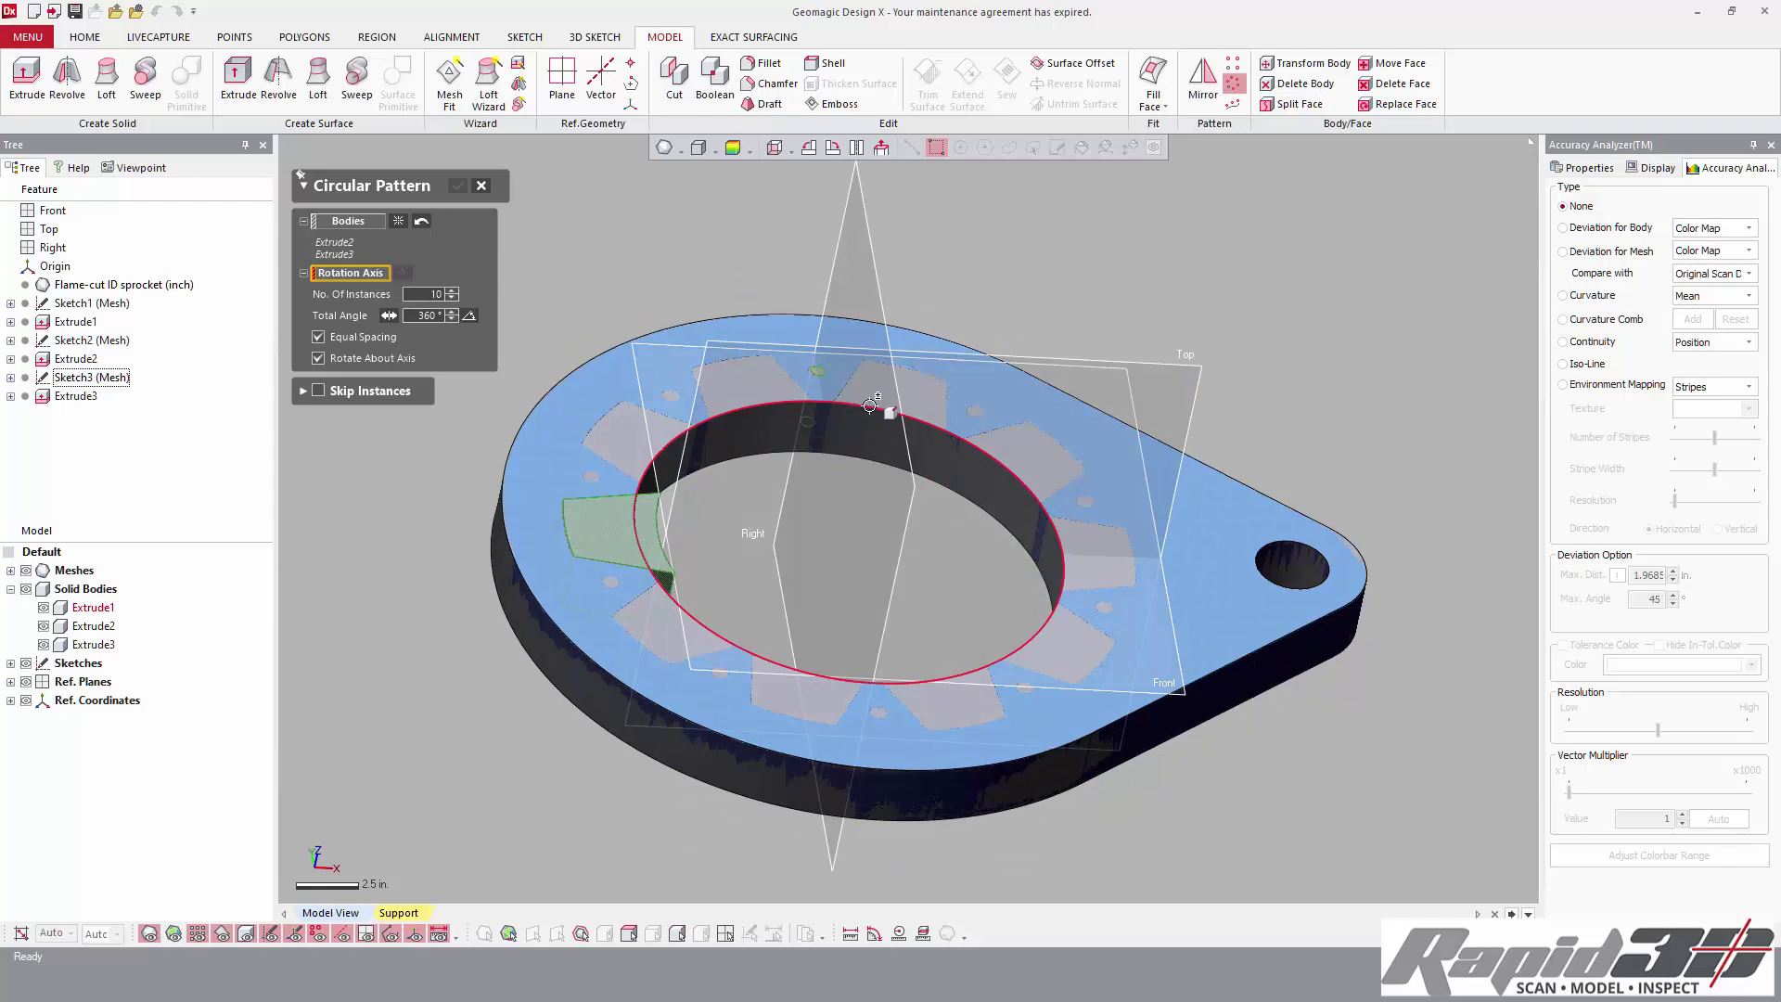
pyautogui.click(869, 405)
pyautogui.moveTo(825, 543); pyautogui.dragTo(803, 552, button='right')
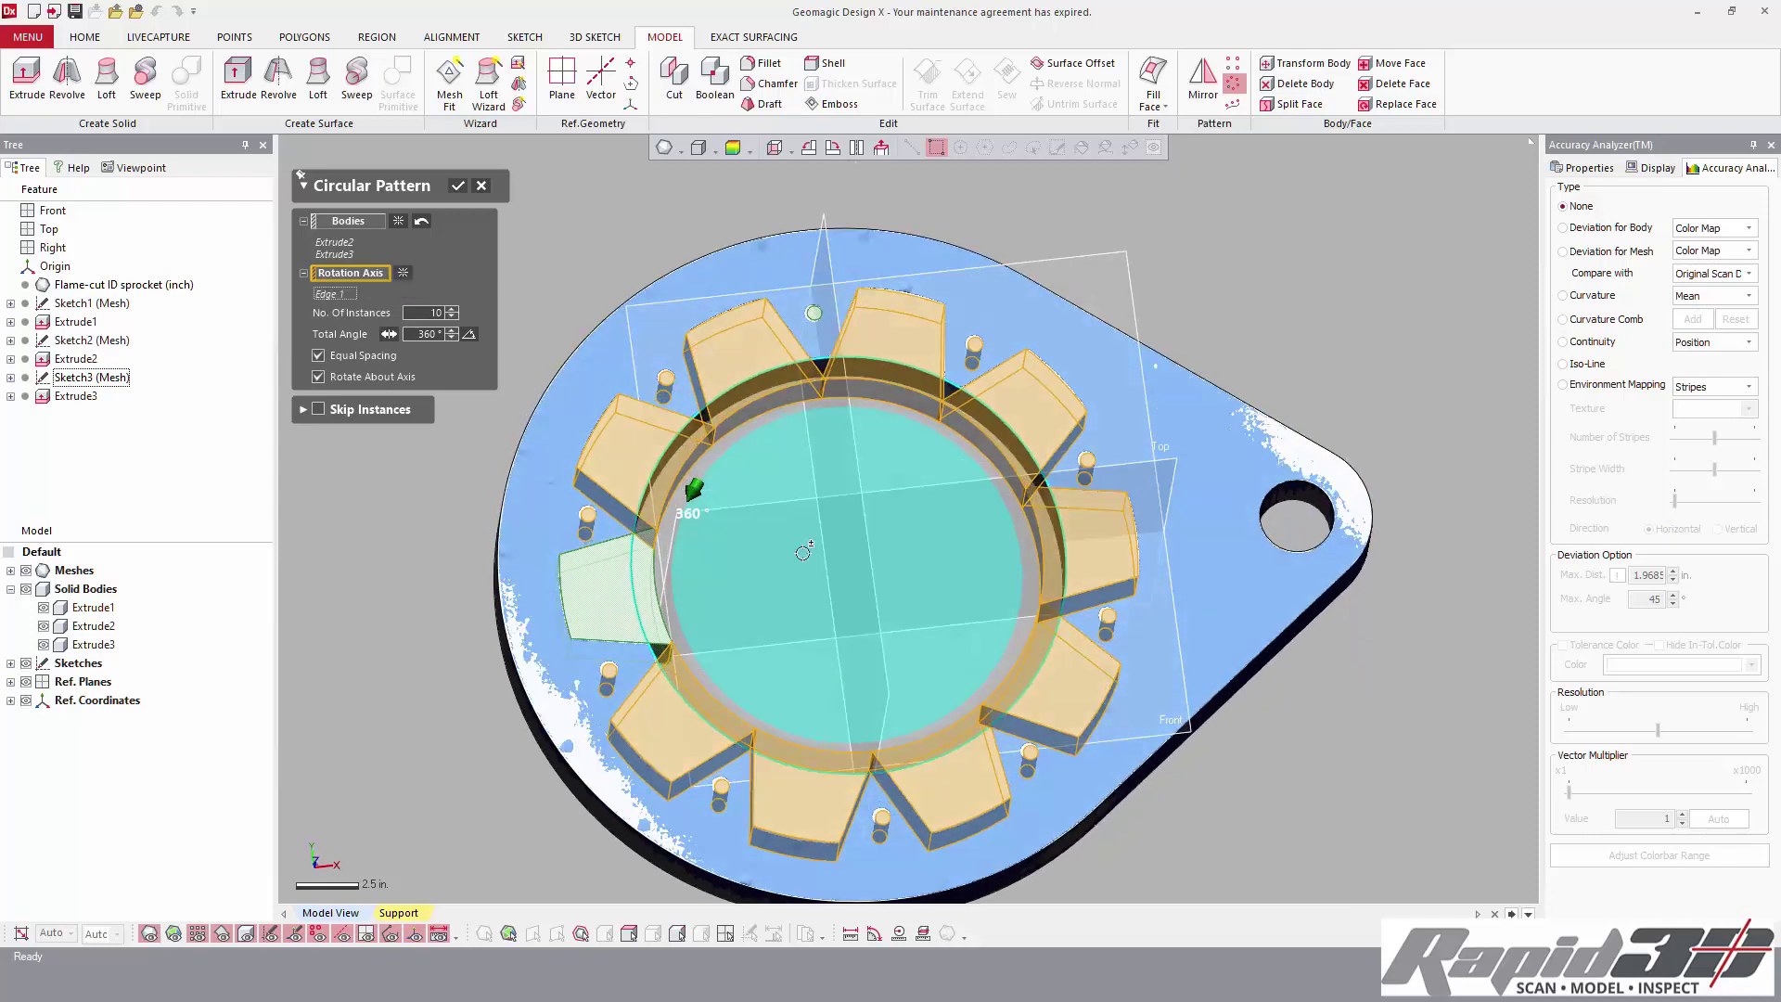
pyautogui.moveTo(922, 529)
pyautogui.mouseDown(button='right')
pyautogui.moveTo(903, 612)
pyautogui.moveTo(909, 543)
pyautogui.mouseUp(button='right')
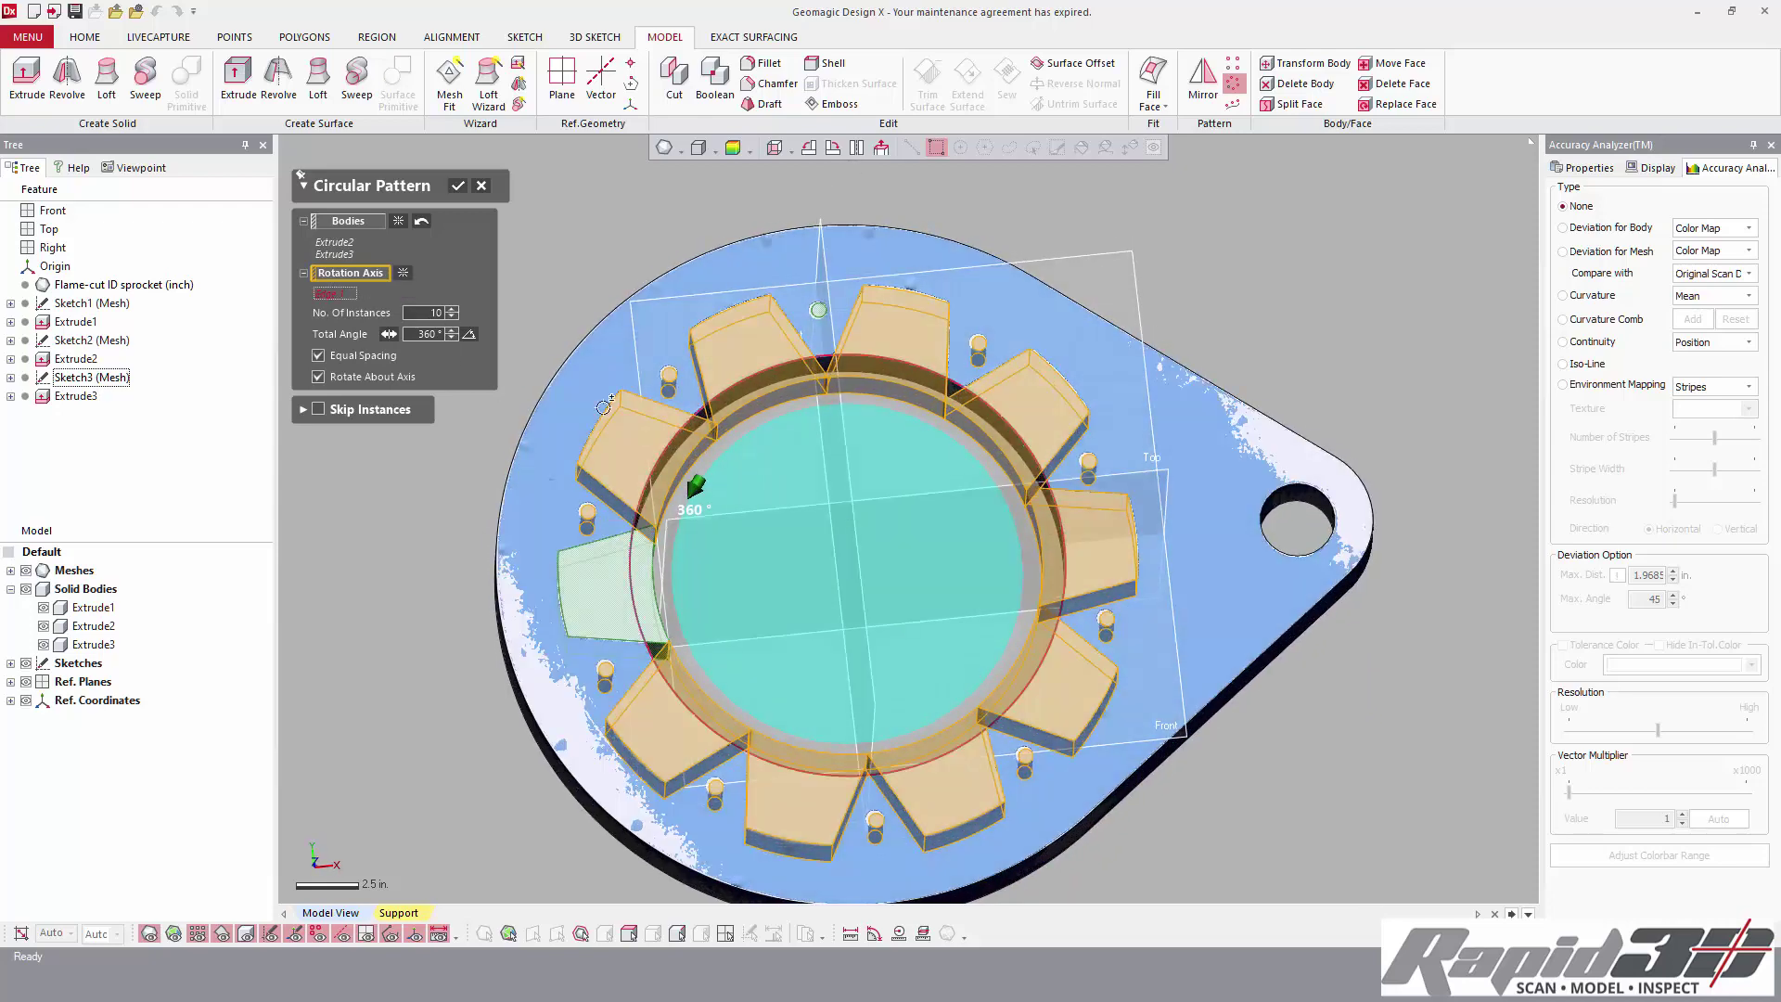
pyautogui.click(458, 187)
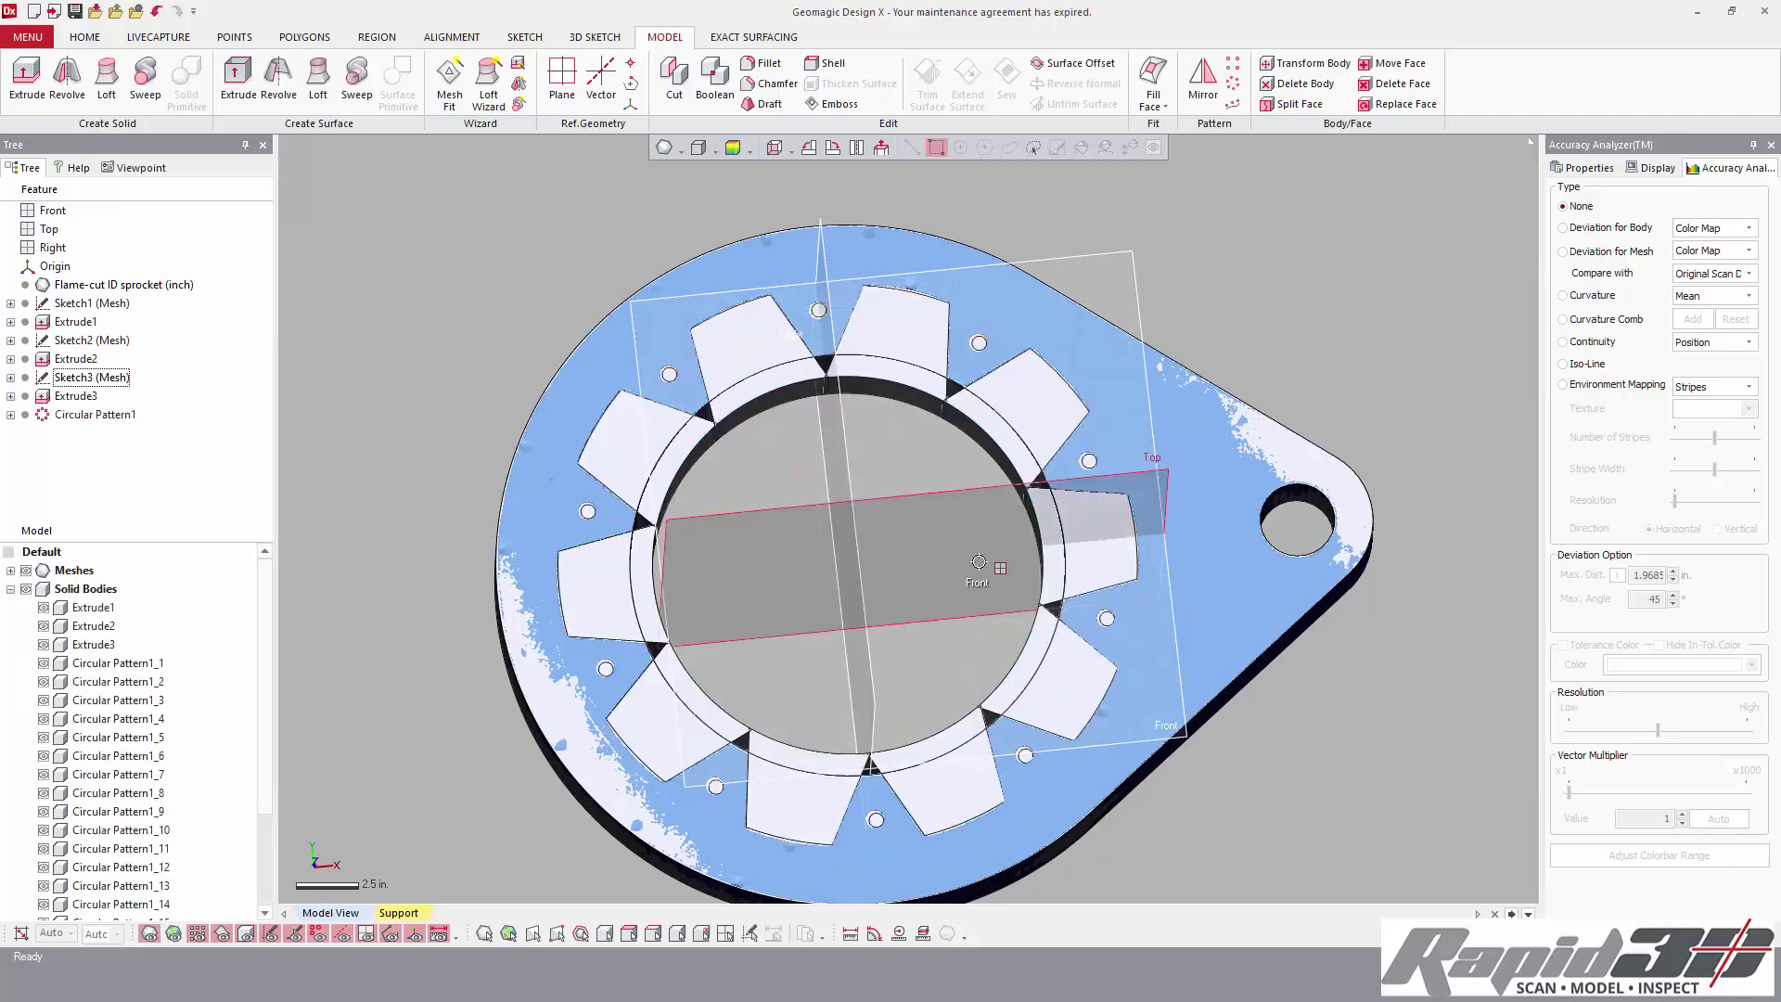
# - Set up a Boolean Cut using the original tooth-gap and small-hole bodies and all their patterned copies as tool bodies
pyautogui.moveTo(937, 564); pyautogui.dragTo(908, 518, button='right')
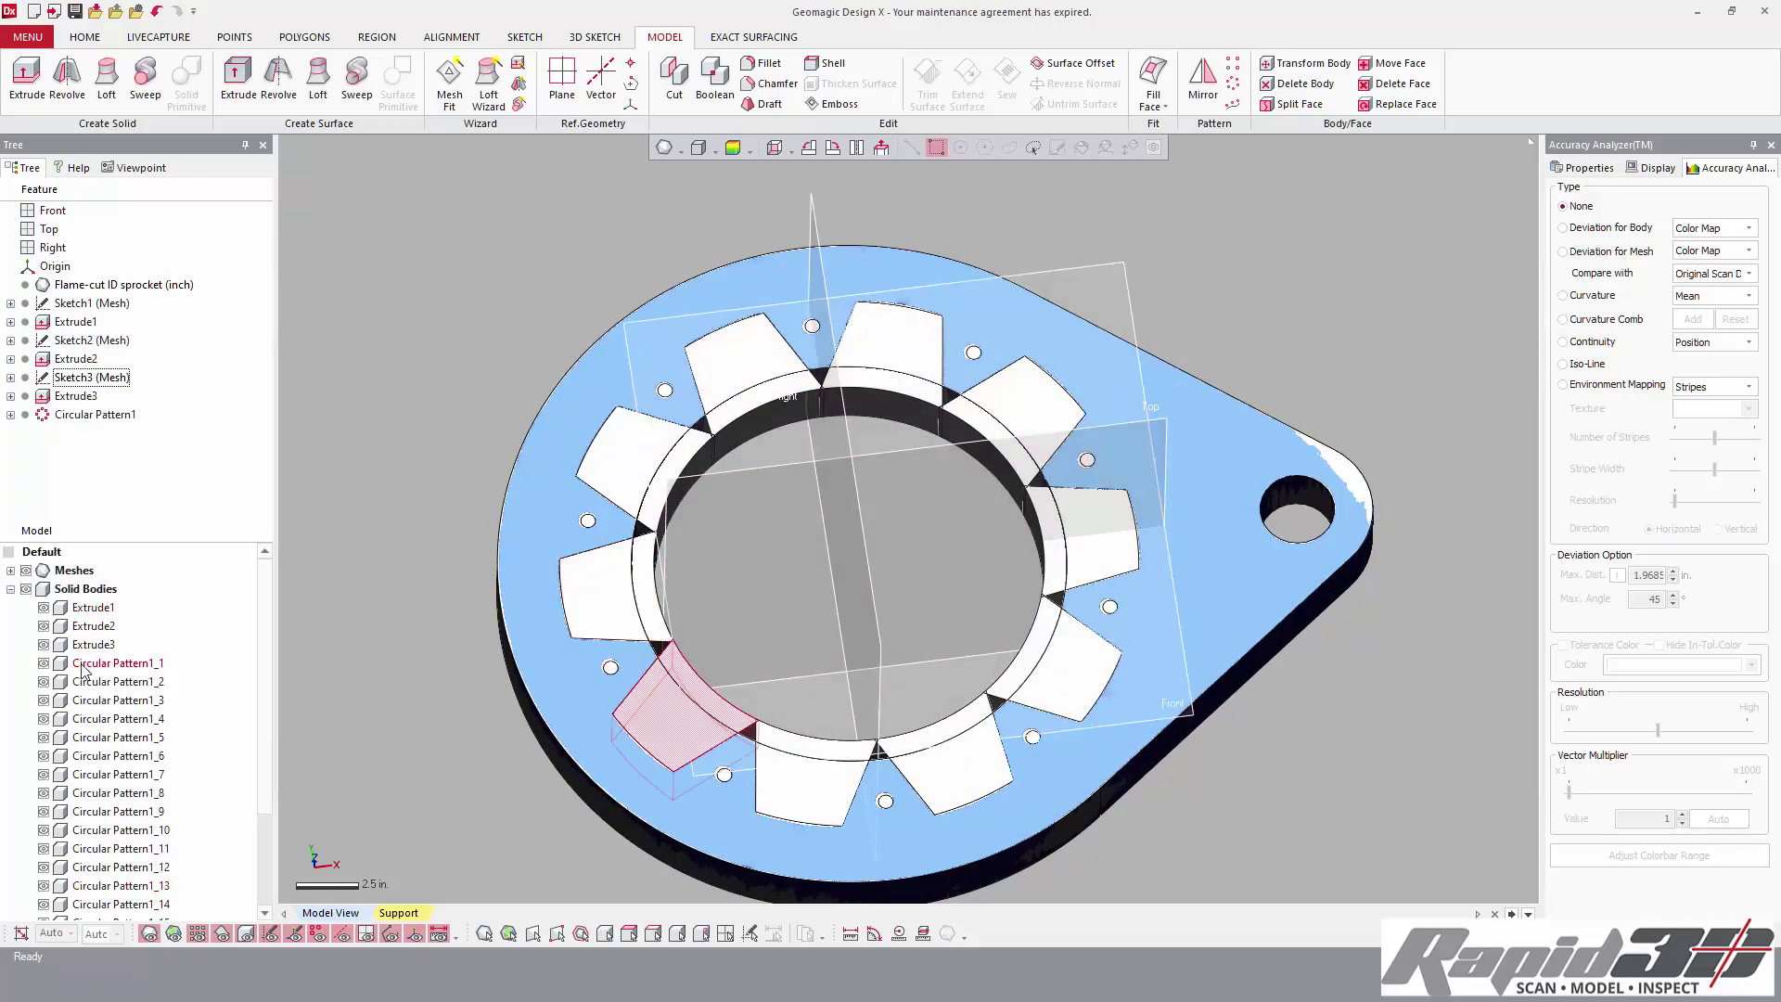
pyautogui.scroll(-1, 96, 606)
pyautogui.scroll(1, 96, 606)
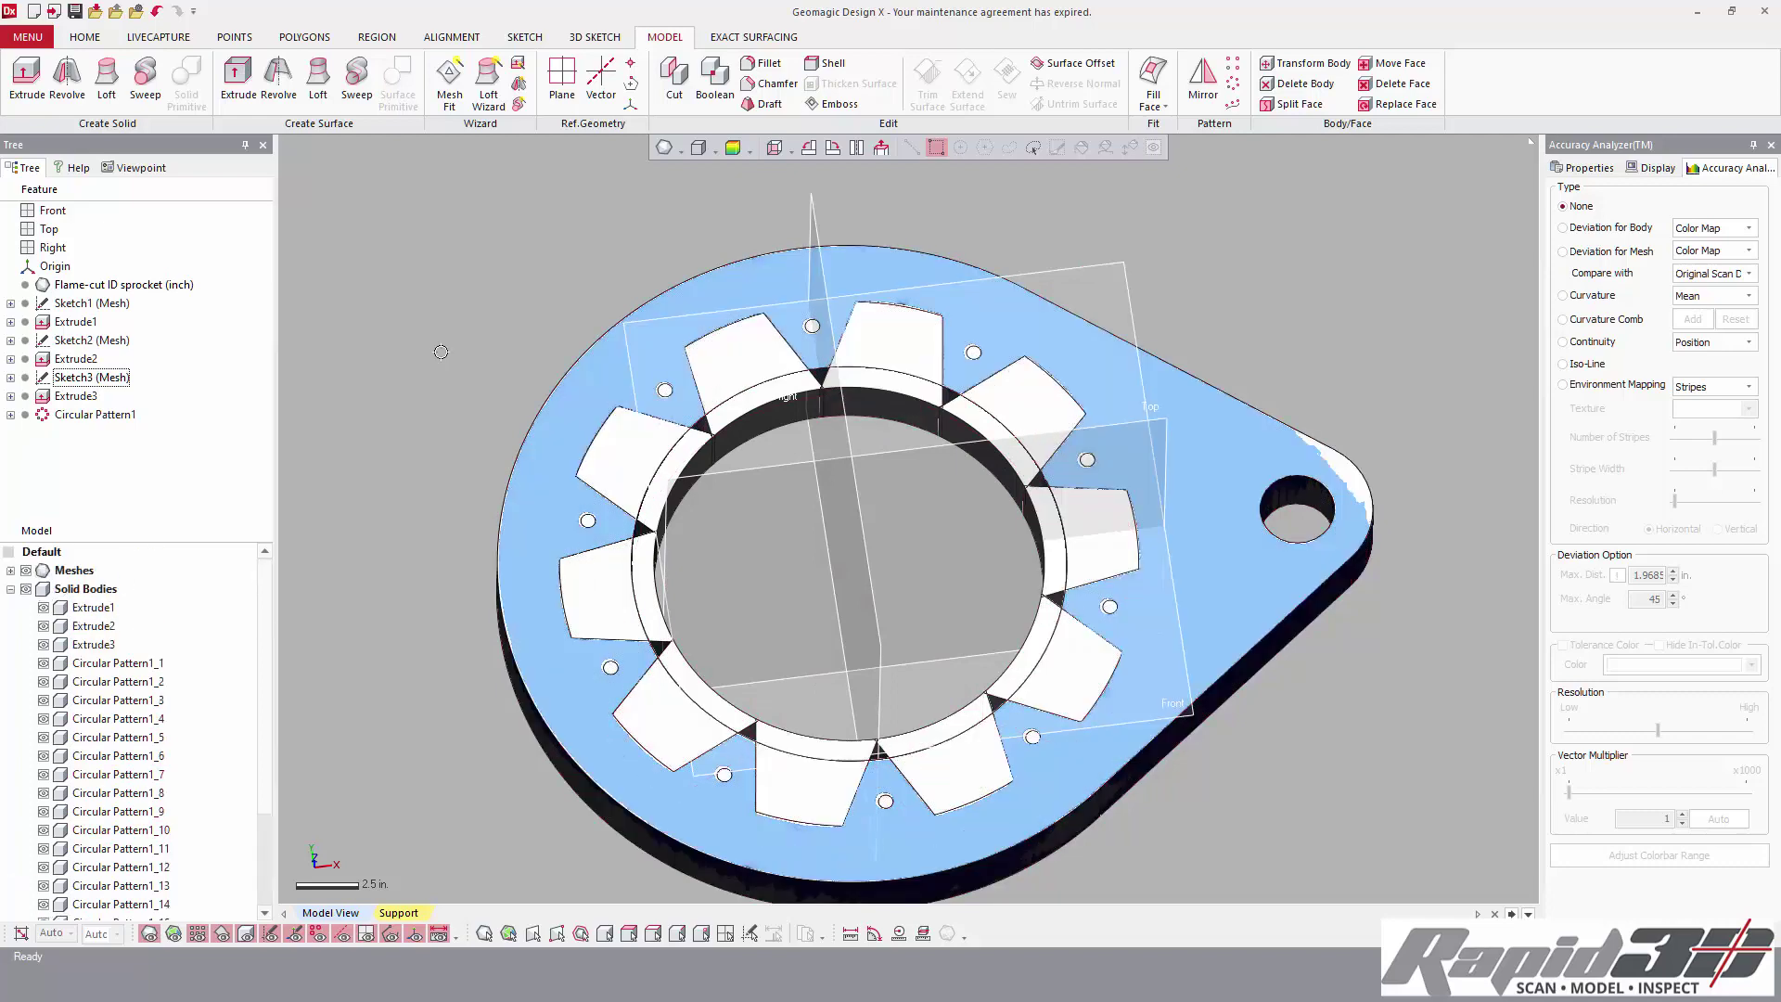
pyautogui.click(715, 80)
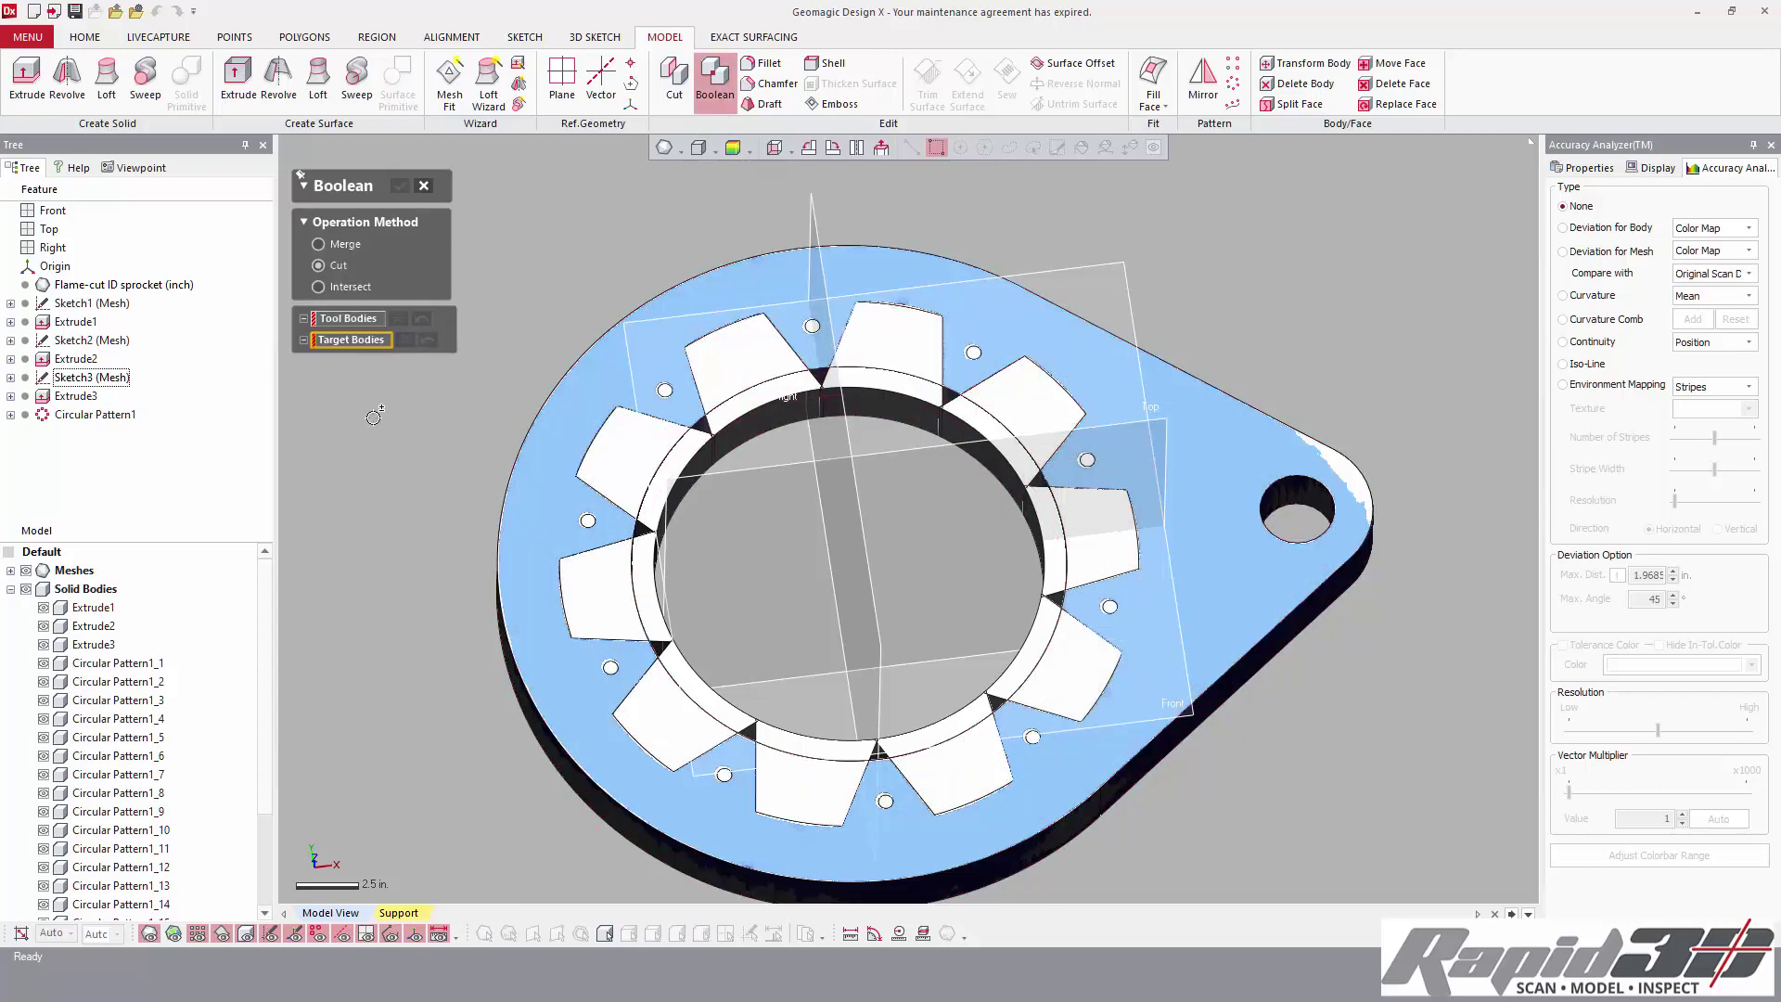
pyautogui.click(351, 322)
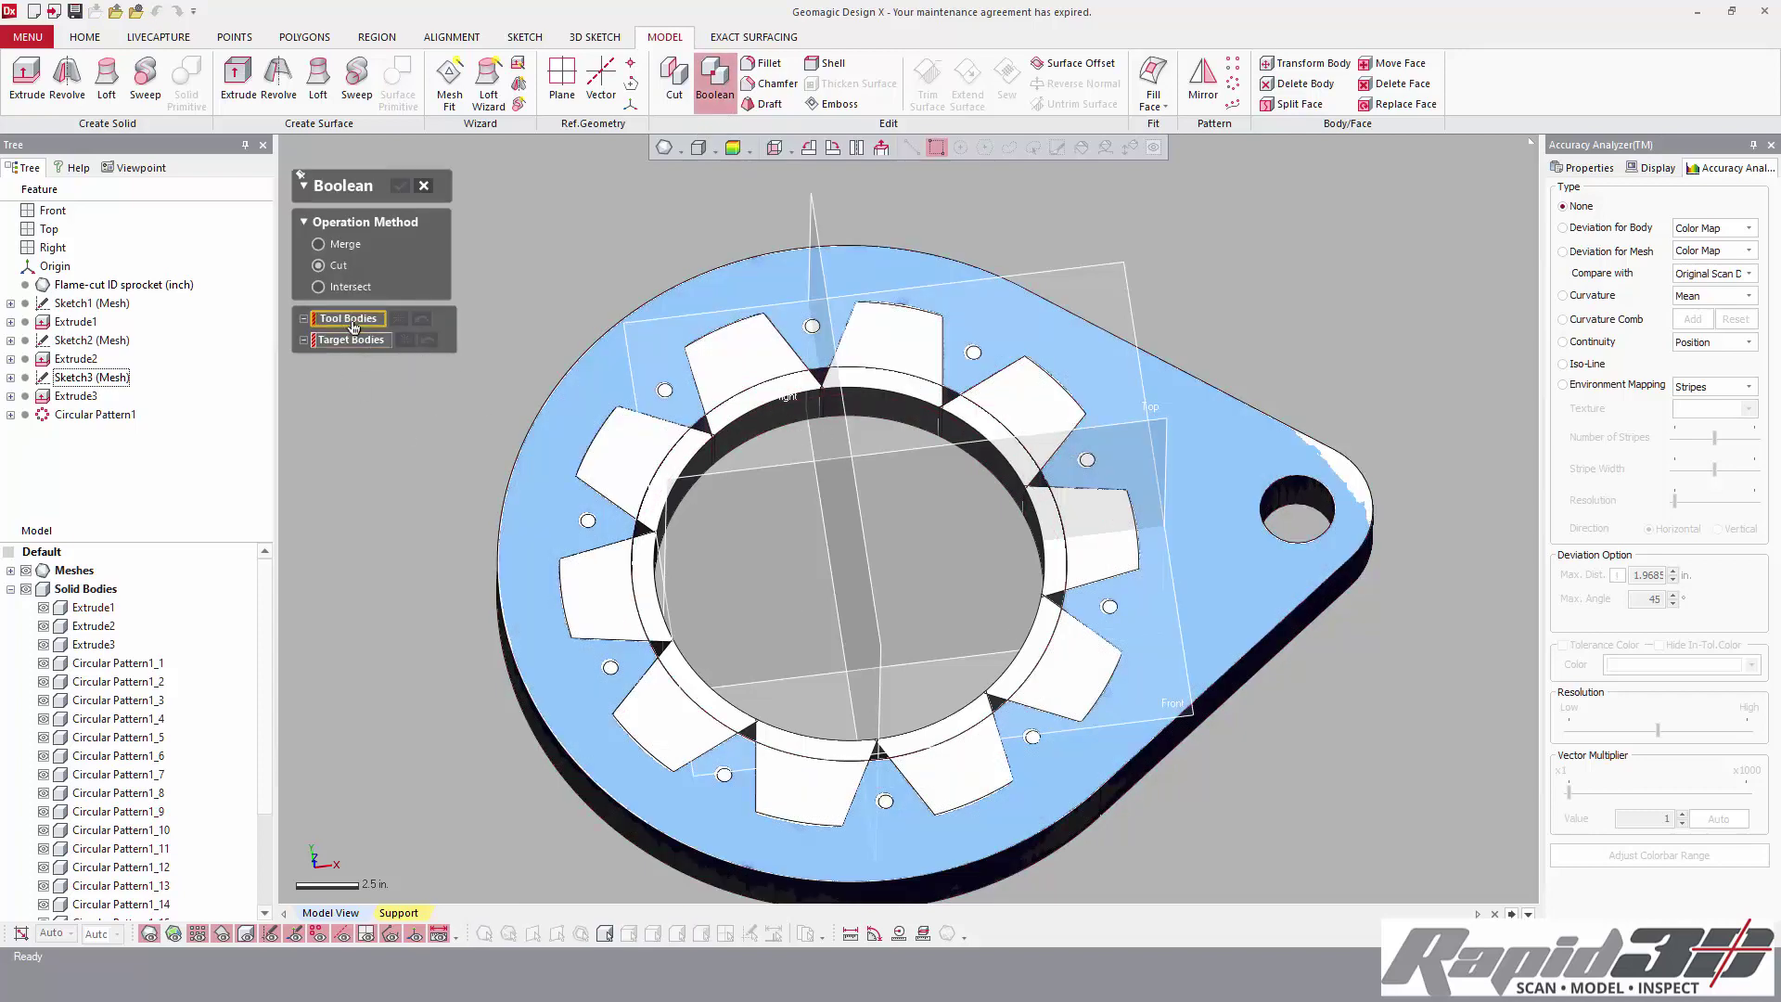
pyautogui.click(93, 626)
pyautogui.scroll(-3, 124, 775)
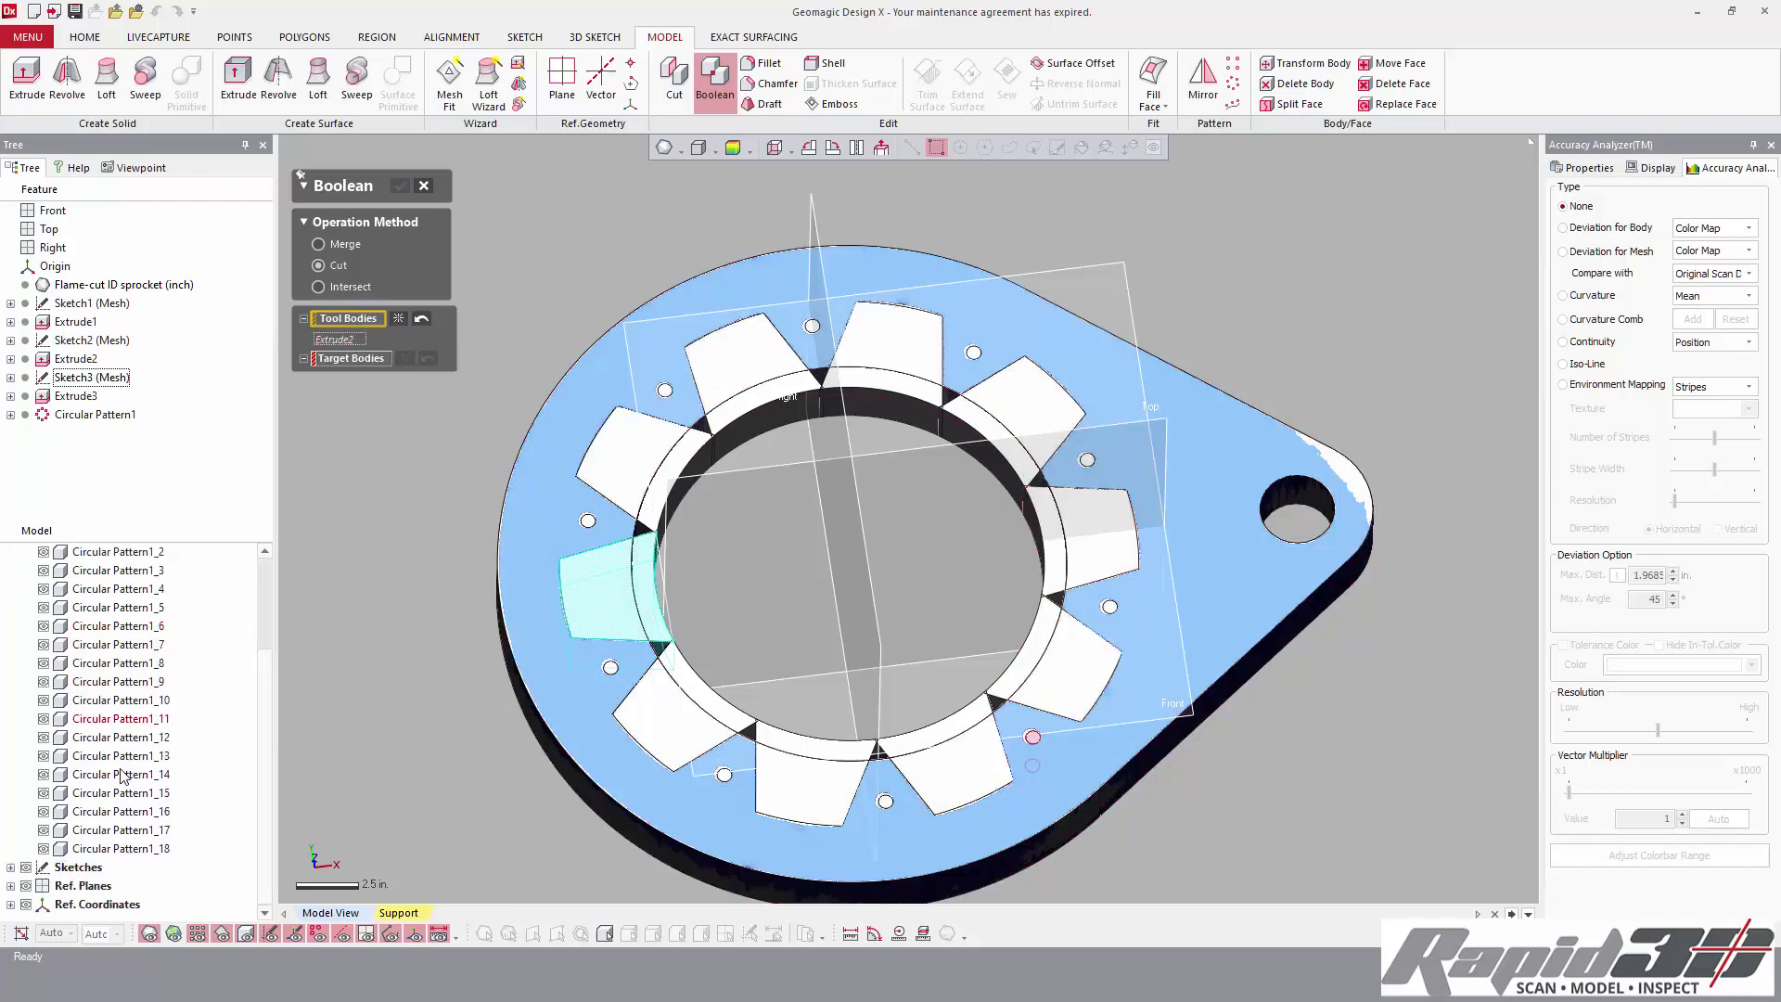
pyautogui.keyDown('shift'); pyautogui.click(121, 848); pyautogui.keyUp('shift')
pyautogui.scroll(3, 378, 463)
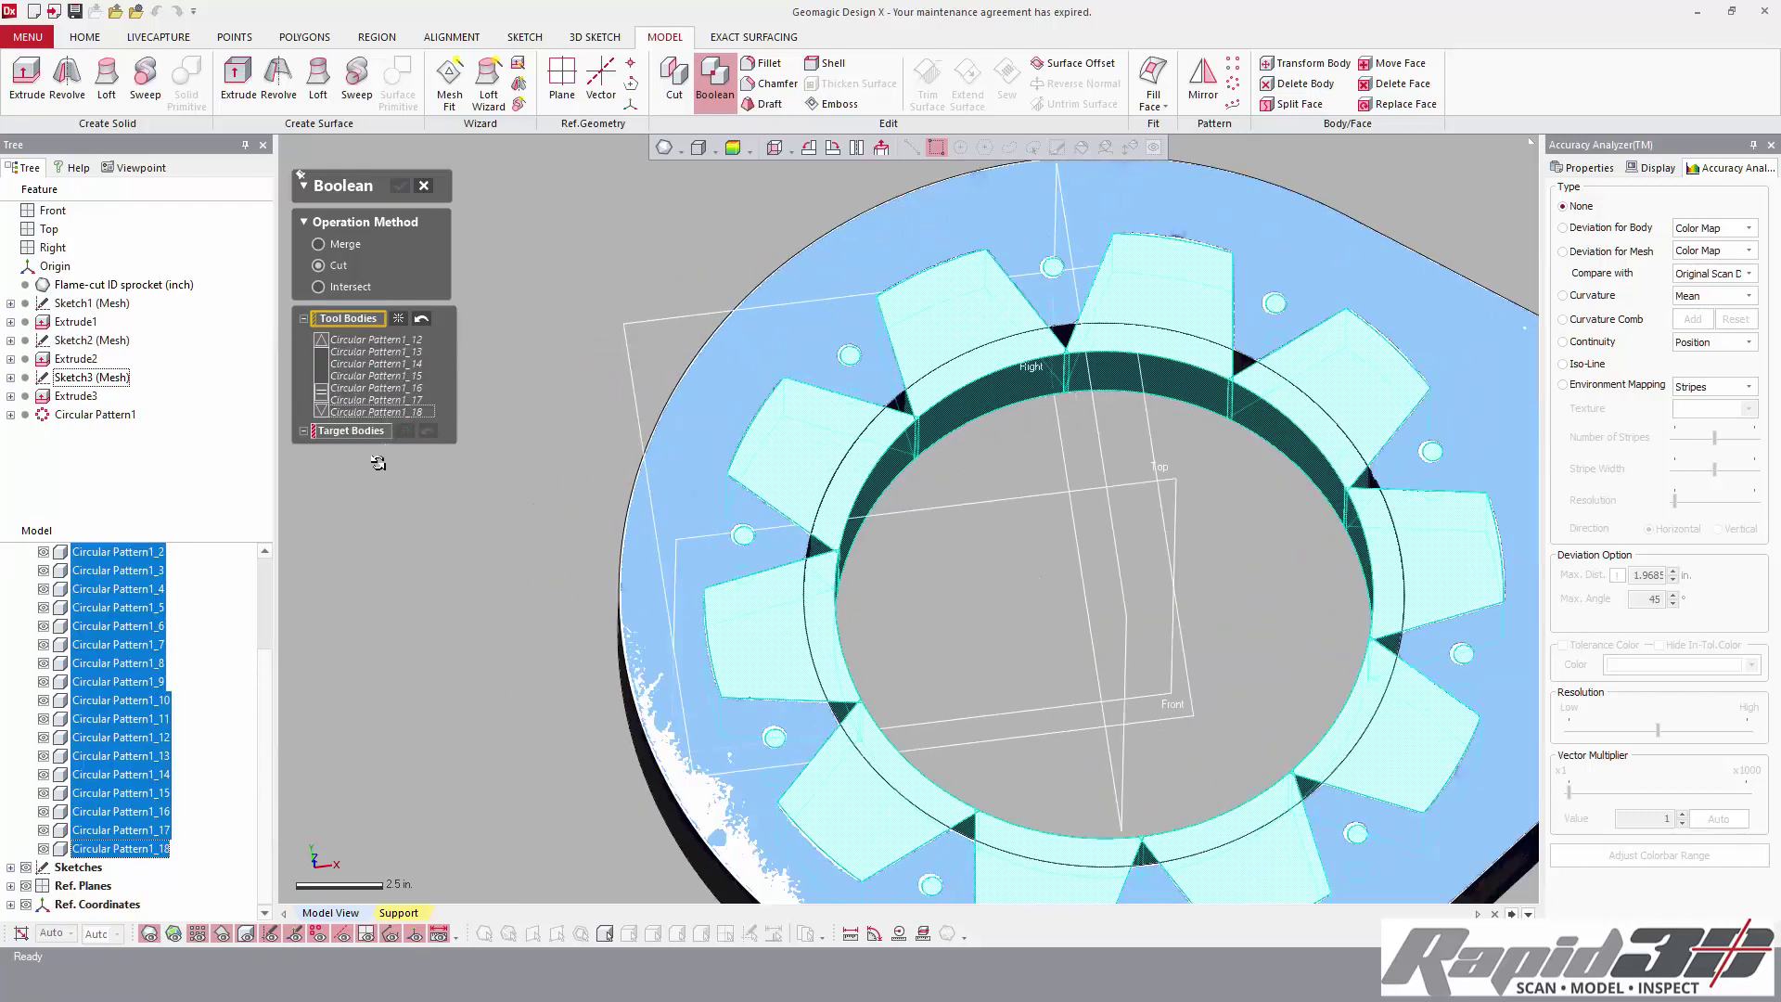
# - Choose the main plate body as the target of the Boolean Cut and apply the cut
pyautogui.click(362, 435)
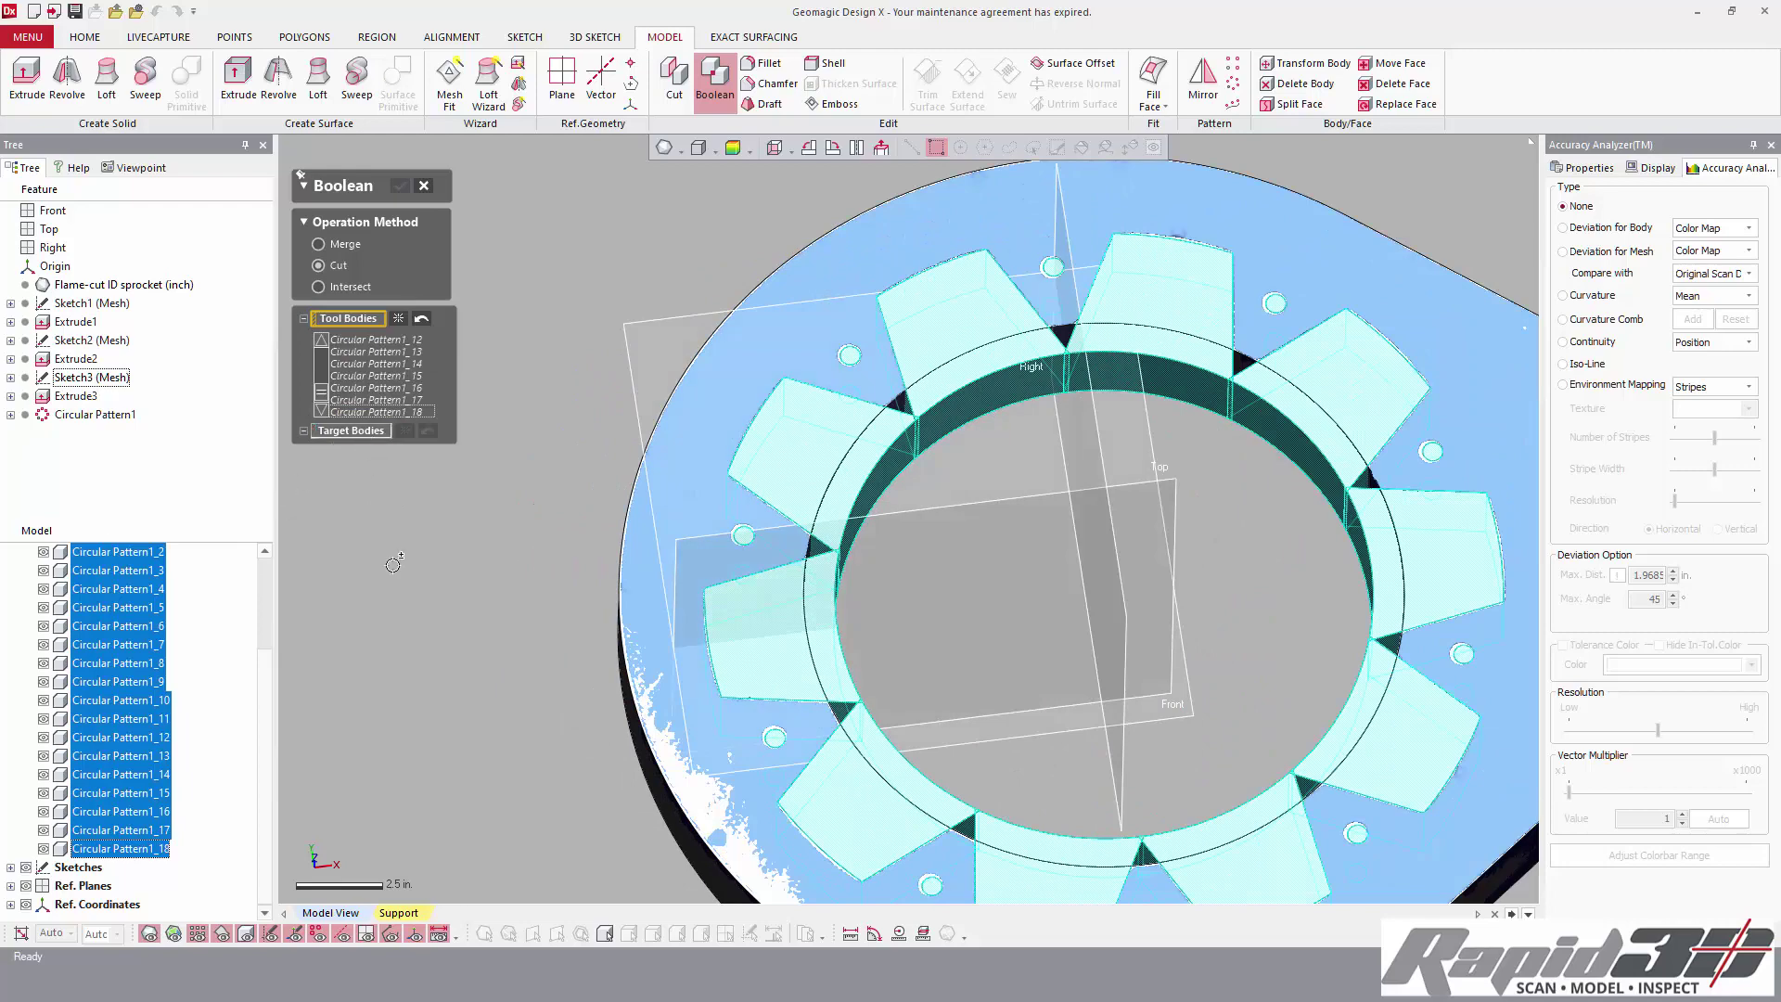
pyautogui.click(674, 490)
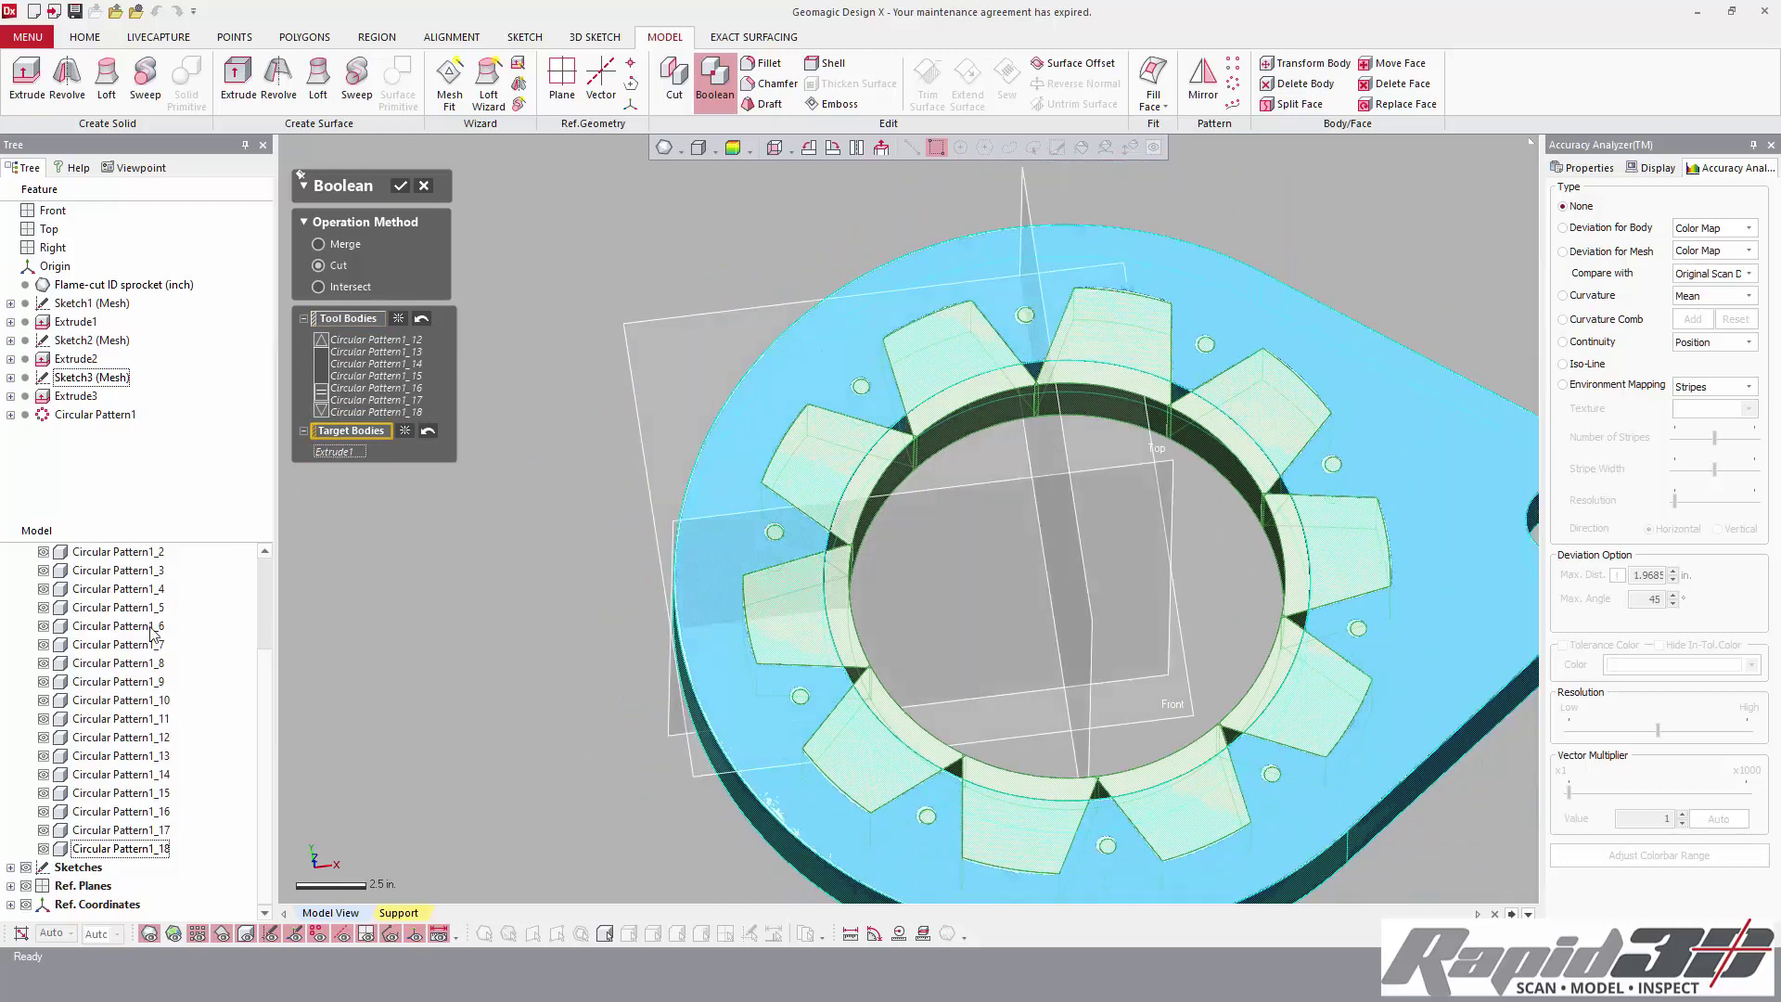
pyautogui.scroll(3, 147, 643)
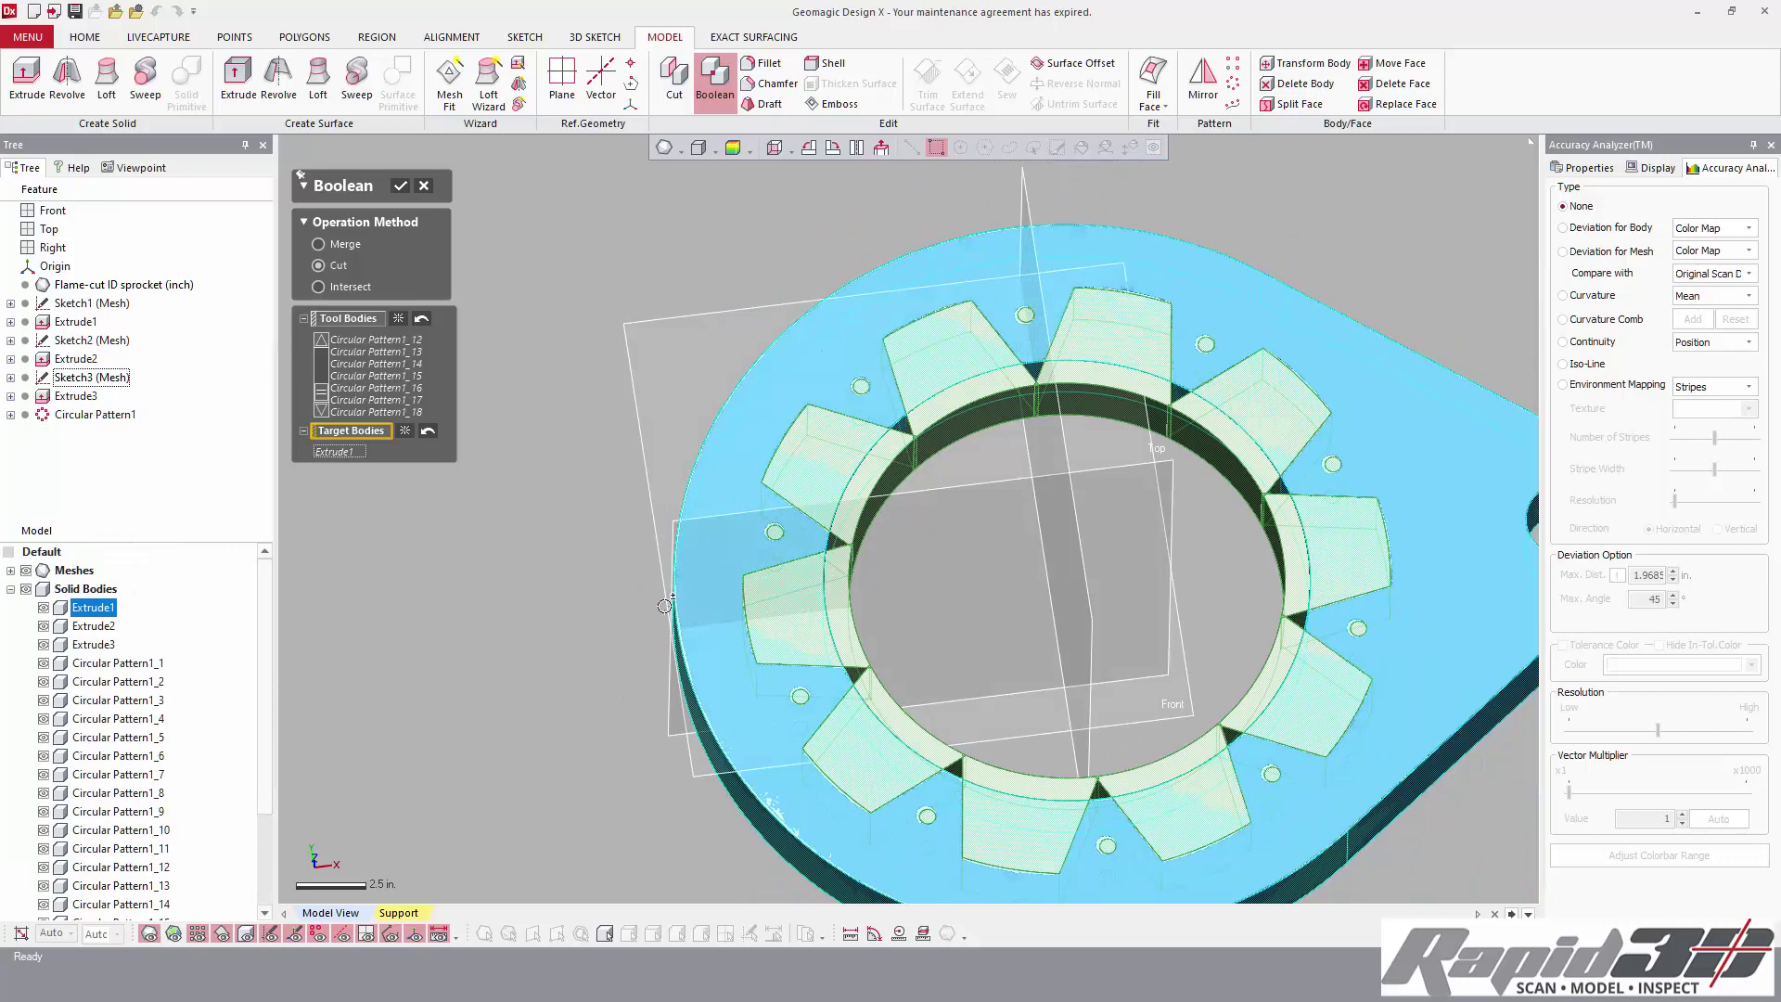
pyautogui.click(400, 188)
pyautogui.scroll(-2, 896, 507)
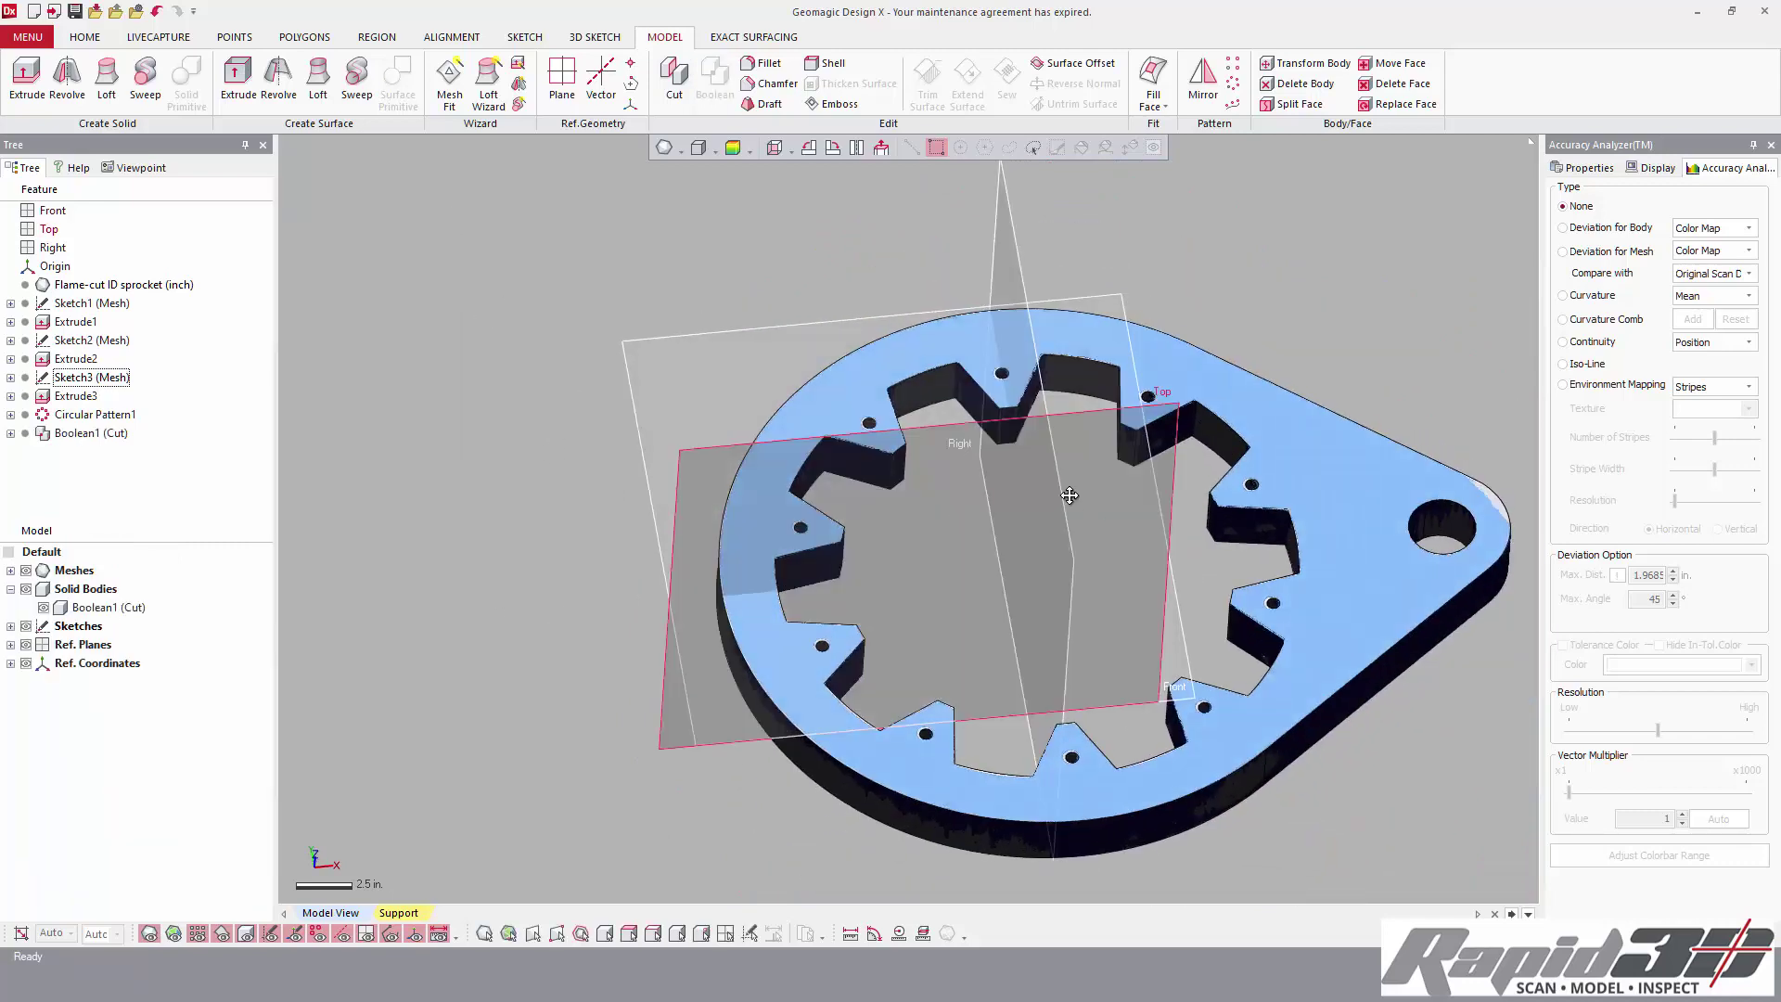